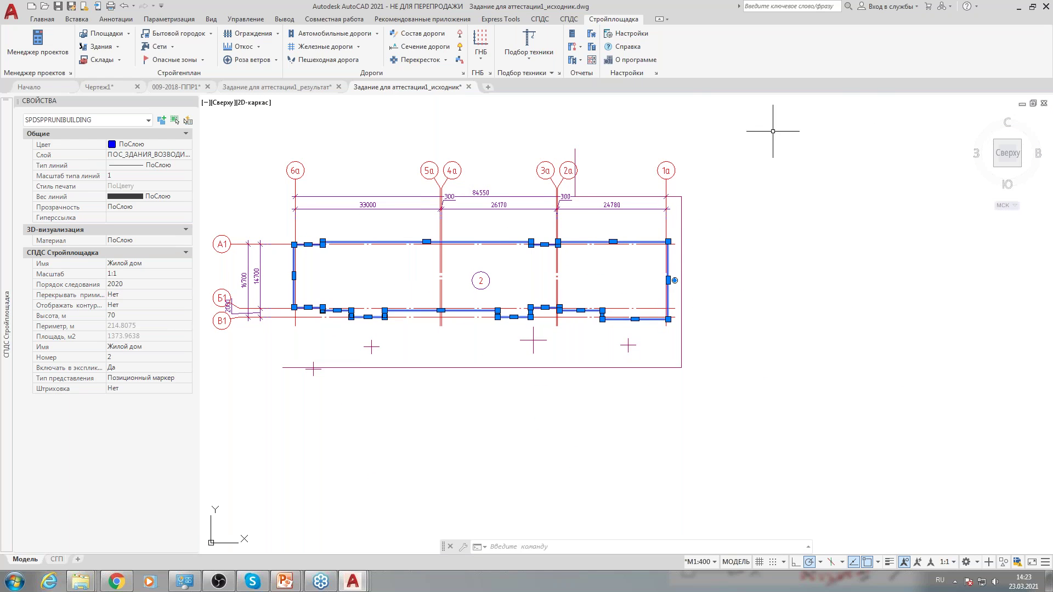
pyautogui.moveTo(621, 281); pyautogui.dragTo(621, 291, button='middle')
pyautogui.press('Escape')
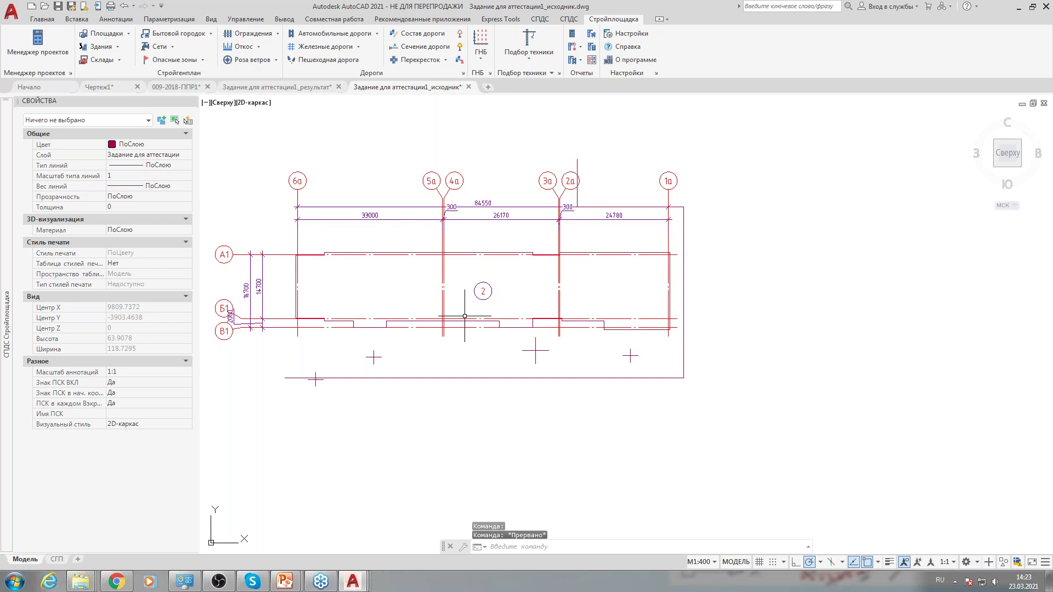
pyautogui.scroll(-2, 378, 305)
pyautogui.scroll(2, 413, 300)
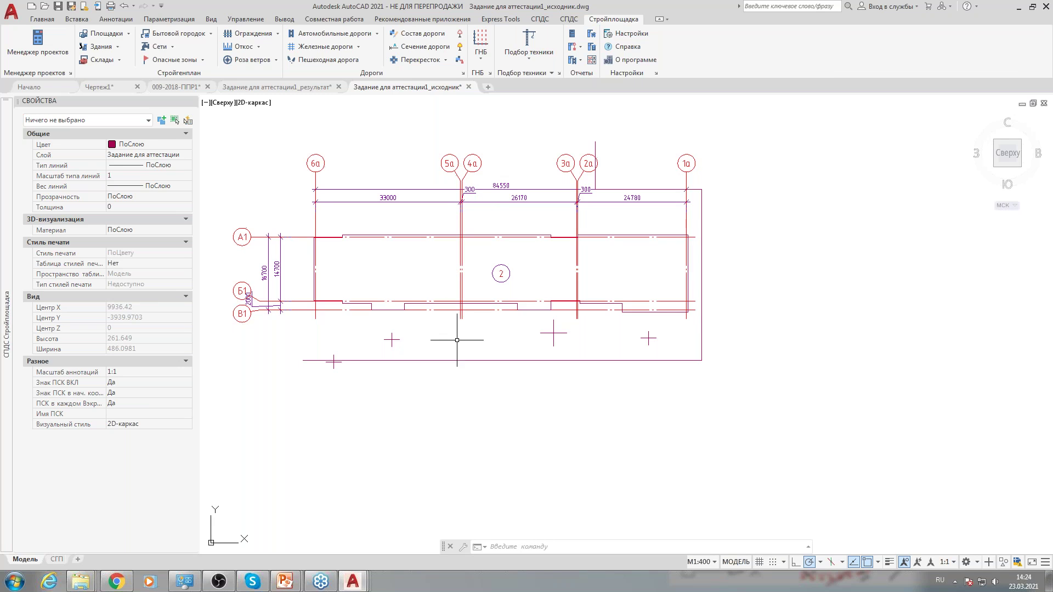
pyautogui.moveTo(425, 254); pyautogui.dragTo(416, 263, button='middle')
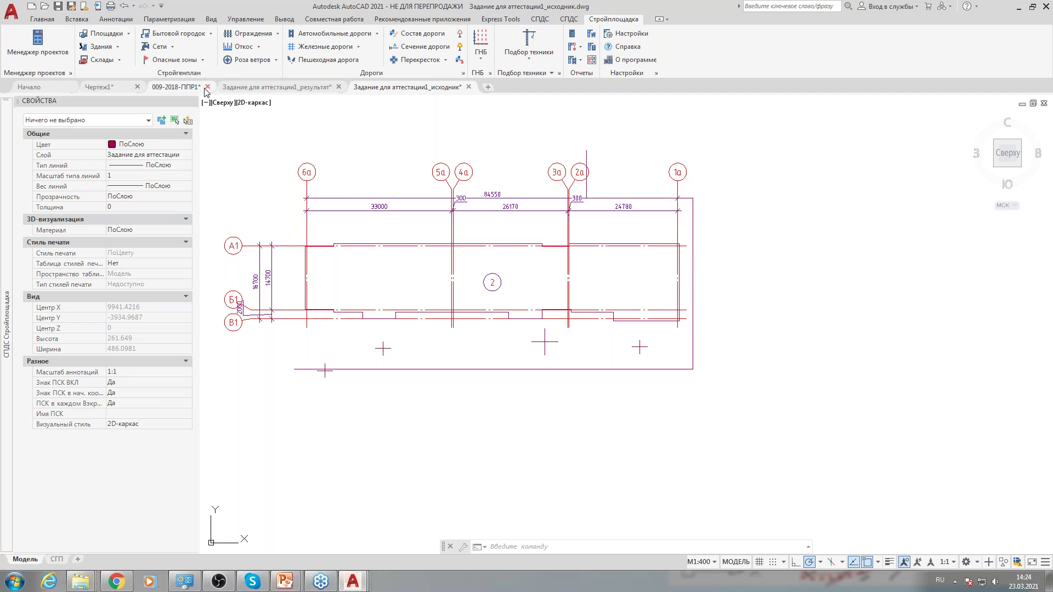
# Insert the other-symbols item "Знак разбивочных осей" with a circle diameter of 3 mm at the intersection of axes 6а and А1.
pyautogui.click(277, 61)
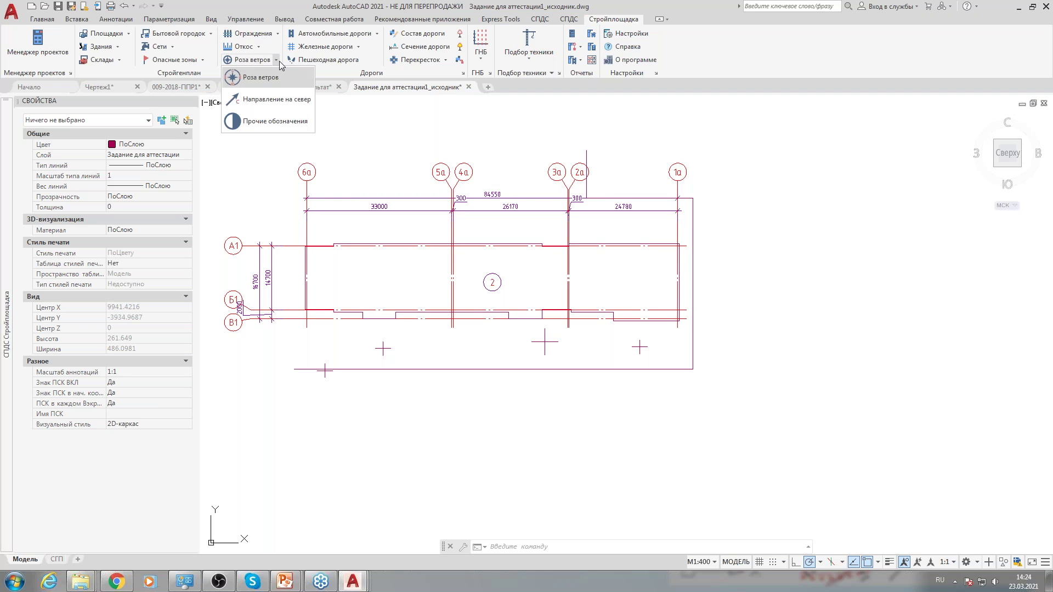
pyautogui.click(237, 121)
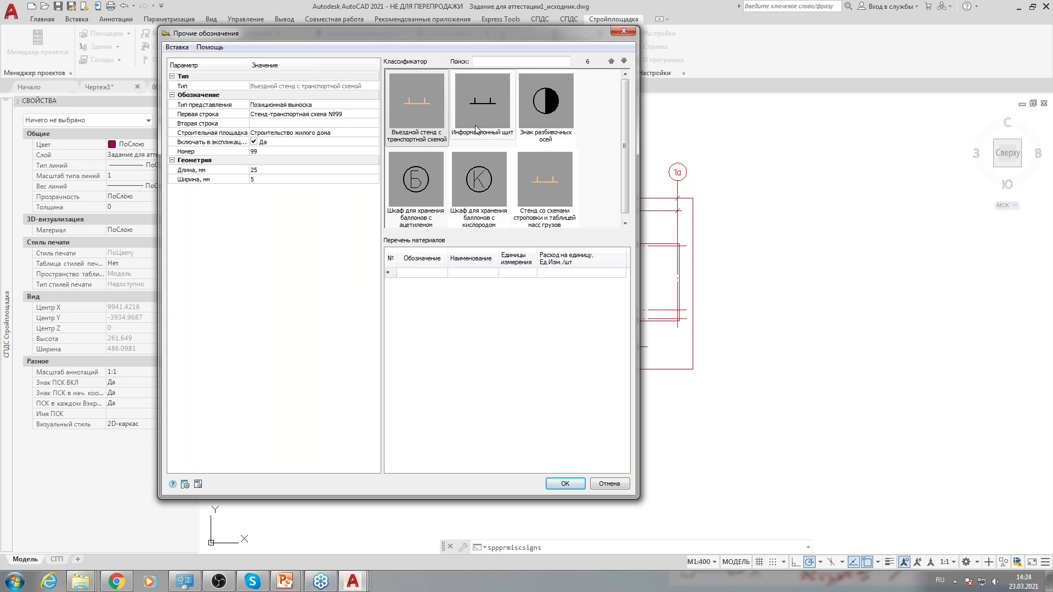
pyautogui.click(481, 107)
pyautogui.click(571, 144)
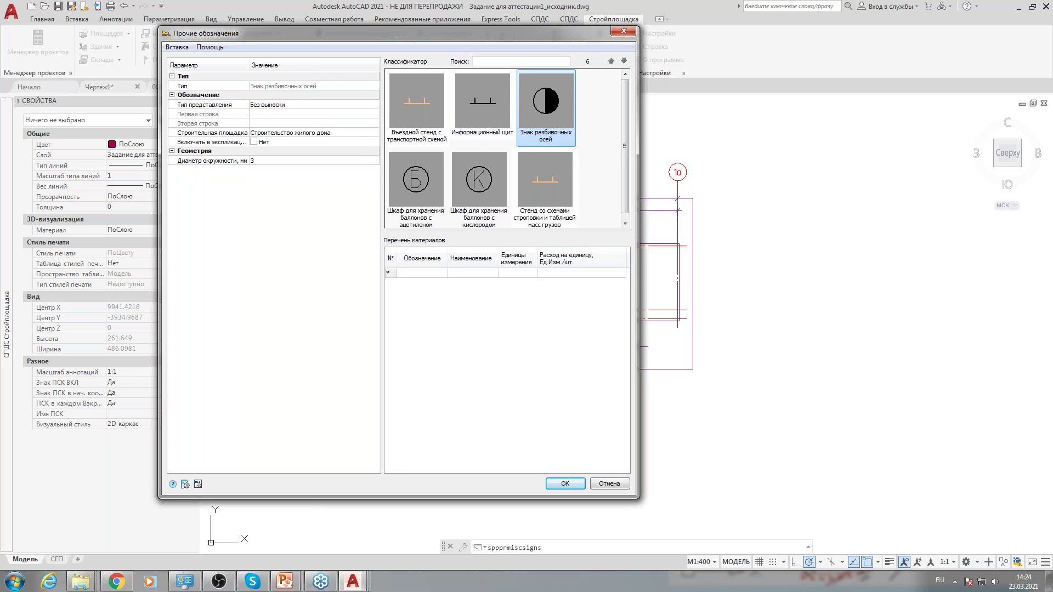
pyautogui.click(570, 186)
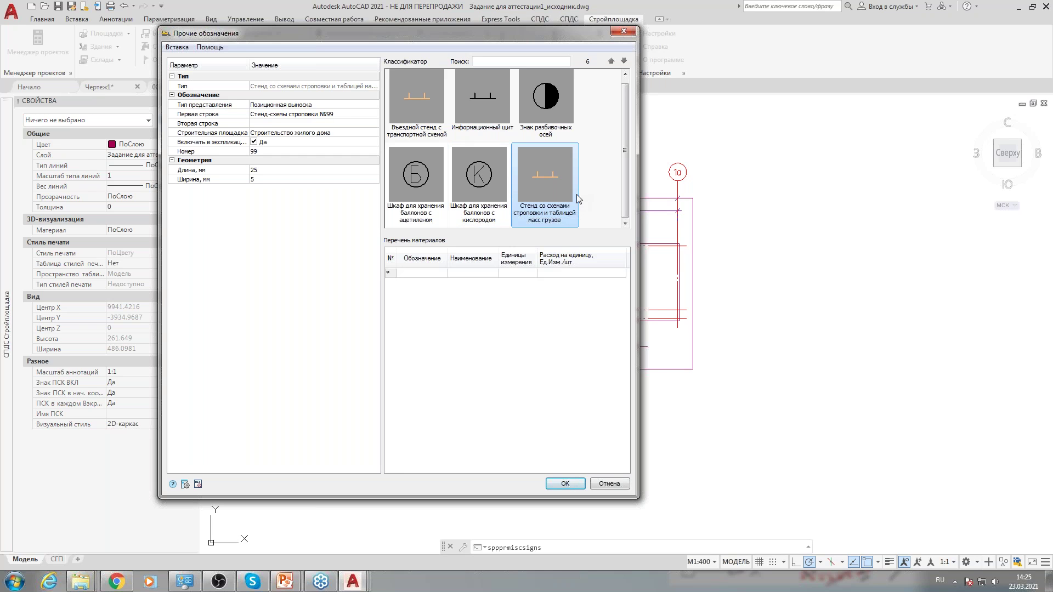
pyautogui.click(564, 116)
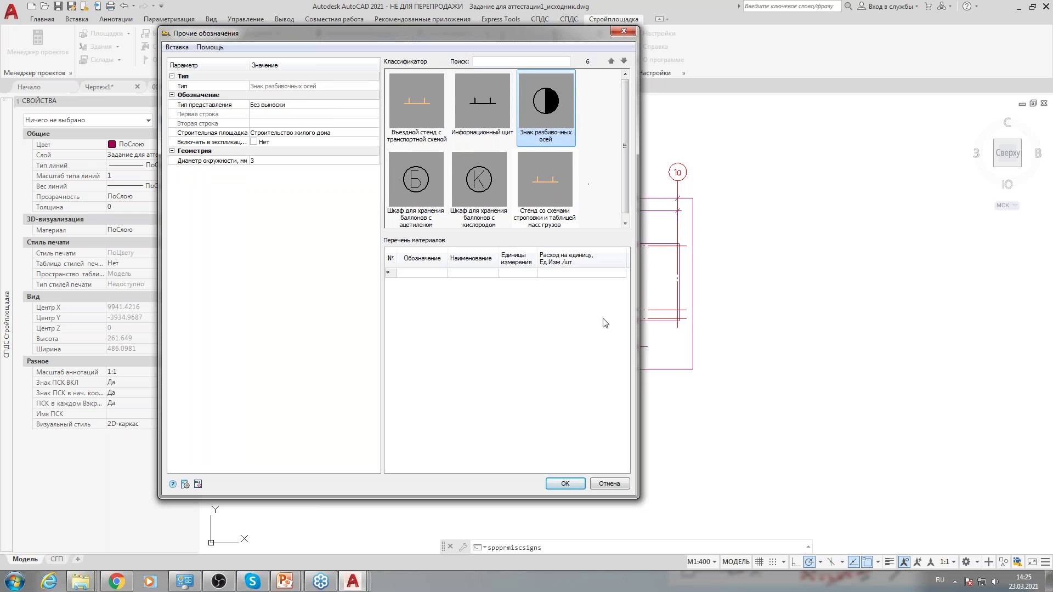
pyautogui.click(565, 483)
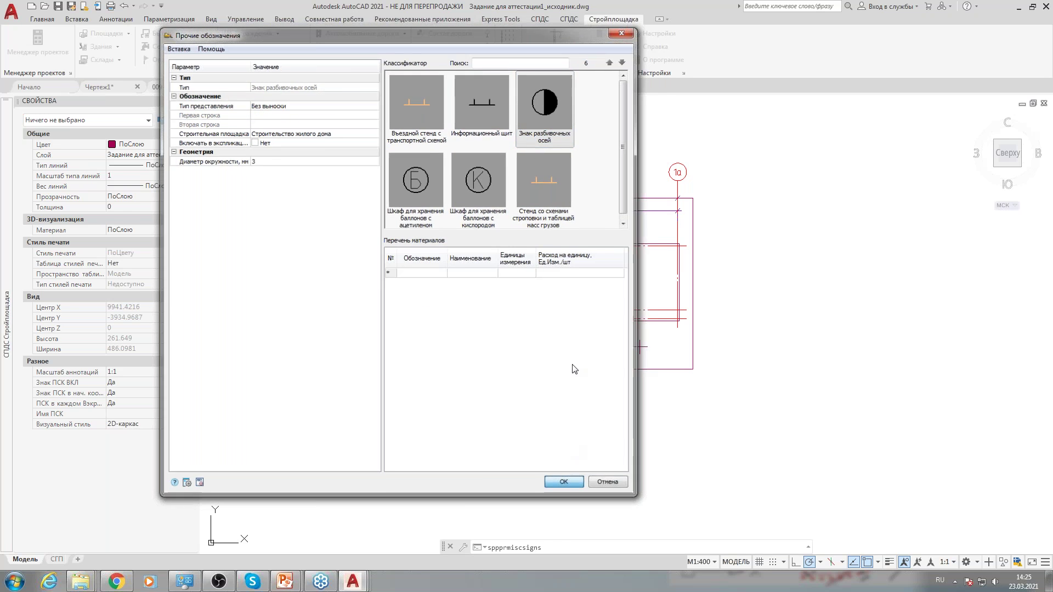
pyautogui.scroll(12, 274, 220)
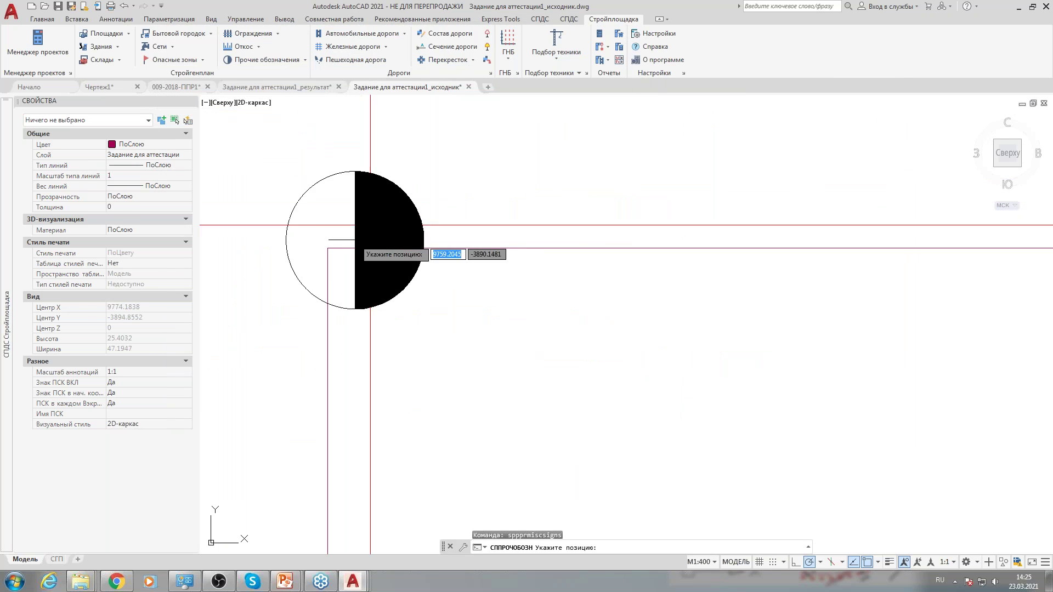
pyautogui.click(378, 224)
# Copy the axis sign from the 6а–А1 intersection to the intersections of axis 6а with Б1 and В1.
pyautogui.scroll(-10, 369, 228)
pyautogui.scroll(7, 377, 321)
pyautogui.scroll(-4, 383, 229)
pyautogui.scroll(8, 353, 235)
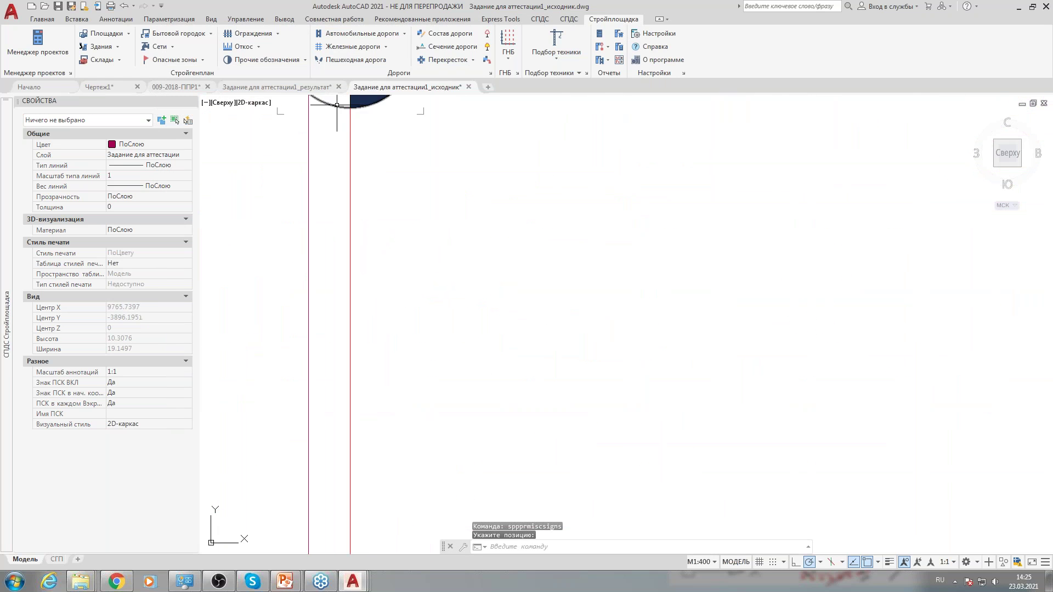
pyautogui.moveTo(353, 235); pyautogui.dragTo(308, 351, button='middle')
pyautogui.click(282, 218)
pyautogui.click(247, 206)
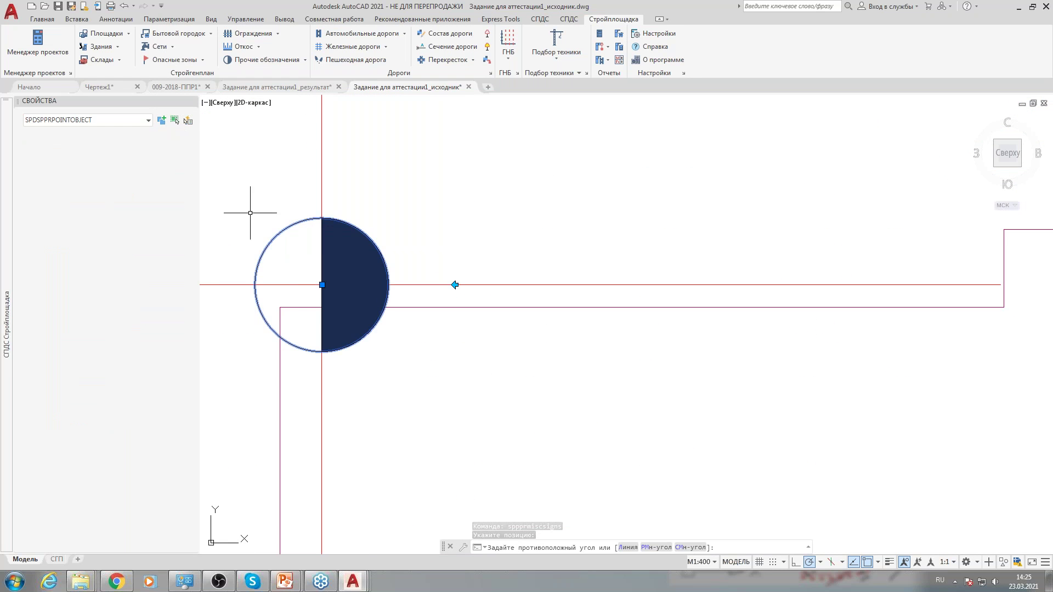
pyautogui.write('кп')
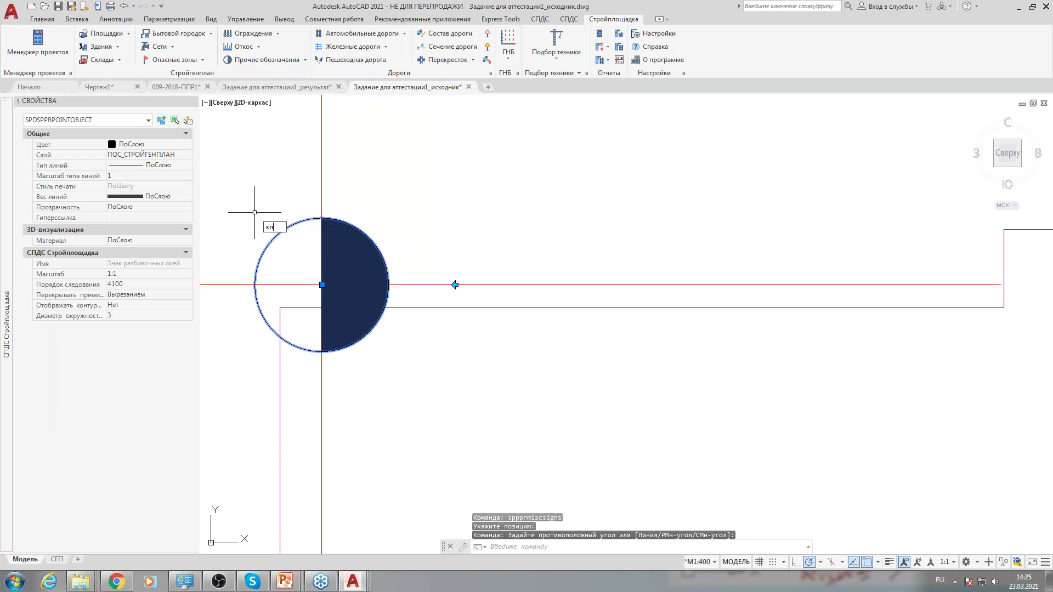
pyautogui.press('Return')
pyautogui.click(322, 284)
pyautogui.scroll(-5, 322, 285)
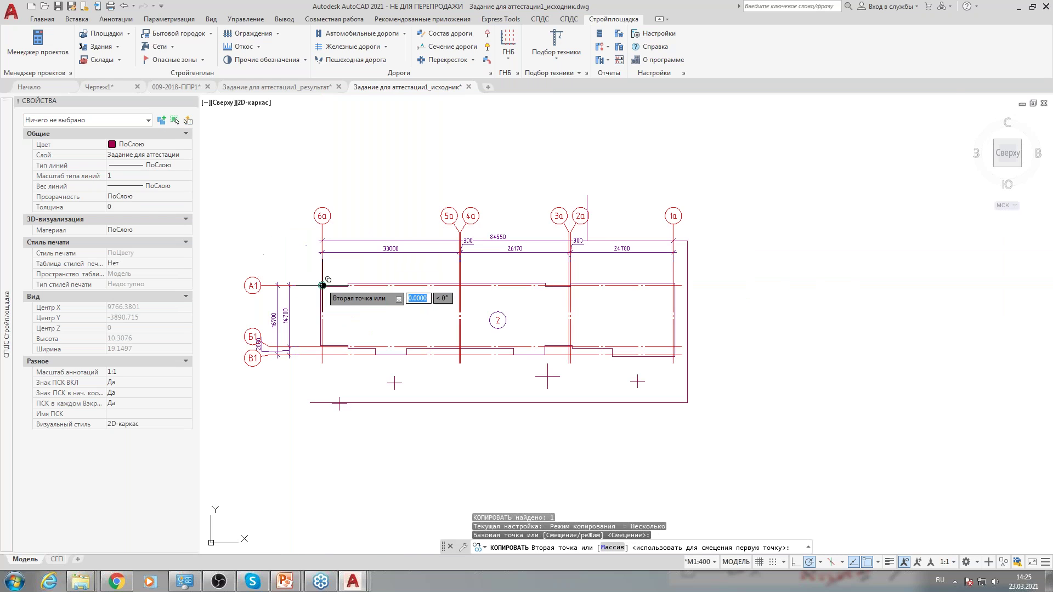
pyautogui.scroll(6, 323, 285)
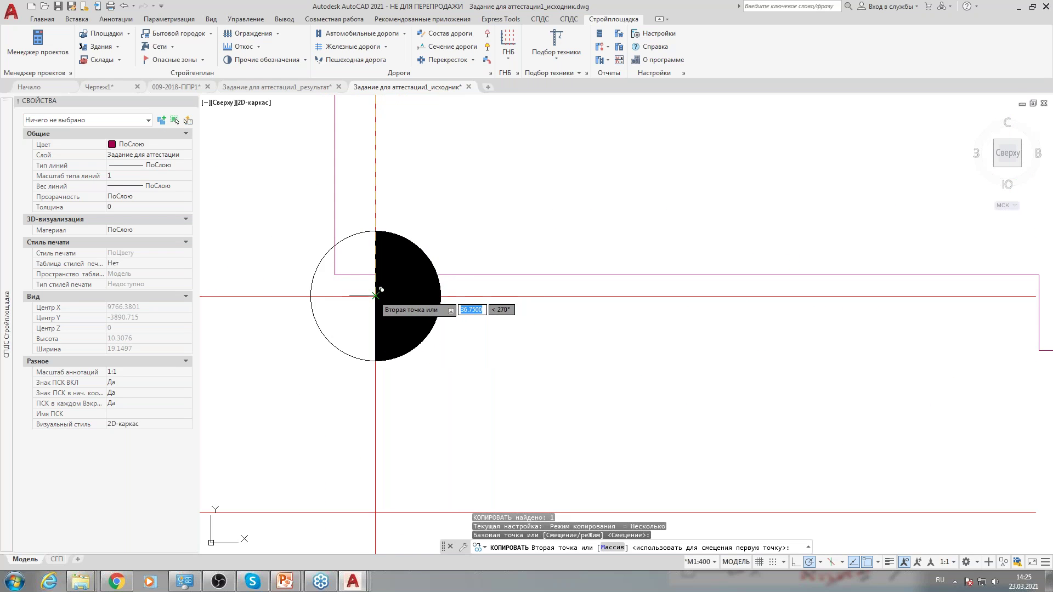
pyautogui.click(375, 296)
pyautogui.scroll(-3, 376, 353)
pyautogui.scroll(-5, 423, 348)
pyautogui.scroll(4, 425, 346)
pyautogui.press('Escape')
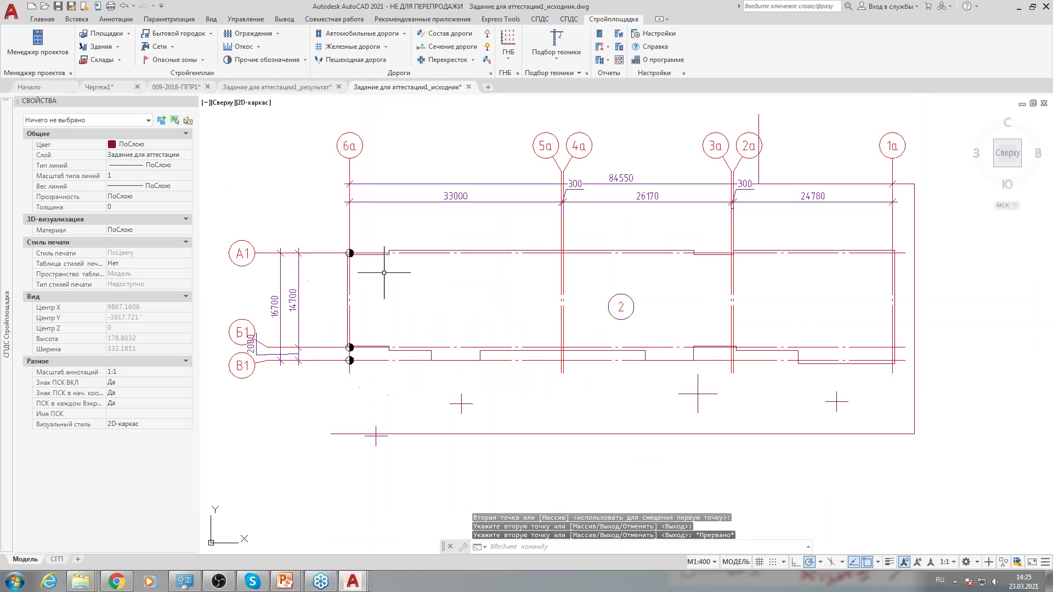
# Copy the three axis signs on axis 6а to axis 5а, using the center of the sign at А1 as the base point.
pyautogui.click(342, 236)
pyautogui.click(366, 370)
pyautogui.write('кп')
pyautogui.press('Return')
pyautogui.scroll(8, 365, 367)
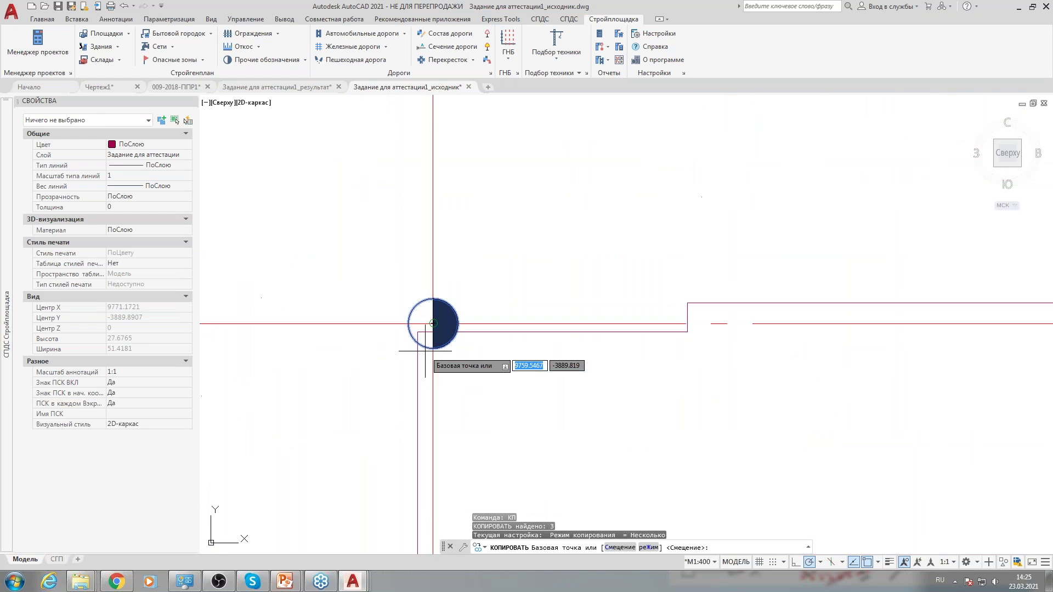
pyautogui.click(433, 324)
pyautogui.scroll(-6, 433, 318)
pyautogui.scroll(6, 433, 313)
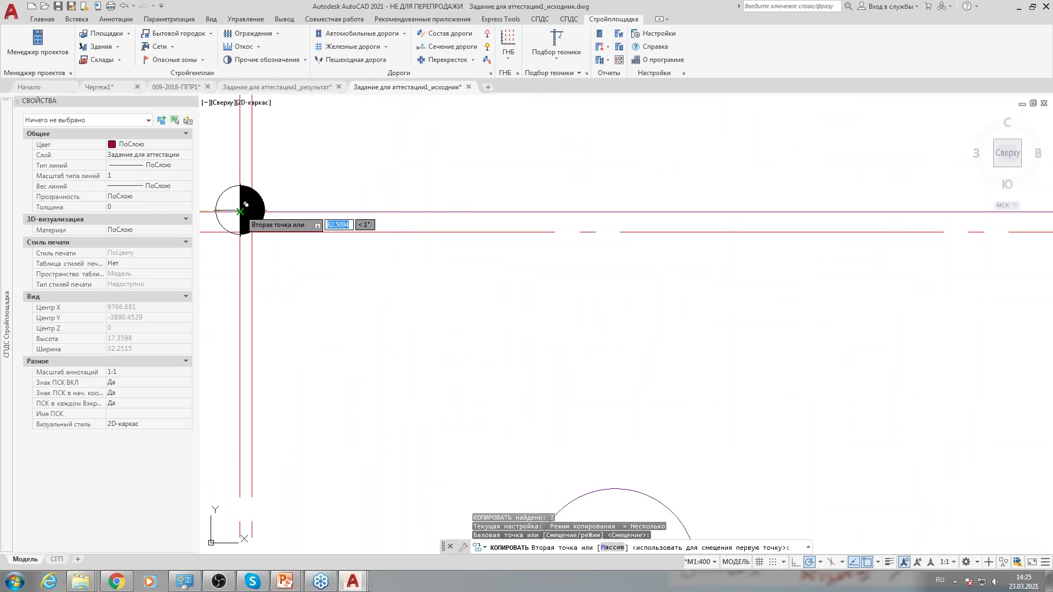
pyautogui.click(240, 211)
# Place further copies of the three axis signs on axes 3а and 1а and finish copying.
pyautogui.scroll(-6, 252, 222)
pyautogui.scroll(6, 535, 235)
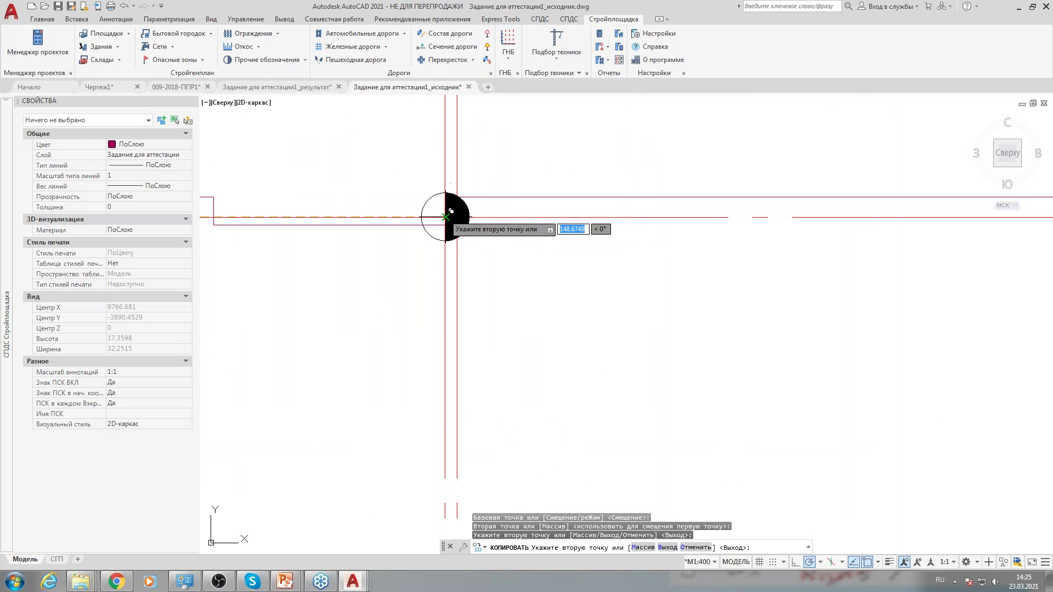
pyautogui.click(445, 217)
pyautogui.click(445, 217)
pyautogui.scroll(-5, 594, 221)
pyautogui.scroll(3, 594, 221)
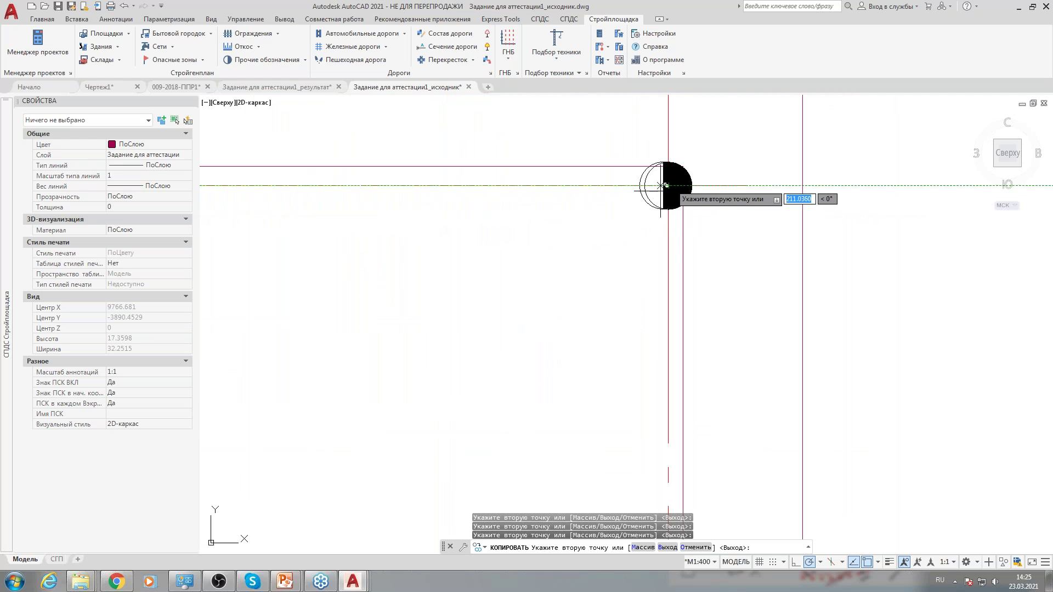
pyautogui.scroll(-5, 667, 186)
pyautogui.rightClick(520, 266)
pyautogui.click(548, 277)
# Examine the axis signs placed along the building's grid and the surrounding site plan.
pyautogui.scroll(3, 548, 278)
pyautogui.scroll(3, 585, 273)
pyautogui.moveTo(585, 272)
pyautogui.mouseDown(button='middle')
pyautogui.moveTo(319, 256)
pyautogui.moveTo(376, 318)
pyautogui.mouseUp(button='middle')
pyautogui.scroll(-5, 319, 256)
pyautogui.scroll(4, 376, 318)
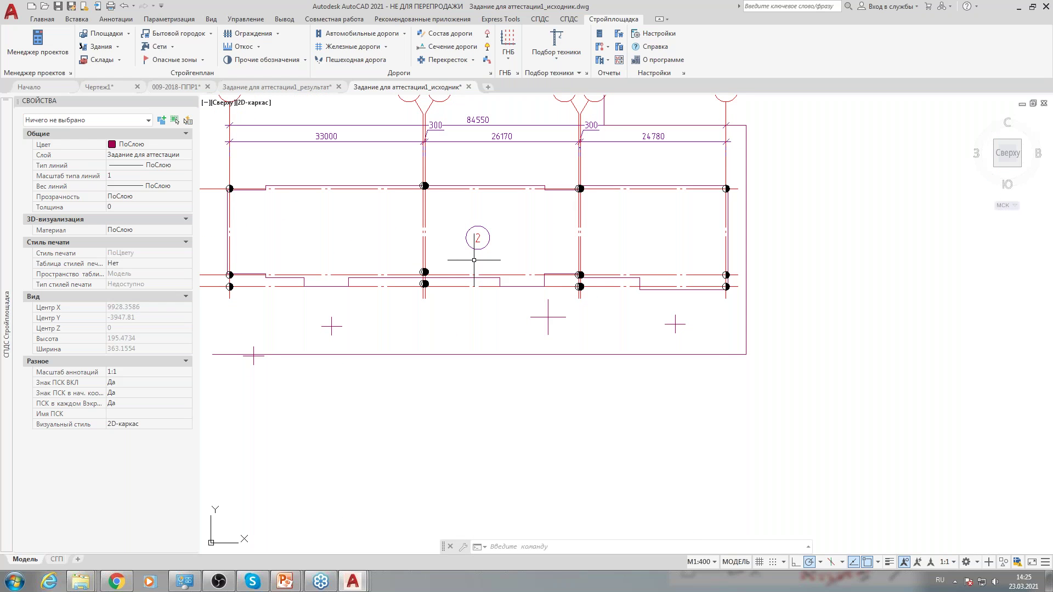
pyautogui.scroll(-3, 474, 260)
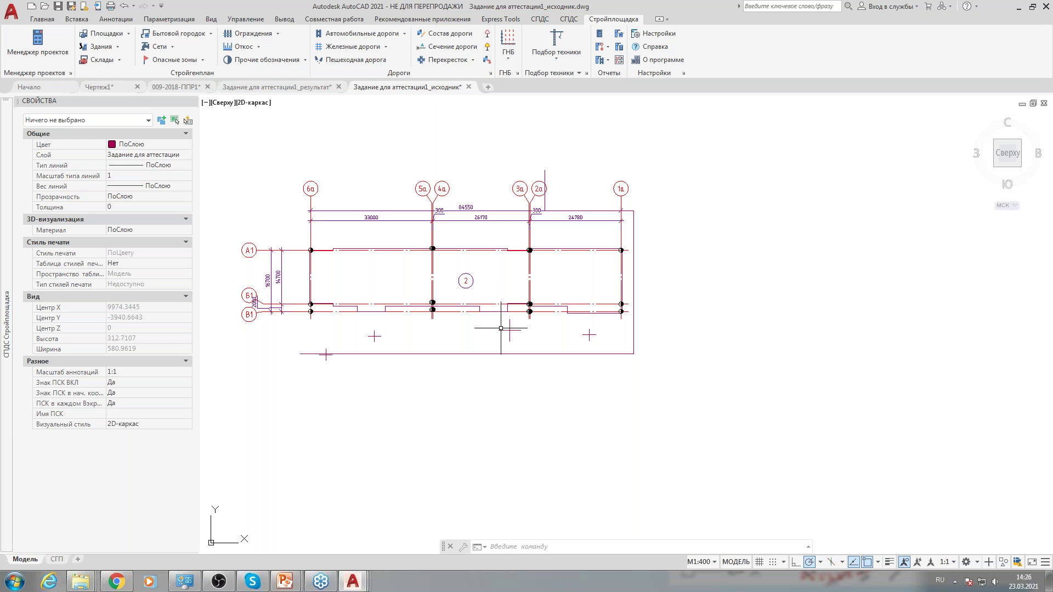
pyautogui.moveTo(496, 329); pyautogui.dragTo(476, 269, button='middle')
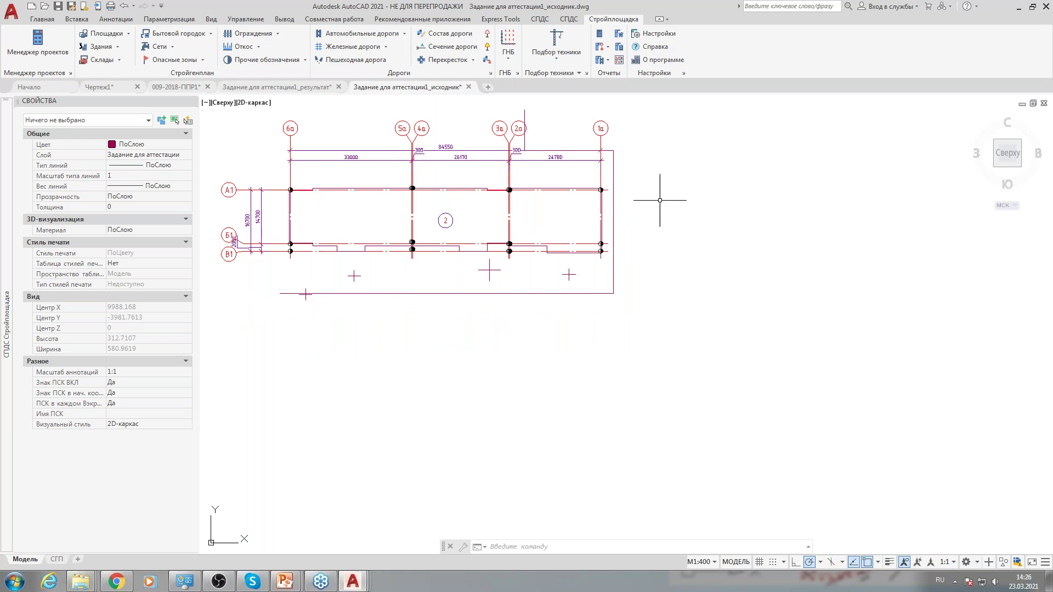
pyautogui.moveTo(628, 175)
pyautogui.mouseDown(button='middle')
pyautogui.moveTo(633, 221)
pyautogui.moveTo(673, 215)
pyautogui.mouseUp(button='middle')
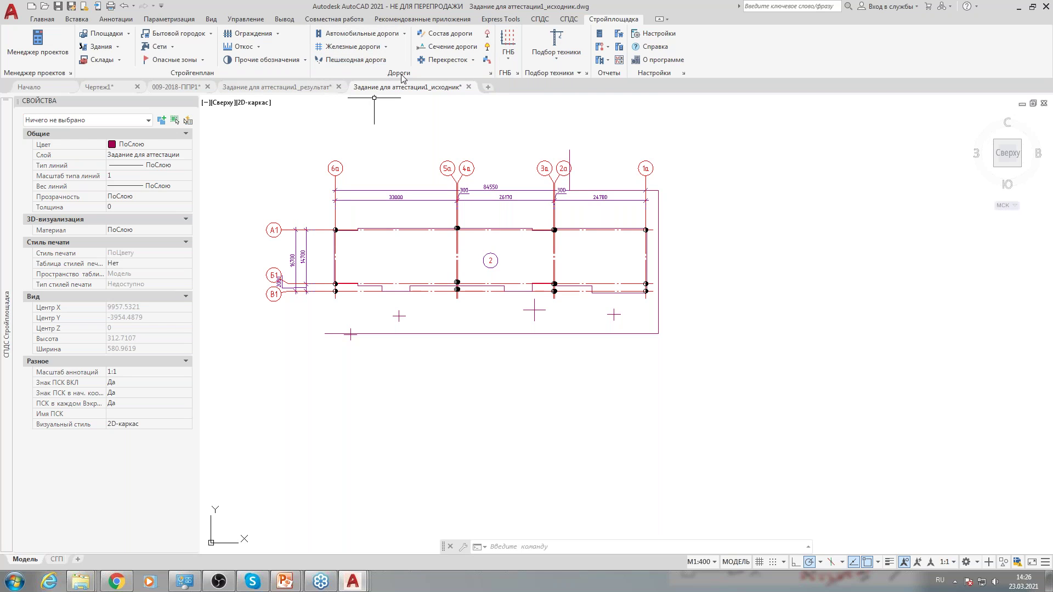
pyautogui.click(404, 35)
pyautogui.click(404, 35)
pyautogui.click(387, 47)
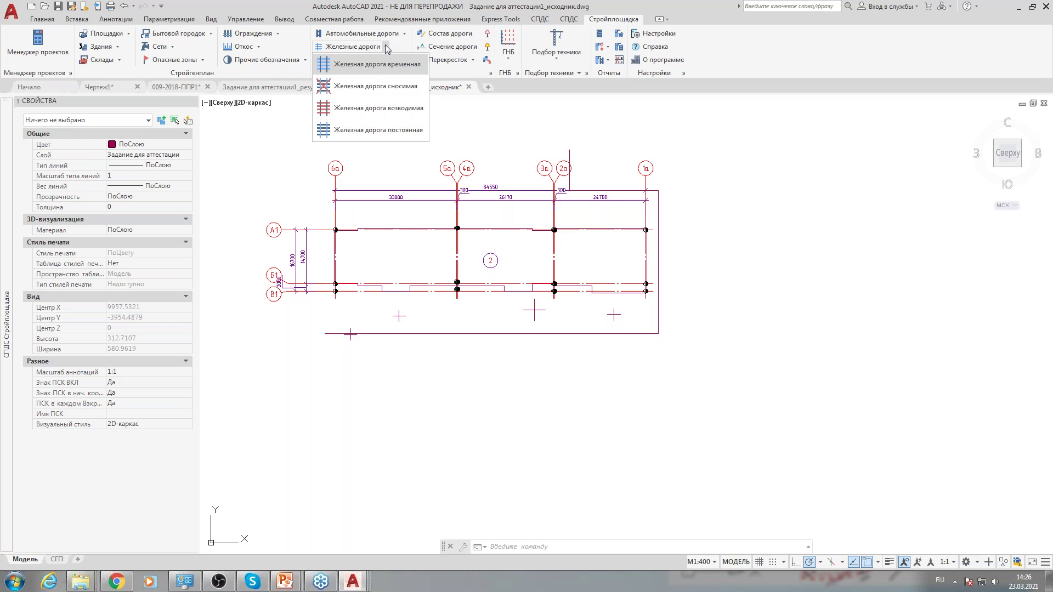
pyautogui.click(379, 65)
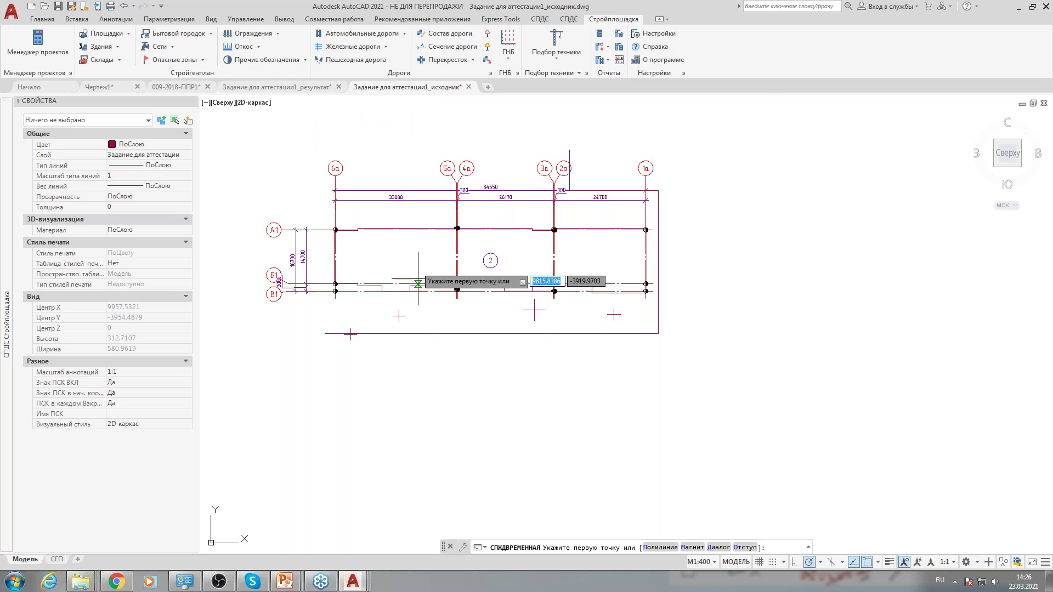
pyautogui.scroll(-6, 427, 317)
pyautogui.scroll(2, 431, 344)
pyautogui.click(303, 273)
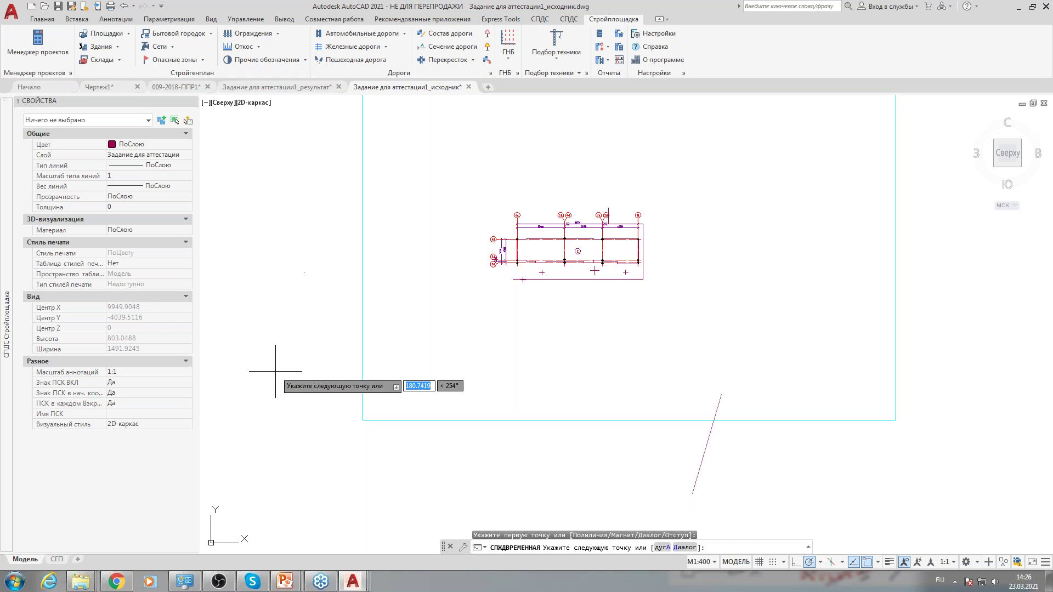
pyautogui.press('Escape')
pyautogui.scroll(-5, 433, 307)
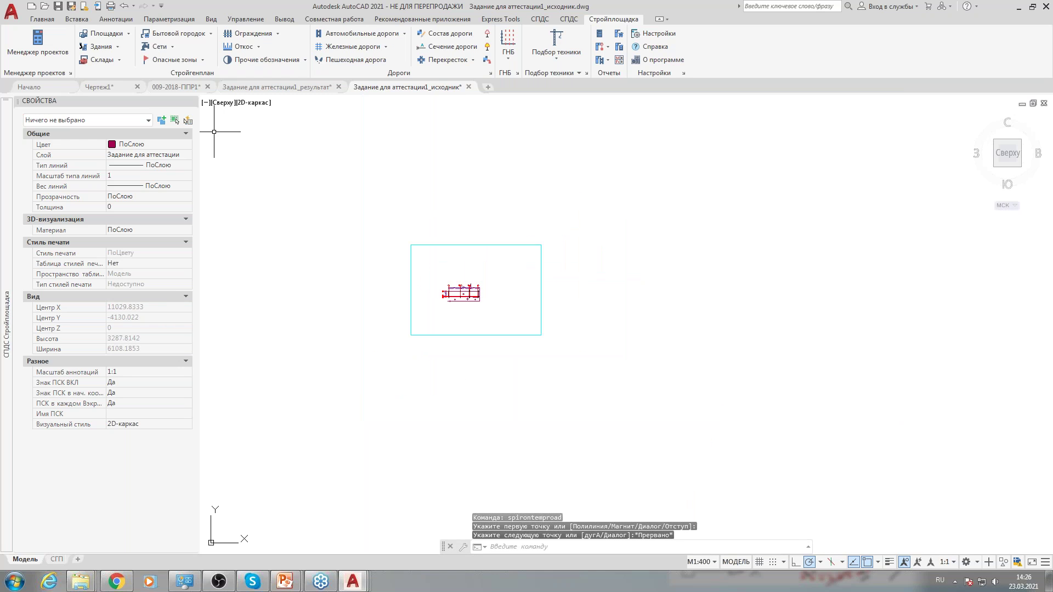
# Switch to the Чертеж1 drawing and draw a two-segment temporary railway through three freely chosen points.
pyautogui.click(110, 88)
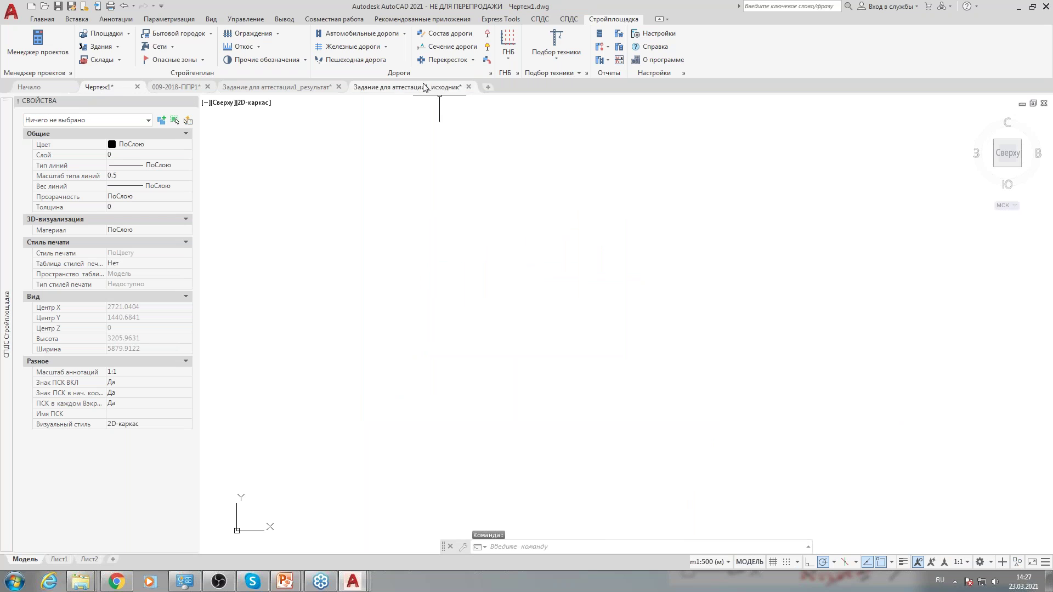
pyautogui.click(345, 34)
pyautogui.click(321, 270)
pyautogui.scroll(10, 324, 266)
pyautogui.click(496, 253)
pyautogui.click(650, 302)
pyautogui.rightClick(679, 303)
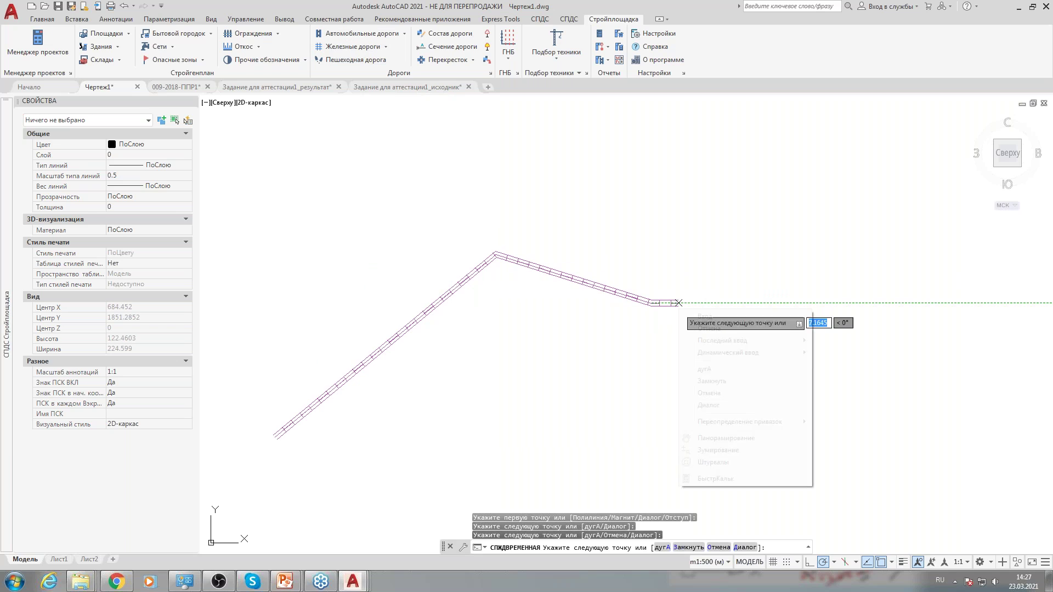
pyautogui.click(707, 317)
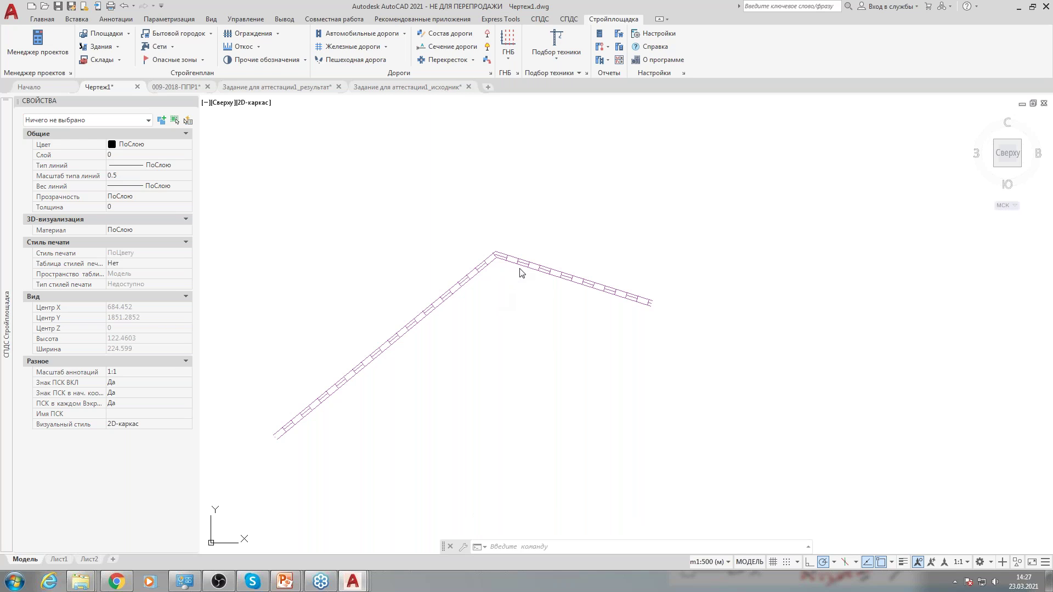
# Switch to the Задание для аттестации1_исходник drawing and open the parameters for a new temporary automobile road.
pyautogui.click(406, 87)
pyautogui.scroll(5, 488, 280)
pyautogui.moveTo(488, 280); pyautogui.dragTo(461, 301, button='middle')
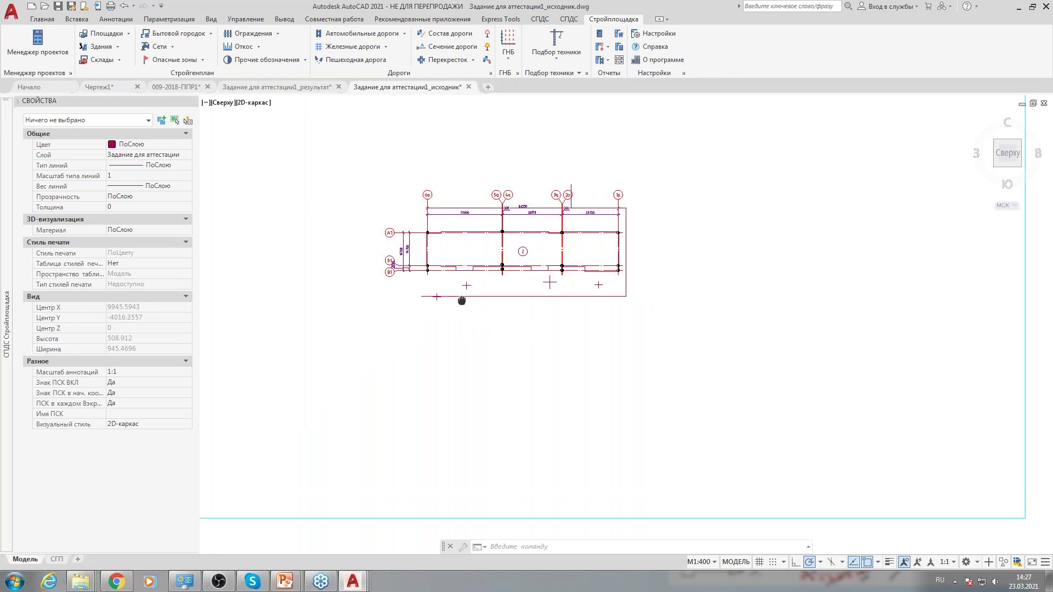
pyautogui.click(366, 60)
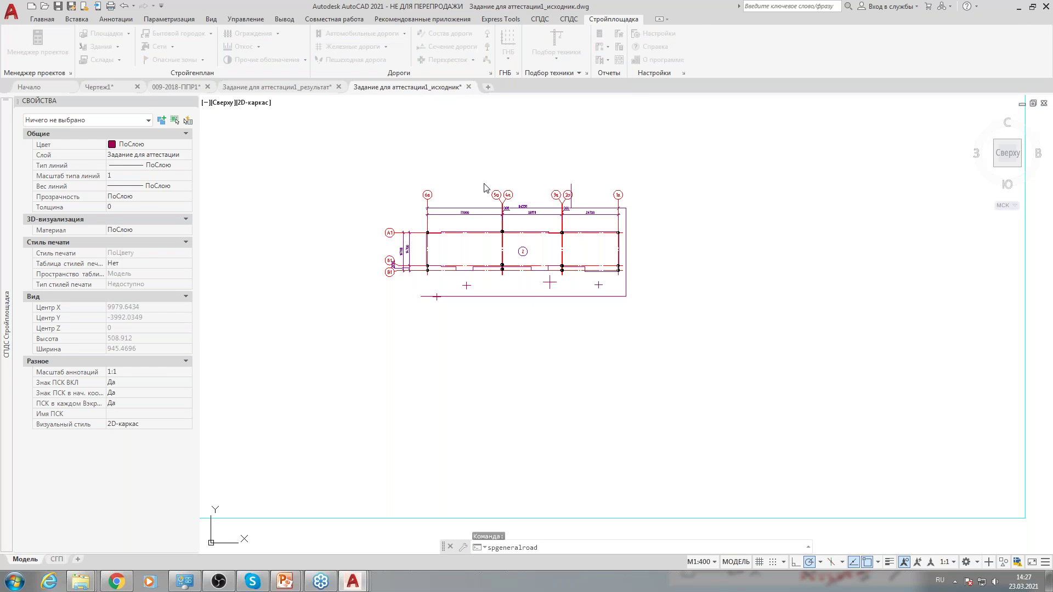
pyautogui.moveTo(348, 67); pyautogui.dragTo(457, 148)
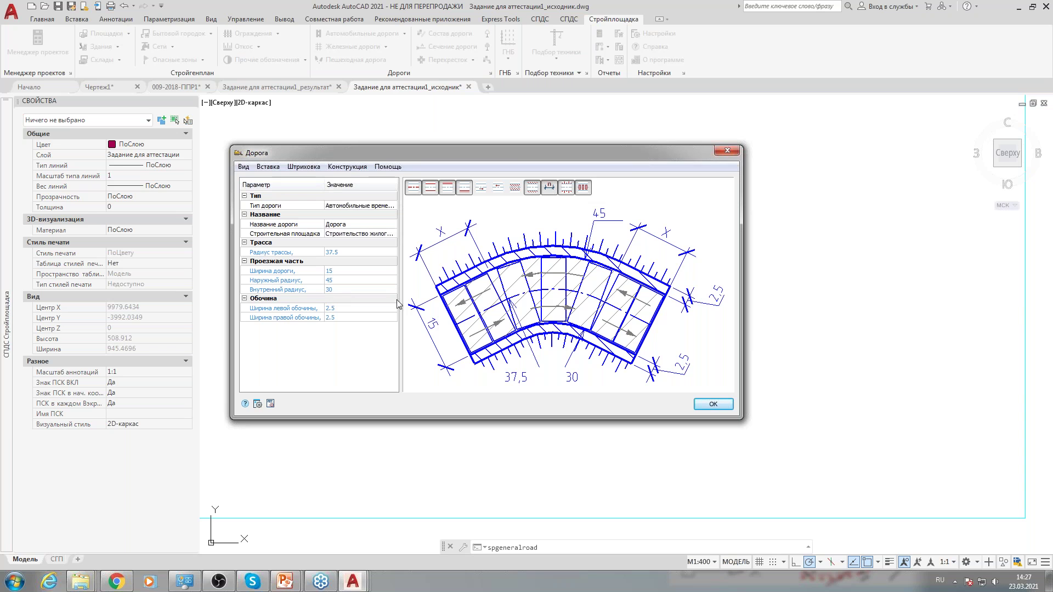
# Try hiding and showing the road's slopes and left shoulder, and switch off its dimensions.
pyautogui.click(446, 274)
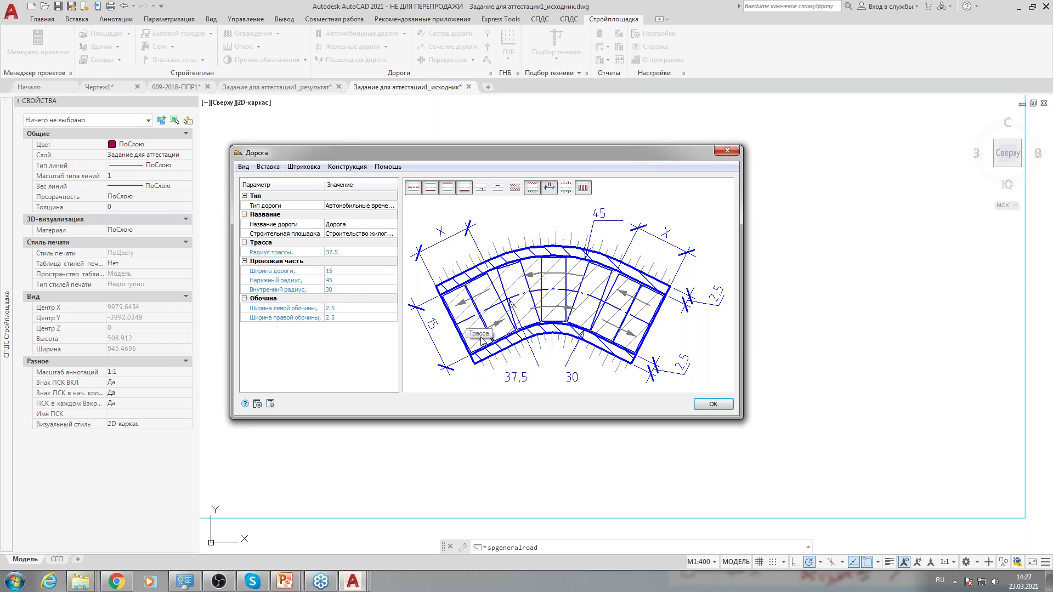
pyautogui.click(446, 277)
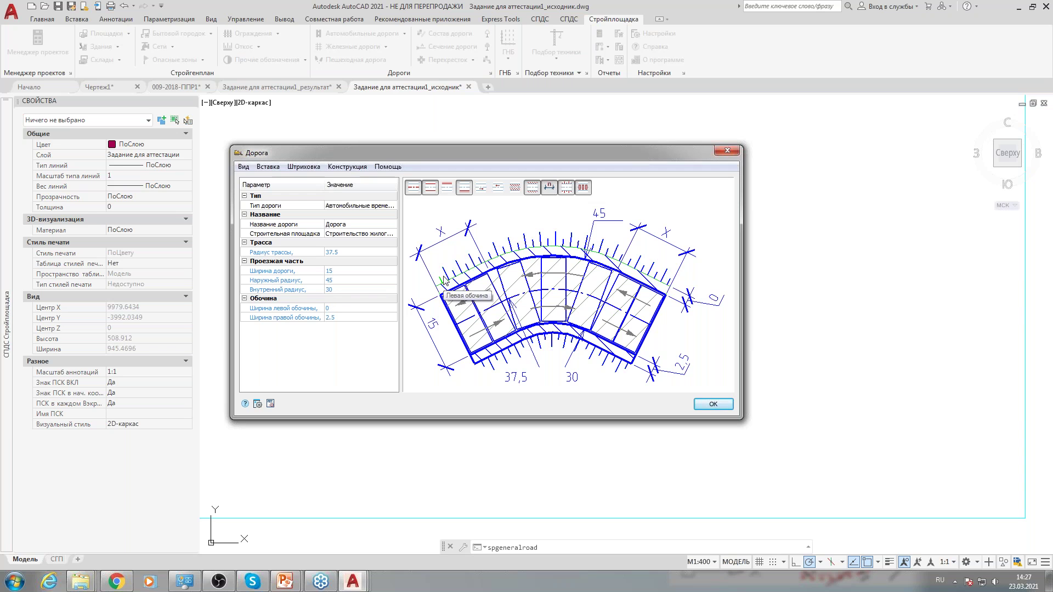
pyautogui.click(446, 279)
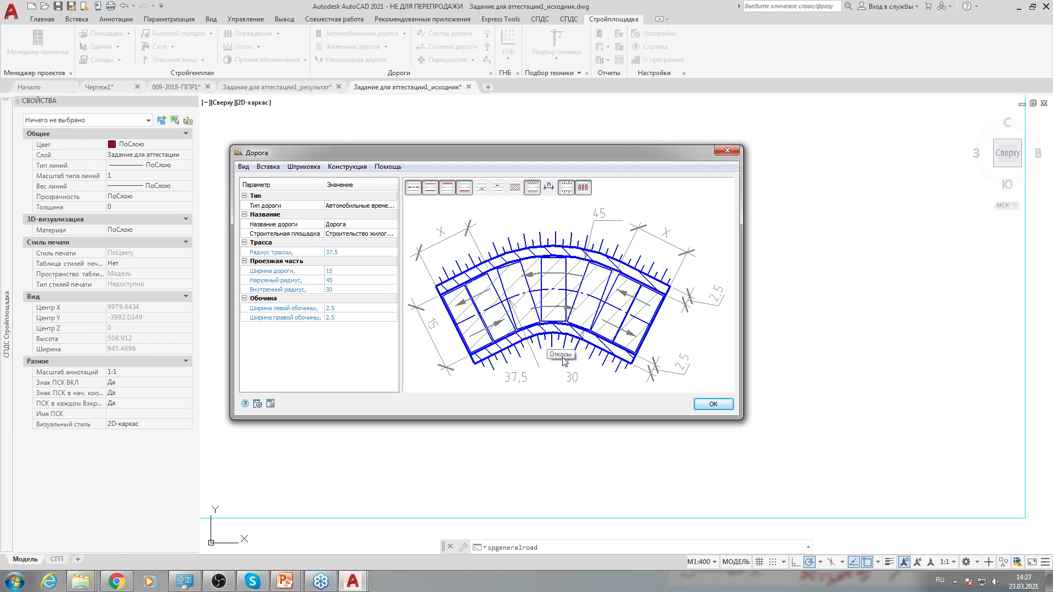
# Set the road width to 11.5 and the route radius to 15.
pyautogui.click(432, 331)
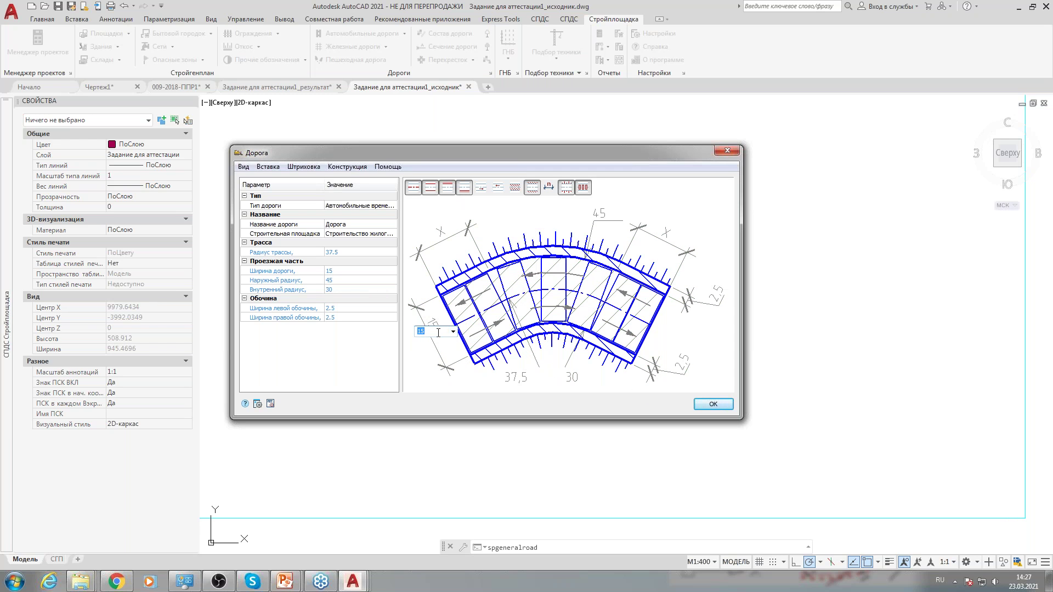
pyautogui.write('11.')
pyautogui.press('Tab')
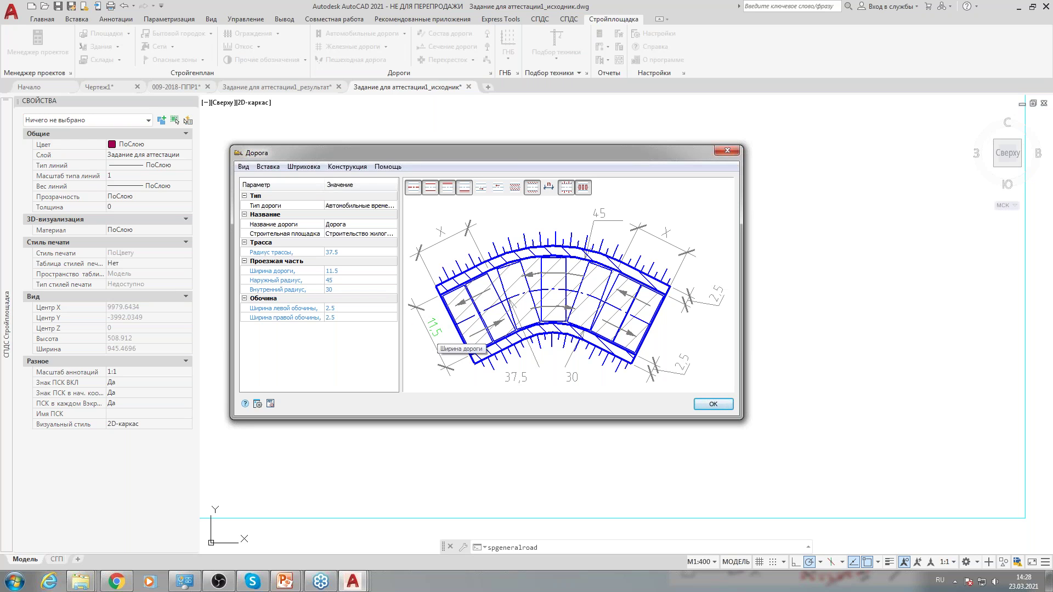
pyautogui.write('15')
pyautogui.press('Return')
# Set the road's inner and outer radii to 15.
pyautogui.click(570, 377)
pyautogui.write('15')
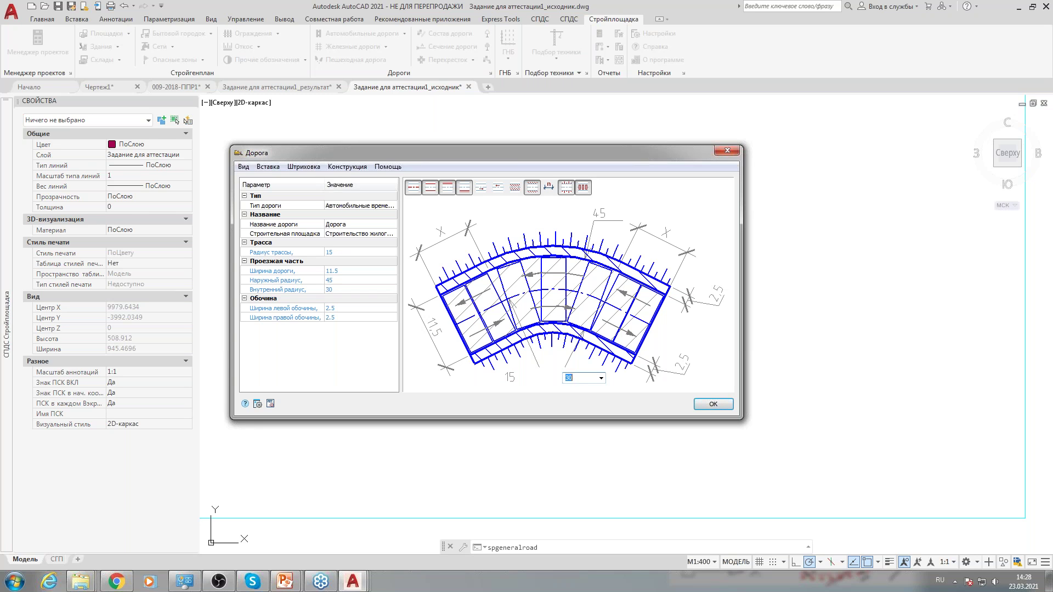
pyautogui.press('Return')
pyautogui.click(599, 212)
pyautogui.press('Return')
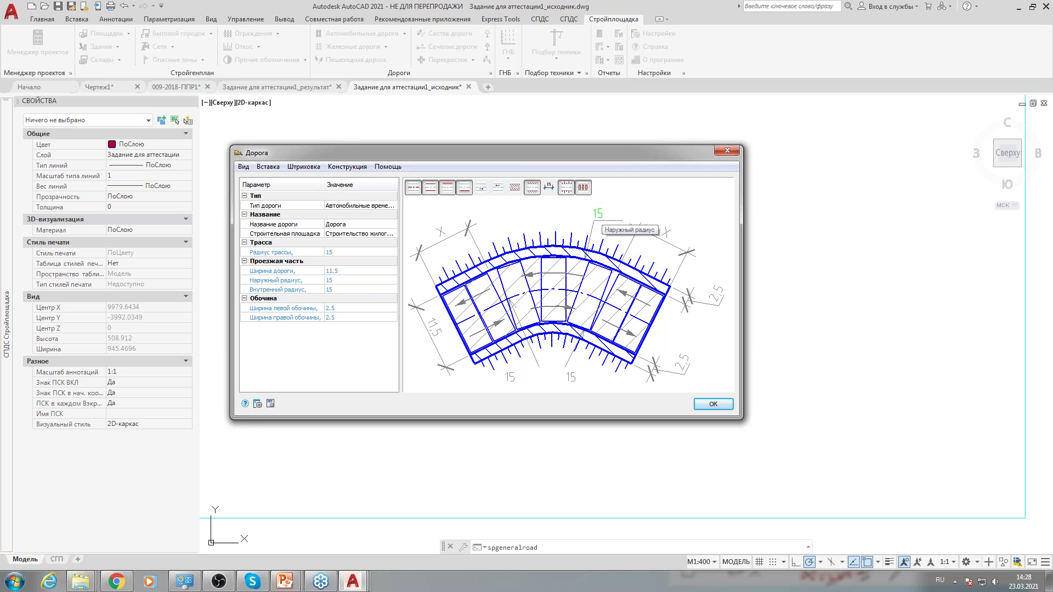
# Set the widths of the left and right shoulders to 1.5.
pyautogui.click(681, 368)
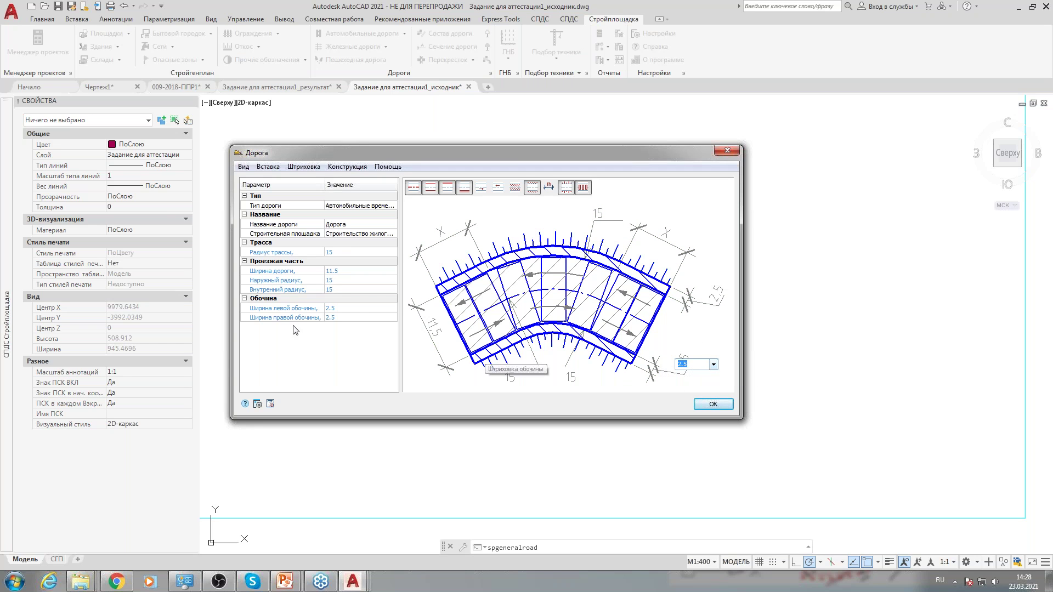
pyautogui.click(351, 308)
pyautogui.write('1')
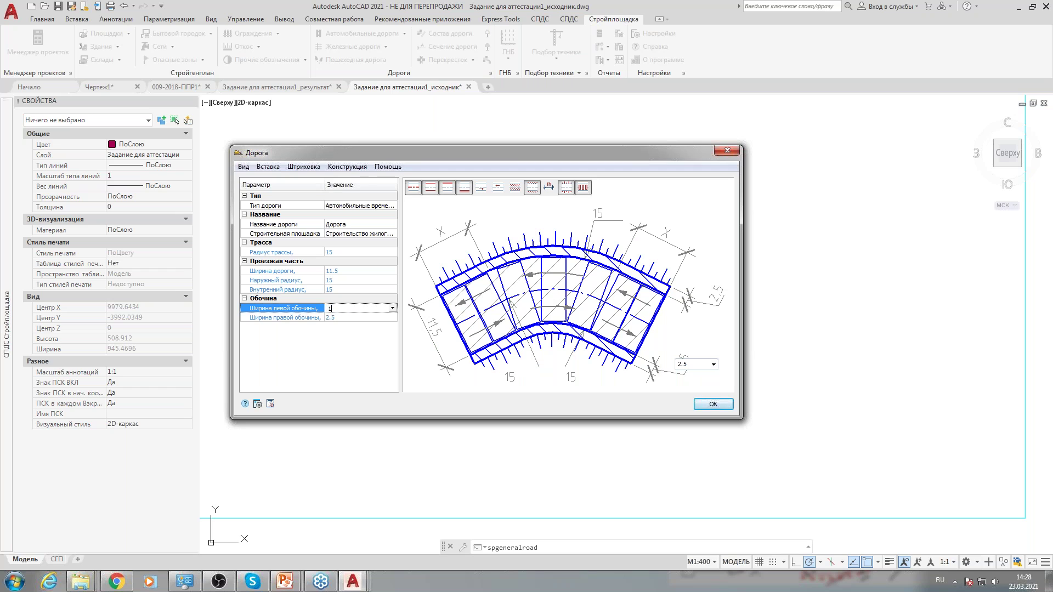
pyautogui.write('.5')
pyautogui.press('Tab')
pyautogui.write('1.5')
pyautogui.press('Return')
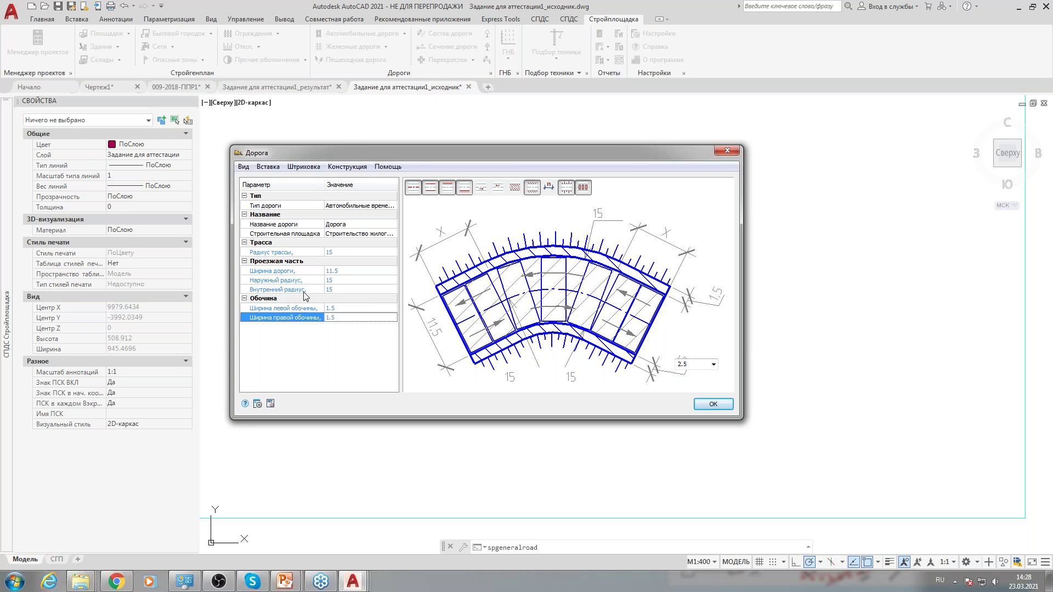
# Switch the road's route line and left shoulder off and back on.
pyautogui.click(414, 188)
pyautogui.click(448, 187)
pyautogui.click(412, 188)
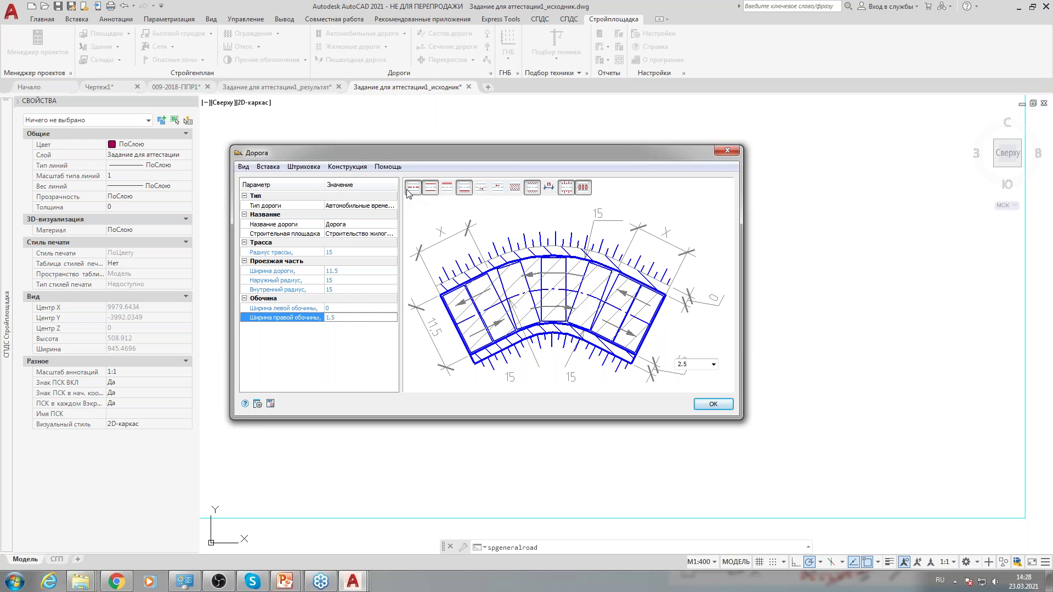
pyautogui.click(448, 187)
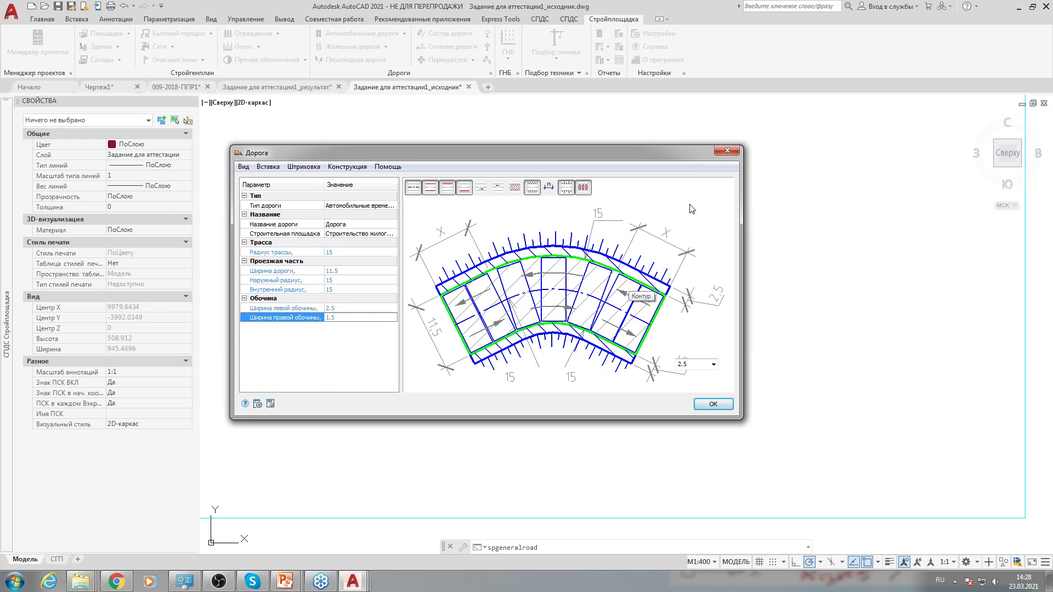
# Switch off the shoulder hatching and the slopes of the road.
pyautogui.click(891, 60)
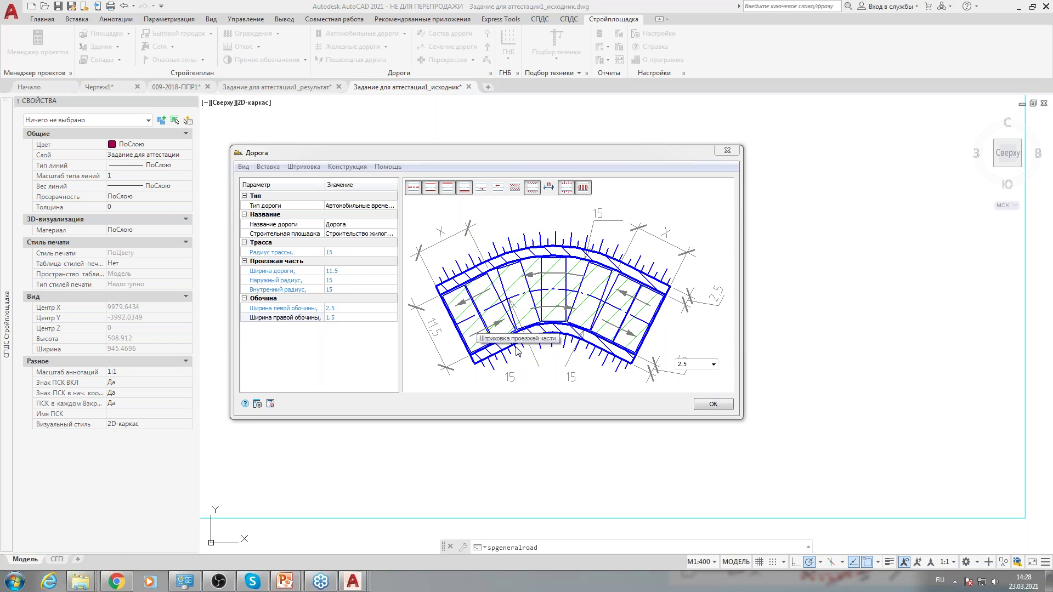
pyautogui.click(532, 325)
pyautogui.click(445, 274)
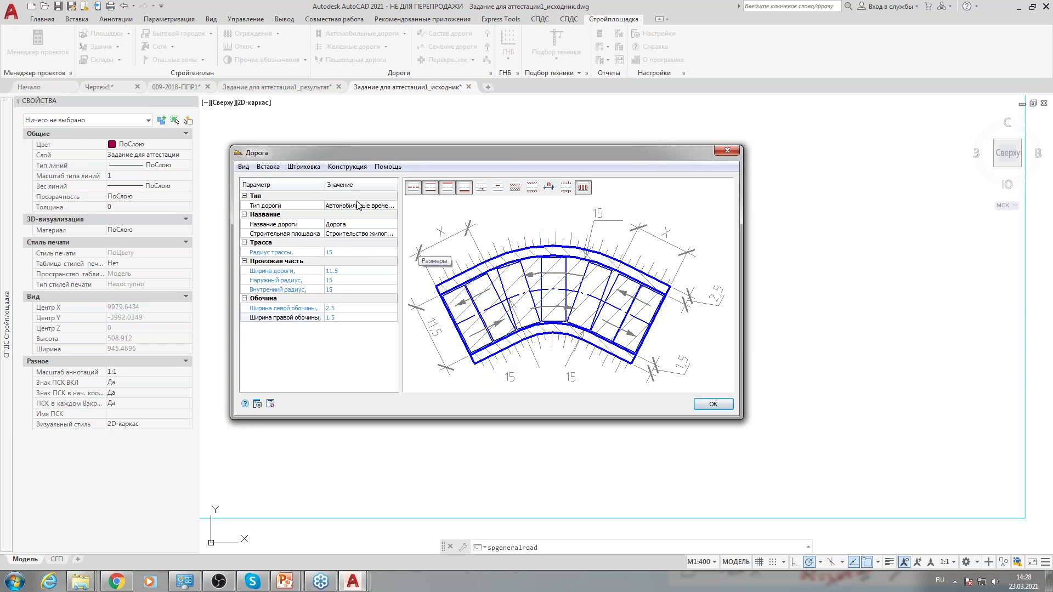
# Open the pavement construction settings for the road and set the section type to Односкатная дорога.
pyautogui.click(304, 166)
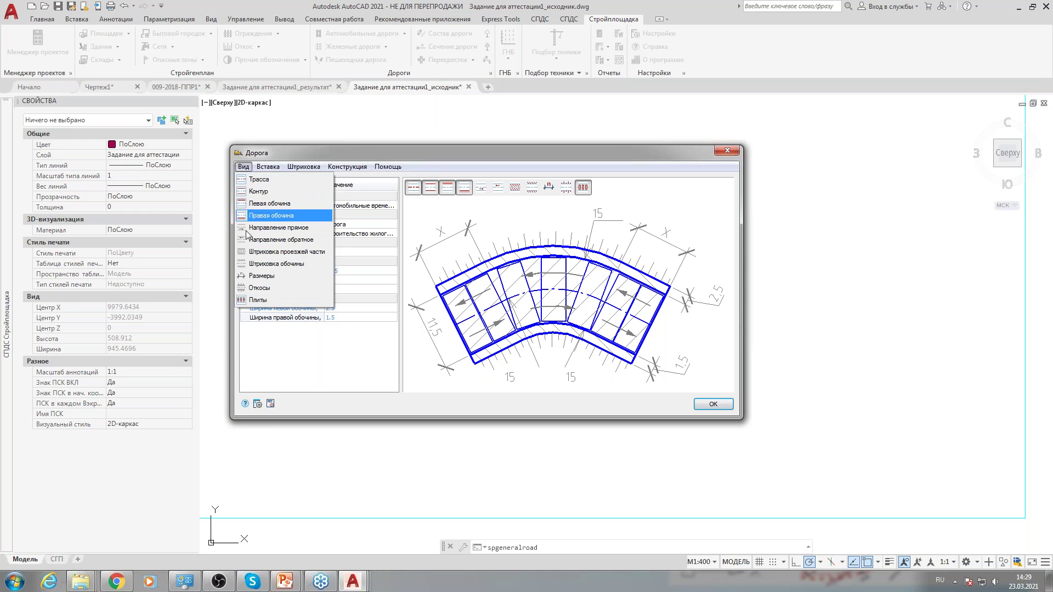
pyautogui.moveTo(267, 170)
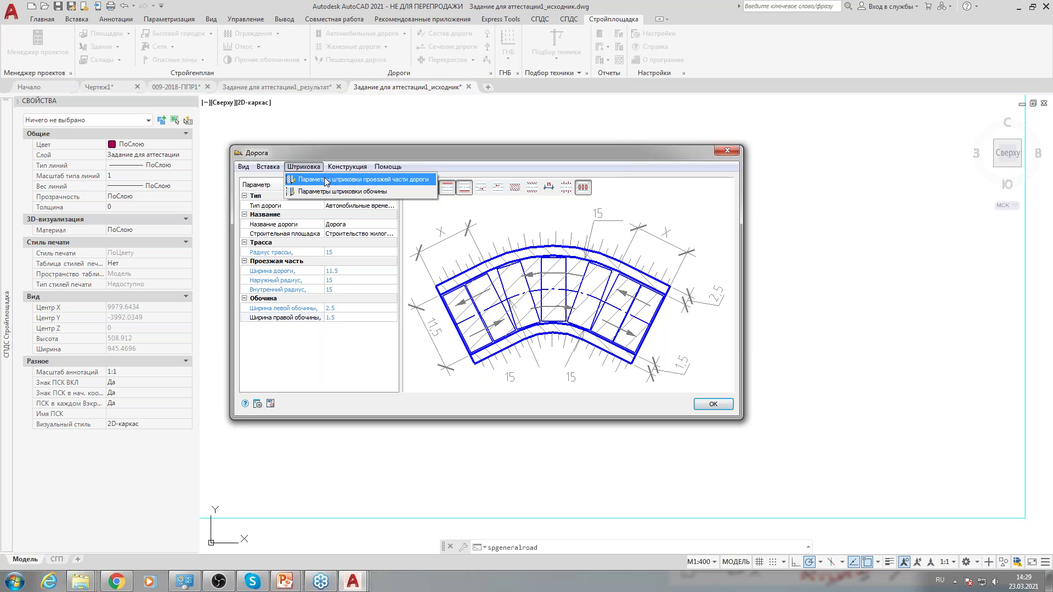
pyautogui.moveTo(348, 169)
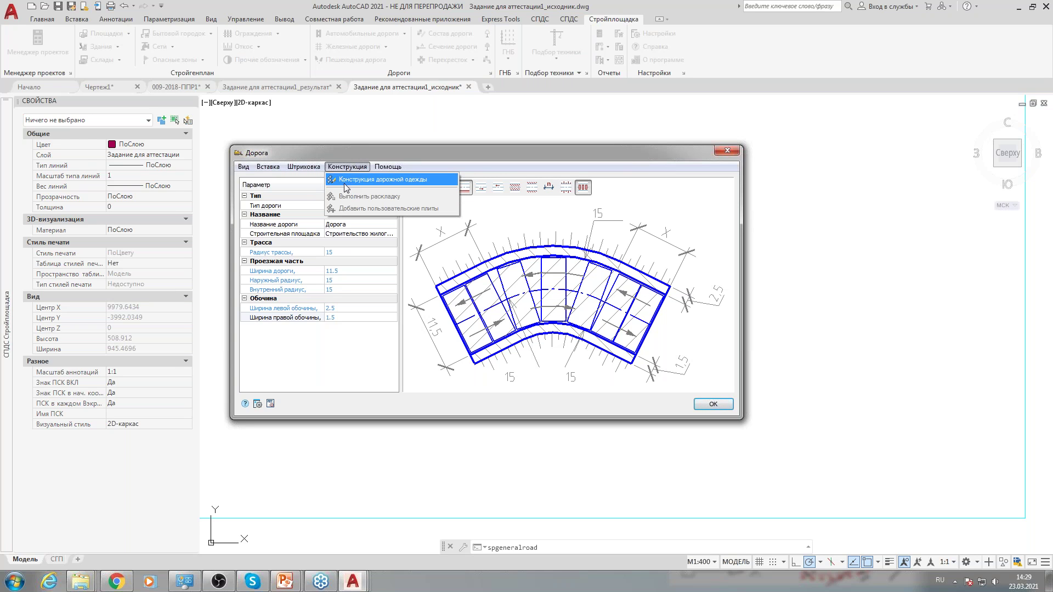
pyautogui.click(345, 181)
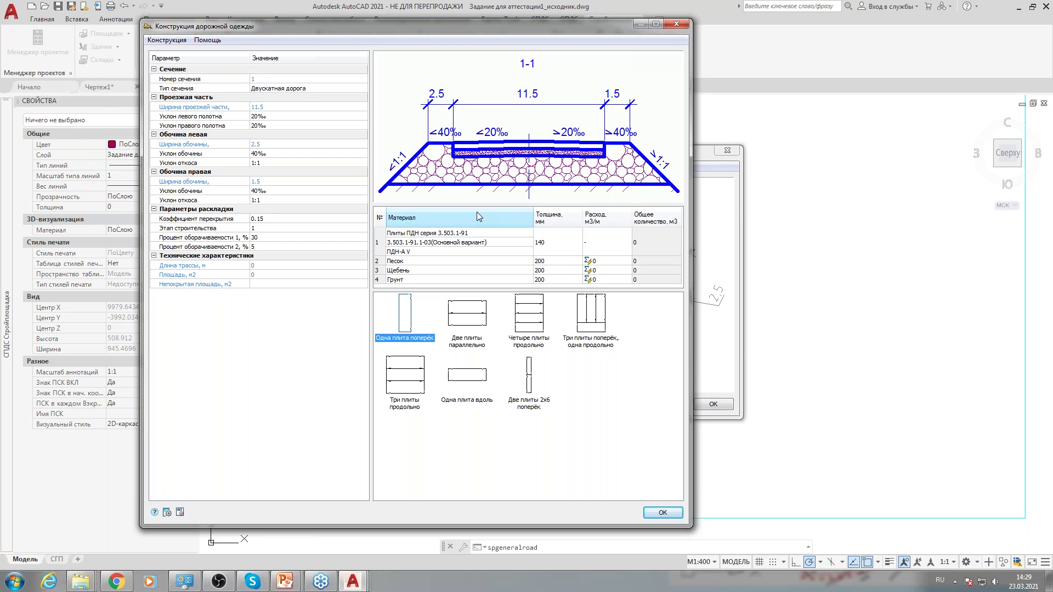
pyautogui.click(355, 89)
pyautogui.click(354, 89)
pyautogui.click(360, 98)
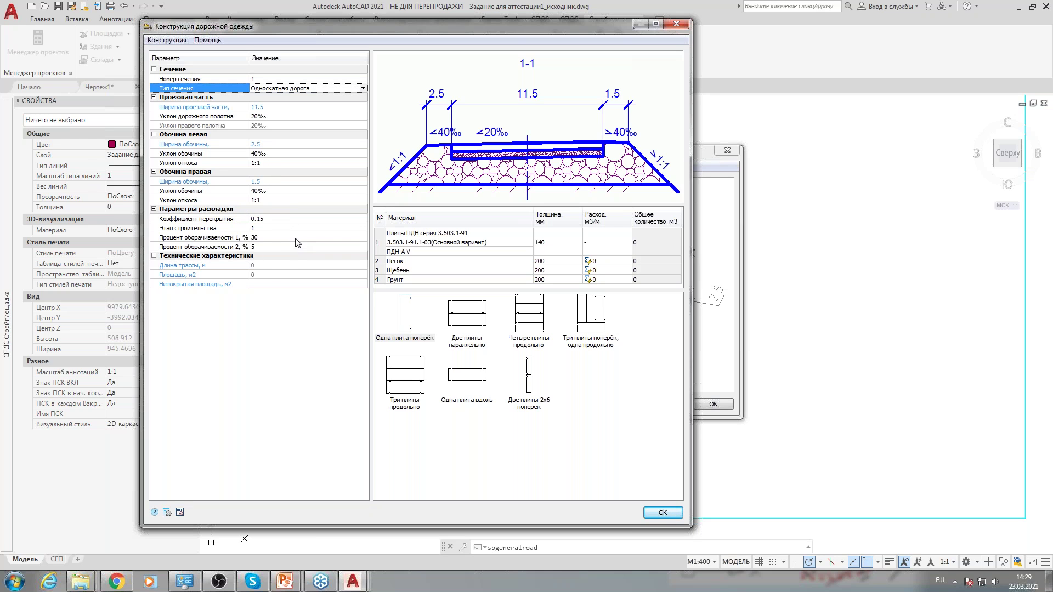
# Go through the slab layout variants and return to Одна плита поперёк.
pyautogui.click(472, 314)
pyautogui.click(412, 376)
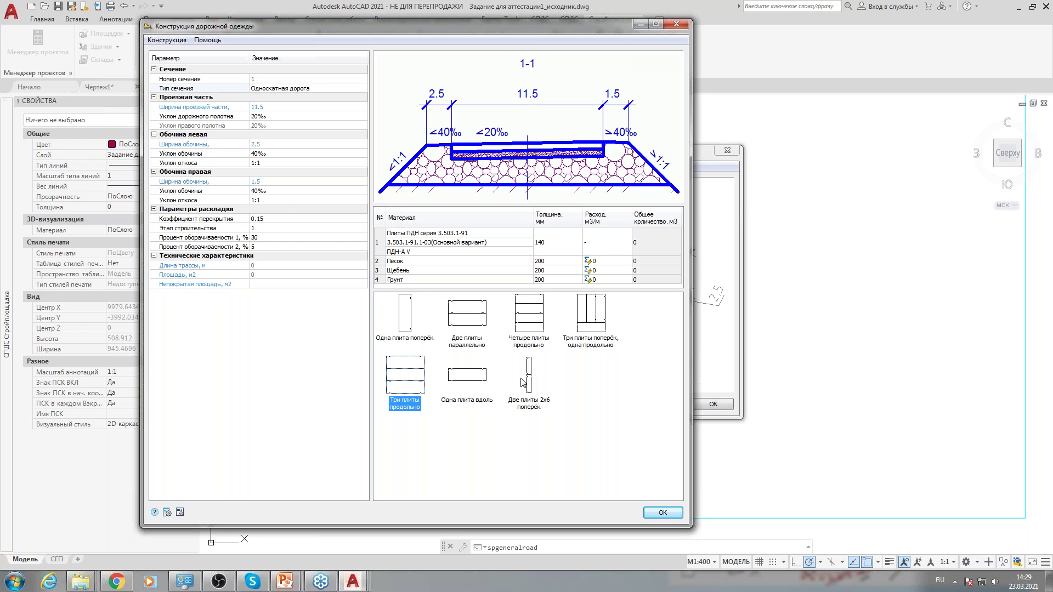
pyautogui.click(535, 335)
pyautogui.click(415, 328)
pyautogui.click(460, 377)
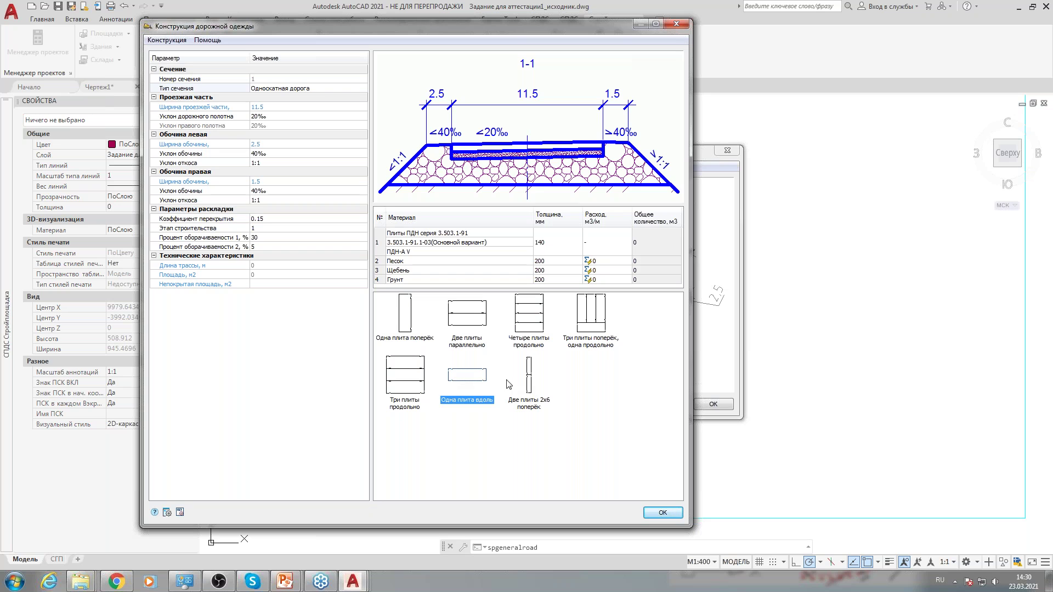
pyautogui.click(530, 381)
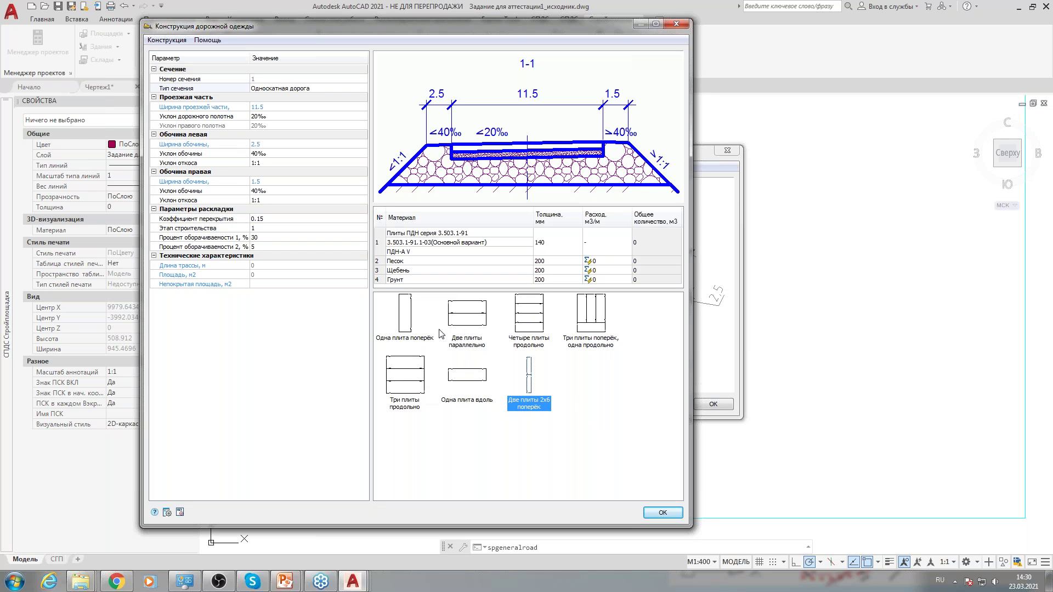
pyautogui.click(409, 328)
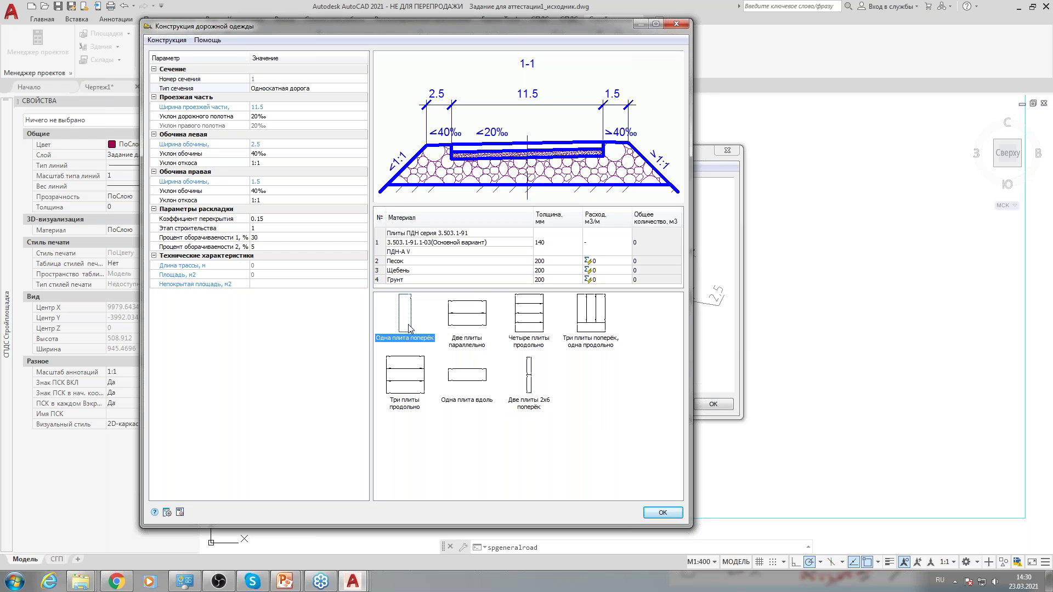
# Review the slab types offered for the first pavement layer and the shoulder values in the cross-section, and accept the construction.
pyautogui.click(529, 234)
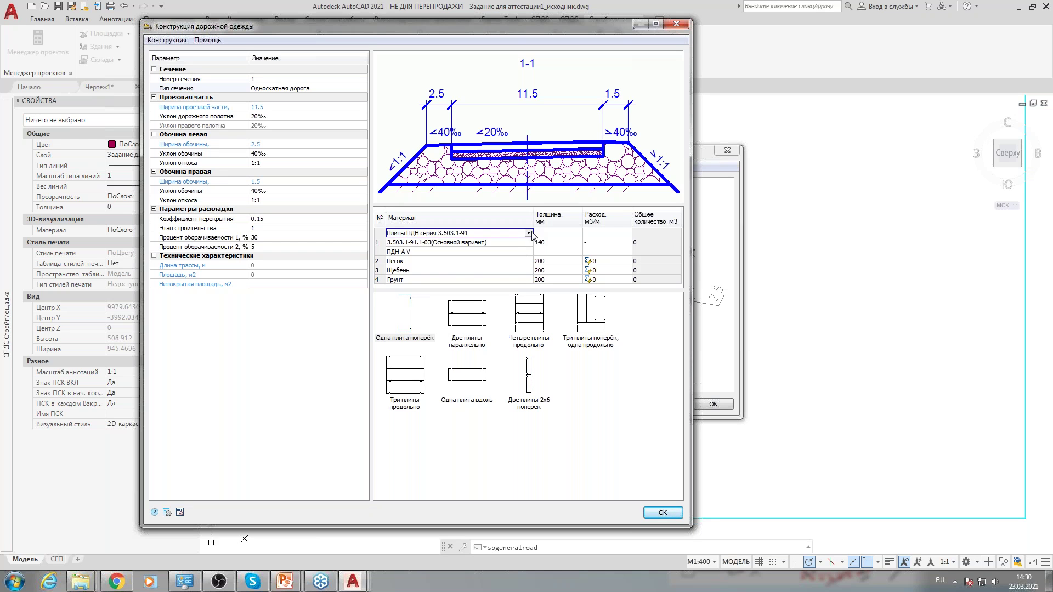
pyautogui.click(529, 233)
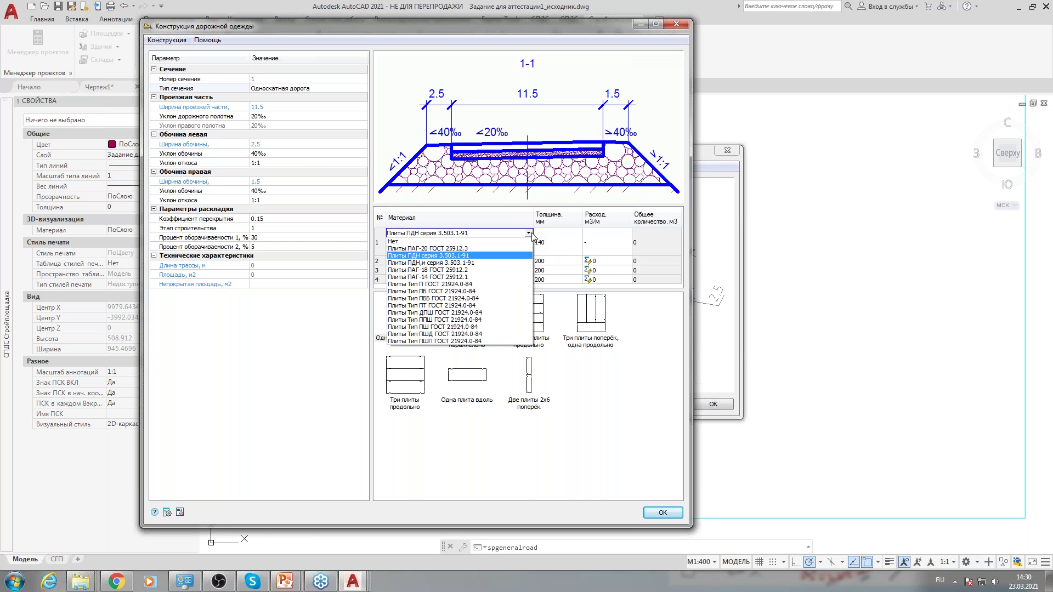
pyautogui.click(530, 234)
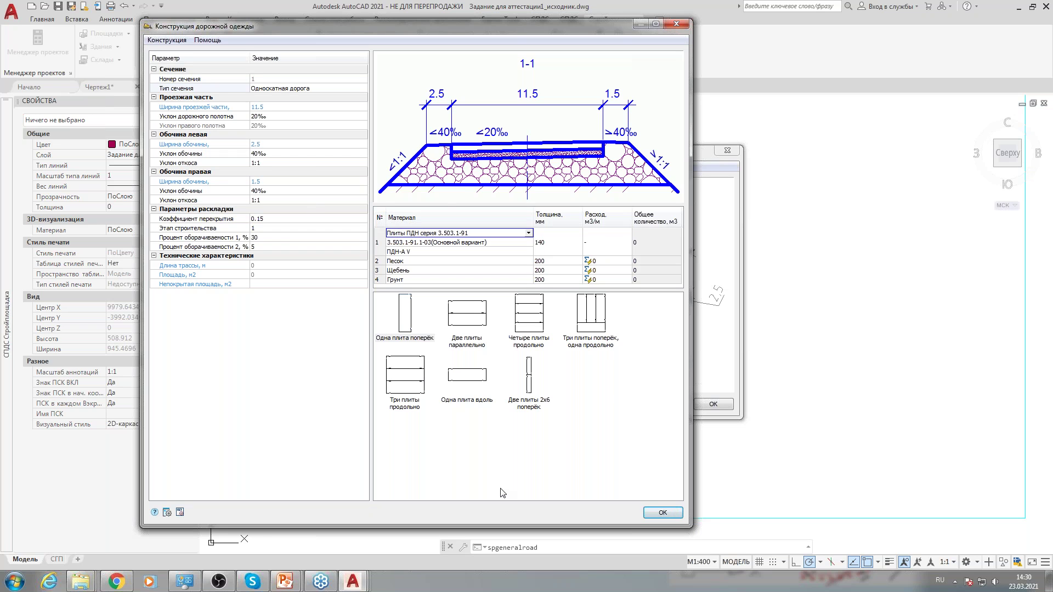
pyautogui.click(399, 162)
pyautogui.click(428, 110)
pyautogui.click(614, 105)
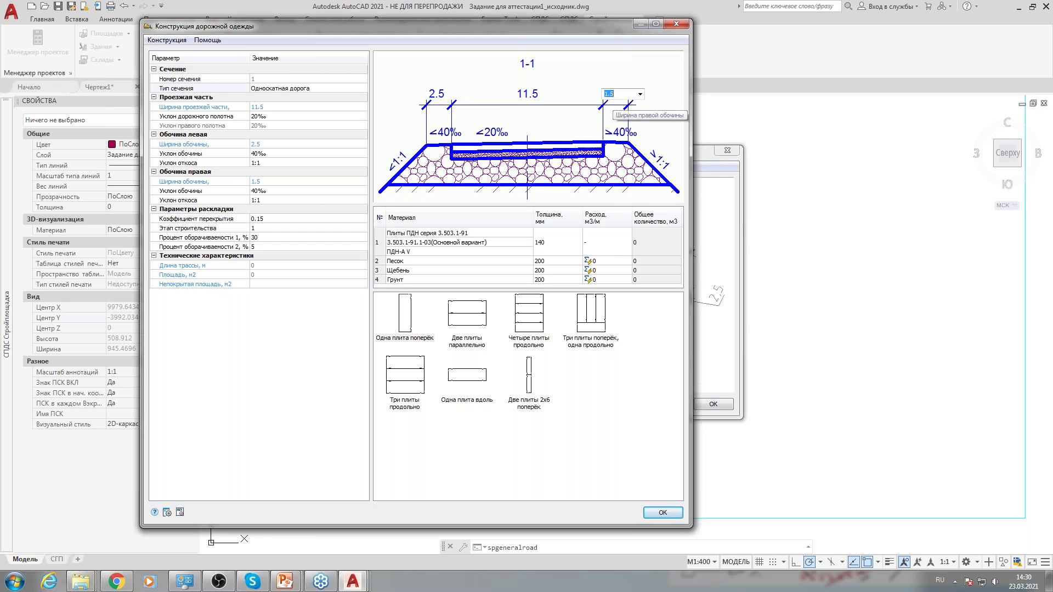
pyautogui.click(622, 134)
pyautogui.click(652, 516)
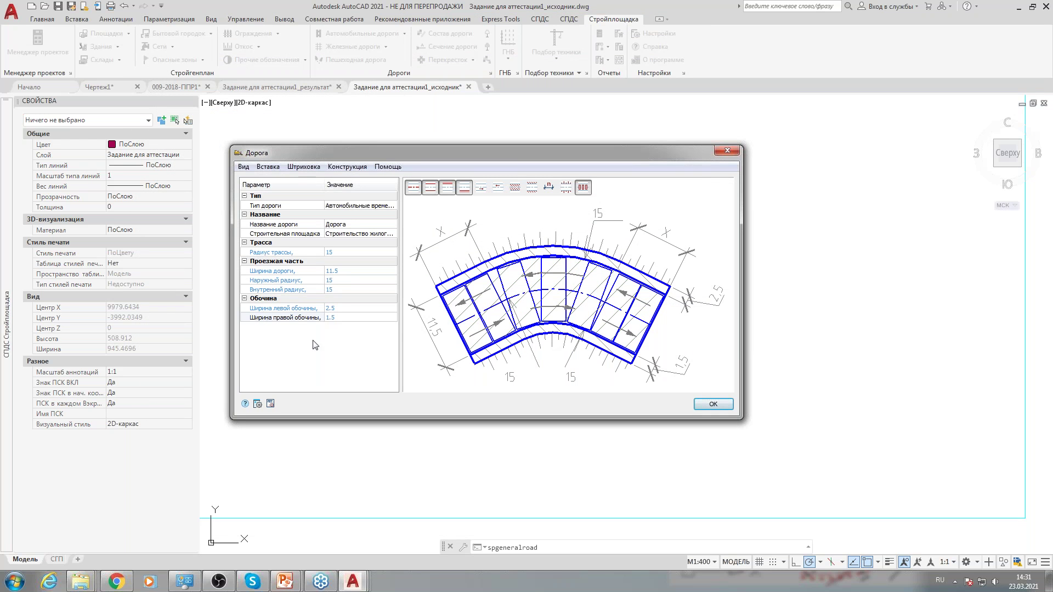
# Accept the road parameters and draw the road along the existing route line below, beside and above the building, up to the short branch near axis 2а.
pyautogui.click(713, 404)
pyautogui.scroll(4, 413, 263)
pyautogui.click(405, 271)
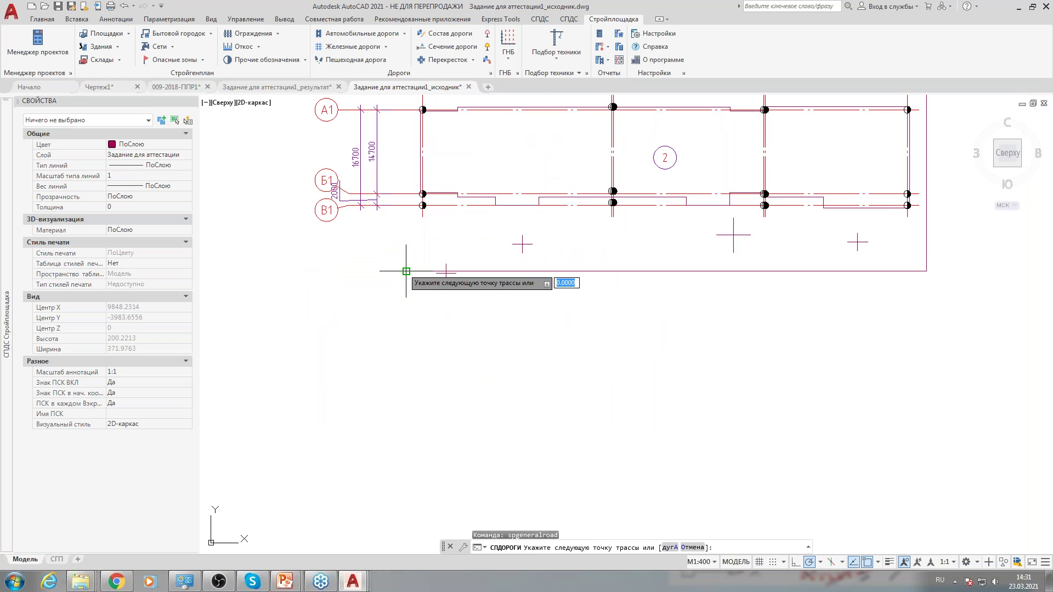
pyautogui.moveTo(906, 271); pyautogui.dragTo(573, 305, button='middle')
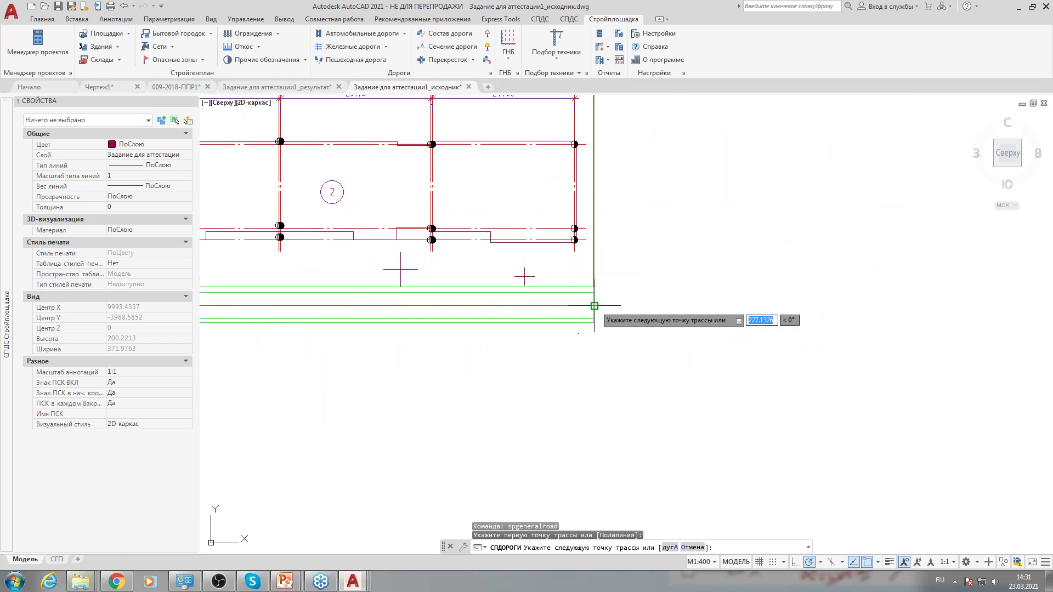
pyautogui.click(595, 305)
pyautogui.scroll(-5, 625, 227)
pyautogui.scroll(7, 658, 208)
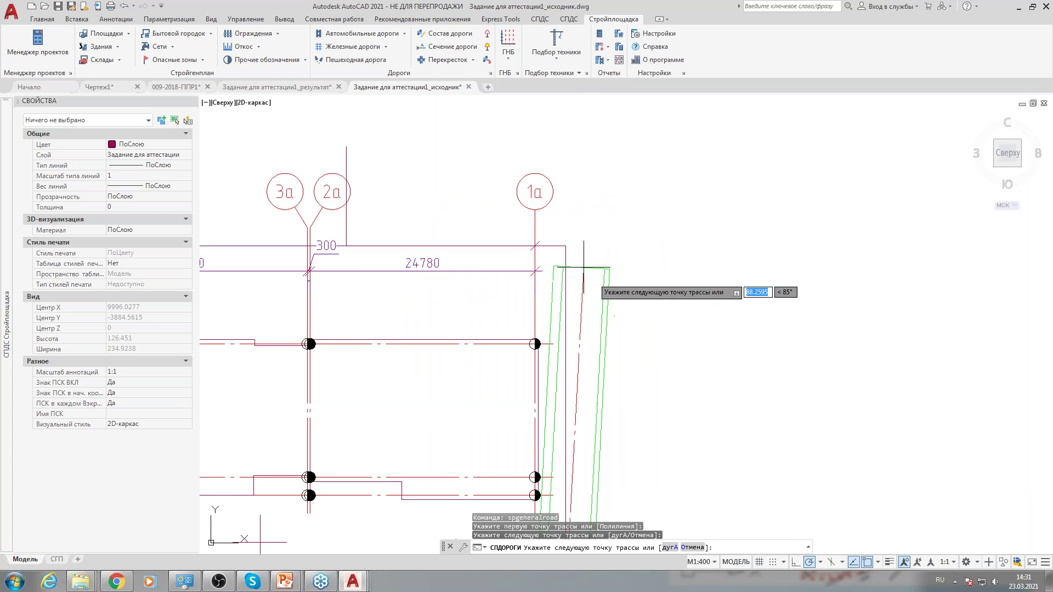
pyautogui.click(566, 248)
pyautogui.click(345, 247)
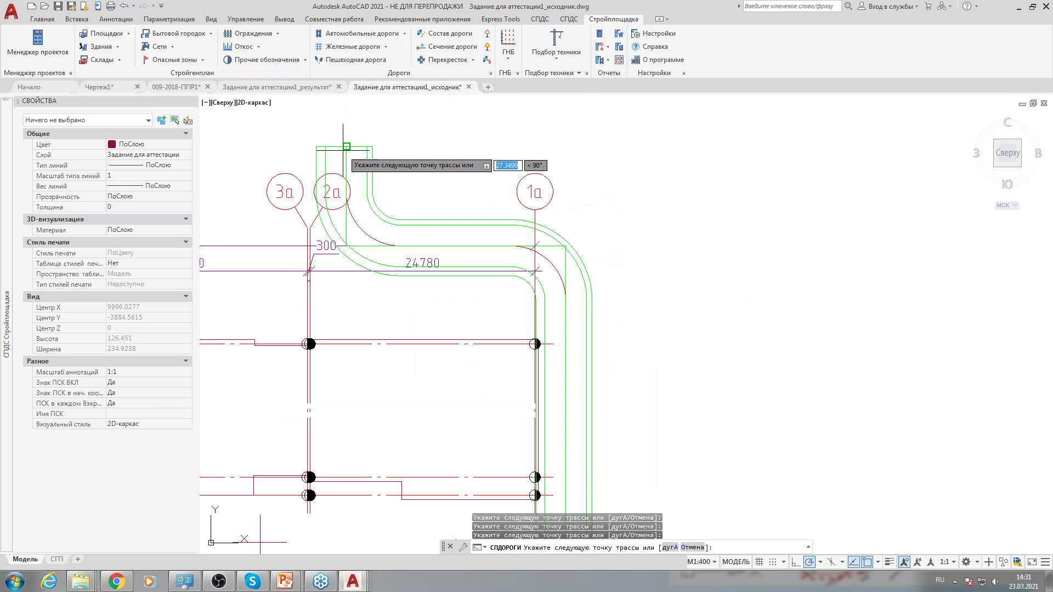
pyautogui.click(346, 147)
pyautogui.rightClick(360, 125)
pyautogui.click(378, 132)
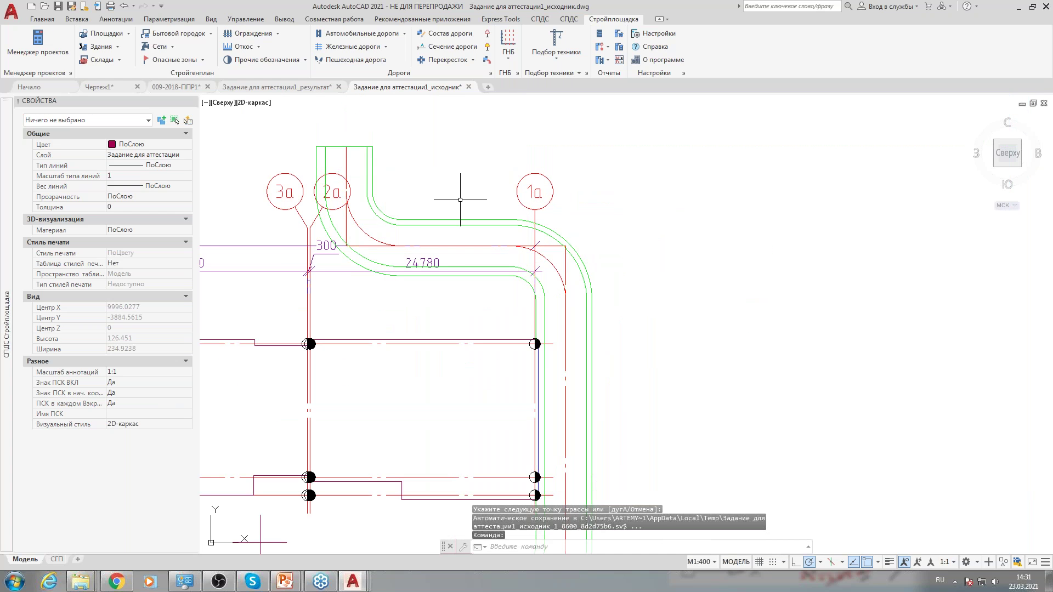
pyautogui.scroll(-3, 631, 304)
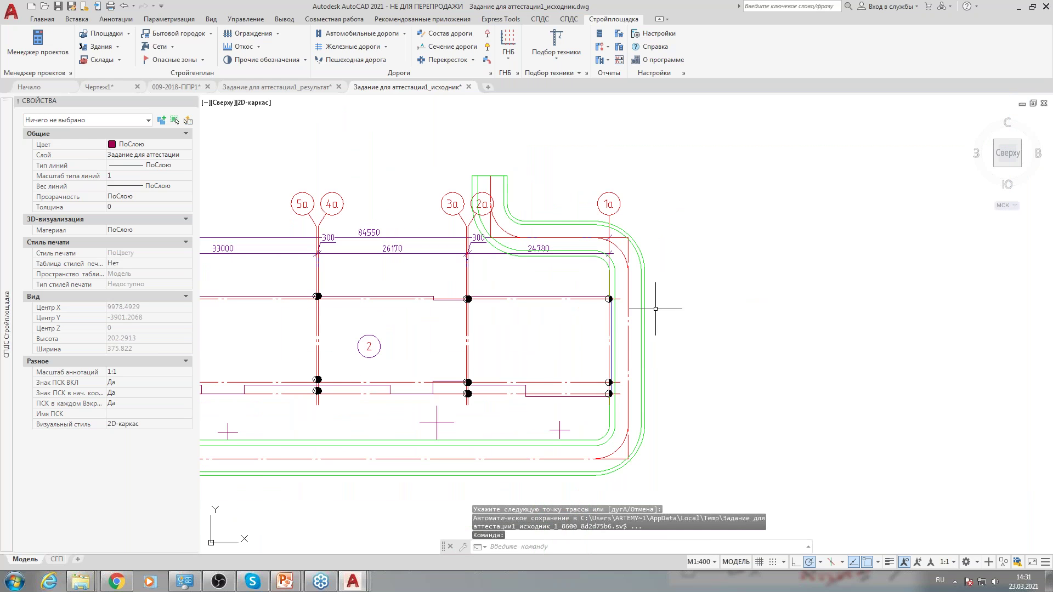
pyautogui.scroll(-2, 672, 264)
pyautogui.moveTo(696, 258); pyautogui.dragTo(693, 245, button='middle')
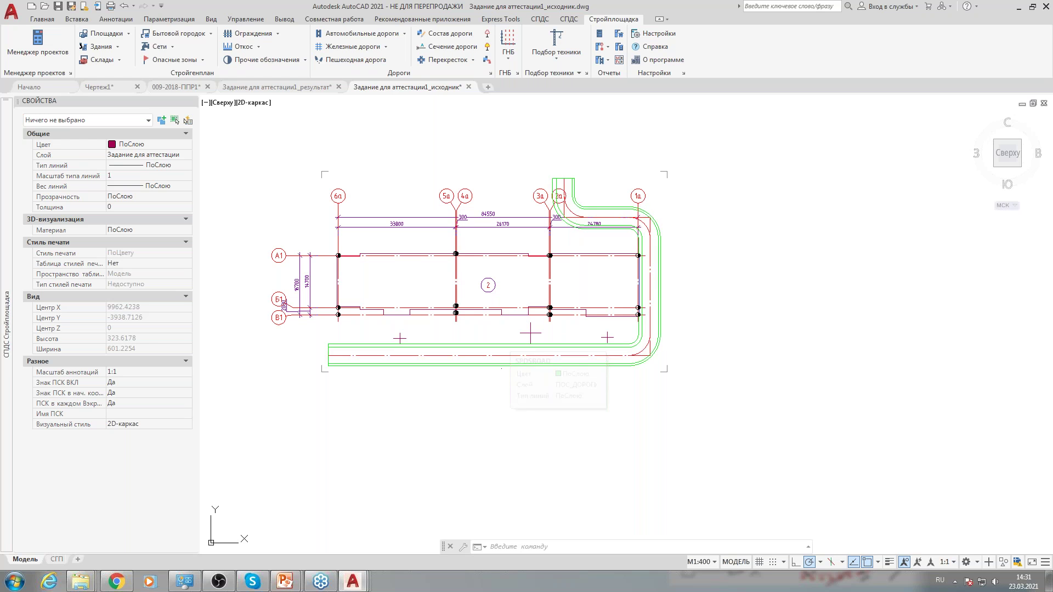
pyautogui.doubleClick(340, 355)
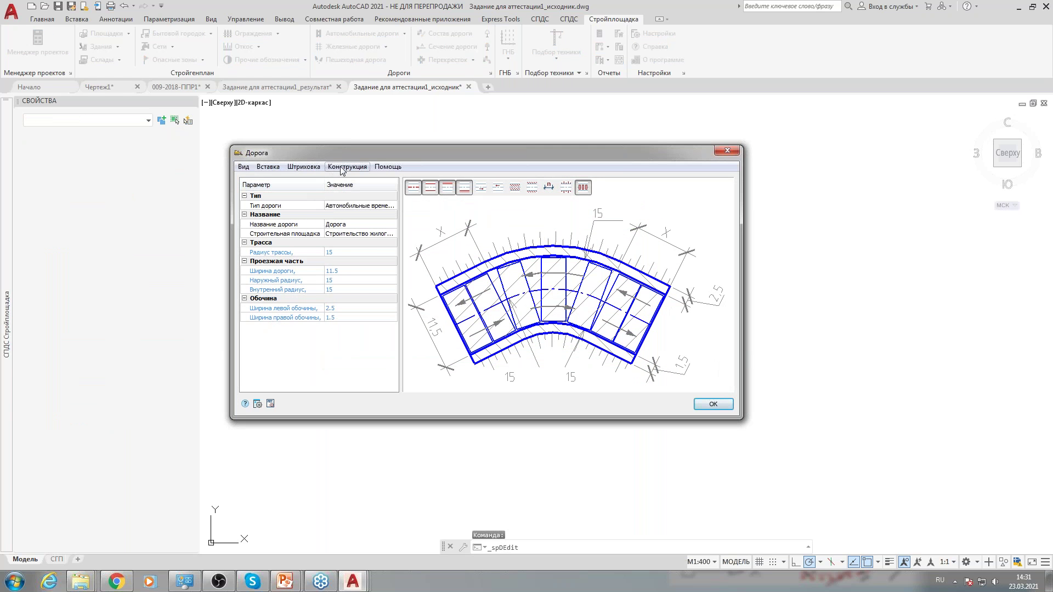
pyautogui.click(341, 168)
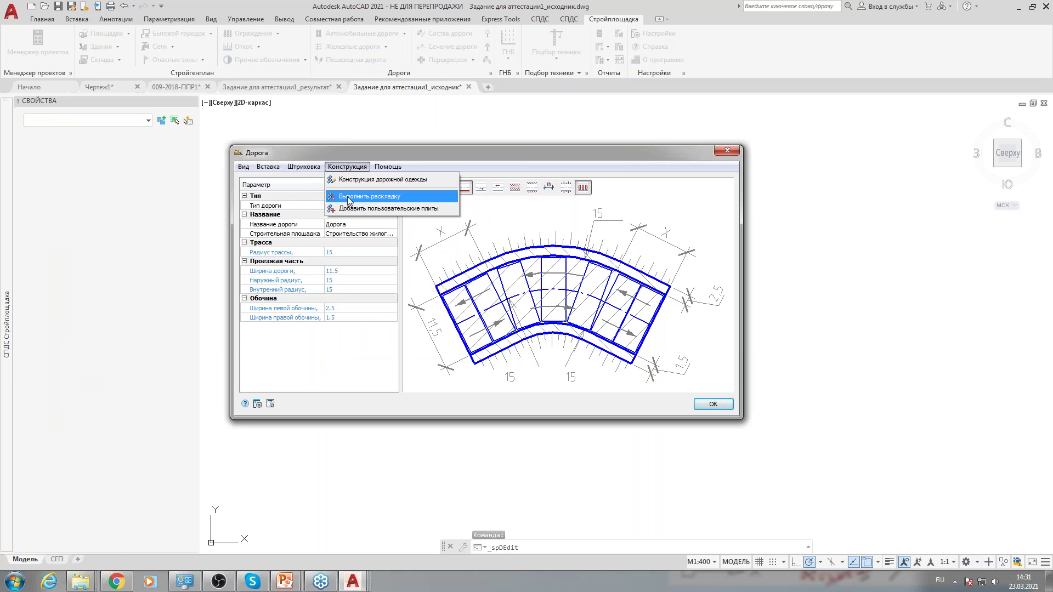
pyautogui.click(730, 154)
pyautogui.click(731, 154)
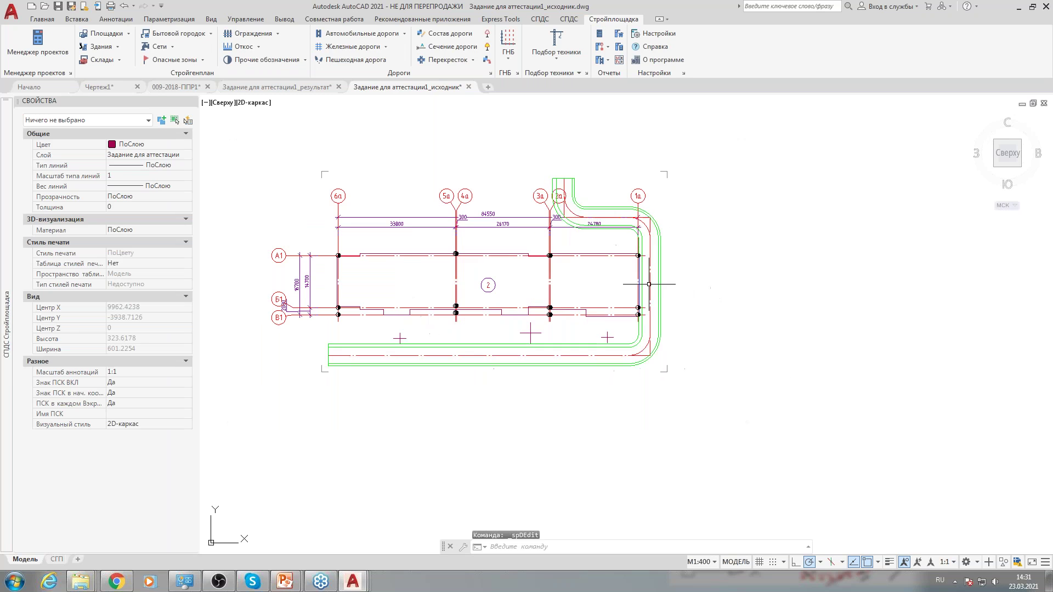
# Run the slab layout (Выполнить раскладку плит) on the road around the building.
pyautogui.rightClick(661, 258)
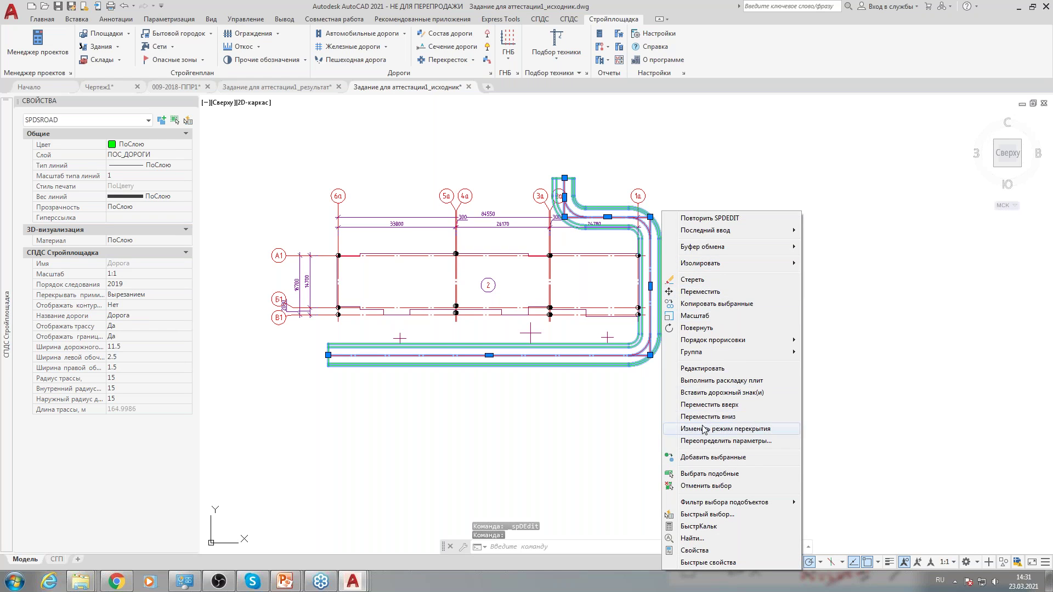
pyautogui.click(715, 381)
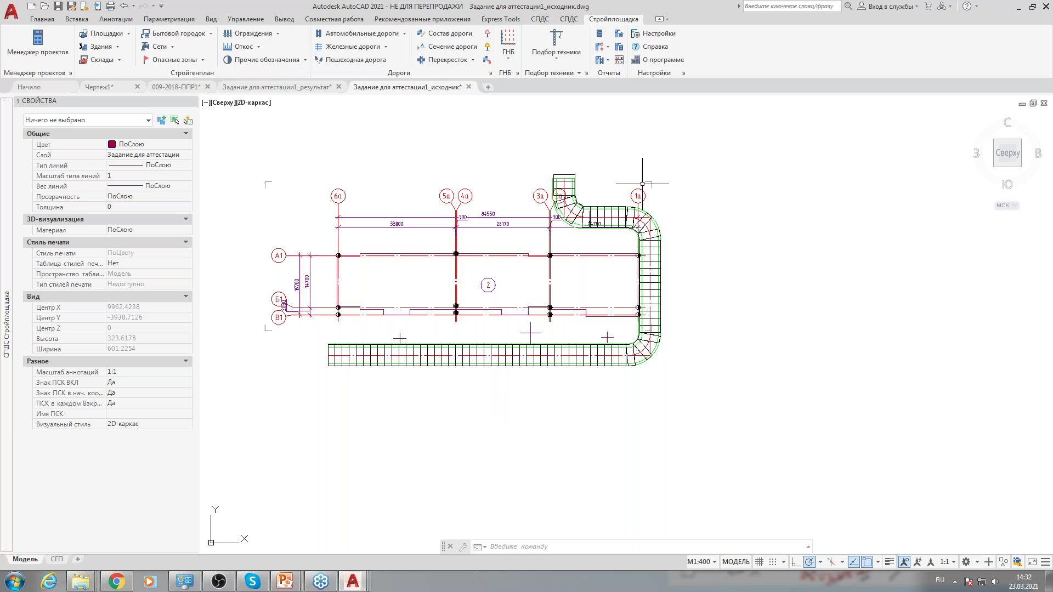
# Examine how the slabs are laid out at the road's bend near the building's lower corner.
pyautogui.scroll(5, 644, 370)
pyautogui.moveTo(644, 370); pyautogui.dragTo(580, 339, button='middle')
pyautogui.scroll(2, 663, 289)
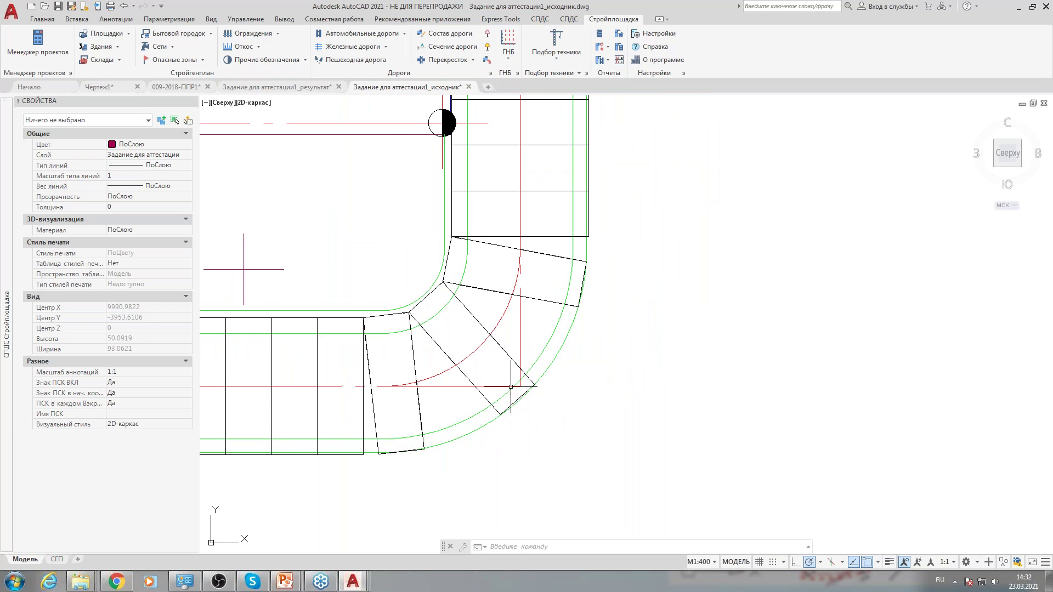
pyautogui.moveTo(472, 397); pyautogui.dragTo(468, 339, button='middle')
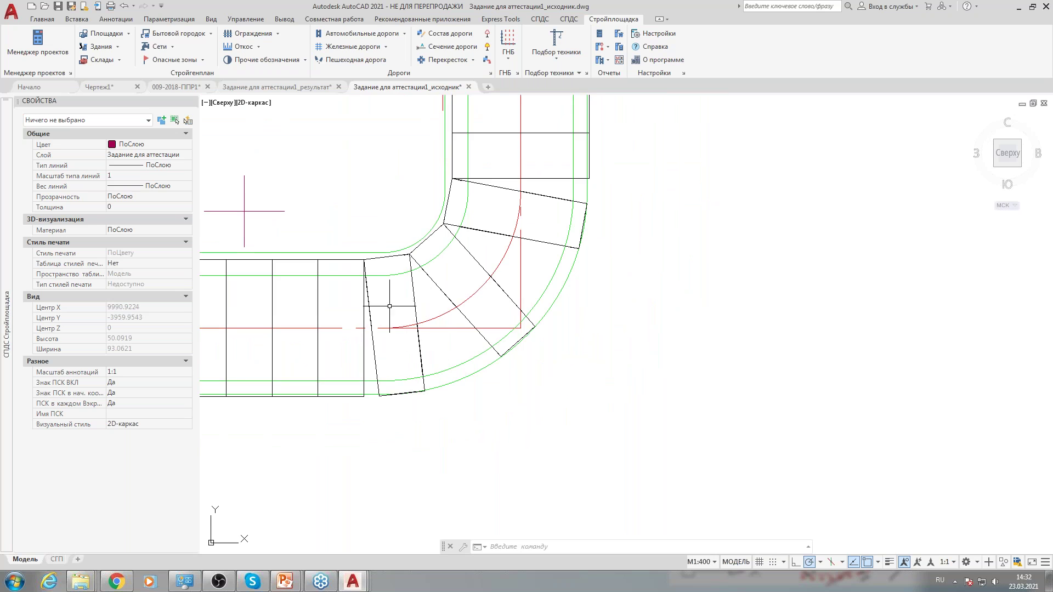
pyautogui.moveTo(456, 399)
pyautogui.mouseDown(button='middle')
pyautogui.moveTo(472, 390)
pyautogui.moveTo(472, 434)
pyautogui.mouseUp(button='middle')
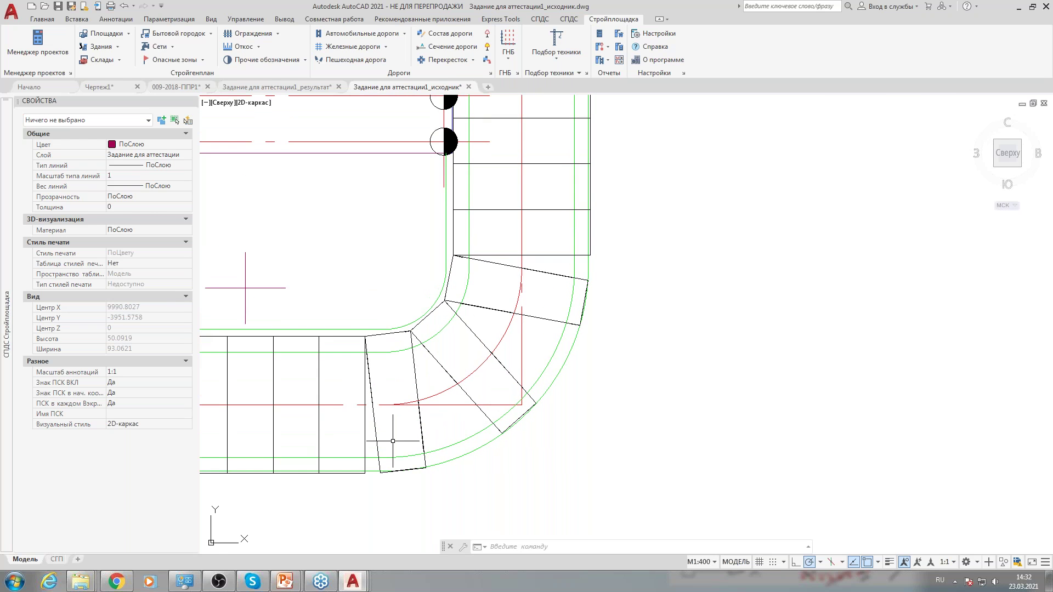
pyautogui.scroll(-4, 451, 464)
pyautogui.moveTo(422, 247)
pyautogui.mouseDown(button='middle')
pyautogui.moveTo(540, 258)
pyautogui.moveTo(550, 394)
pyautogui.mouseUp(button='middle')
pyautogui.scroll(4, 549, 394)
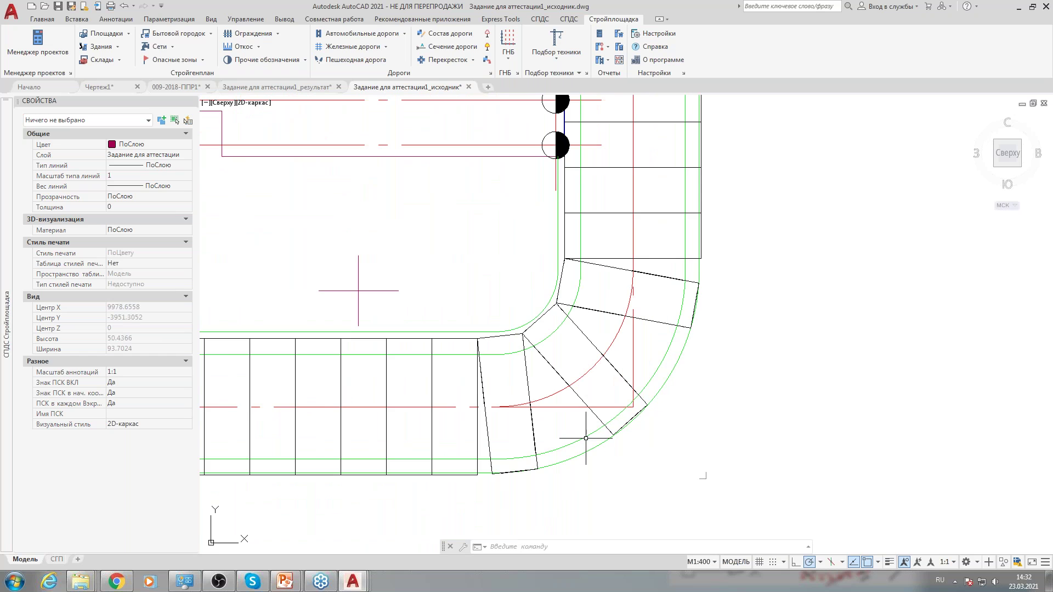
# Review the road's slab and layer quantities and its uncovered area in the pavement construction, opened through the road parameters, and accept both dialogs.
pyautogui.click(586, 438)
pyautogui.doubleClick(586, 438)
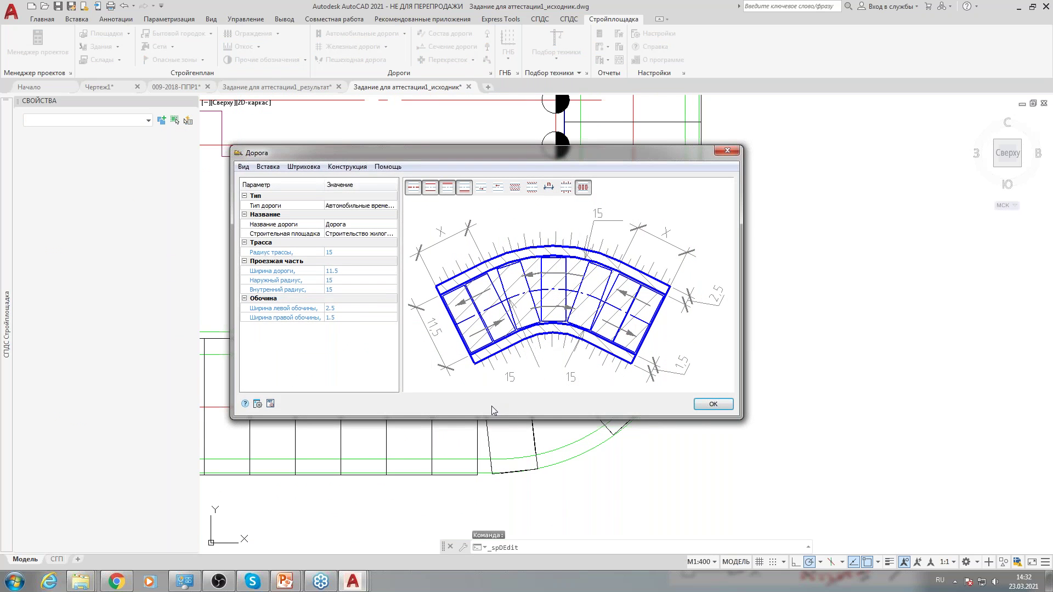
pyautogui.click(361, 167)
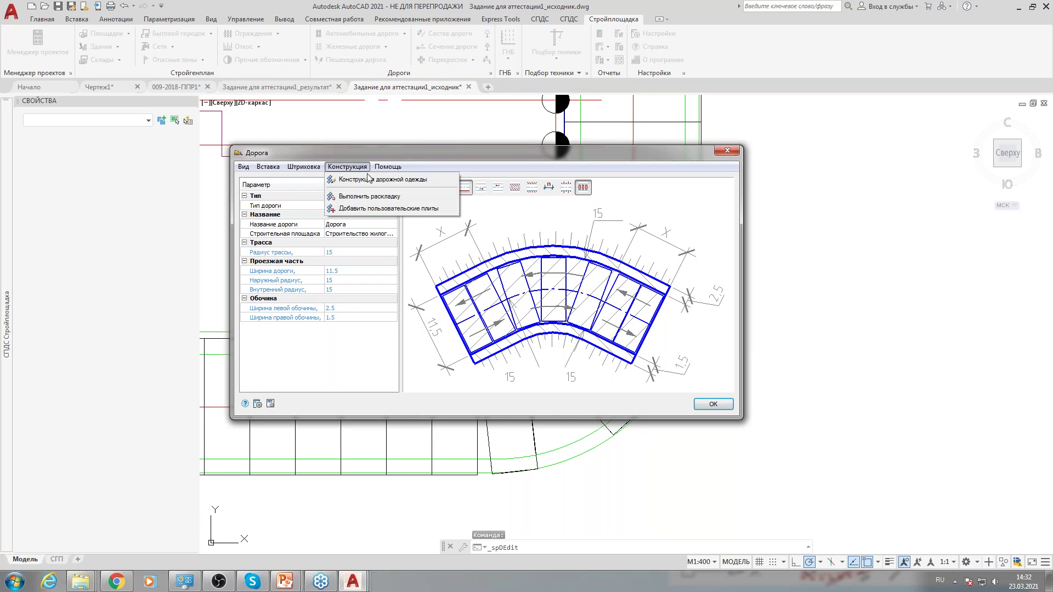
pyautogui.click(373, 180)
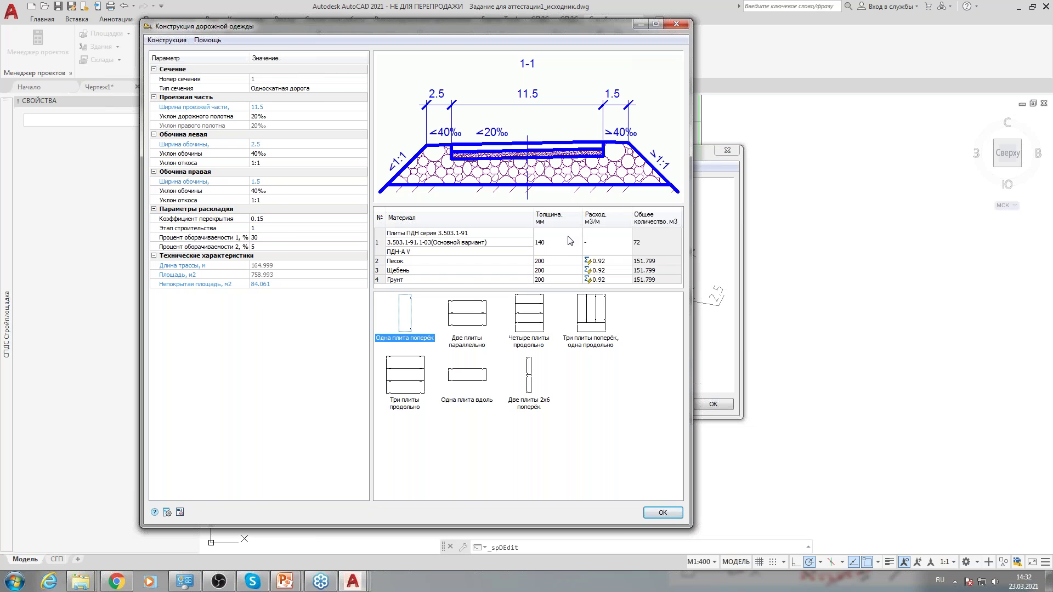
pyautogui.click(651, 513)
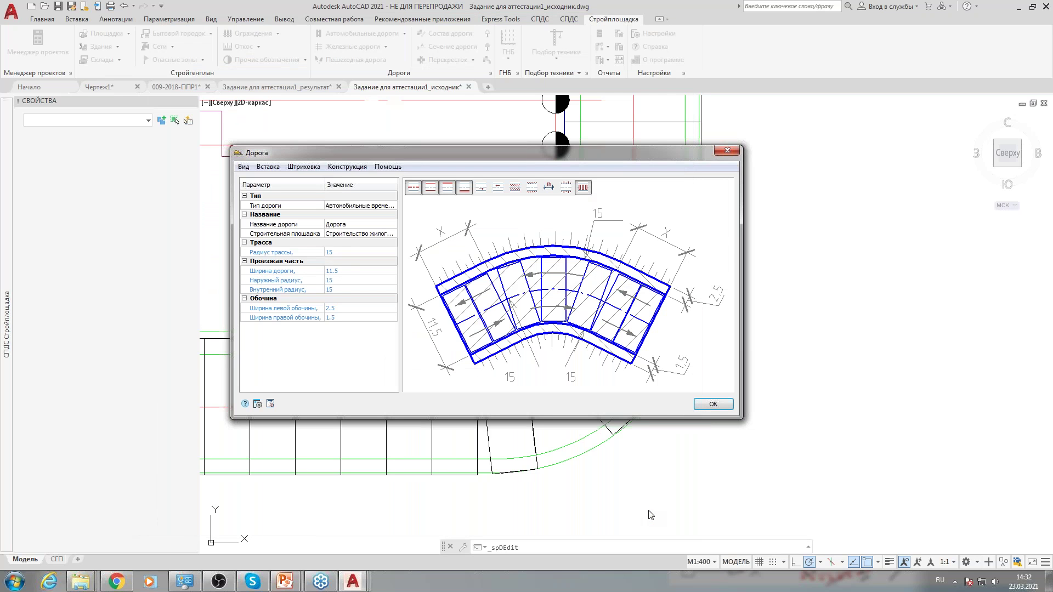
pyautogui.click(707, 404)
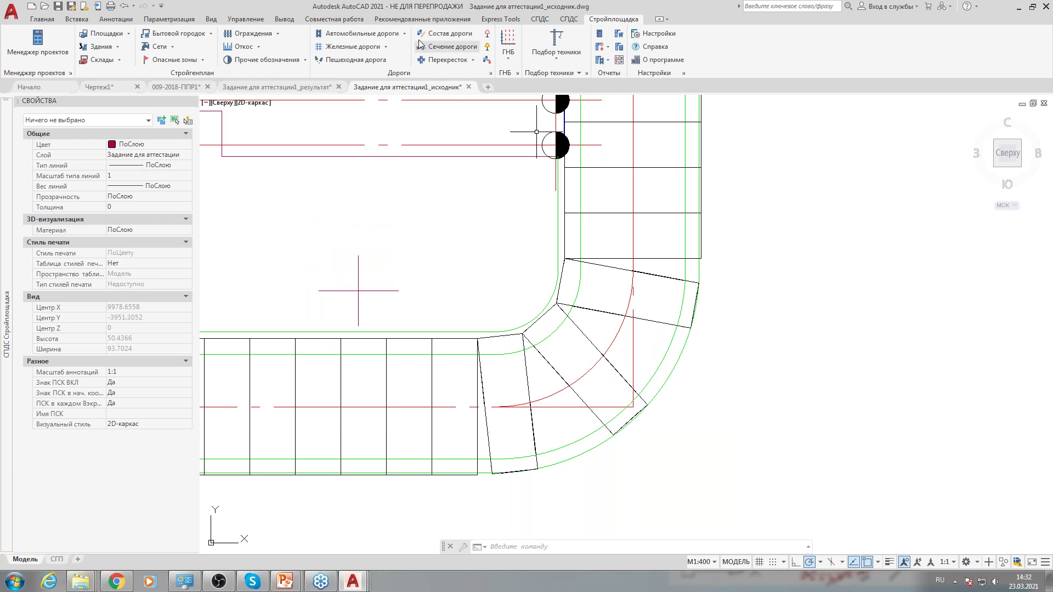
# Check the same road's pavement composition directly with Состав дороги and accept it.
pyautogui.click(447, 35)
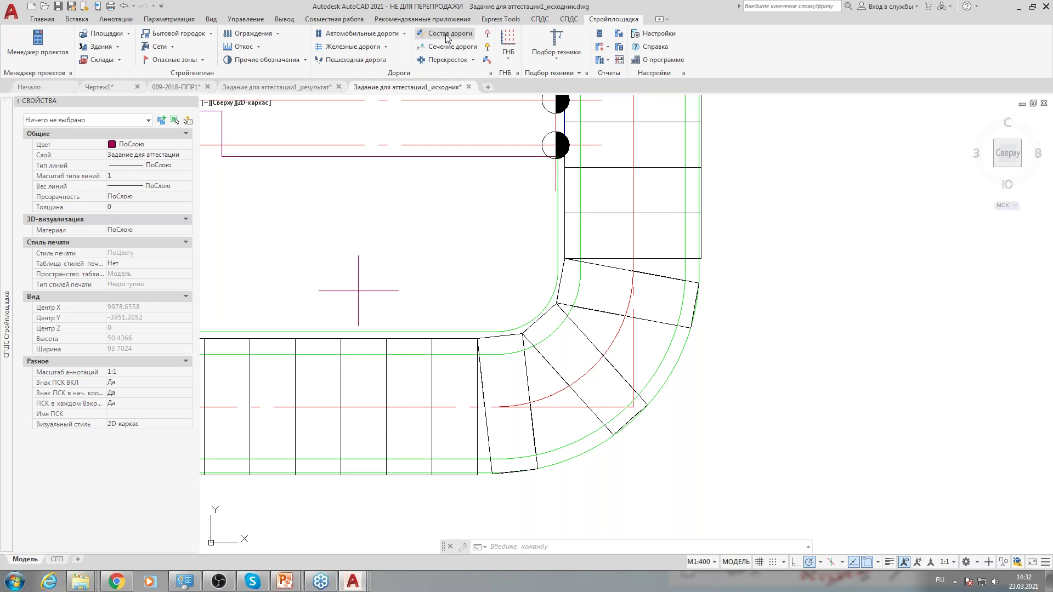
pyautogui.click(660, 363)
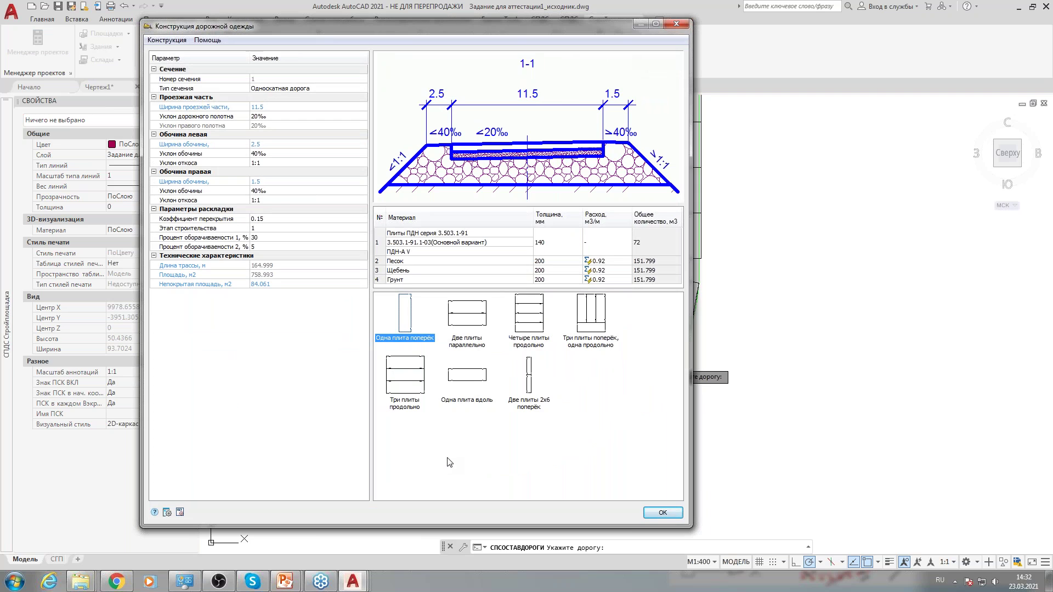
pyautogui.click(662, 512)
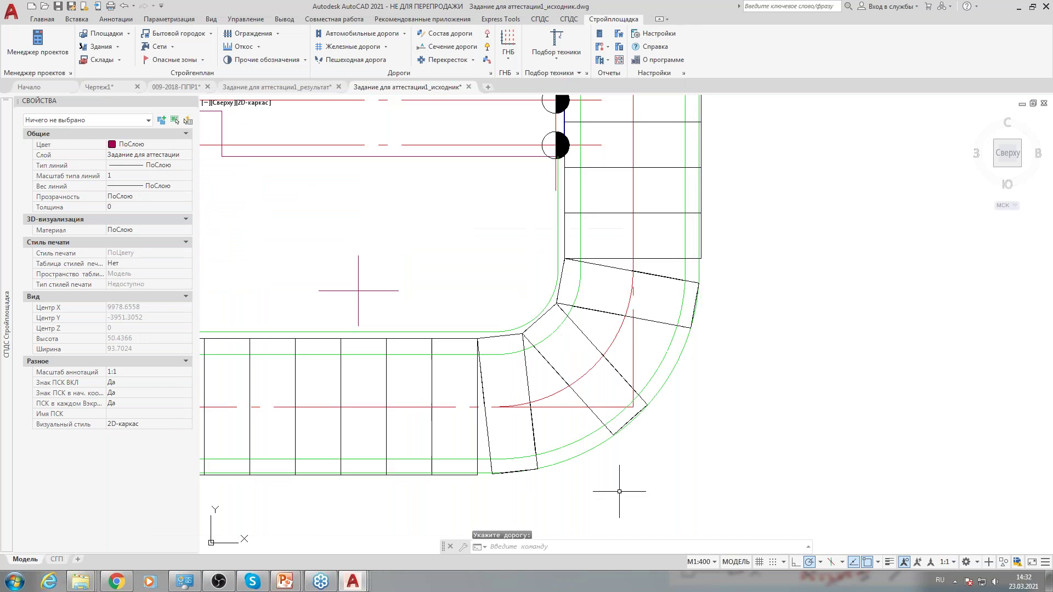
pyautogui.scroll(2, 318, 236)
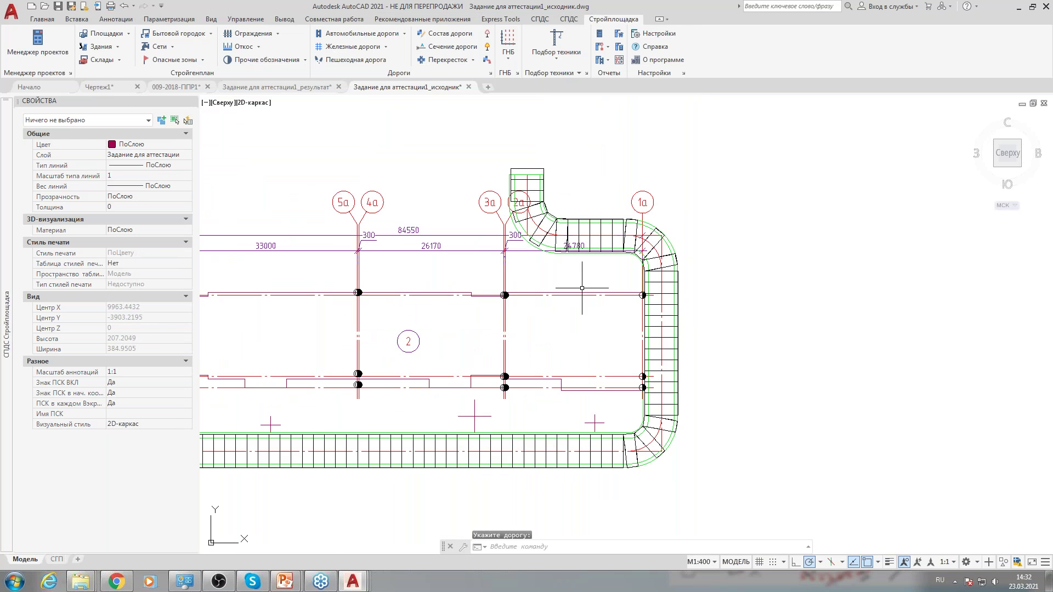
pyautogui.moveTo(550, 251)
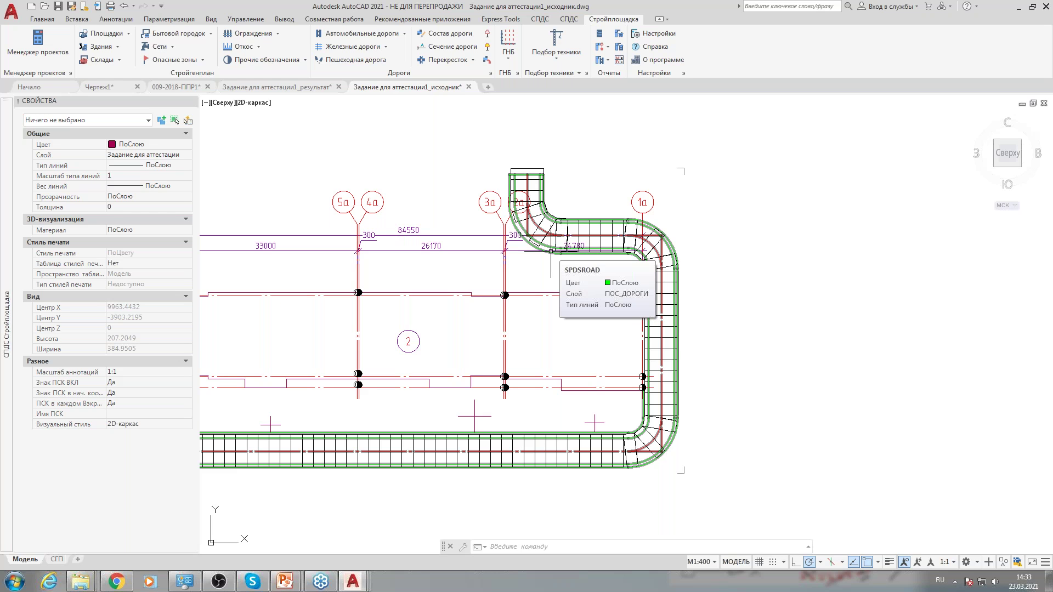
pyautogui.moveTo(541, 338); pyautogui.dragTo(537, 298, button='middle')
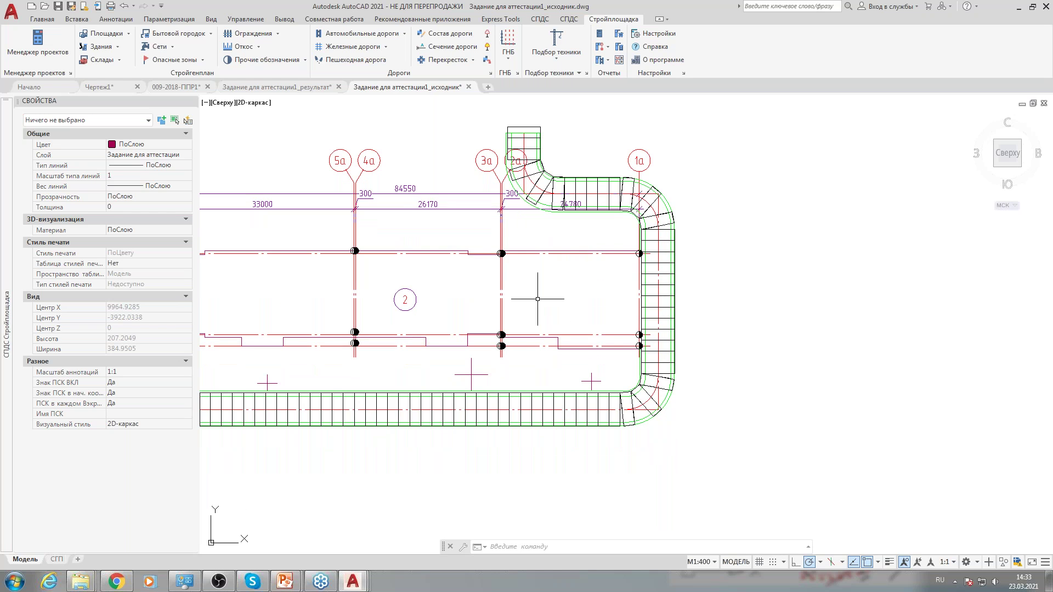
pyautogui.scroll(-5, 537, 299)
pyautogui.scroll(3, 537, 314)
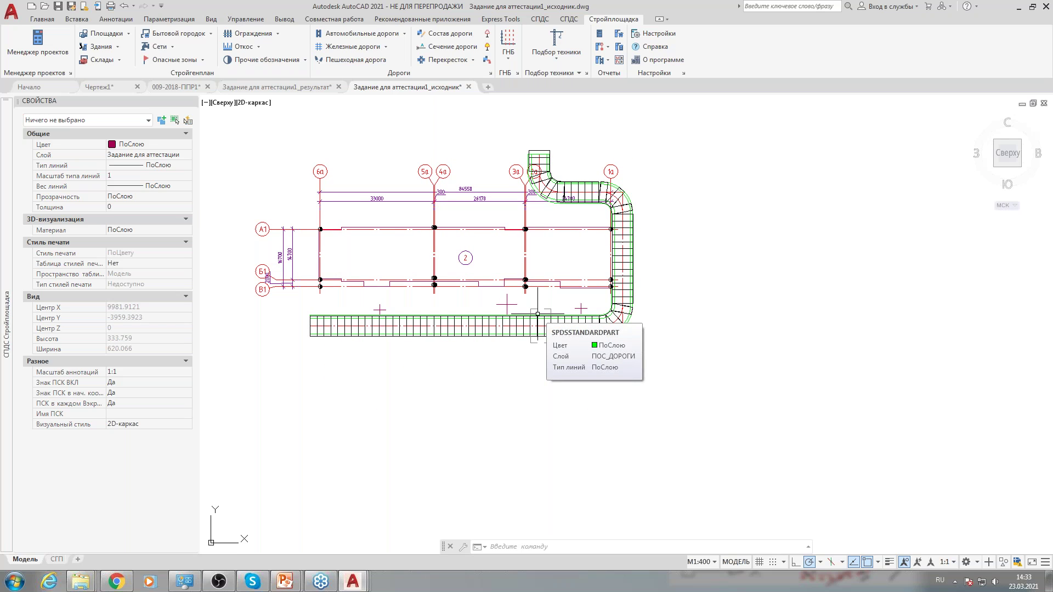
pyautogui.moveTo(537, 313); pyautogui.dragTo(535, 304, button='middle')
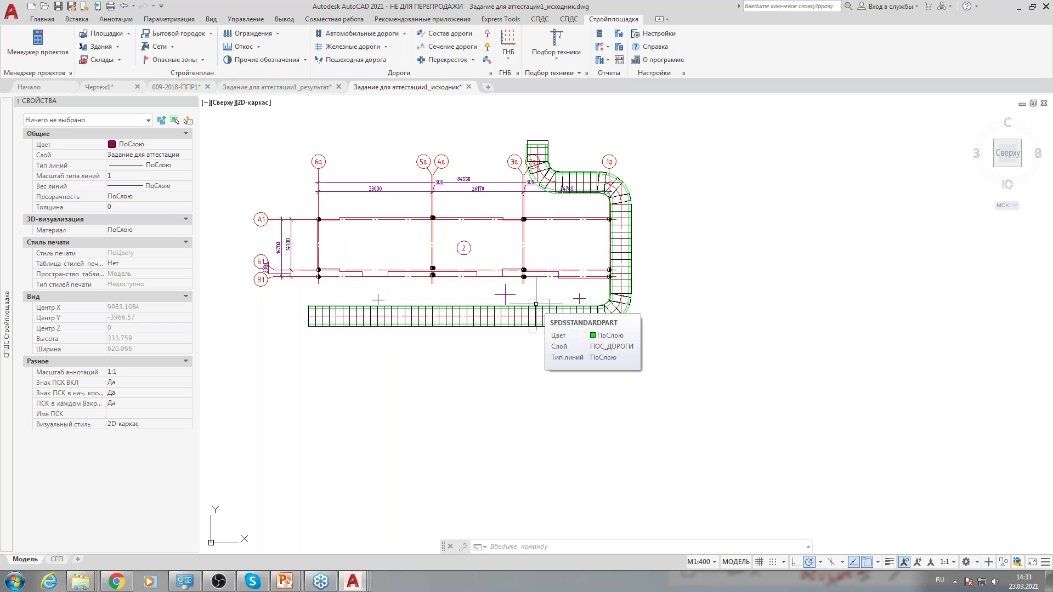
pyautogui.moveTo(659, 350); pyautogui.dragTo(635, 376, button='middle')
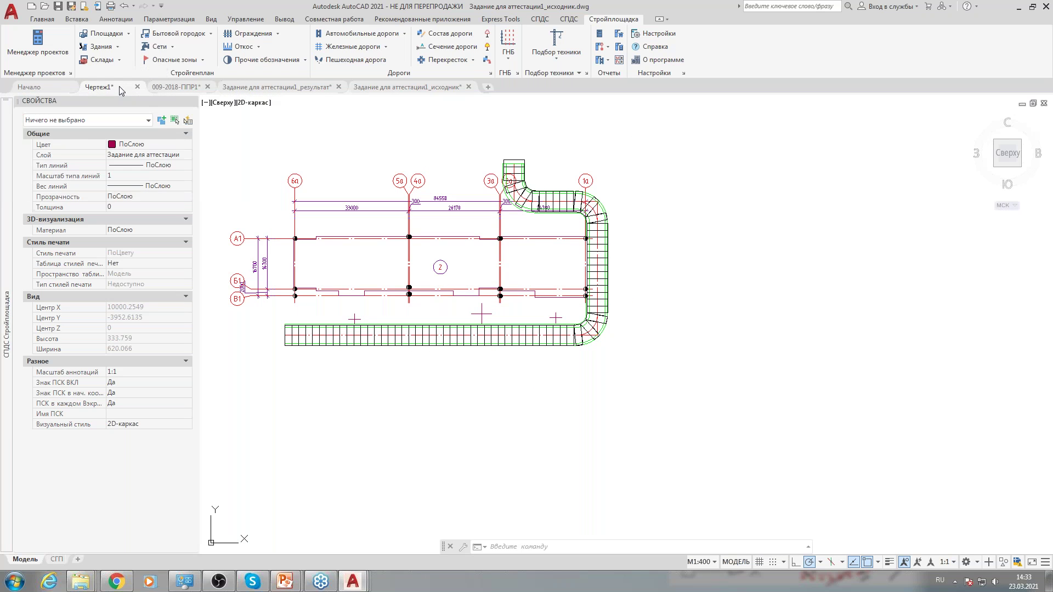
# In Чертеж1, draw a temporary motor road with five segments, its last segment crossing the first to form an intersection.
pyautogui.click(119, 87)
pyautogui.scroll(-3, 571, 332)
pyautogui.moveTo(564, 337)
pyautogui.mouseDown(button='middle')
pyautogui.moveTo(548, 347)
pyautogui.moveTo(474, 289)
pyautogui.moveTo(477, 301)
pyautogui.mouseUp(button='middle')
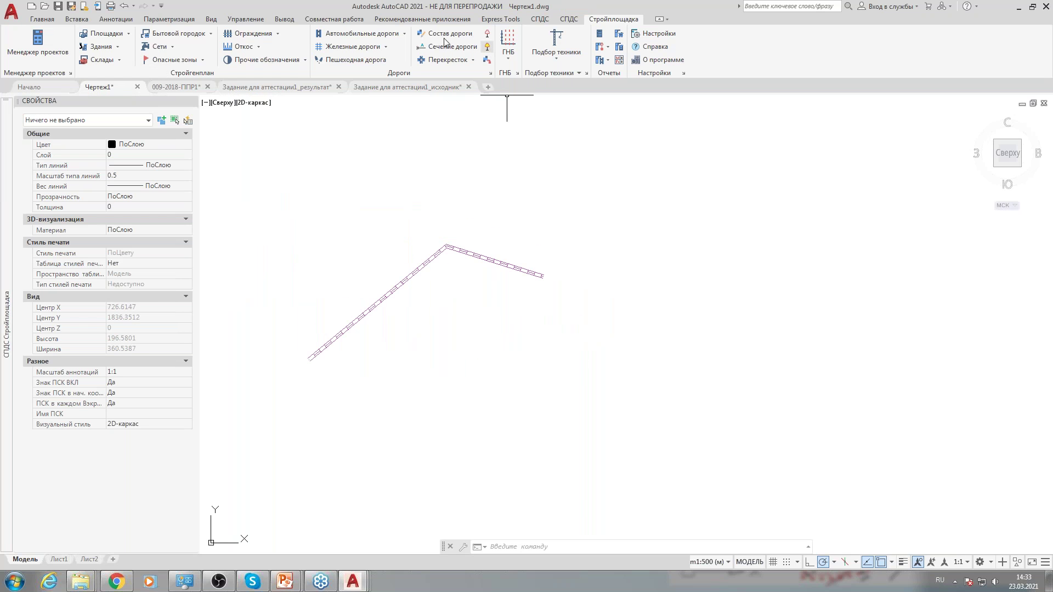
pyautogui.click(359, 36)
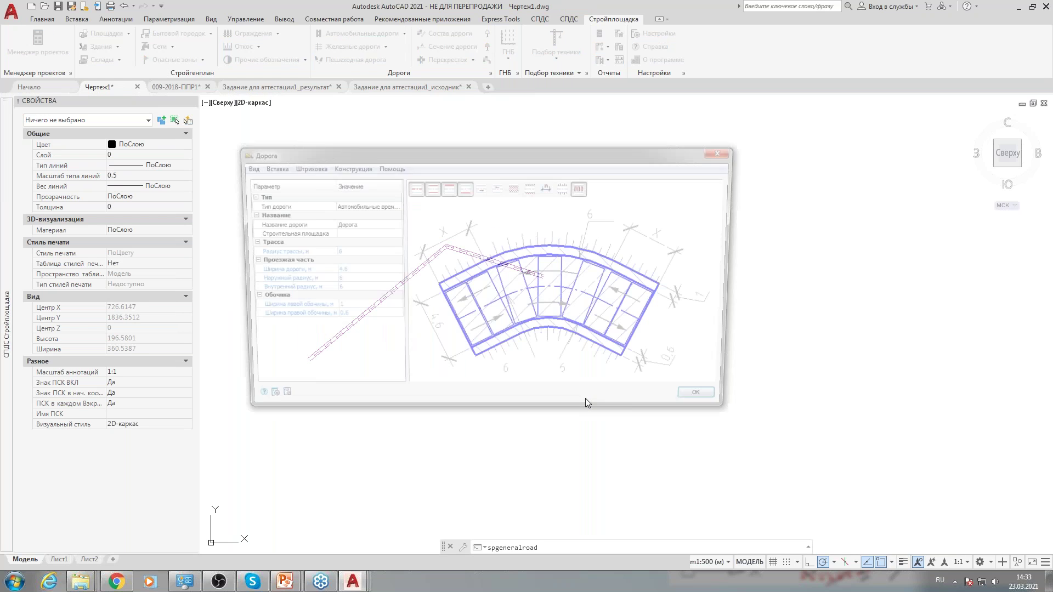
pyautogui.click(713, 404)
pyautogui.click(338, 433)
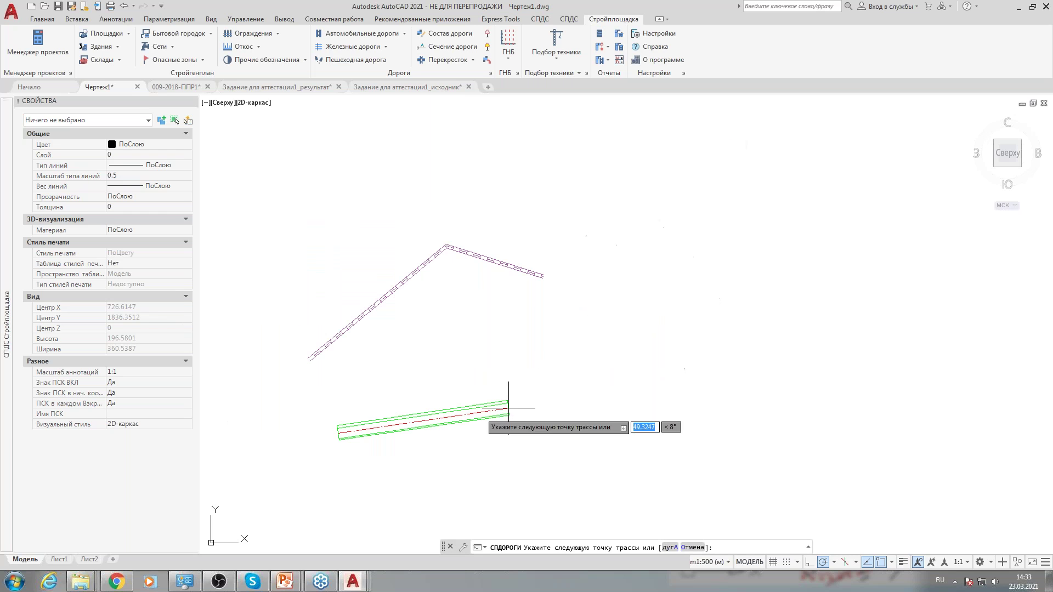
pyautogui.click(574, 336)
pyautogui.click(608, 173)
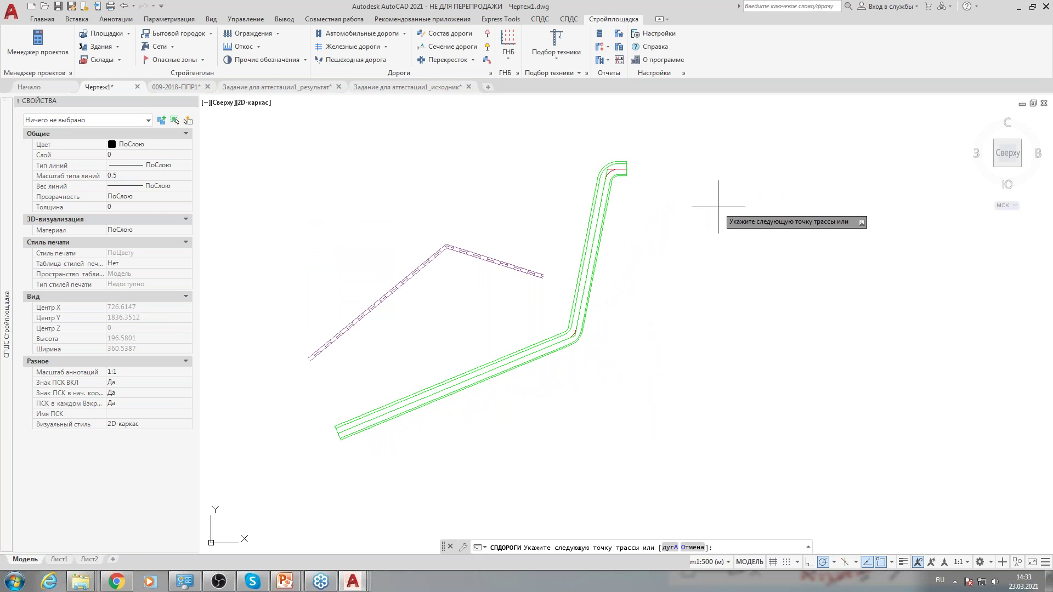
pyautogui.click(837, 372)
pyautogui.click(646, 480)
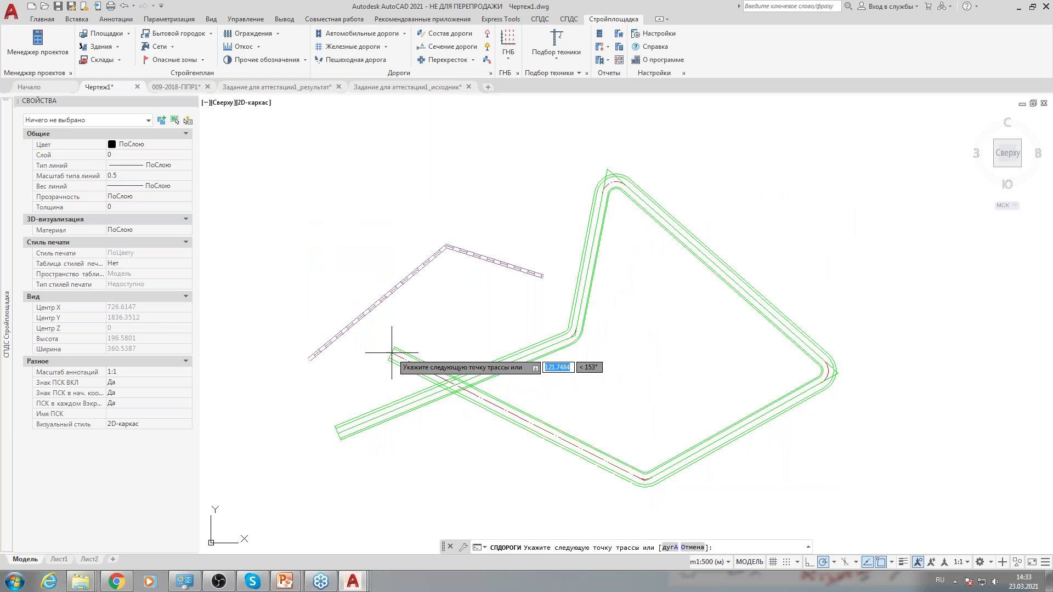
pyautogui.rightClick(412, 338)
pyautogui.click(438, 351)
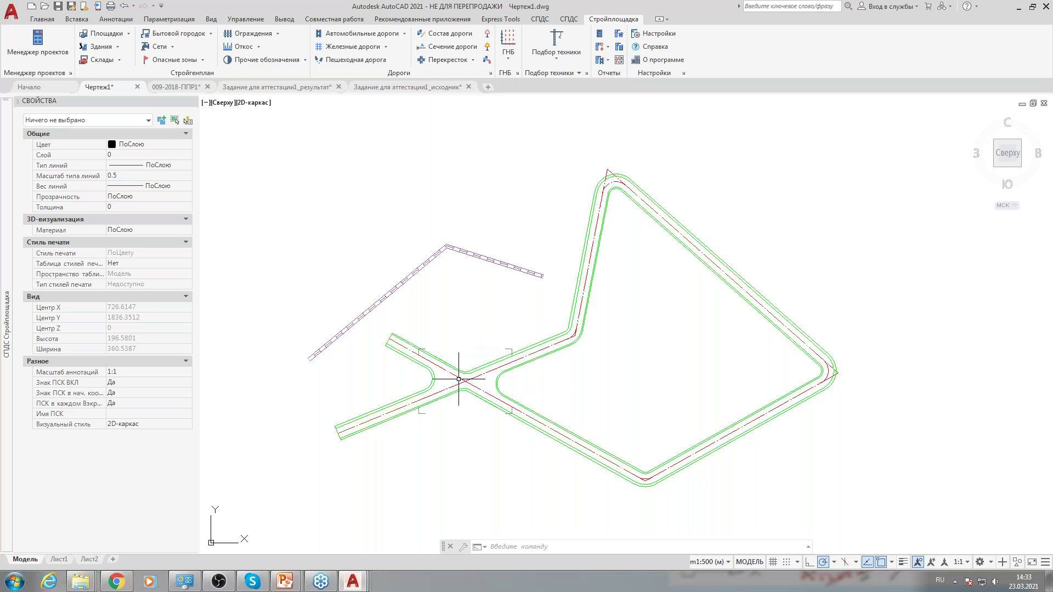
# Insert the Уширение дороги правое widening, 17 m wide and 35 m long with a 15 m radius, on the loop's lower-right segment.
pyautogui.moveTo(571, 431)
pyautogui.mouseDown(button='middle')
pyautogui.moveTo(550, 377)
pyautogui.moveTo(513, 404)
pyautogui.mouseUp(button='middle')
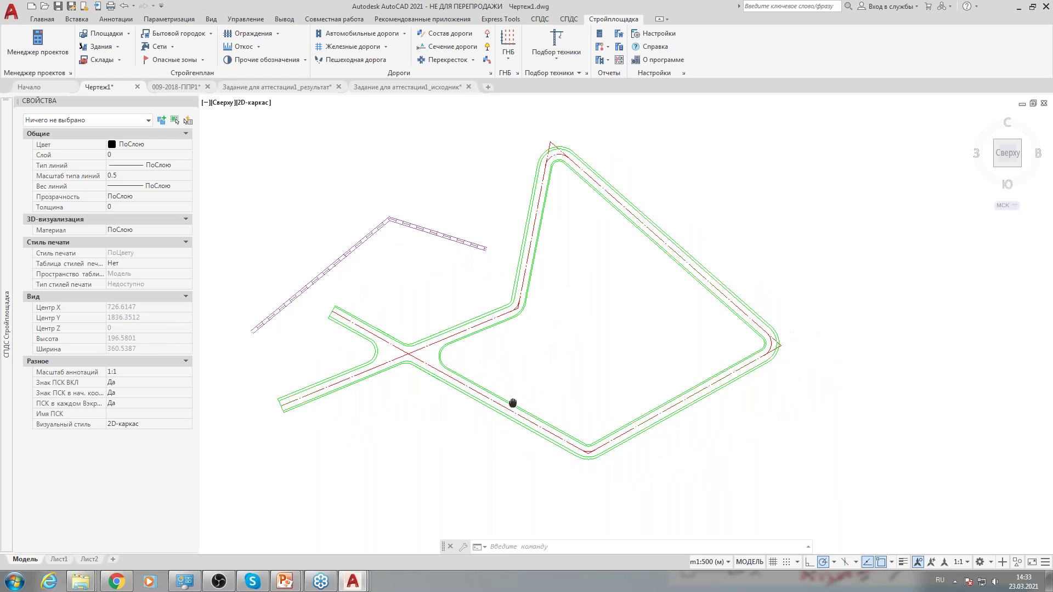
pyautogui.click(473, 59)
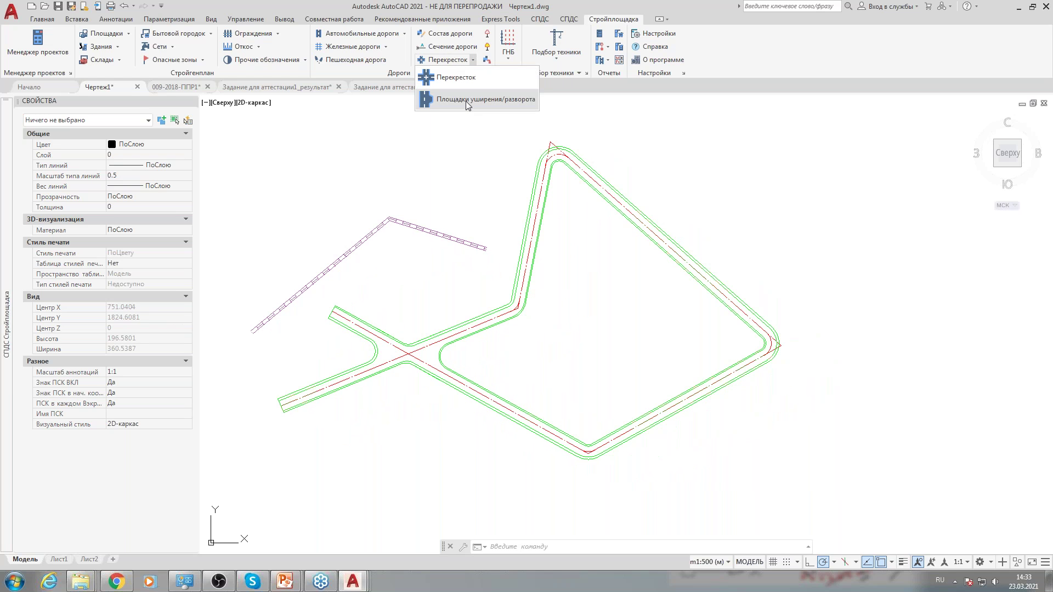
pyautogui.click(467, 100)
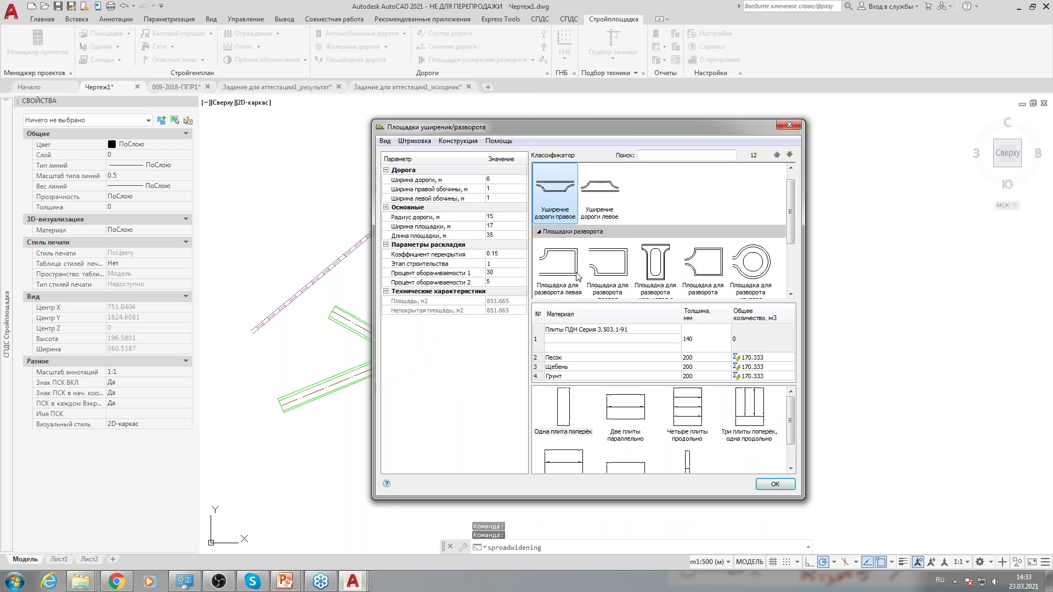
pyautogui.click(774, 484)
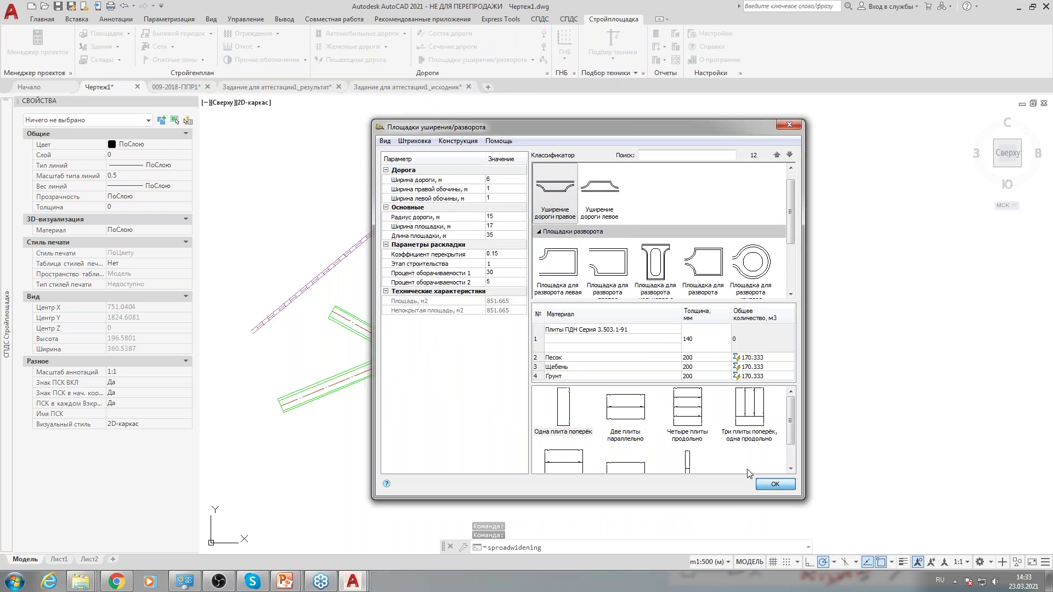
pyautogui.scroll(-3, 713, 356)
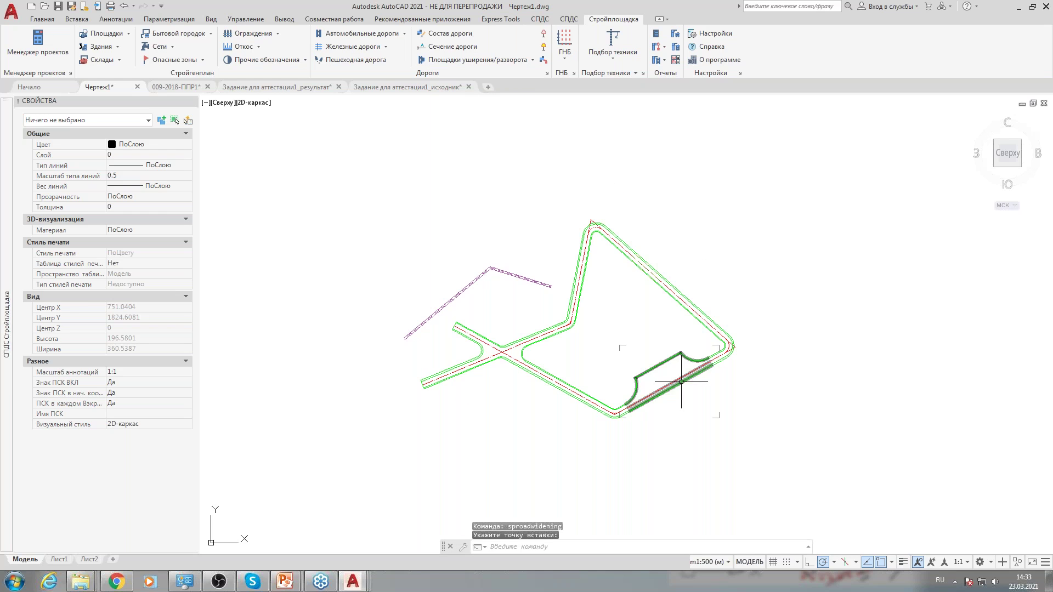
pyautogui.moveTo(584, 363); pyautogui.dragTo(578, 343, button='middle')
# Turn on the slope hatching (откосы) along both sides of the road in its parameters and accept.
pyautogui.scroll(5, 639, 313)
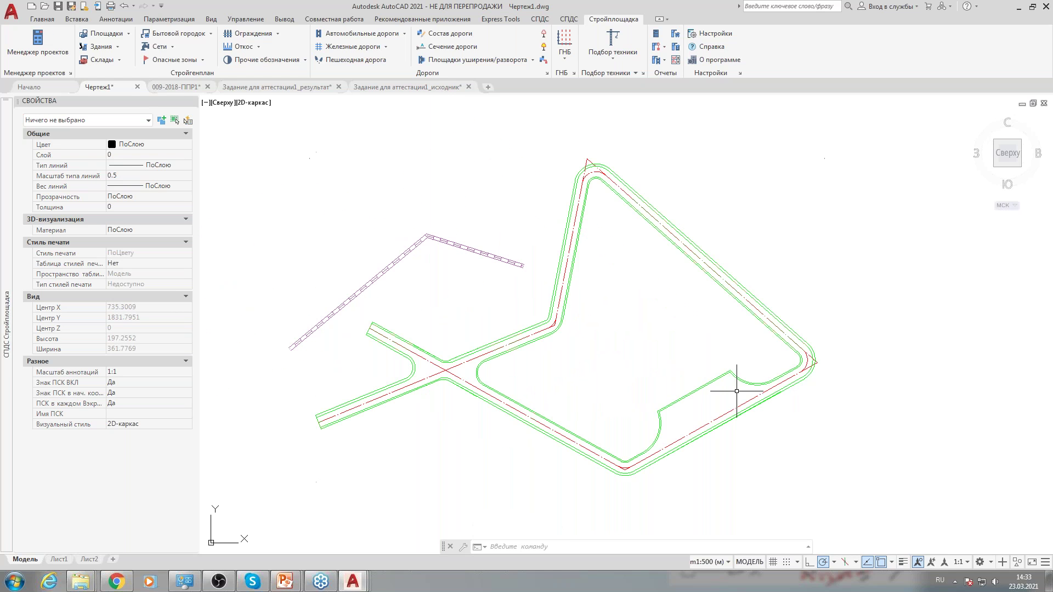
pyautogui.doubleClick(447, 363)
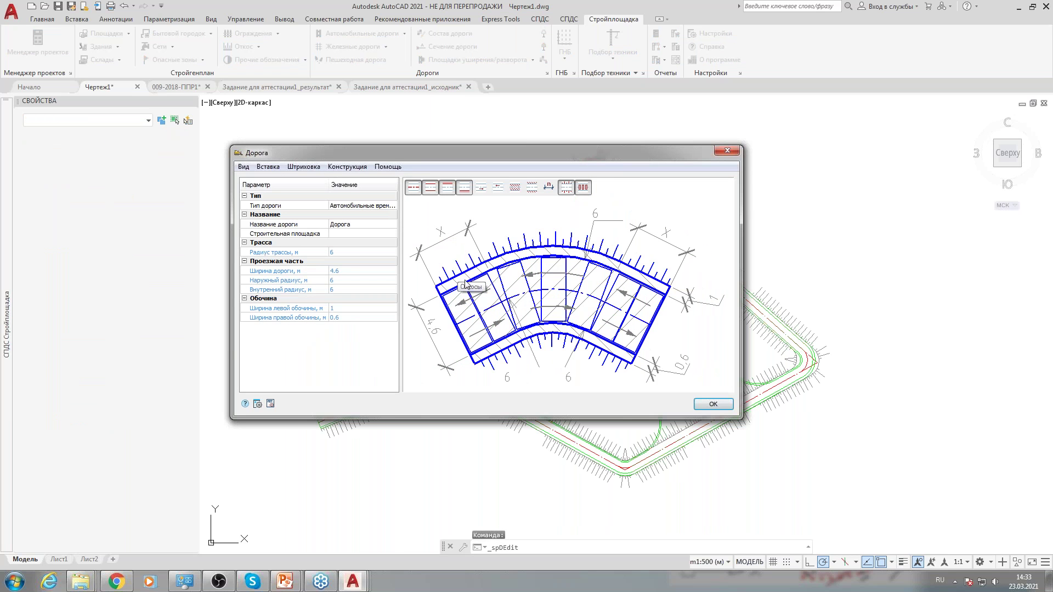
pyautogui.click(713, 404)
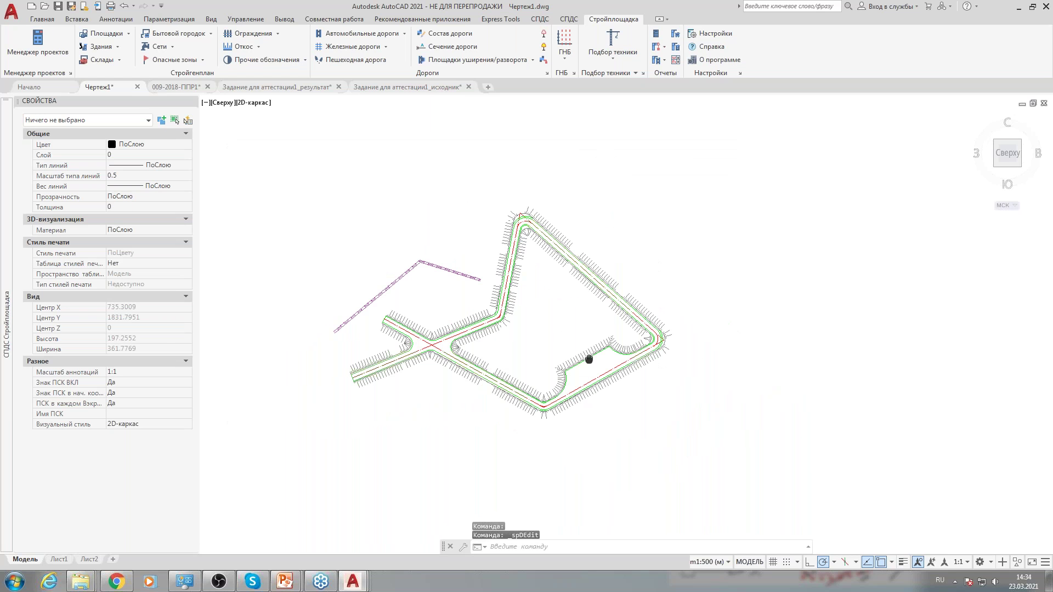
# Select the road and stretch its bend between the crossing and the loop's top corner up and to the left.
pyautogui.scroll(6, 567, 327)
pyautogui.click(570, 330)
pyautogui.click(397, 152)
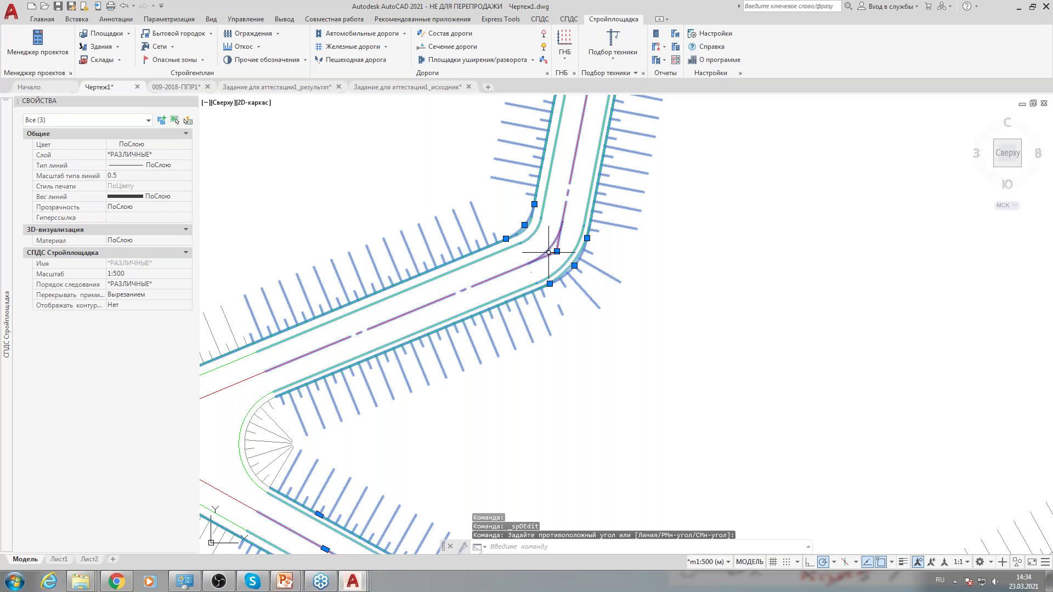
pyautogui.click(545, 235)
pyautogui.scroll(-5, 545, 236)
pyautogui.press('Escape')
pyautogui.scroll(3, 545, 228)
pyautogui.press('Escape')
pyautogui.scroll(3, 423, 329)
pyautogui.scroll(-4, 764, 357)
pyautogui.scroll(1, 747, 347)
# Stretch the railway's right end point upward so its short segment rises steeply from the bend.
pyautogui.click(559, 274)
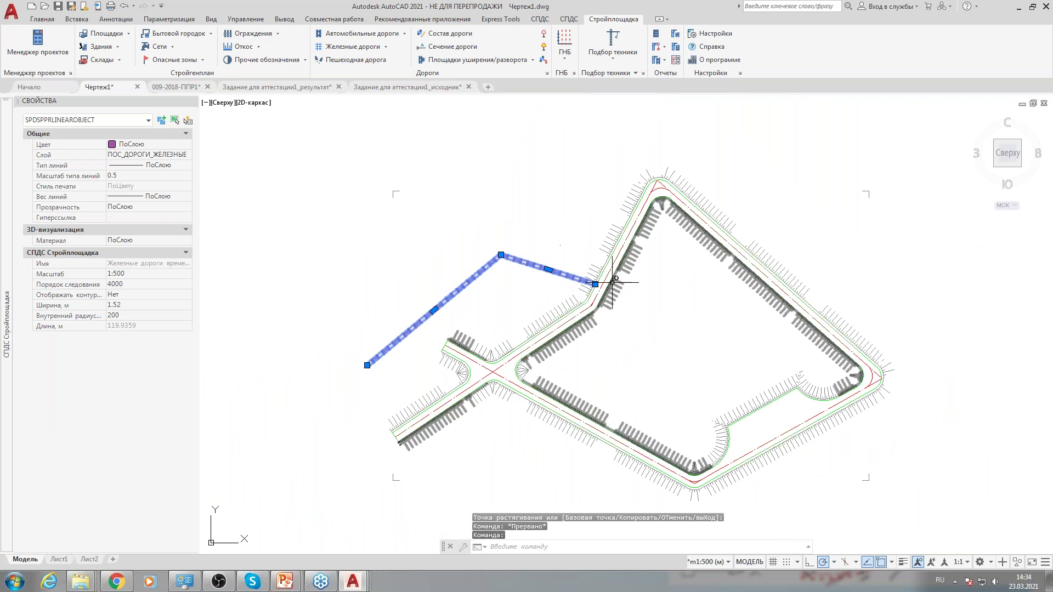
pyautogui.click(594, 284)
pyautogui.click(527, 181)
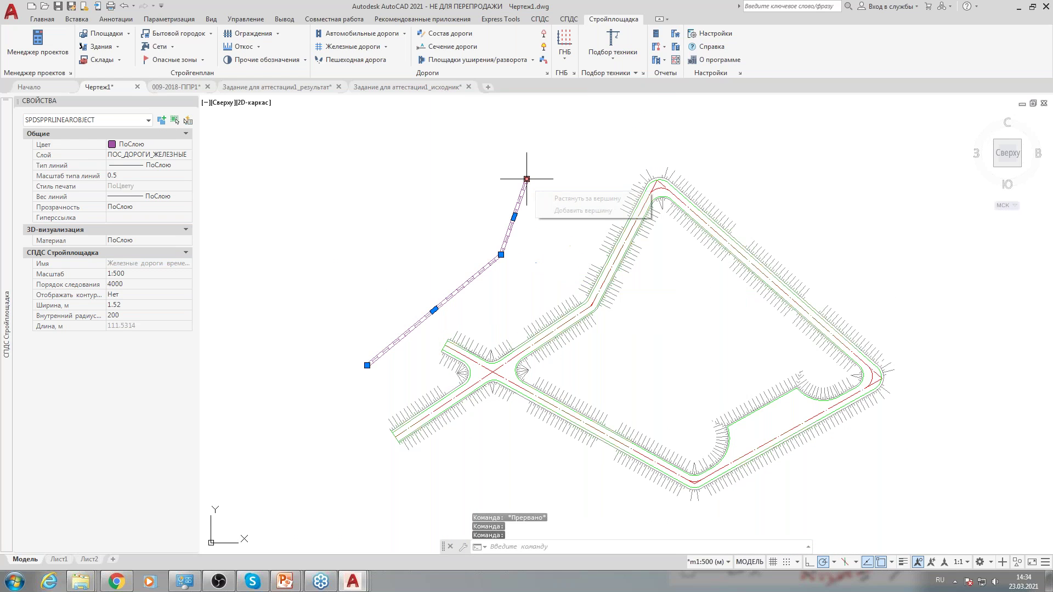
pyautogui.press('Escape')
# Stretch the road loop's right corner up and to the right, so the attached widening follows the reshaped segment.
pyautogui.moveTo(747, 359); pyautogui.dragTo(700, 341, button='middle')
pyautogui.scroll(2, 700, 341)
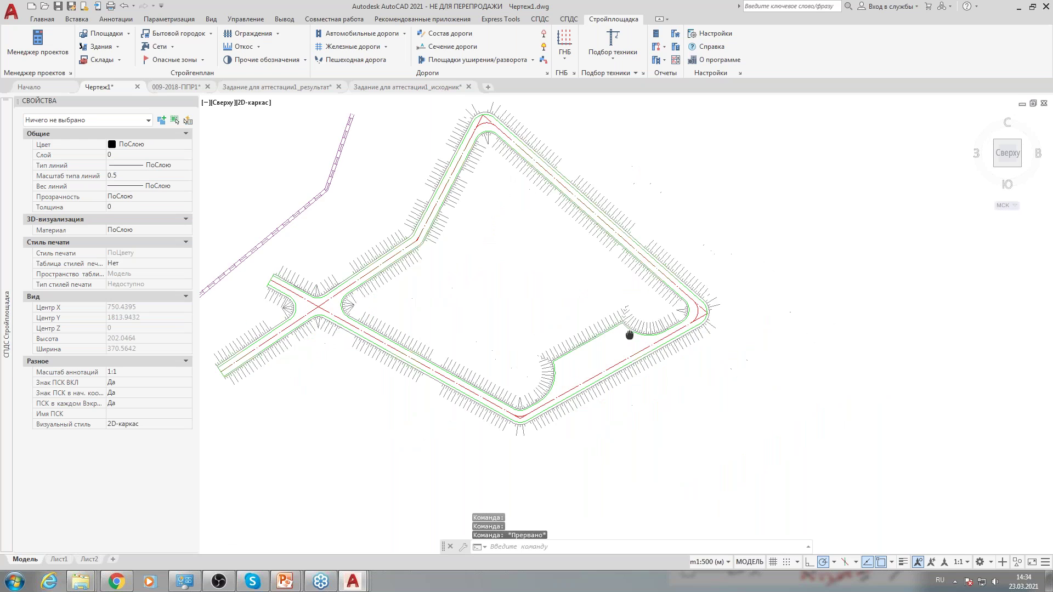
pyautogui.click(700, 320)
pyautogui.click(617, 286)
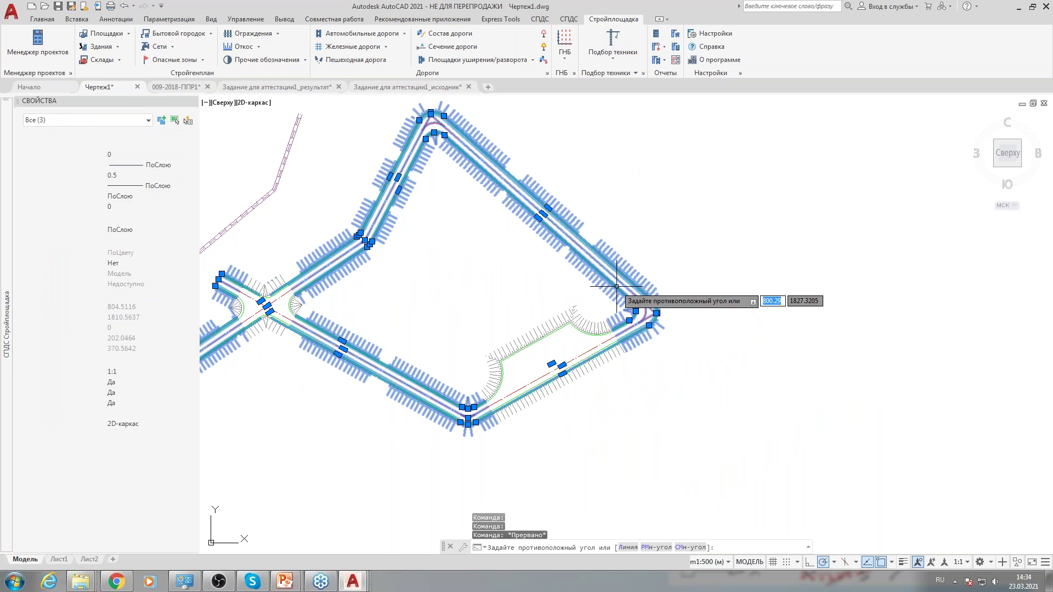
pyautogui.click(656, 313)
pyautogui.click(753, 229)
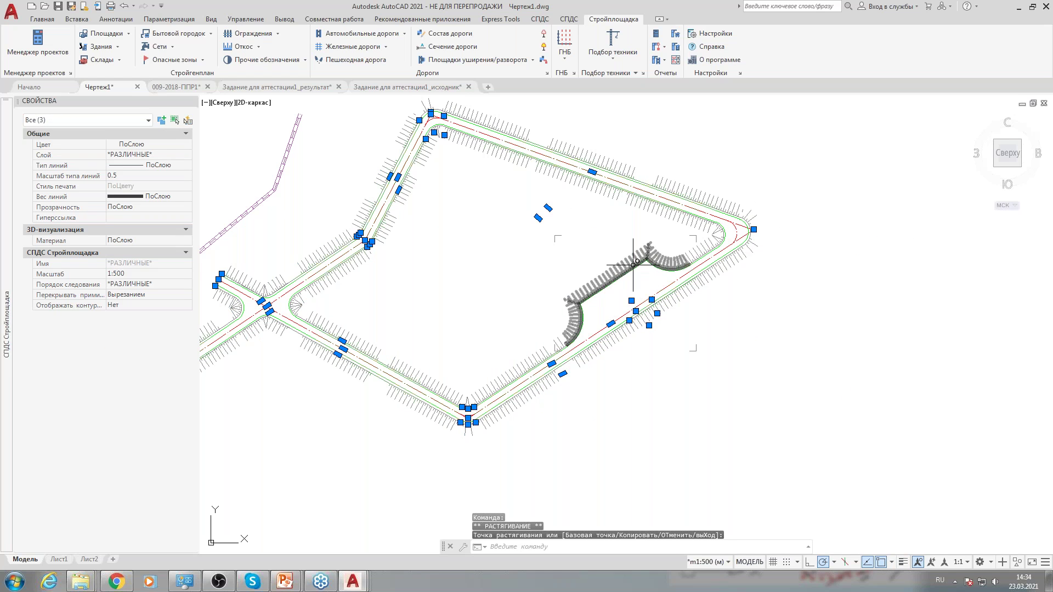
pyautogui.moveTo(634, 273); pyautogui.dragTo(633, 309, button='middle')
pyautogui.press('Escape')
pyautogui.moveTo(691, 345); pyautogui.dragTo(680, 376, button='middle')
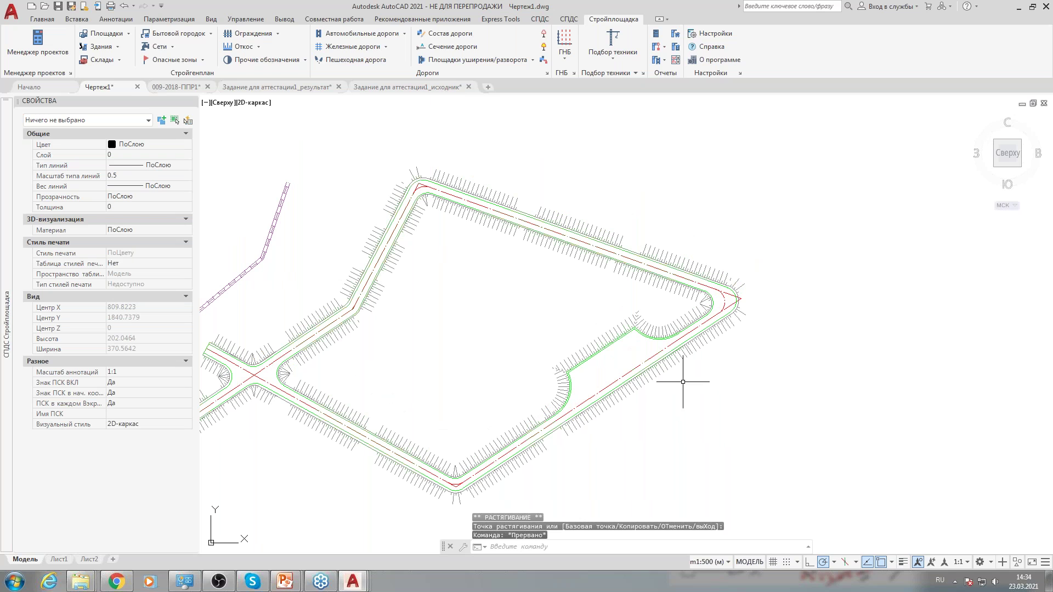
pyautogui.click(430, 87)
pyautogui.scroll(3, 514, 275)
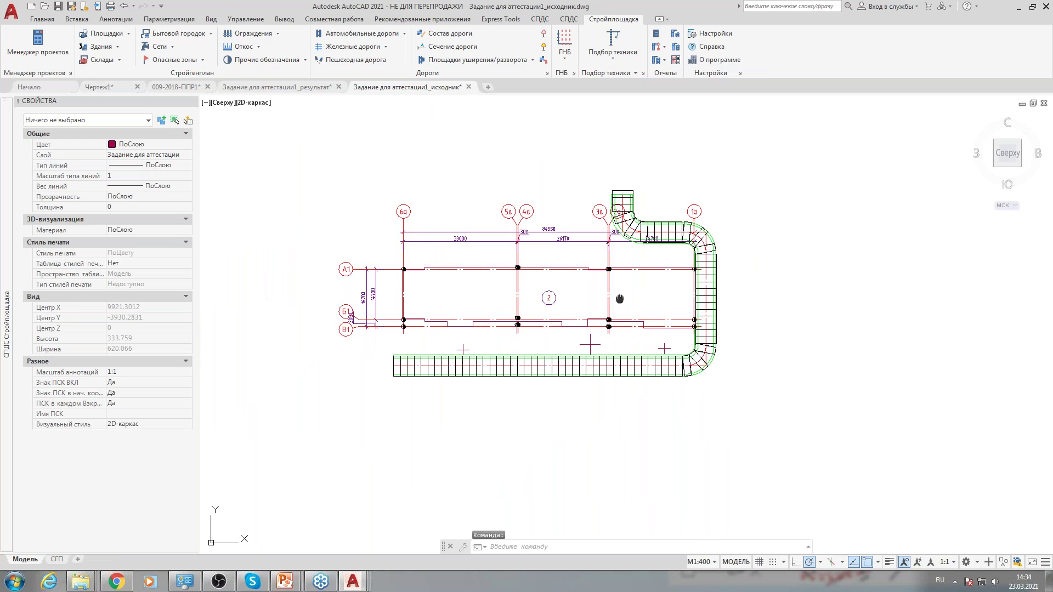
pyautogui.click(116, 88)
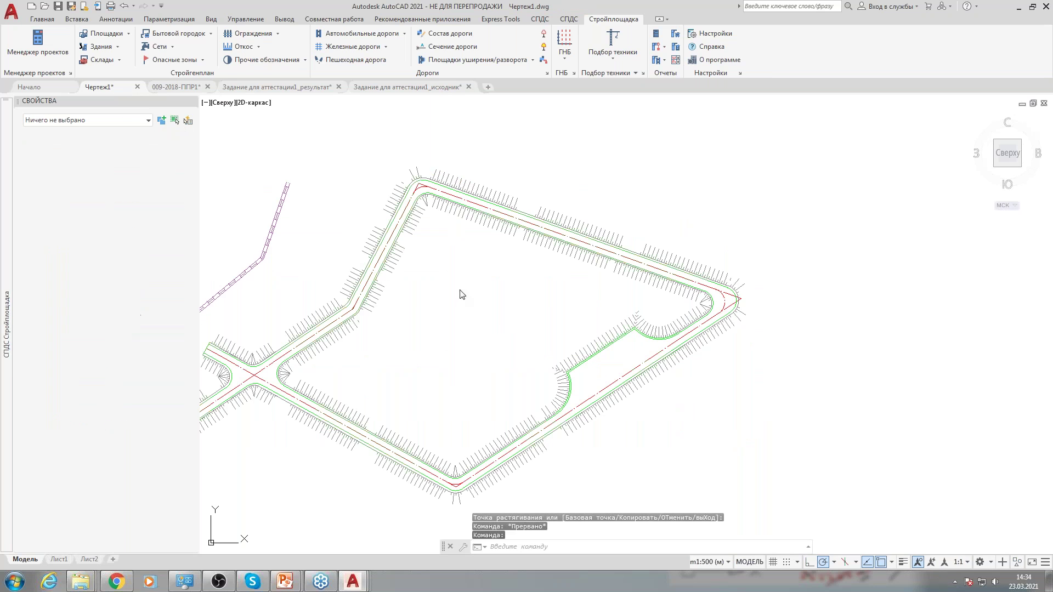
# Start inserting road signs (Вставить дорожный знак(и)) on the road's lower-left segment.
pyautogui.moveTo(494, 364); pyautogui.dragTo(552, 296, button='middle')
pyautogui.moveTo(599, 346); pyautogui.dragTo(643, 324, button='middle')
pyautogui.scroll(4, 474, 343)
pyautogui.click(463, 337)
pyautogui.rightClick(460, 340)
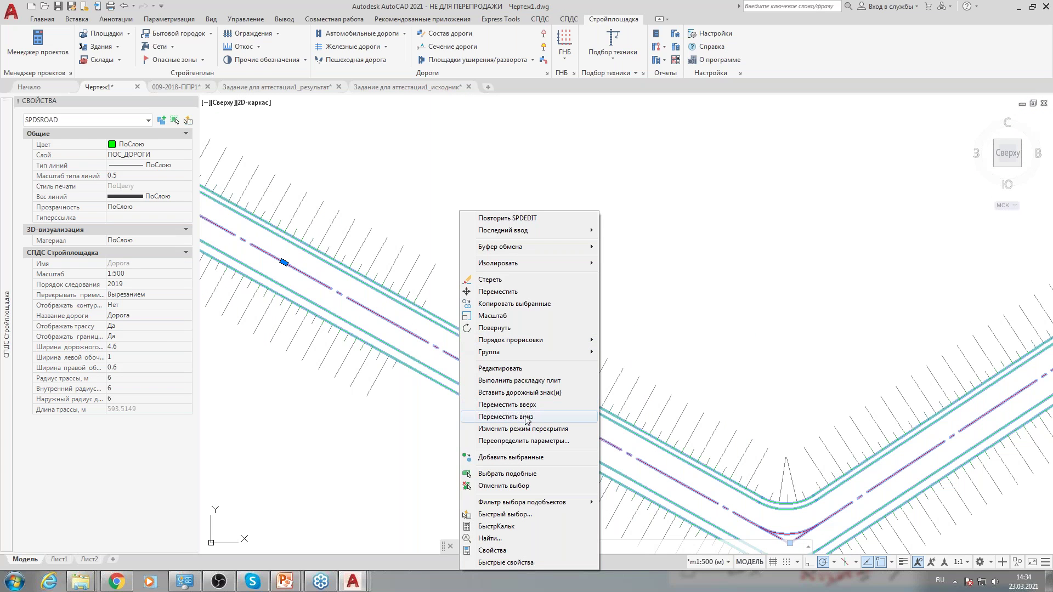
pyautogui.click(546, 393)
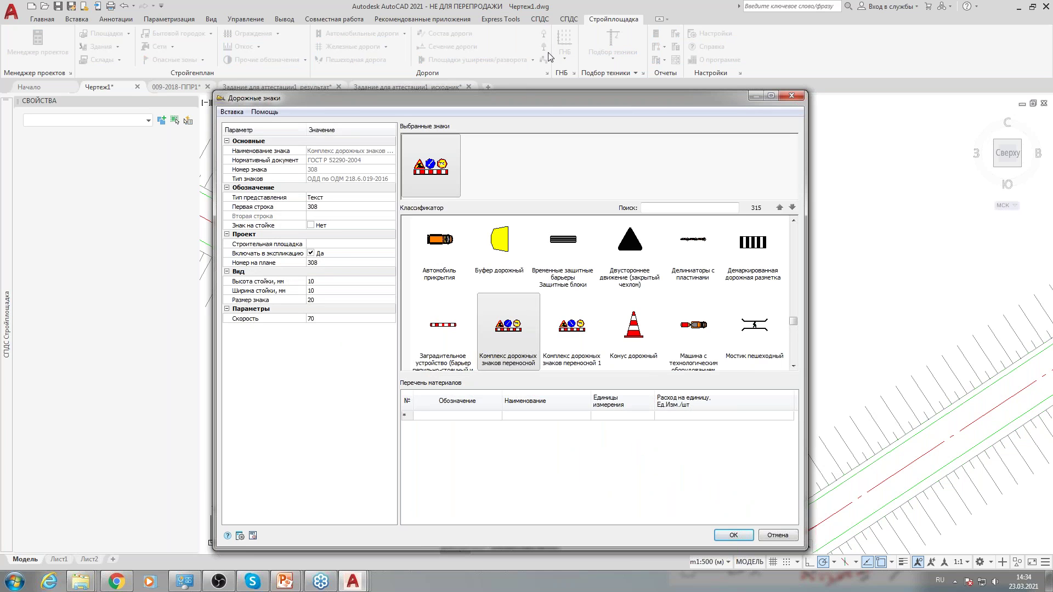
pyautogui.moveTo(546, 102); pyautogui.dragTo(514, 69)
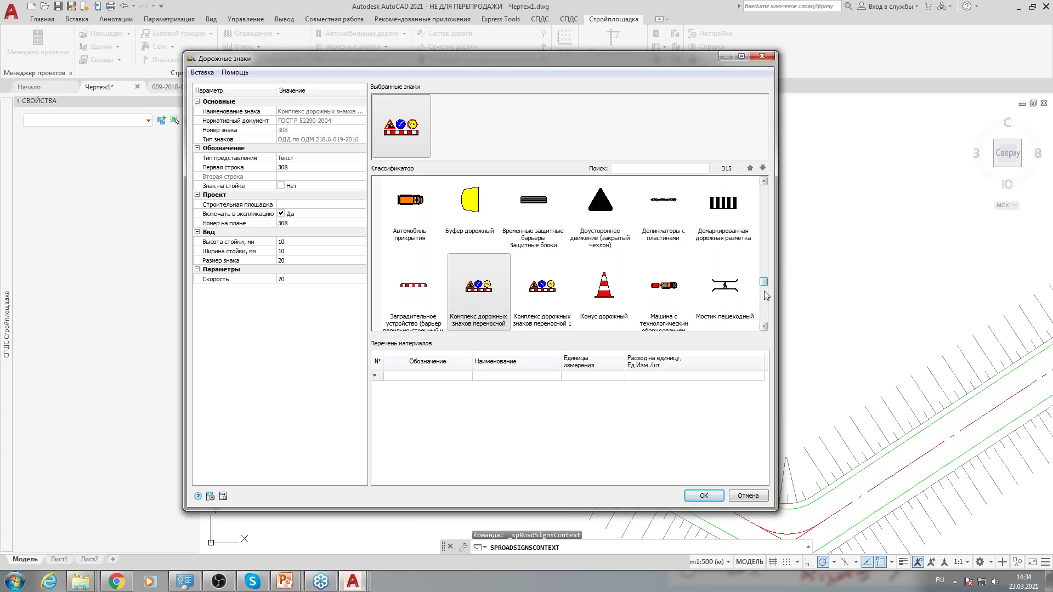
# Look through the sign classifier from the ГОСТ 52290-2004 prohibitory signs to the ОДД по ОДМ 218.6.019-2016 devices, highlighting Временные защитные барьеры.
pyautogui.moveTo(762, 283); pyautogui.dragTo(774, 179)
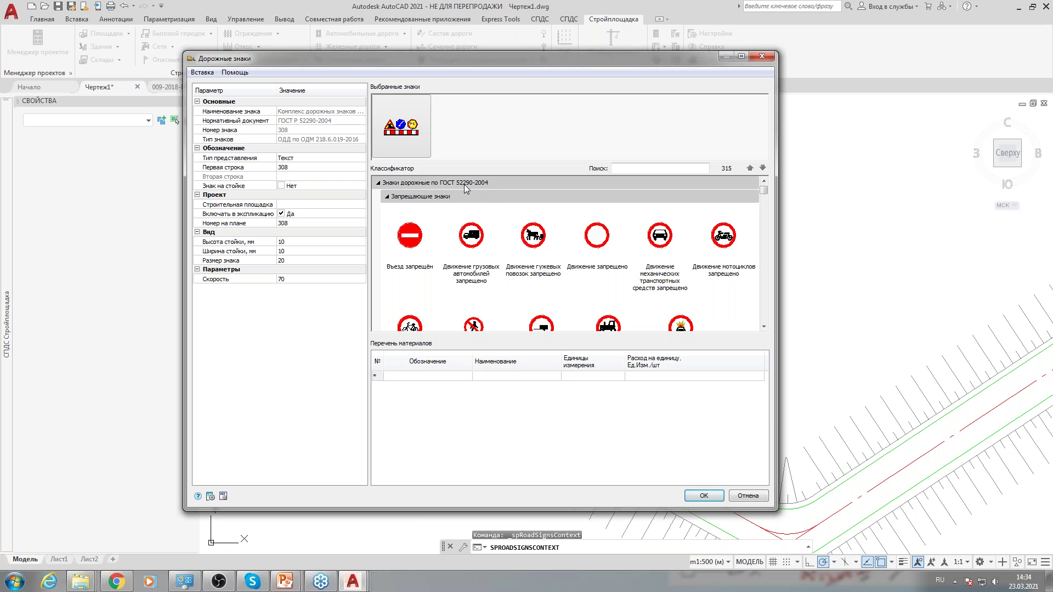
pyautogui.moveTo(762, 188); pyautogui.dragTo(764, 273)
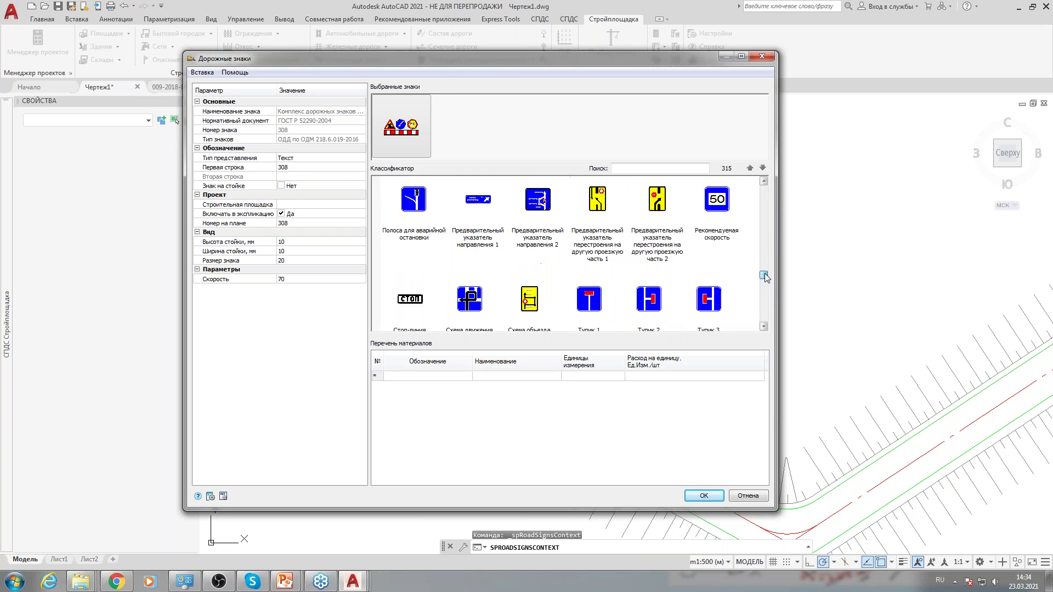
pyautogui.click(765, 179)
pyautogui.click(764, 179)
pyautogui.click(764, 179)
pyautogui.click(764, 179)
pyautogui.click(764, 181)
pyautogui.click(764, 181)
pyautogui.click(764, 181)
pyautogui.moveTo(765, 272); pyautogui.dragTo(765, 278)
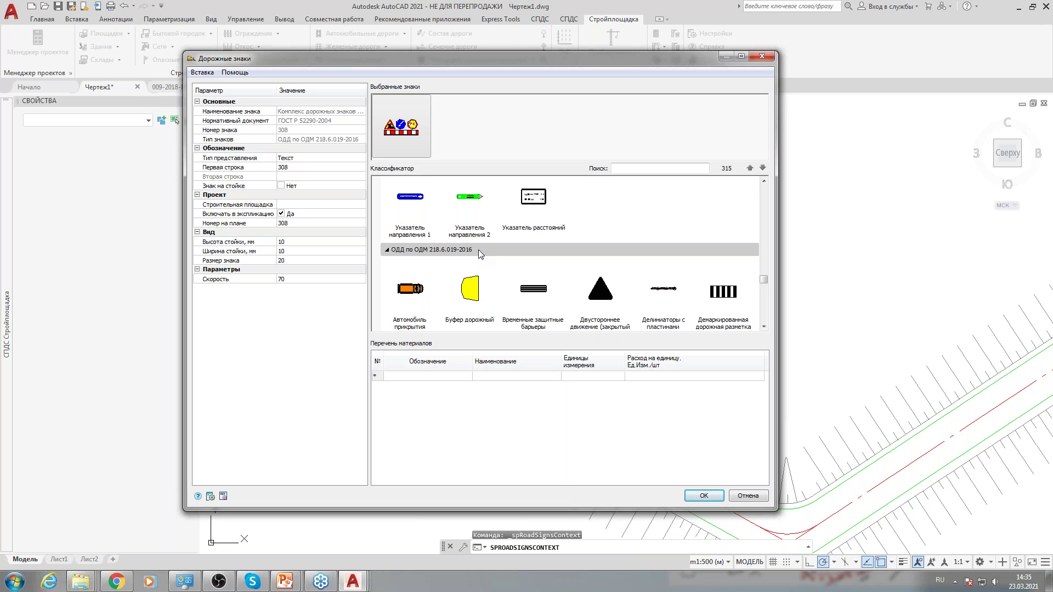
pyautogui.click(530, 272)
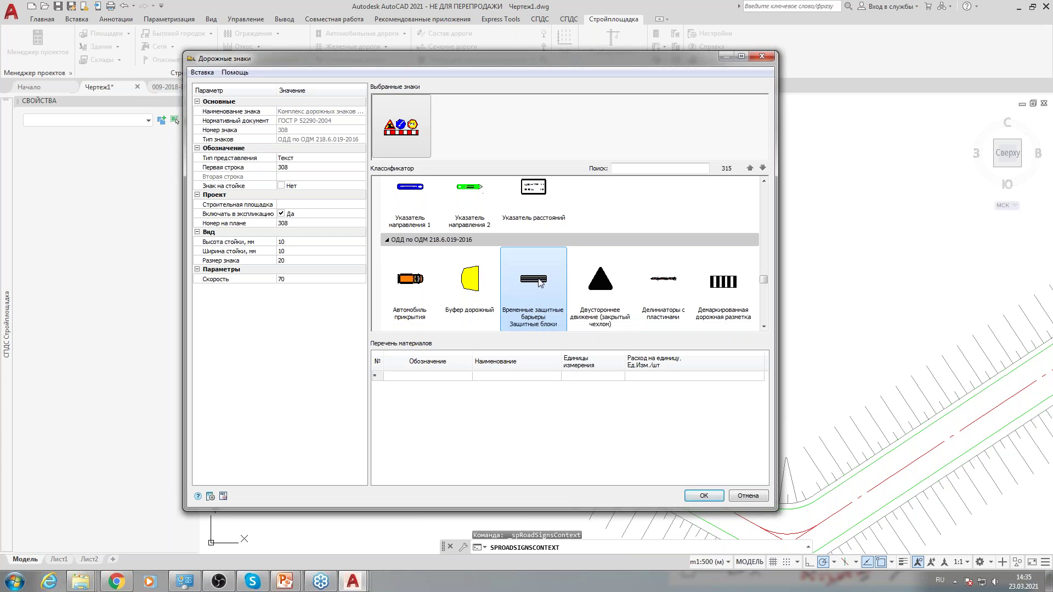
pyautogui.click(999, 445)
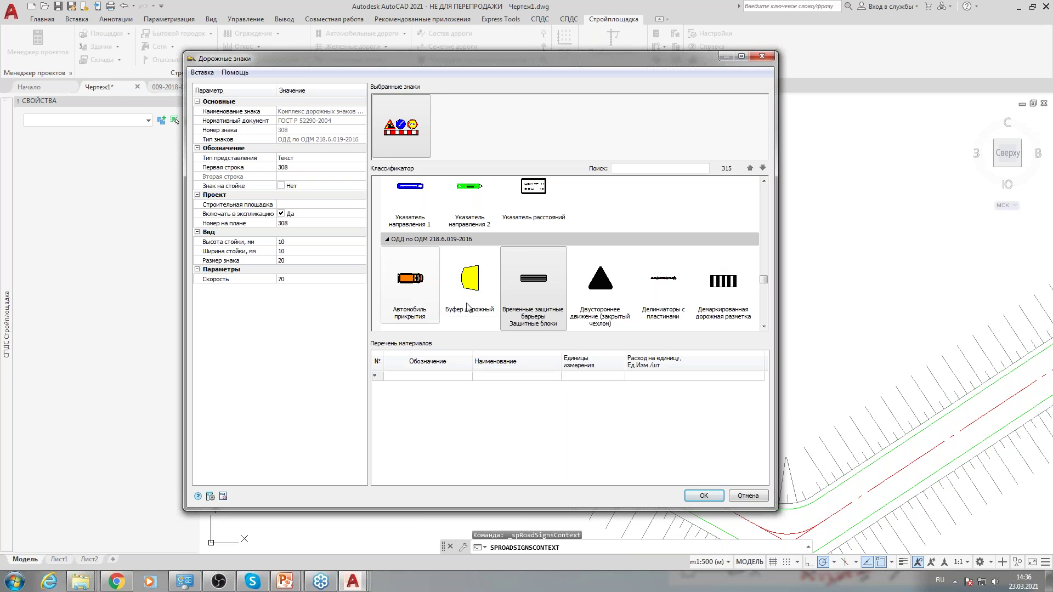
# Choose the priority signs Движение без остановки запрещено, Конец главной дороги and Пересечение с второстепенной дорогой 1 as one group for insertion.
pyautogui.click(486, 317)
pyautogui.scroll(10, 486, 317)
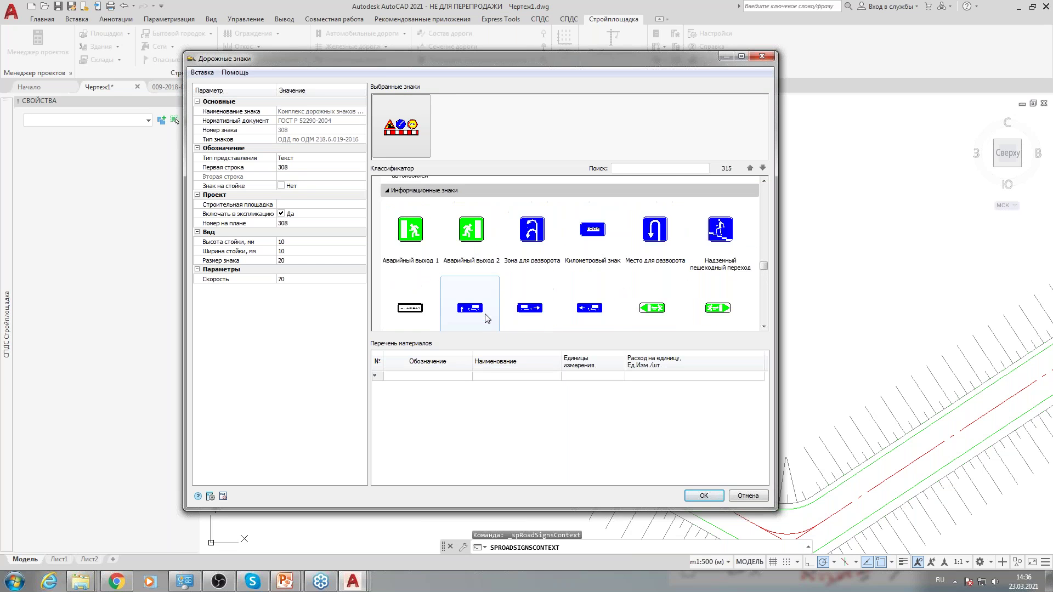
pyautogui.scroll(4, 486, 317)
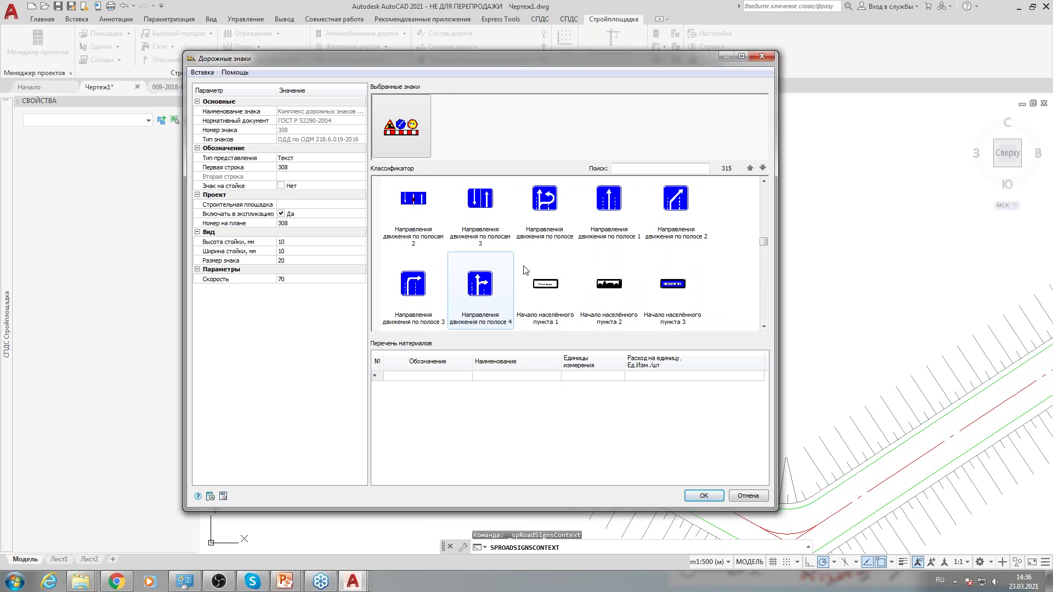
pyautogui.scroll(-5, 476, 204)
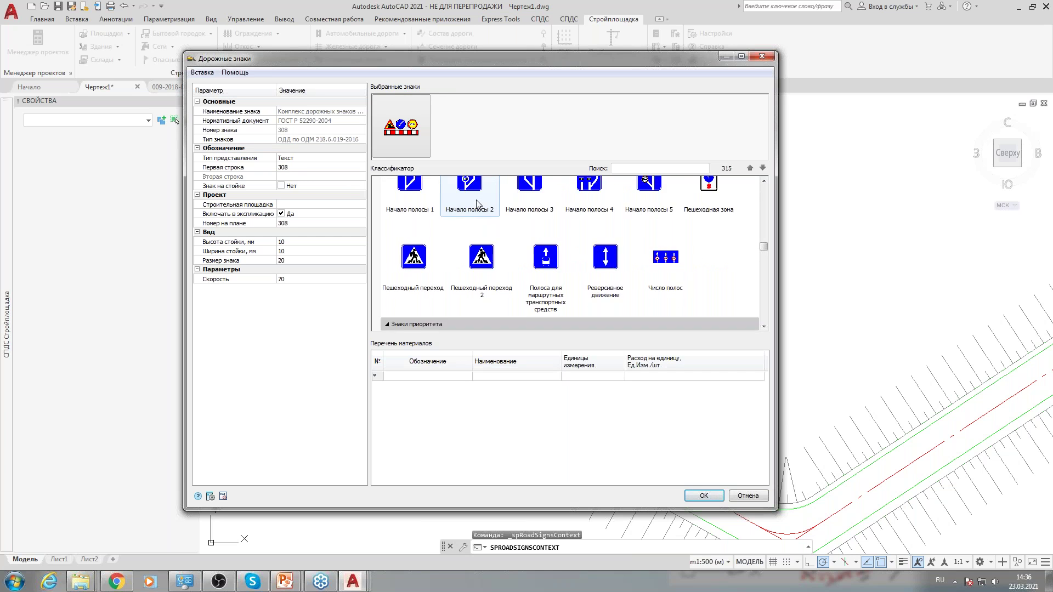
pyautogui.scroll(3, 474, 197)
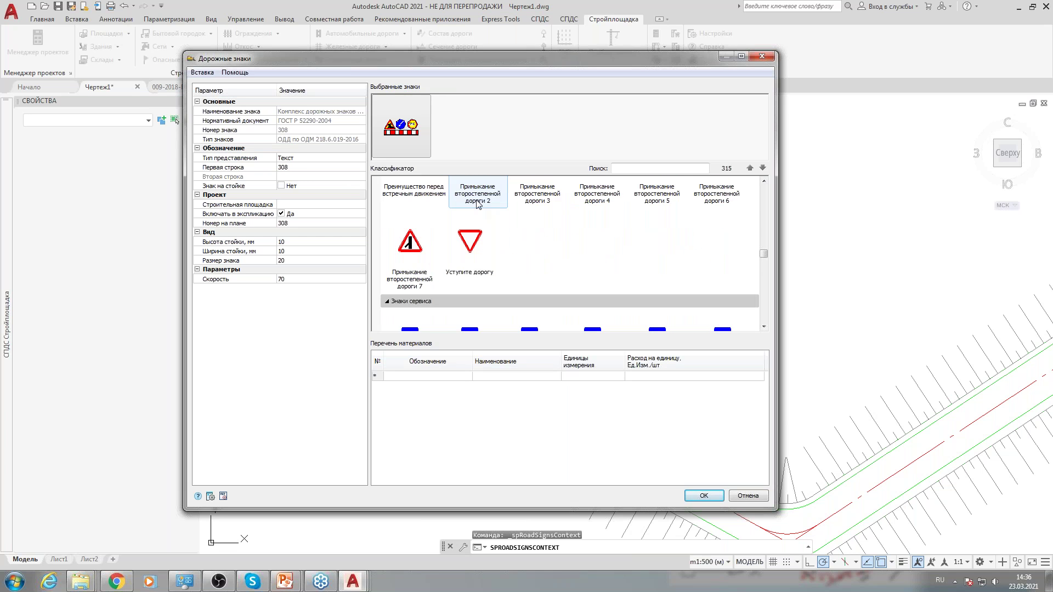
pyautogui.click(466, 185)
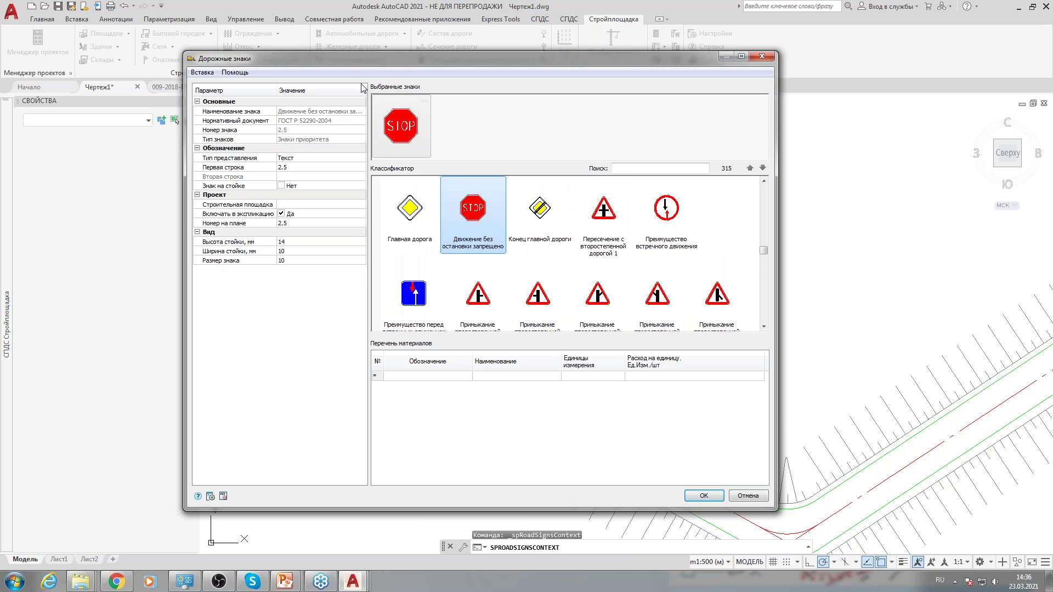
pyautogui.click(540, 216)
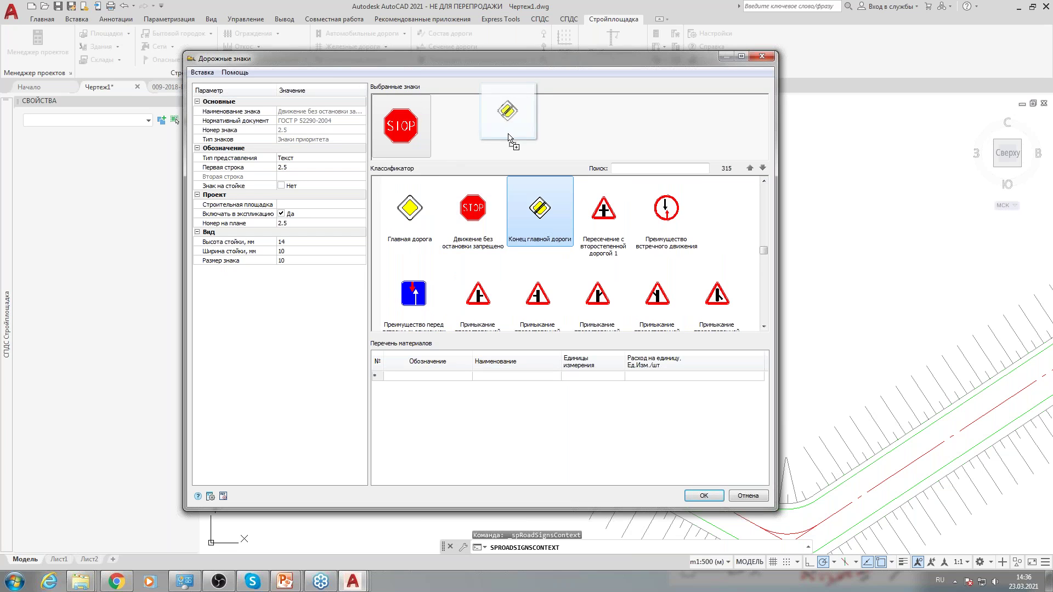
pyautogui.click(603, 215)
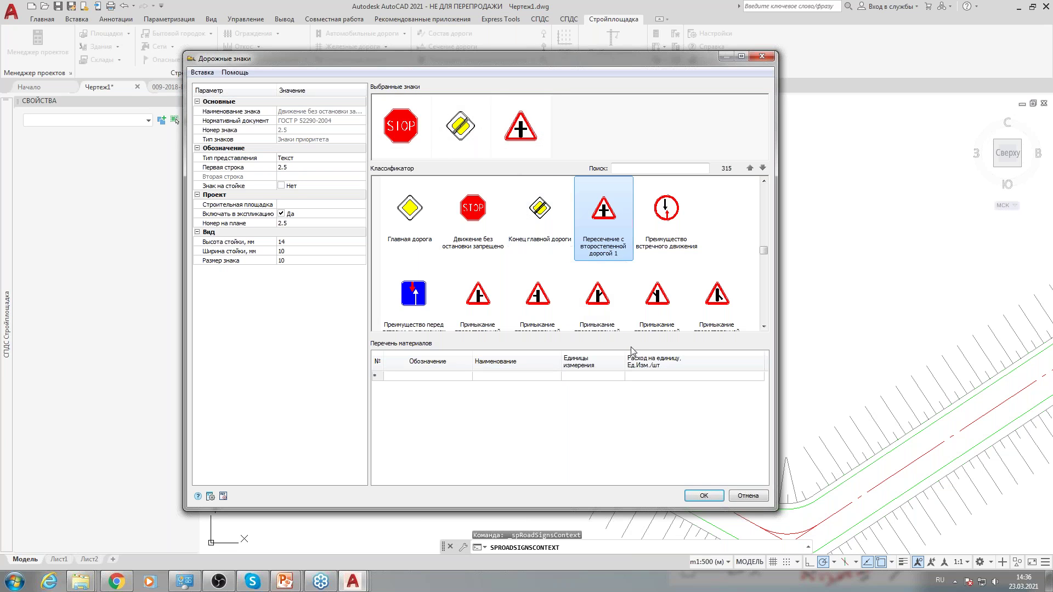
pyautogui.click(704, 495)
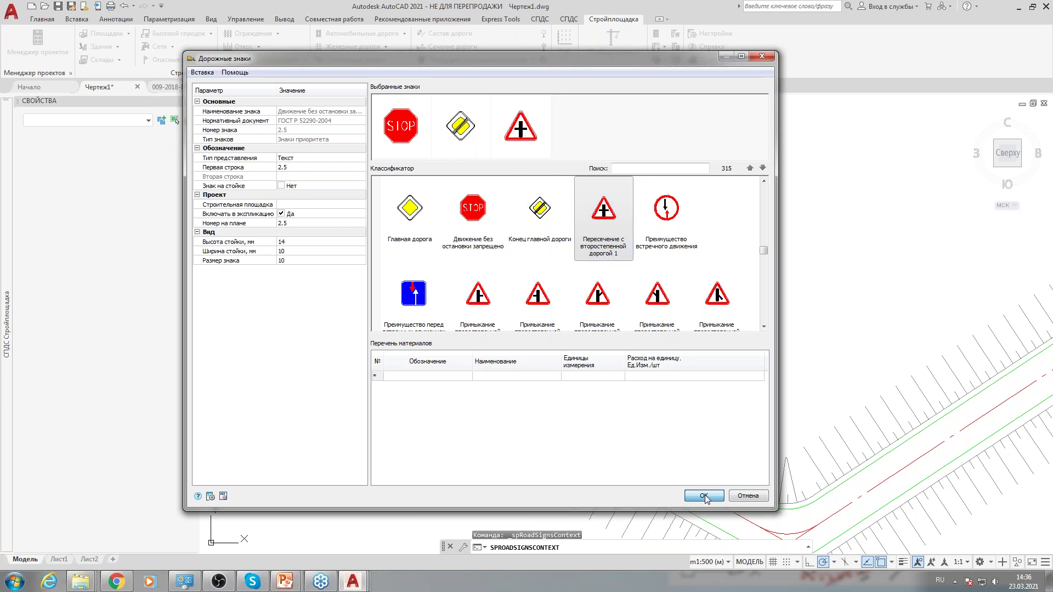
# Place the three-sign group inside the road loop, just above its lower-left segment.
pyautogui.scroll(-5, 555, 147)
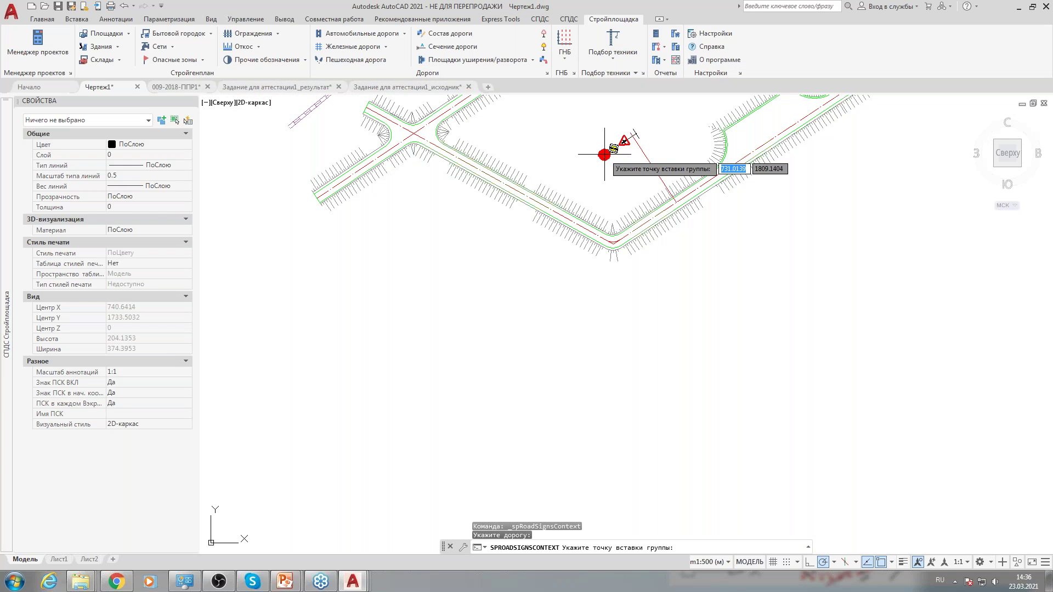
pyautogui.scroll(2, 489, 228)
pyautogui.click(455, 193)
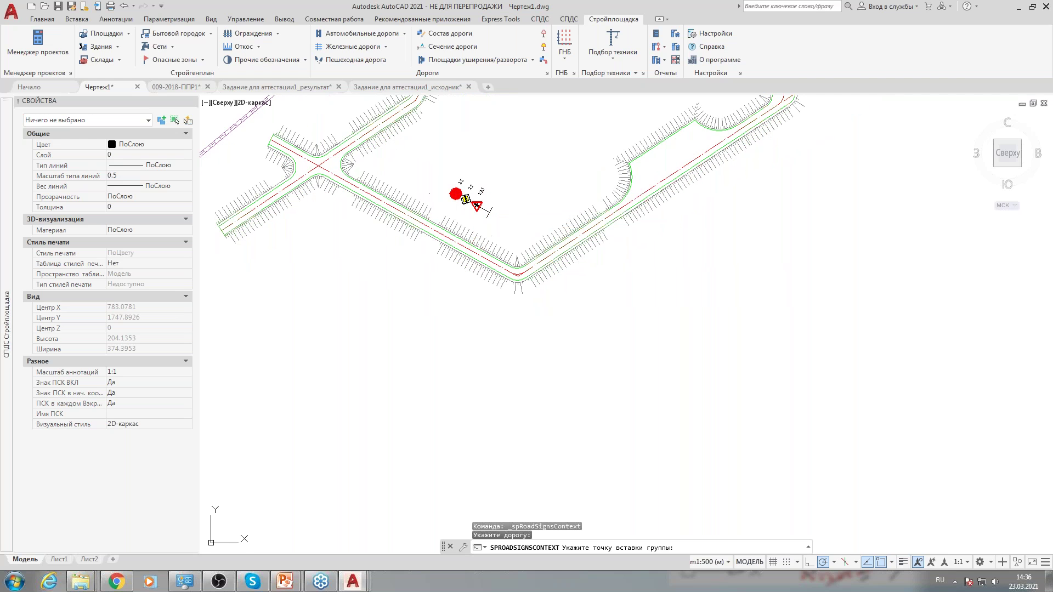
pyautogui.scroll(4, 476, 206)
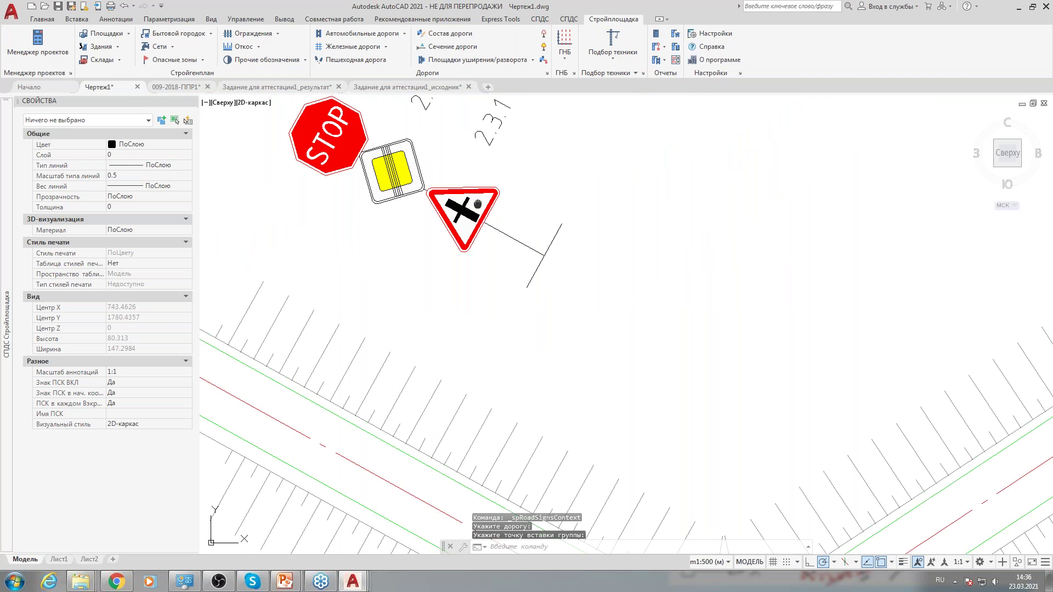
pyautogui.scroll(-4, 525, 273)
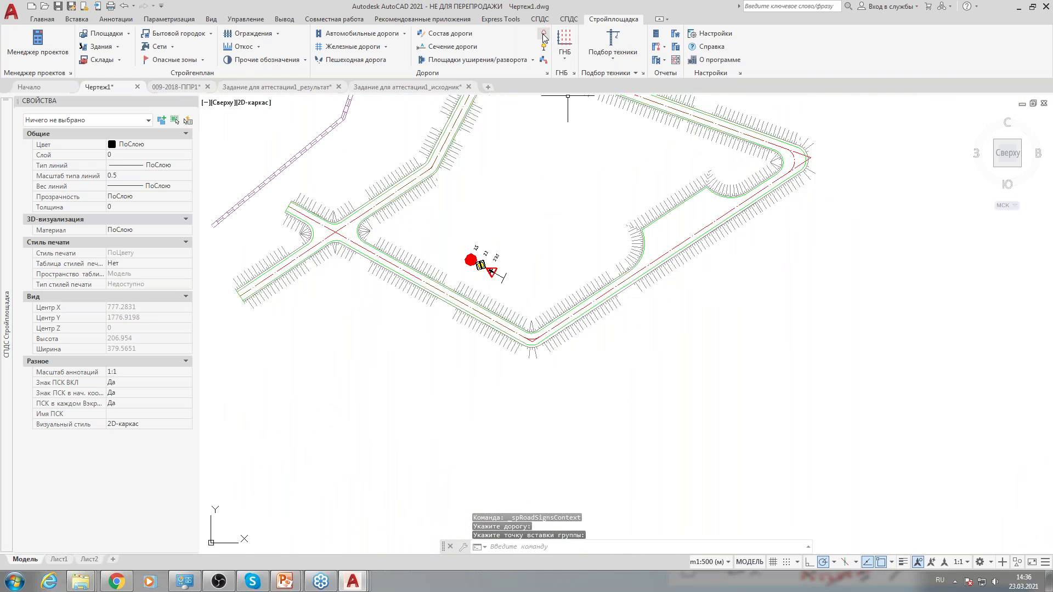
# Insert a separate tram stop sign 5.17 (Место остановки трамвая) outside the loop, below the road's lower-left segment.
pyautogui.write('spppproadsign')
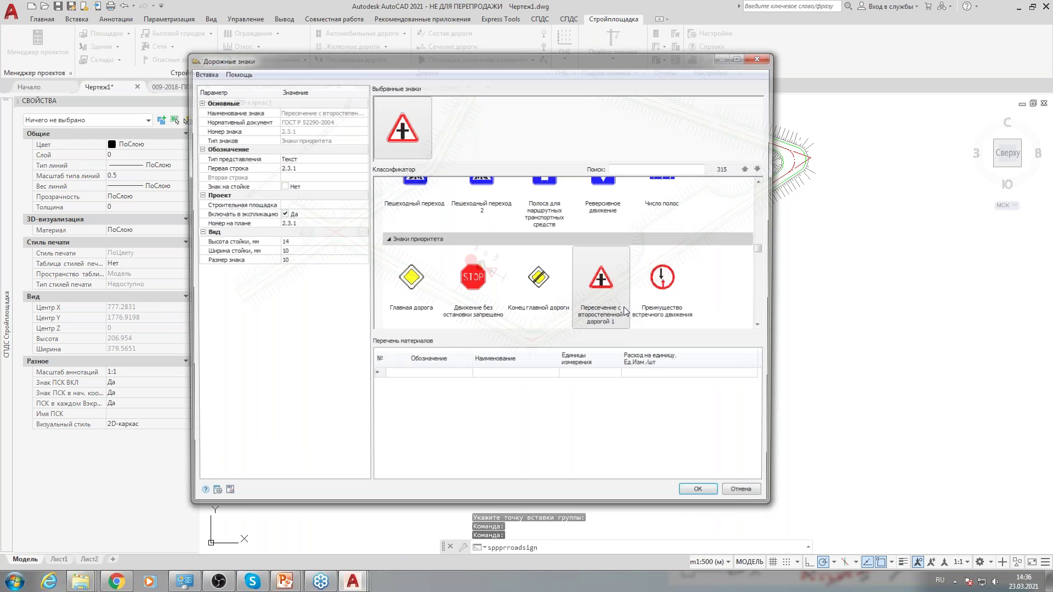
pyautogui.scroll(5, 500, 294)
pyautogui.scroll(3, 500, 294)
pyautogui.click(470, 203)
pyautogui.click(703, 496)
pyautogui.scroll(5, 348, 376)
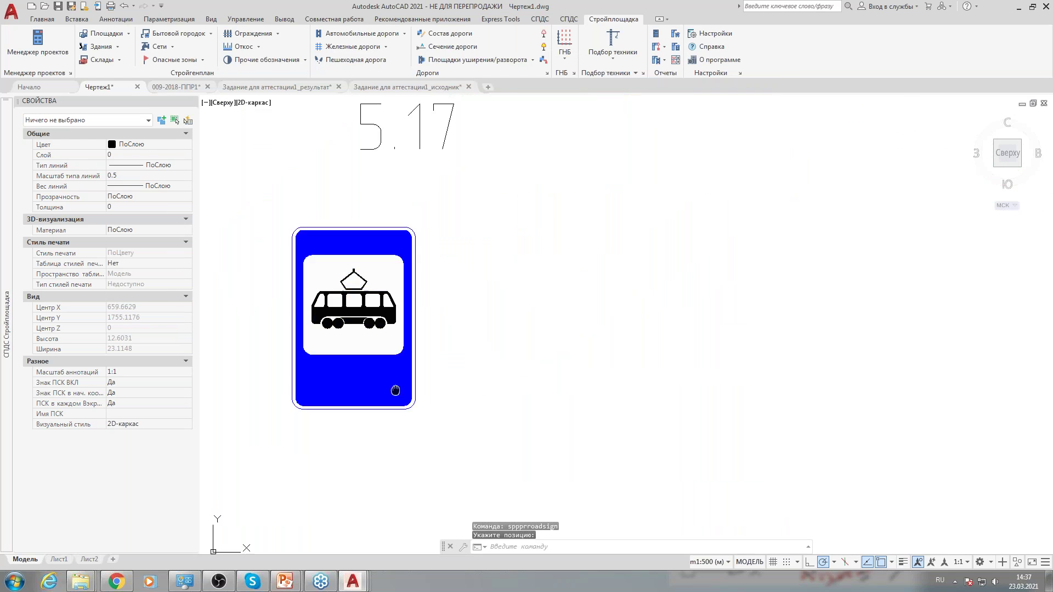
pyautogui.moveTo(463, 410); pyautogui.dragTo(476, 401, button='middle')
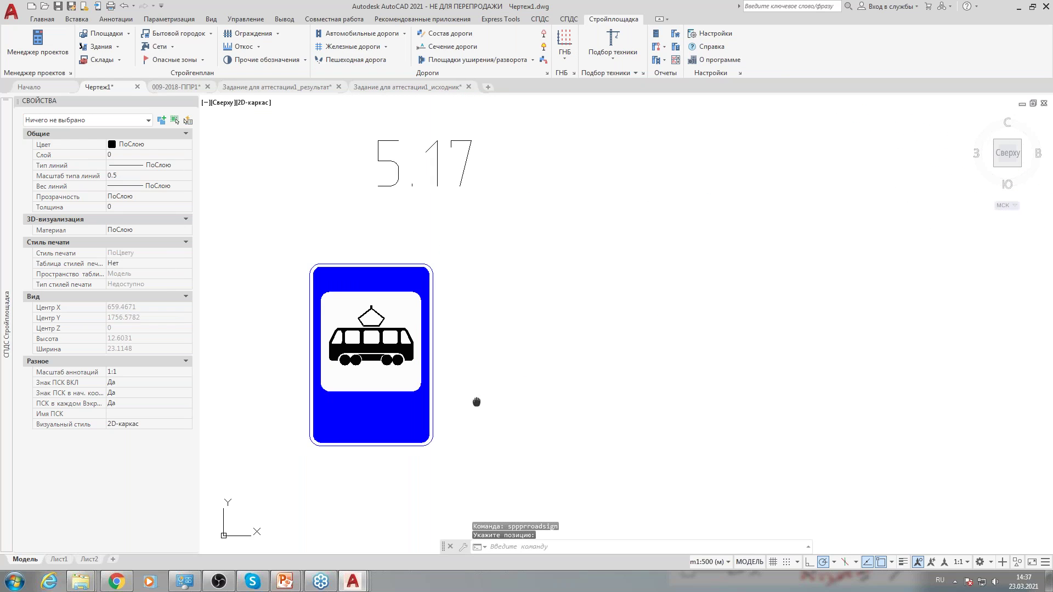
pyautogui.scroll(-3, 477, 400)
pyautogui.scroll(-4, 476, 400)
pyautogui.moveTo(603, 349)
pyautogui.mouseDown(button='middle')
pyautogui.moveTo(629, 300)
pyautogui.moveTo(594, 278)
pyautogui.mouseUp(button='middle')
pyautogui.scroll(-3, 593, 278)
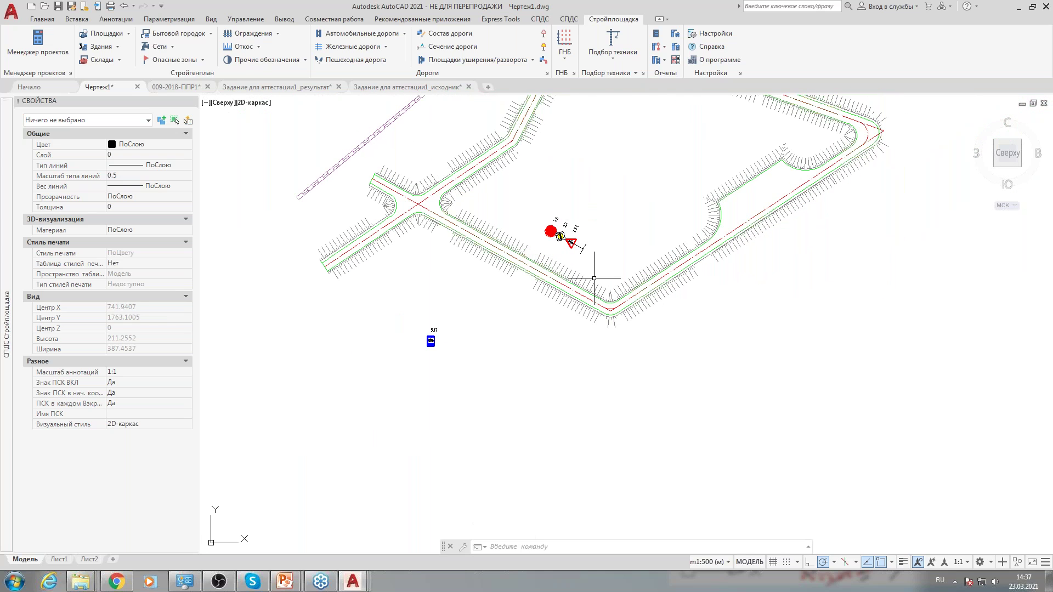
# Insert the road sign specification table (Спецификация дорожных знаков) below and to the right of the road's lower bend.
pyautogui.click(664, 62)
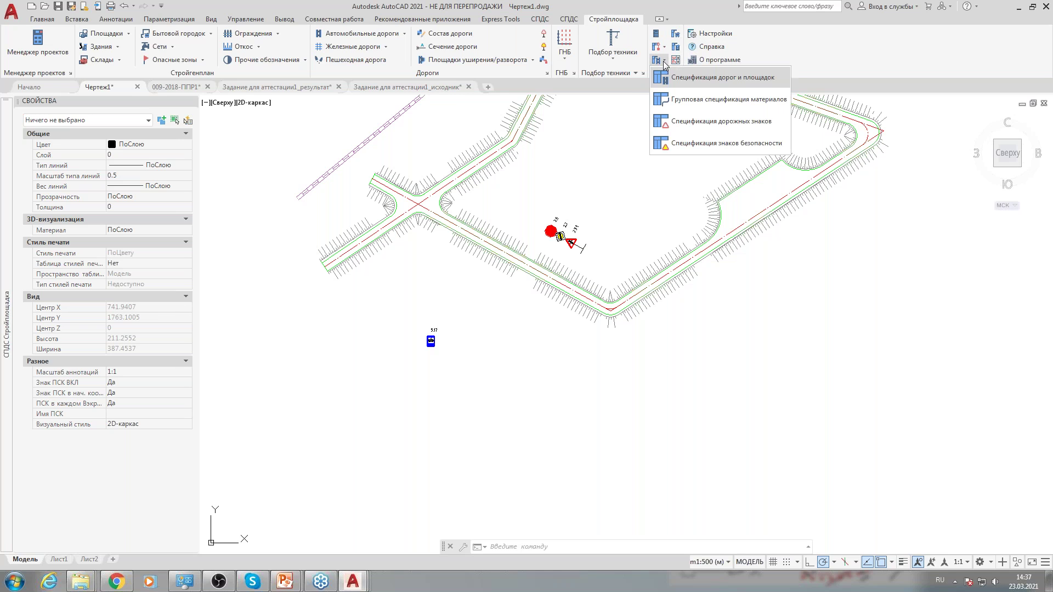
pyautogui.click(682, 130)
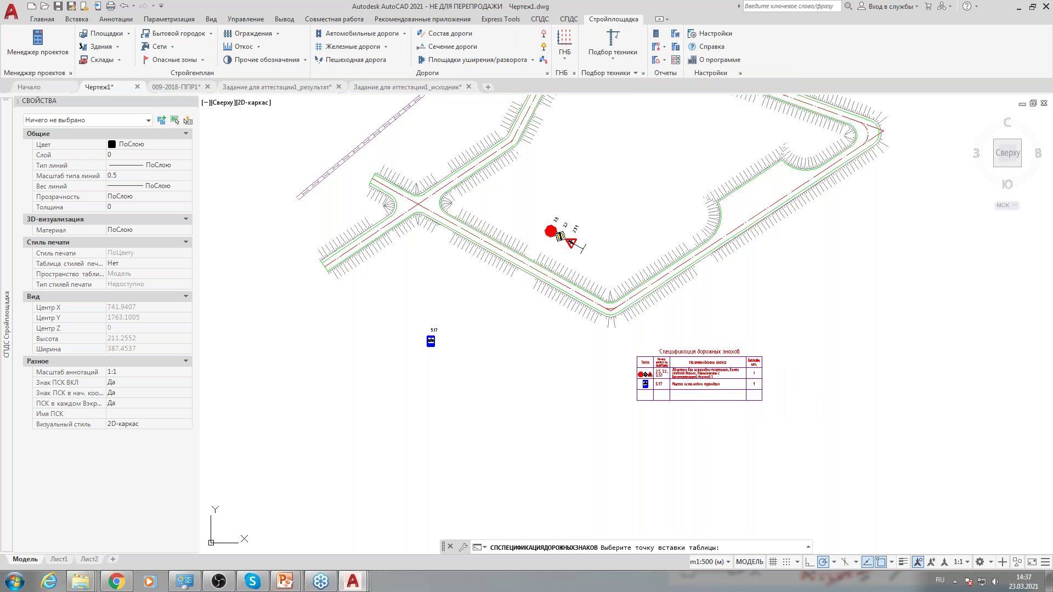
pyautogui.click(637, 357)
pyautogui.scroll(2, 748, 253)
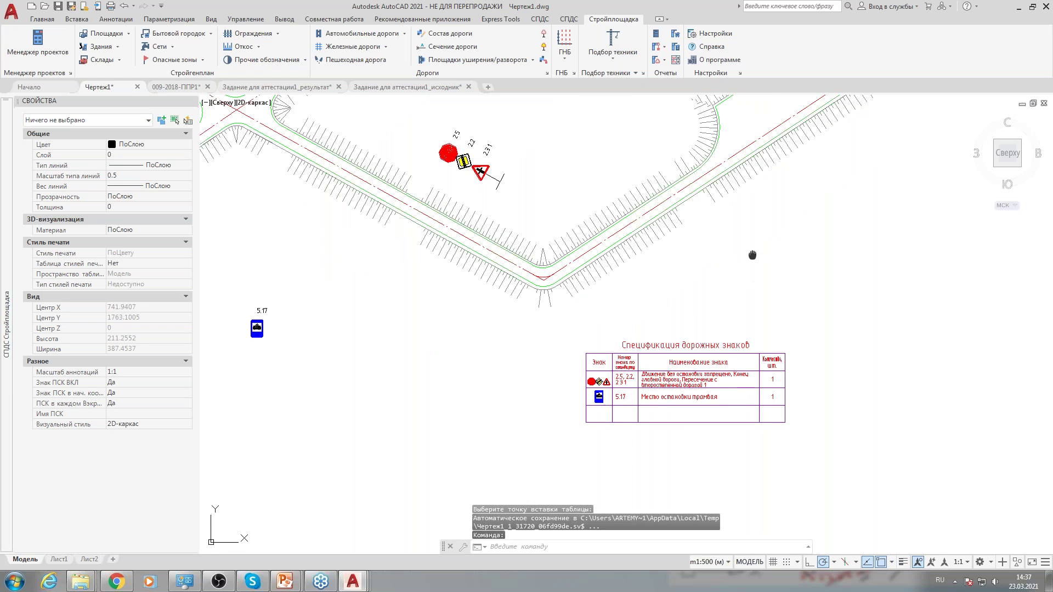
pyautogui.scroll(-4, 659, 273)
pyautogui.moveTo(659, 273); pyautogui.dragTo(666, 291, button='middle')
pyautogui.scroll(4, 668, 291)
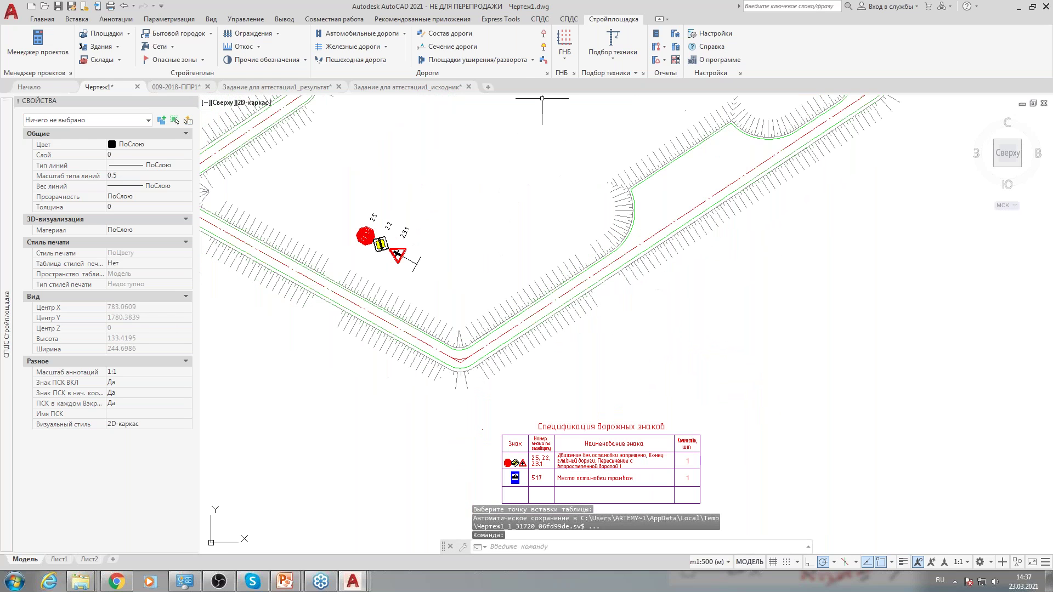
# Insert sign 5.15.5 (Конец полосы 1) outside the road's lower-right segment and check the rows of the sign specification table.
pyautogui.click(543, 46)
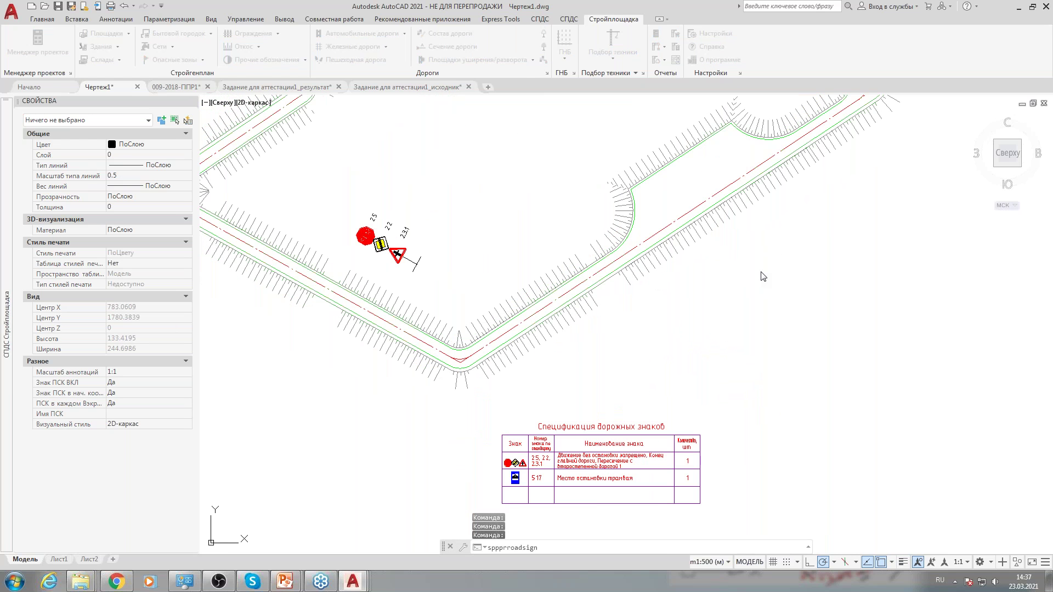
pyautogui.click(580, 207)
pyautogui.click(704, 495)
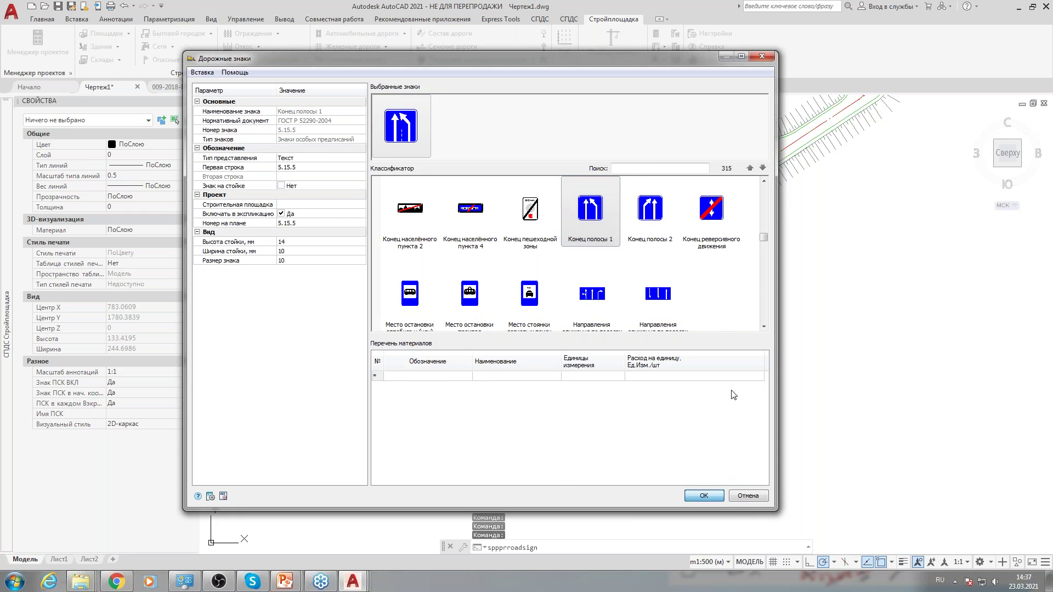
pyautogui.click(742, 296)
pyautogui.scroll(-3, 549, 417)
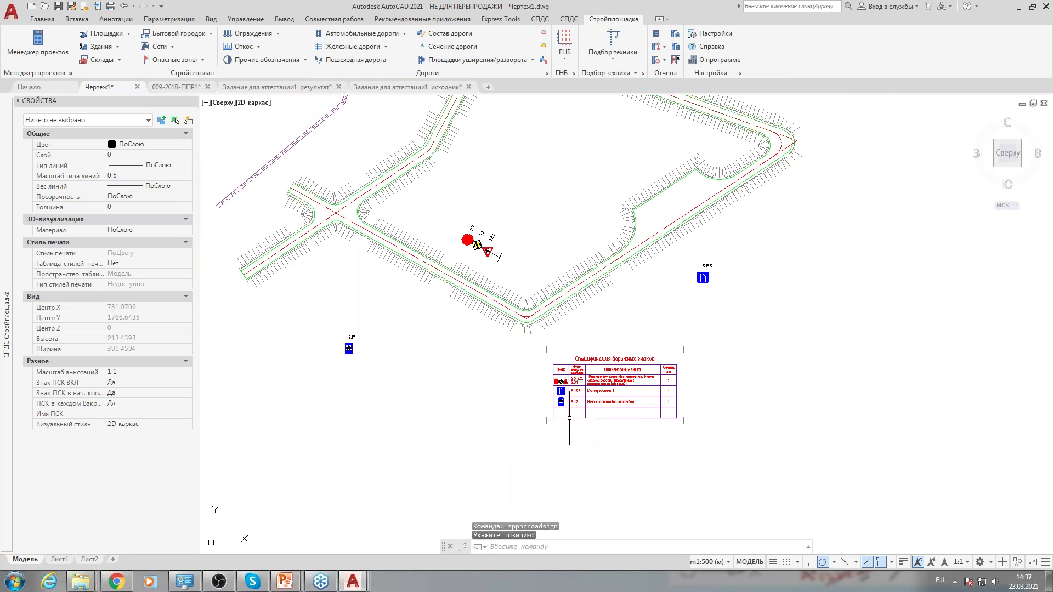
pyautogui.scroll(3, 614, 410)
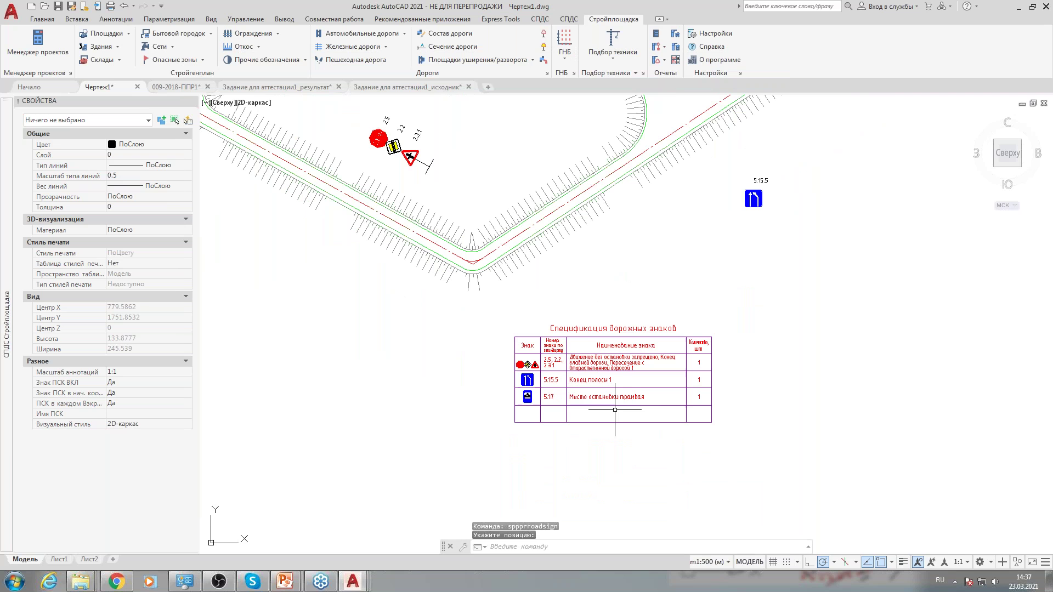
pyautogui.press('Escape')
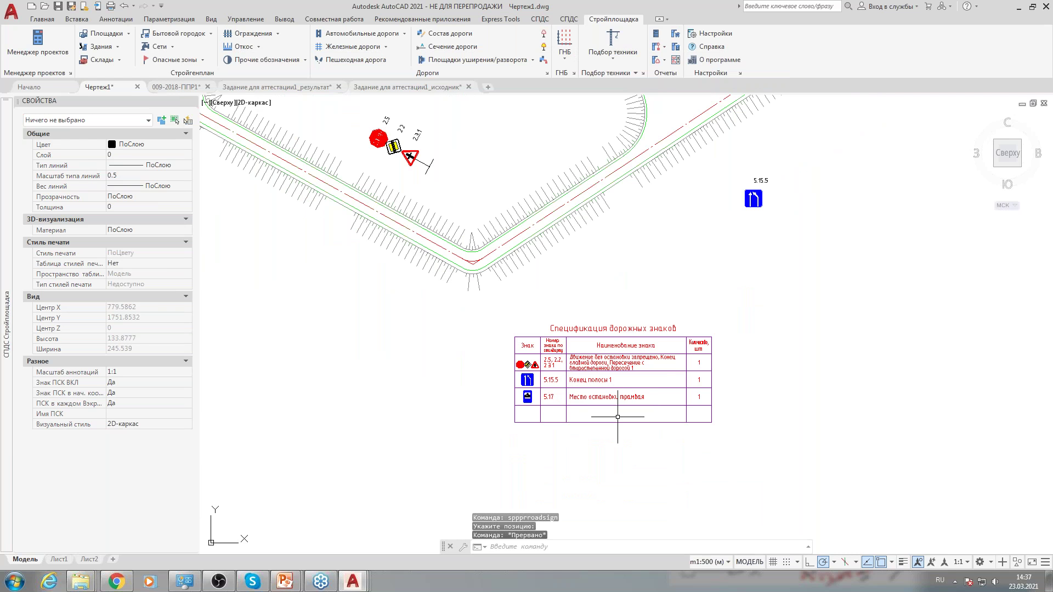
pyautogui.scroll(-5, 617, 417)
pyautogui.scroll(3, 628, 359)
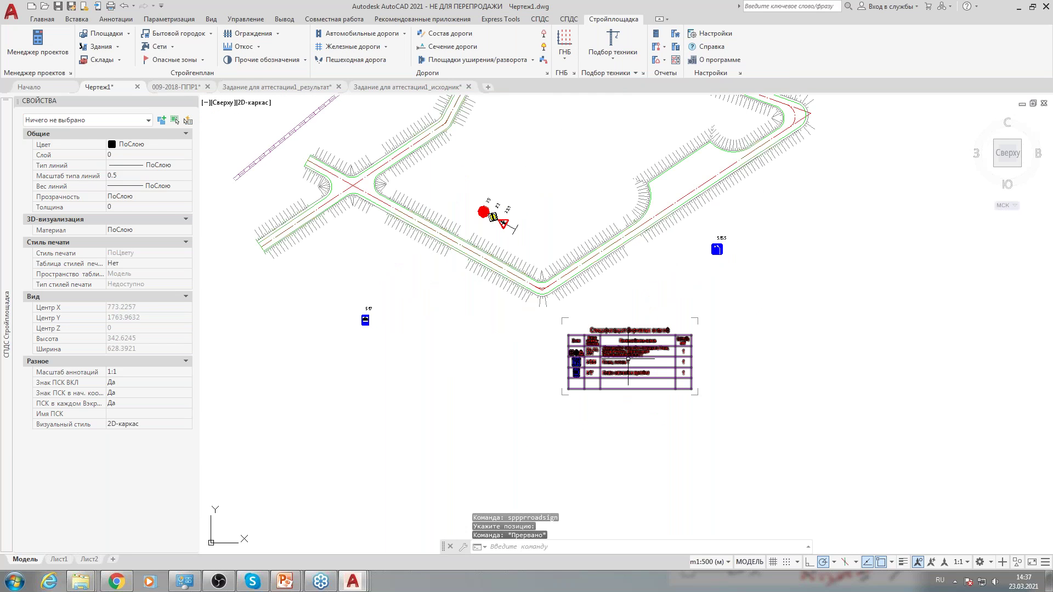
# Switch to the drawing Задание для аттестации1_исходник and show the list of machinery selection commands (Подбор техники).
pyautogui.hotkey('ctrl', 'Tab')
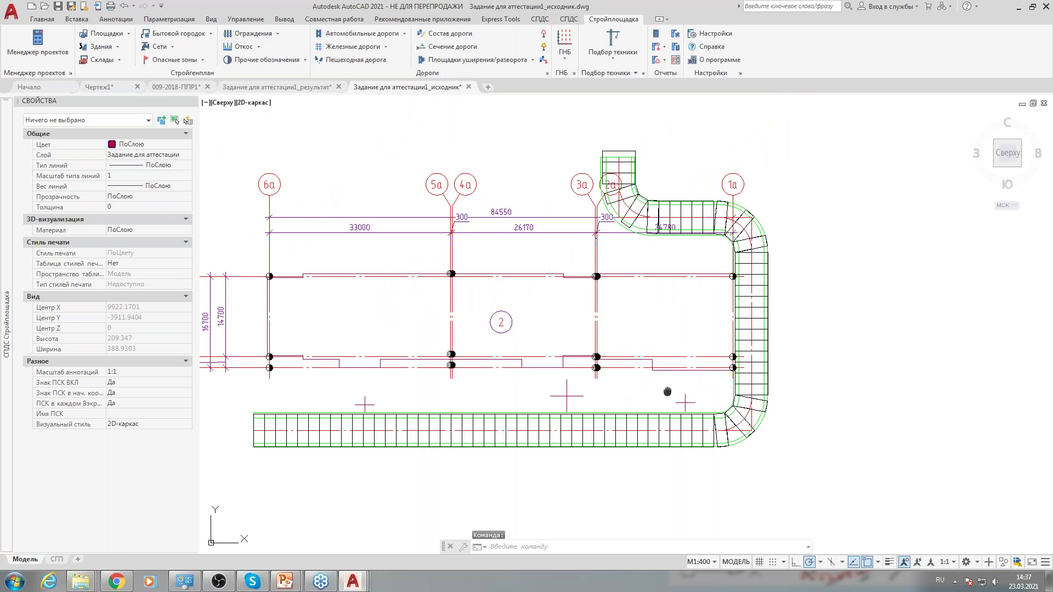
pyautogui.moveTo(665, 393); pyautogui.dragTo(657, 362, button='middle')
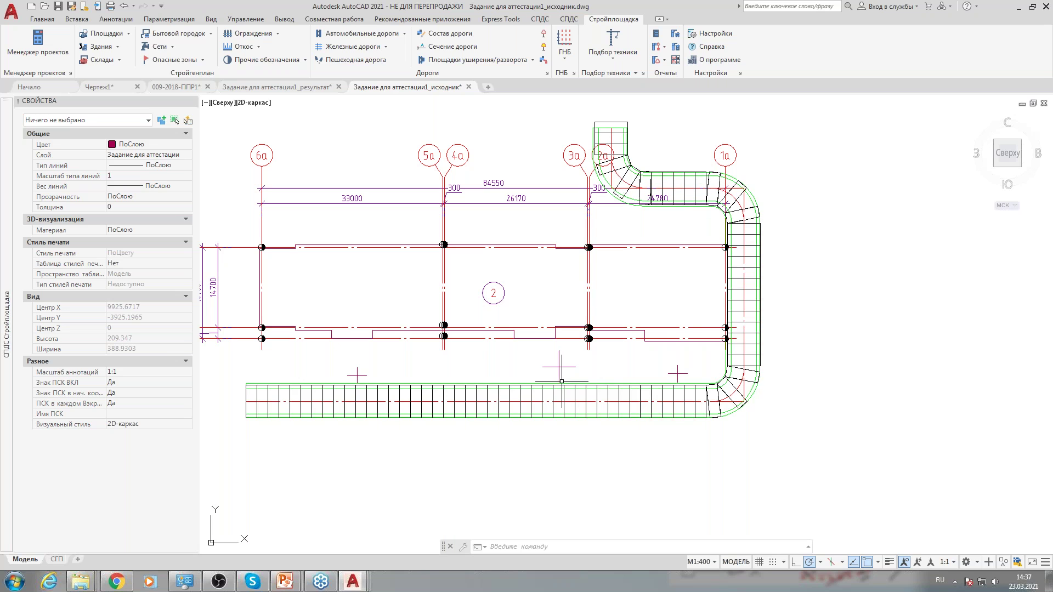
pyautogui.moveTo(559, 337); pyautogui.dragTo(552, 314, button='middle')
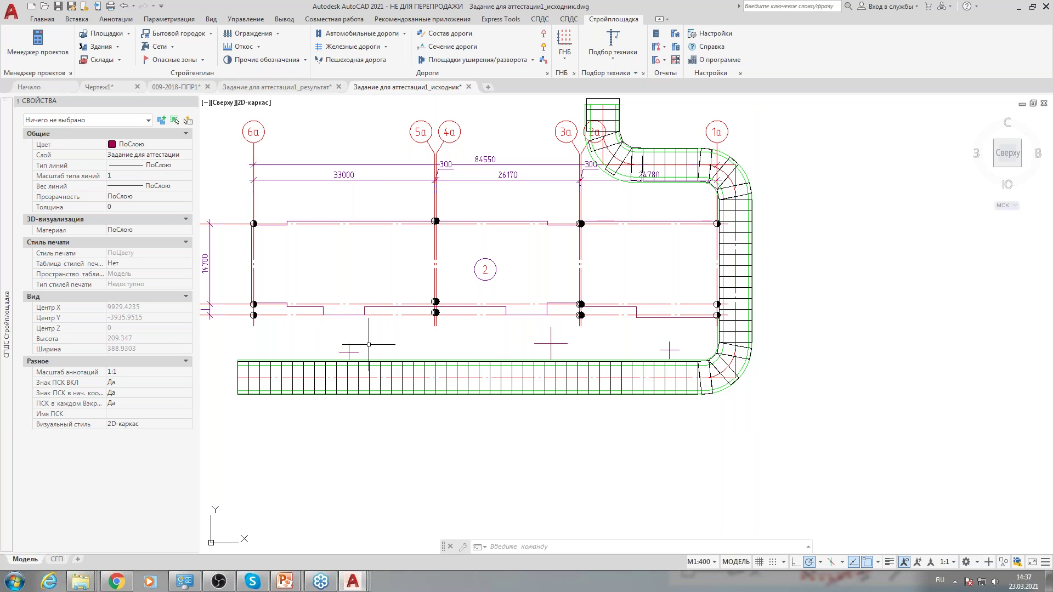
pyautogui.moveTo(362, 351); pyautogui.dragTo(438, 351, button='middle')
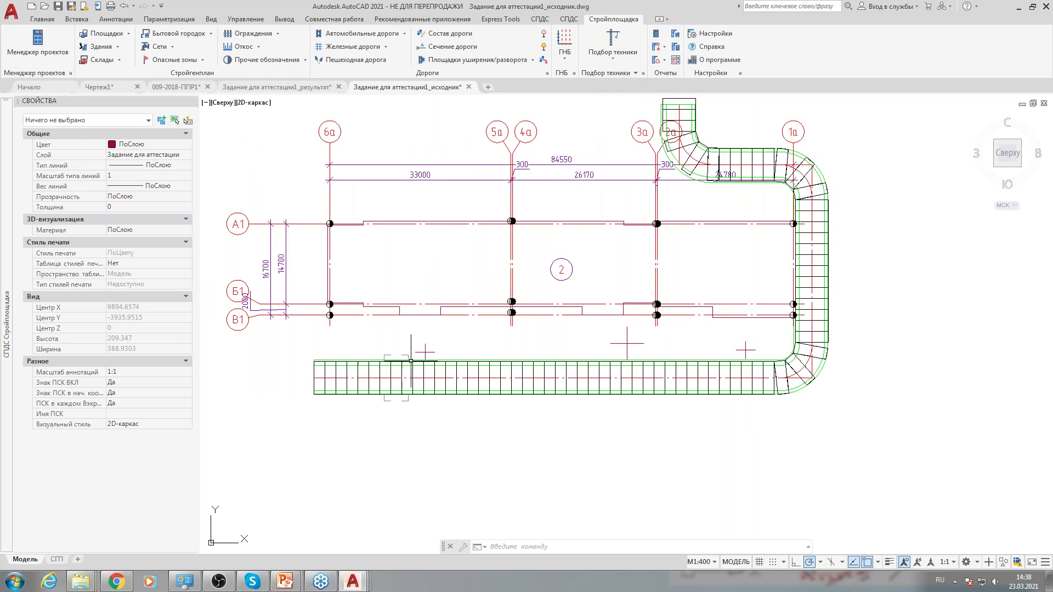
pyautogui.moveTo(568, 368)
pyautogui.mouseDown(button='middle')
pyautogui.moveTo(510, 397)
pyautogui.moveTo(500, 365)
pyautogui.mouseUp(button='middle')
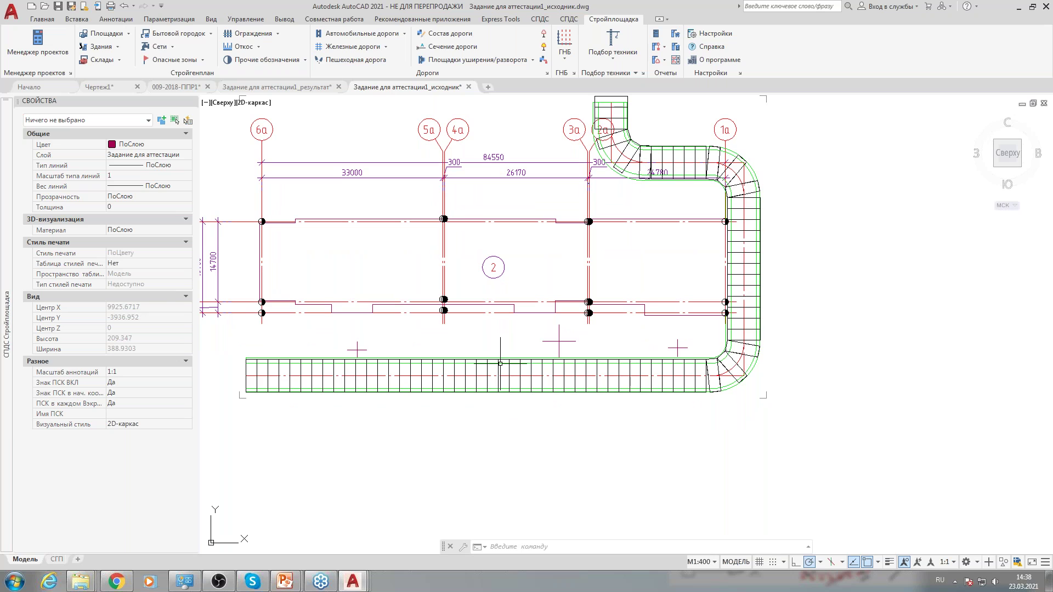
pyautogui.click(612, 62)
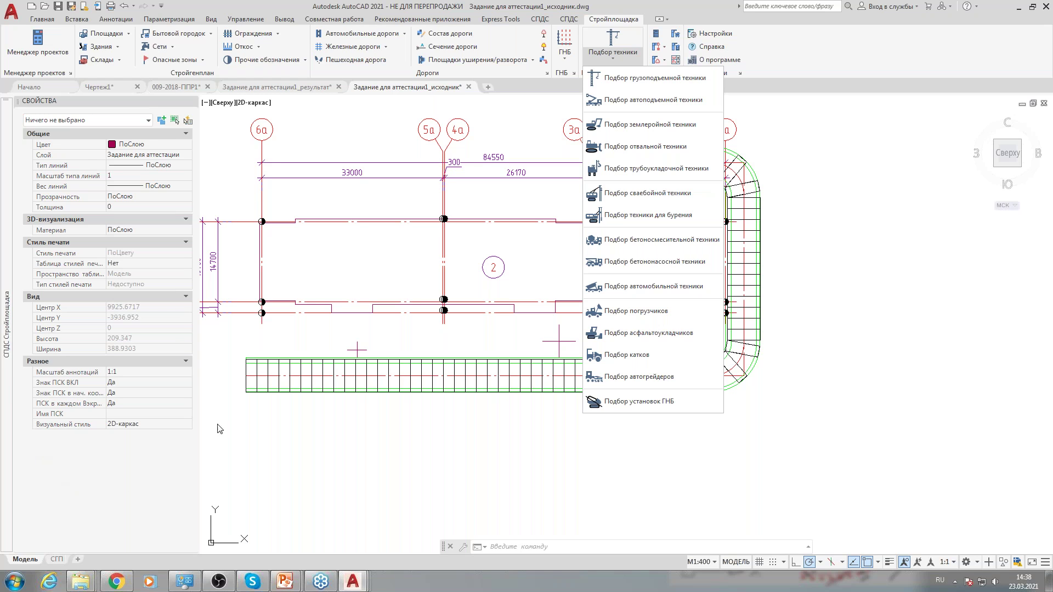
# Show the element database (База элементов) and browse its Стройплощадка folder, including Машины для демонтажных работ.
pyautogui.click(568, 19)
pyautogui.click(509, 59)
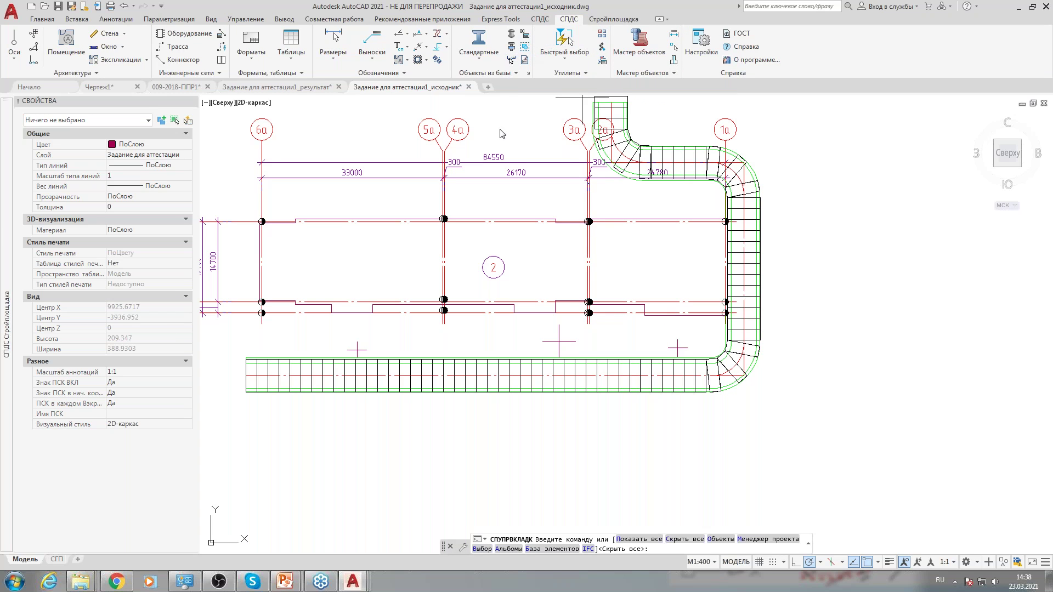
pyautogui.click(551, 549)
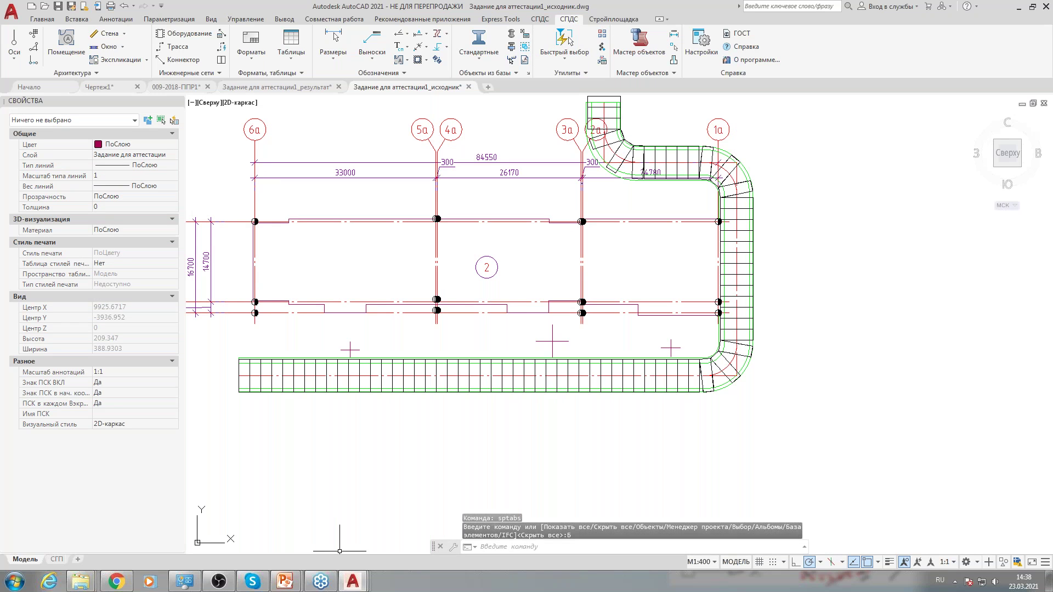
pyautogui.press('Return')
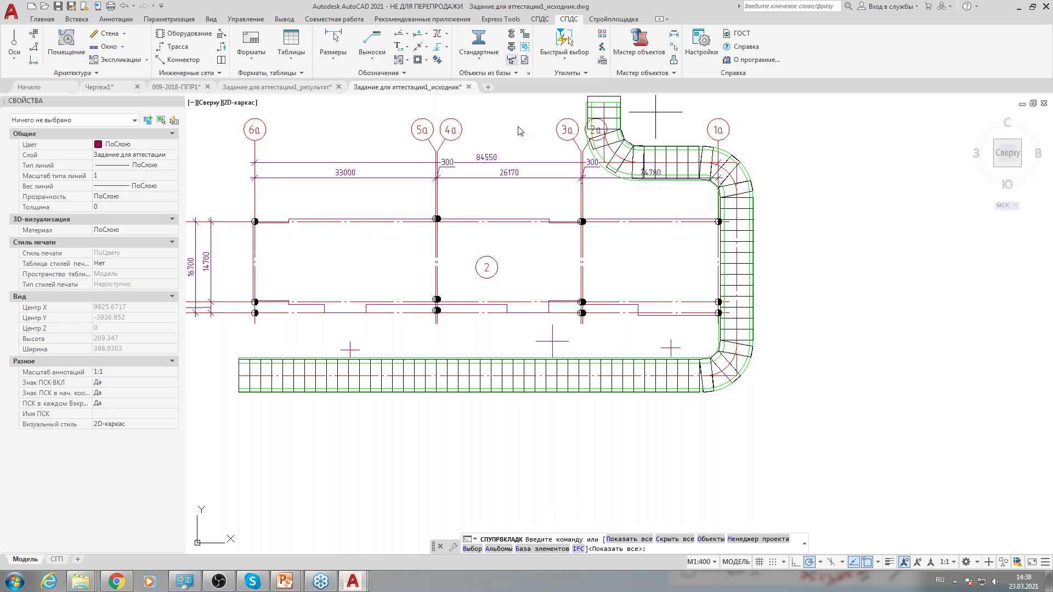
pyautogui.click(548, 549)
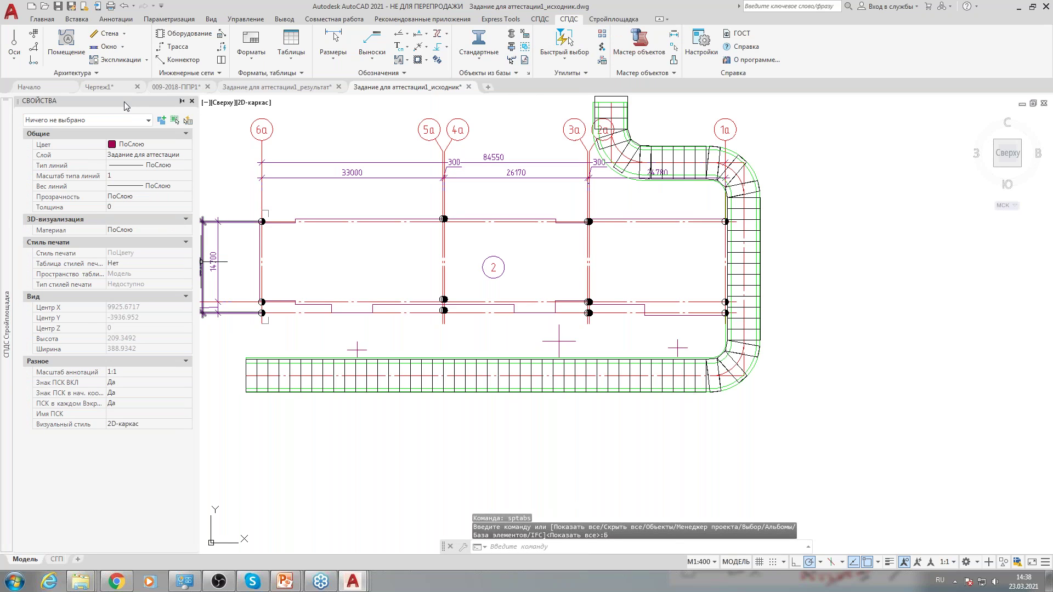
pyautogui.moveTo(8, 225)
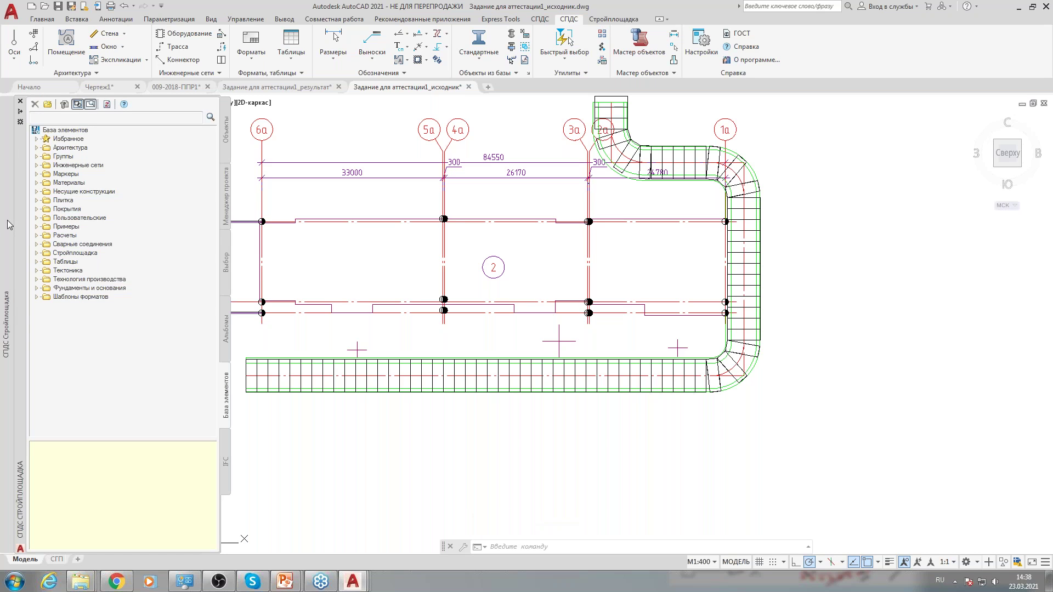
pyautogui.click(36, 253)
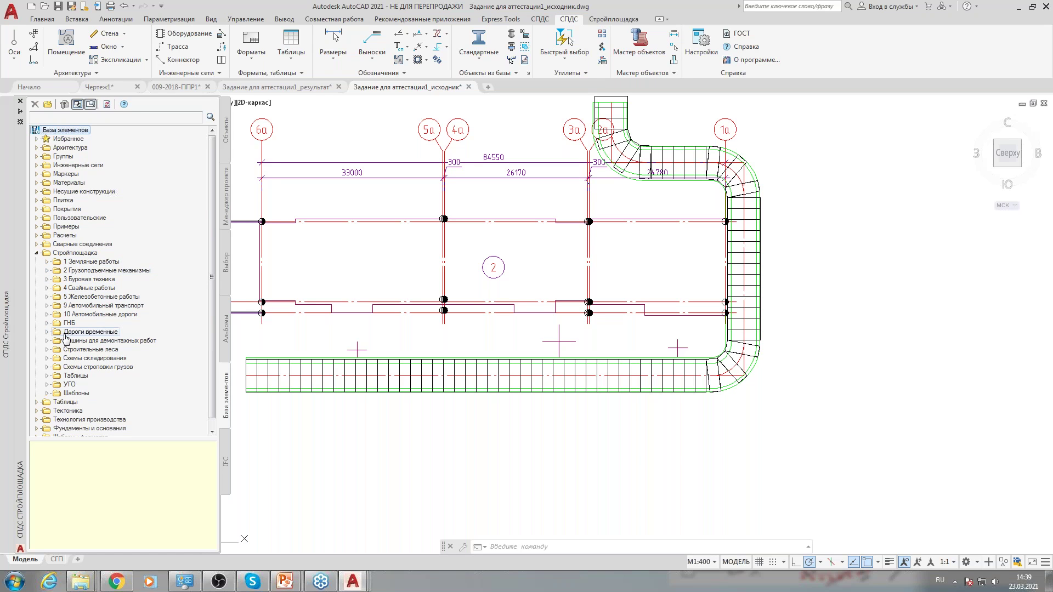
pyautogui.click(47, 341)
pyautogui.click(47, 340)
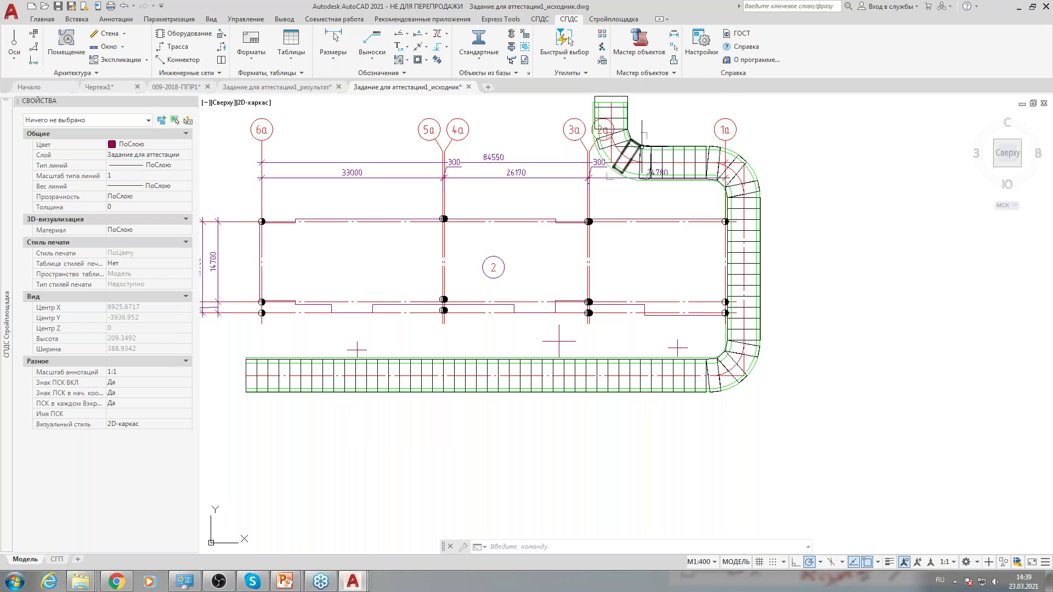
# Start lifting machinery selection (Подбор грузоподъемной техники), set the lifting height to 70 m and review the other filter parameters.
pyautogui.click(621, 21)
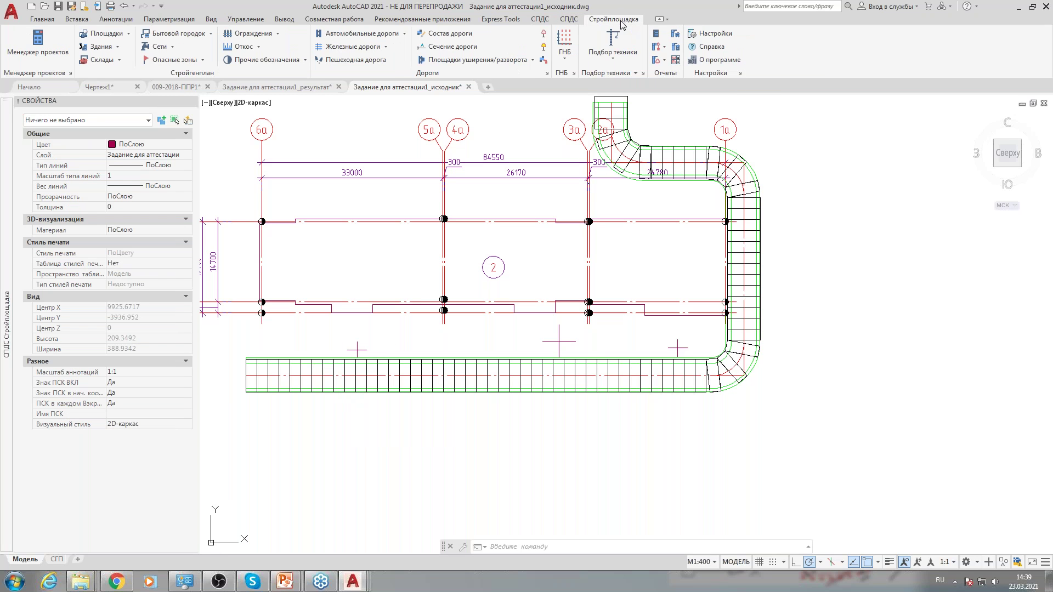
pyautogui.click(619, 62)
pyautogui.click(619, 88)
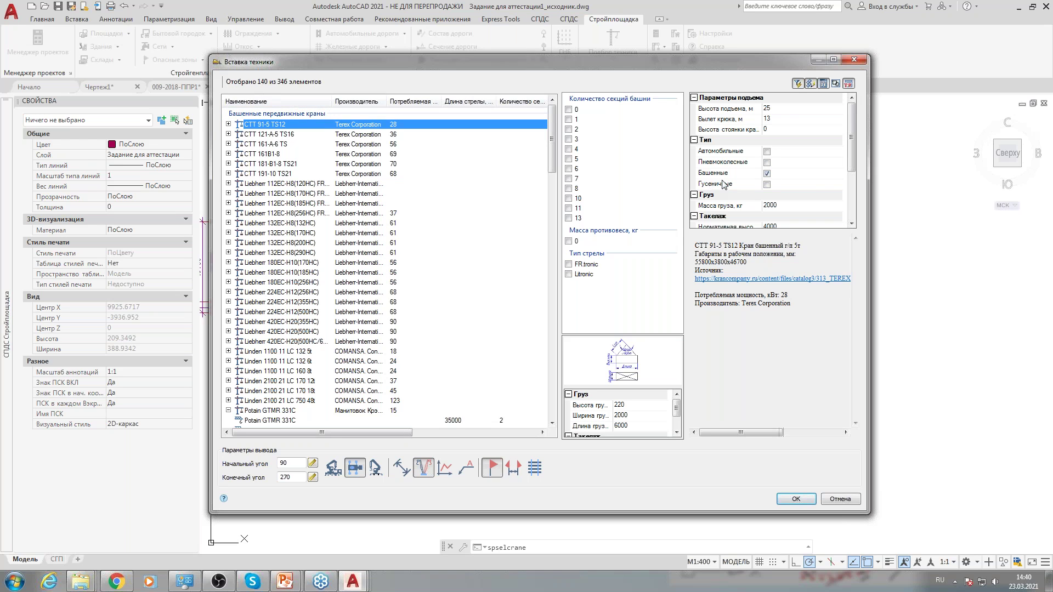
pyautogui.click(772, 110)
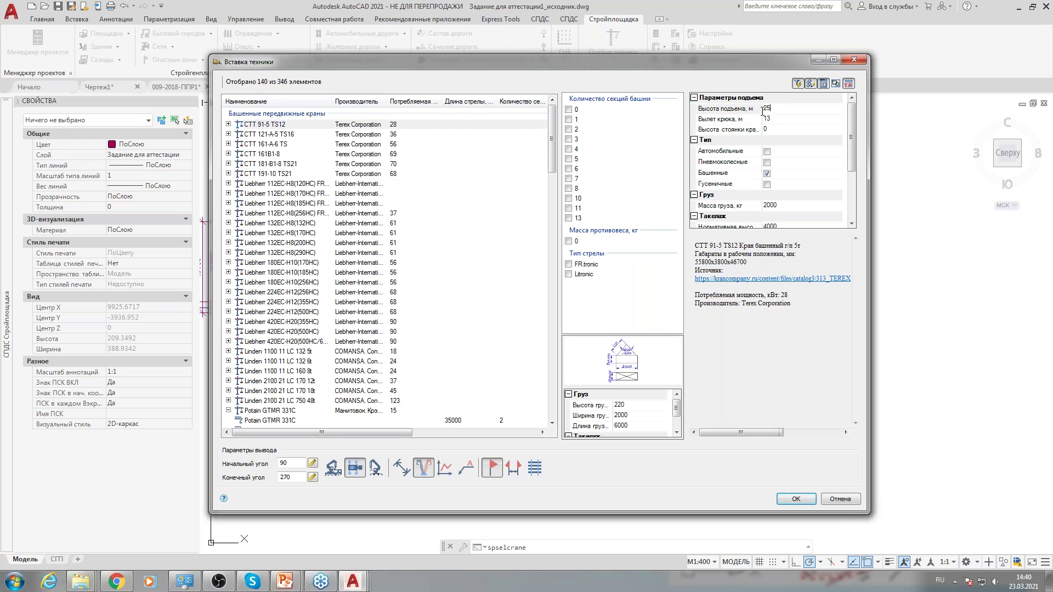
pyautogui.write('70')
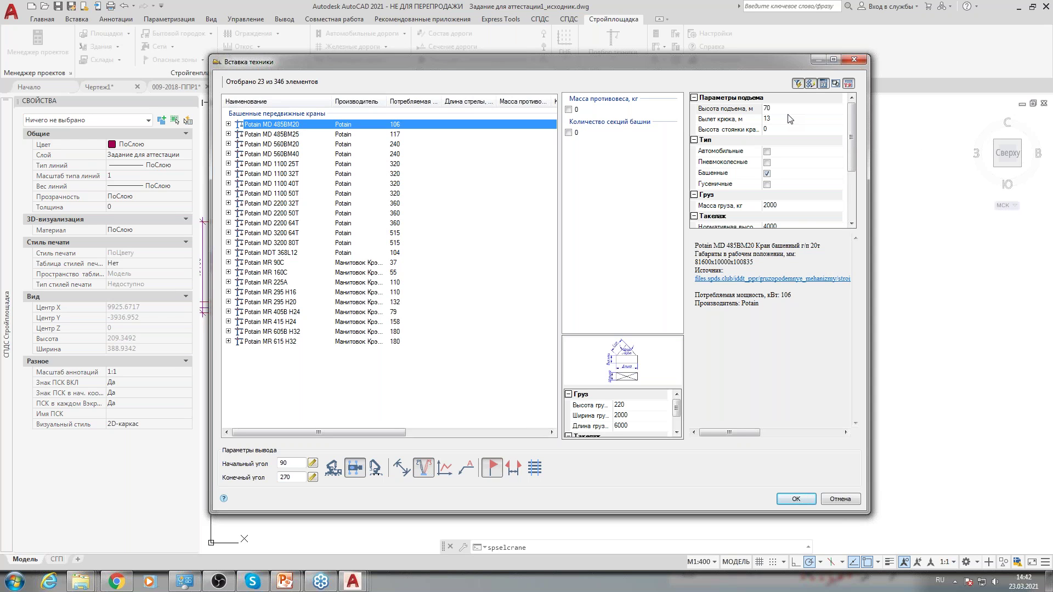
pyautogui.click(778, 129)
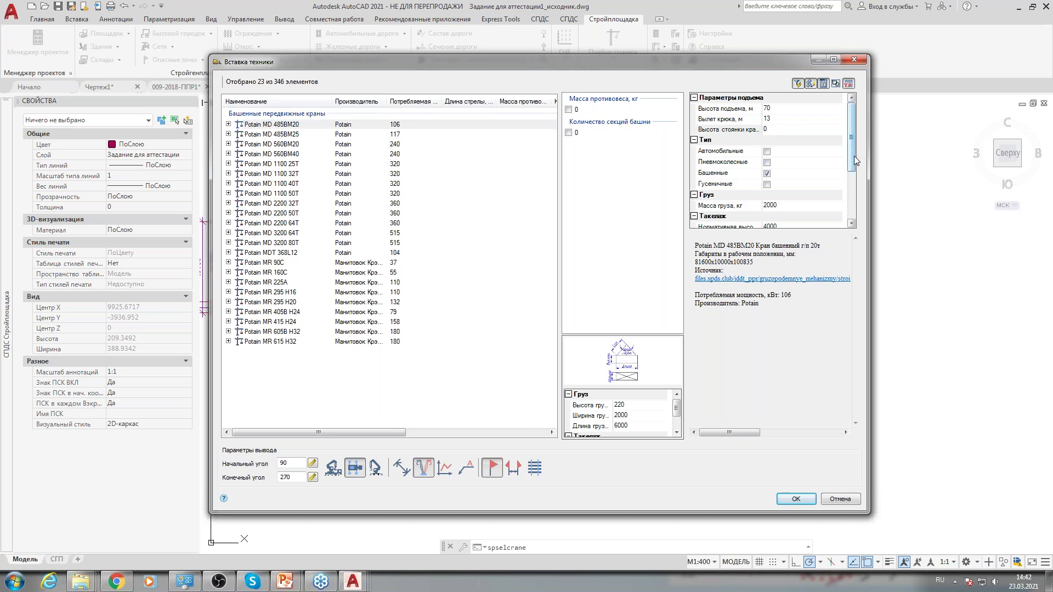
pyautogui.scroll(-3, 853, 155)
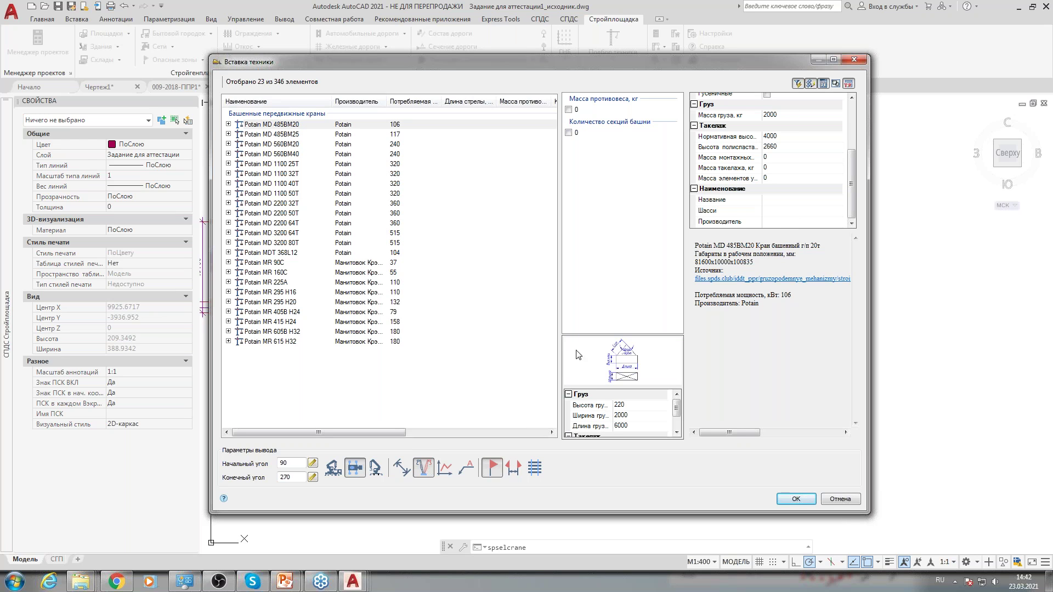
# Expand the Potain MD 1100 32T tower crane and choose its variant with the 40000 mm boom.
pyautogui.click(228, 174)
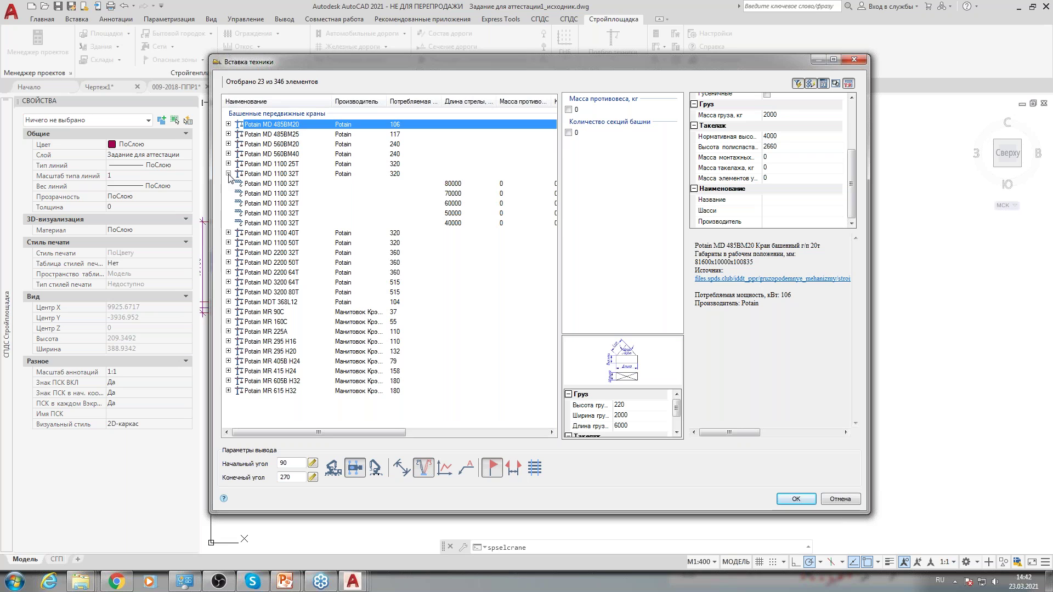
pyautogui.click(267, 224)
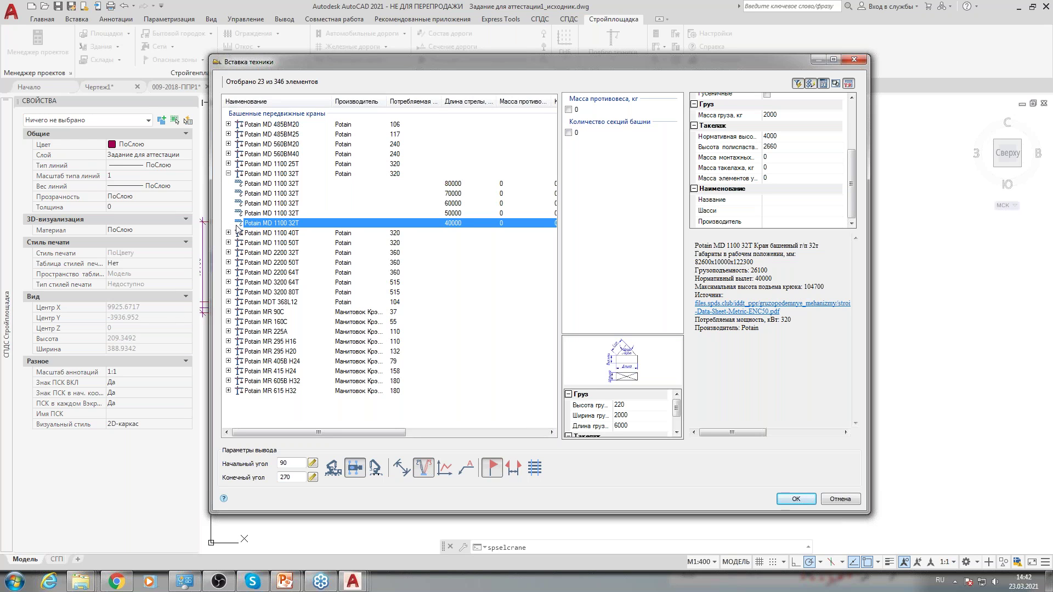
pyautogui.click(257, 136)
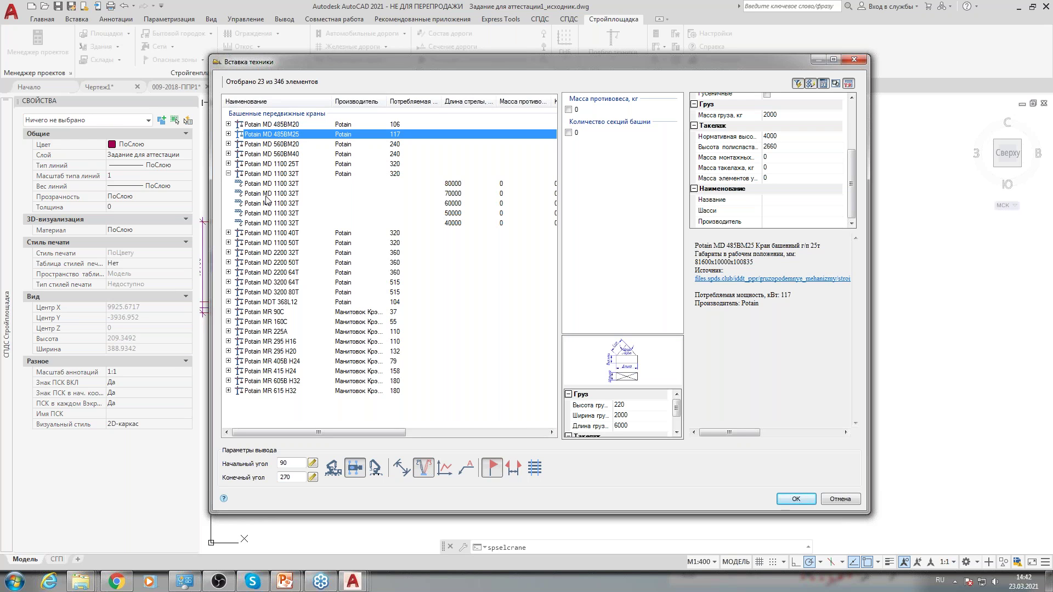
pyautogui.click(266, 186)
pyautogui.click(261, 223)
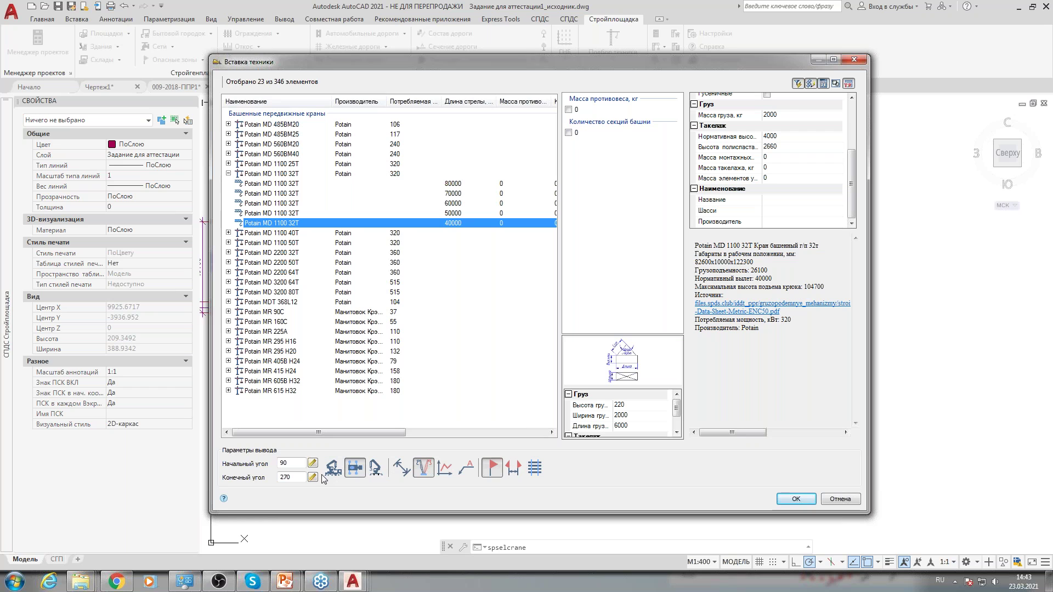
# Set the crane's start angle to 280 and end angle to 140, include the load capacity chart and leader callout, and accept the selection.
pyautogui.click(302, 465)
pyautogui.press('Tab')
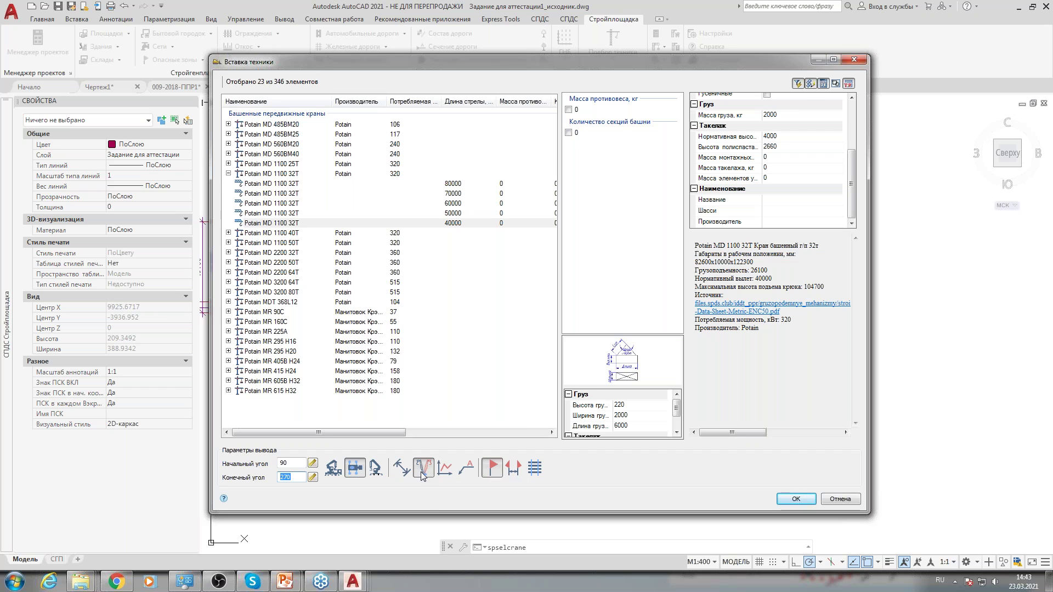
pyautogui.doubleClick(282, 463)
pyautogui.write('28')
pyautogui.doubleClick(294, 477)
pyautogui.write('140')
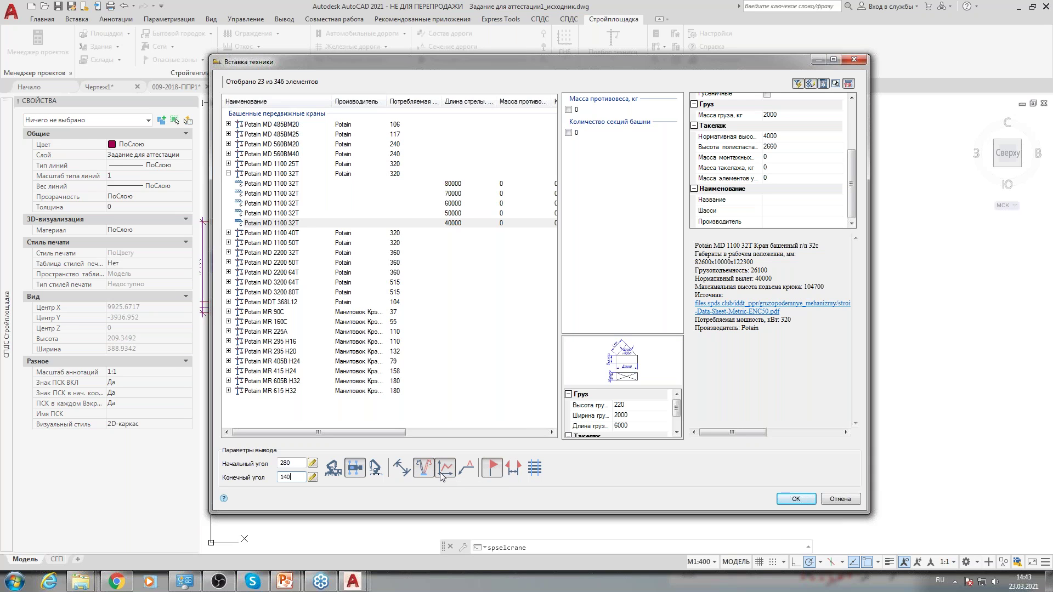
pyautogui.click(470, 469)
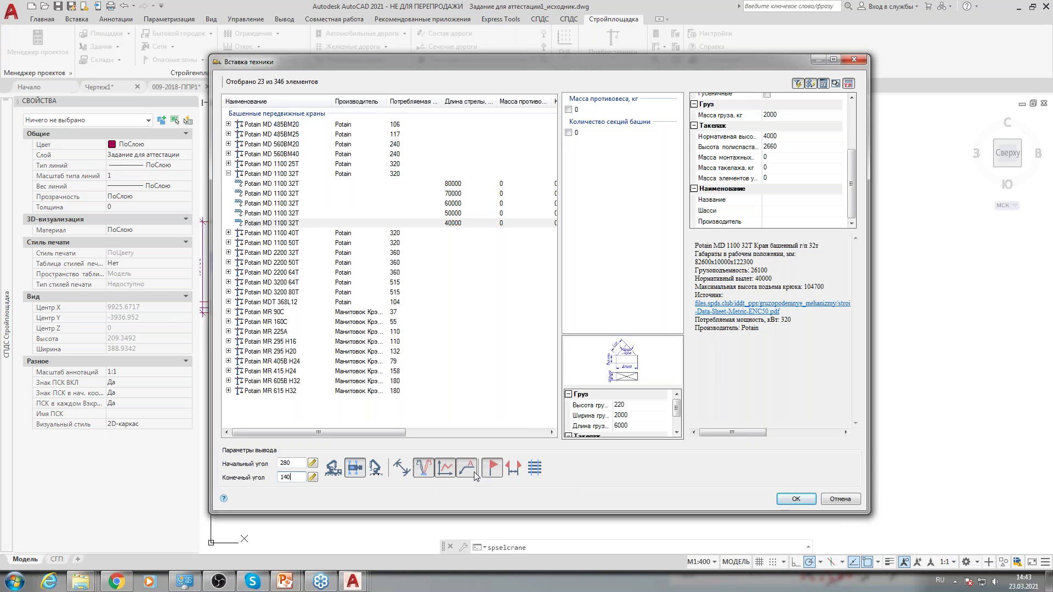
pyautogui.click(510, 474)
pyautogui.click(800, 504)
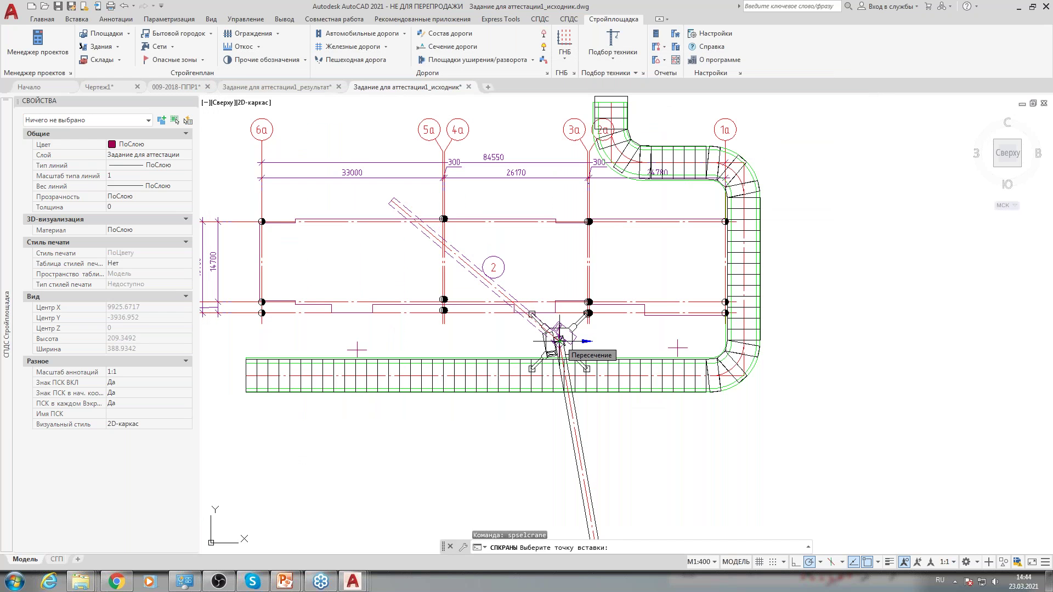
# Insert the crane at the centre of the large cross mark between the building and the lower road, directed straight up toward the building.
pyautogui.scroll(10, 558, 341)
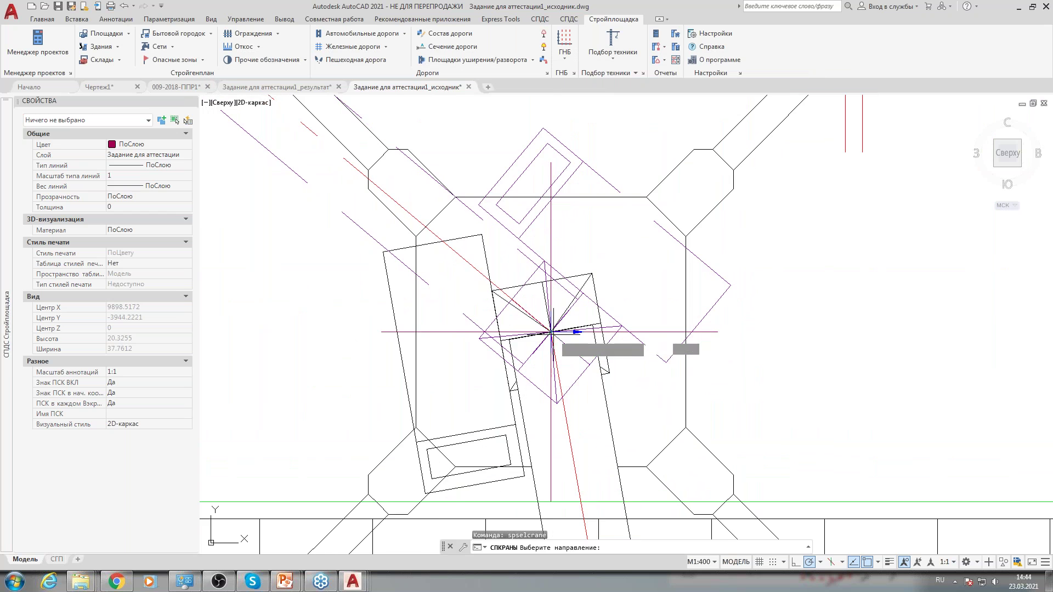
pyautogui.scroll(-10, 550, 331)
pyautogui.click(565, 341)
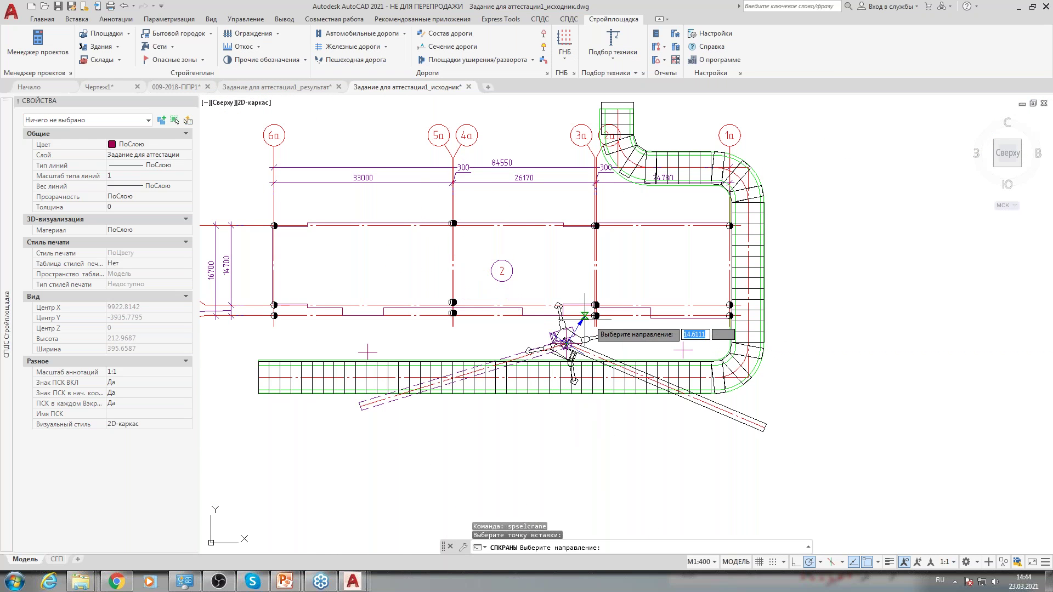
pyautogui.click(586, 357)
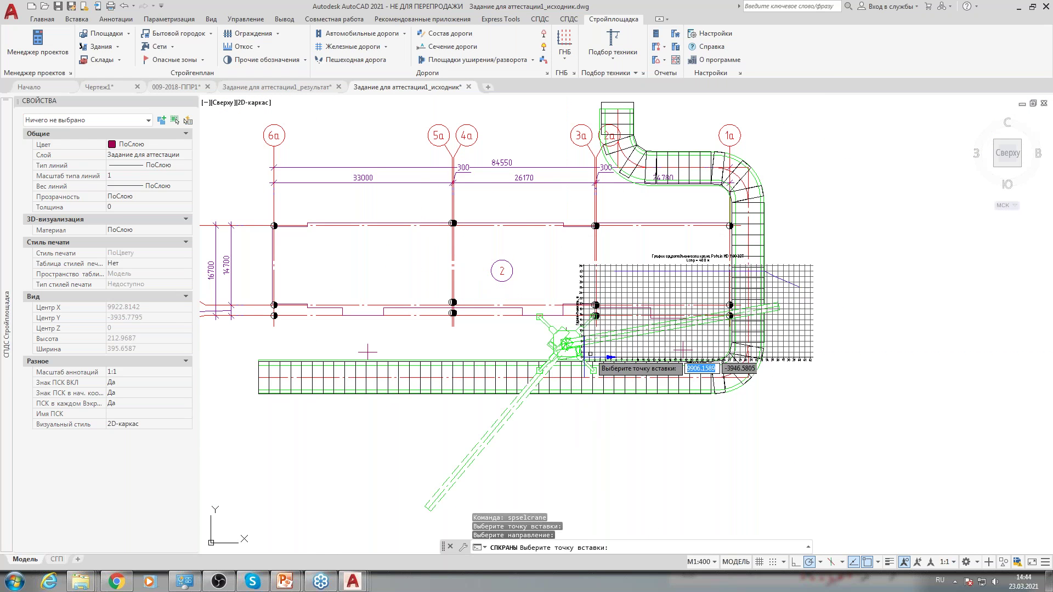
# Place the crane's load capacity chart in the empty area above and to the right of the road, and examine it.
pyautogui.scroll(-5, 712, 428)
pyautogui.moveTo(729, 433); pyautogui.dragTo(616, 341, button='middle')
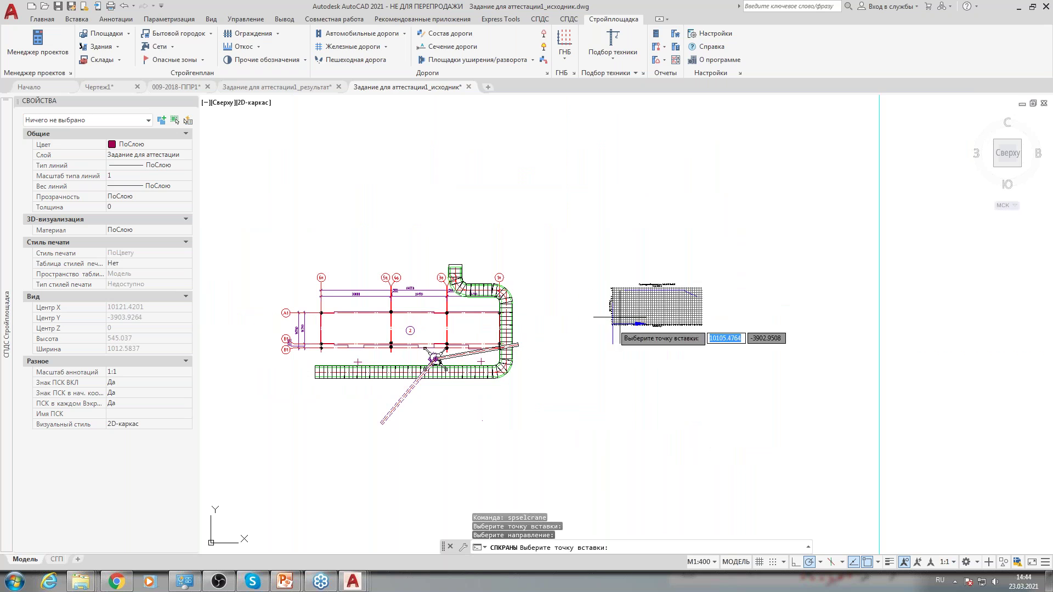
pyautogui.click(719, 204)
pyautogui.scroll(3, 748, 207)
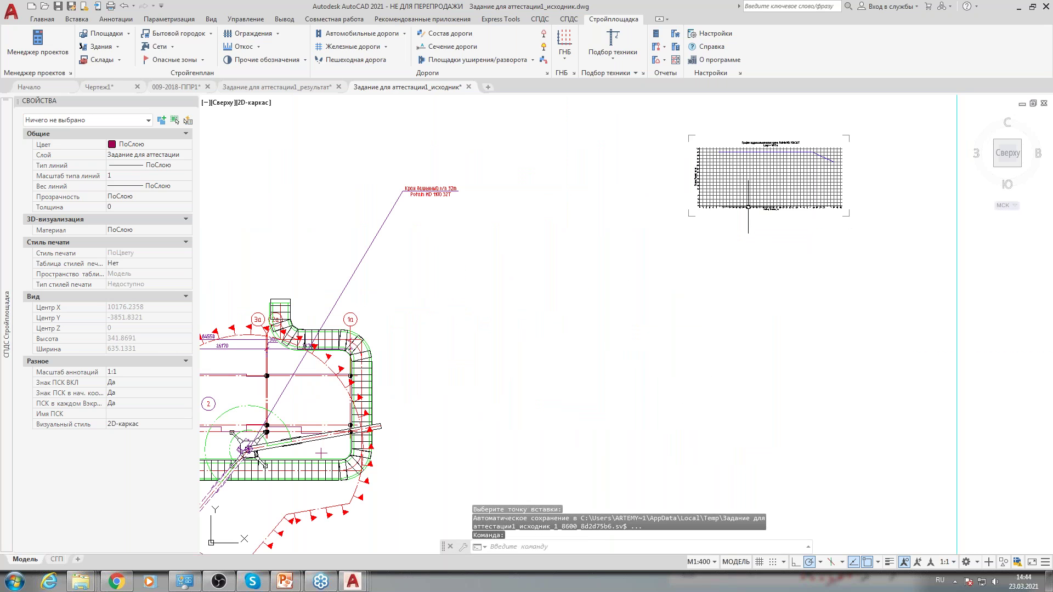
pyautogui.moveTo(747, 207)
pyautogui.mouseDown(button='middle')
pyautogui.moveTo(722, 230)
pyautogui.moveTo(473, 321)
pyautogui.mouseUp(button='middle')
pyautogui.scroll(8, 473, 320)
pyautogui.scroll(-2, 473, 320)
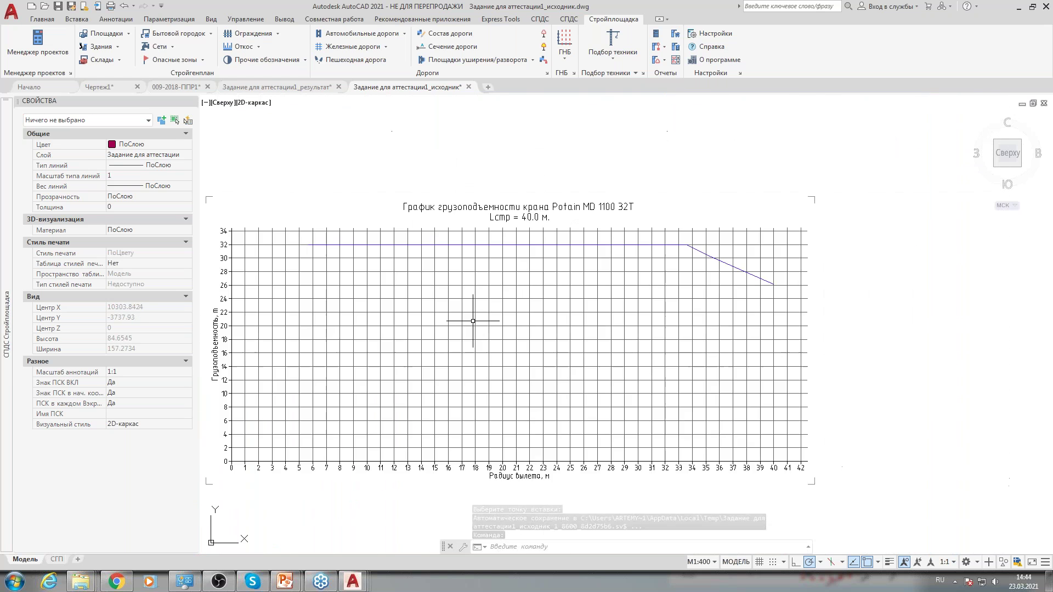
pyautogui.scroll(2, 510, 286)
pyautogui.scroll(-2, 616, 197)
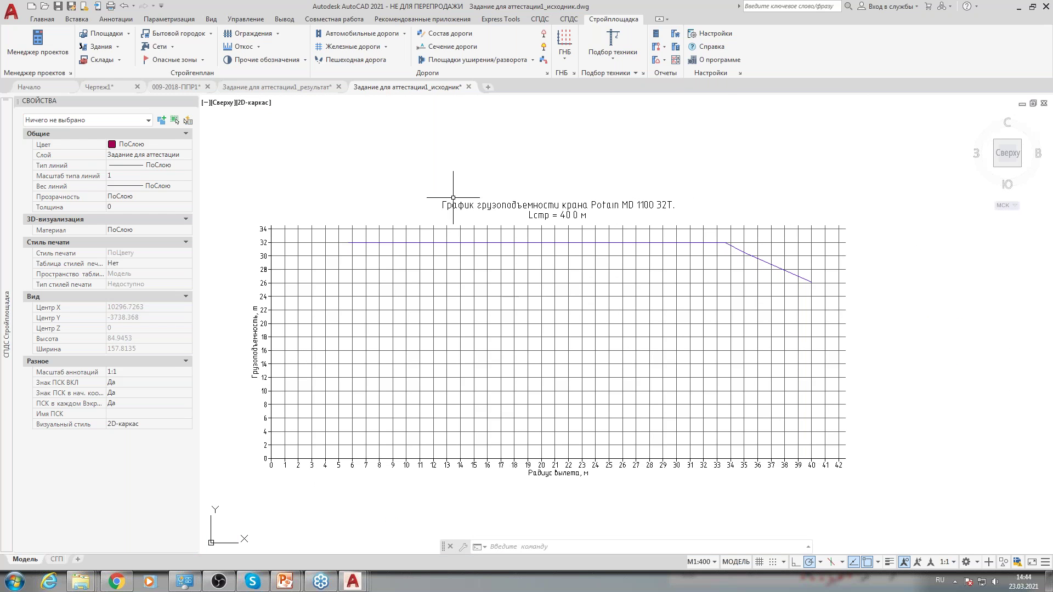
# Move the load (Груз) outward along the crane's solid boom to near its tip, over the right-hand road segment.
pyautogui.scroll(-10, 493, 395)
pyautogui.scroll(3, 536, 340)
pyautogui.moveTo(536, 340)
pyautogui.mouseDown(button='middle')
pyautogui.moveTo(530, 355)
pyautogui.moveTo(485, 359)
pyautogui.mouseUp(button='middle')
pyautogui.scroll(6, 515, 329)
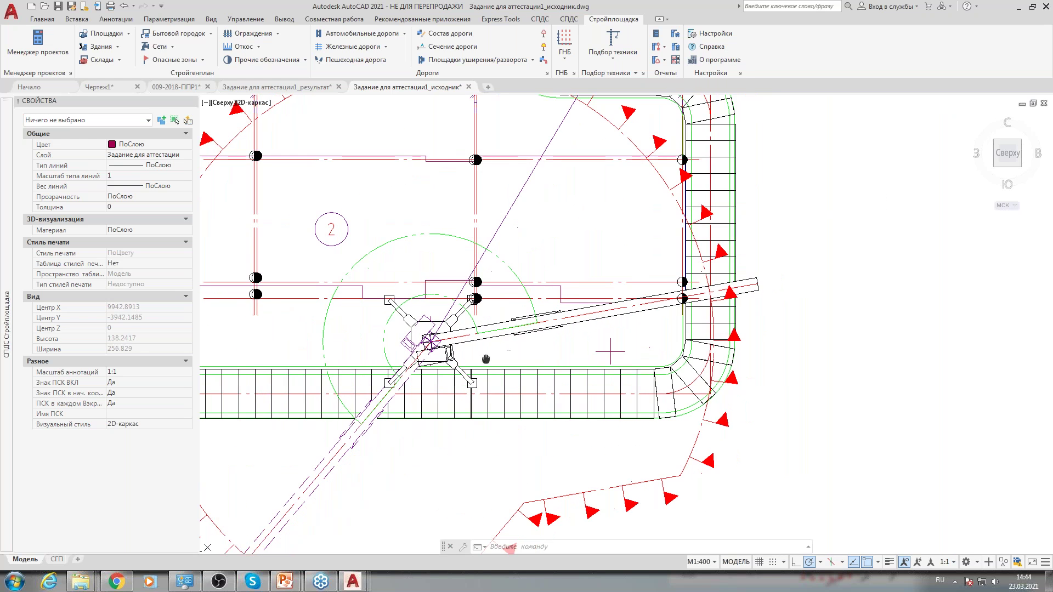
pyautogui.scroll(2, 493, 345)
pyautogui.click(524, 306)
pyautogui.scroll(-2, 524, 304)
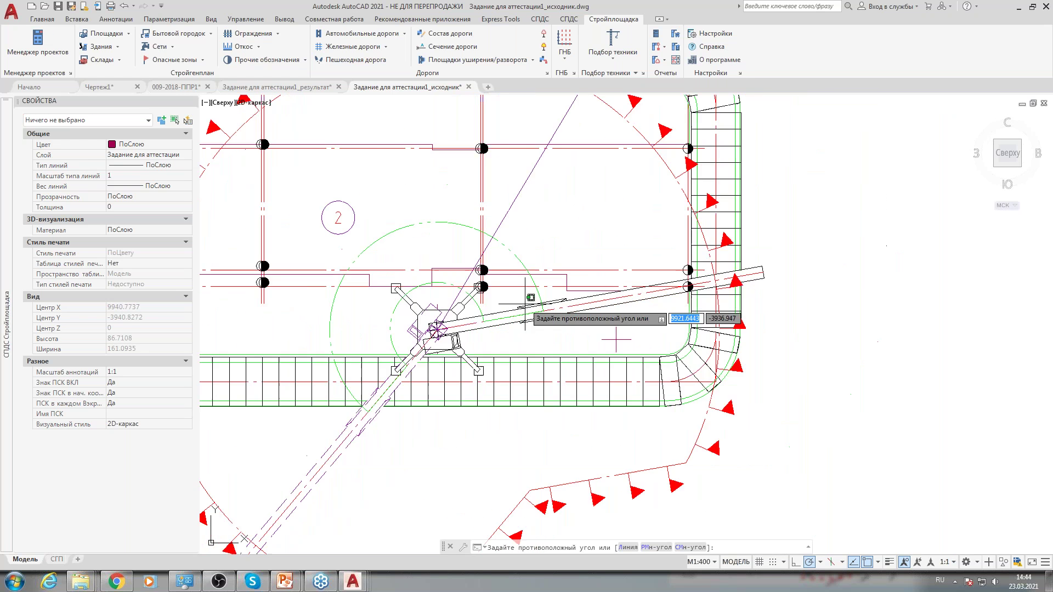
pyautogui.scroll(-4, 525, 306)
pyautogui.click(525, 305)
pyautogui.scroll(5, 526, 306)
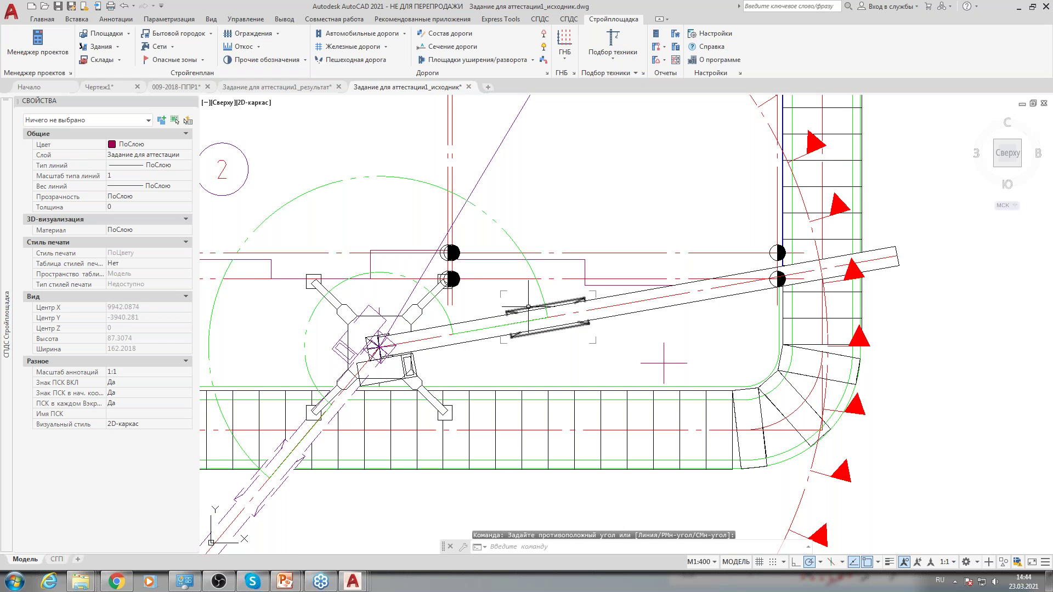
pyautogui.click(528, 306)
pyautogui.scroll(-2, 497, 317)
pyautogui.moveTo(602, 352); pyautogui.dragTo(606, 348, button='middle')
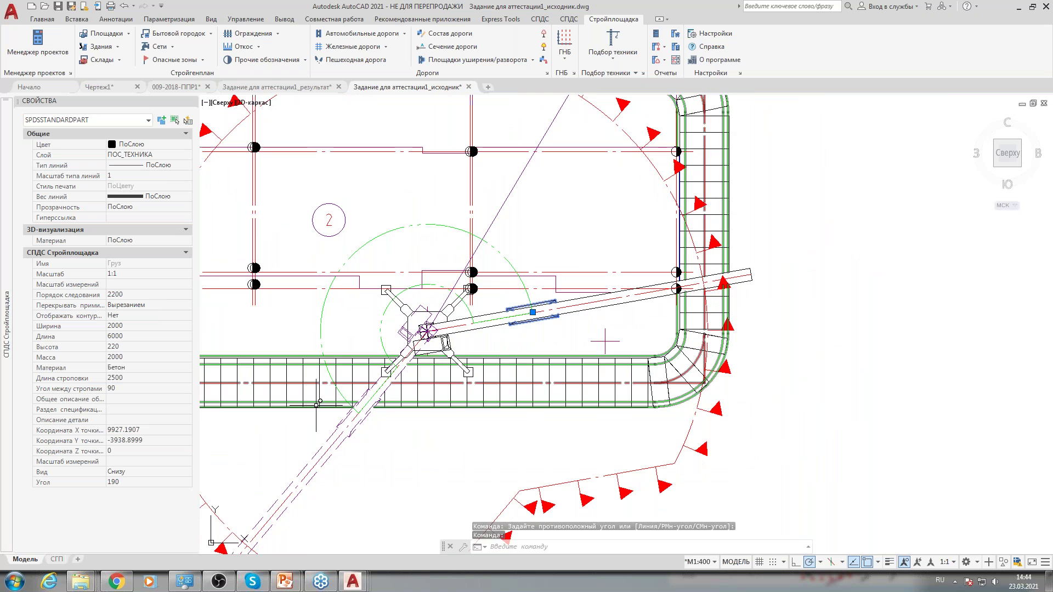
pyautogui.scroll(-4, 463, 373)
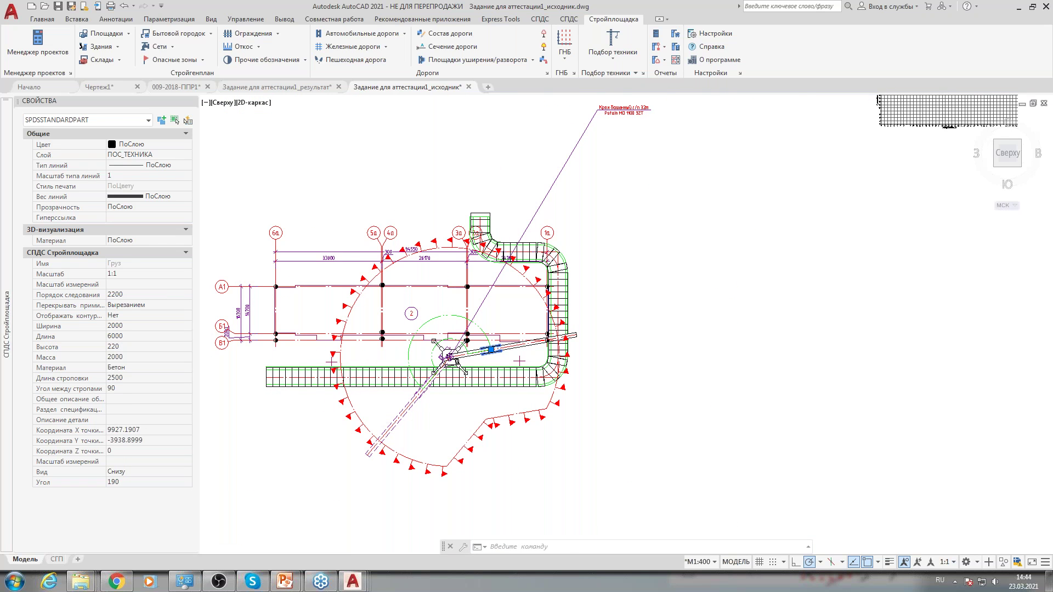
pyautogui.scroll(4, 463, 398)
pyautogui.click(534, 270)
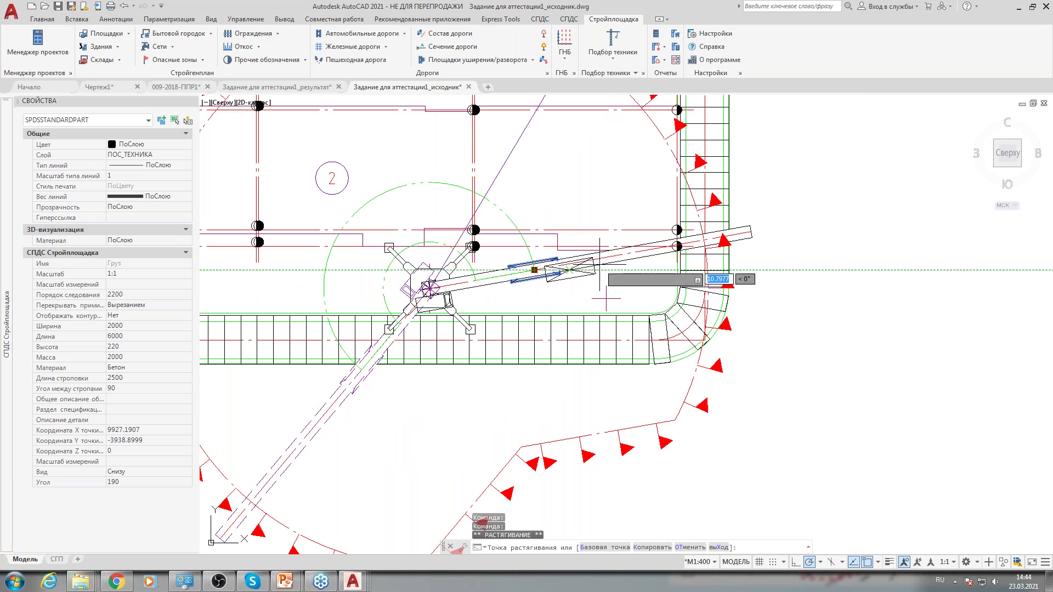
pyautogui.click(702, 240)
pyautogui.scroll(-5, 699, 239)
pyautogui.scroll(3, 440, 310)
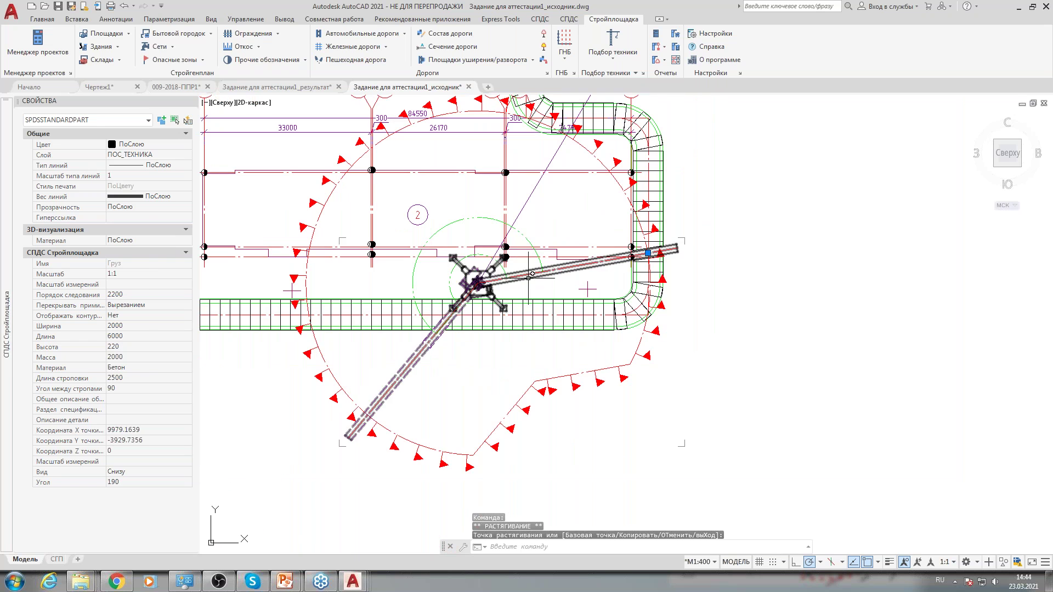
# Move the load on the crane's dashed boom outward to near that boom's tip, below the lower road.
pyautogui.click(477, 283)
pyautogui.click(543, 272)
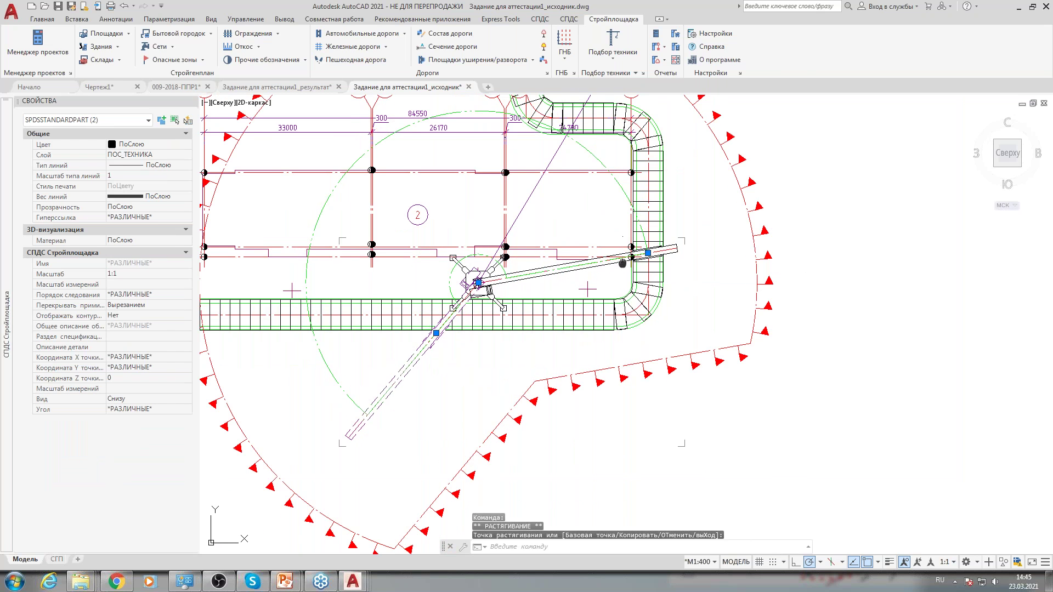
pyautogui.scroll(3, 493, 299)
pyautogui.scroll(2, 404, 361)
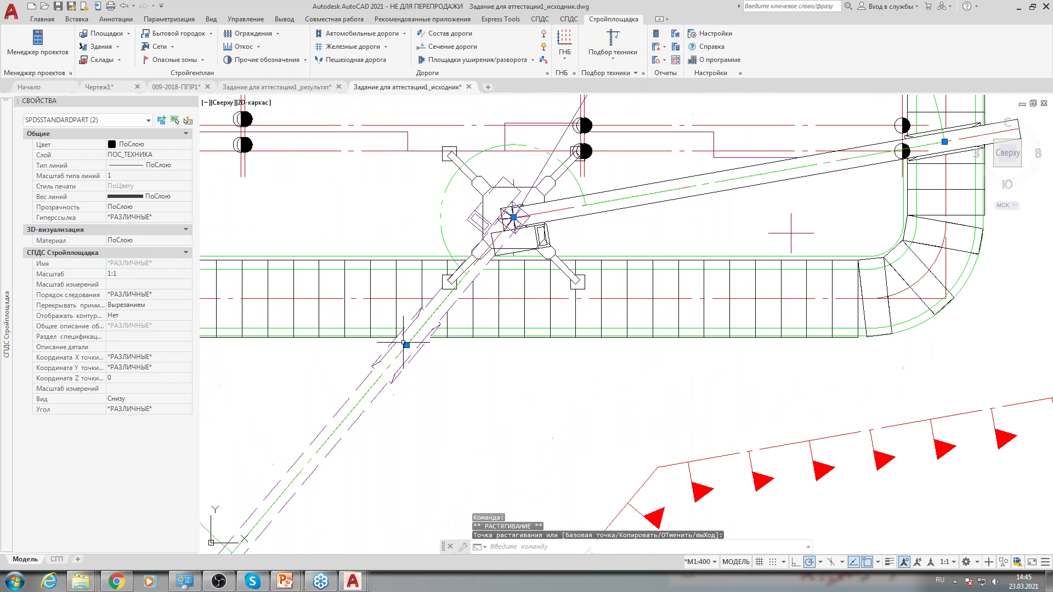
pyautogui.scroll(-8, 408, 341)
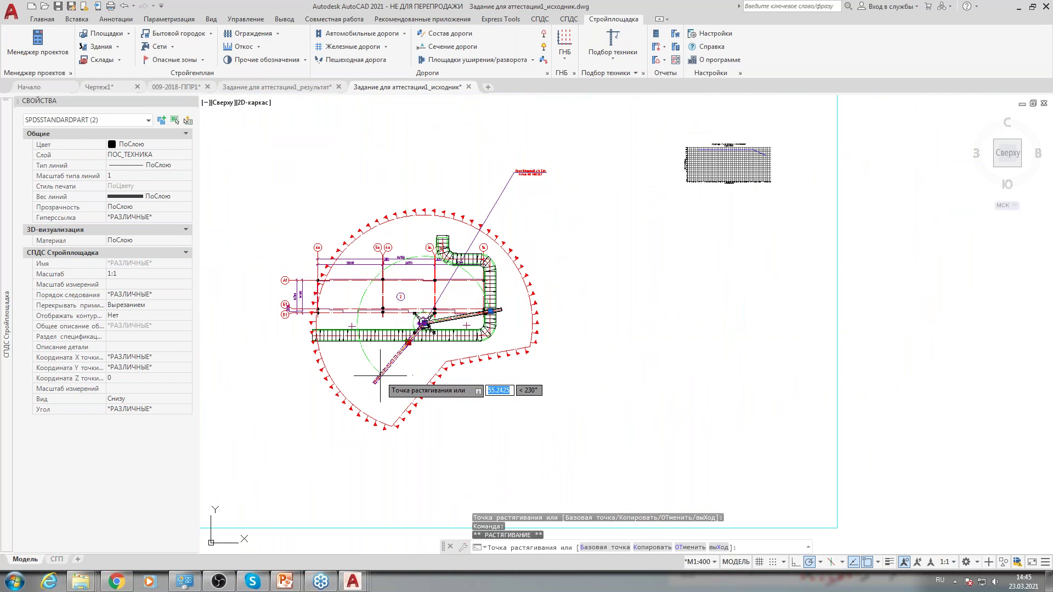
pyautogui.click(380, 375)
pyautogui.scroll(8, 380, 373)
pyautogui.scroll(-2, 465, 334)
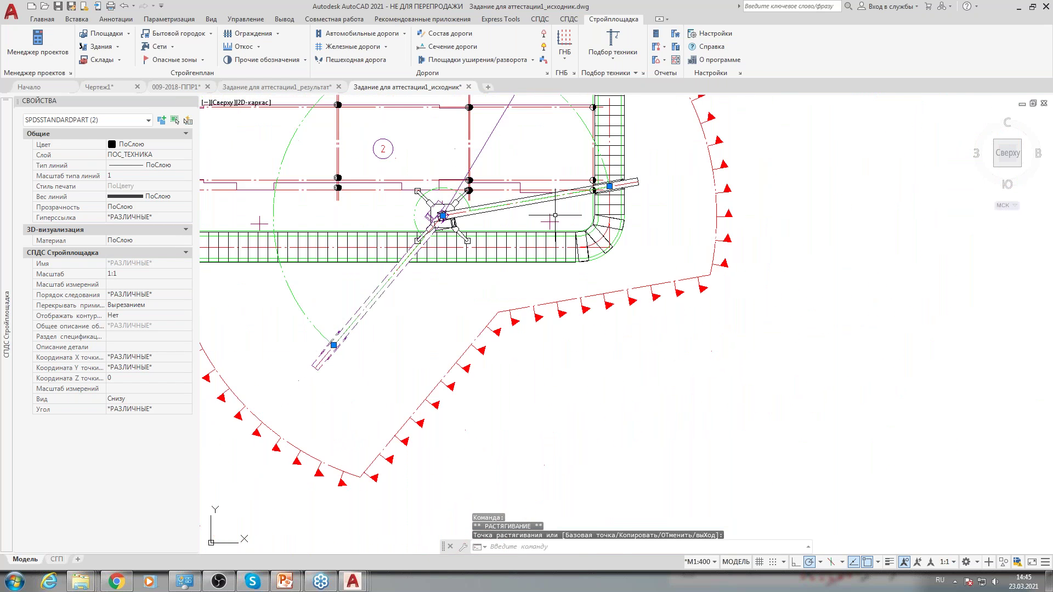
pyautogui.moveTo(551, 220)
pyautogui.mouseDown(button='middle')
pyautogui.moveTo(547, 274)
pyautogui.moveTo(561, 334)
pyautogui.mouseUp(button='middle')
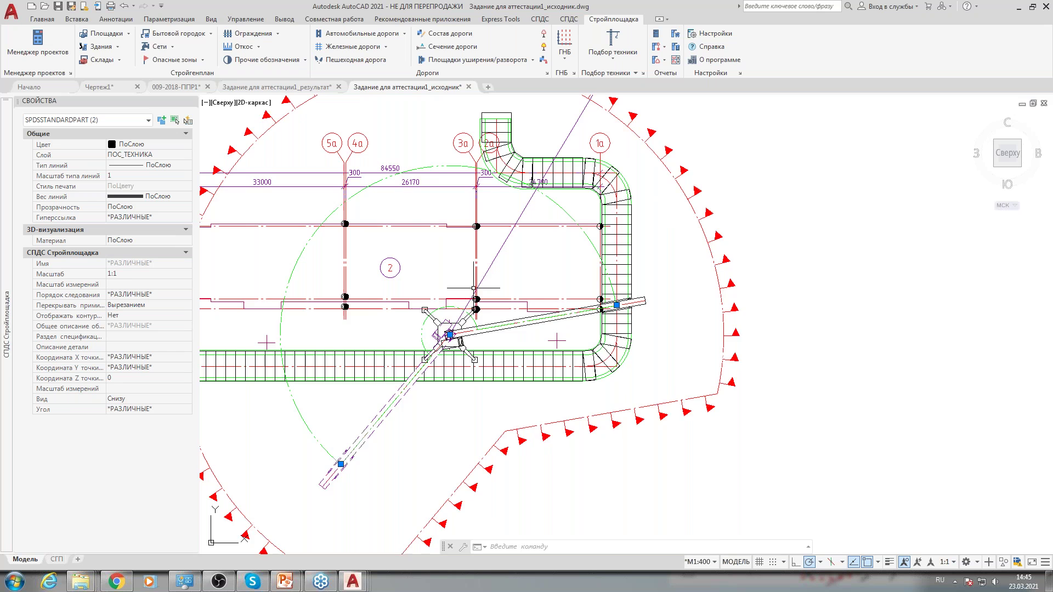
pyautogui.scroll(4, 389, 296)
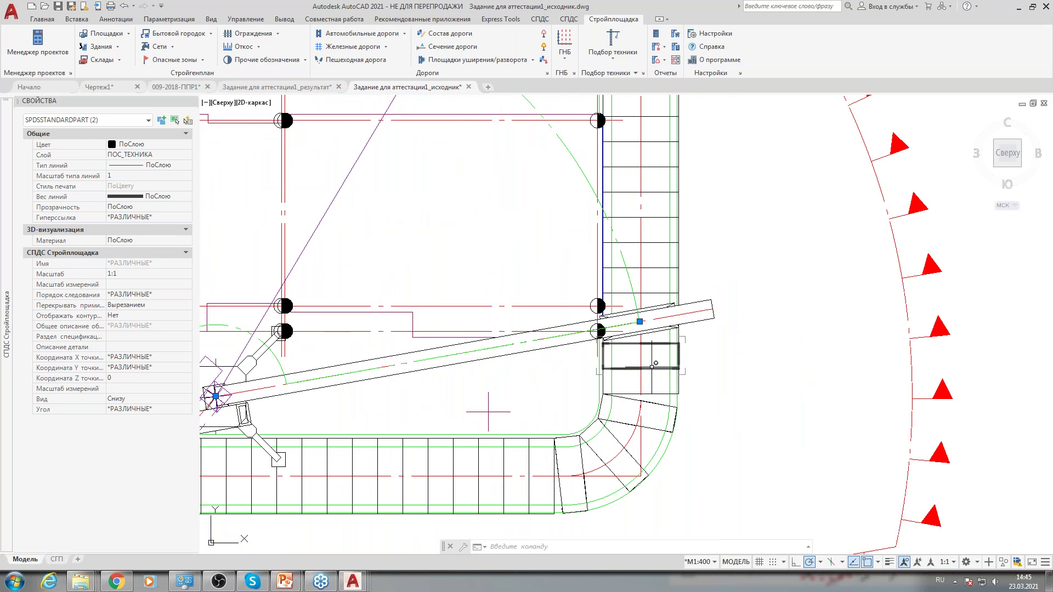
pyautogui.scroll(-5, 654, 357)
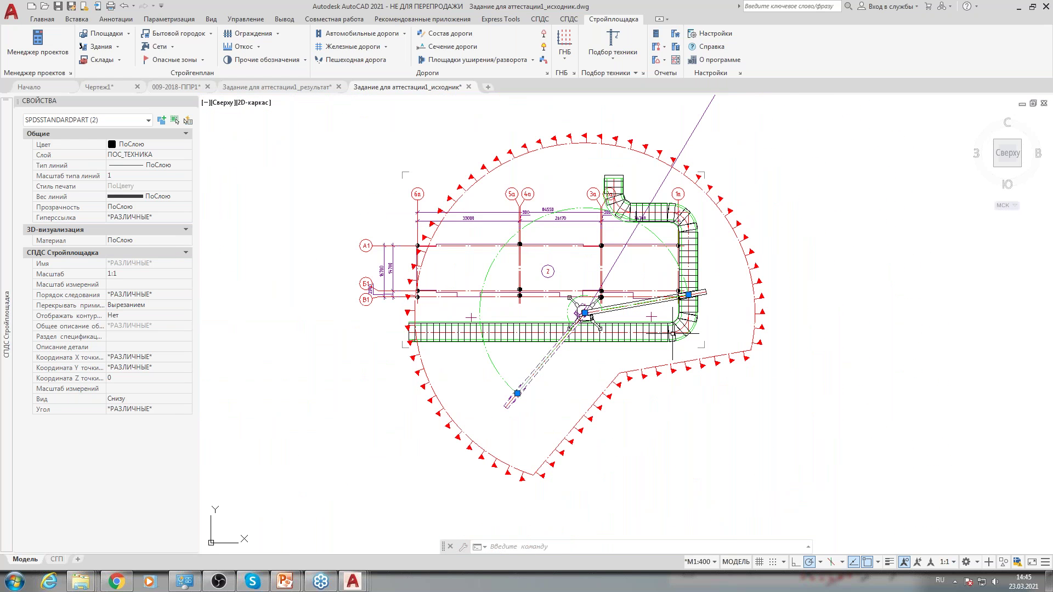
# Inspect the properties of the crane's danger zone boundary and review the crane's selection parameters.
pyautogui.press('Escape')
pyautogui.click(615, 378)
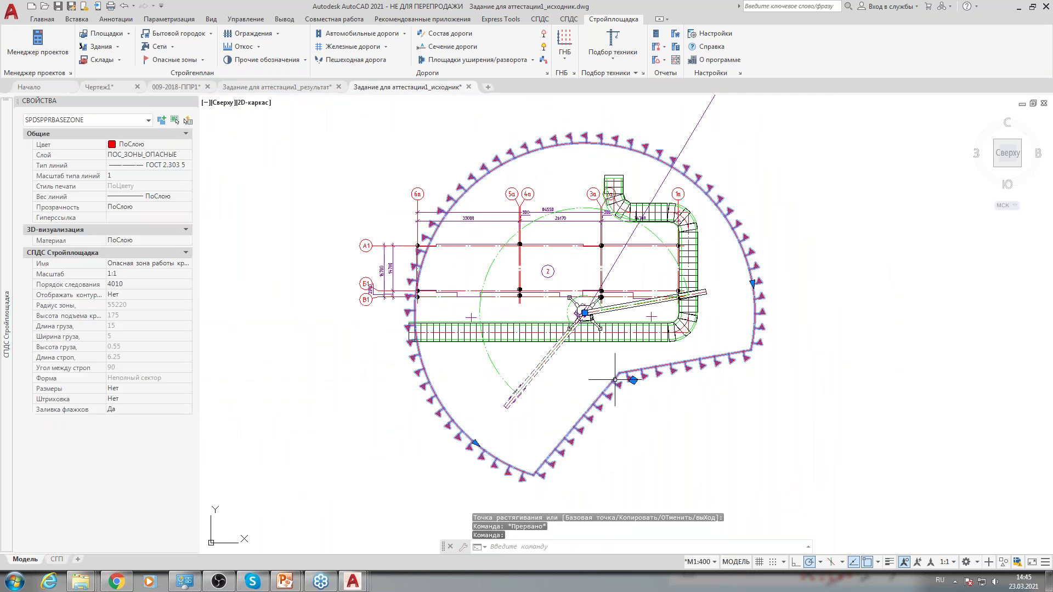
pyautogui.press('Escape')
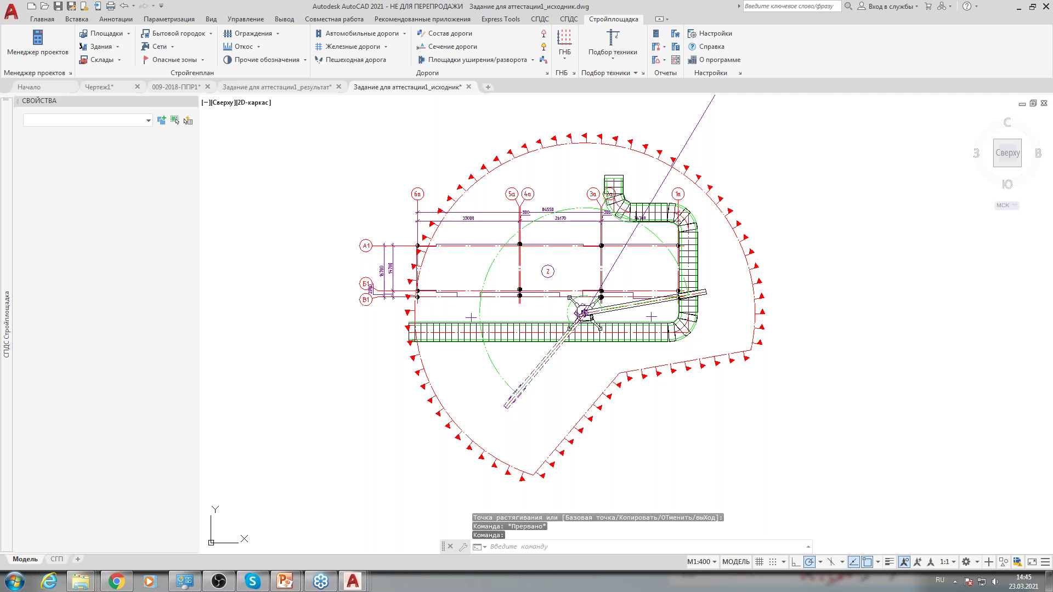
pyautogui.doubleClick(583, 312)
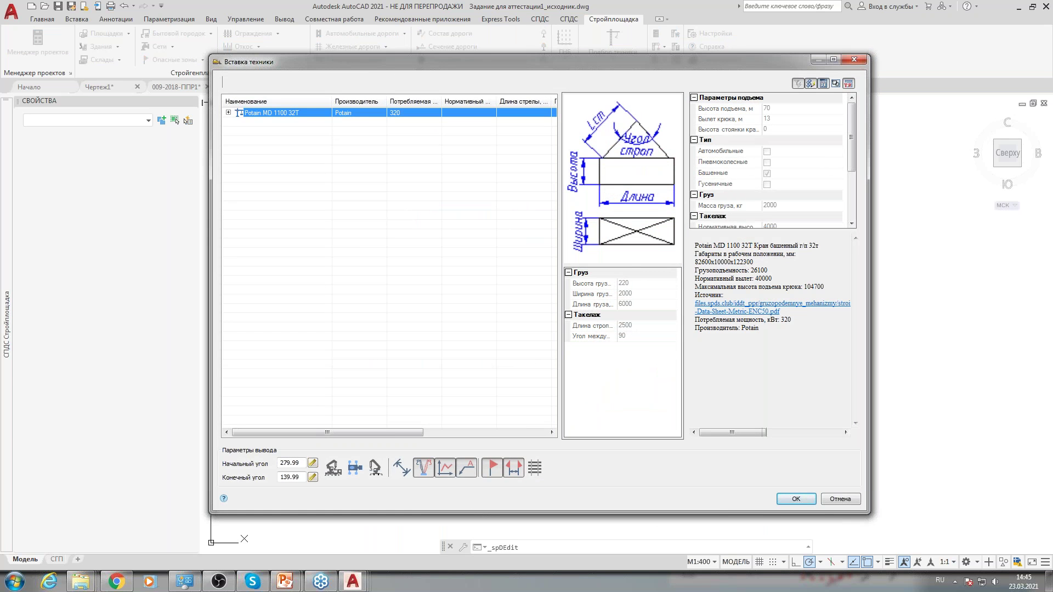
pyautogui.click(809, 500)
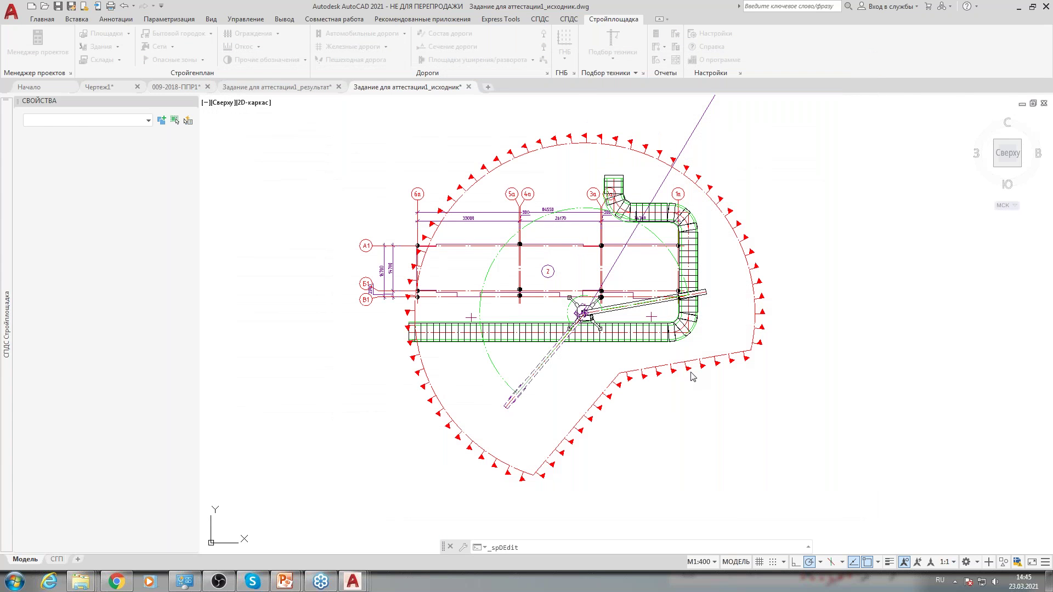
# Examine how the crane's working zone and danger zone cover the building, the roads and both boom positions.
pyautogui.scroll(5, 631, 307)
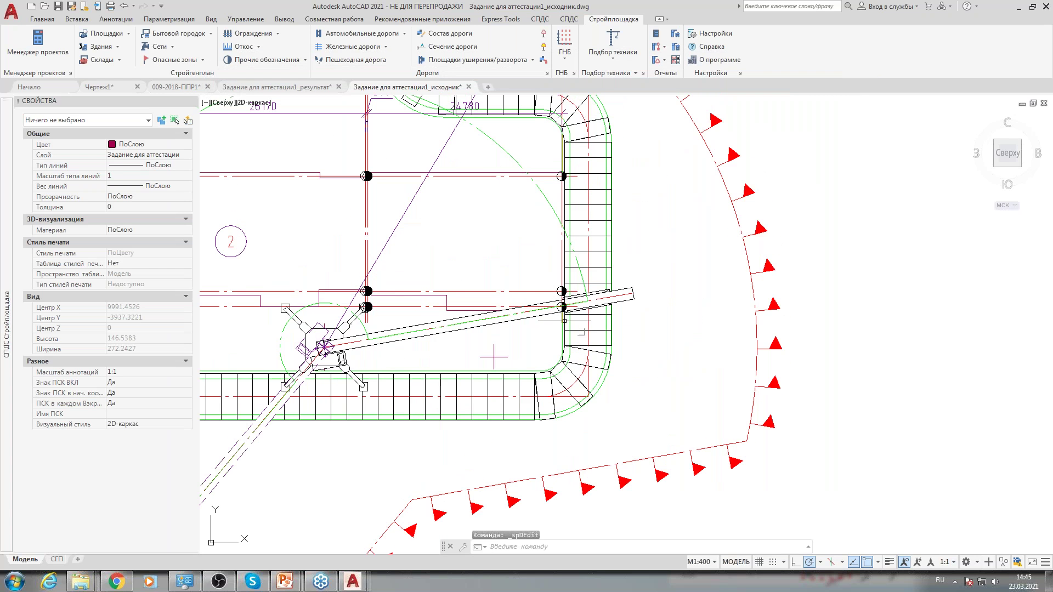
pyautogui.scroll(-2, 574, 326)
pyautogui.scroll(-3, 448, 122)
pyautogui.scroll(3, 400, 120)
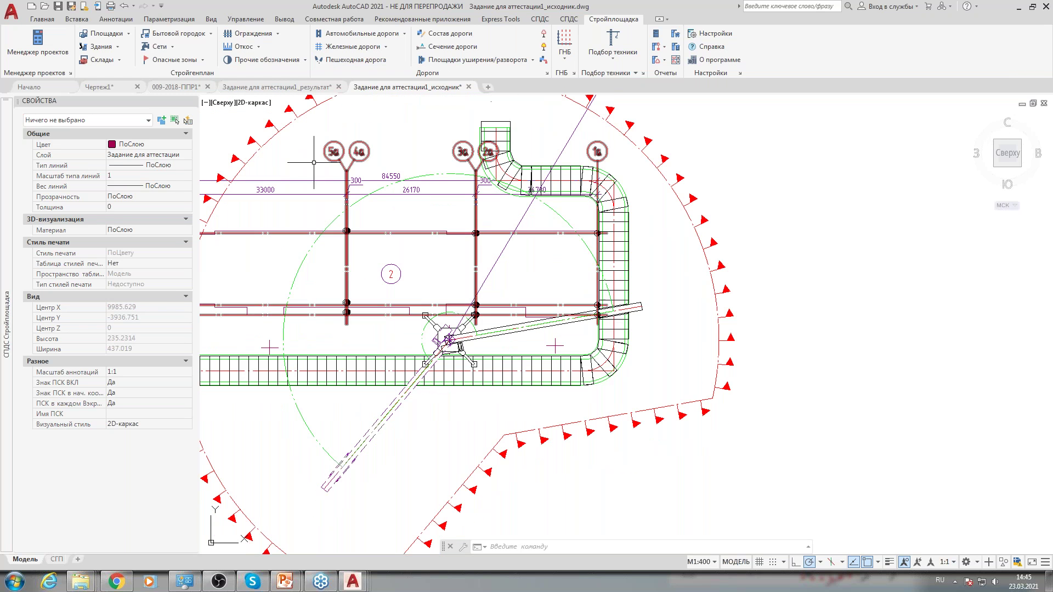
pyautogui.moveTo(379, 397); pyautogui.dragTo(465, 393, button='middle')
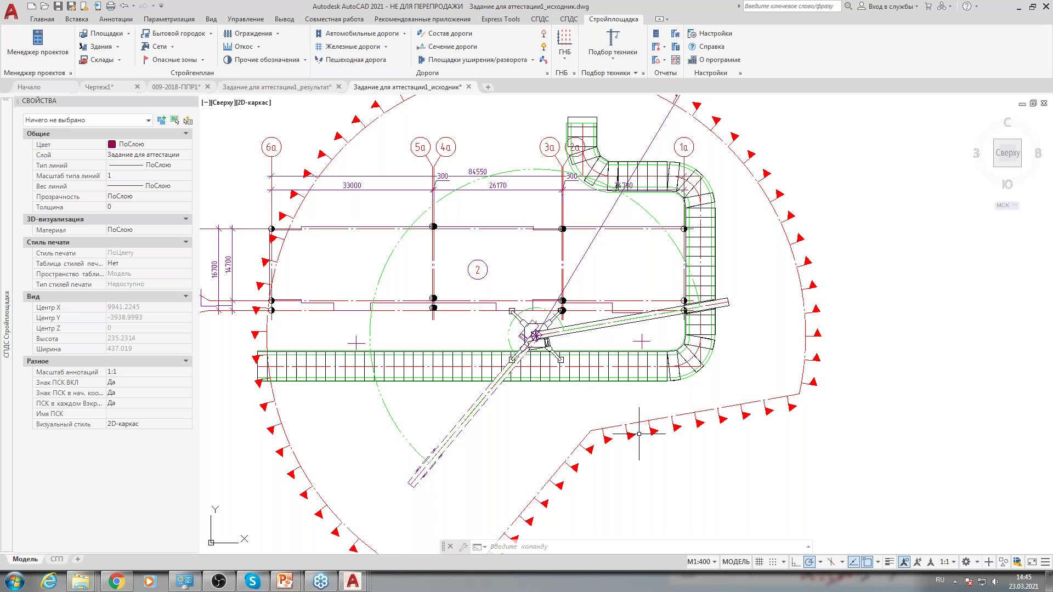
pyautogui.moveTo(660, 385); pyautogui.dragTo(614, 367, button='middle')
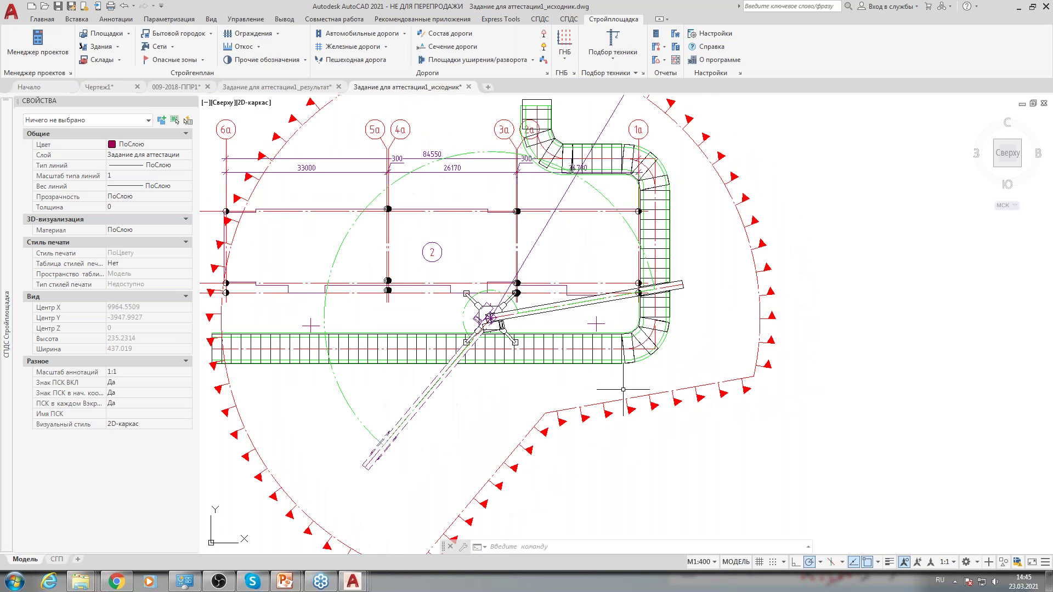
pyautogui.scroll(-2, 615, 366)
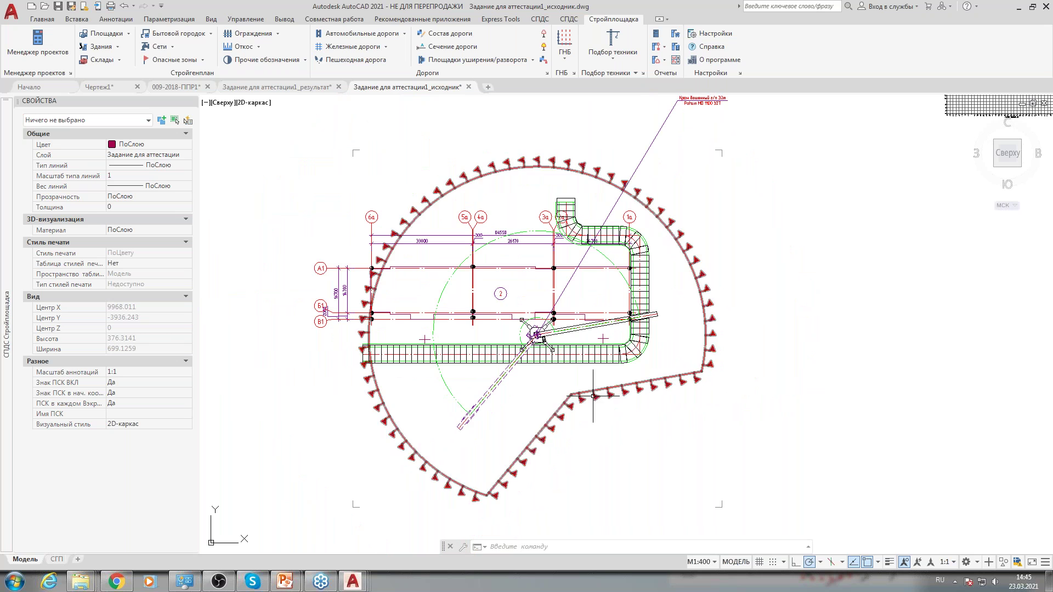
pyautogui.moveTo(590, 394); pyautogui.dragTo(552, 390, button='middle')
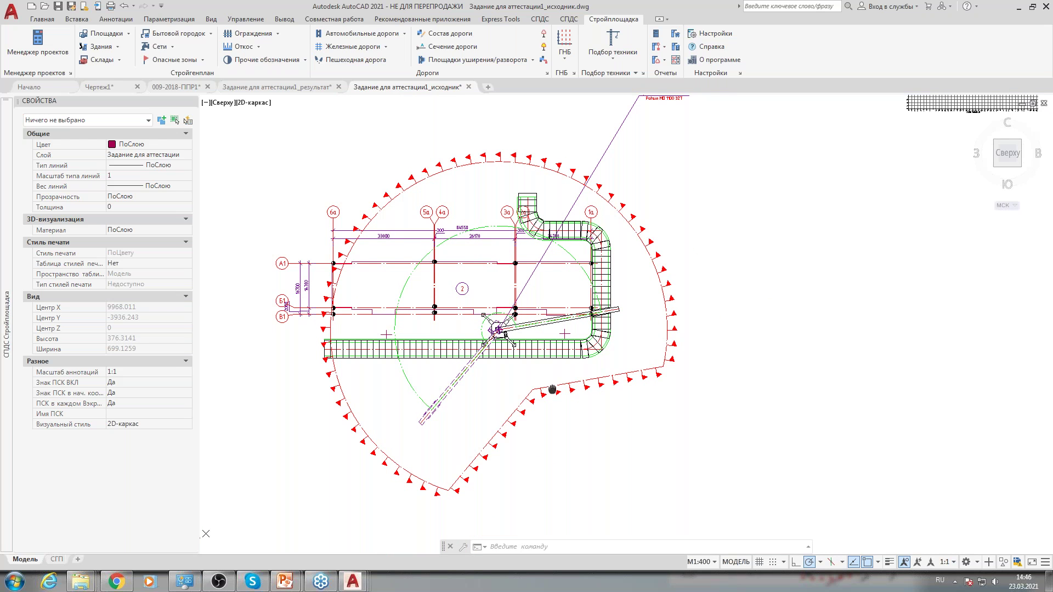
pyautogui.moveTo(552, 389); pyautogui.dragTo(549, 399, button='middle')
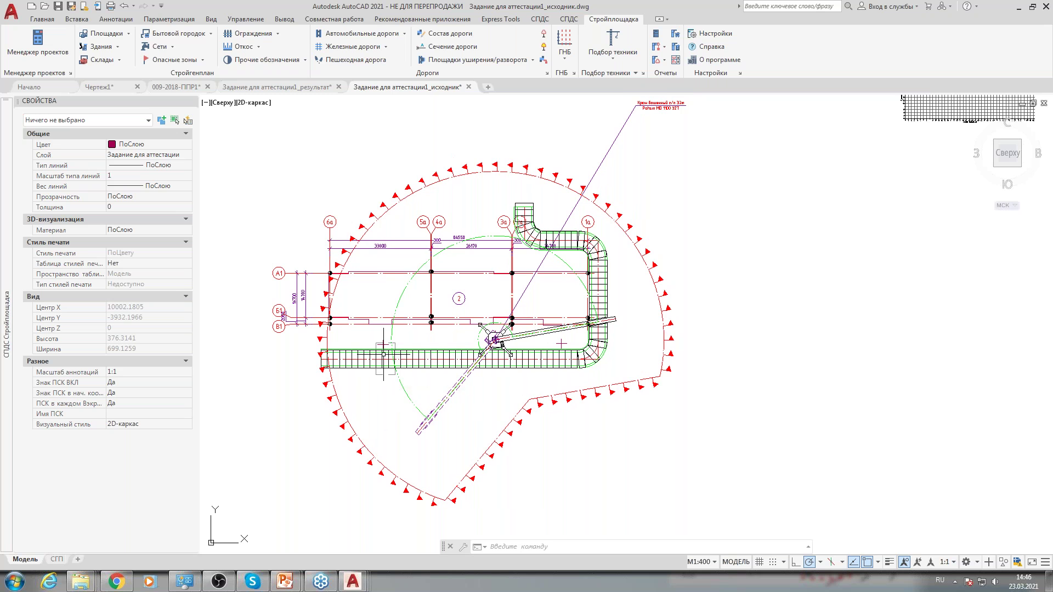
pyautogui.scroll(2, 458, 301)
pyautogui.scroll(2, 499, 288)
pyautogui.moveTo(684, 279); pyautogui.dragTo(657, 281, button='middle')
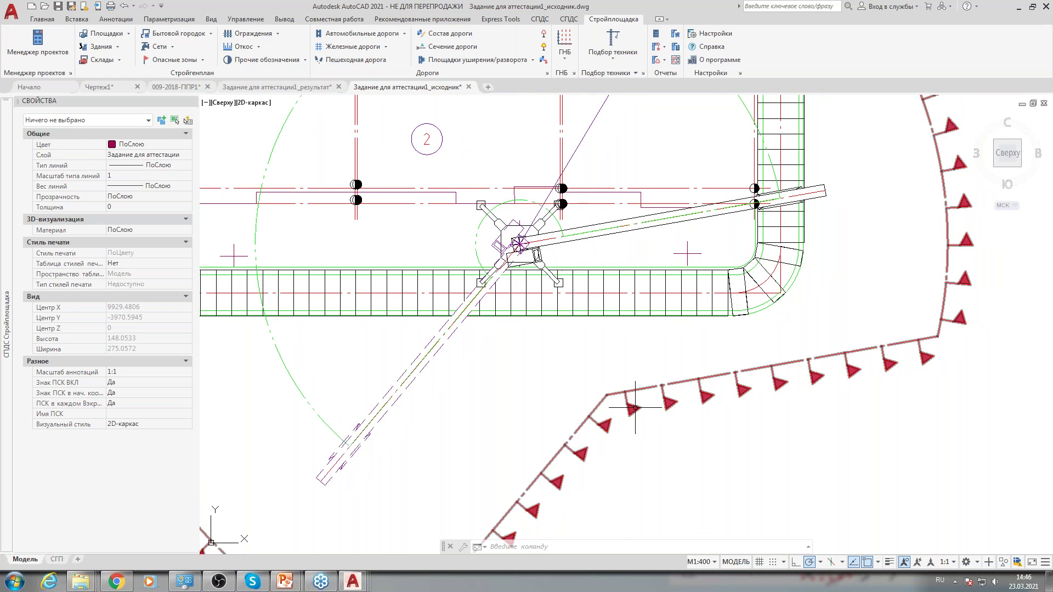
pyautogui.scroll(-2, 624, 420)
pyautogui.moveTo(718, 236)
pyautogui.mouseDown(button='middle')
pyautogui.moveTo(692, 334)
pyautogui.moveTo(597, 287)
pyautogui.moveTo(571, 301)
pyautogui.moveTo(640, 334)
pyautogui.mouseUp(button='middle')
pyautogui.moveTo(551, 364)
pyautogui.mouseDown(button='middle')
pyautogui.moveTo(589, 325)
pyautogui.moveTo(571, 329)
pyautogui.moveTo(548, 351)
pyautogui.moveTo(590, 334)
pyautogui.mouseUp(button='middle')
pyautogui.moveTo(622, 278); pyautogui.dragTo(561, 303, button='middle')
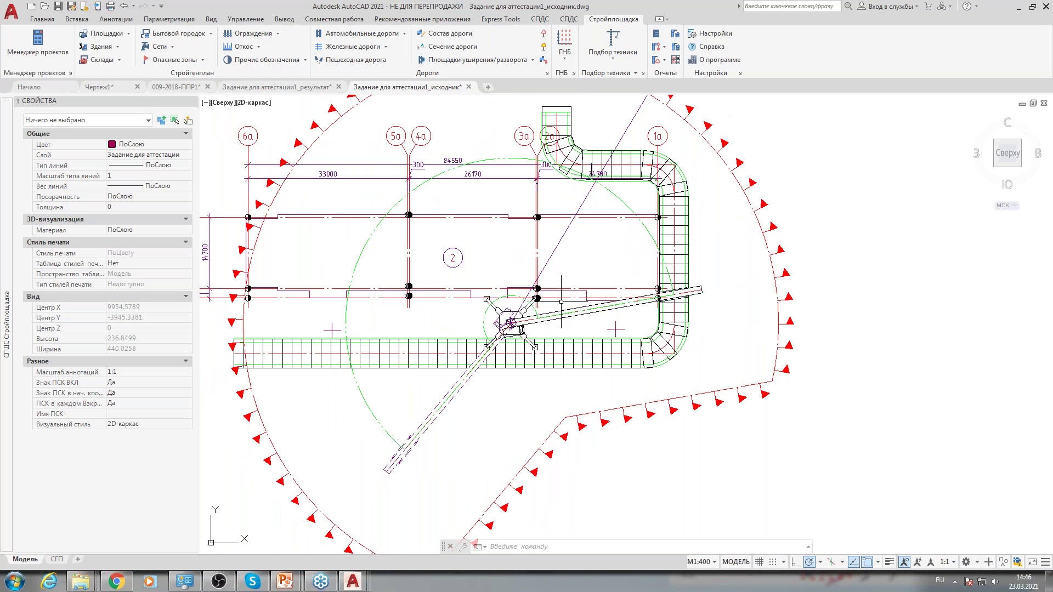
pyautogui.moveTo(421, 309); pyautogui.dragTo(461, 310, button='middle')
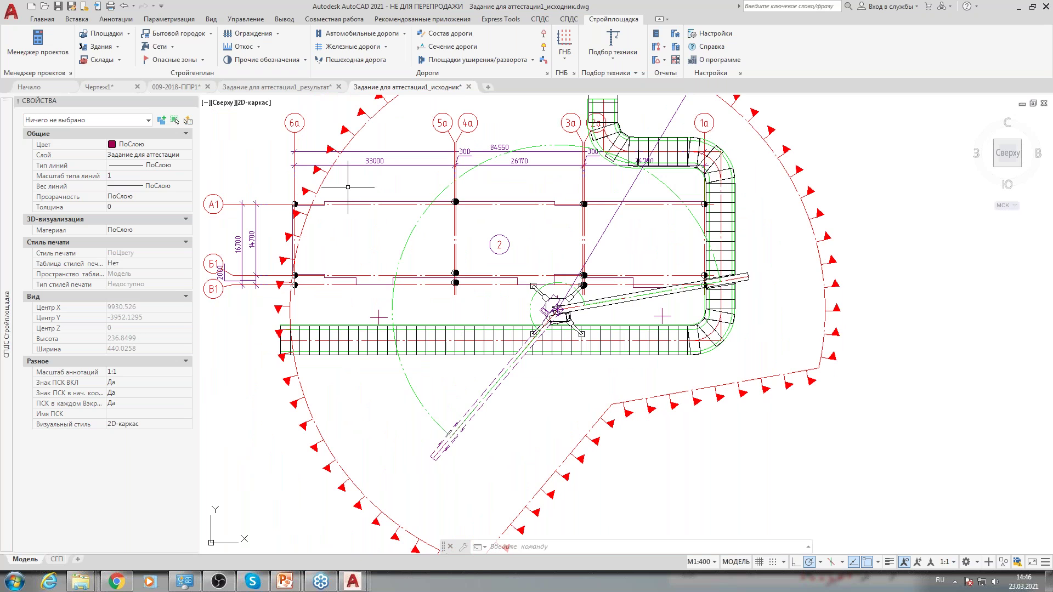
pyautogui.moveTo(478, 316)
pyautogui.mouseDown(button='middle')
pyautogui.moveTo(500, 363)
pyautogui.moveTo(485, 295)
pyautogui.mouseUp(button='middle')
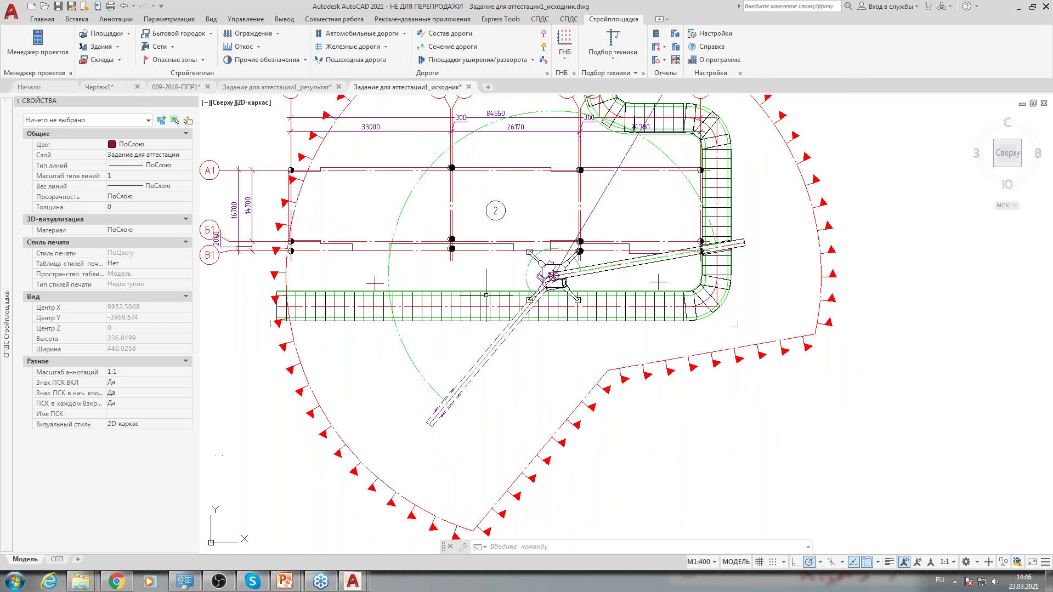
pyautogui.moveTo(579, 285); pyautogui.dragTo(552, 348, button='middle')
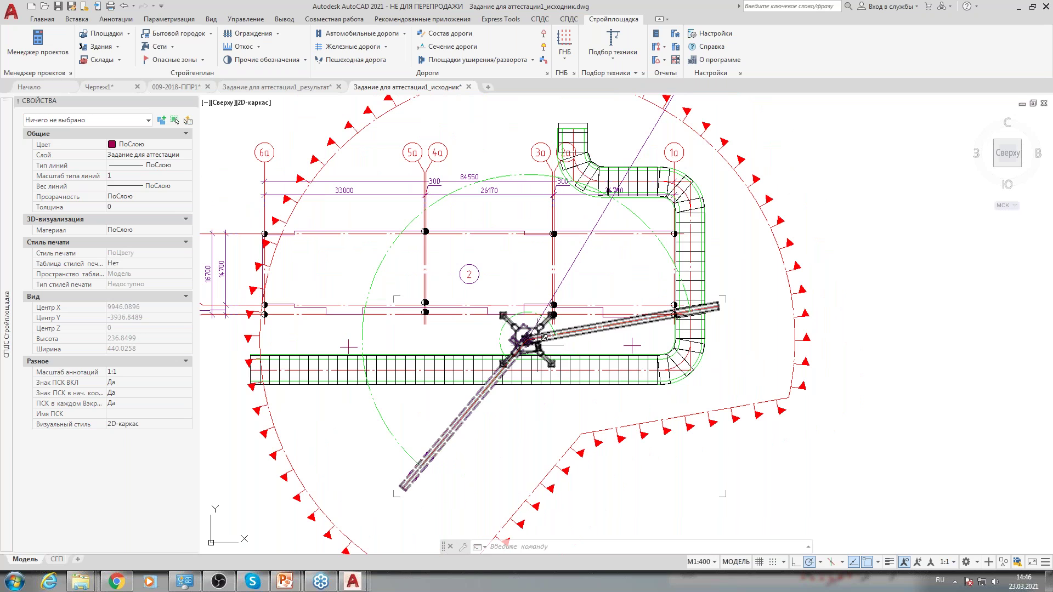
# Check the boom variant of the placed Potain MD 1100 32T crane in its selection parameters.
pyautogui.click(549, 332)
pyautogui.press('Escape')
pyautogui.press('Escape')
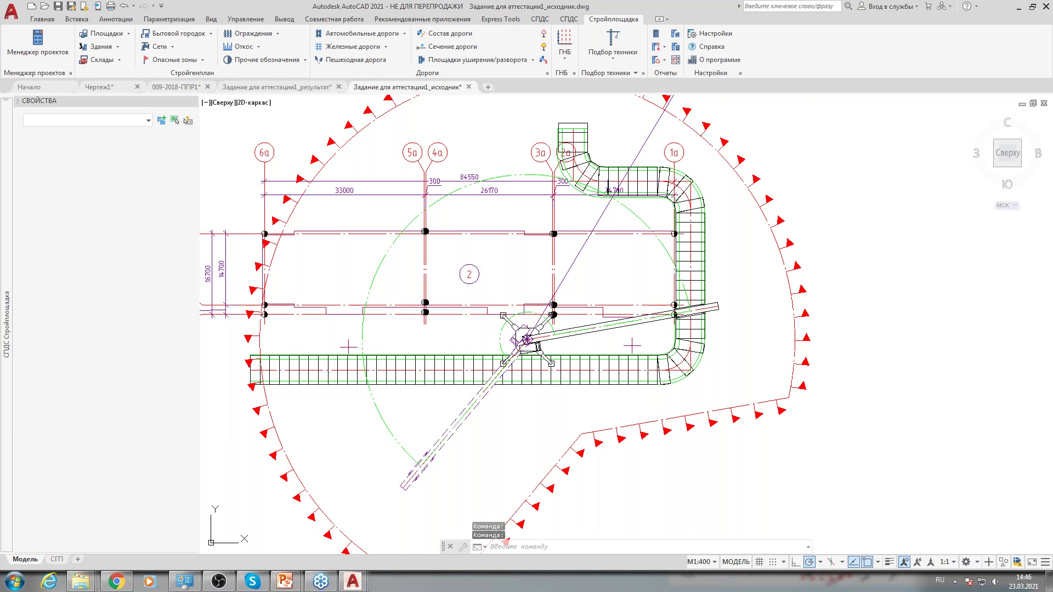
pyautogui.doubleClick(550, 332)
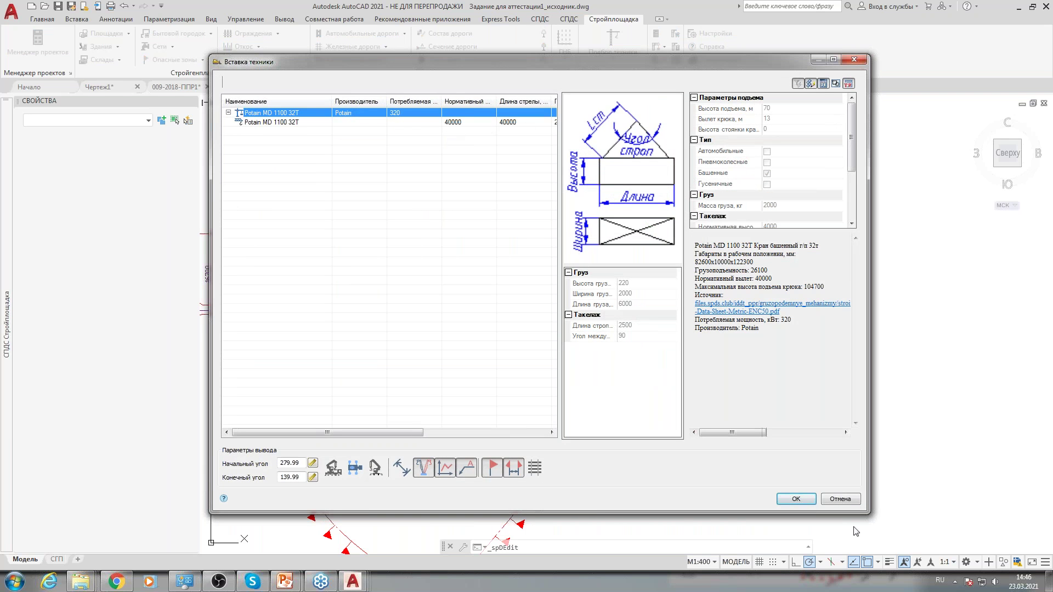
pyautogui.click(795, 498)
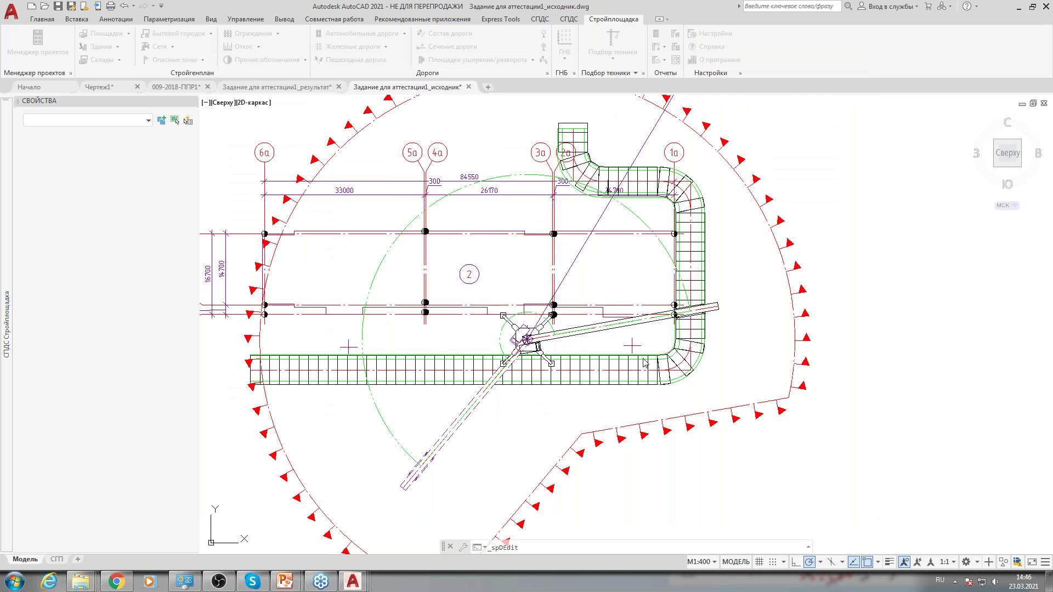
# Delete the crane together with its working zone, and the leftover load below the lower road.
pyautogui.click(571, 333)
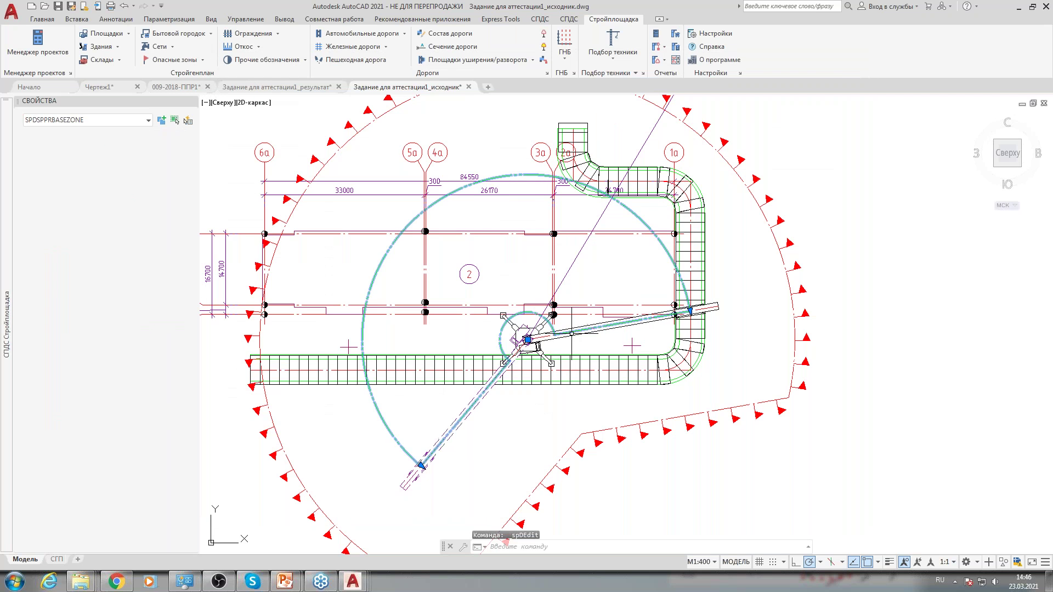
pyautogui.scroll(6, 551, 344)
pyautogui.click(547, 344)
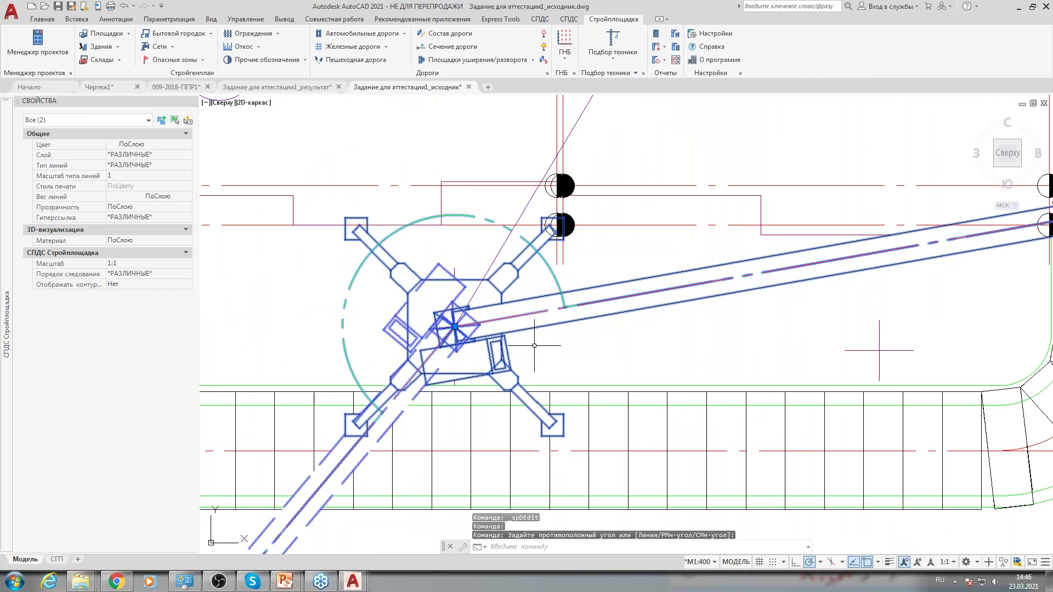
pyautogui.scroll(-6, 534, 345)
pyautogui.press('Delete')
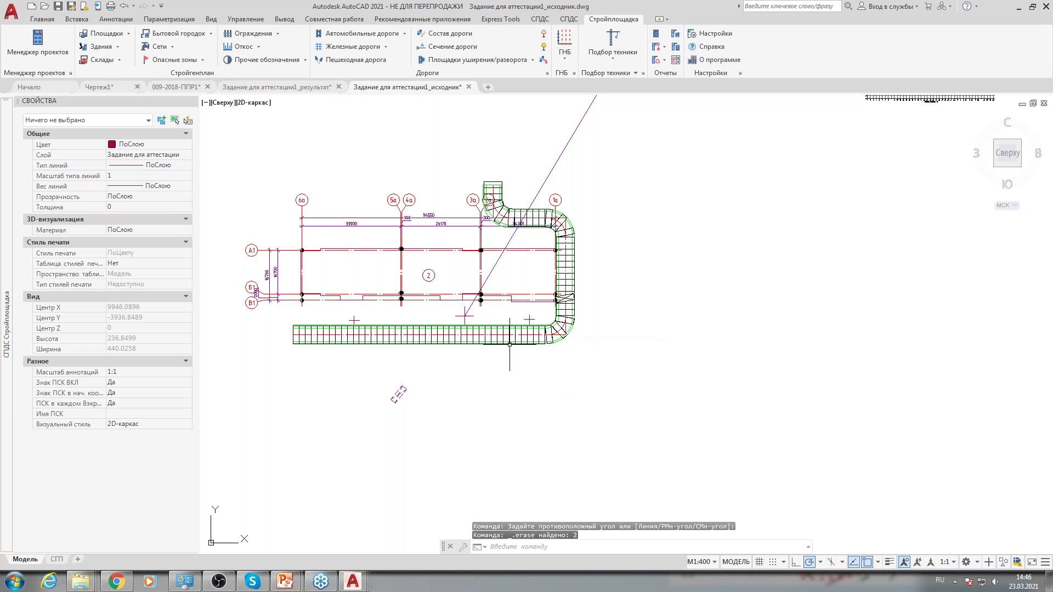
pyautogui.moveTo(410, 394)
pyautogui.mouseDown(button='middle')
pyautogui.moveTo(411, 348)
pyautogui.moveTo(379, 375)
pyautogui.mouseUp(button='middle')
pyautogui.click(400, 348)
pyautogui.press('Delete')
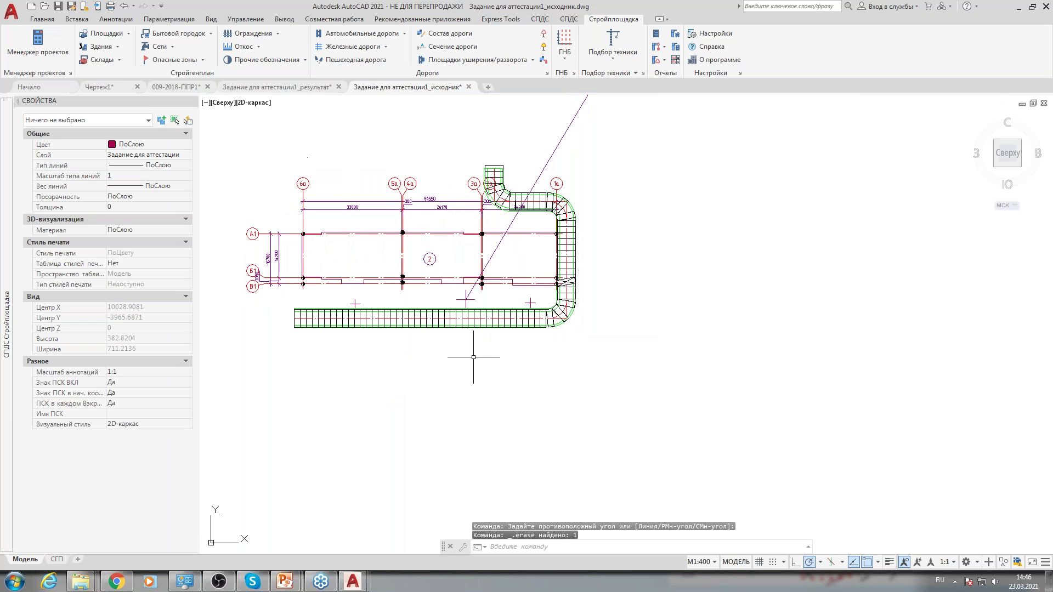
# Reopen the equipment selection and filter the tower cranes for a hook reach of 40 m.
pyautogui.click(614, 59)
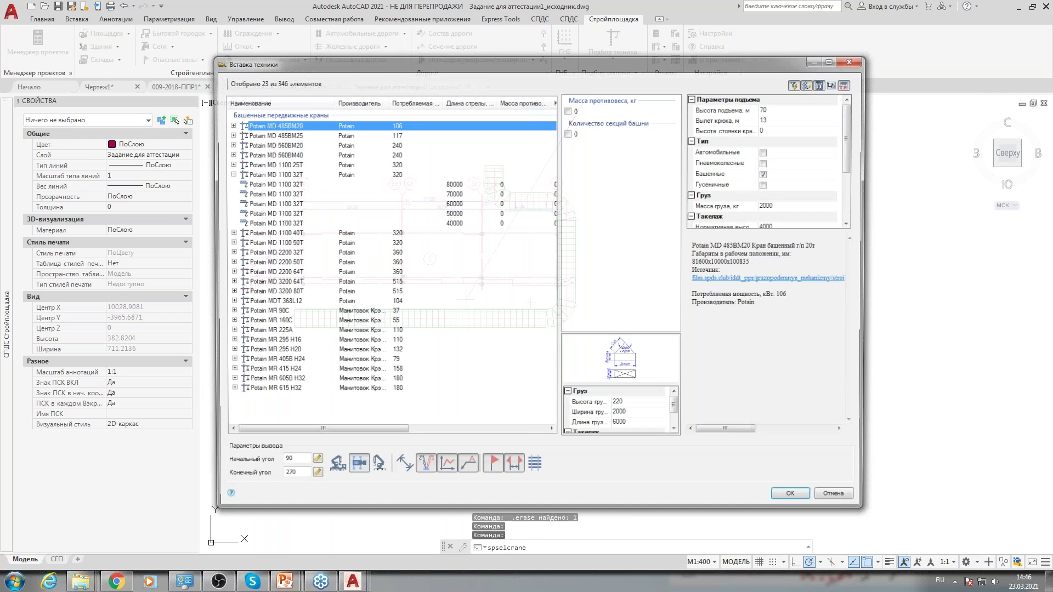
pyautogui.write('40')
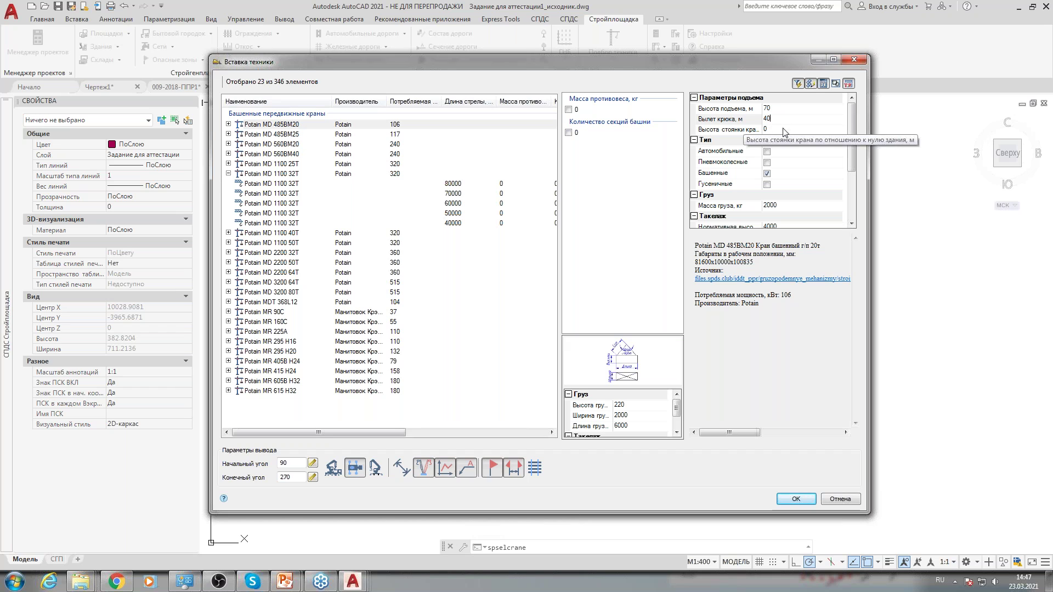
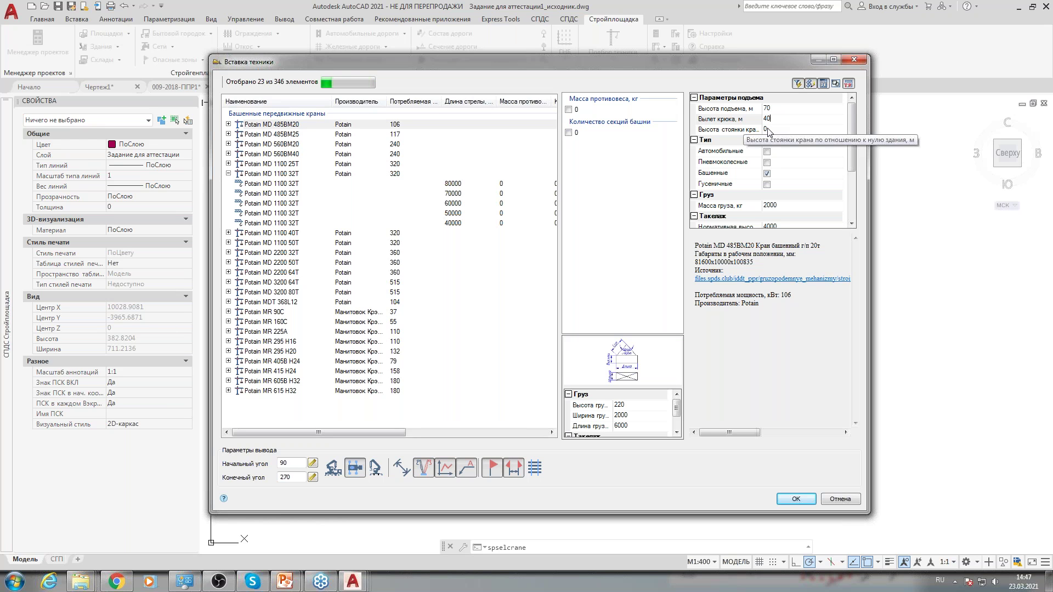
pyautogui.click(768, 130)
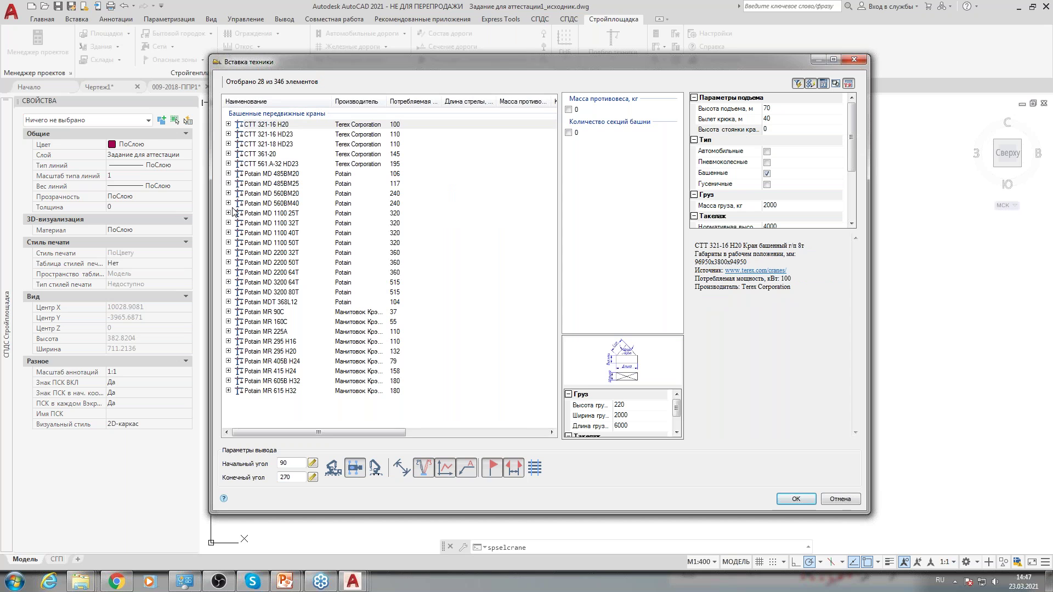
# Choose the Potain MD 2200 32T variant with the 80000 mm boom for insertion.
pyautogui.click(229, 252)
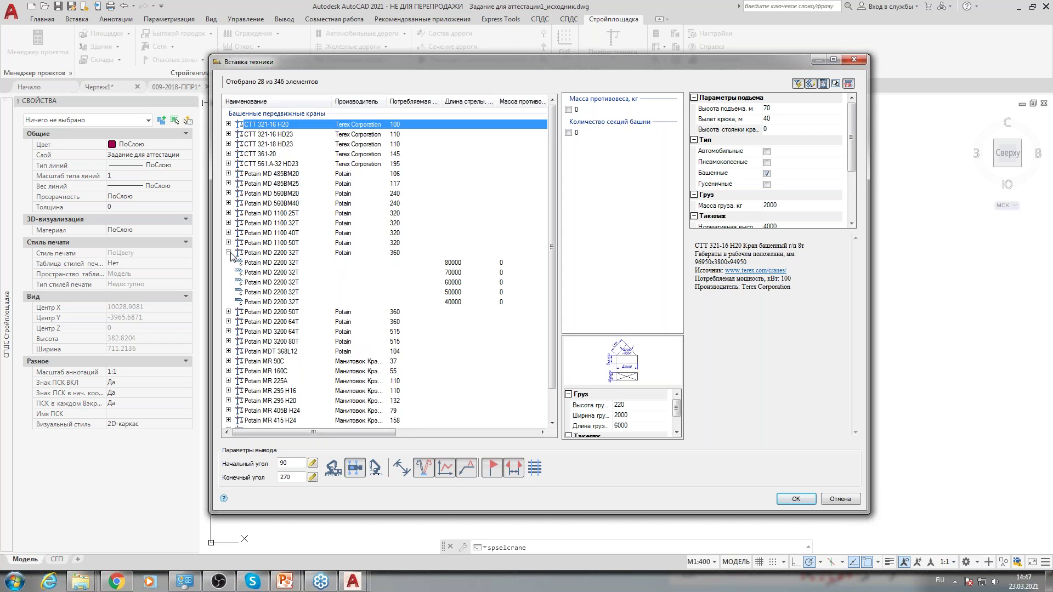
pyautogui.click(265, 283)
pyautogui.click(272, 263)
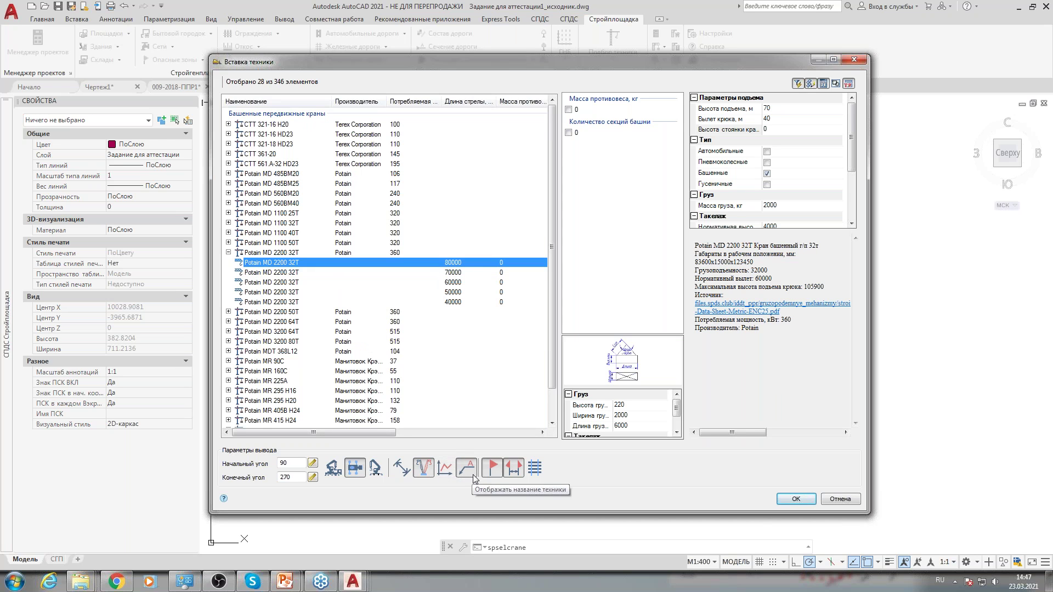
pyautogui.click(795, 499)
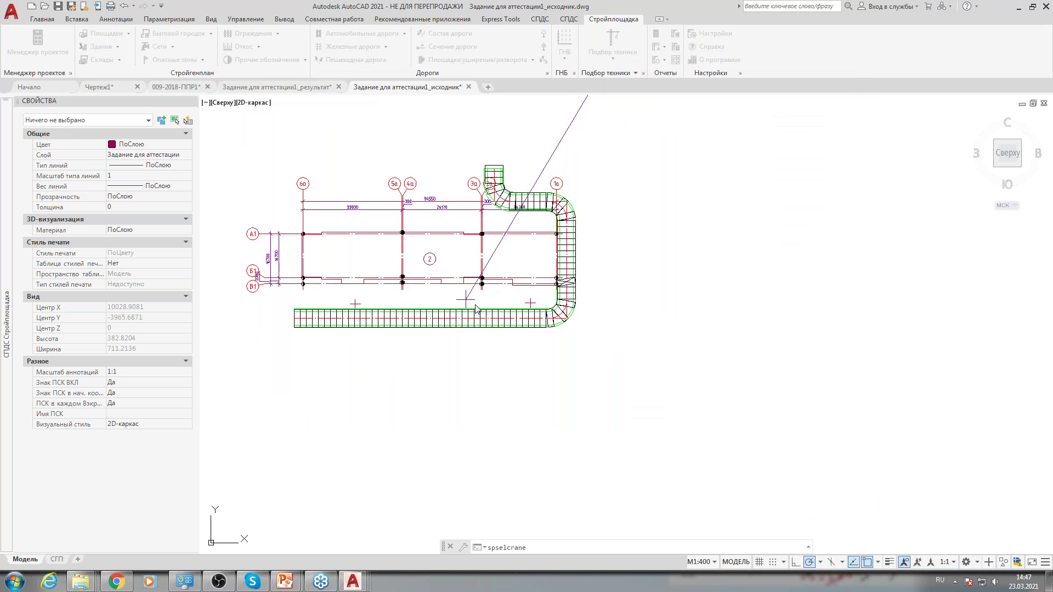
# Place the crane on the middle cross mark between the building and the lower road, with a horizontal direction.
pyautogui.scroll(6, 469, 303)
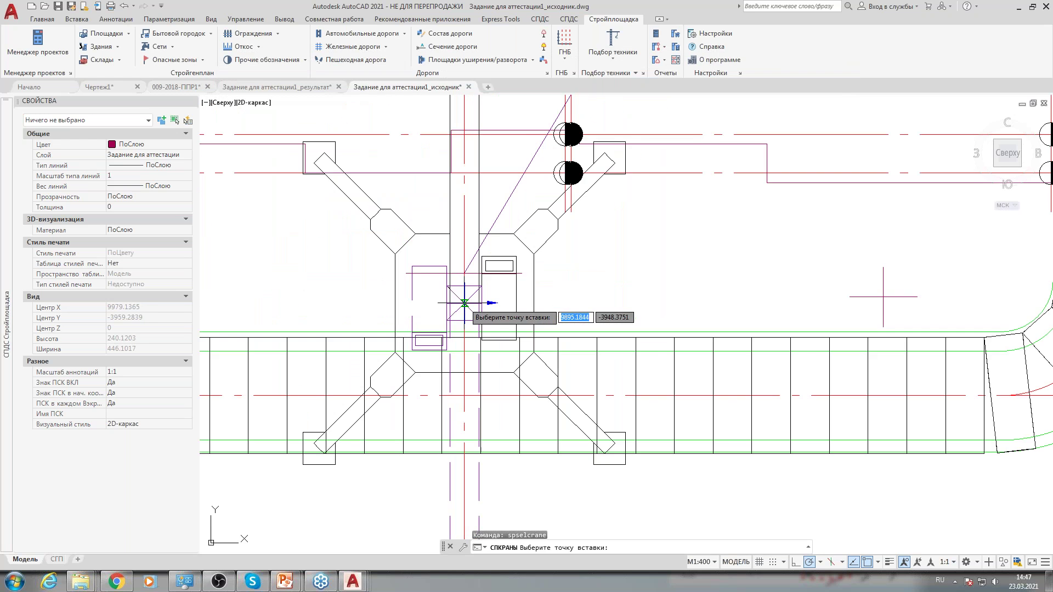
pyautogui.click(463, 256)
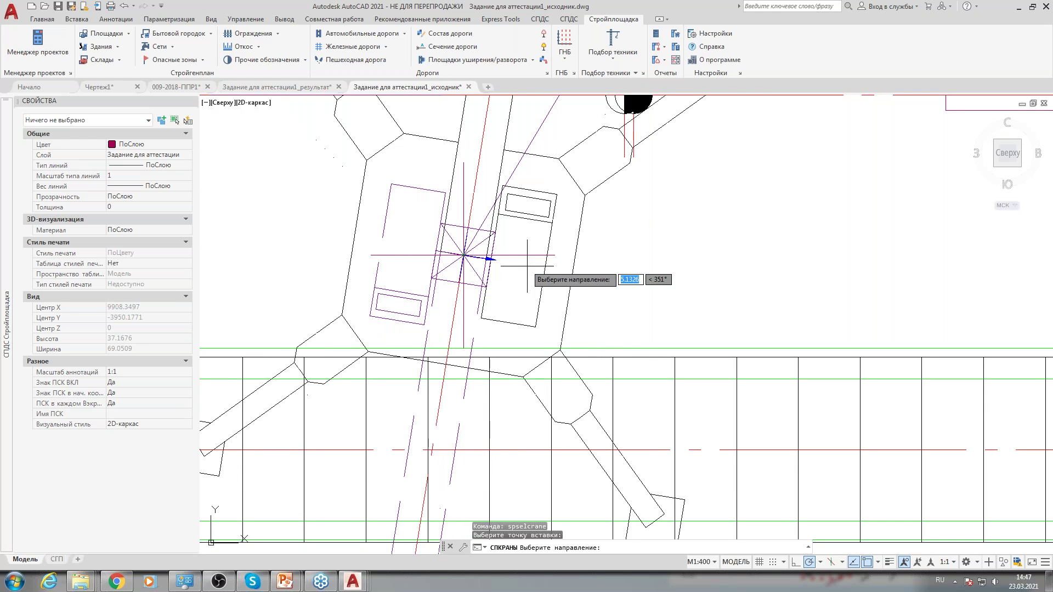
pyautogui.click(550, 253)
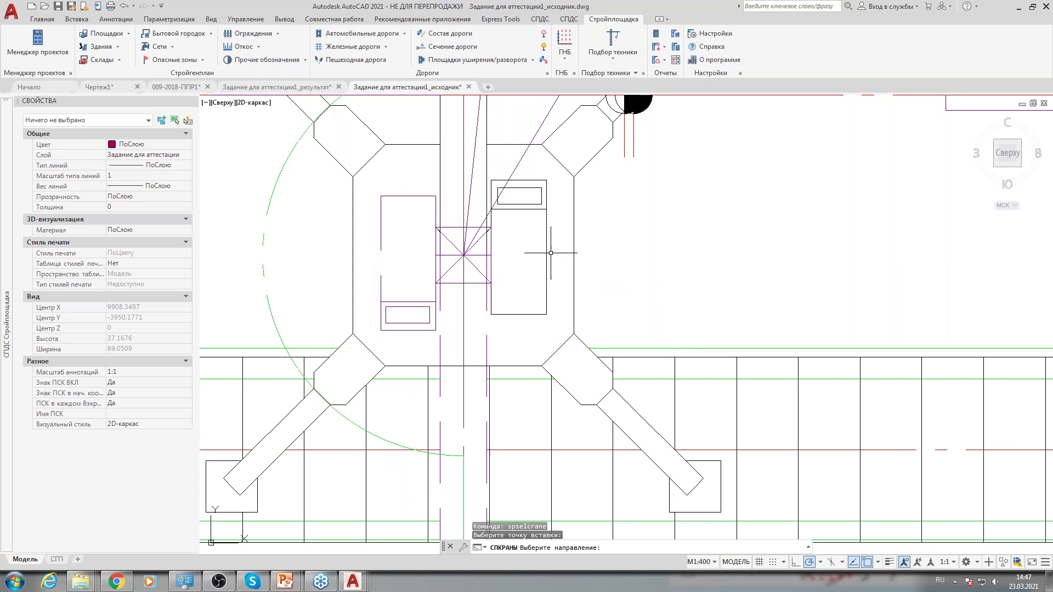
pyautogui.scroll(-8, 550, 253)
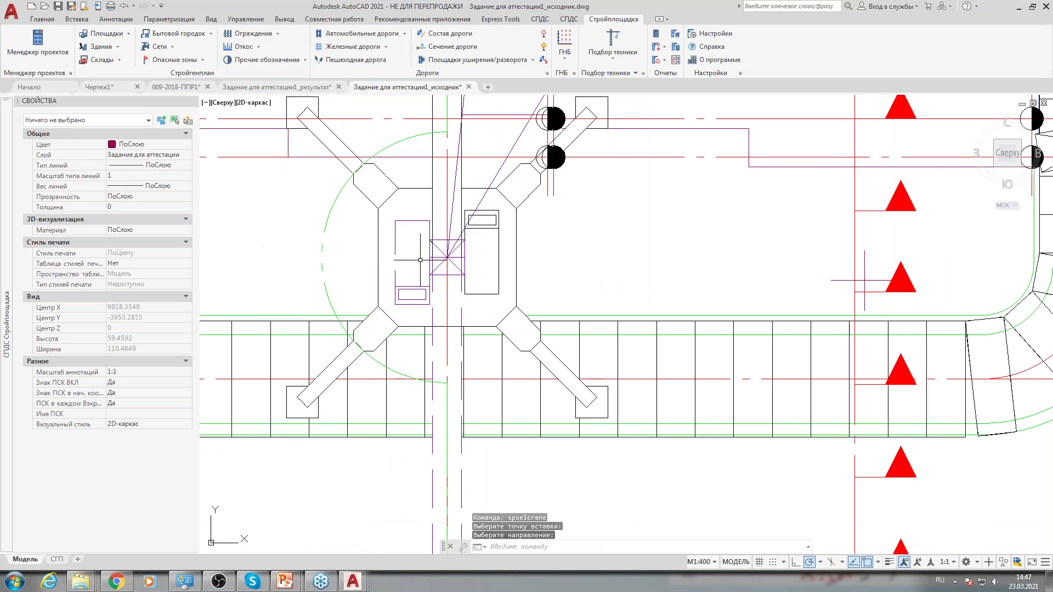
# Set the crane's start angle to 280 and its end angle to 140.
pyautogui.scroll(4, 389, 225)
pyautogui.scroll(3, 389, 220)
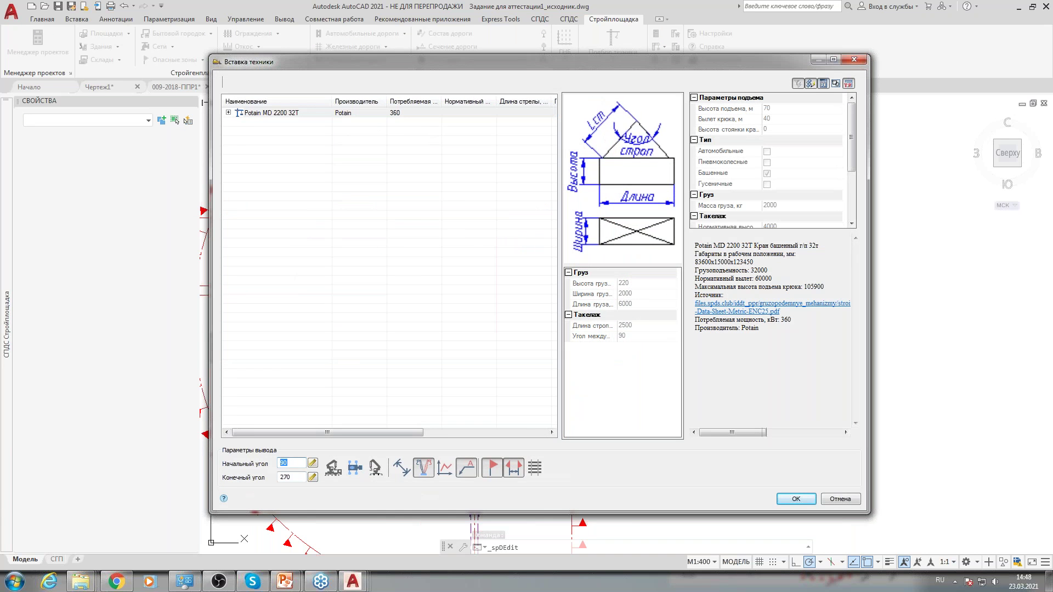
pyautogui.write('28')
pyautogui.hotkey('shift', 'Home')
pyautogui.write('140')
pyautogui.click(795, 499)
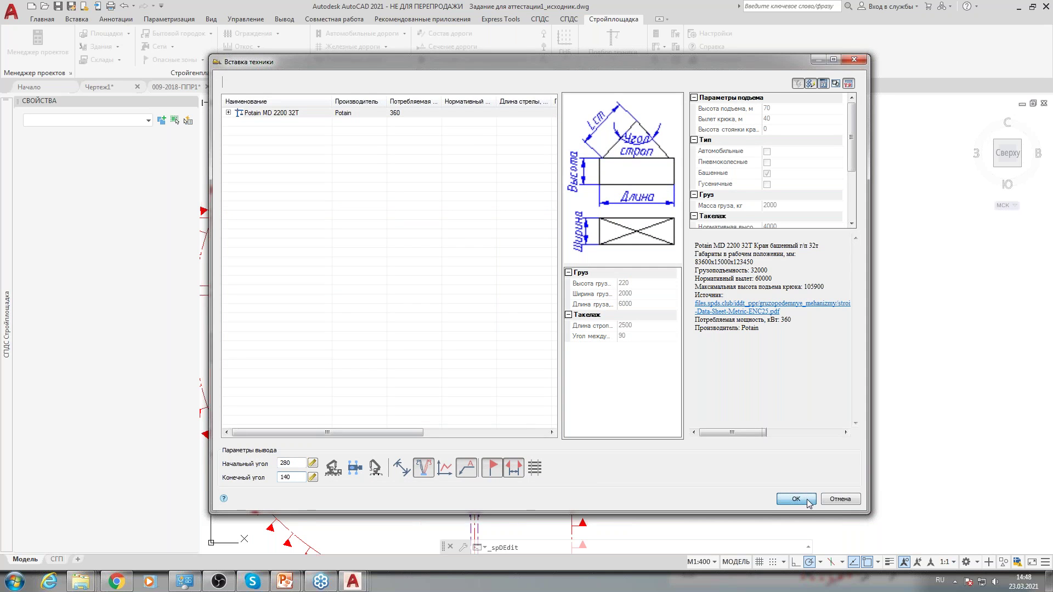
# Swing the crane's first boom to about 36° at the building corner on axis 1а, and the second to about 237.5° below the lower road.
pyautogui.scroll(-3, 502, 319)
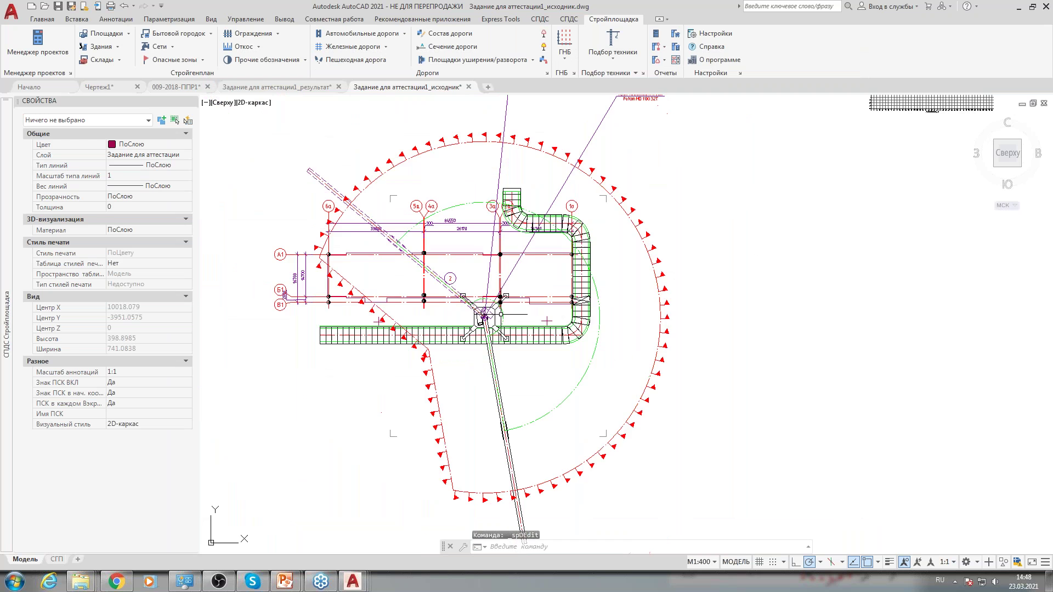
pyautogui.scroll(-3, 500, 323)
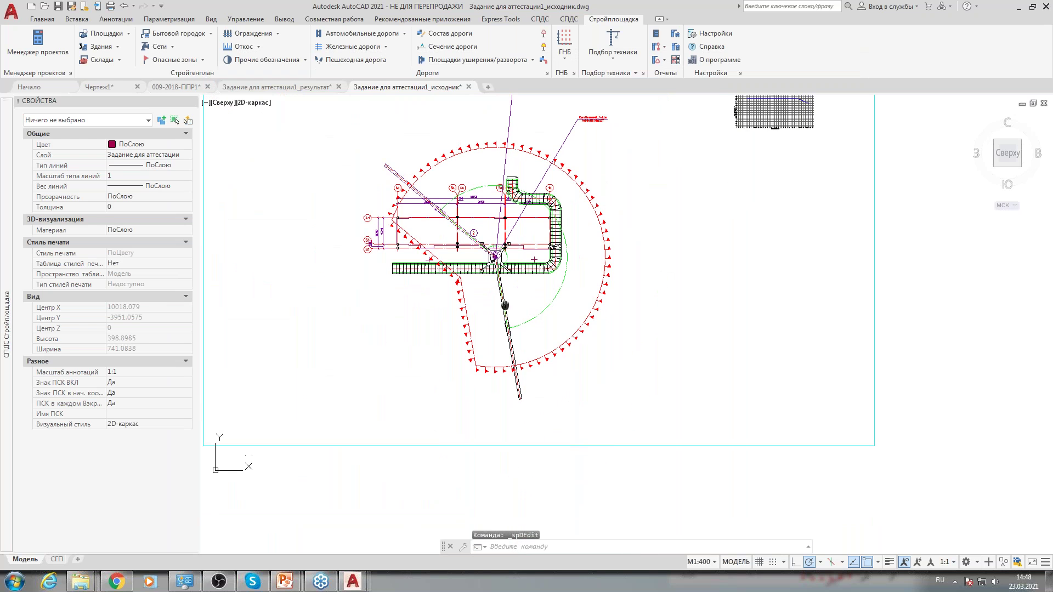
pyautogui.scroll(3, 504, 312)
pyautogui.click(503, 311)
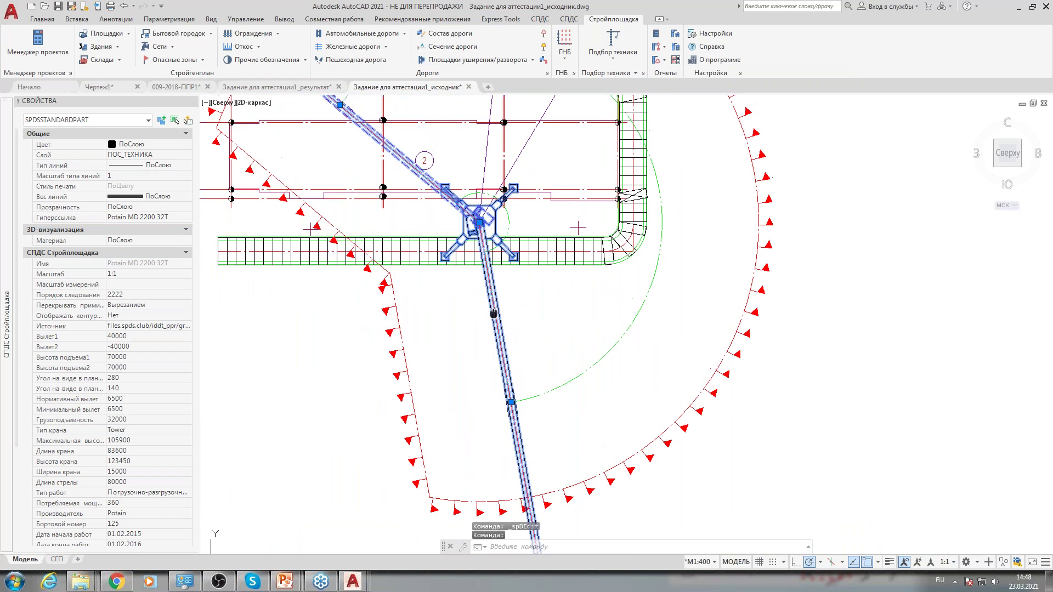
pyautogui.scroll(-1, 492, 347)
pyautogui.scroll(-2, 491, 347)
pyautogui.moveTo(533, 354)
pyautogui.mouseDown(button='middle')
pyautogui.moveTo(543, 352)
pyautogui.moveTo(528, 368)
pyautogui.mouseUp(button='middle')
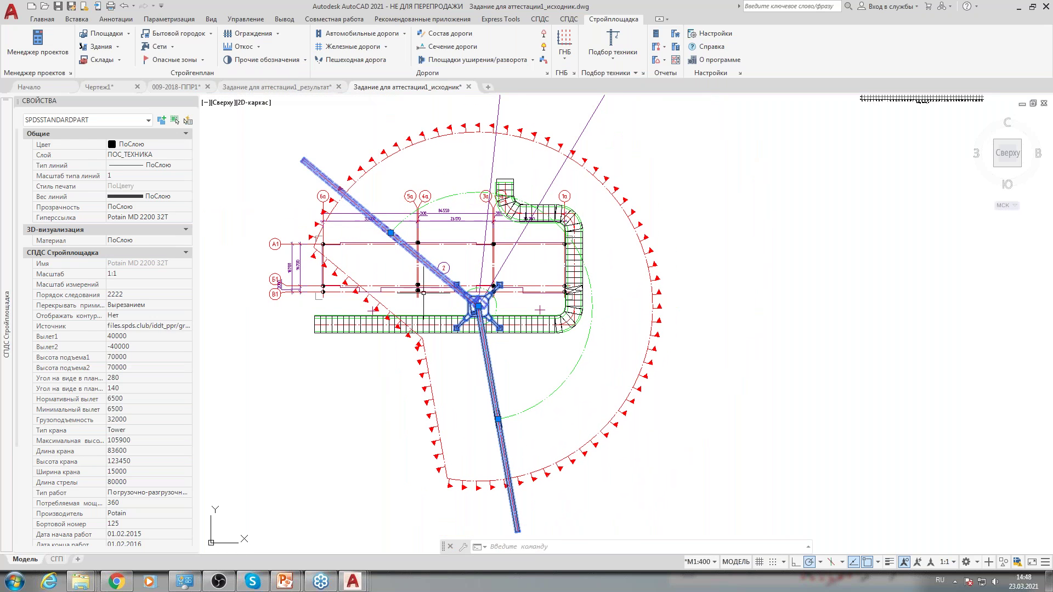
pyautogui.click(498, 419)
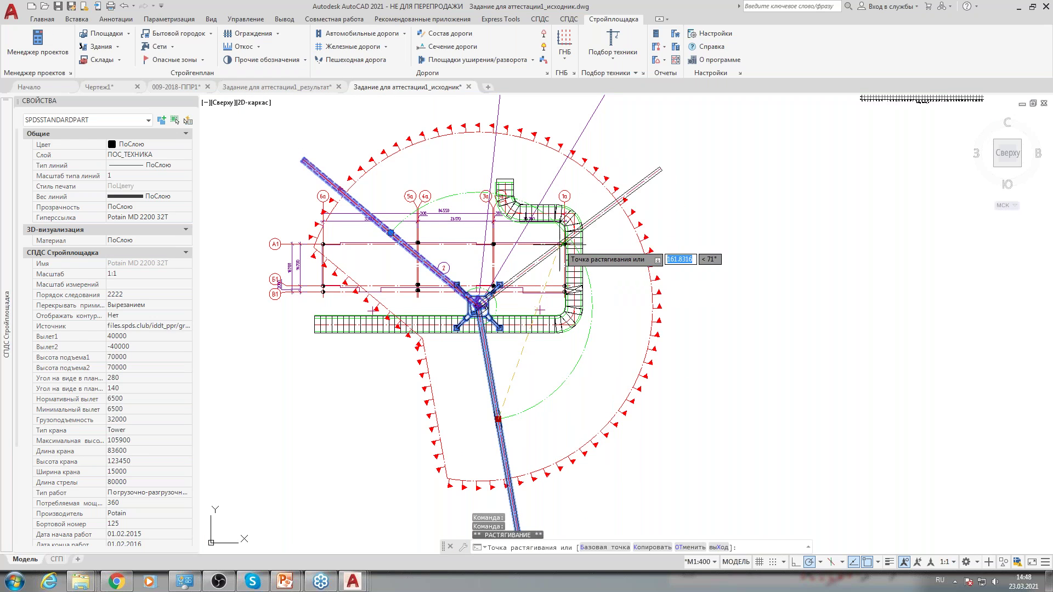
pyautogui.click(563, 244)
pyautogui.click(390, 233)
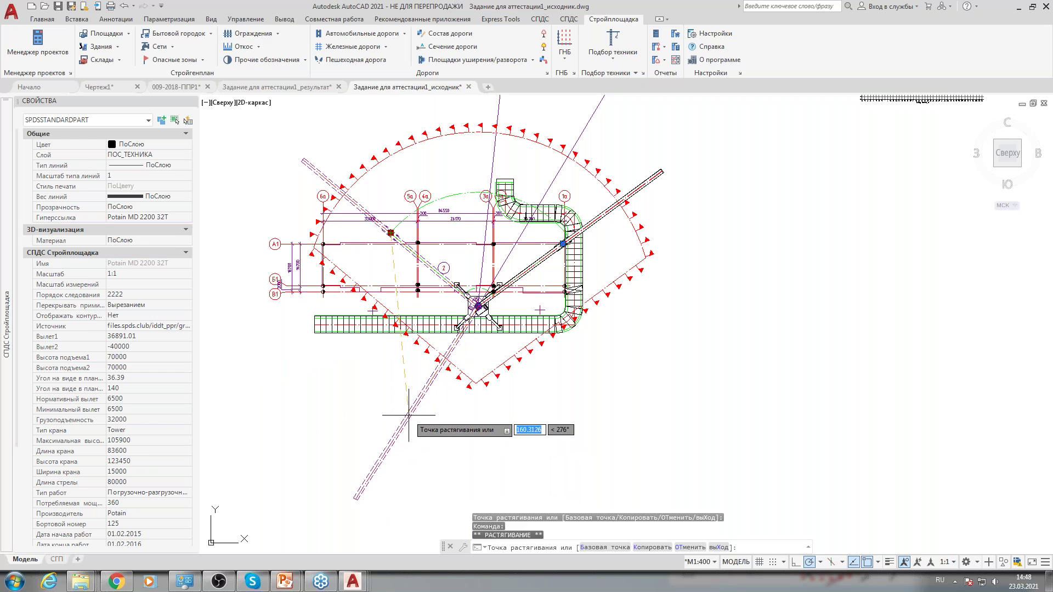
pyautogui.click(409, 417)
# Swing the first boom horizontally across the vertical road, to about 0° with a reach of about 37.7 m.
pyautogui.scroll(2, 540, 241)
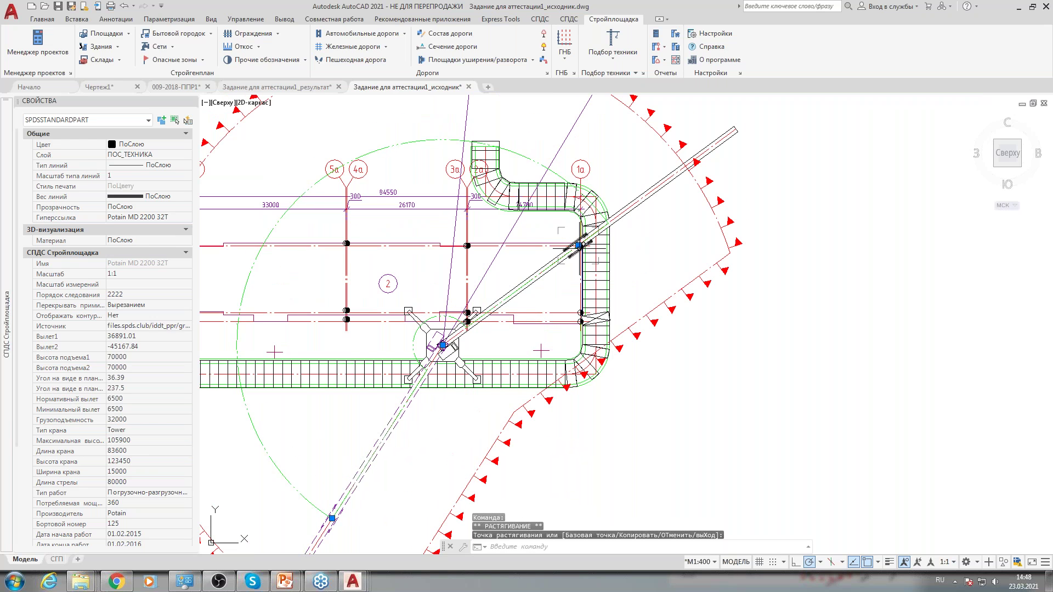
pyautogui.click(579, 245)
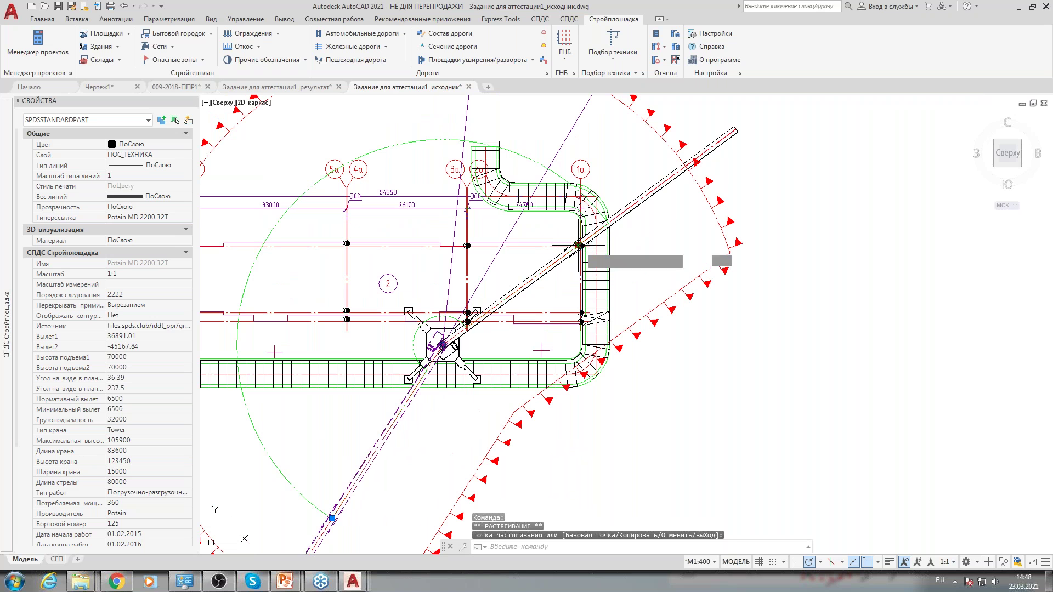
pyautogui.click(606, 312)
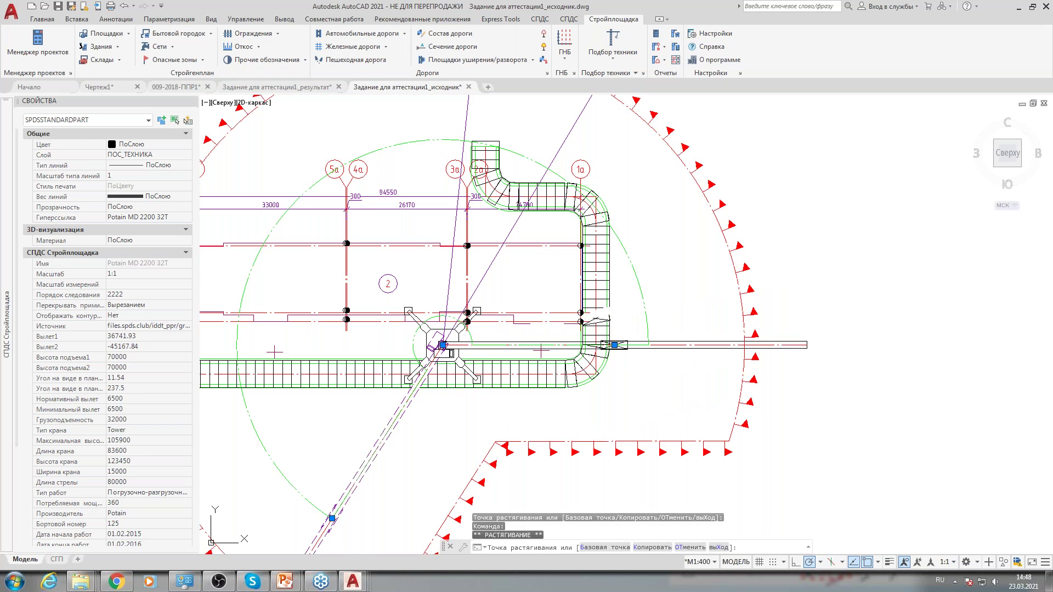
pyautogui.click(615, 346)
# Extend the second boom's hook reach to about 61 m, keeping its 237.5° angle, and deselect the crane.
pyautogui.moveTo(617, 327); pyautogui.dragTo(602, 274, button='middle')
pyautogui.scroll(2, 641, 323)
pyautogui.scroll(-4, 625, 334)
pyautogui.scroll(3, 614, 339)
pyautogui.moveTo(593, 351)
pyautogui.mouseDown(button='middle')
pyautogui.moveTo(609, 346)
pyautogui.moveTo(639, 372)
pyautogui.mouseUp(button='middle')
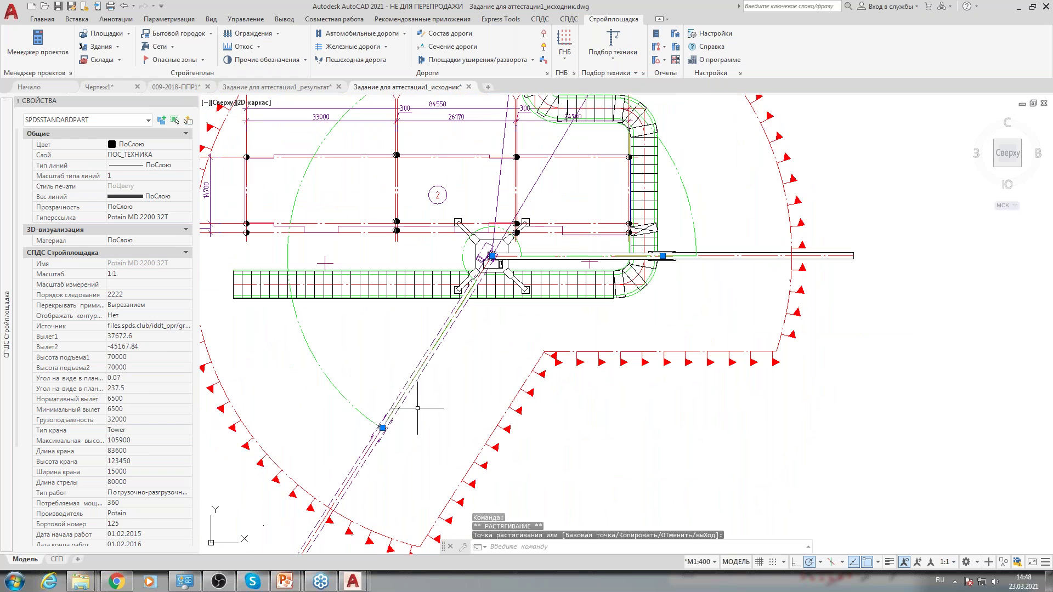
pyautogui.click(382, 428)
pyautogui.click(346, 483)
pyautogui.scroll(-4, 361, 405)
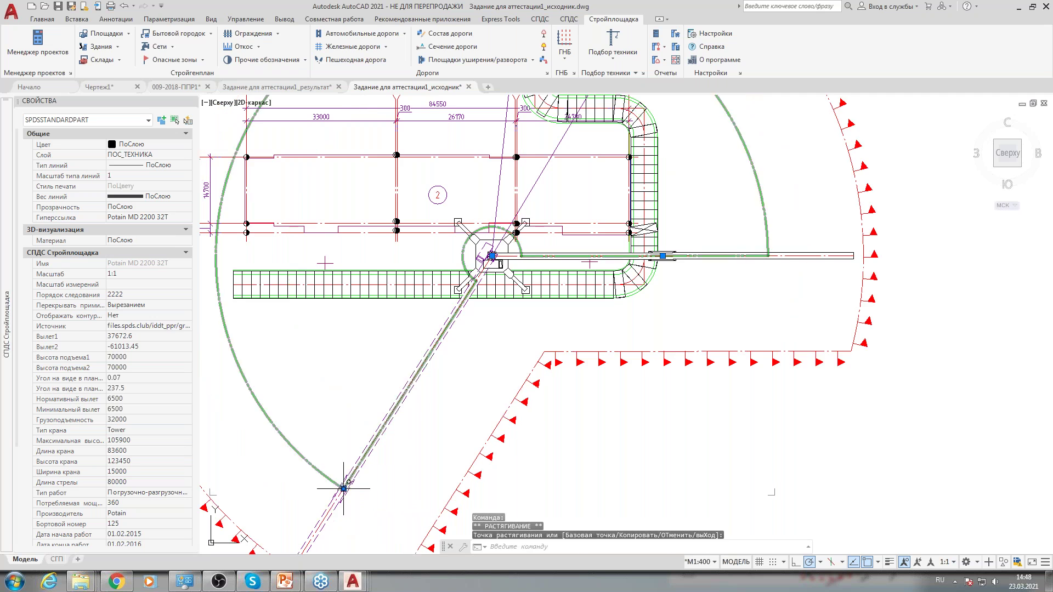
pyautogui.scroll(2, 263, 400)
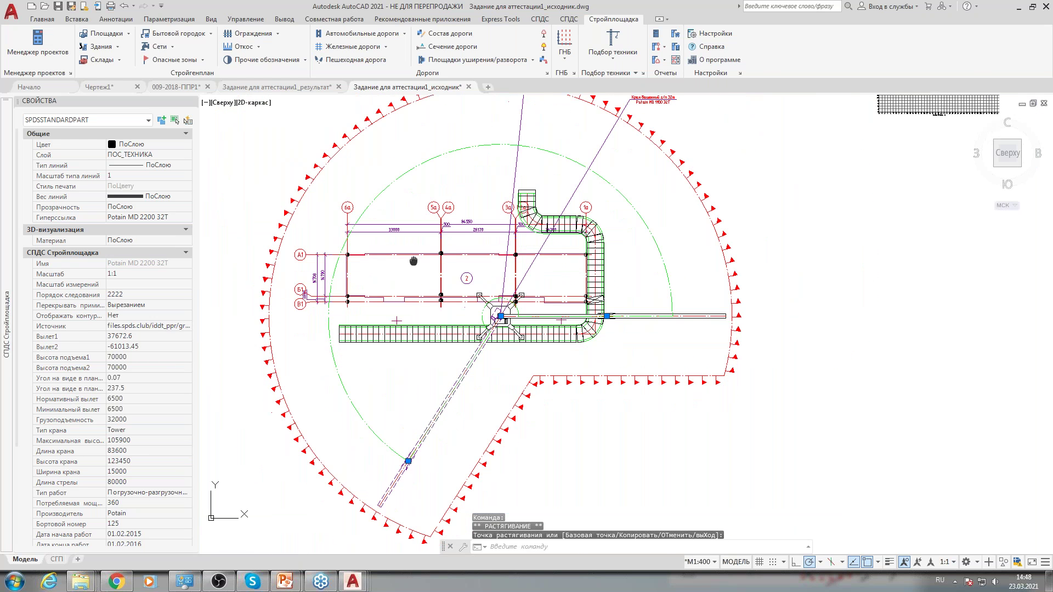
pyautogui.press('Escape')
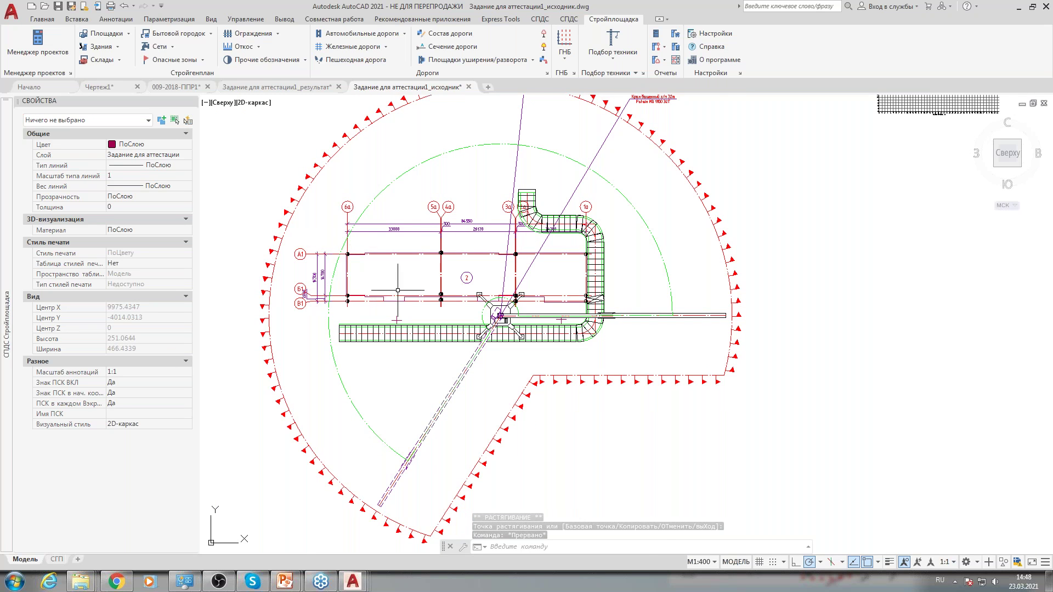
# Examine how the crane's working zone covers the building and roads, and check the zone boundary's properties.
pyautogui.scroll(4, 340, 257)
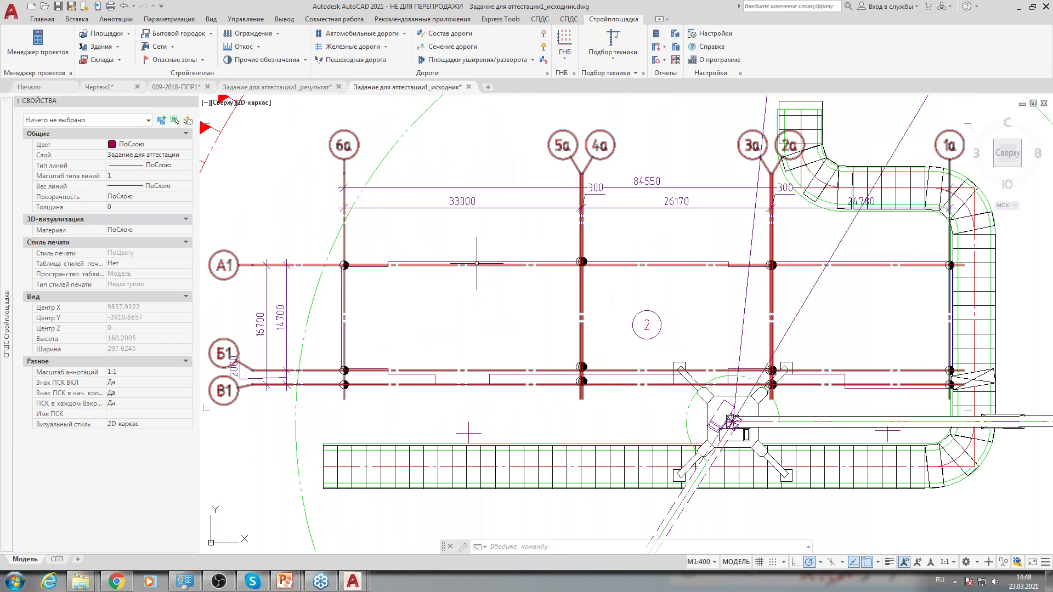
pyautogui.moveTo(927, 325); pyautogui.dragTo(785, 317, button='middle')
pyautogui.moveTo(730, 369); pyautogui.dragTo(678, 357, button='middle')
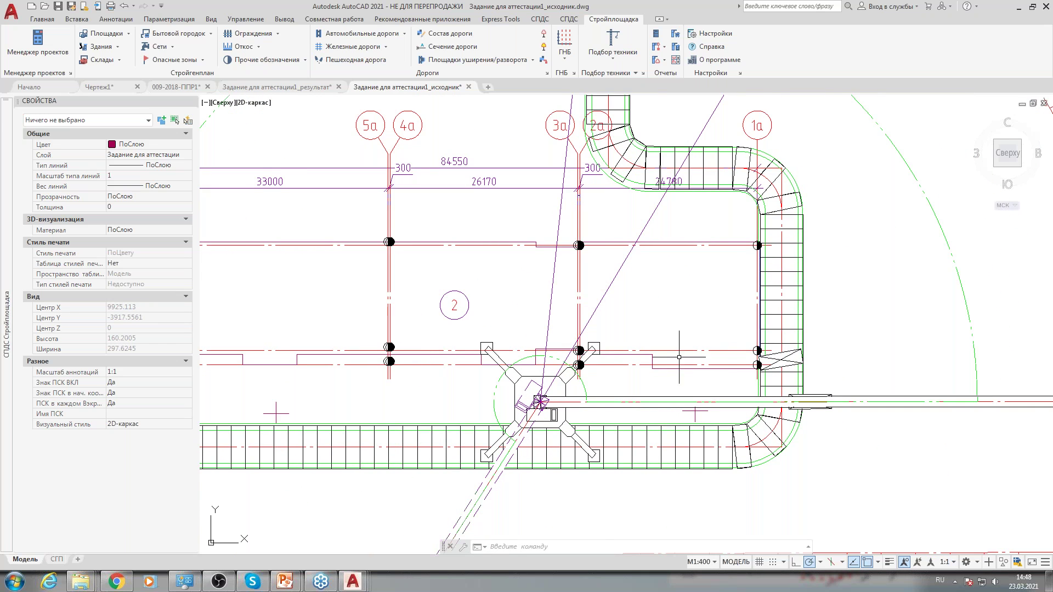
pyautogui.scroll(-3, 679, 357)
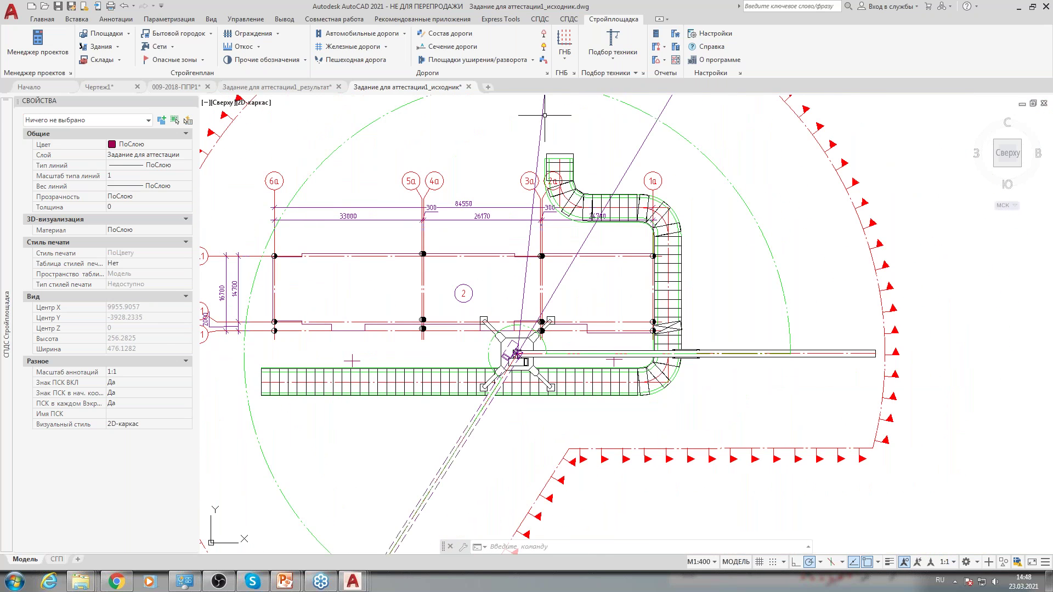
pyautogui.scroll(-3, 541, 366)
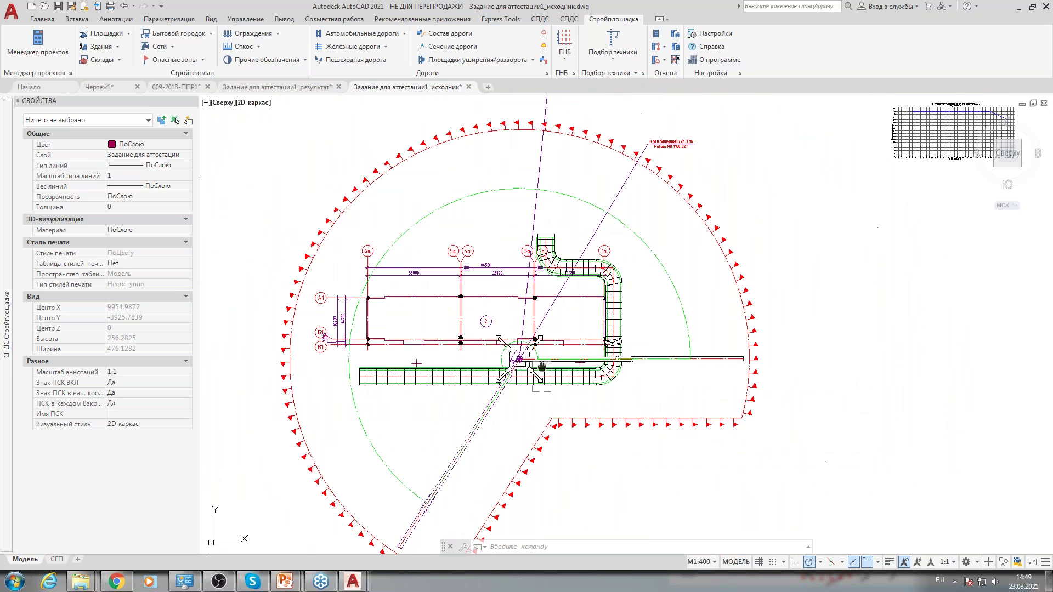
pyautogui.moveTo(541, 366); pyautogui.dragTo(533, 336, button='middle')
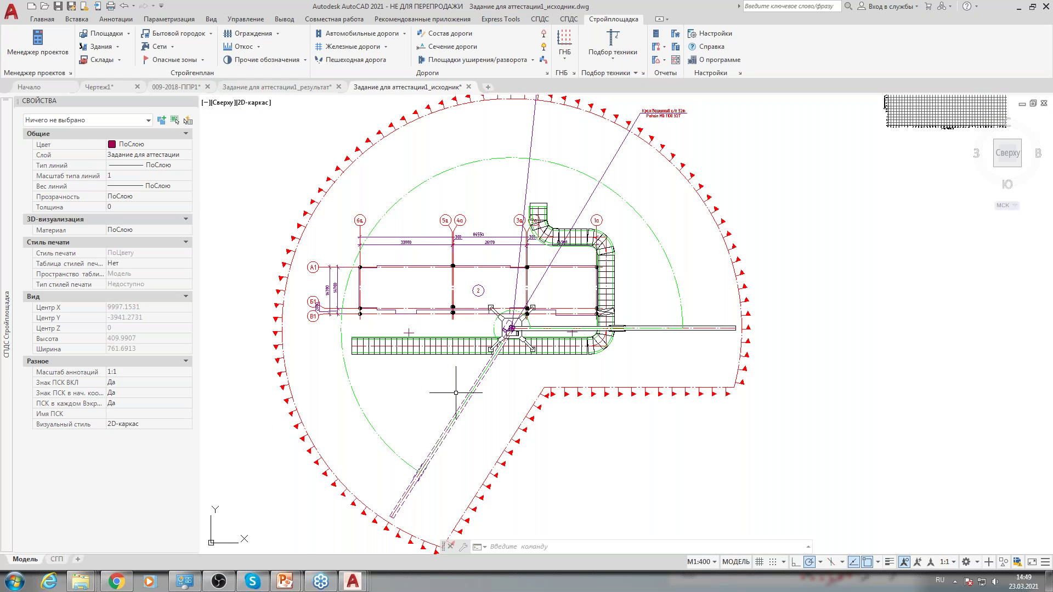
pyautogui.click(360, 406)
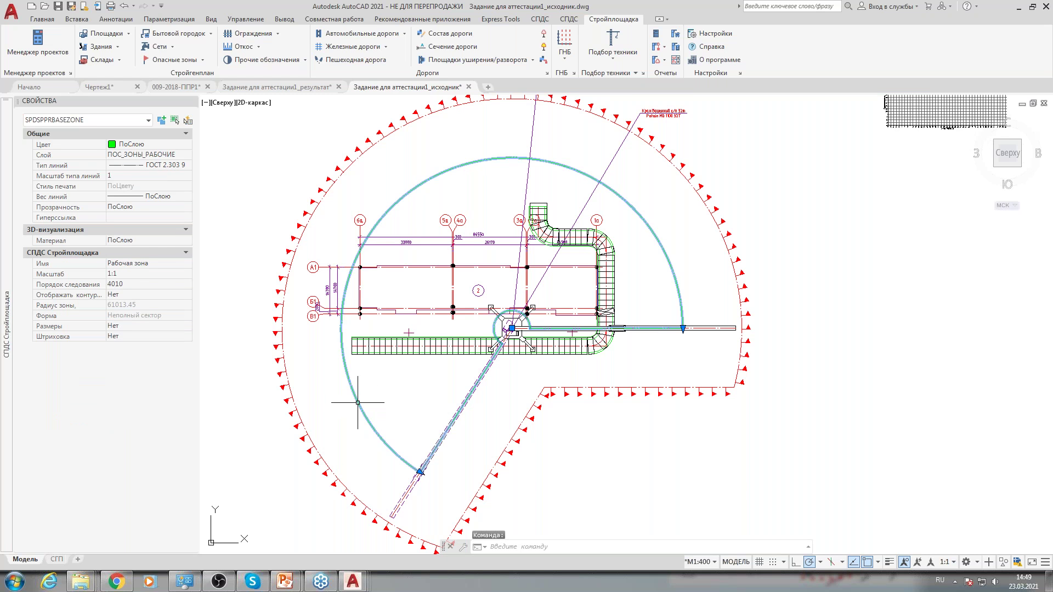
pyautogui.press('Escape')
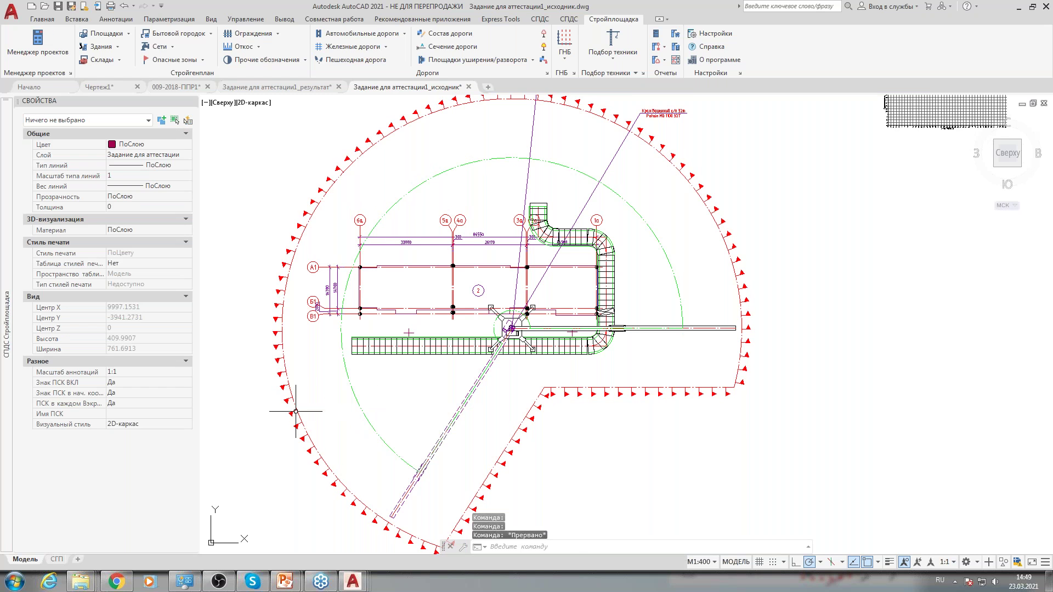
# Review the working zone's shape options, keeping Неполный сектор, and check the crane's insertion settings.
pyautogui.click(354, 392)
pyautogui.rightClick(354, 392)
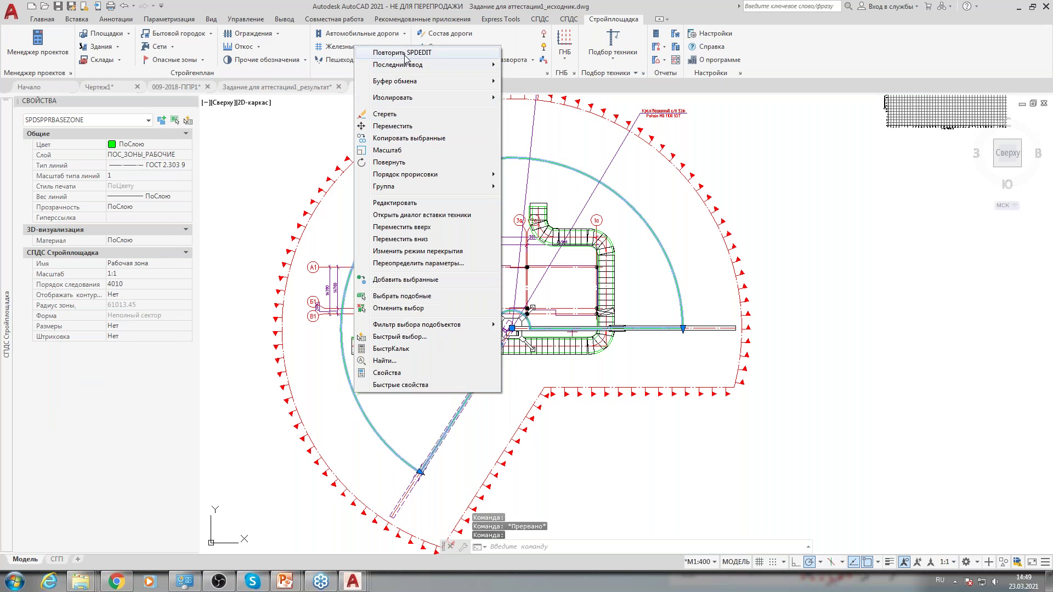
pyautogui.click(399, 204)
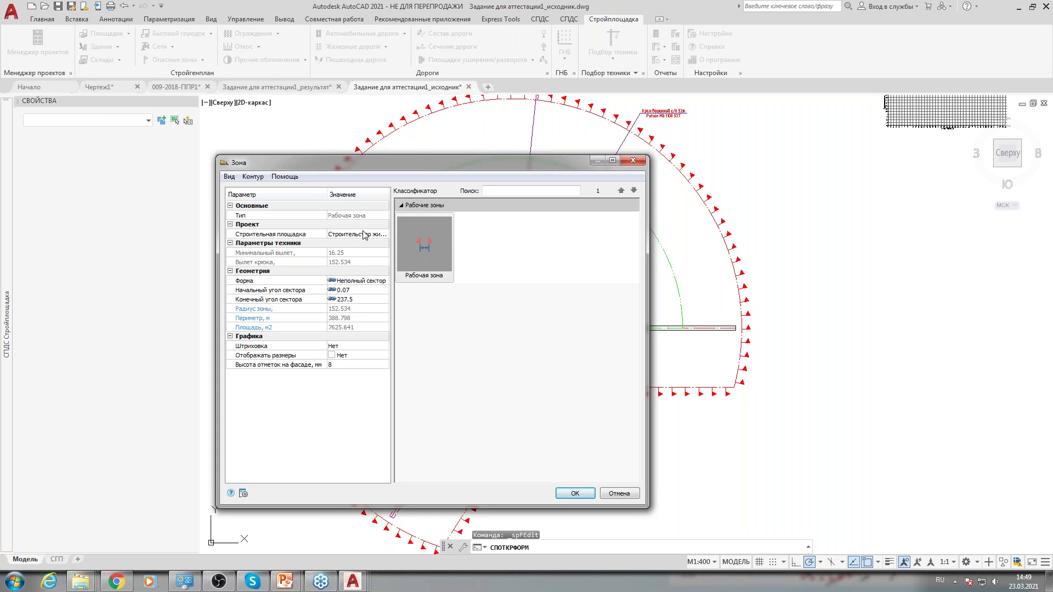
pyautogui.click(387, 281)
pyautogui.click(385, 280)
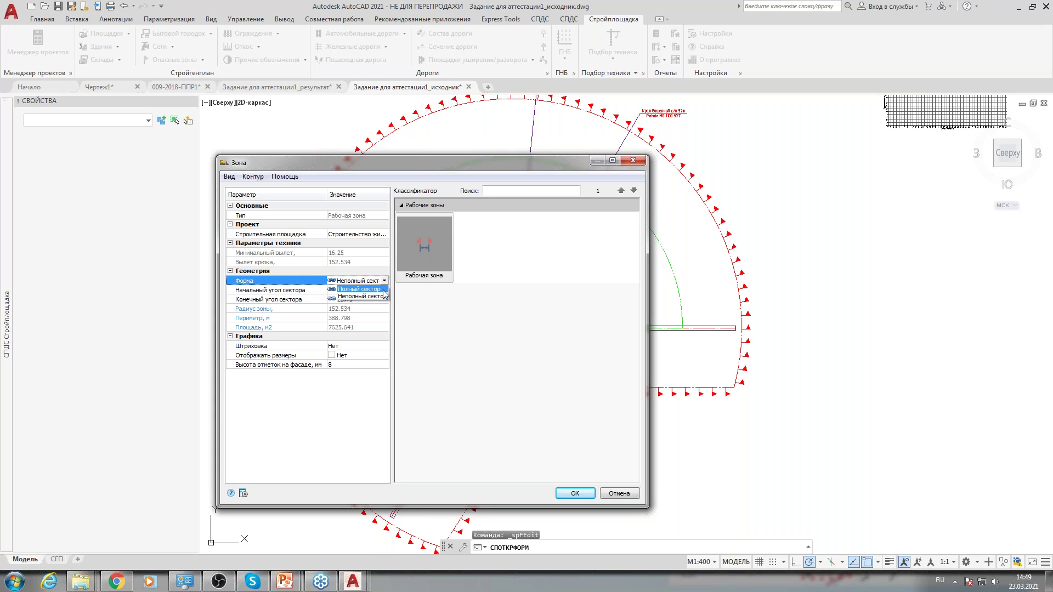
pyautogui.click(385, 296)
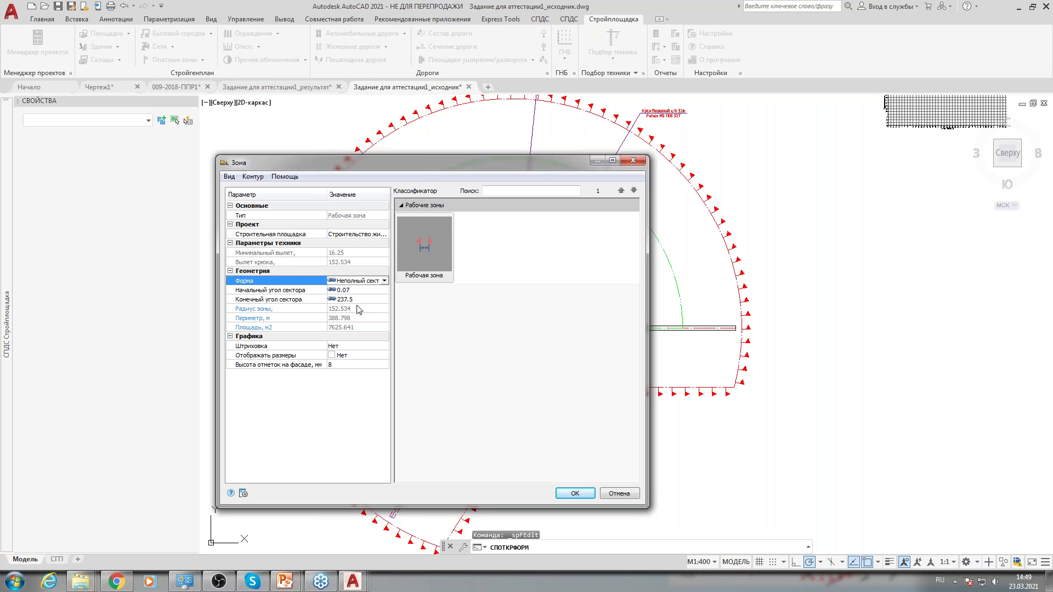
pyautogui.click(575, 493)
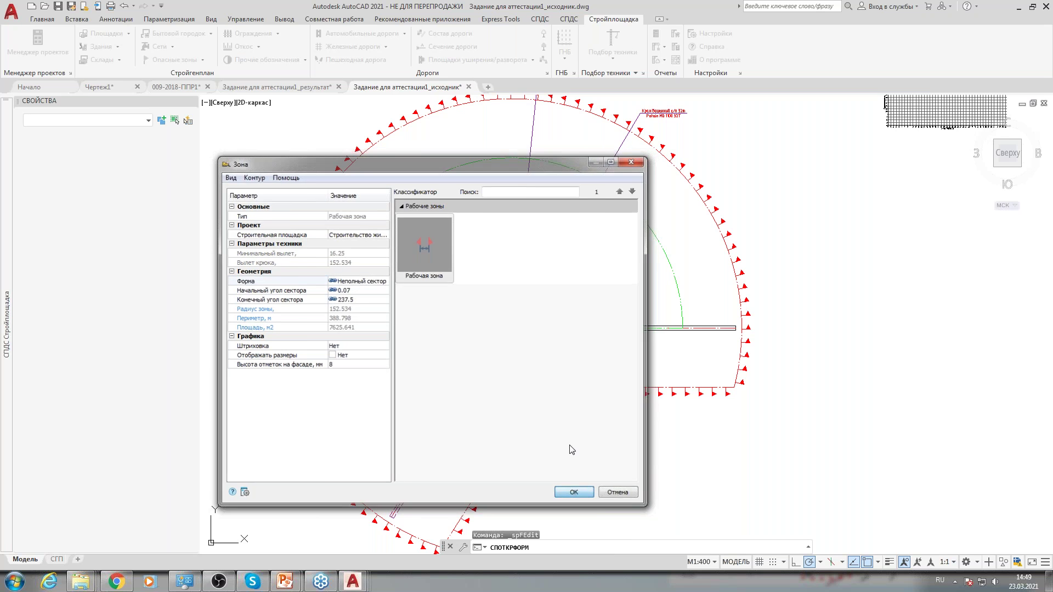
pyautogui.press('Escape')
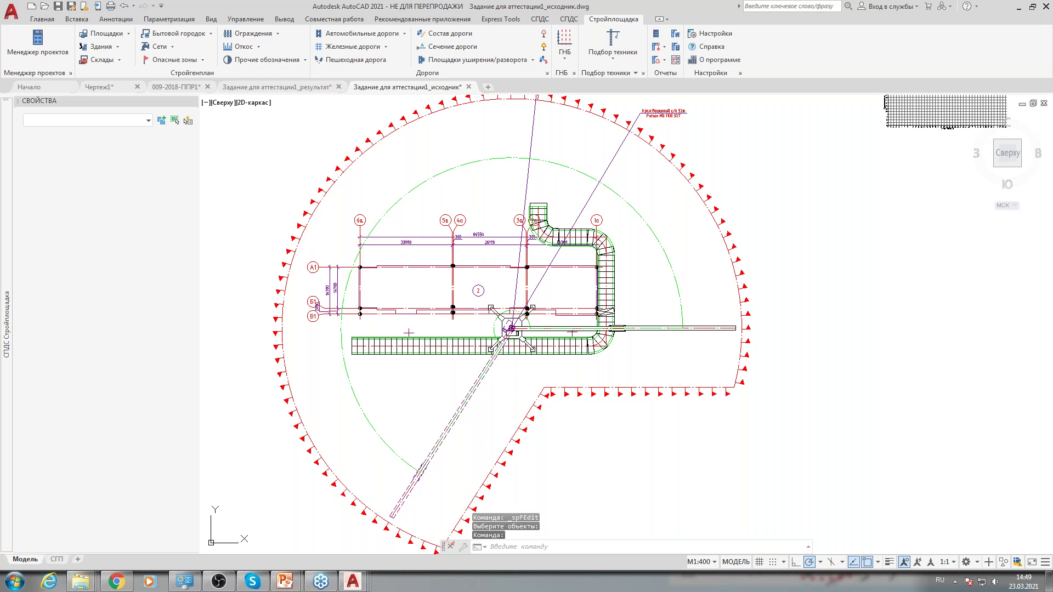
pyautogui.doubleClick(511, 328)
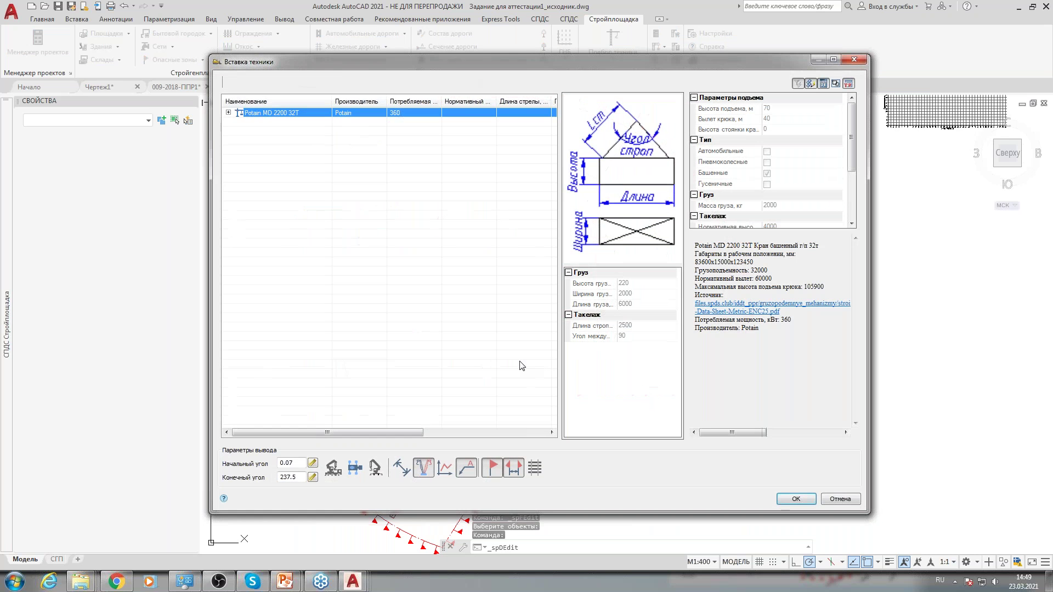
pyautogui.click(796, 499)
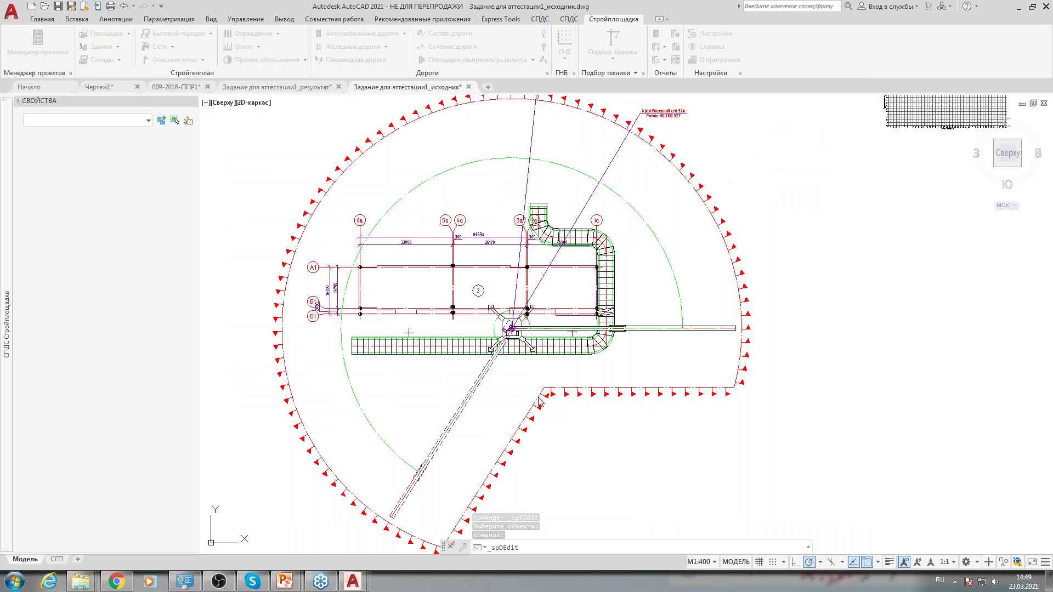
# Try the Концентрически sector construction method on the crane's danger zone.
pyautogui.click(504, 401)
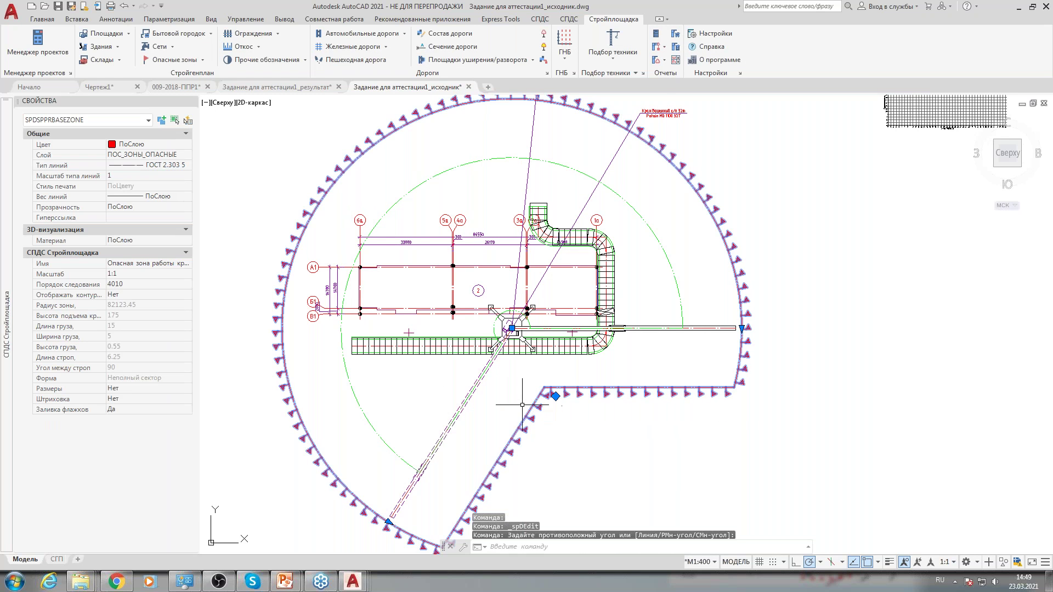
pyautogui.rightClick(516, 402)
pyautogui.click(572, 213)
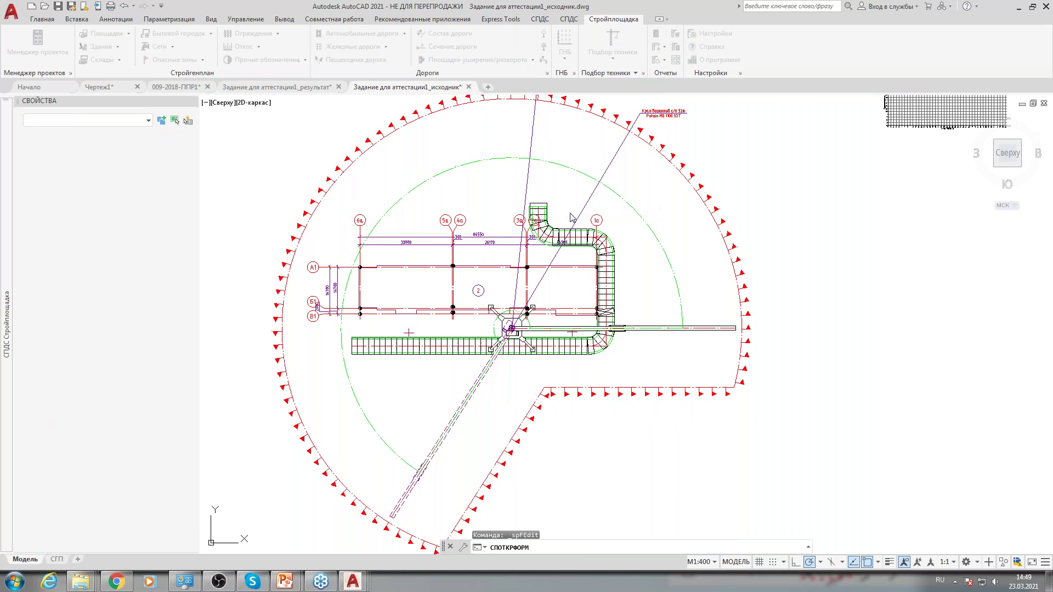
pyautogui.click(384, 356)
pyautogui.click(383, 356)
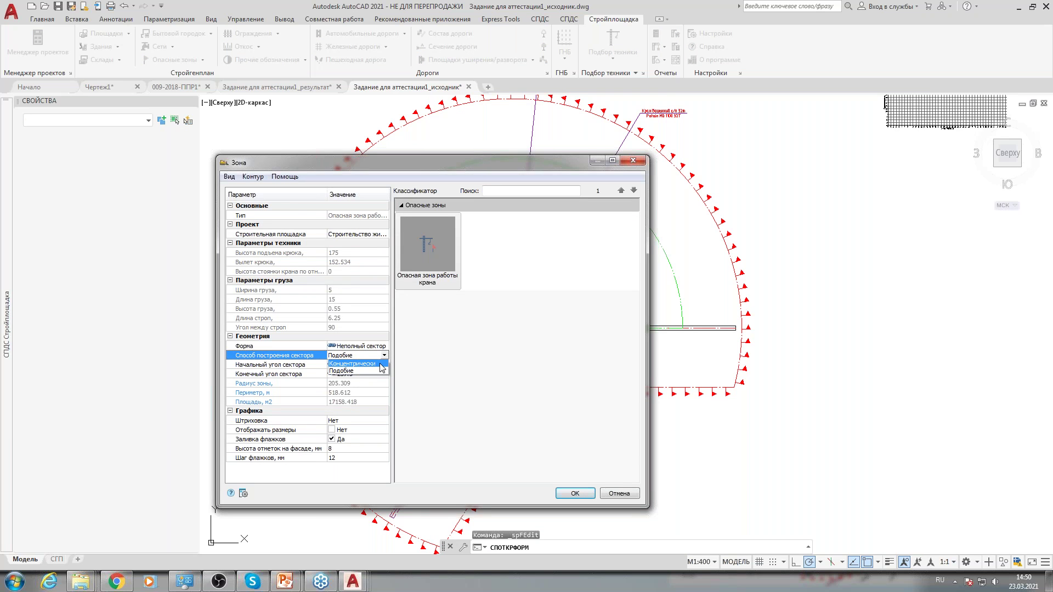
pyautogui.click(382, 364)
pyautogui.moveTo(566, 168); pyautogui.dragTo(303, 168)
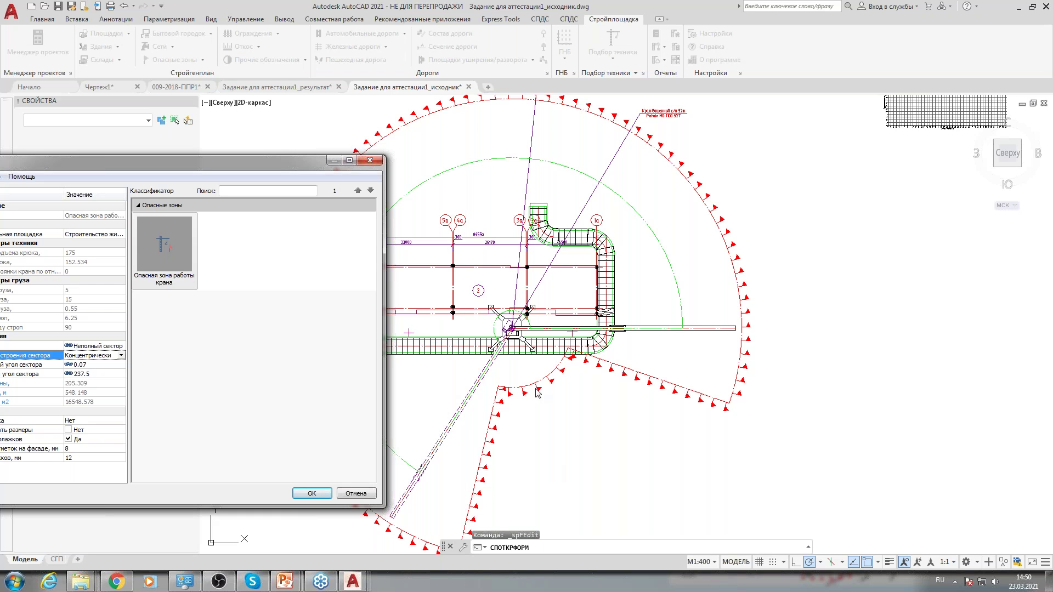
pyautogui.moveTo(311, 163)
pyautogui.mouseDown()
pyautogui.moveTo(435, 131)
pyautogui.moveTo(411, 122)
pyautogui.mouseUp()
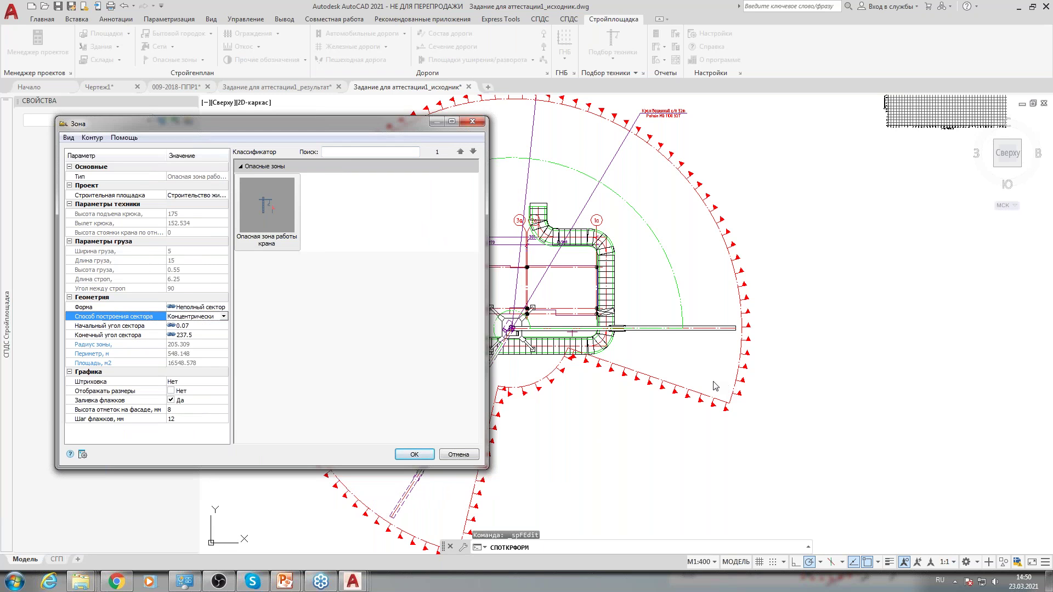
# Return the danger zone's sector construction method to Подобие and apply it.
pyautogui.click(222, 317)
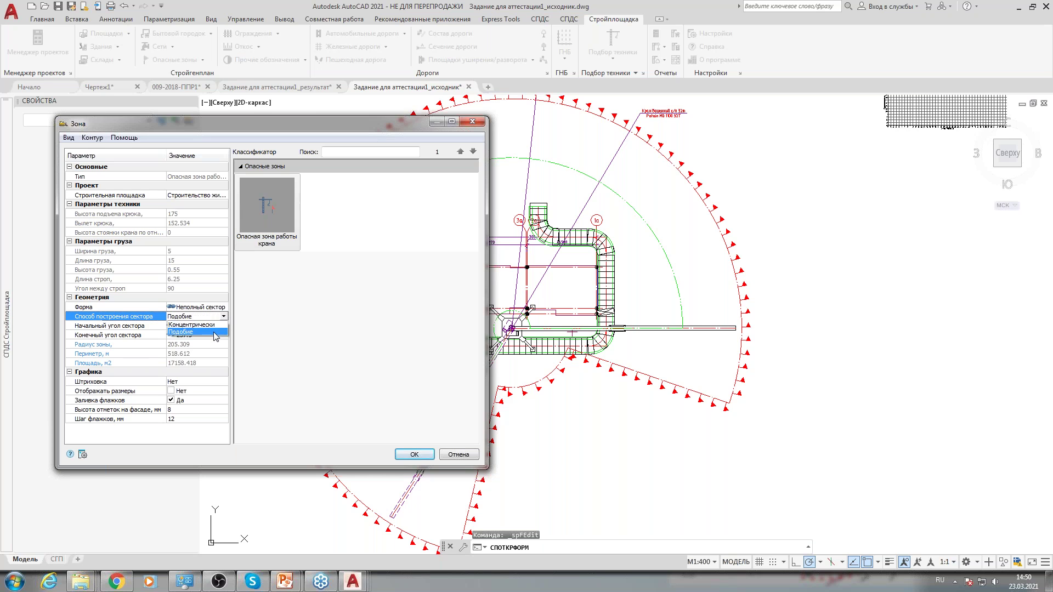
pyautogui.click(215, 335)
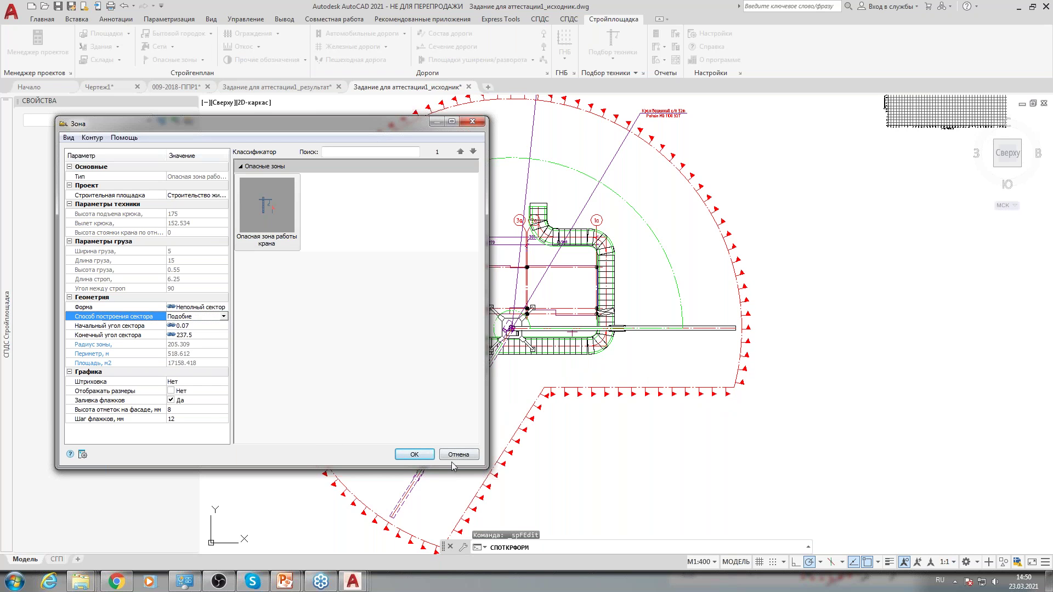
pyautogui.click(408, 454)
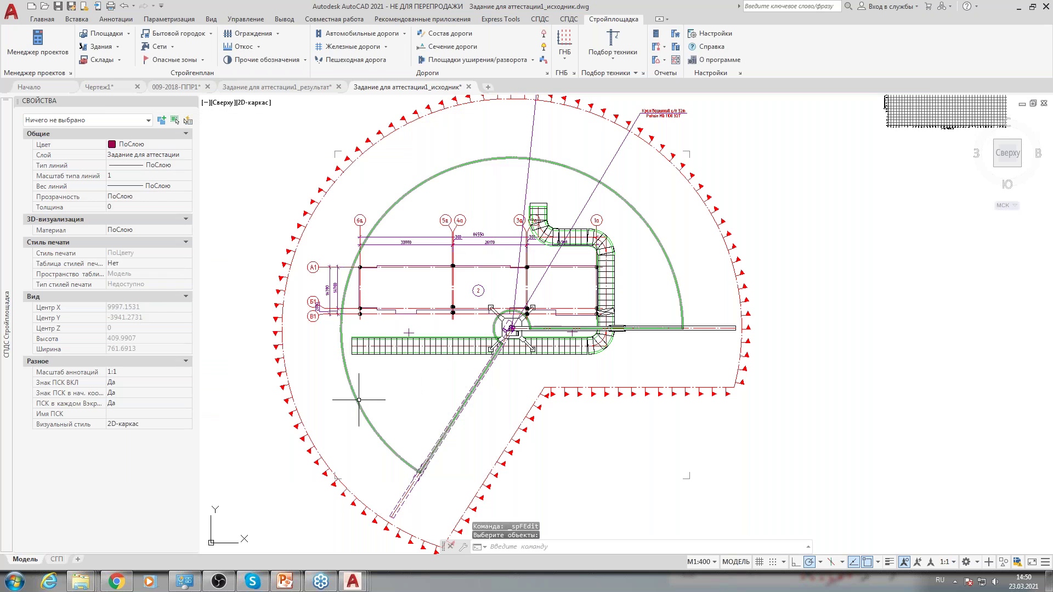
# Turn on green line hatching (Из линий) for the crane's working zone, with interval 10 and angle 45.
pyautogui.rightClick(355, 400)
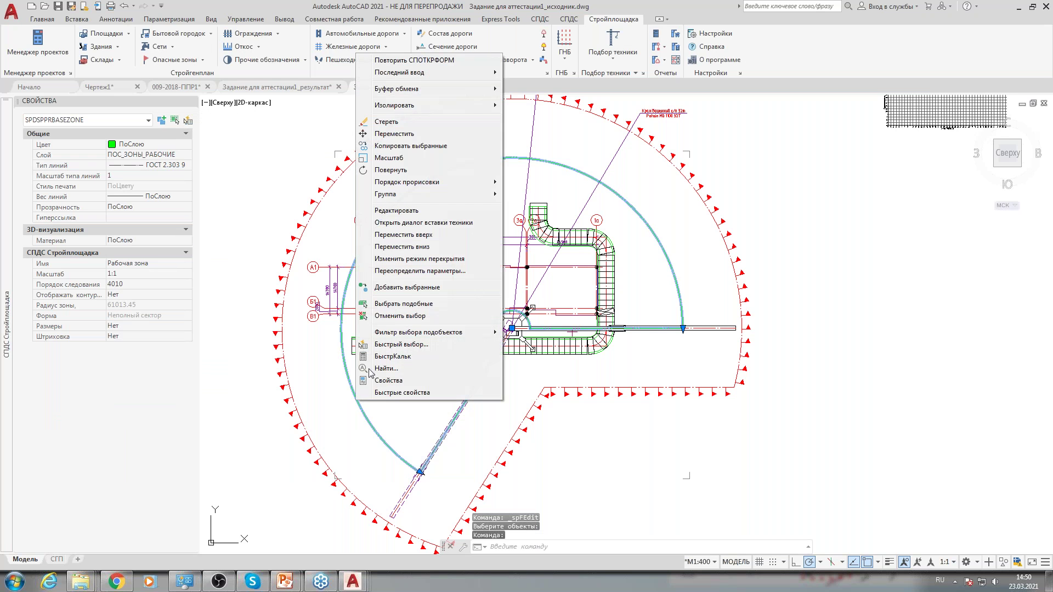
pyautogui.click(406, 212)
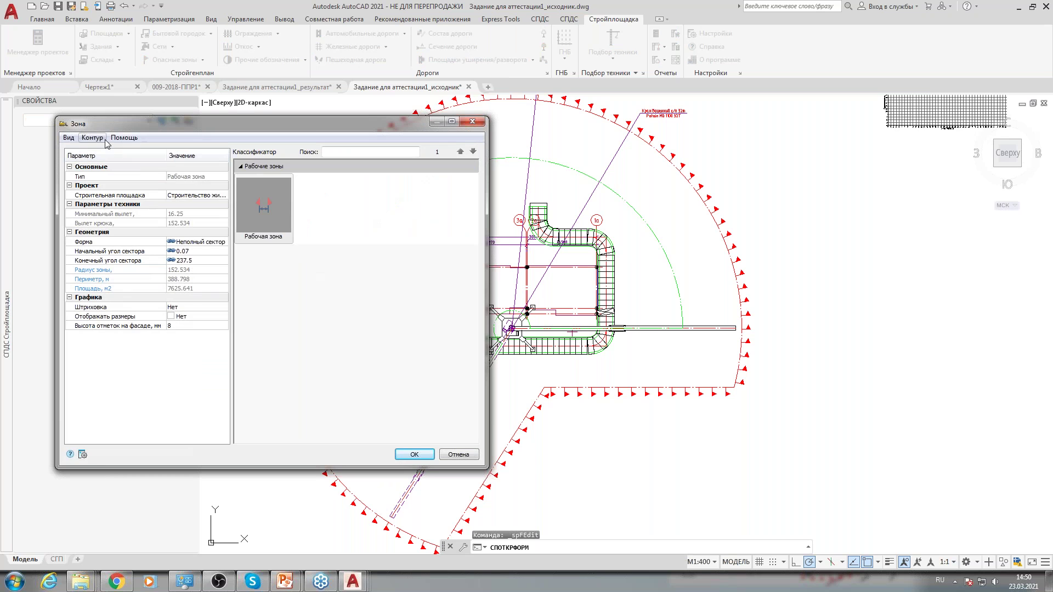
pyautogui.click(200, 308)
pyautogui.click(223, 308)
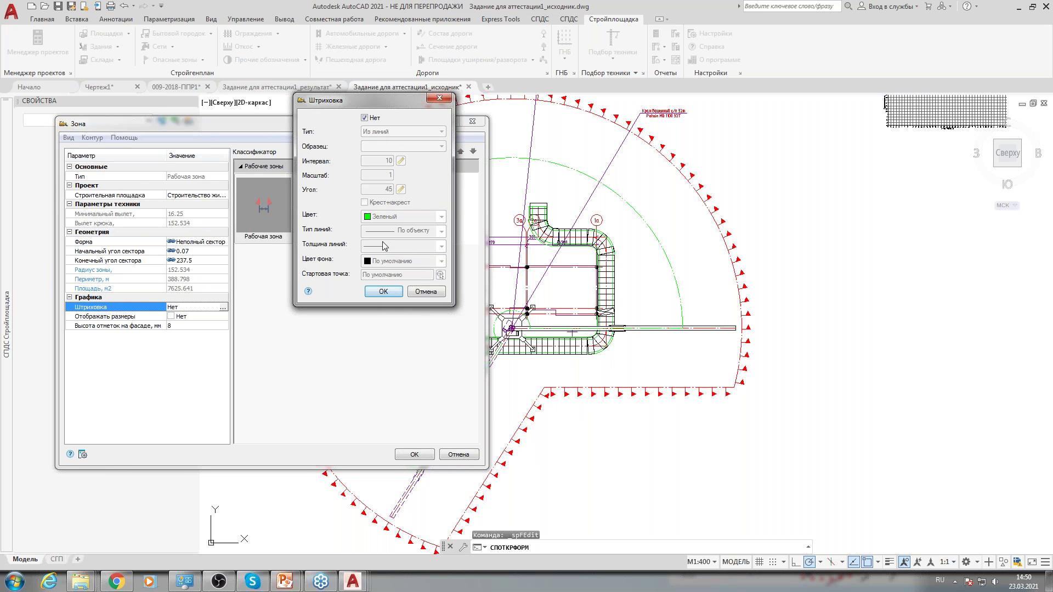
pyautogui.click(366, 118)
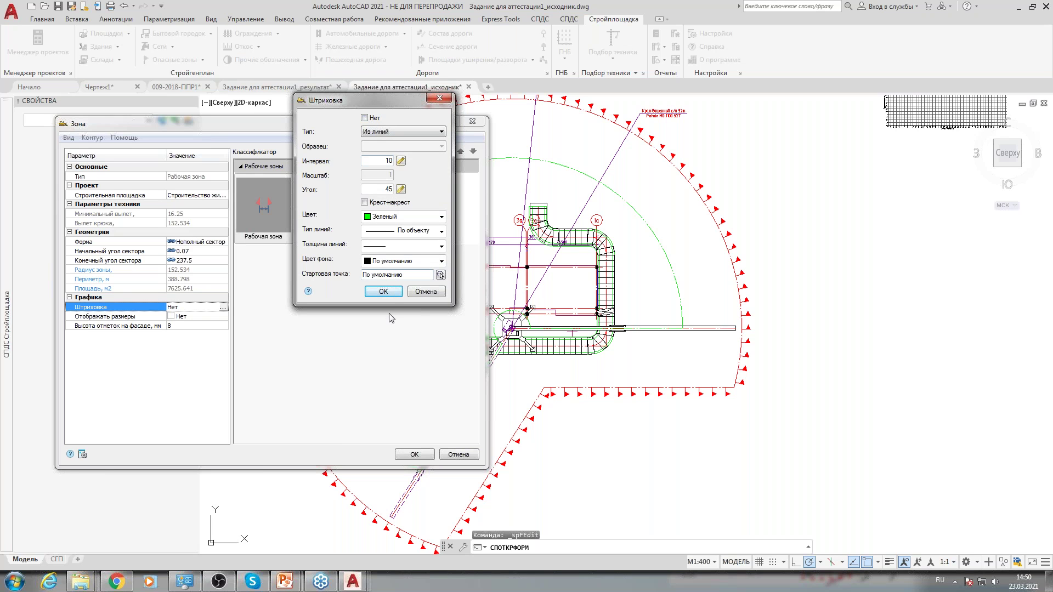
pyautogui.click(383, 292)
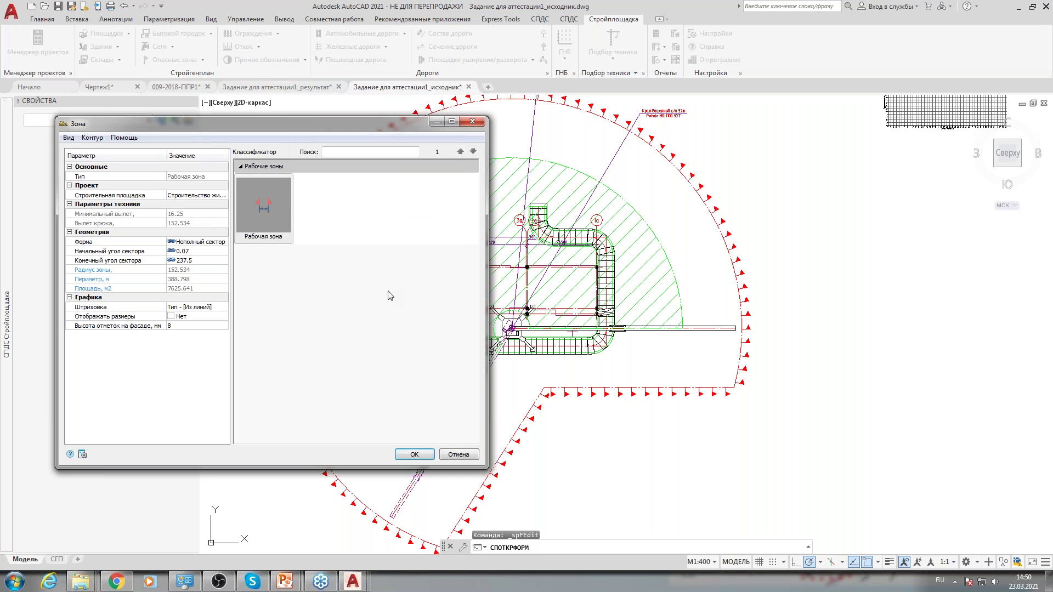
pyautogui.moveTo(404, 126); pyautogui.dragTo(358, 146)
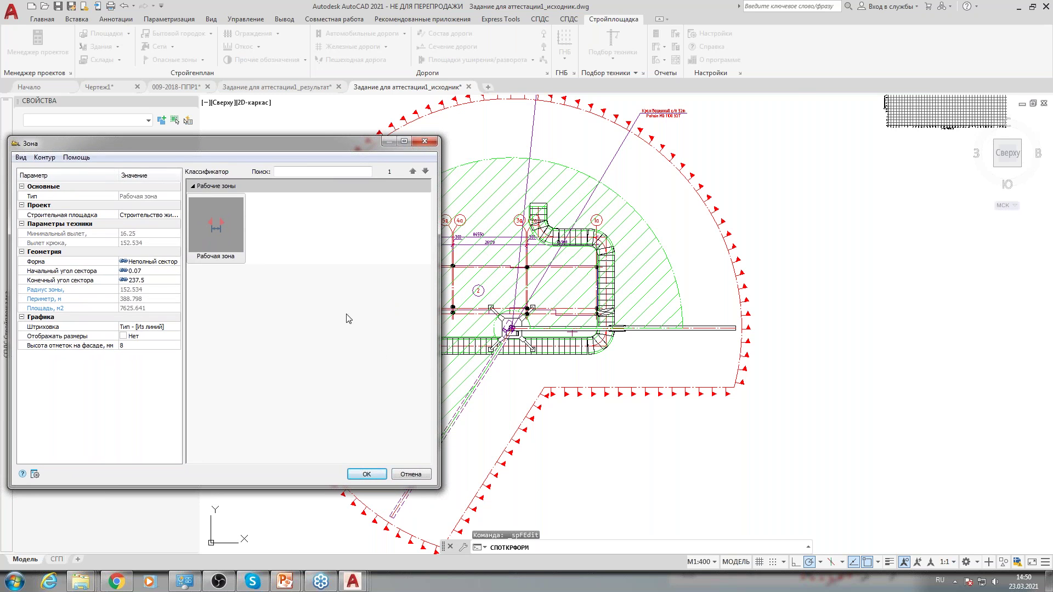
# Start subtracting a contour from the working zone, running along axis А1 from outside axis 6а to axis 1а.
pyautogui.click(45, 158)
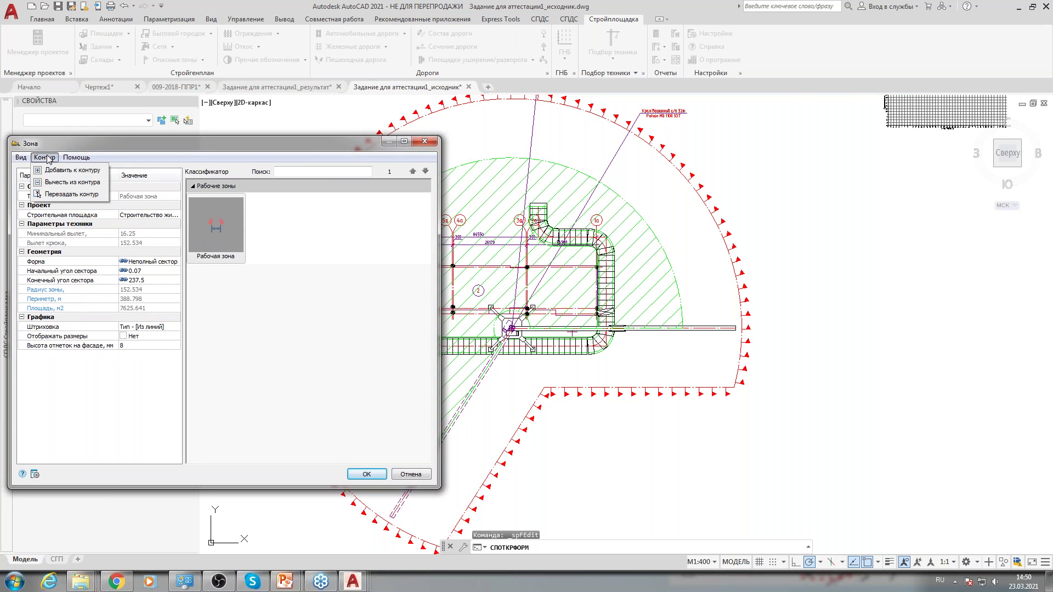
pyautogui.click(49, 184)
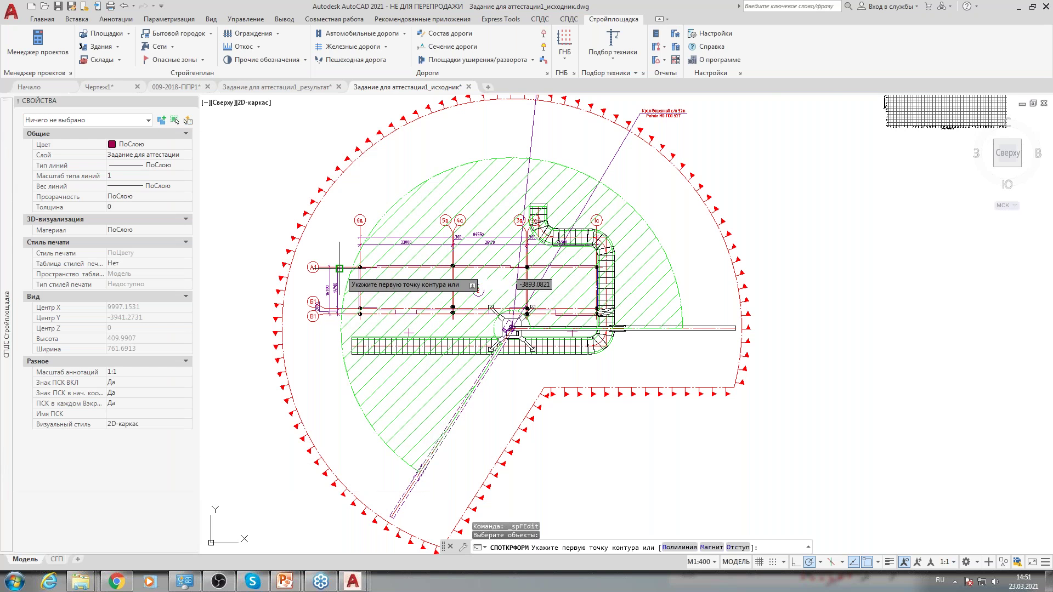
pyautogui.scroll(4, 367, 279)
pyautogui.scroll(8, 352, 257)
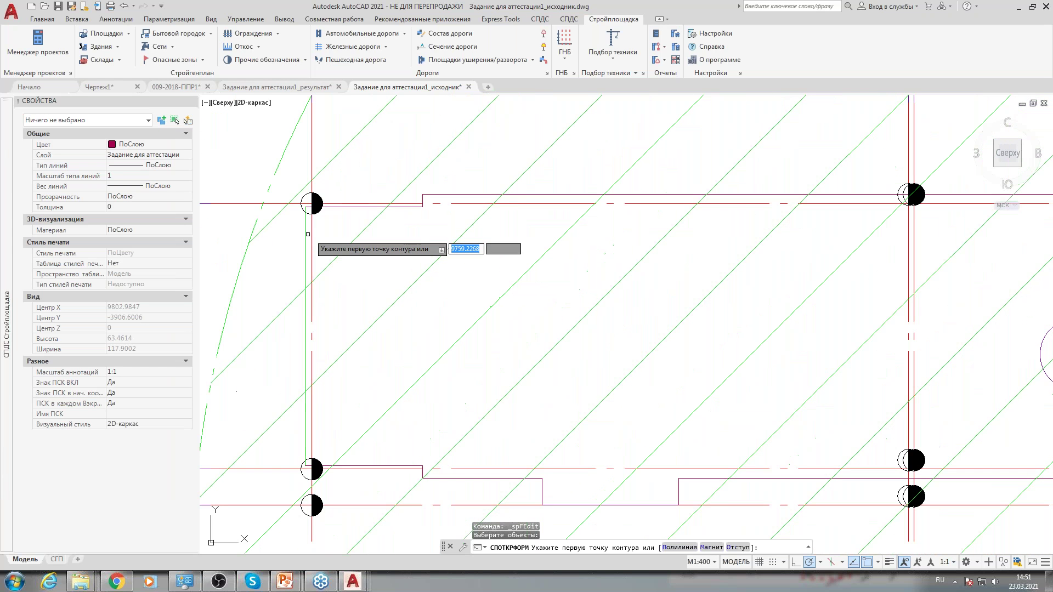
pyautogui.click(262, 203)
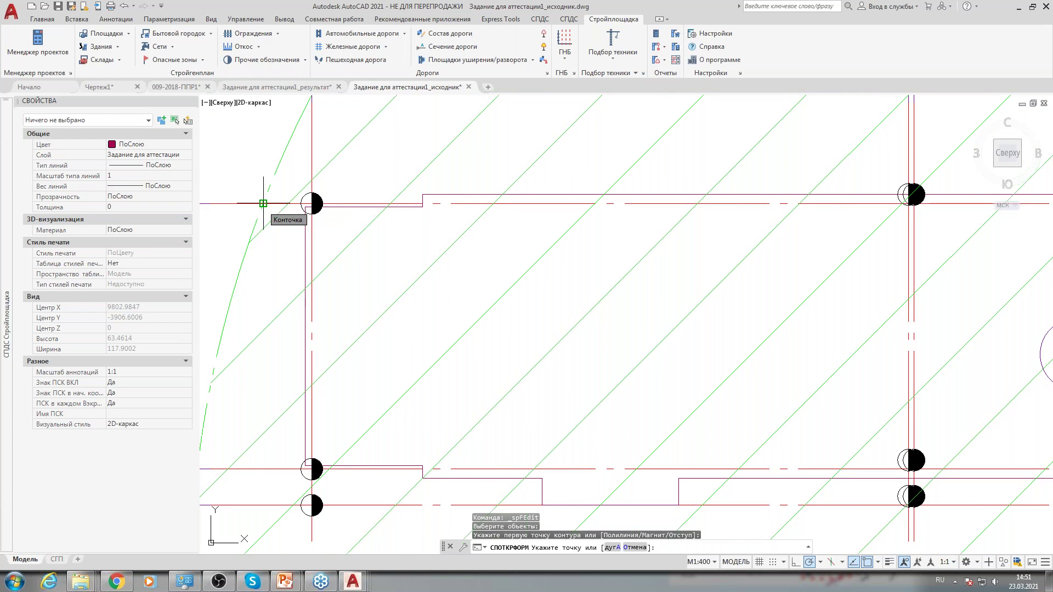
pyautogui.scroll(-4, 263, 205)
pyautogui.scroll(6, 454, 218)
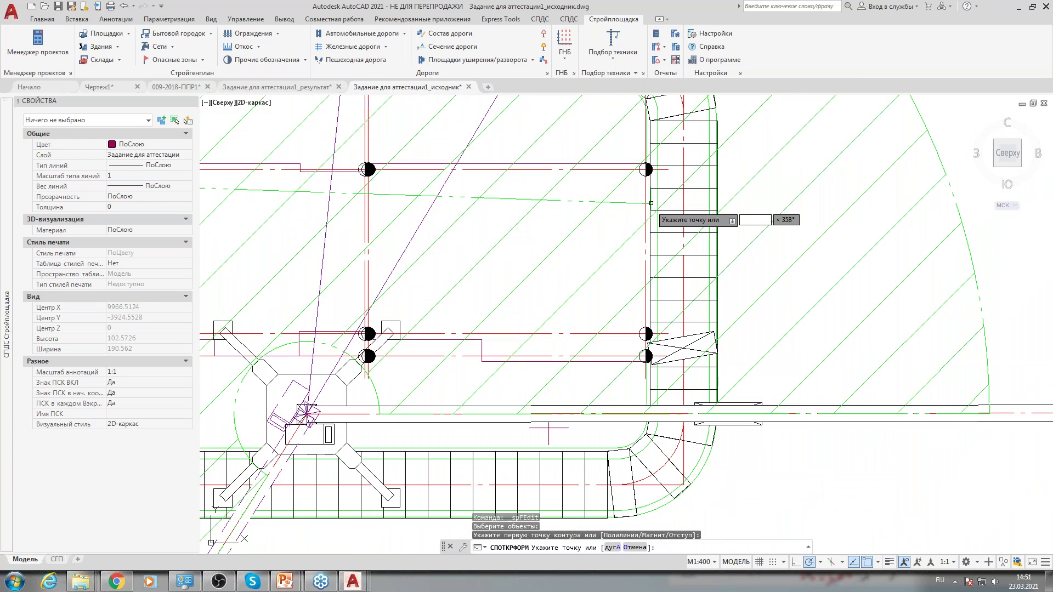
pyautogui.click(647, 170)
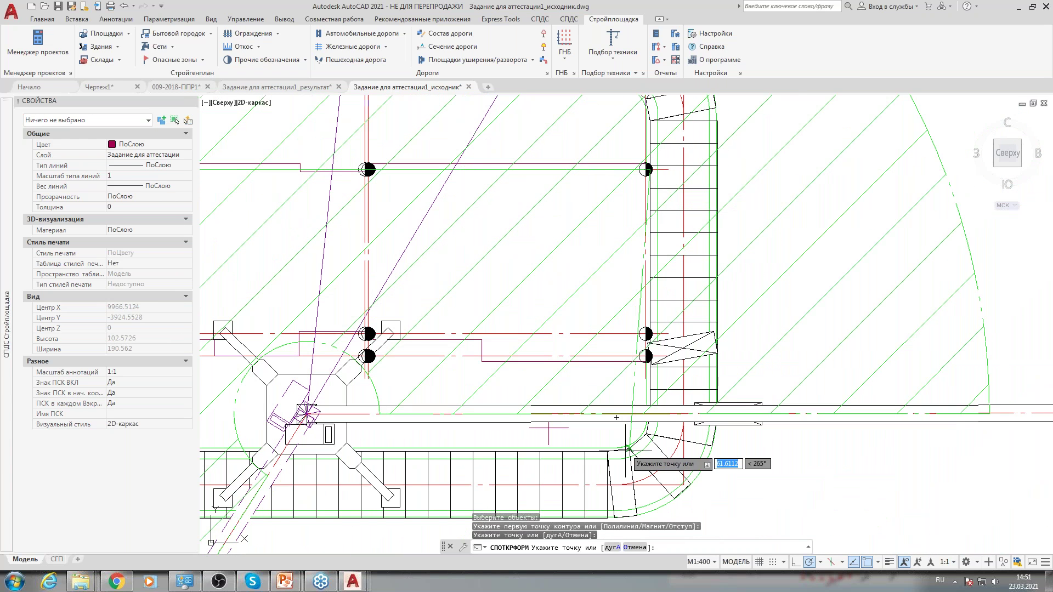
# Continue the subtraction contour straight down to the lower road's bottom edge and along that edge beyond the zone's western boundary.
pyautogui.scroll(-2, 630, 449)
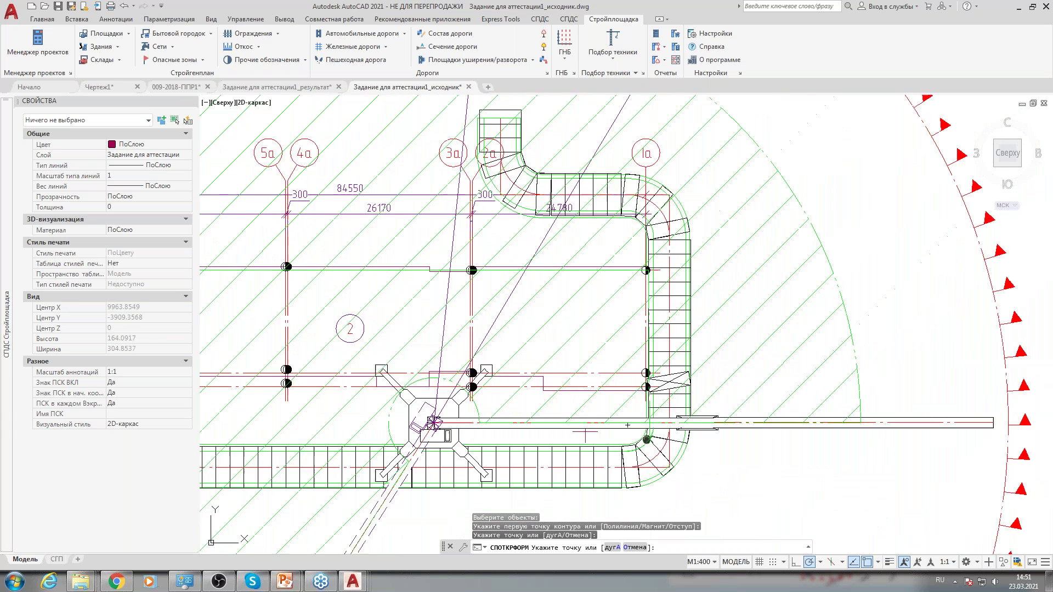
pyautogui.moveTo(631, 438); pyautogui.dragTo(636, 192, button='middle')
pyautogui.scroll(-2, 648, 177)
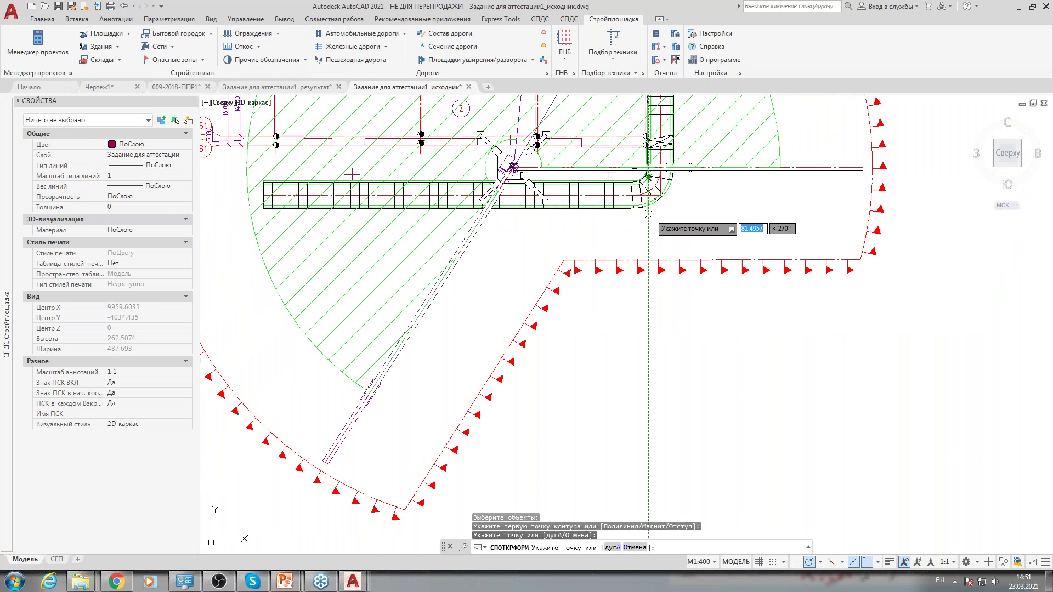
pyautogui.scroll(8, 647, 209)
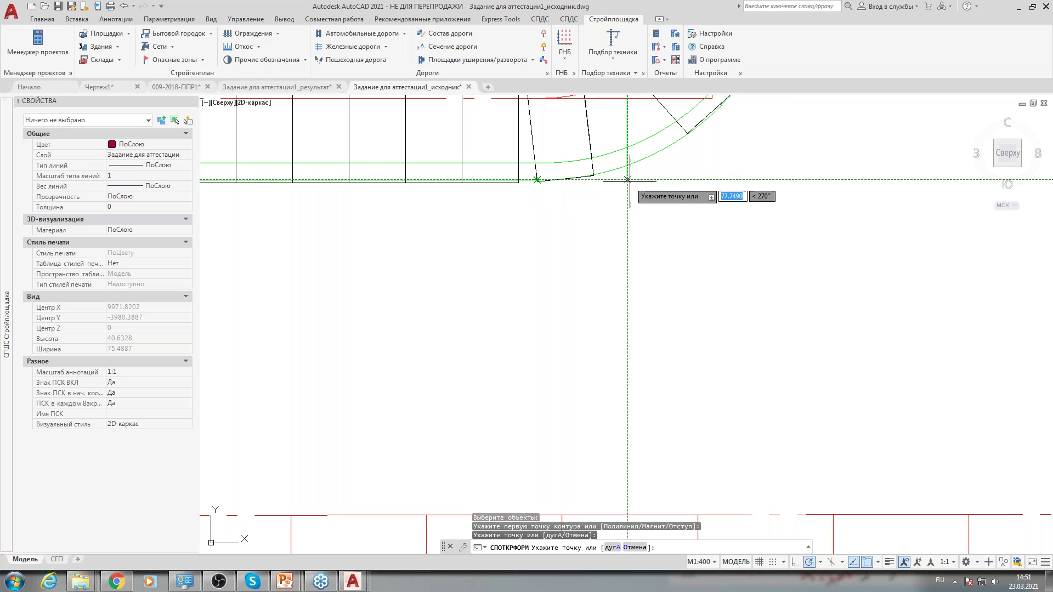
pyautogui.scroll(-12, 542, 194)
pyautogui.scroll(4, 399, 193)
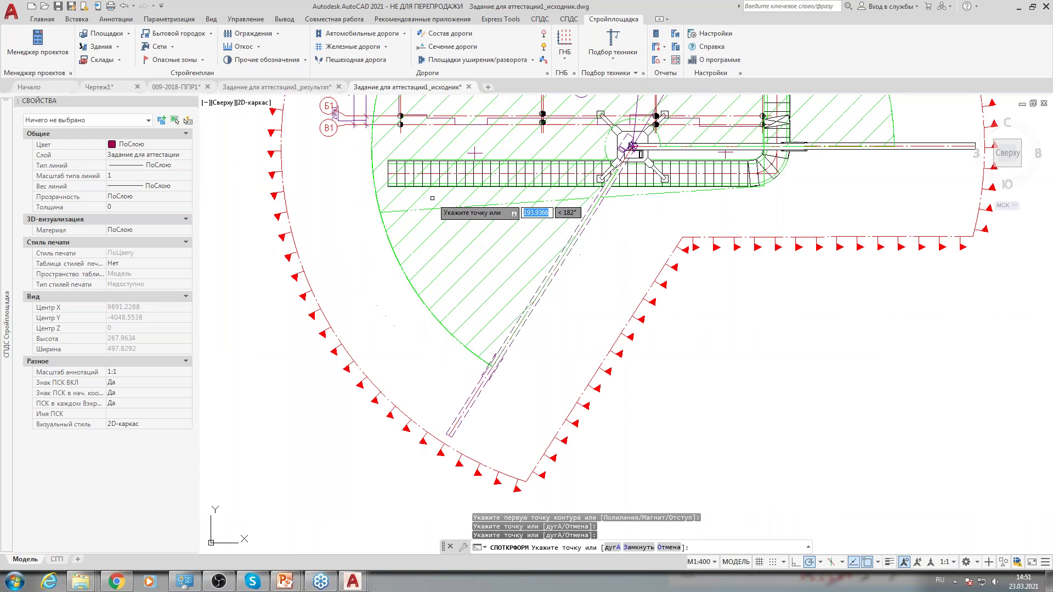
pyautogui.click(358, 186)
# Add a point outside the zone near axis 6а, close the subtraction contour around the building and lower road, and end contour editing.
pyautogui.scroll(-5, 358, 186)
pyautogui.scroll(3, 373, 219)
pyautogui.click(376, 146)
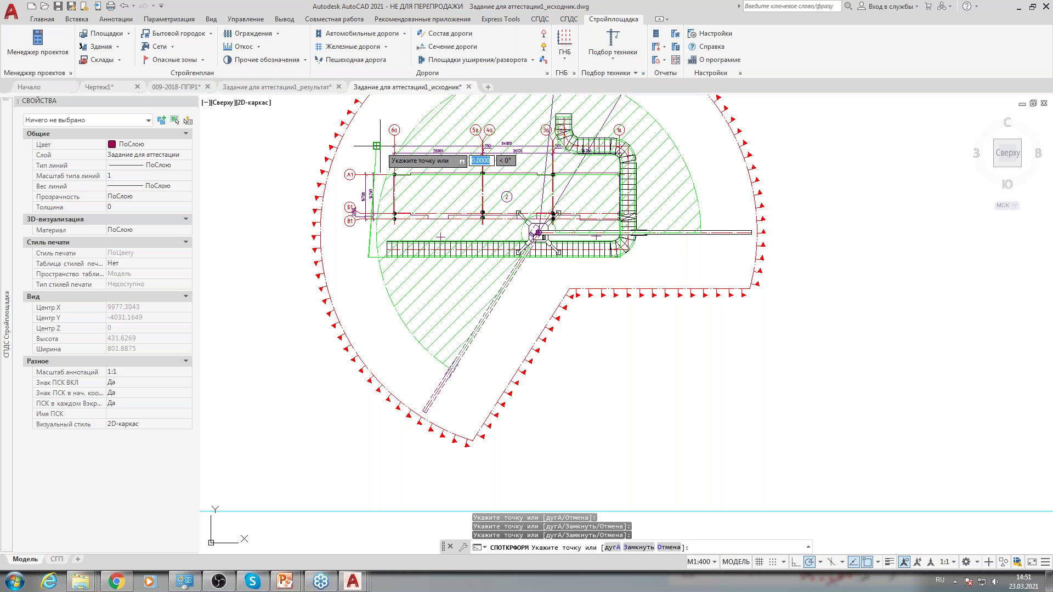
pyautogui.rightClick(376, 146)
pyautogui.click(412, 219)
pyautogui.moveTo(538, 276); pyautogui.dragTo(471, 264, button='middle')
pyautogui.press('Escape')
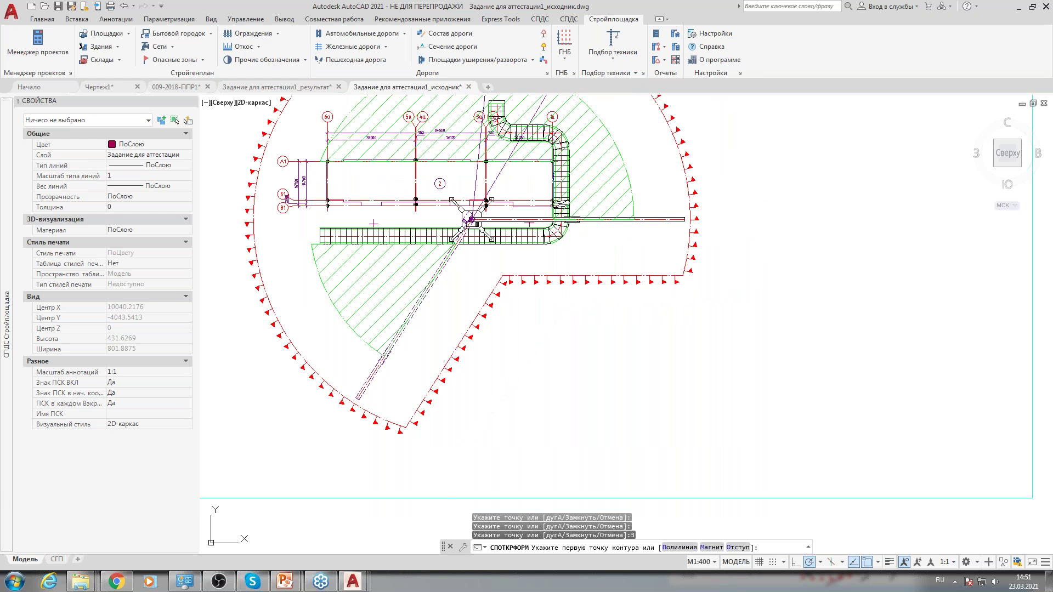
pyautogui.click(370, 478)
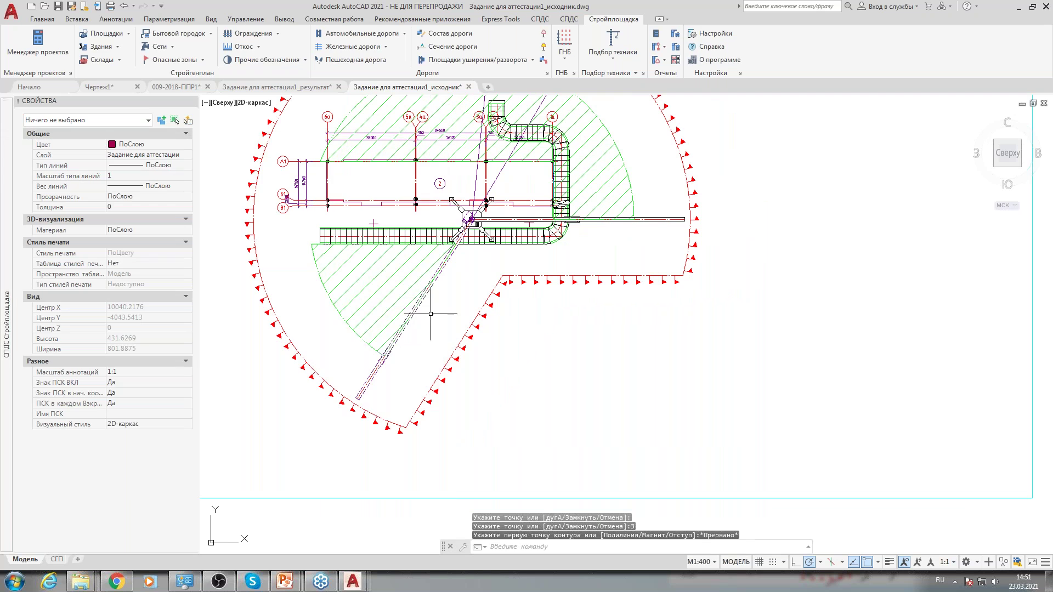
pyautogui.scroll(4, 457, 275)
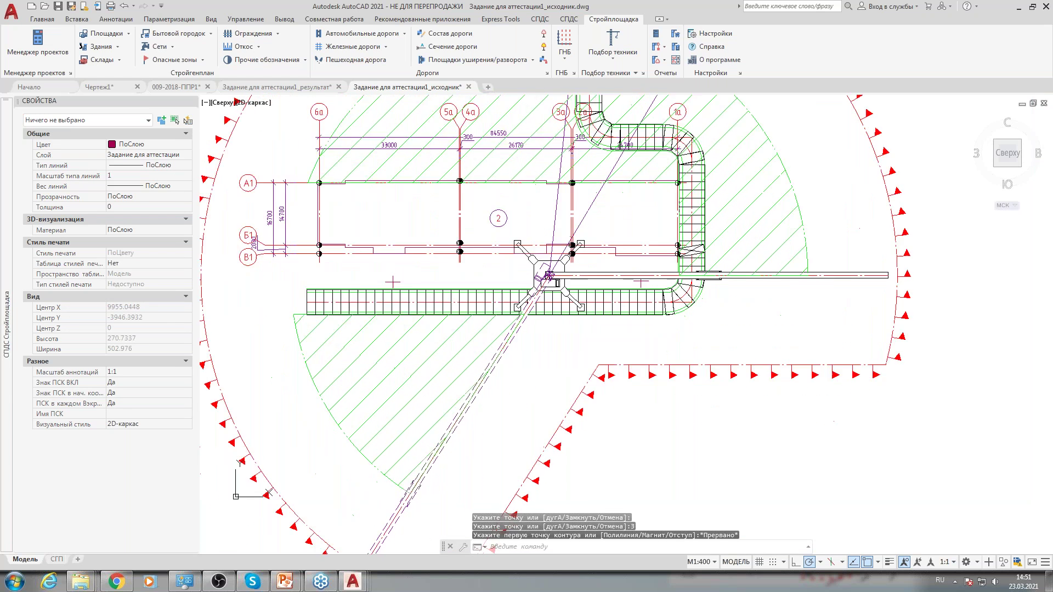
pyautogui.scroll(-3, 639, 259)
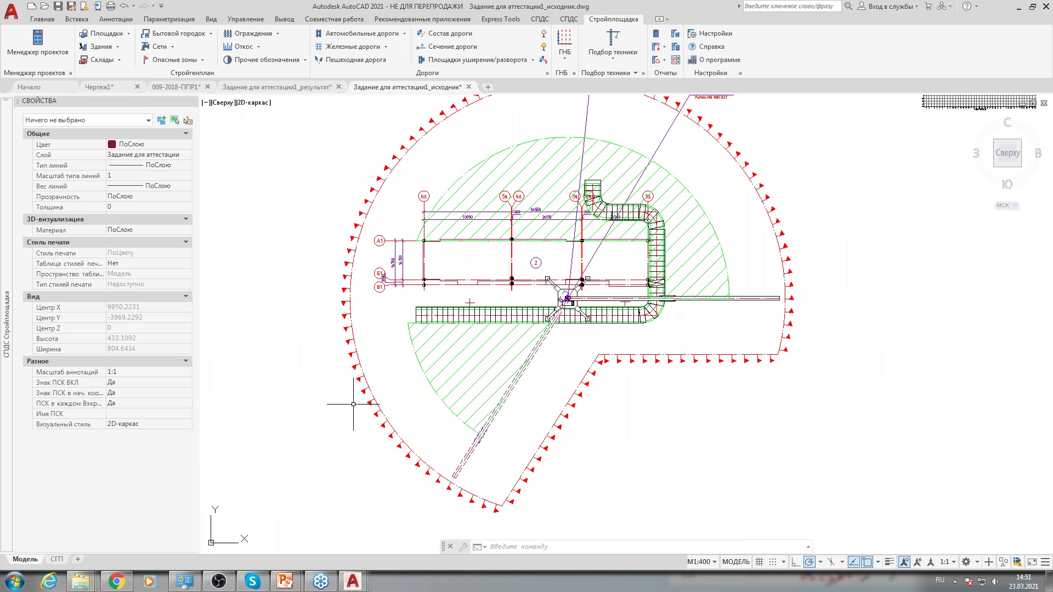
pyautogui.moveTo(682, 411); pyautogui.dragTo(567, 414, button='middle')
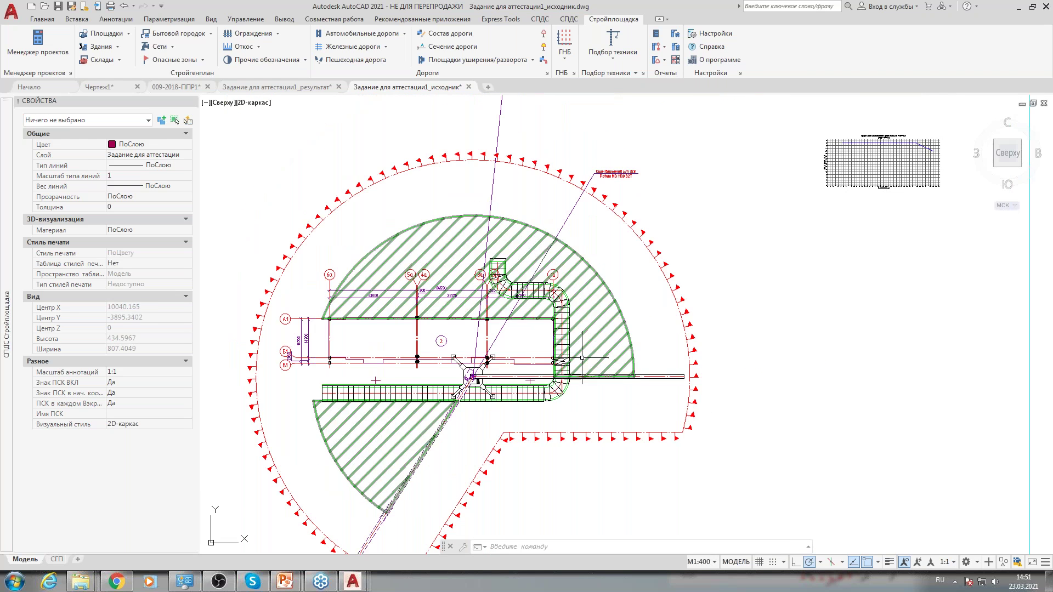
# Examine the flagged danger zone boundary and the hatched crane working area around building 2 on the site plan.
pyautogui.scroll(-3, 571, 351)
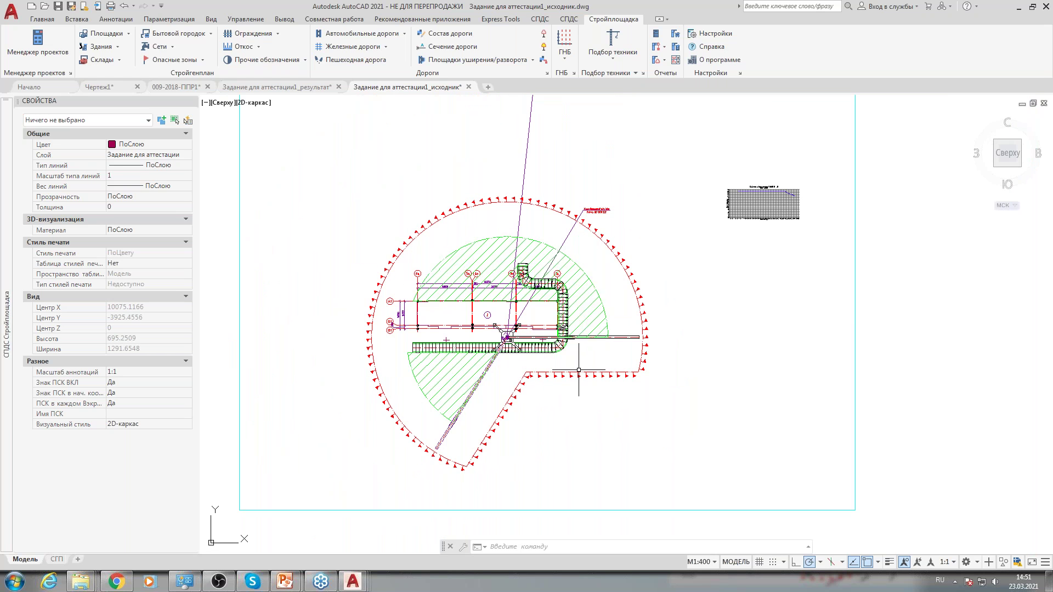
pyautogui.moveTo(533, 351)
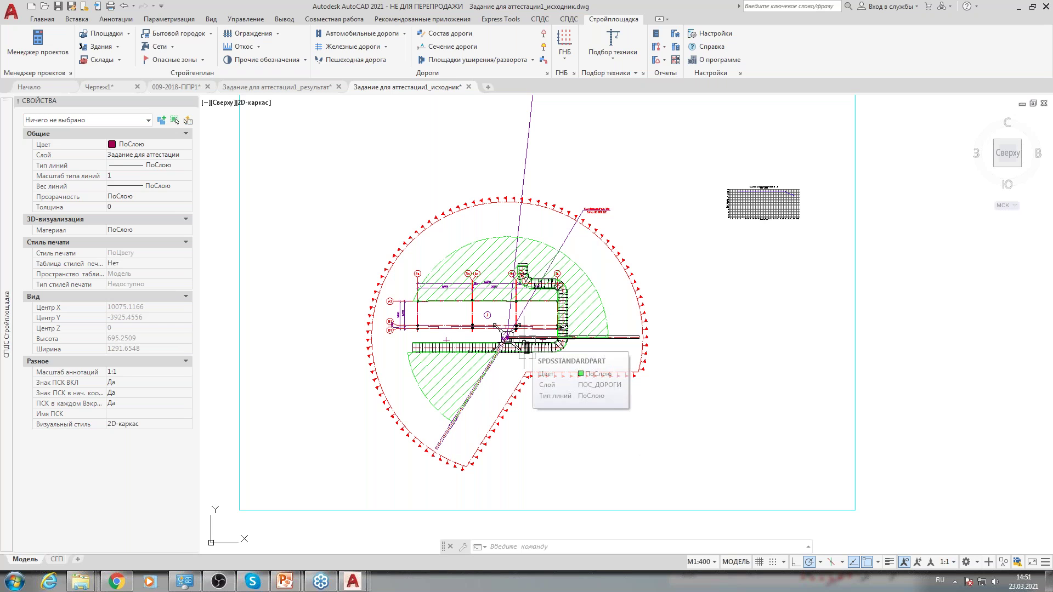
pyautogui.moveTo(578, 373)
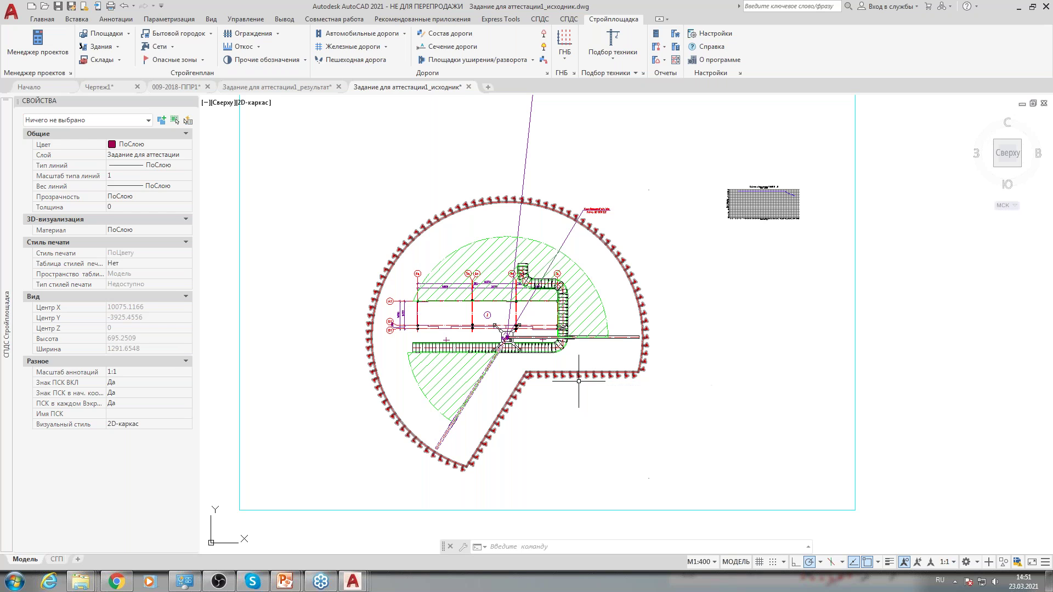
pyautogui.moveTo(579, 373); pyautogui.dragTo(536, 327, button='middle')
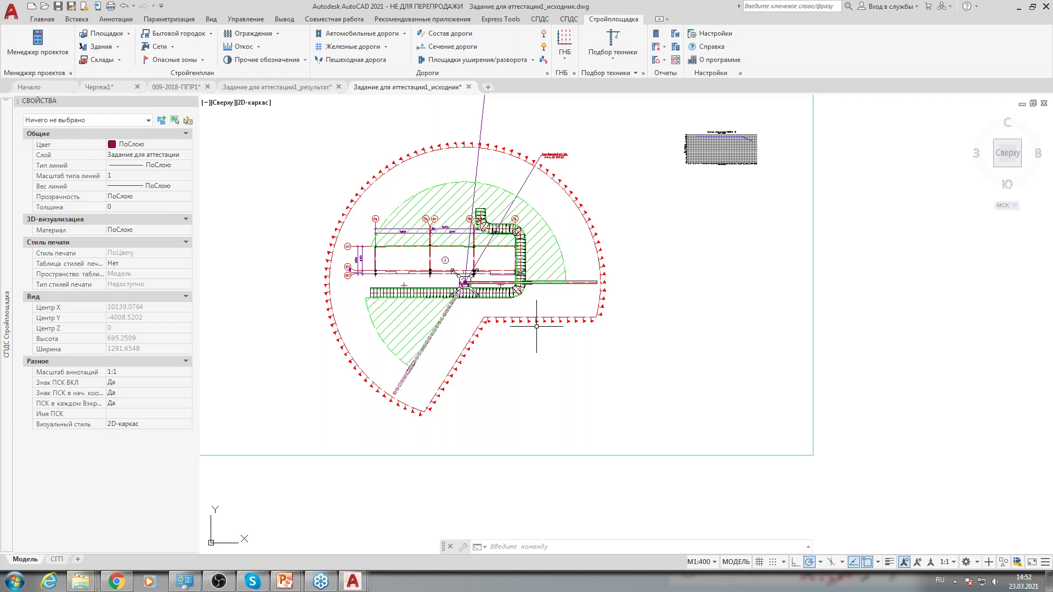
pyautogui.moveTo(536, 326); pyautogui.dragTo(521, 349, button='middle')
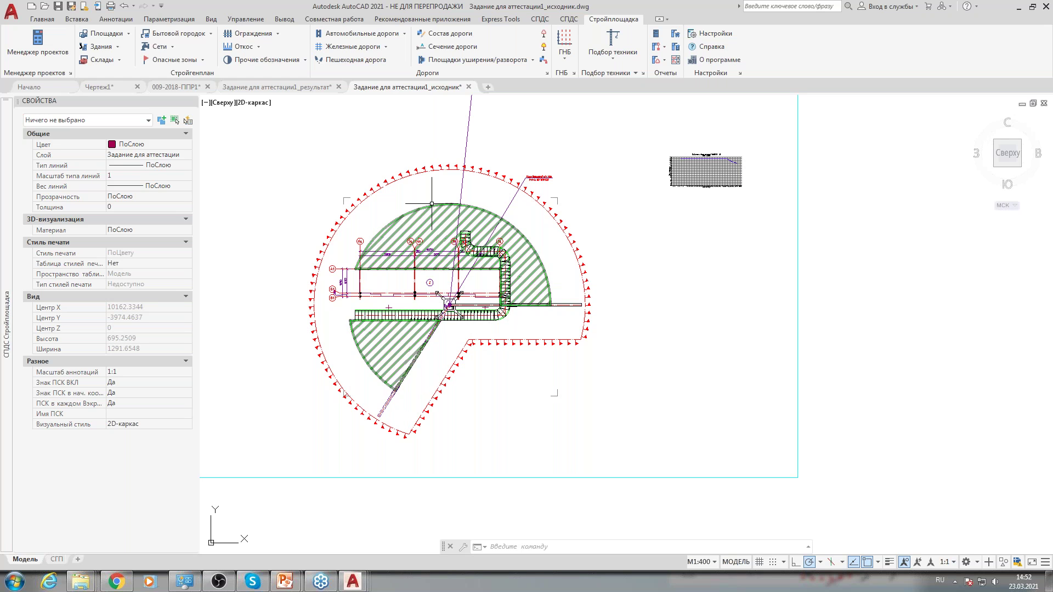
pyautogui.moveTo(431, 402)
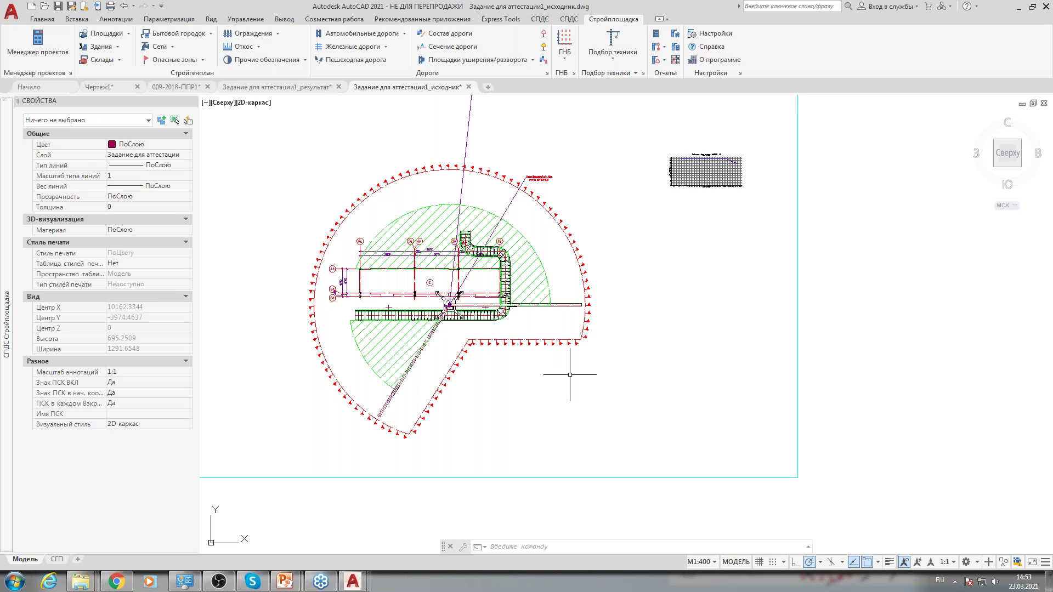
pyautogui.moveTo(524, 394); pyautogui.dragTo(508, 373, button='middle')
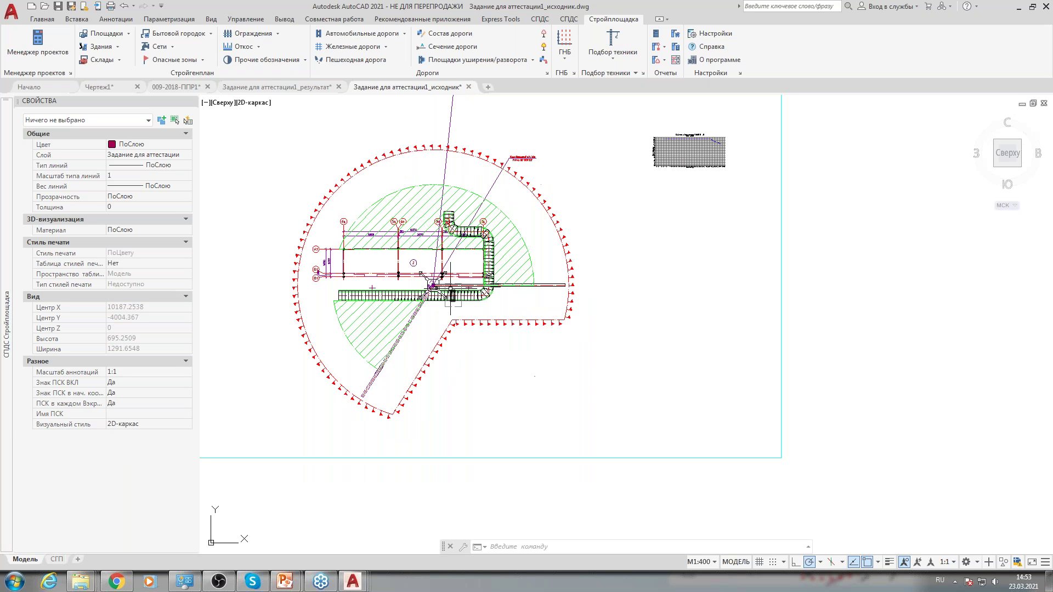
pyautogui.moveTo(454, 380); pyautogui.dragTo(451, 390, button='middle')
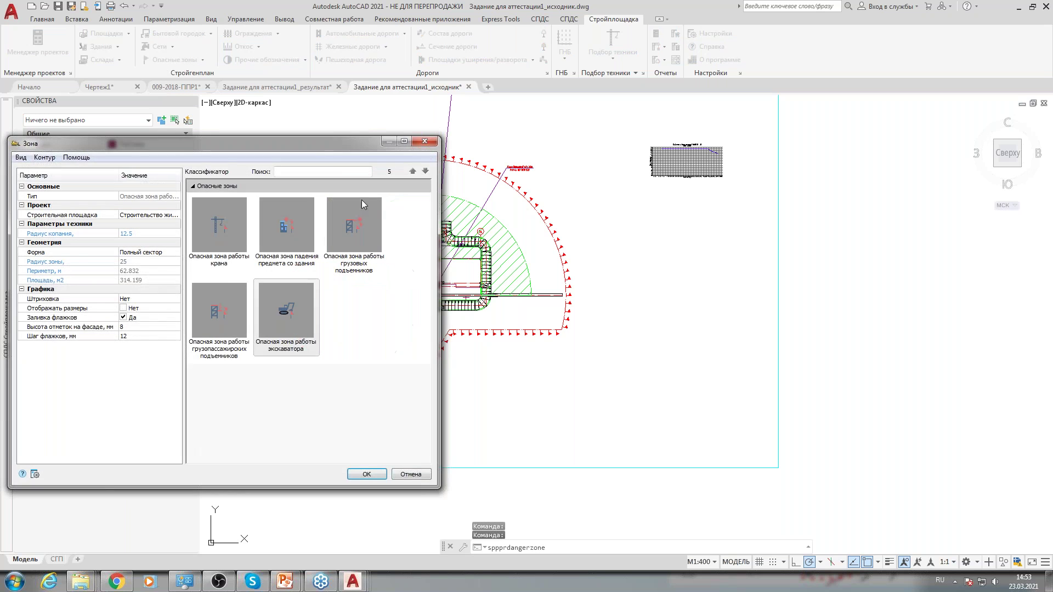
# Compare the parameters of the lift, excavator and crane danger zone types, and review the shape options for the excavator zone.
pyautogui.moveTo(317, 140); pyautogui.dragTo(501, 127)
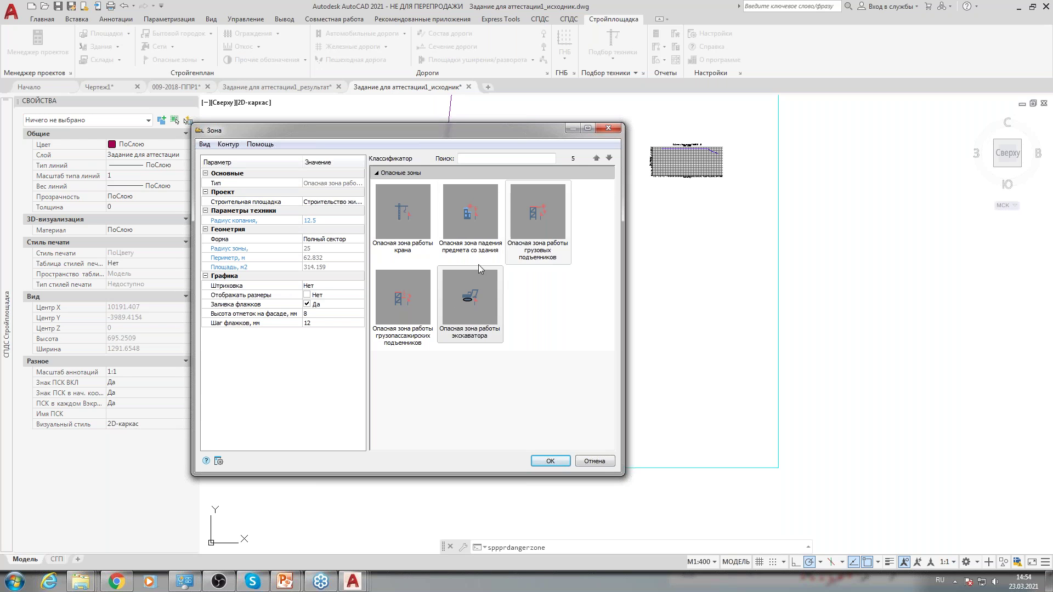
pyautogui.click(412, 329)
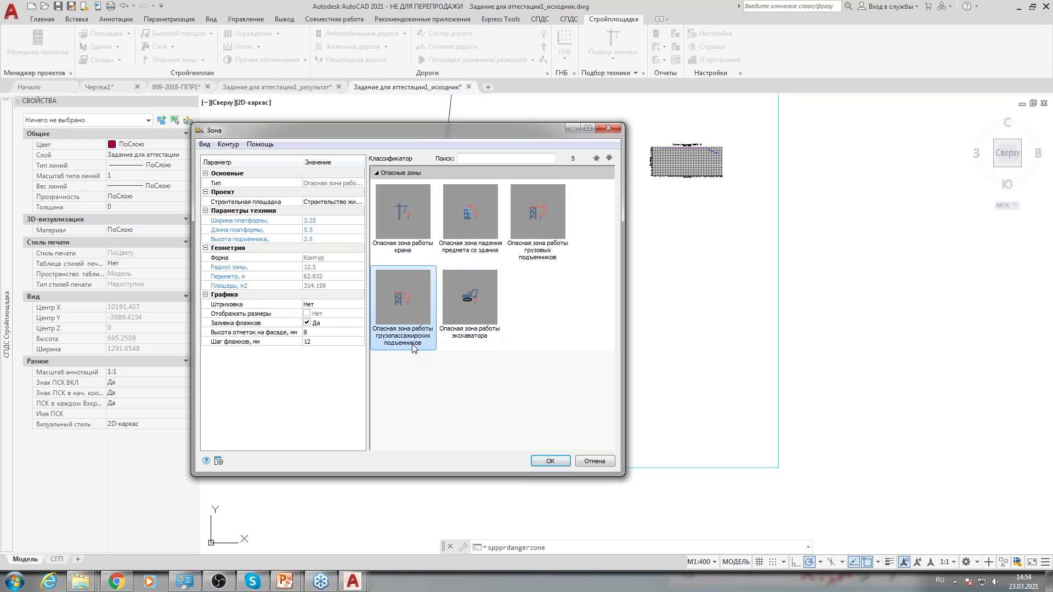
pyautogui.click(475, 330)
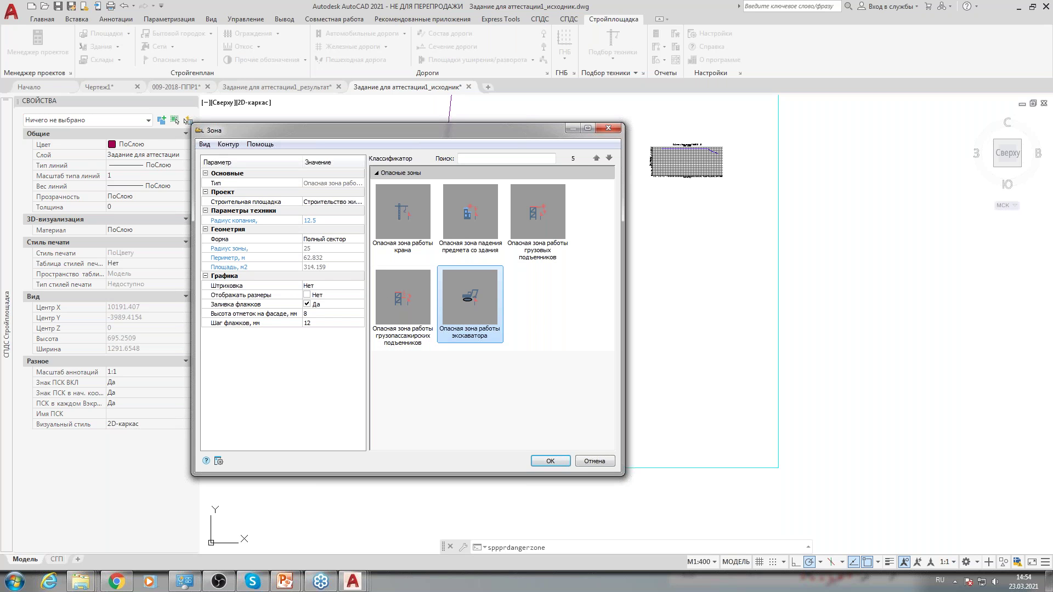
pyautogui.click(402, 220)
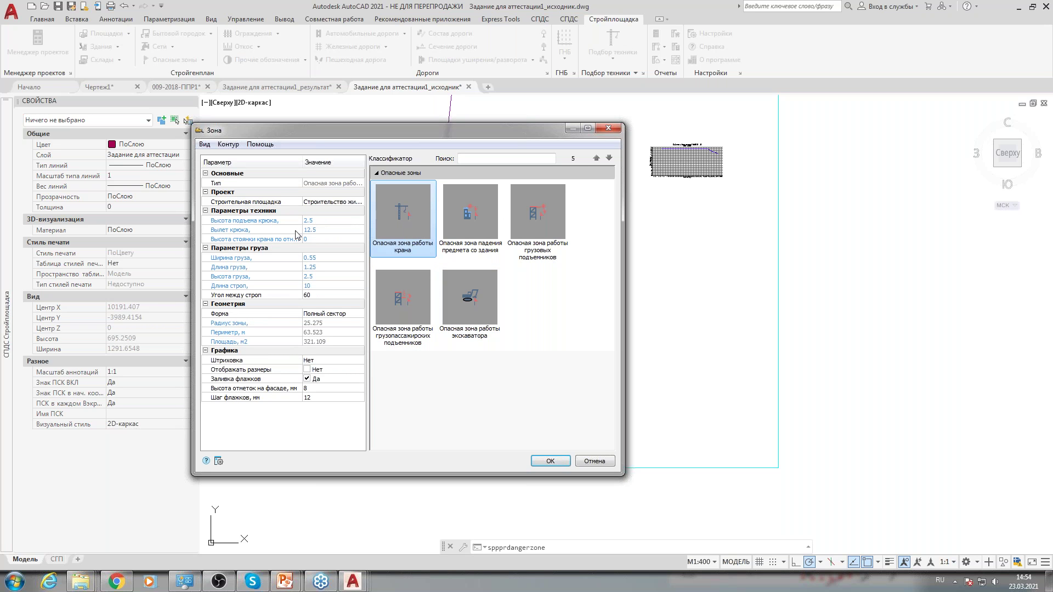
pyautogui.click(467, 309)
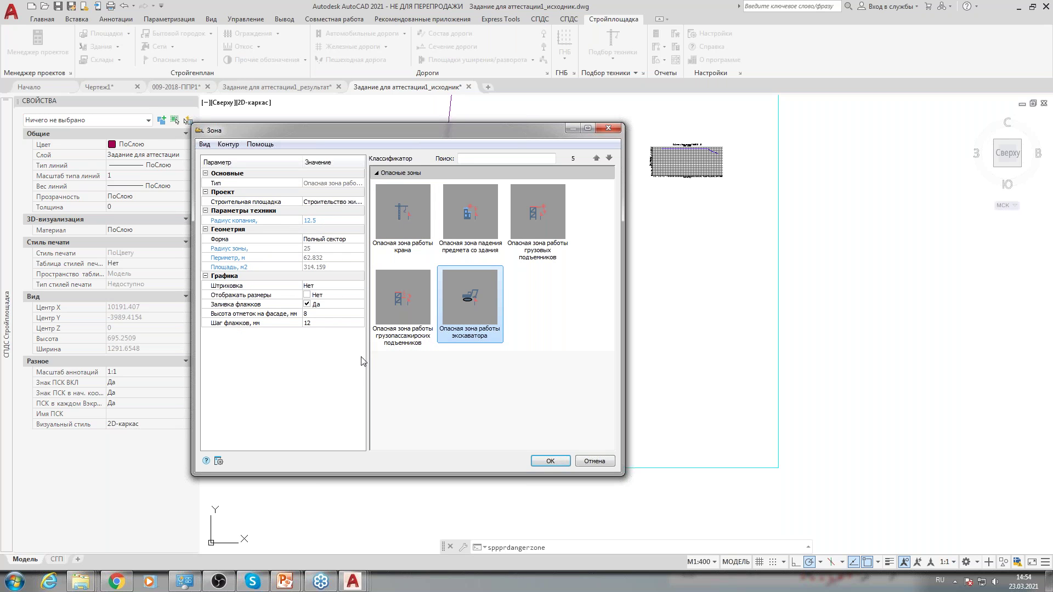
pyautogui.click(355, 244)
pyautogui.click(359, 240)
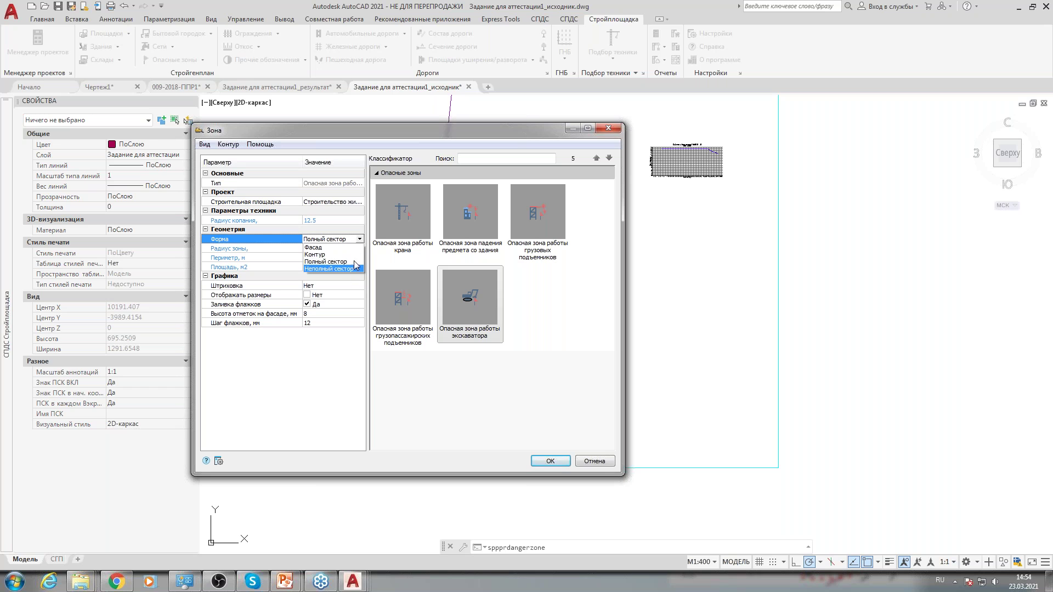
pyautogui.click(362, 242)
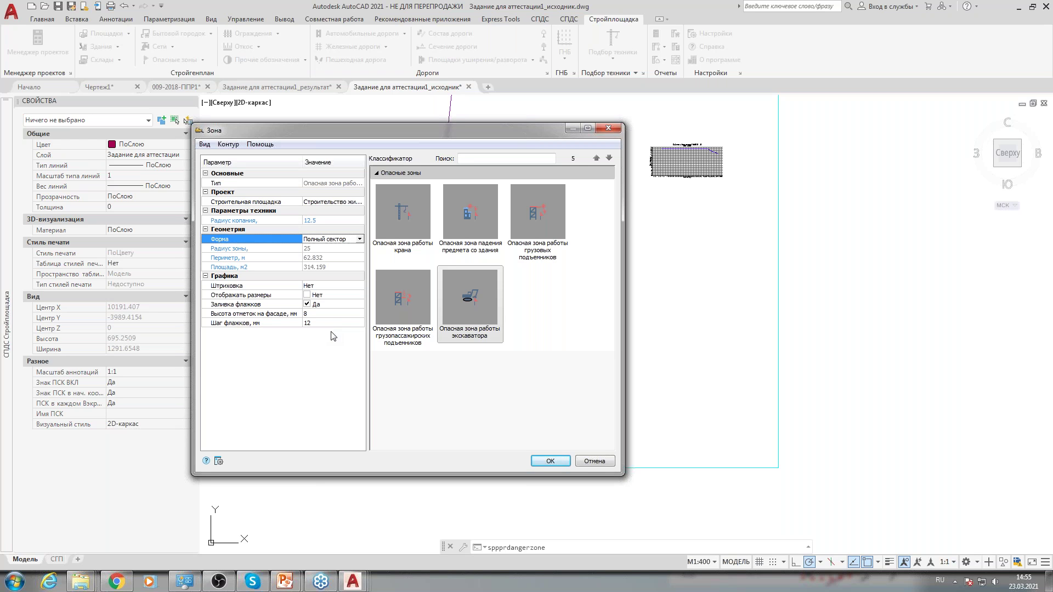
# Place a danger zone for objects falling from a building (Опасная зона падения предмета со здания) on the contour of building 2.
pyautogui.click(483, 222)
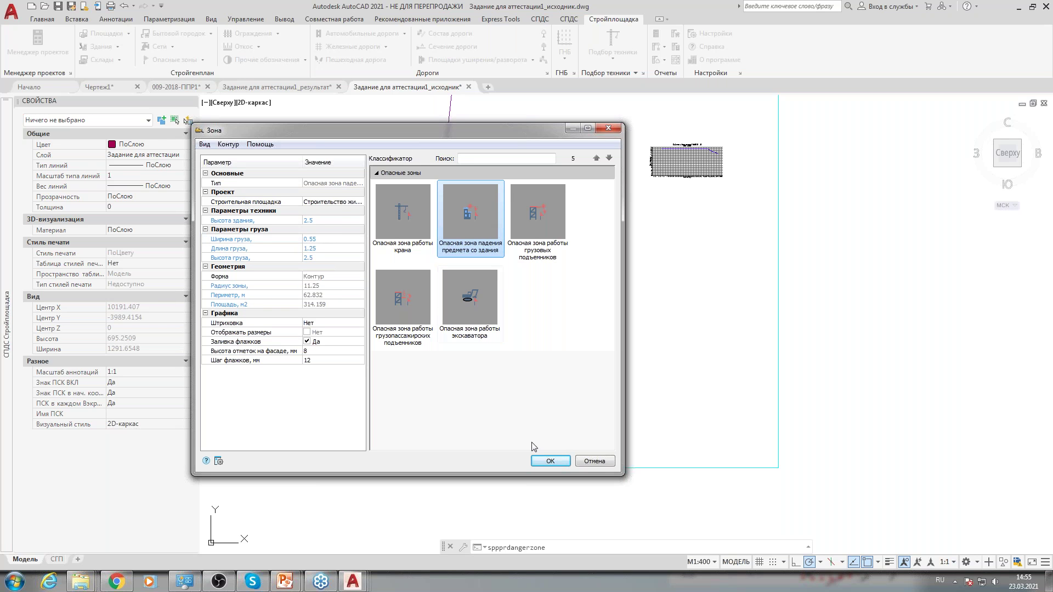
pyautogui.click(541, 461)
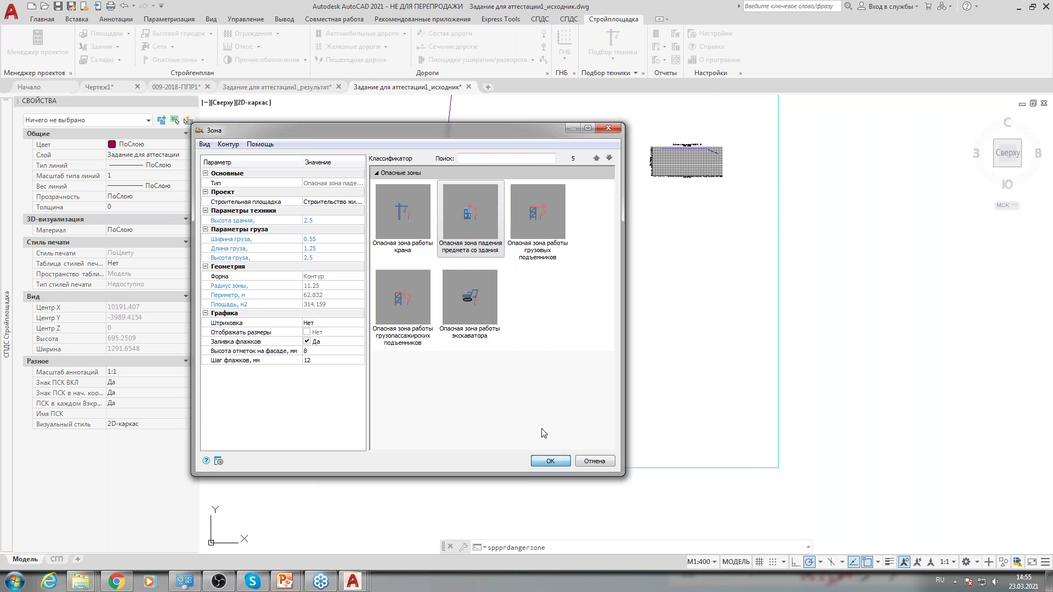
pyautogui.scroll(4, 431, 296)
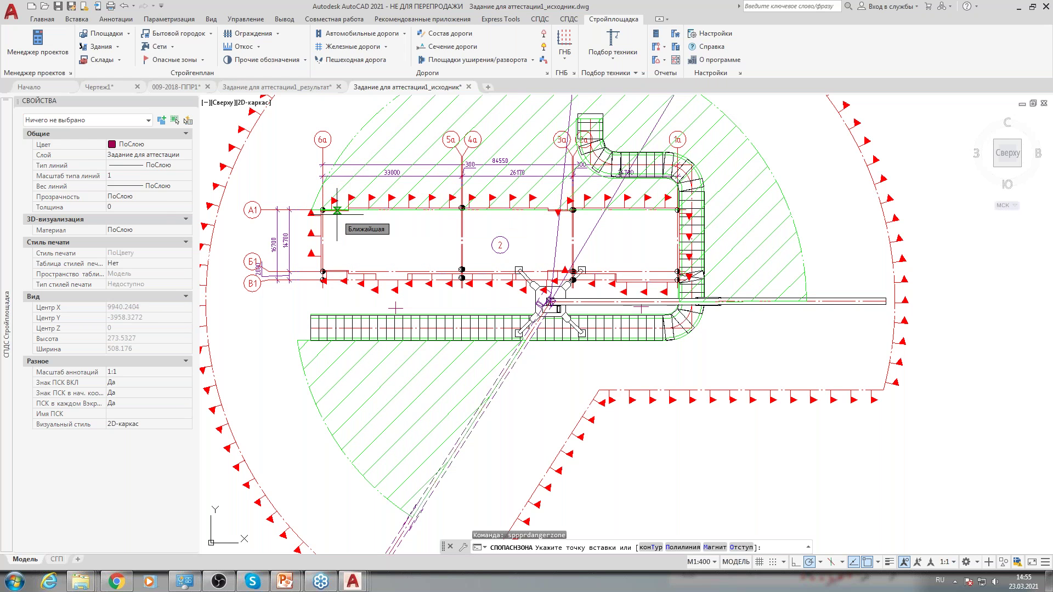
pyautogui.scroll(10, 331, 272)
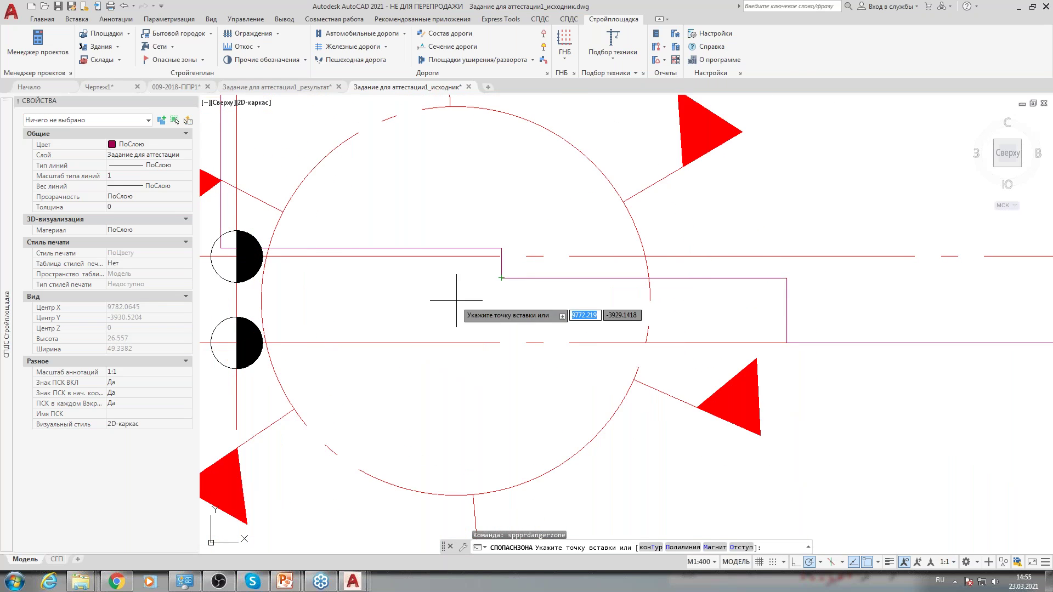
pyautogui.scroll(-7, 457, 300)
pyautogui.scroll(3, 409, 363)
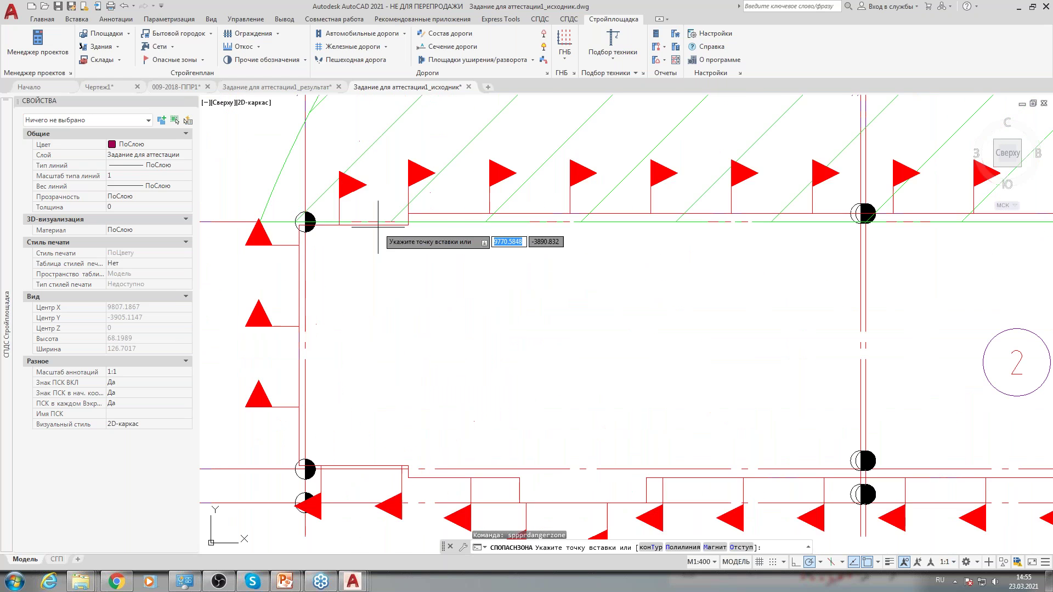
pyautogui.click(327, 225)
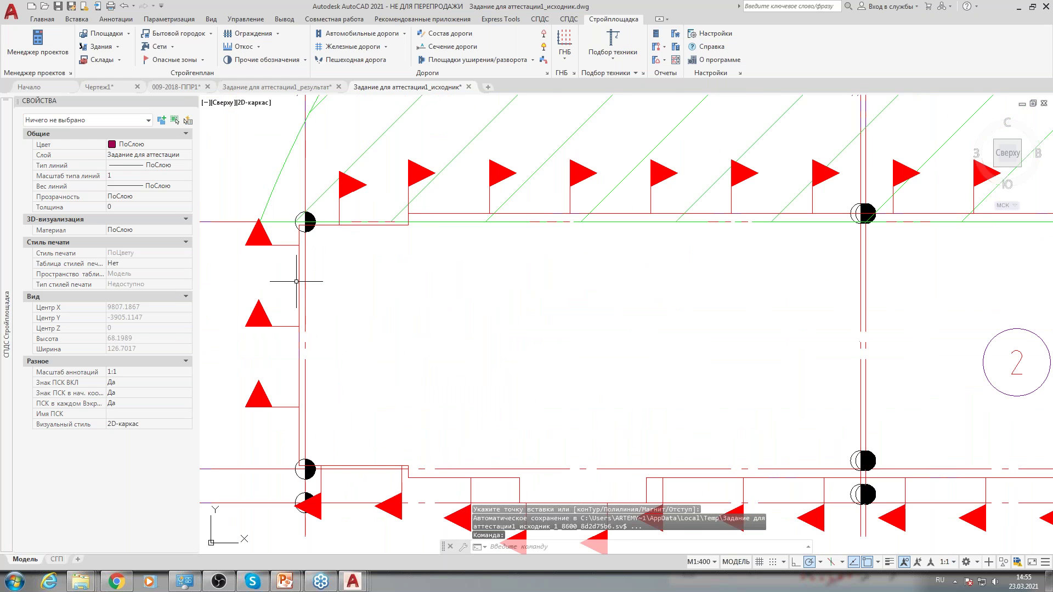
# Set the building height to 70 in the parameters of building 2's falling-object danger zone.
pyautogui.doubleClick(363, 171)
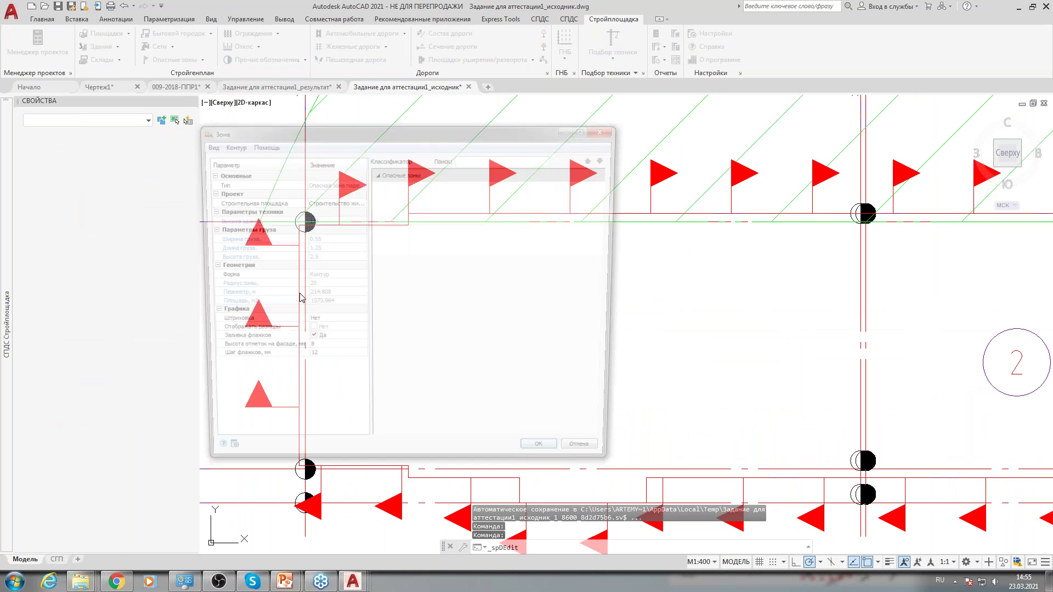
pyautogui.click(331, 222)
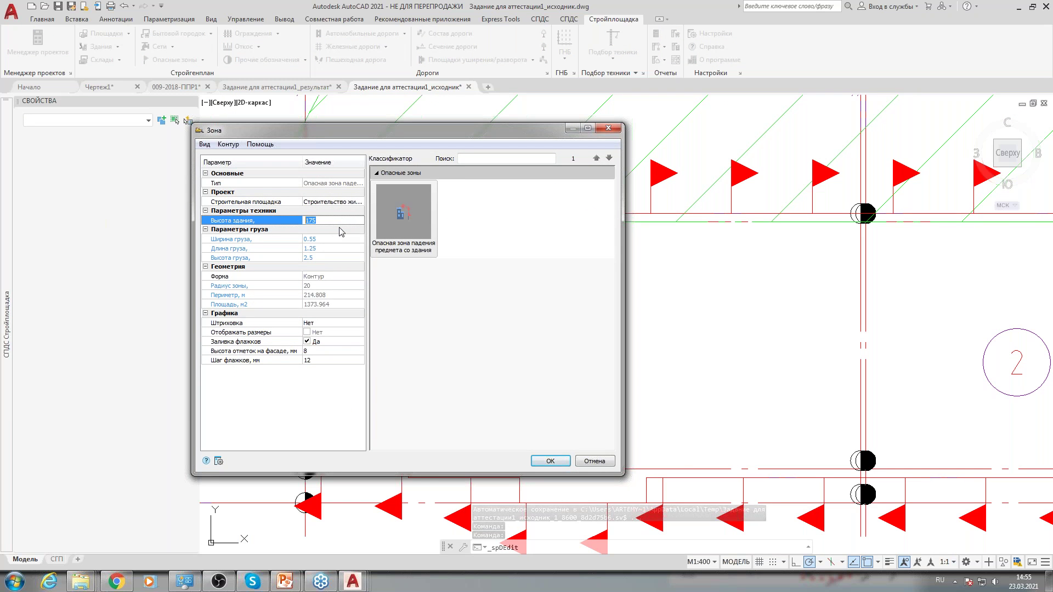
pyautogui.write('70')
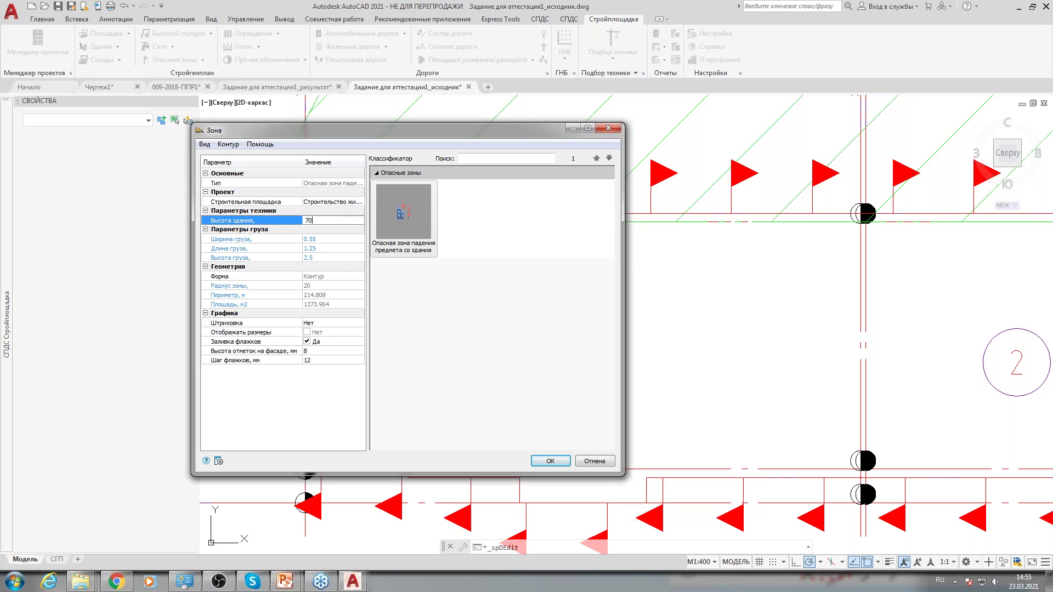
pyautogui.press('Return')
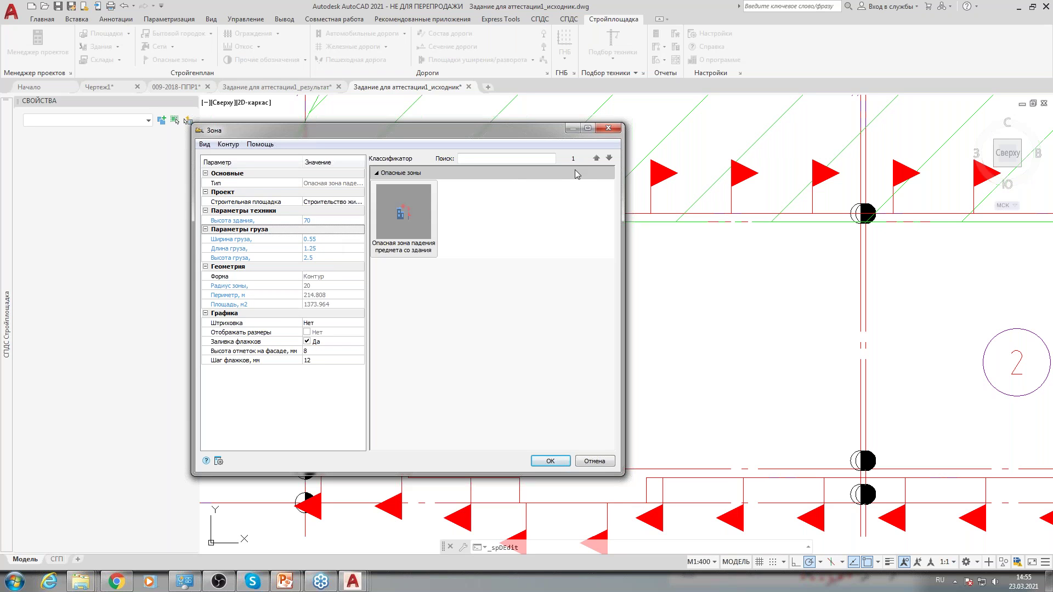
pyautogui.click(551, 461)
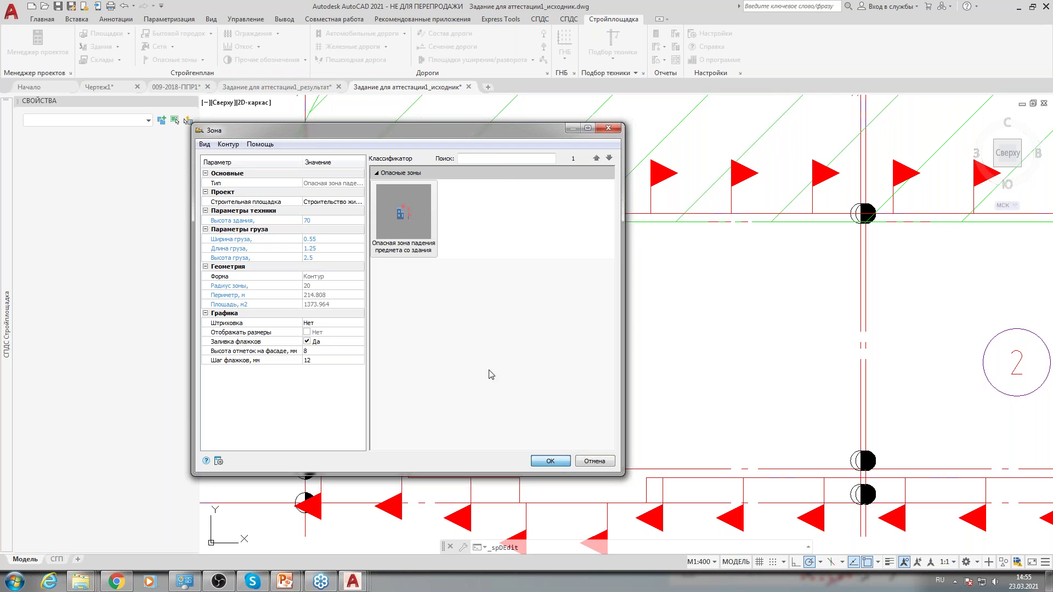
# Delete the falling-object danger zone from the contour of building 2.
pyautogui.scroll(-5, 449, 314)
pyautogui.scroll(5, 364, 254)
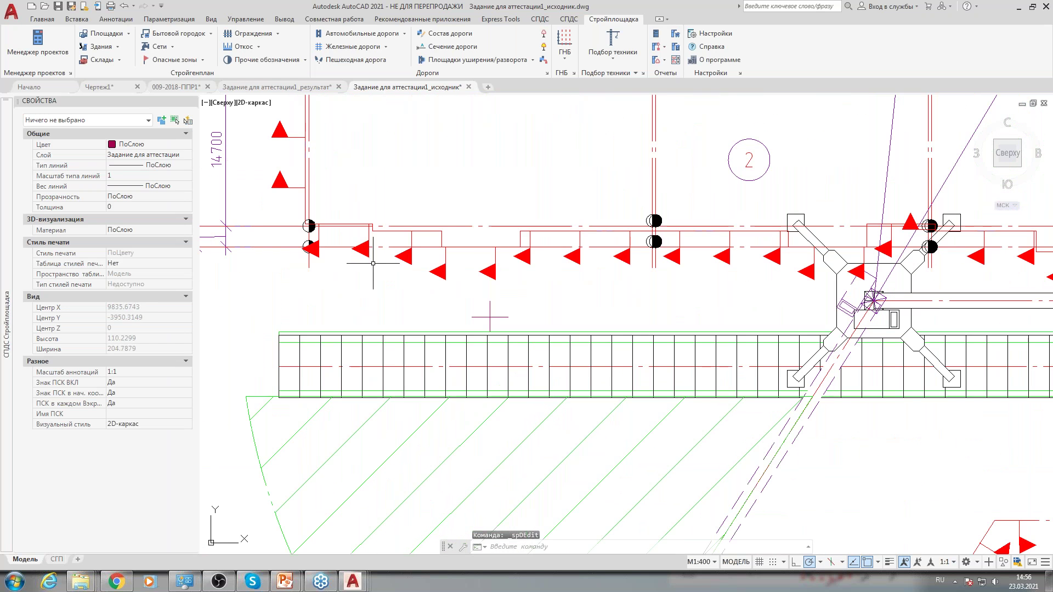
pyautogui.click(365, 254)
pyautogui.press('Delete')
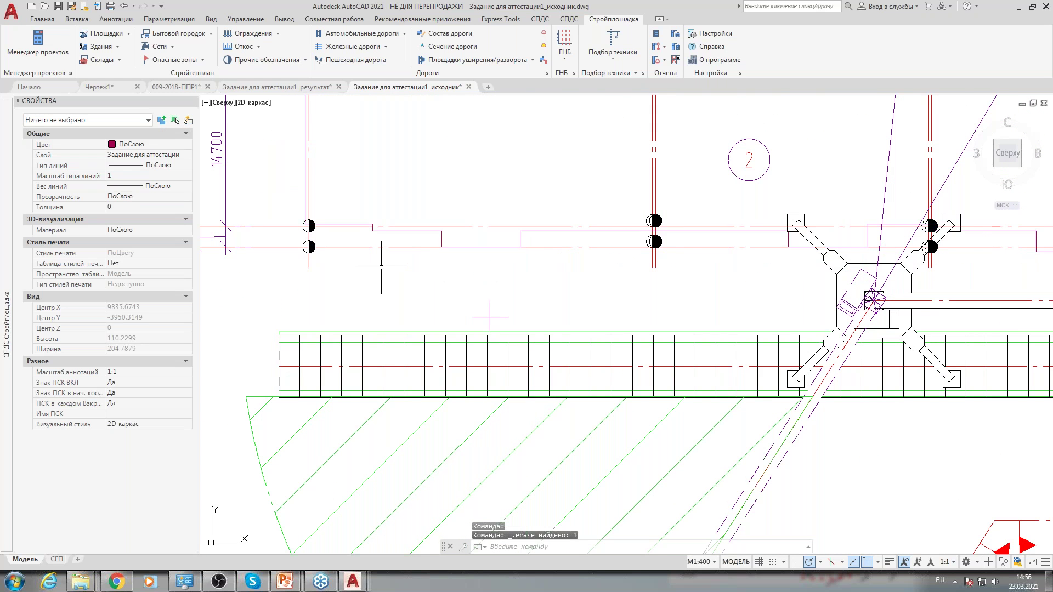
pyautogui.scroll(-6, 381, 267)
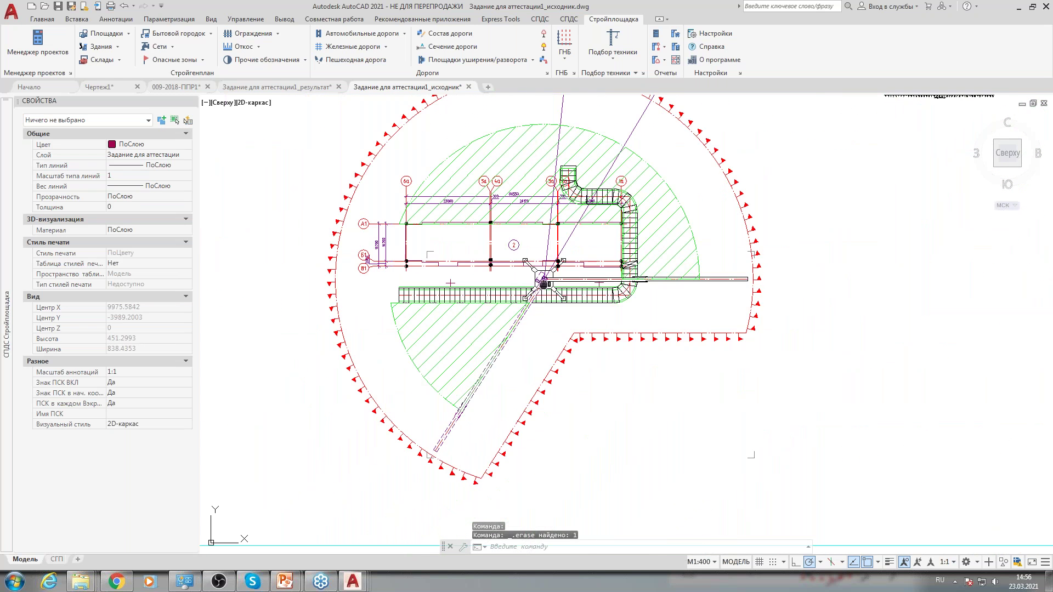
# In the Чертеж1 drawing, set up a new building under construction (Возводимое здание) with a height of 70 m.
pyautogui.click(110, 89)
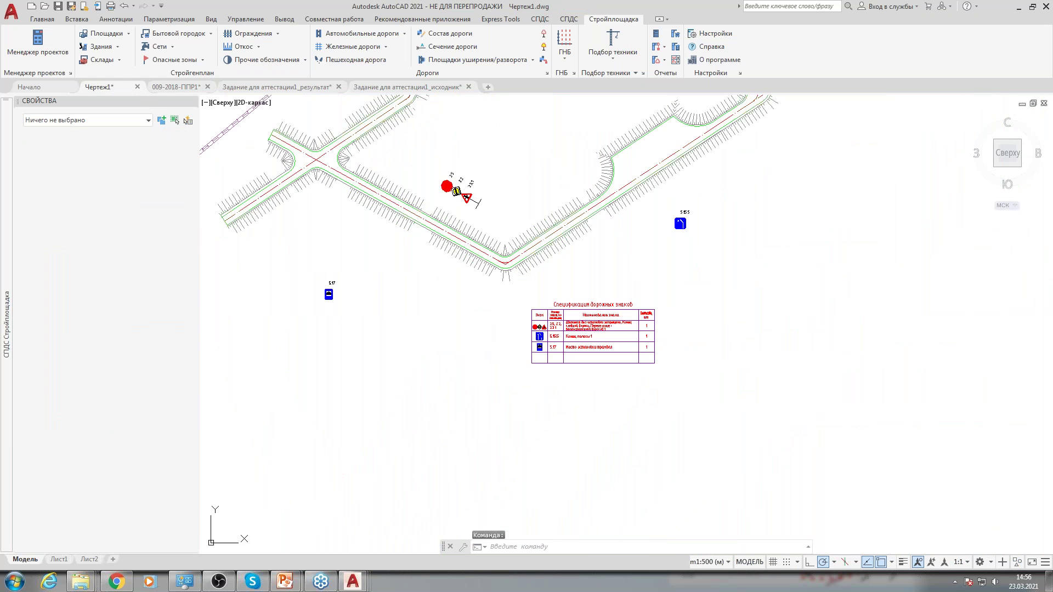
pyautogui.click(117, 47)
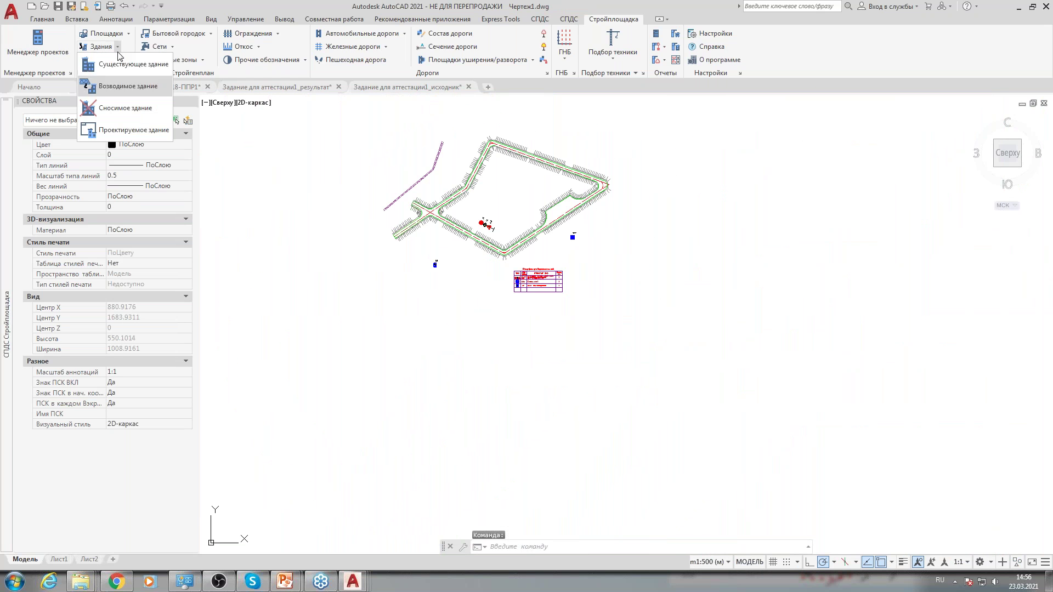
pyautogui.click(126, 93)
pyautogui.click(289, 204)
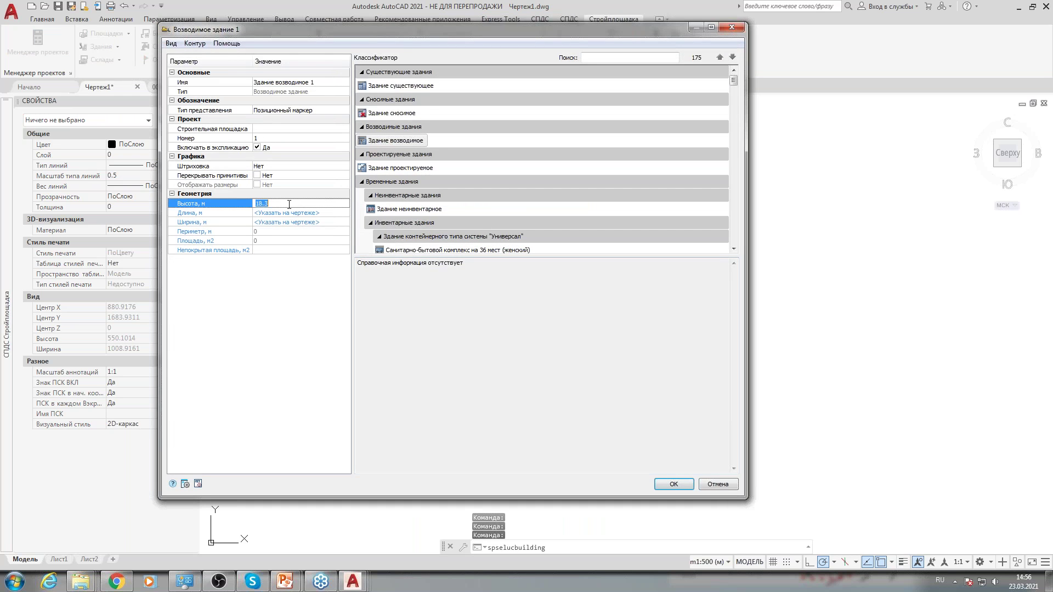
pyautogui.write('70')
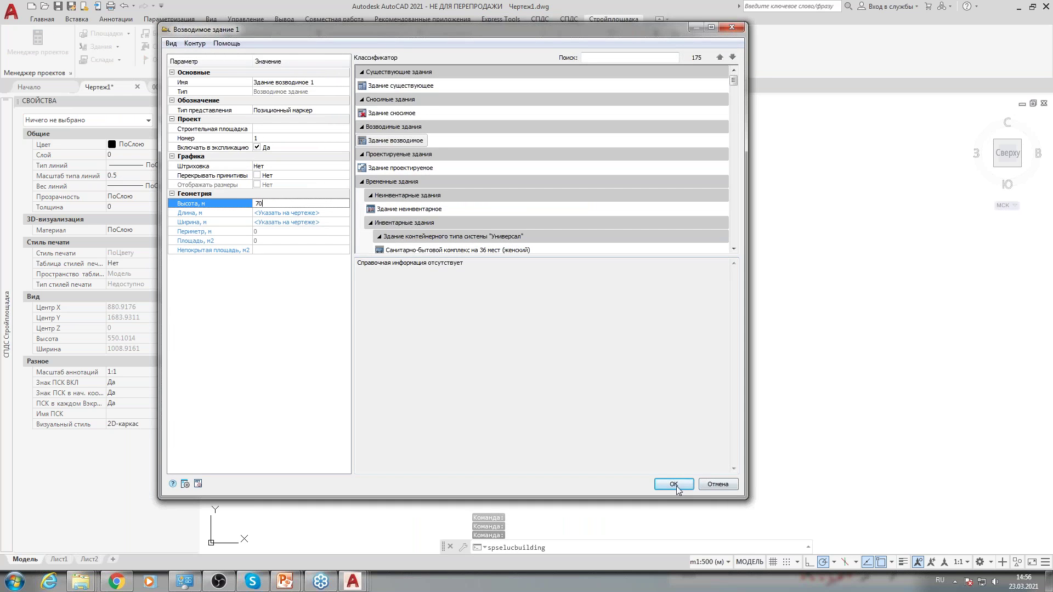
pyautogui.click(570, 422)
# Draw the building's contour with the rectangle option as a small rectangle in the empty area below the road loop.
pyautogui.press('Return')
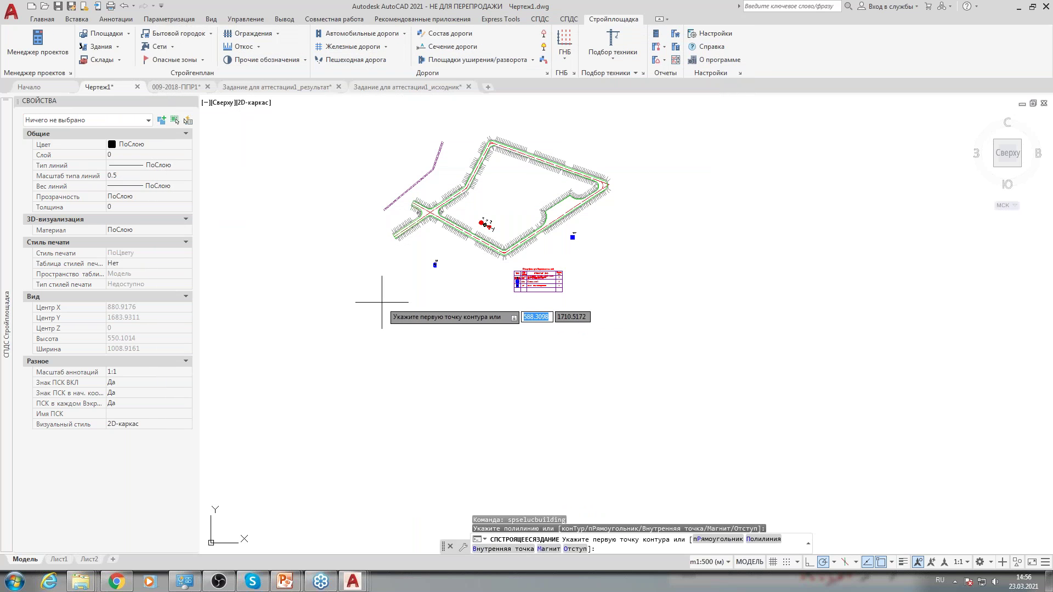
pyautogui.write('Р')
pyautogui.press('Return')
pyautogui.click(387, 292)
pyautogui.click(409, 305)
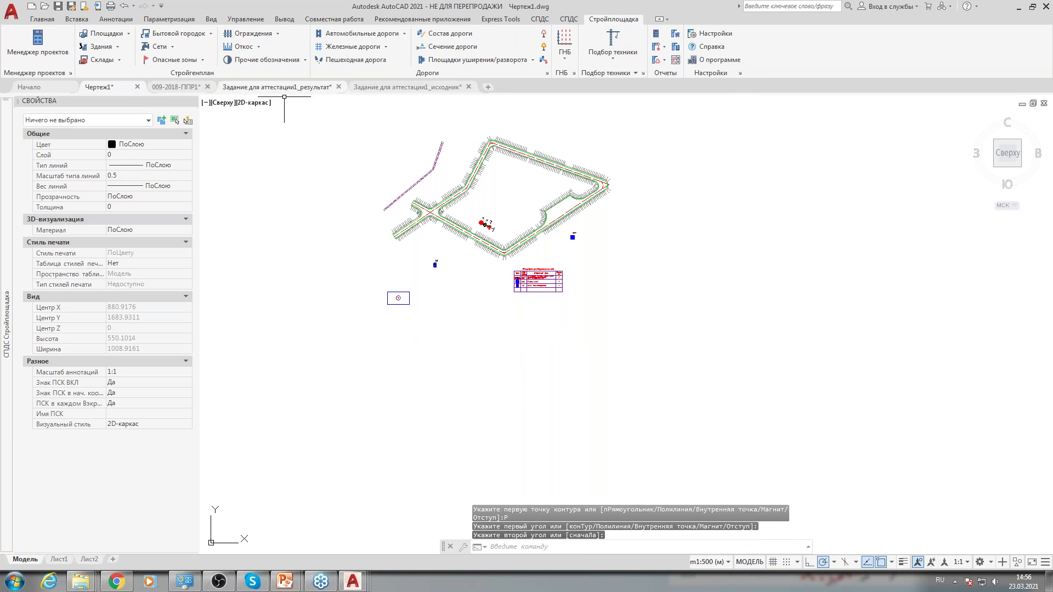
# Insert a falling-object danger zone (Опасная зона падения предмета со здания) around the contour of building 1 in the Чертеж1 drawing.
pyautogui.click(165, 60)
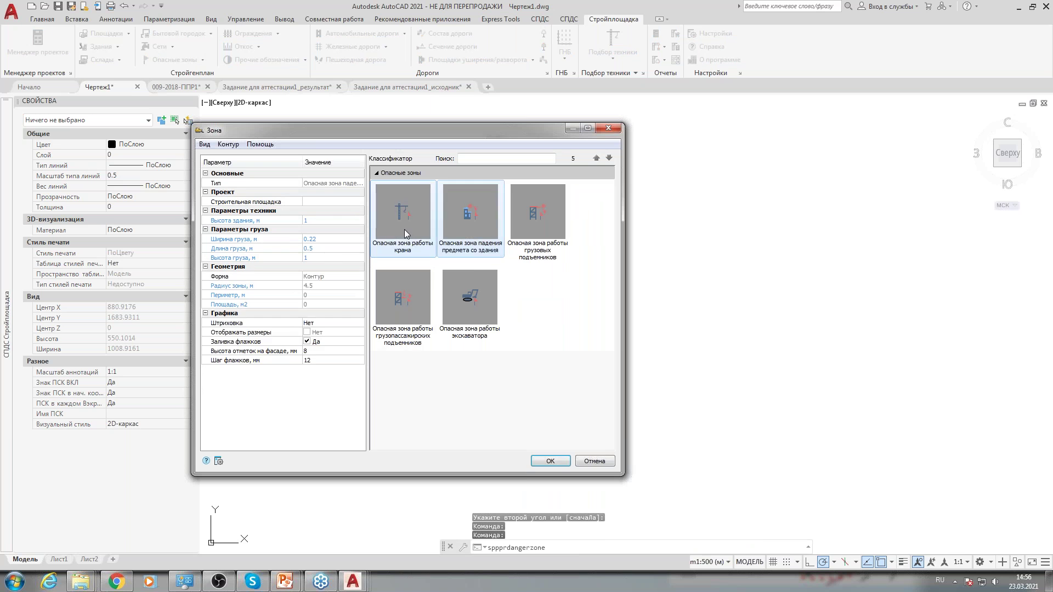
pyautogui.click(475, 245)
pyautogui.click(550, 461)
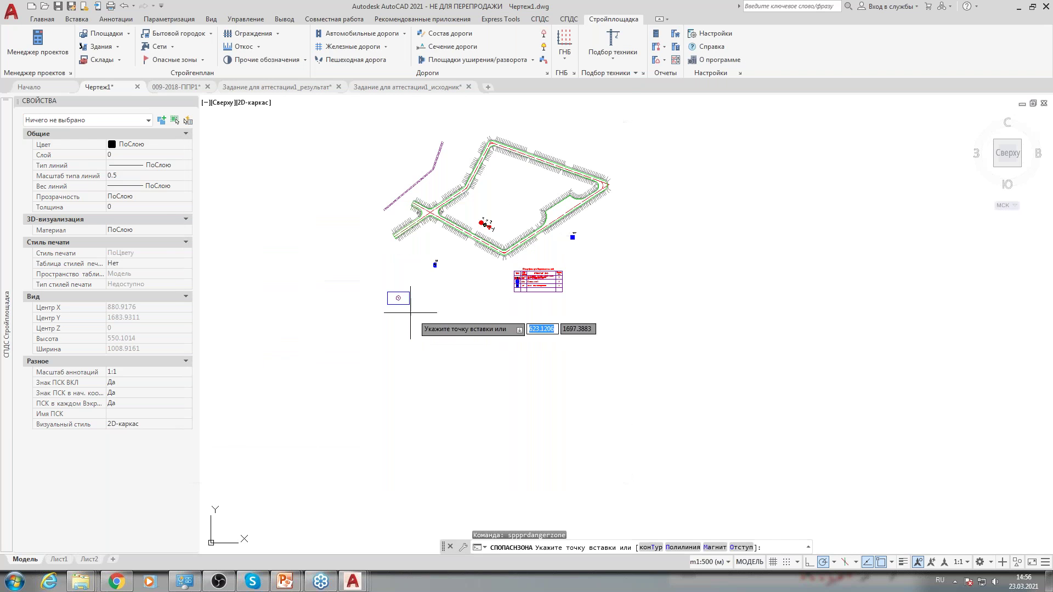
pyautogui.click(402, 304)
pyautogui.scroll(6, 394, 329)
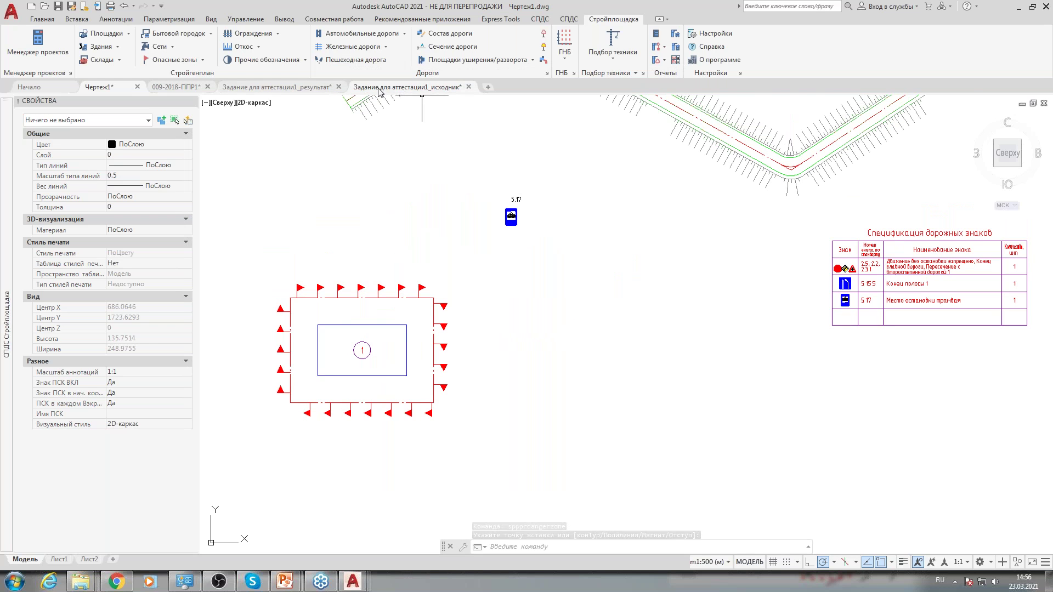
# In the Задание для аттестации1_исходник drawing, pick the Schwing BPL 700 HDR KVM24-4H concrete pump from the element database's Бетононасосы folder.
pyautogui.click(401, 91)
pyautogui.moveTo(459, 363); pyautogui.dragTo(434, 364, button='middle')
pyautogui.scroll(-2, 591, 278)
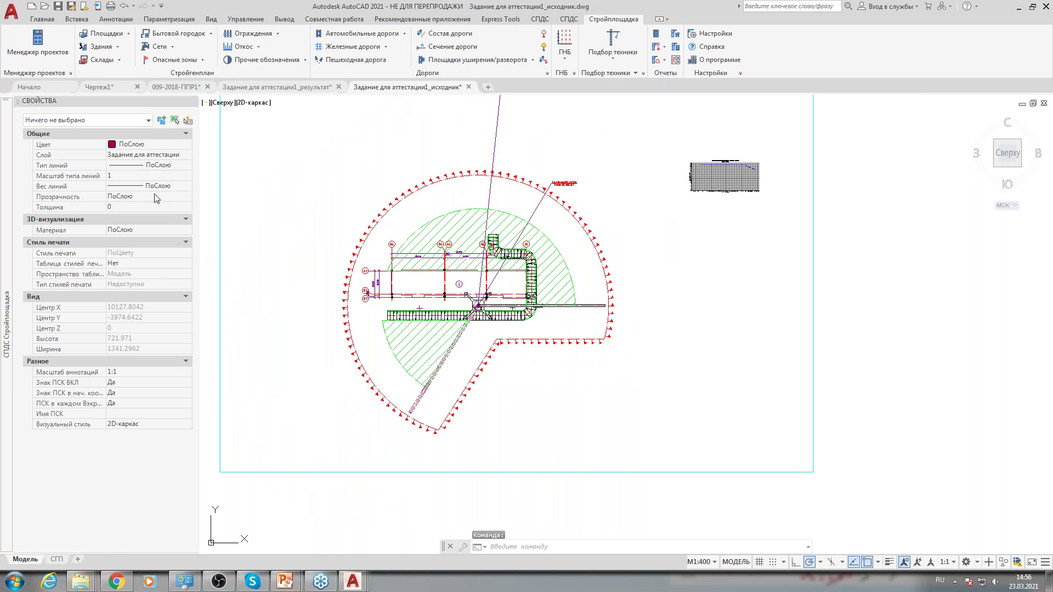
pyautogui.moveTo(12, 324)
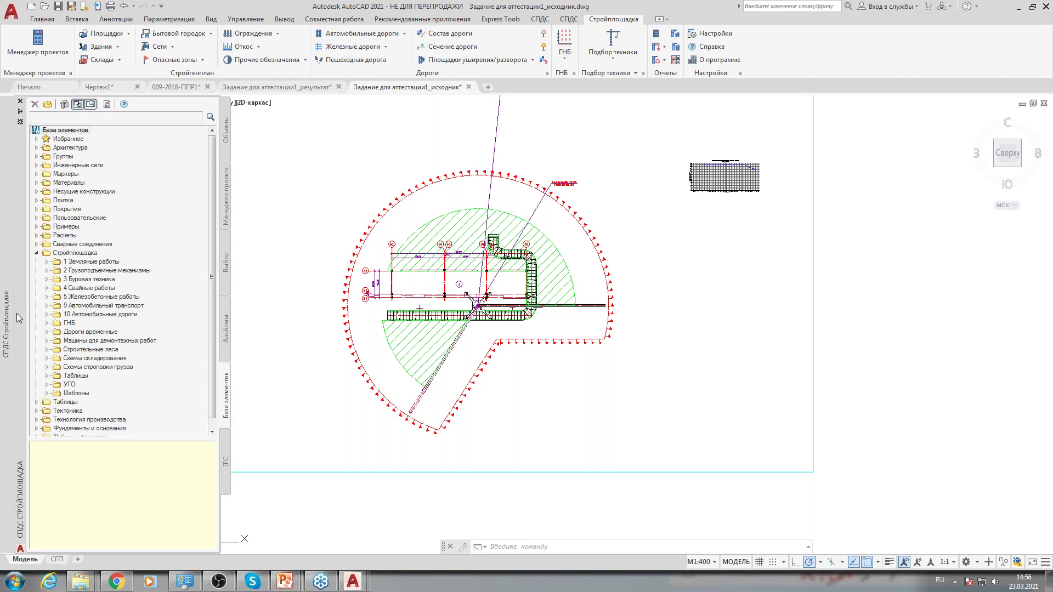
pyautogui.click(48, 297)
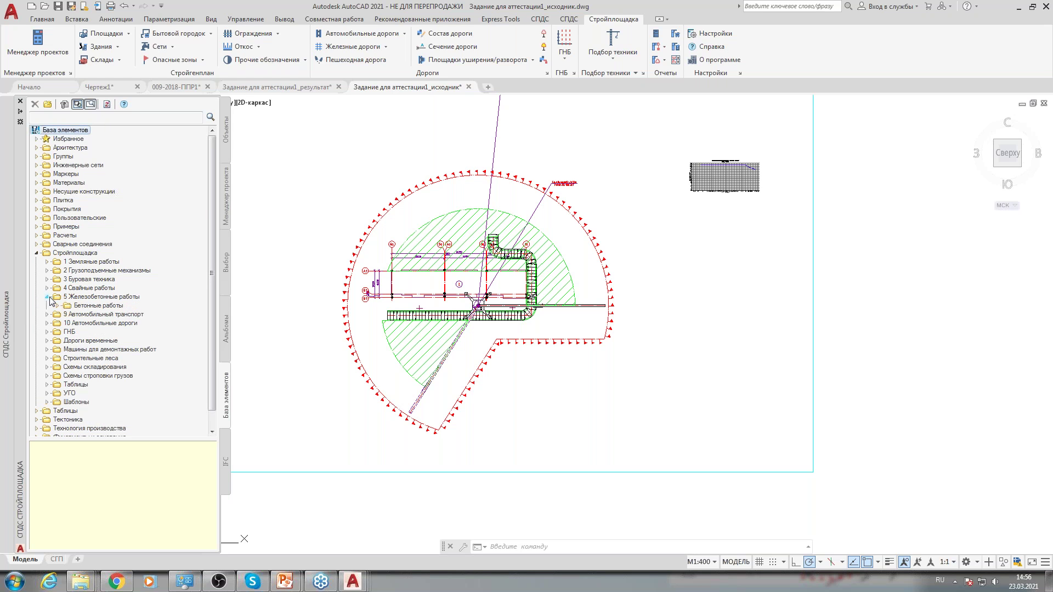
pyautogui.click(57, 305)
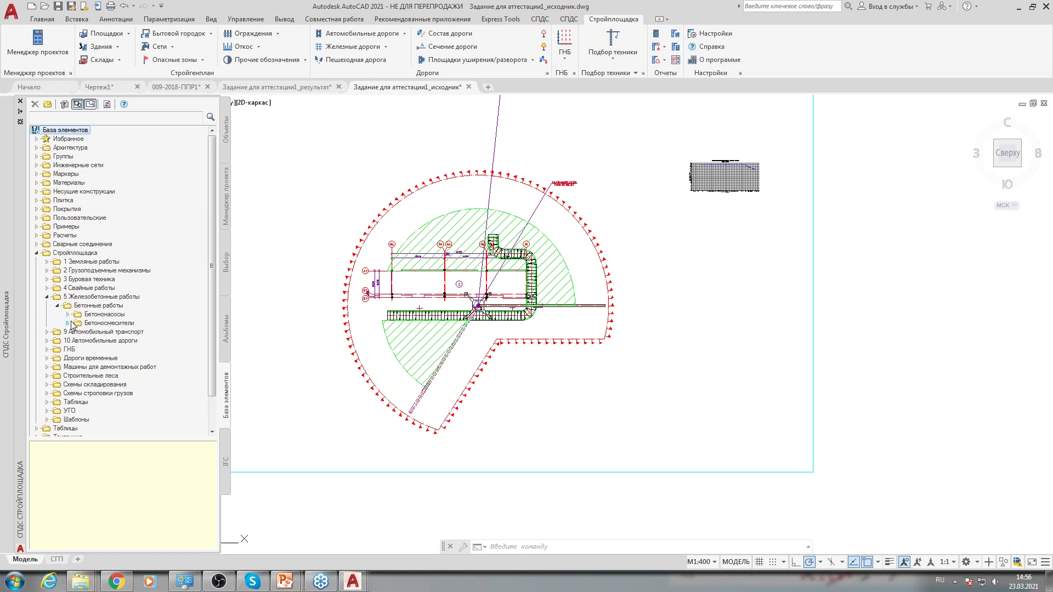
pyautogui.click(68, 314)
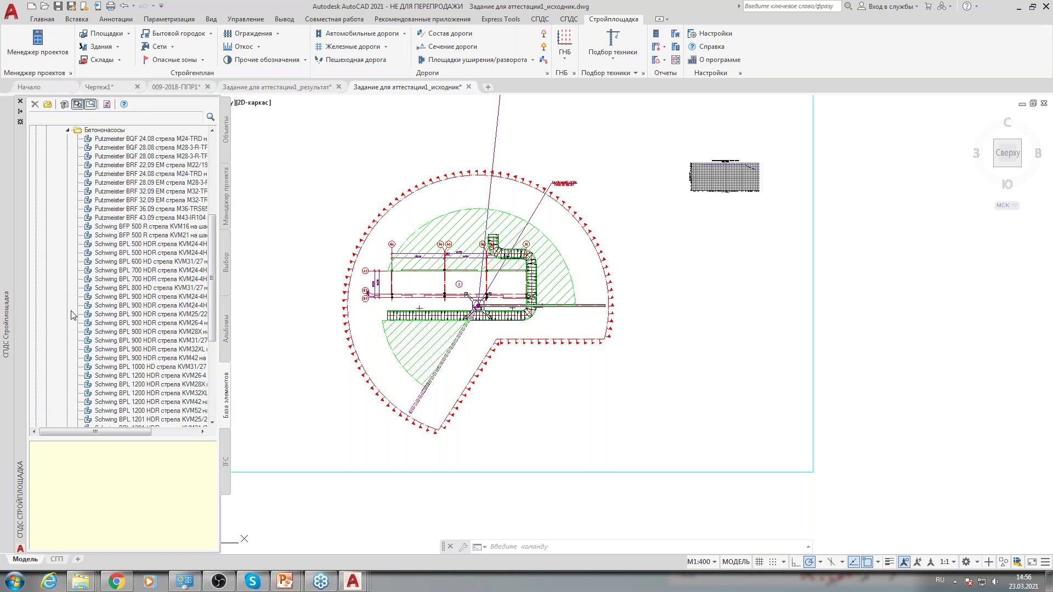
pyautogui.doubleClick(151, 280)
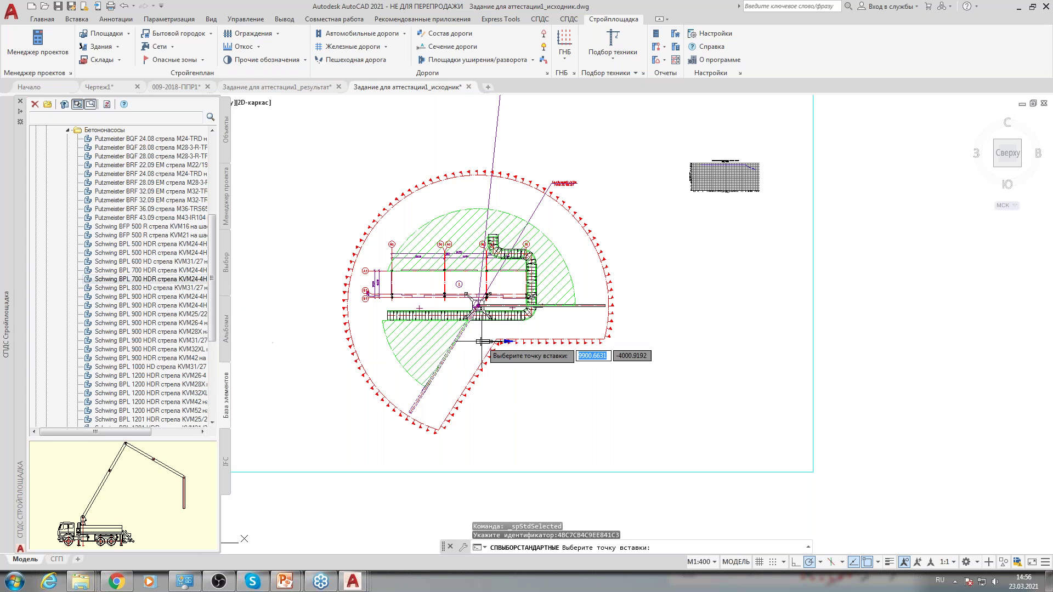
# Place the concrete pump between the tower crane base and the road bend, aimed at about 69° toward the building's upper corner column.
pyautogui.scroll(8, 529, 318)
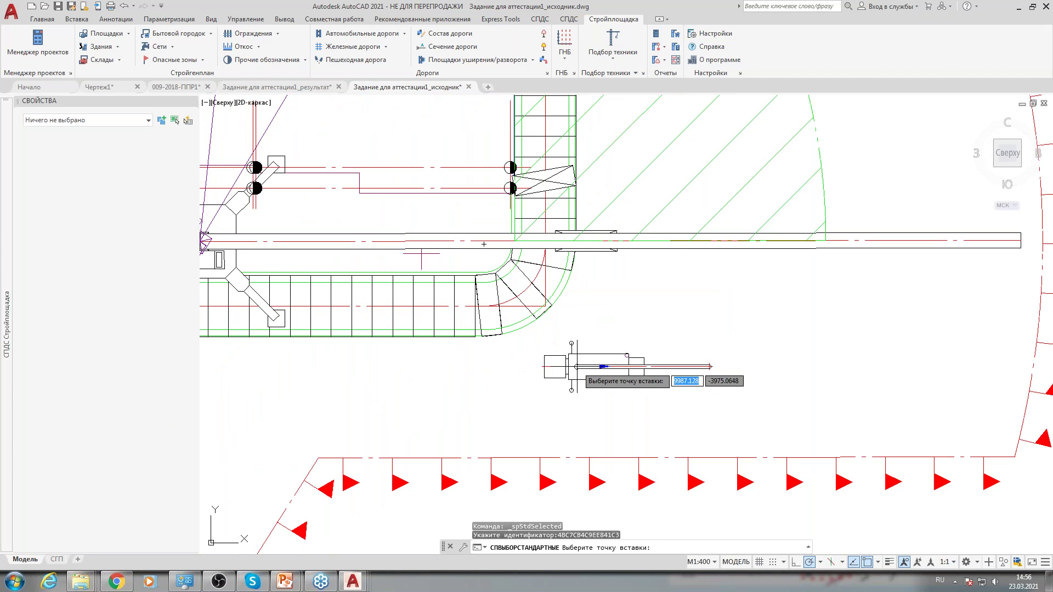
pyautogui.moveTo(3, 354)
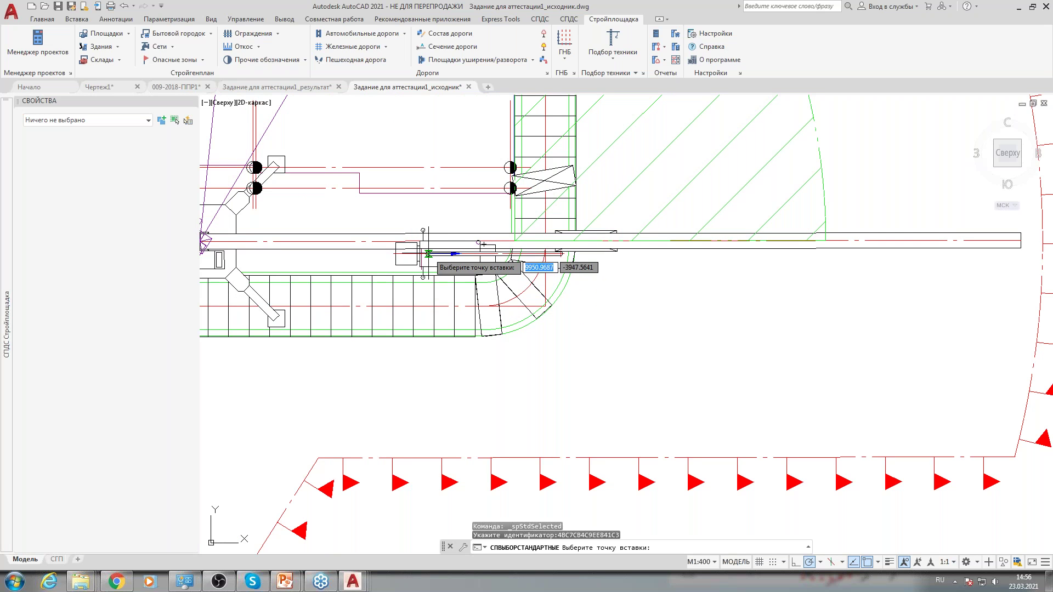
pyautogui.click(421, 254)
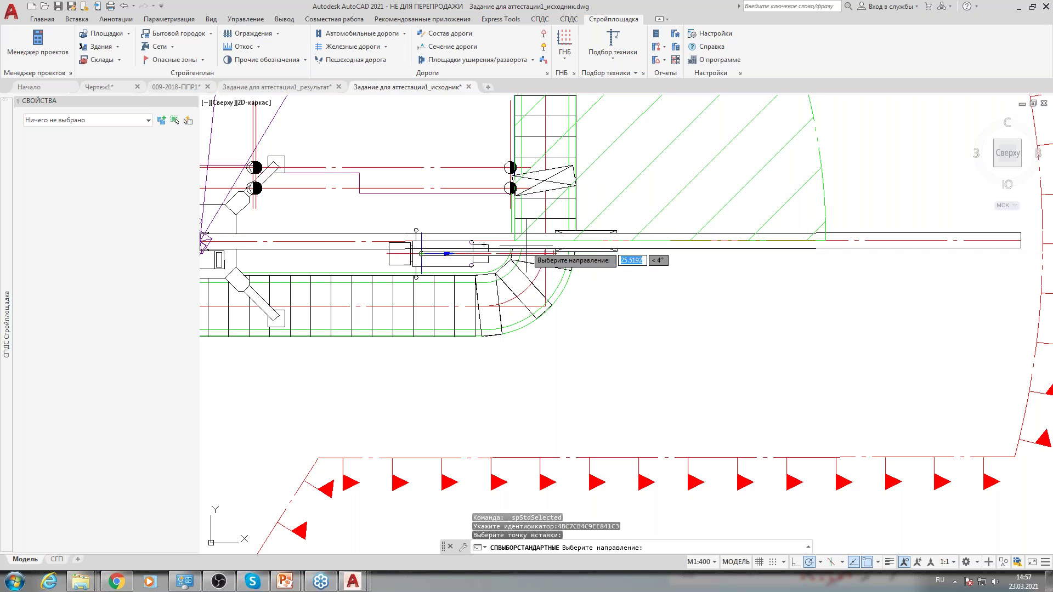
pyautogui.moveTo(481, 152); pyautogui.dragTo(522, 292, button='middle')
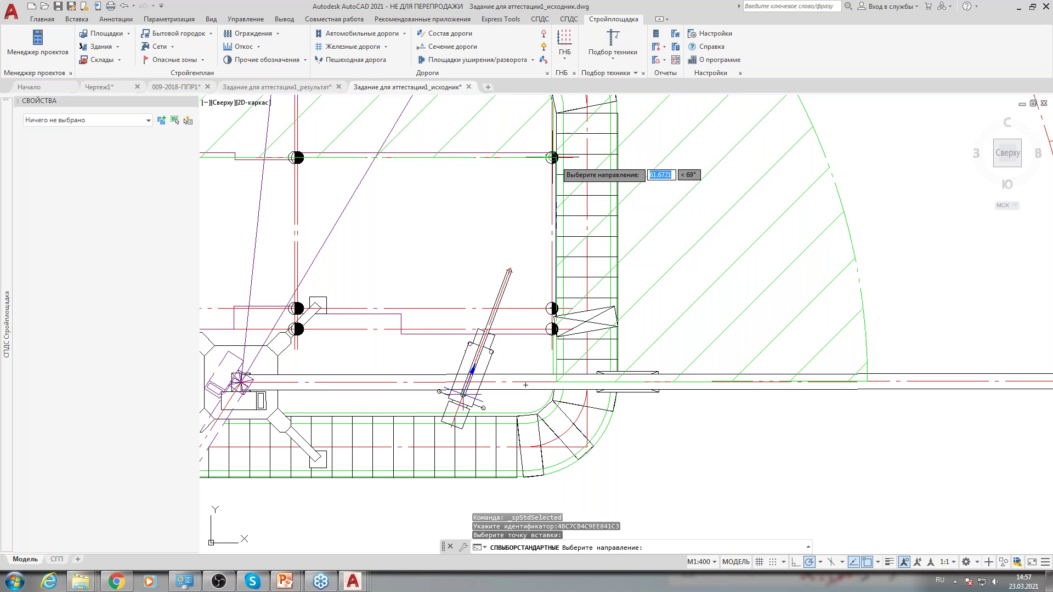
pyautogui.click(525, 385)
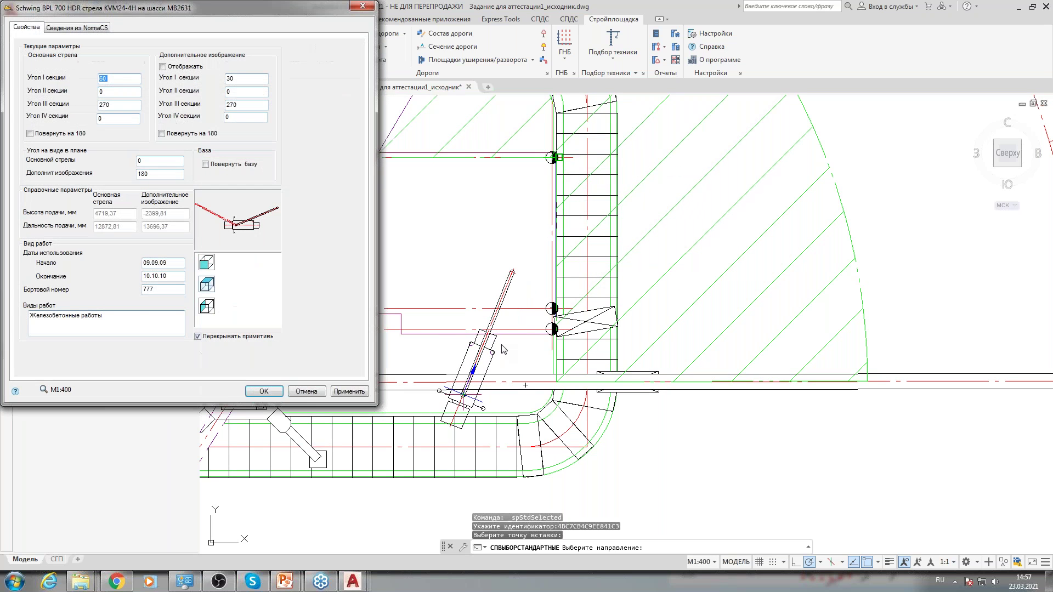
# Enable display of the additional boom image in the concrete pump's parameters and finish the insertion after one pump.
pyautogui.moveTo(222, 9); pyautogui.dragTo(302, 61)
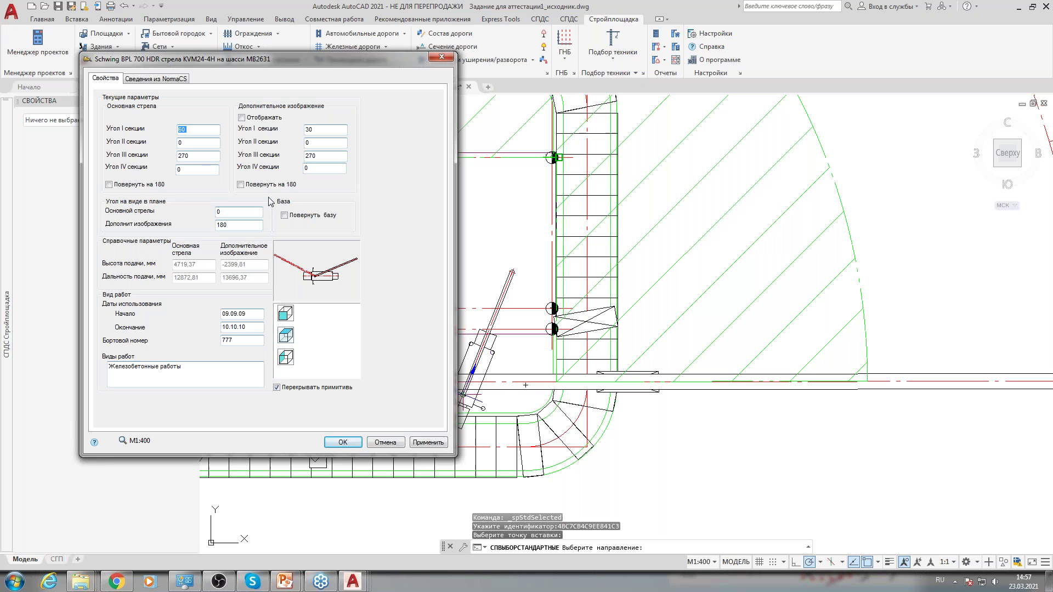
pyautogui.click(241, 118)
pyautogui.click(284, 215)
pyautogui.click(342, 443)
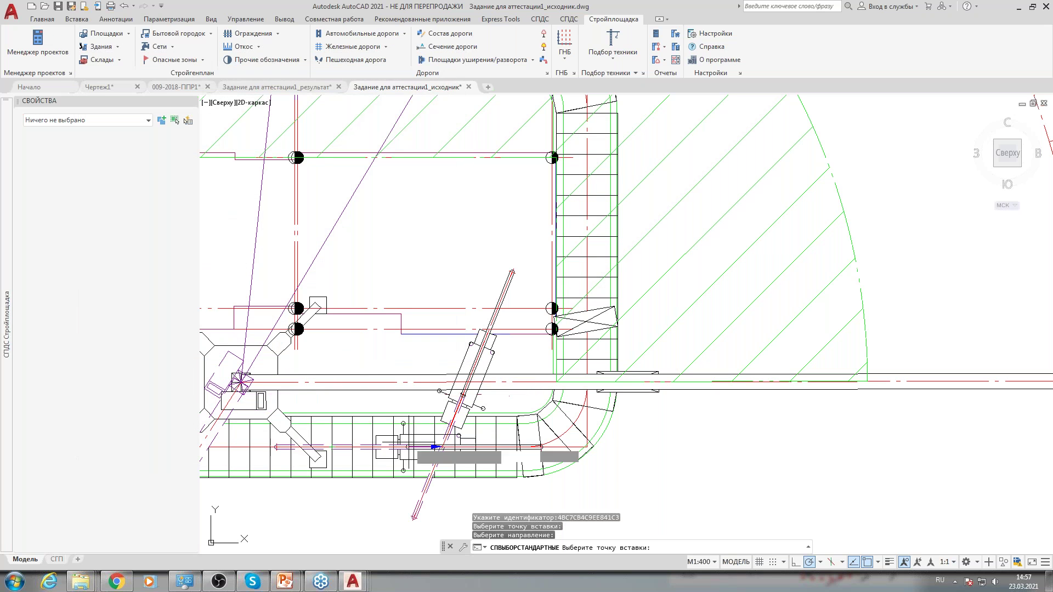
pyautogui.press('Escape')
# Swing the pump's dashed additional boom toward the crane side of the building and turn its main boom slightly toward the road.
pyautogui.moveTo(446, 475)
pyautogui.mouseDown(button='middle')
pyautogui.moveTo(490, 427)
pyautogui.moveTo(472, 351)
pyautogui.mouseUp(button='middle')
pyautogui.scroll(-3, 490, 426)
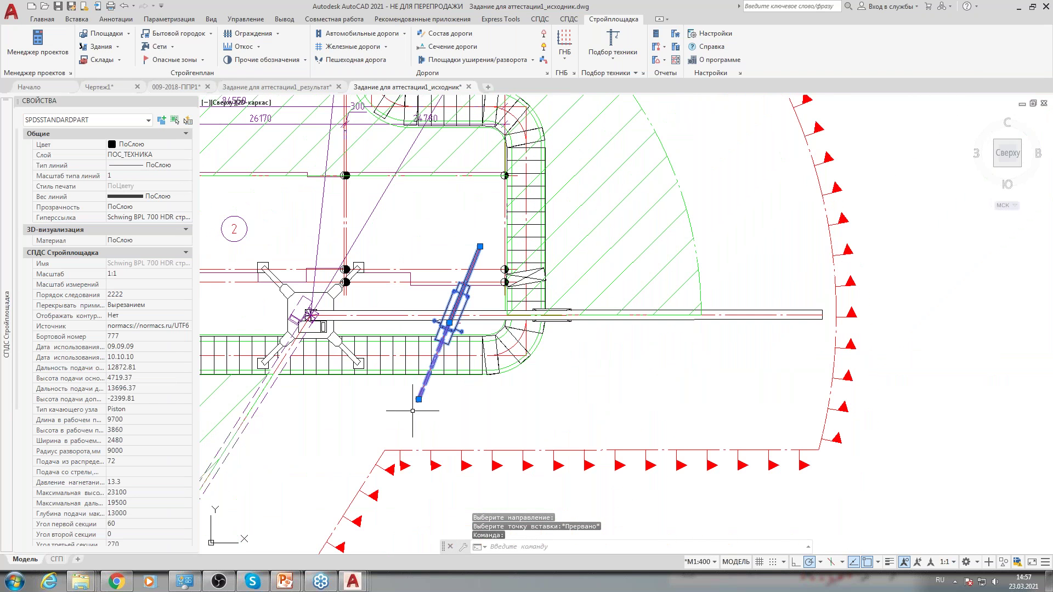
pyautogui.click(419, 399)
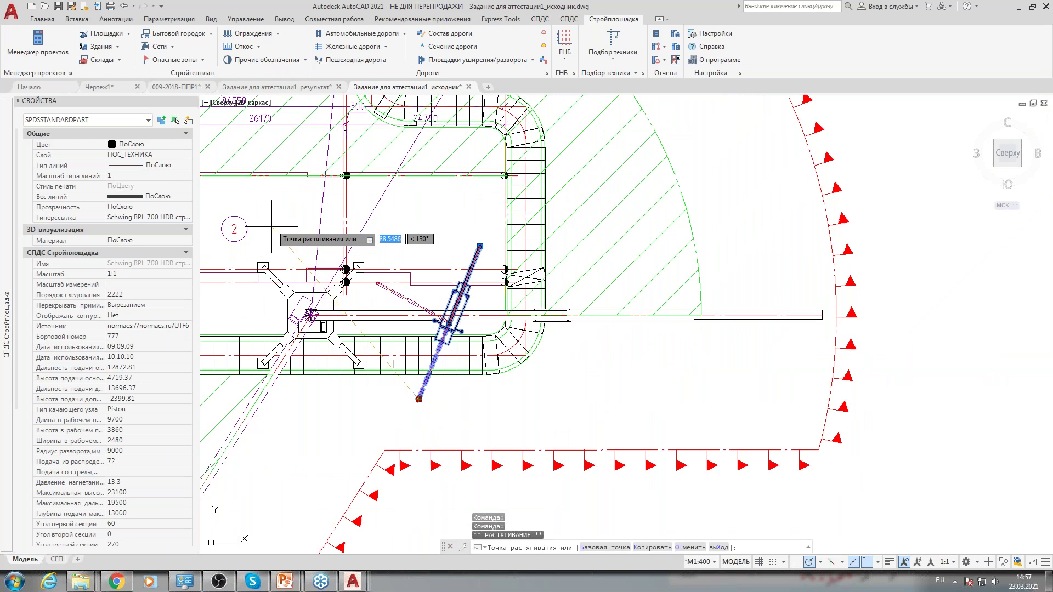
pyautogui.click(379, 279)
pyautogui.click(479, 246)
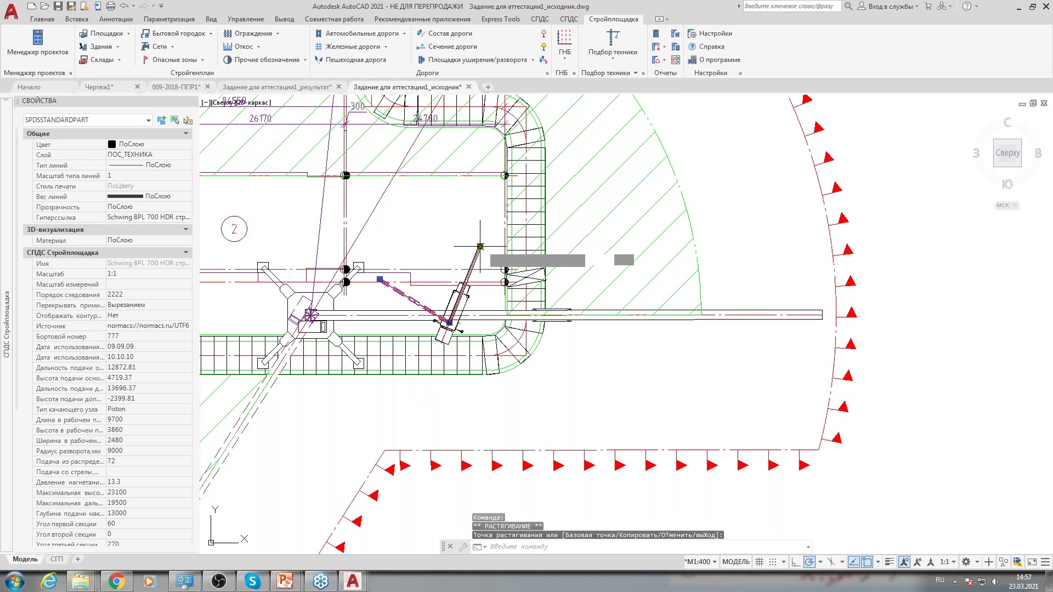
pyautogui.click(516, 225)
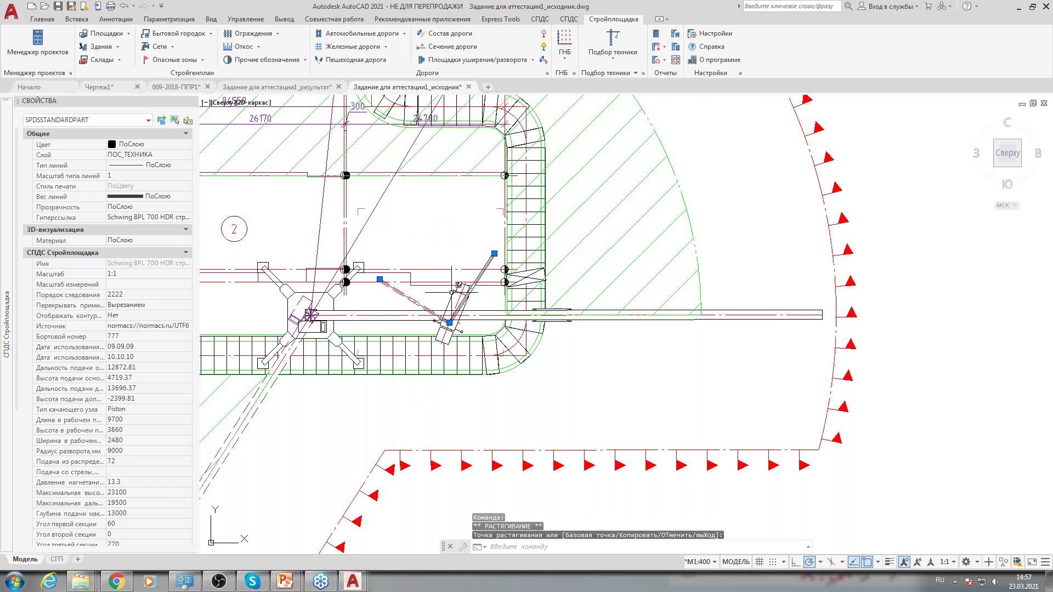
pyautogui.scroll(2, 485, 320)
pyautogui.moveTo(452, 294)
pyautogui.mouseDown(button='middle')
pyautogui.moveTo(468, 386)
pyautogui.moveTo(631, 350)
pyautogui.moveTo(598, 318)
pyautogui.moveTo(586, 424)
pyautogui.moveTo(585, 394)
pyautogui.mouseUp(button='middle')
pyautogui.press('Escape')
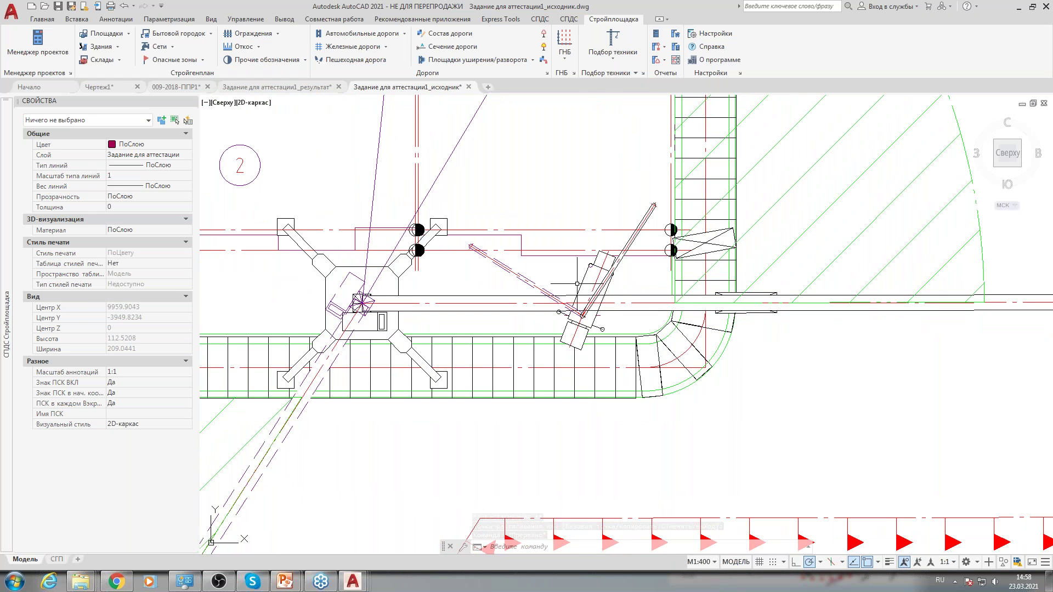
# Examine the editing parameters of the Potain MD 2200 32T tower crane and close them without changing anything.
pyautogui.click(352, 267)
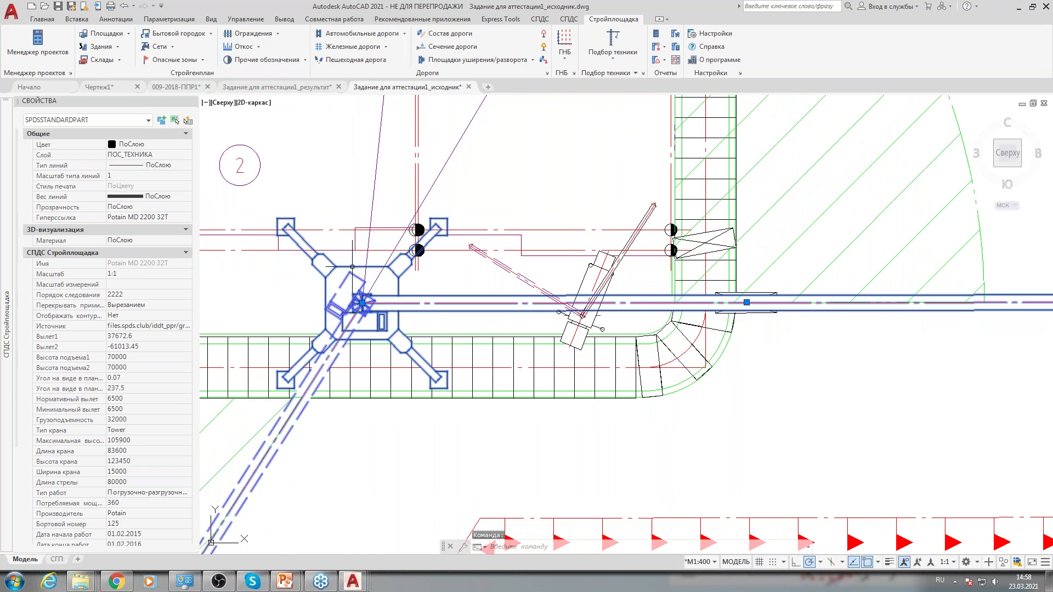
pyautogui.rightClick(352, 266)
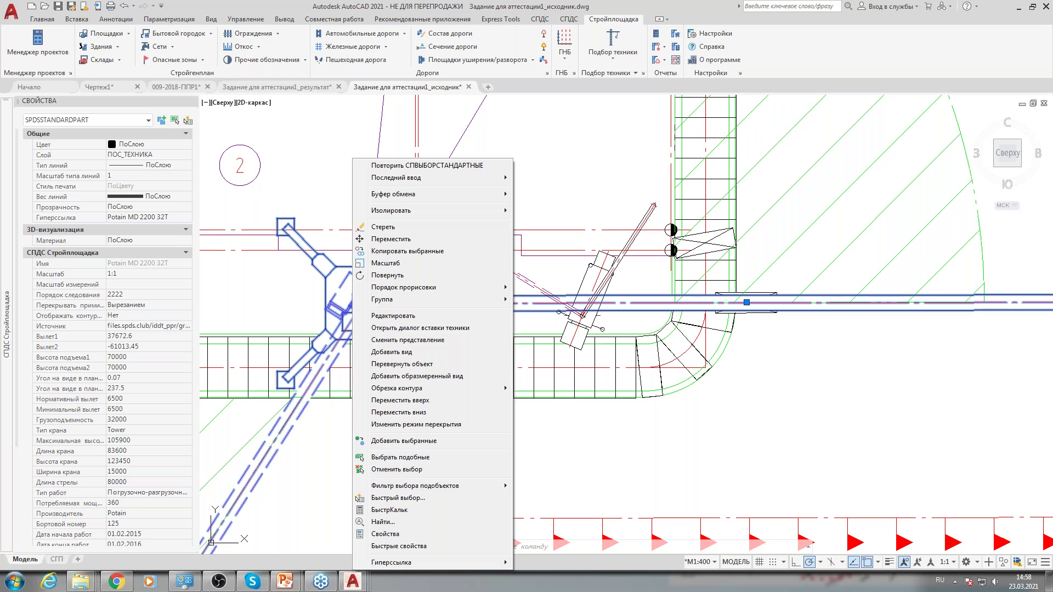
pyautogui.click(393, 315)
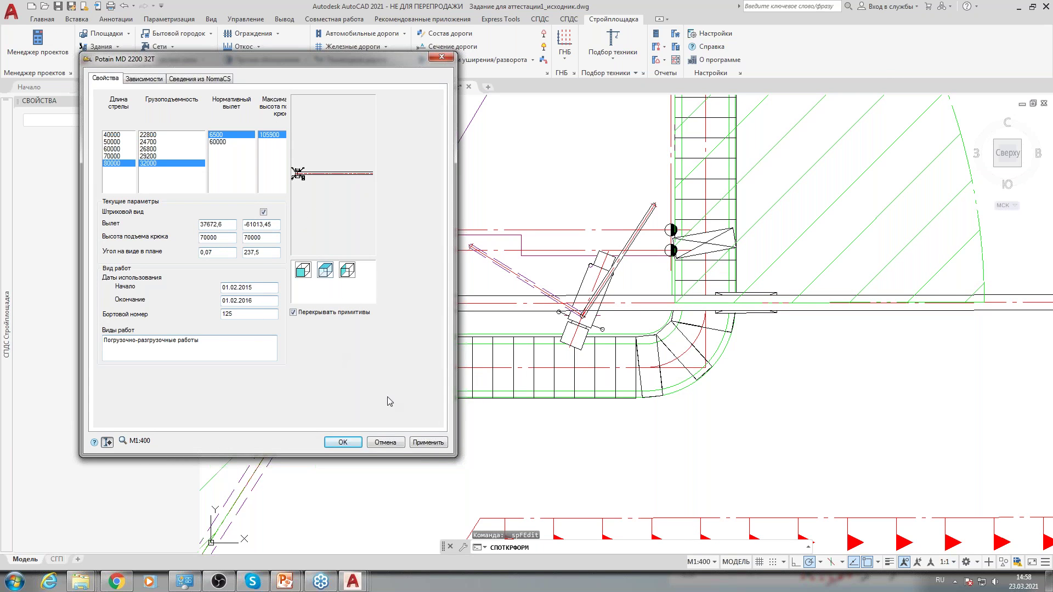
pyautogui.click(386, 443)
pyautogui.scroll(-4, 378, 285)
pyautogui.scroll(4, 378, 286)
pyautogui.moveTo(309, 254); pyautogui.dragTo(300, 274, button='middle')
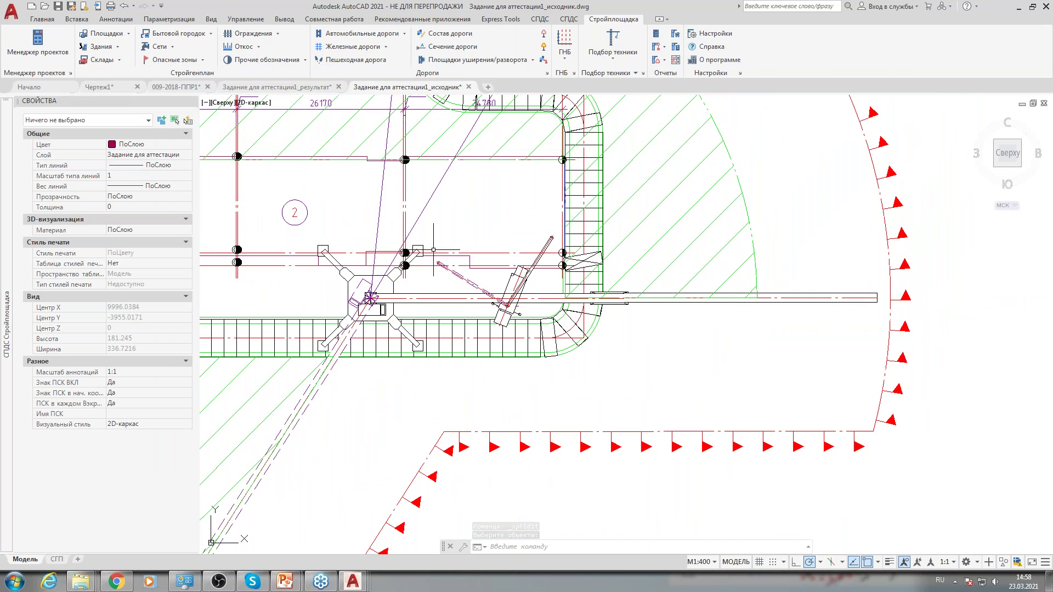
pyautogui.moveTo(510, 291); pyautogui.dragTo(528, 327, button='middle')
pyautogui.click(200, 60)
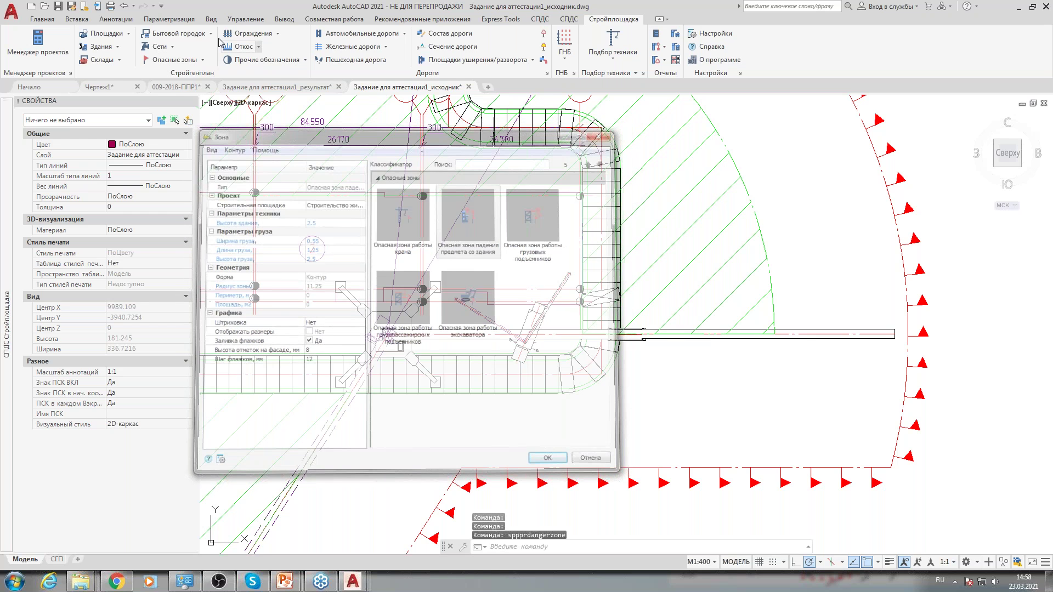
pyautogui.press('Escape')
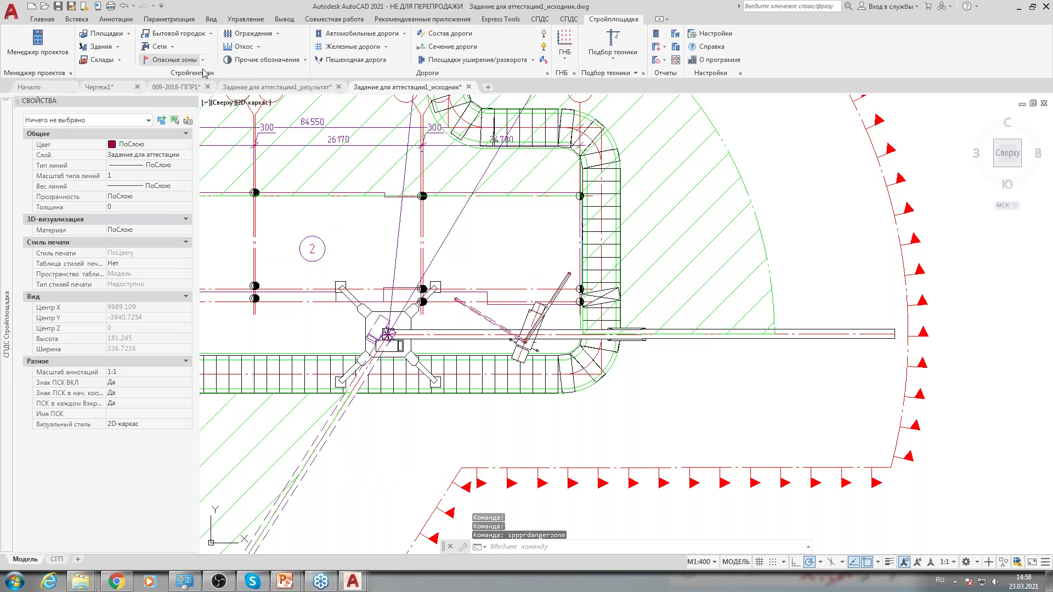
pyautogui.click(203, 61)
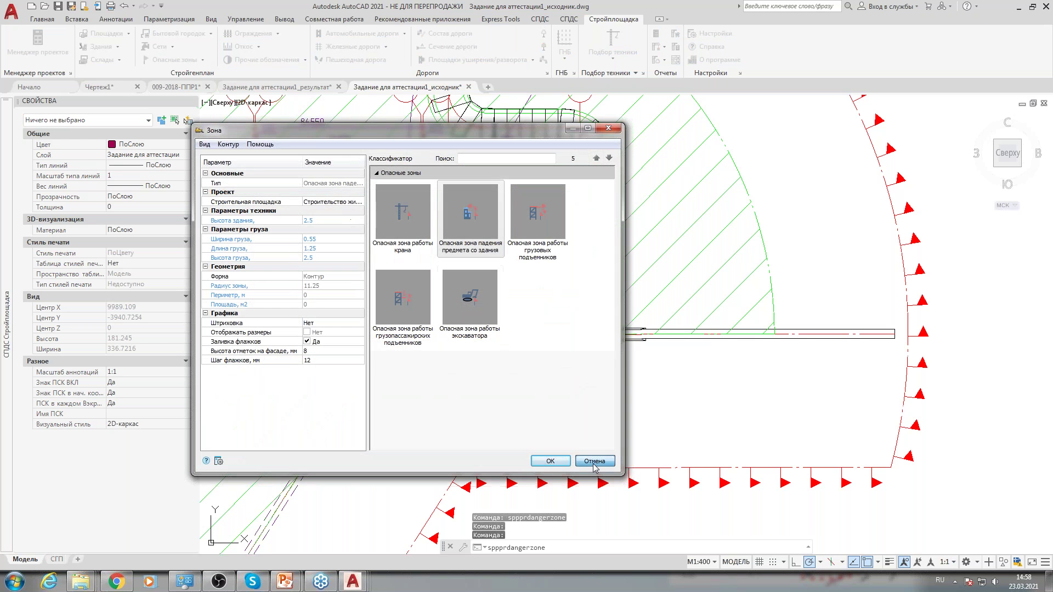
pyautogui.press('Escape')
# Insert a full-sector Рабочая зона with a hook reach of 12.5, centred on the concrete pump's boom pivot.
pyautogui.press('Return')
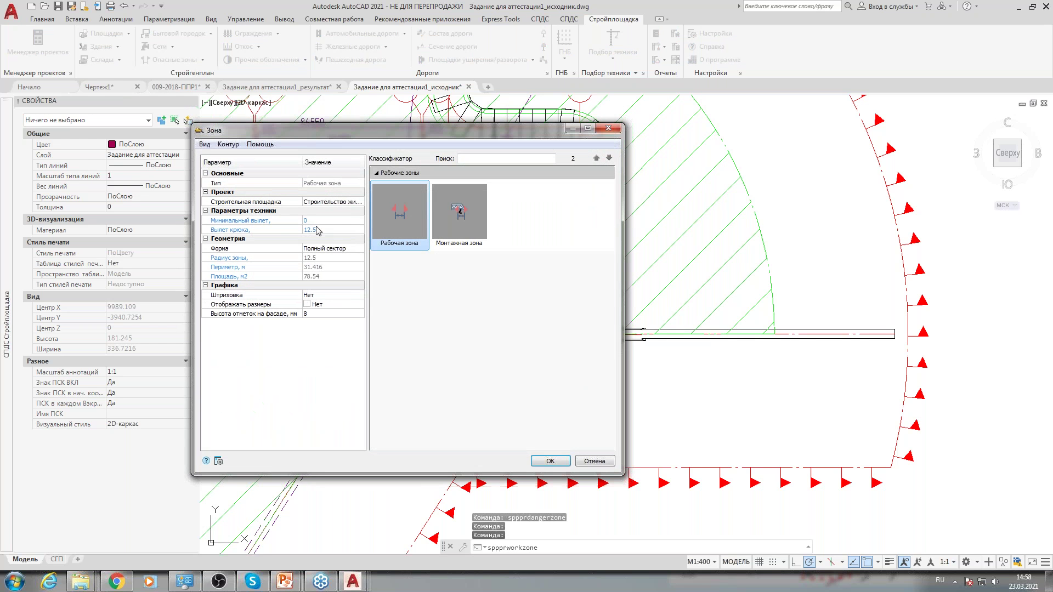
pyautogui.click(326, 229)
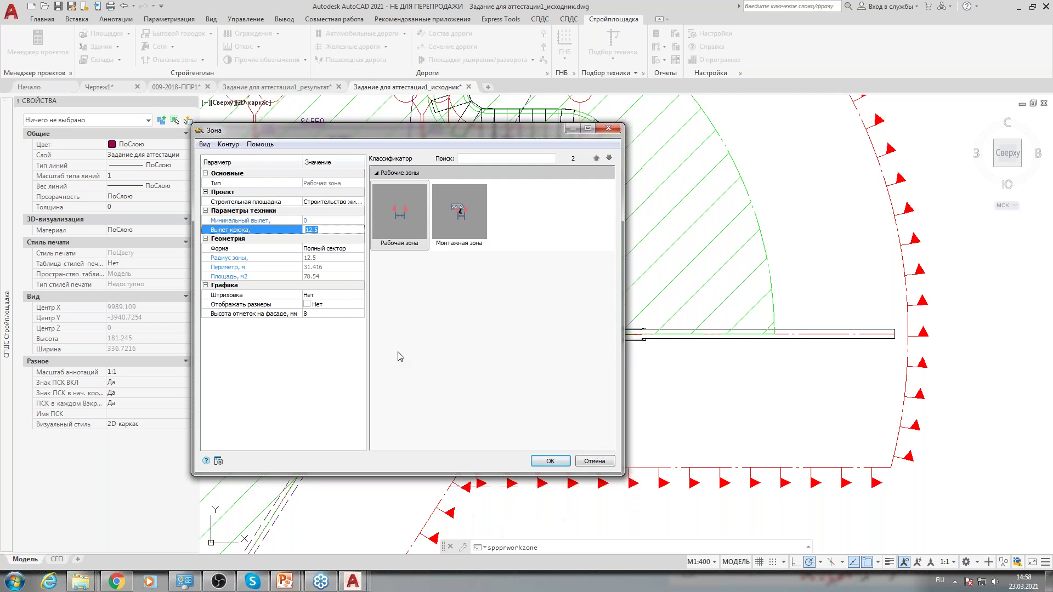
pyautogui.click(550, 461)
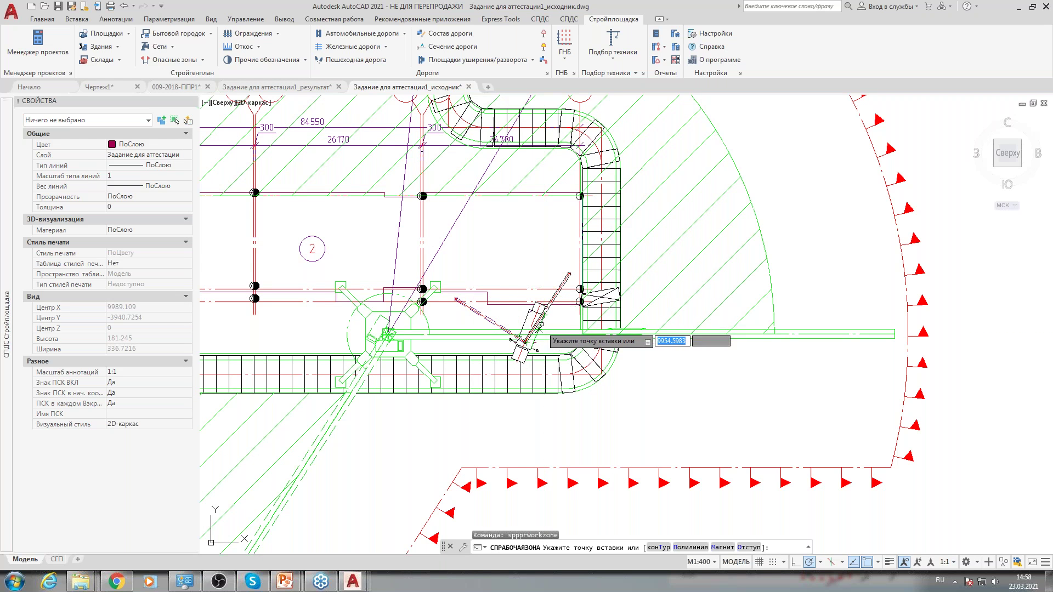
pyautogui.scroll(2, 565, 351)
pyautogui.scroll(8, 543, 356)
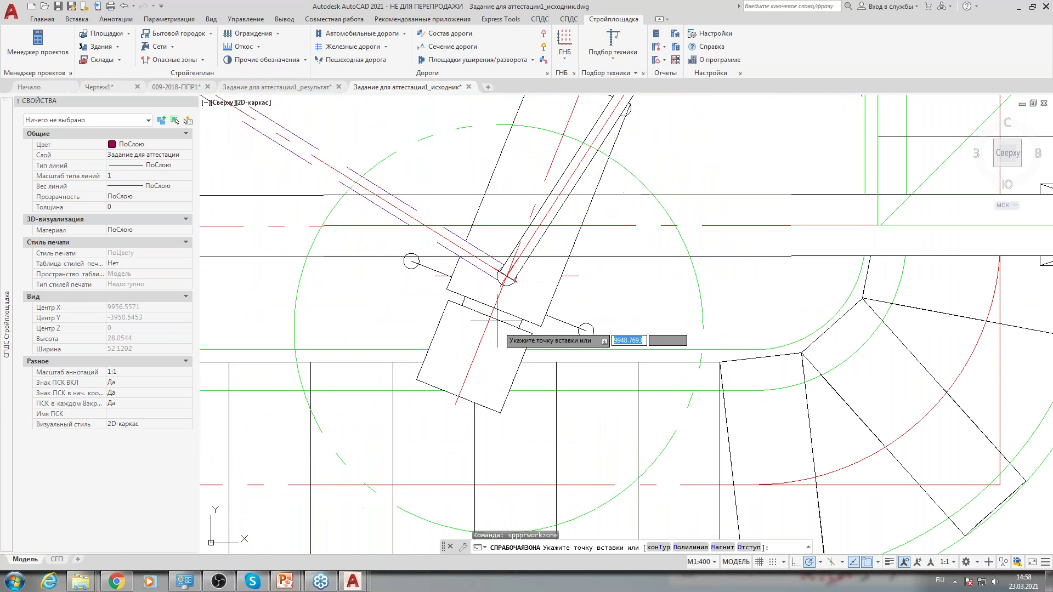
pyautogui.click(501, 284)
pyautogui.scroll(-6, 488, 296)
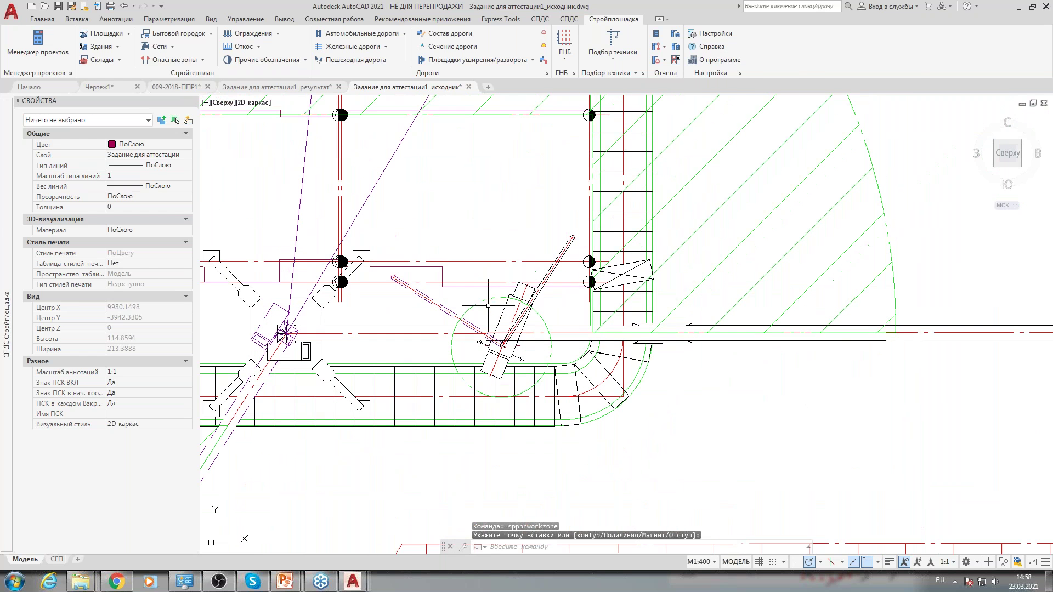
# Stretch the pump's work zone out to the tip of the main boom, a radius of about 13087 mm.
pyautogui.click(483, 302)
pyautogui.click(552, 347)
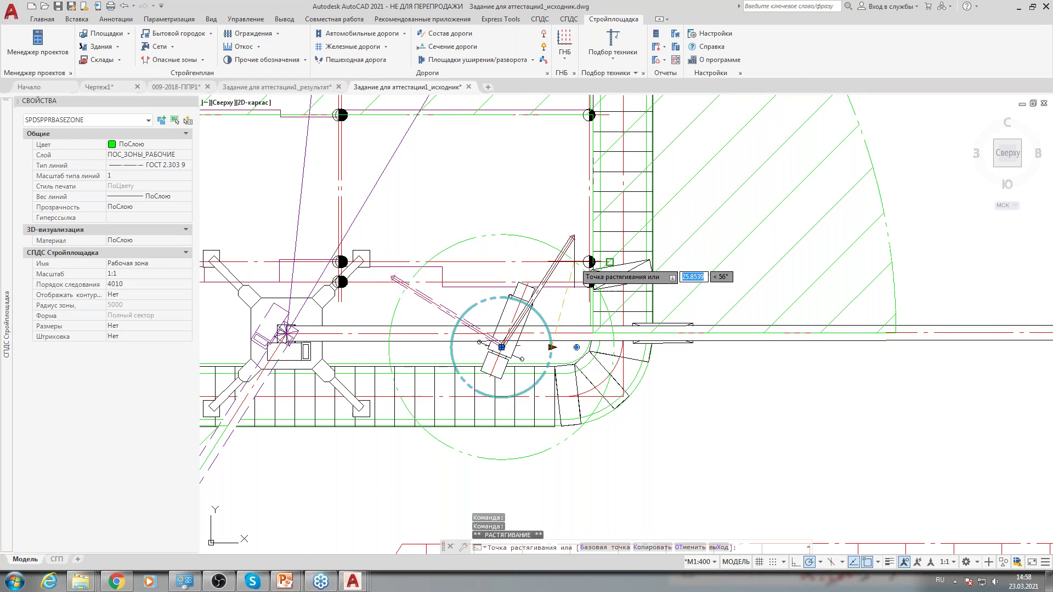
pyautogui.click(573, 238)
pyautogui.moveTo(559, 295)
pyautogui.mouseDown(button='middle')
pyautogui.moveTo(544, 323)
pyautogui.moveTo(560, 277)
pyautogui.mouseUp(button='middle')
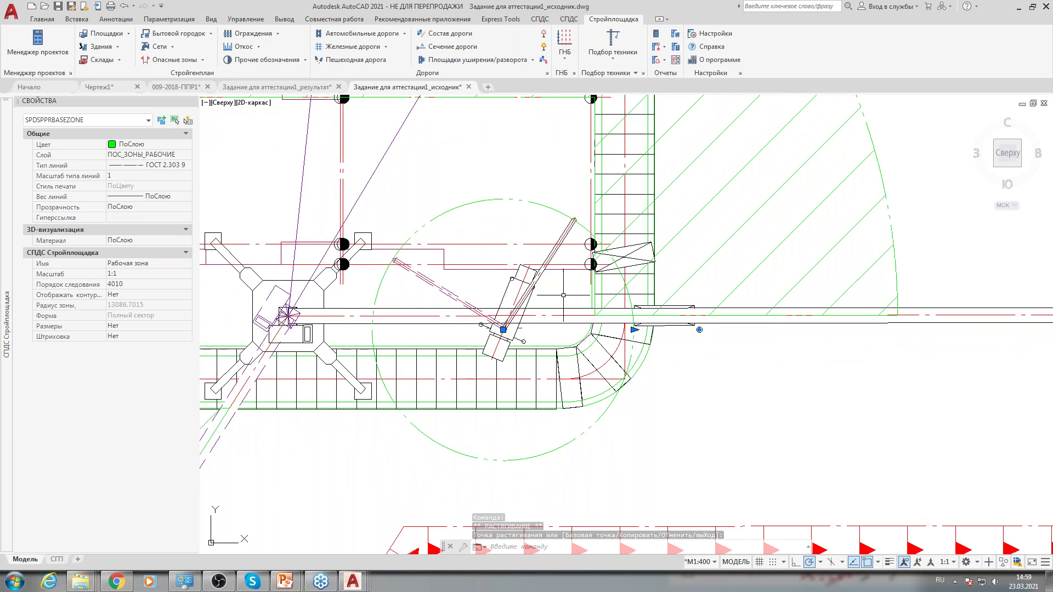
# Place a Putzmeister BRF 28.09 EM concrete pump between the building and the horizontal road, west of the tower crane, angled up toward the building.
pyautogui.moveTo(452, 337)
pyautogui.mouseDown(button='middle')
pyautogui.moveTo(567, 339)
pyautogui.moveTo(586, 354)
pyautogui.mouseUp(button='middle')
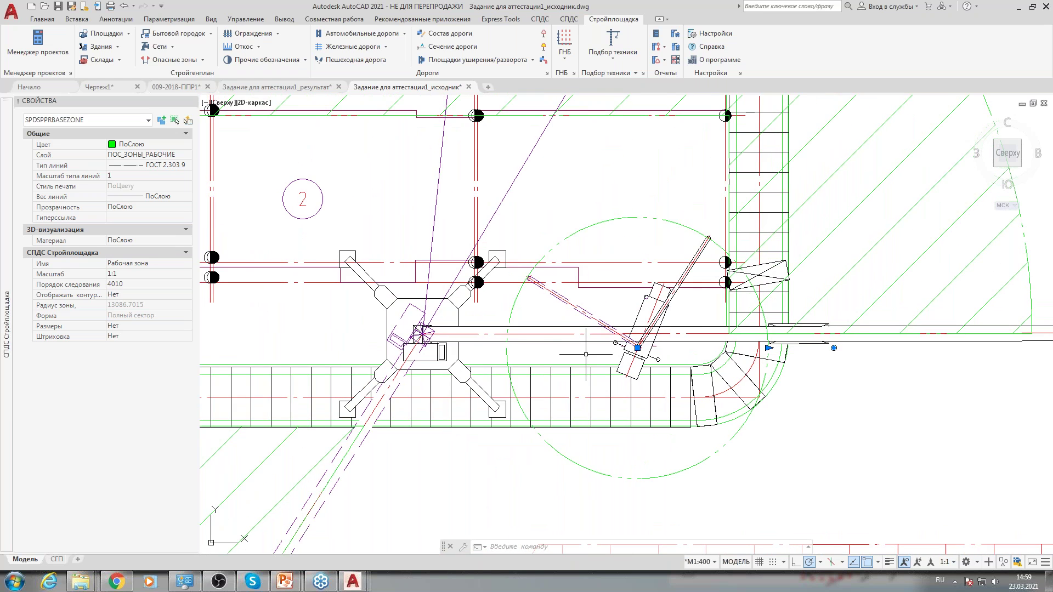
pyautogui.scroll(-5, 586, 354)
pyautogui.scroll(2, 499, 353)
pyautogui.moveTo(498, 353); pyautogui.dragTo(478, 358, button='middle')
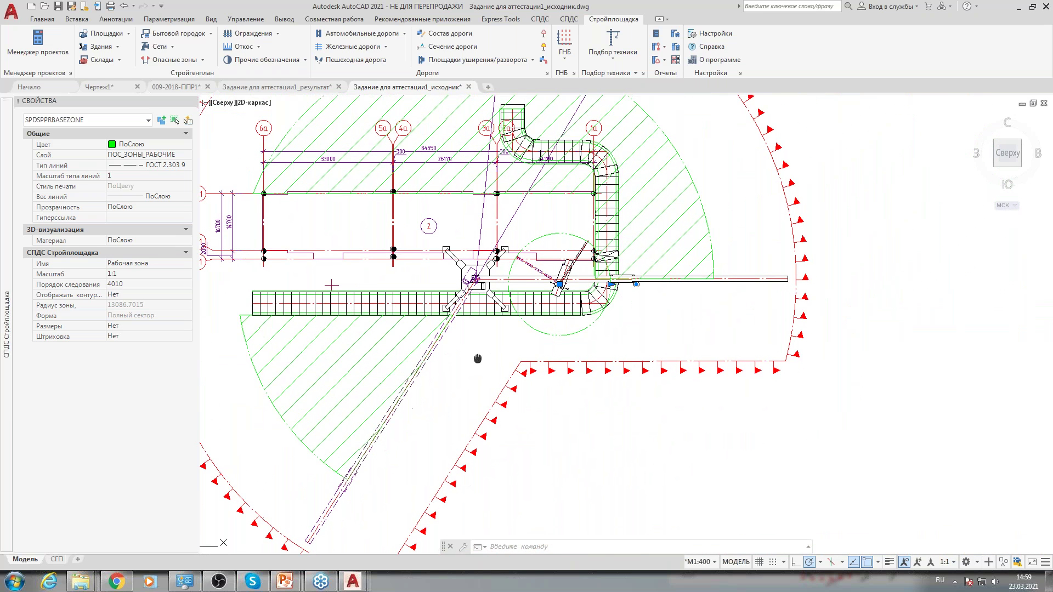
pyautogui.moveTo(363, 259); pyautogui.dragTo(368, 282, button='middle')
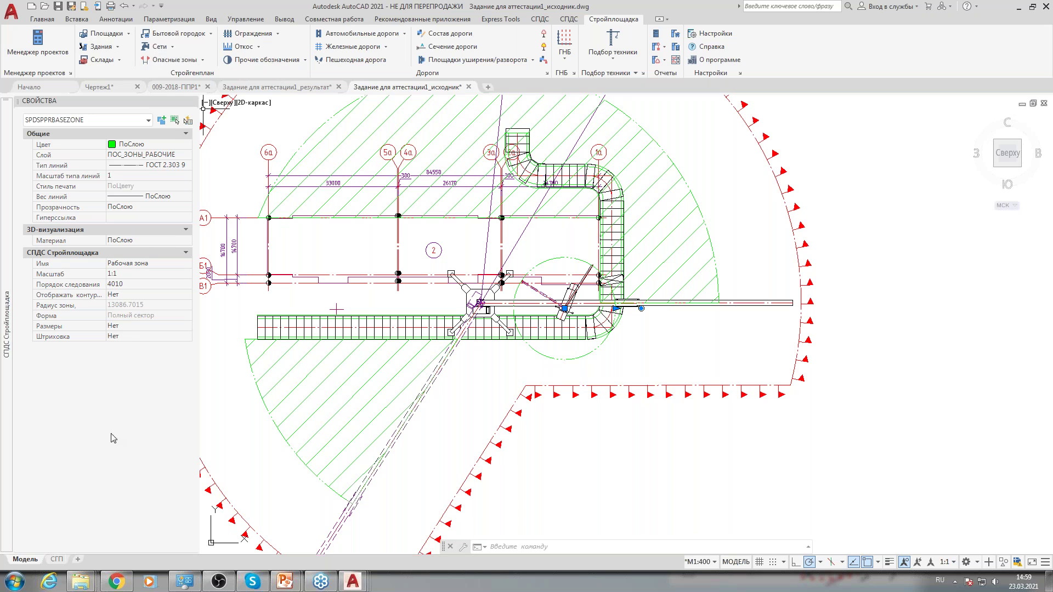
pyautogui.moveTo(7, 341)
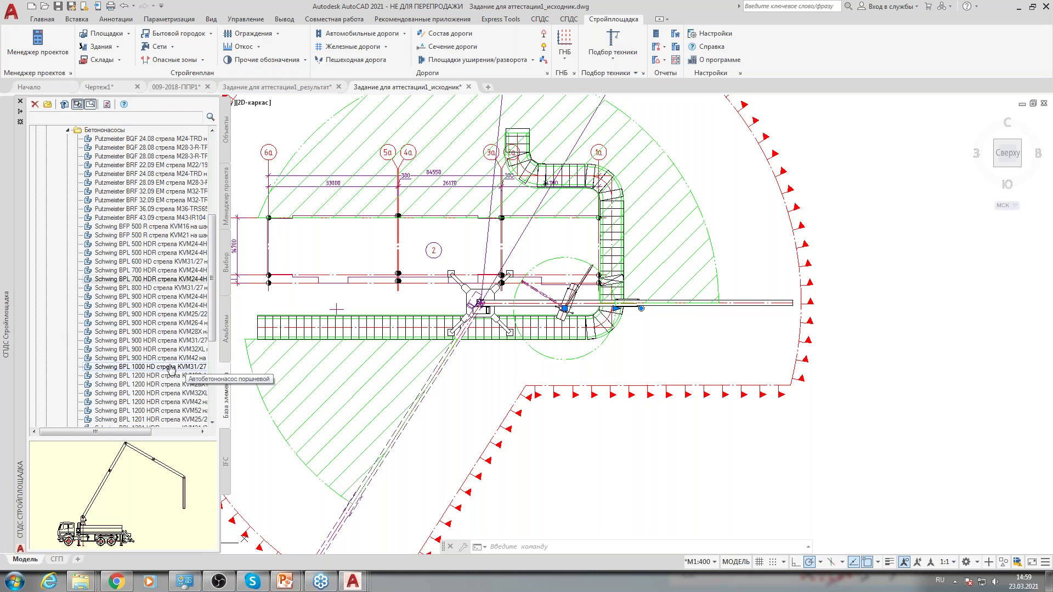
pyautogui.click(167, 183)
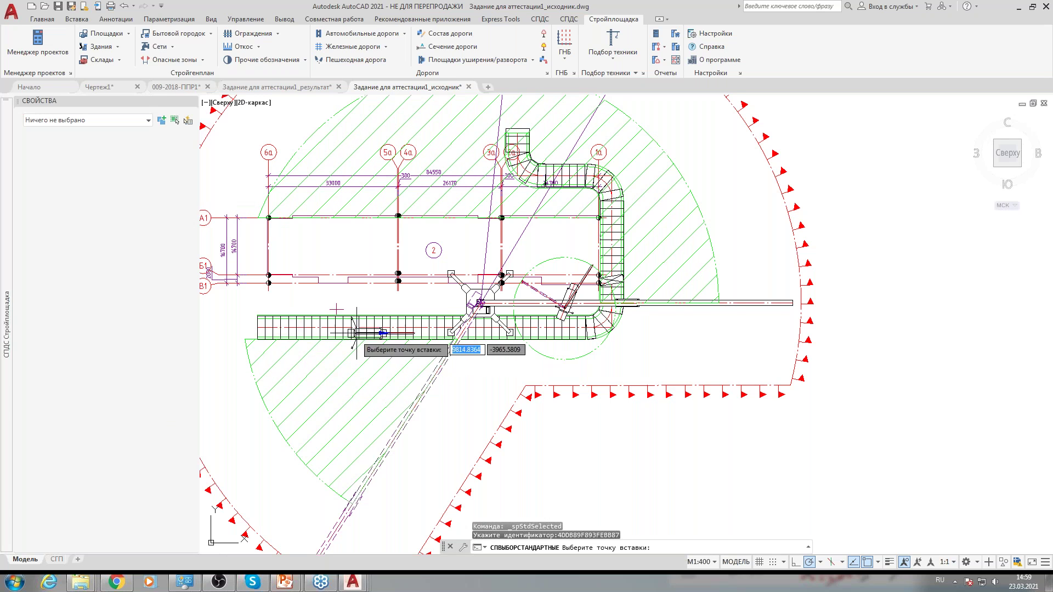
pyautogui.scroll(8, 278, 313)
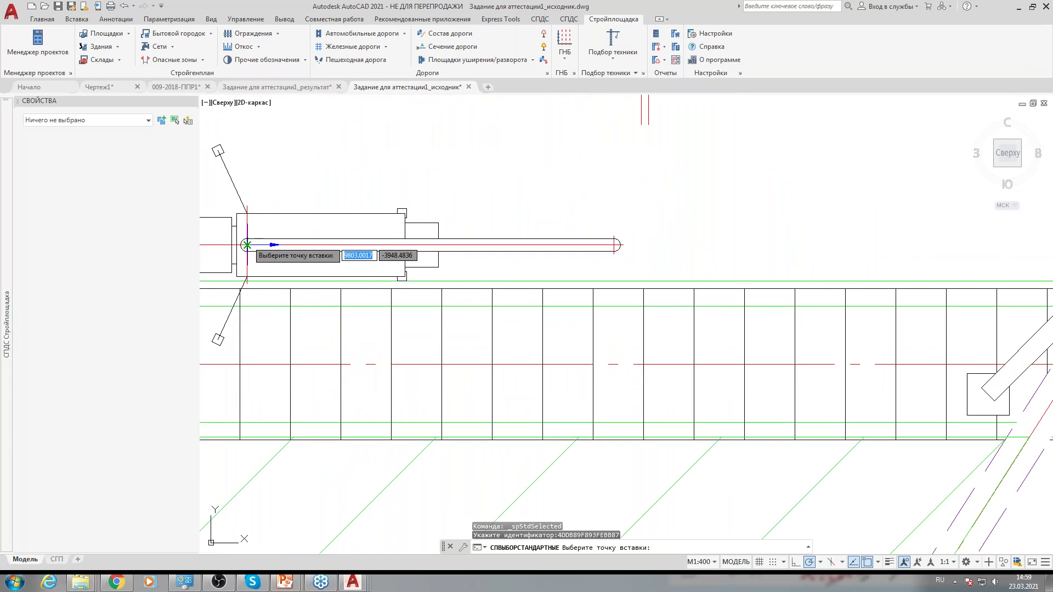
pyautogui.click(247, 244)
pyautogui.scroll(-8, 507, 277)
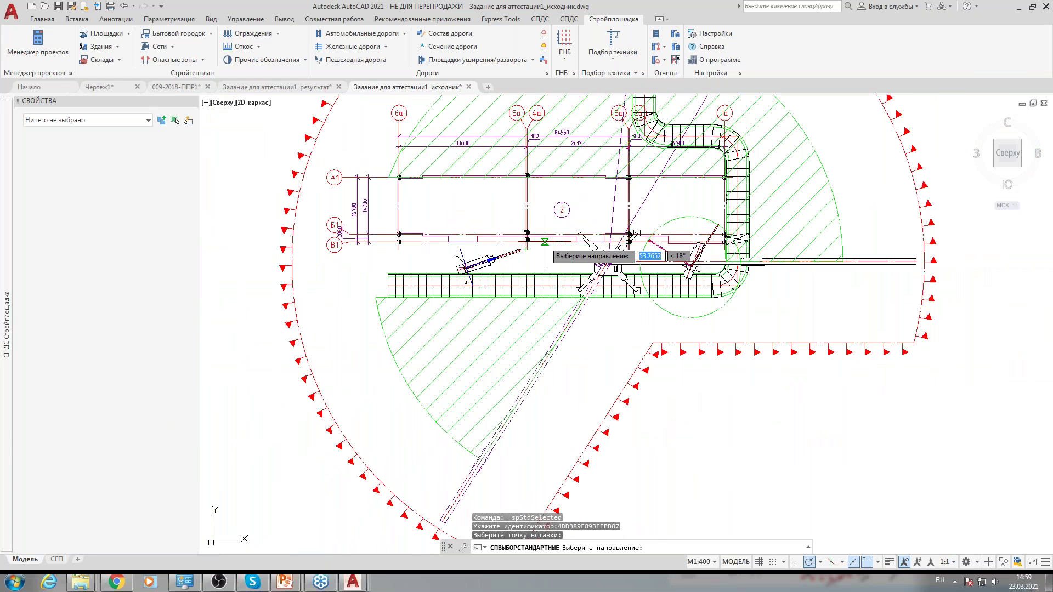
pyautogui.click(346, 193)
# Enable the new pump's additional boom image, preview its available views and accept the plan view, ending the insertion.
pyautogui.click(241, 117)
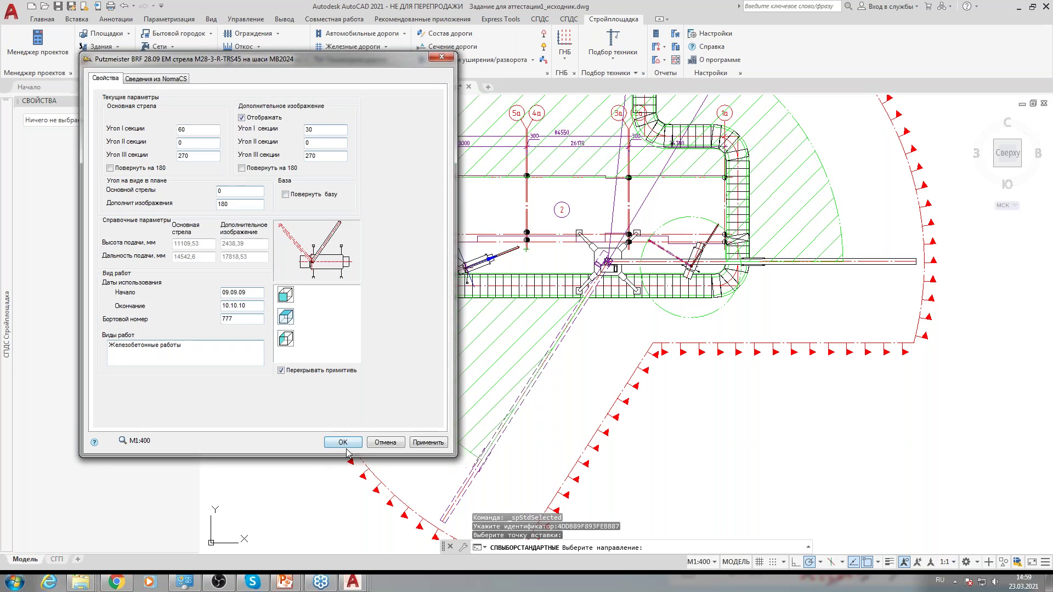
pyautogui.click(287, 299)
pyautogui.click(289, 318)
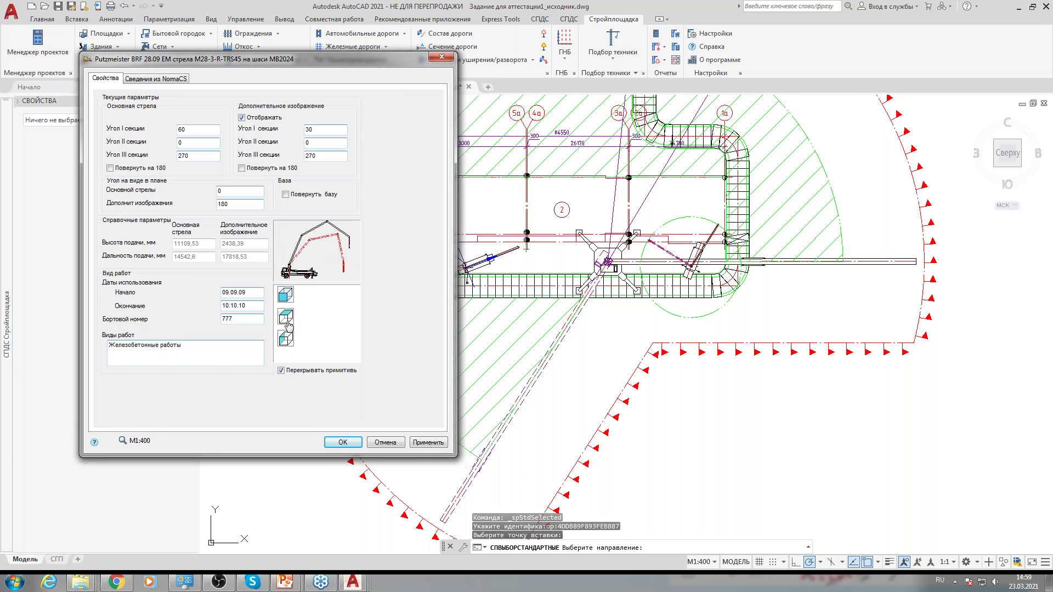
pyautogui.click(286, 339)
pyautogui.click(289, 304)
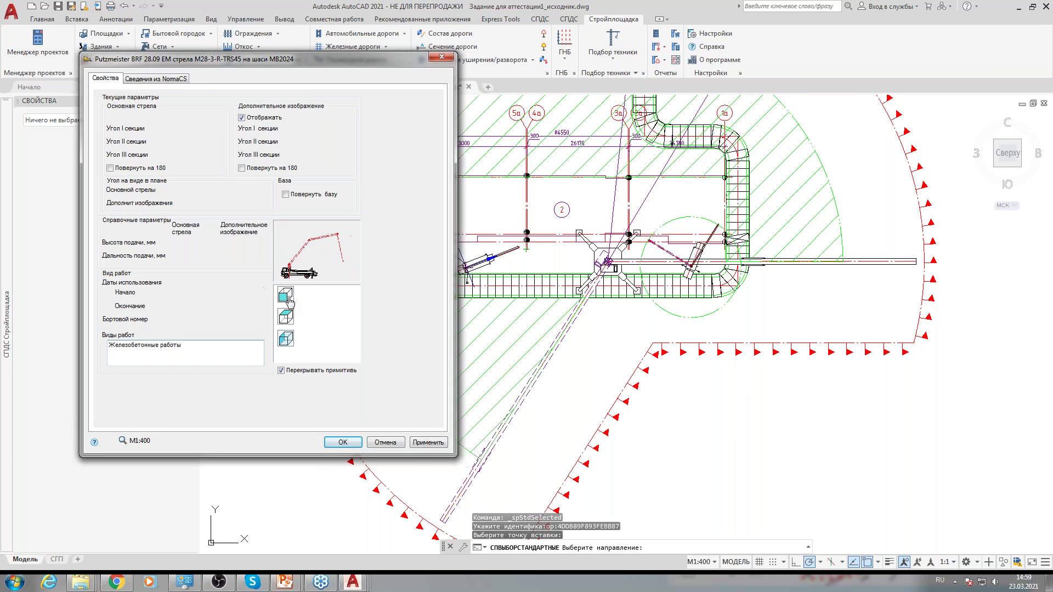
pyautogui.click(288, 332)
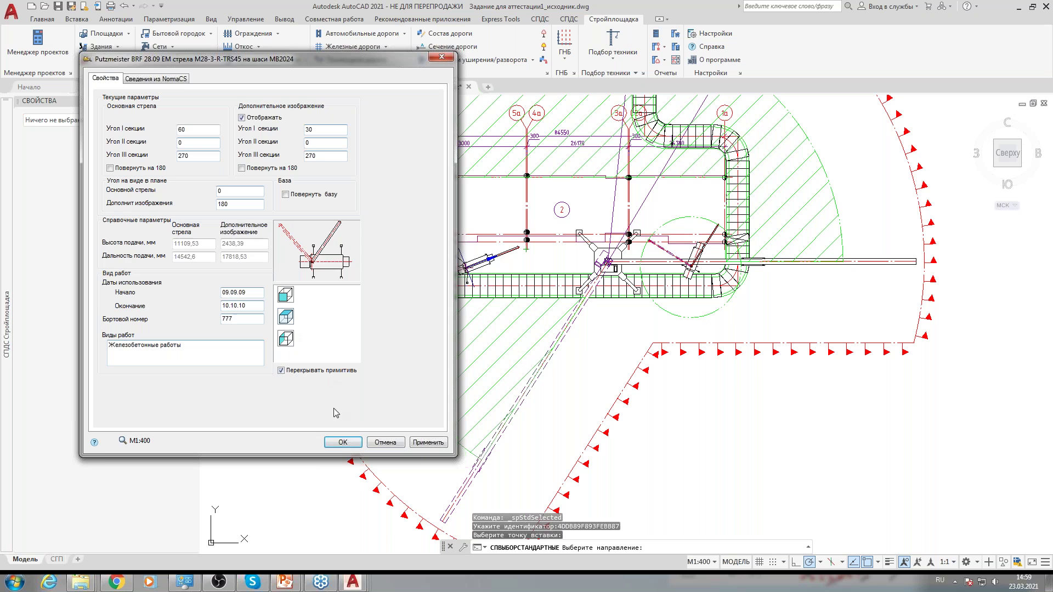
pyautogui.click(342, 442)
pyautogui.press('Escape')
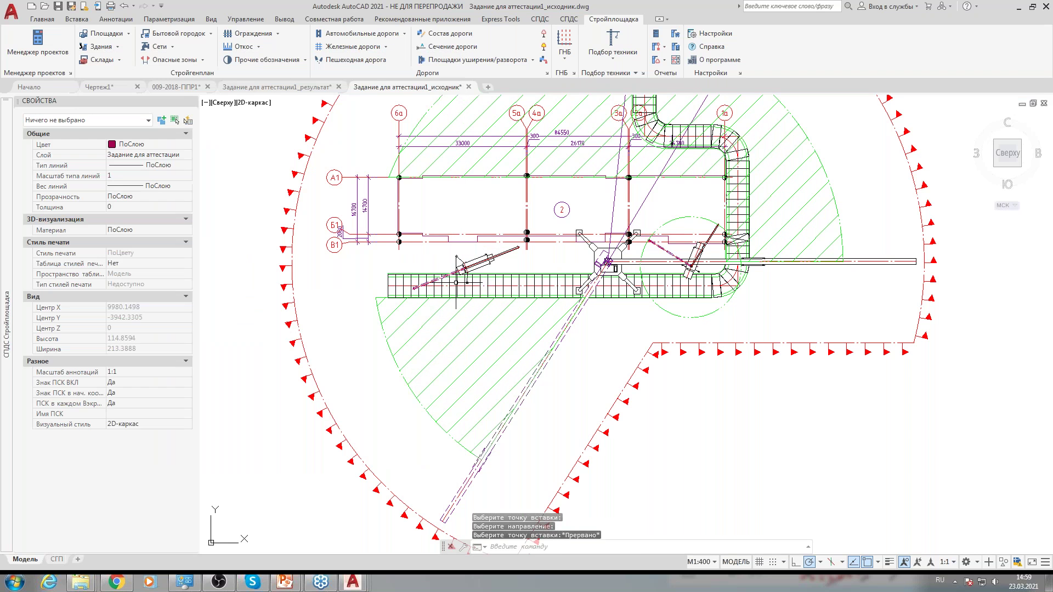
# Swing the new pump's dashed additional boom from the road side up toward the building.
pyautogui.scroll(5, 502, 232)
pyautogui.click(502, 222)
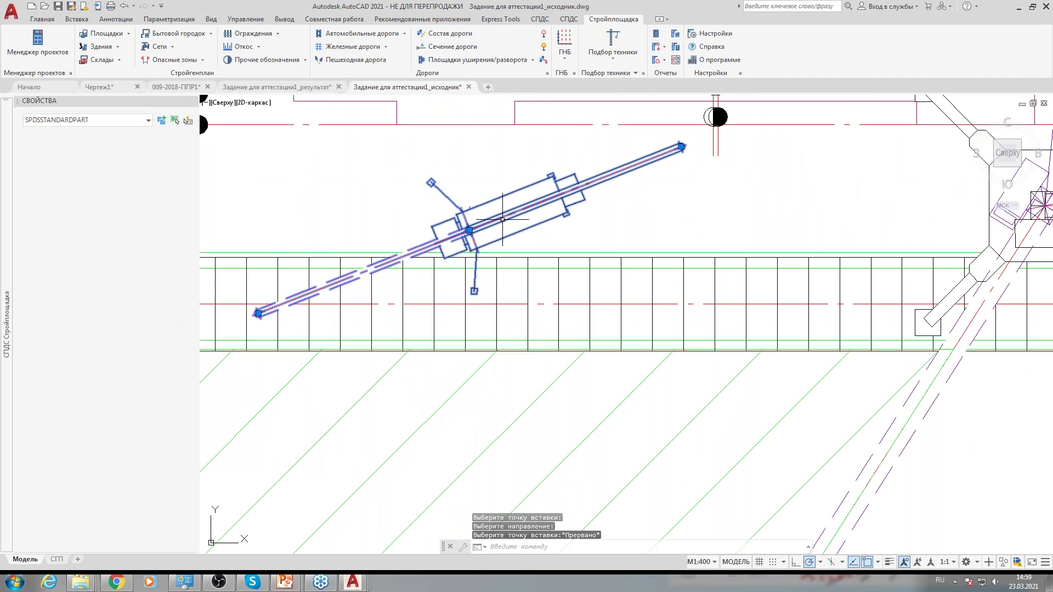
pyautogui.click(258, 312)
pyautogui.scroll(-6, 257, 312)
pyautogui.click(370, 245)
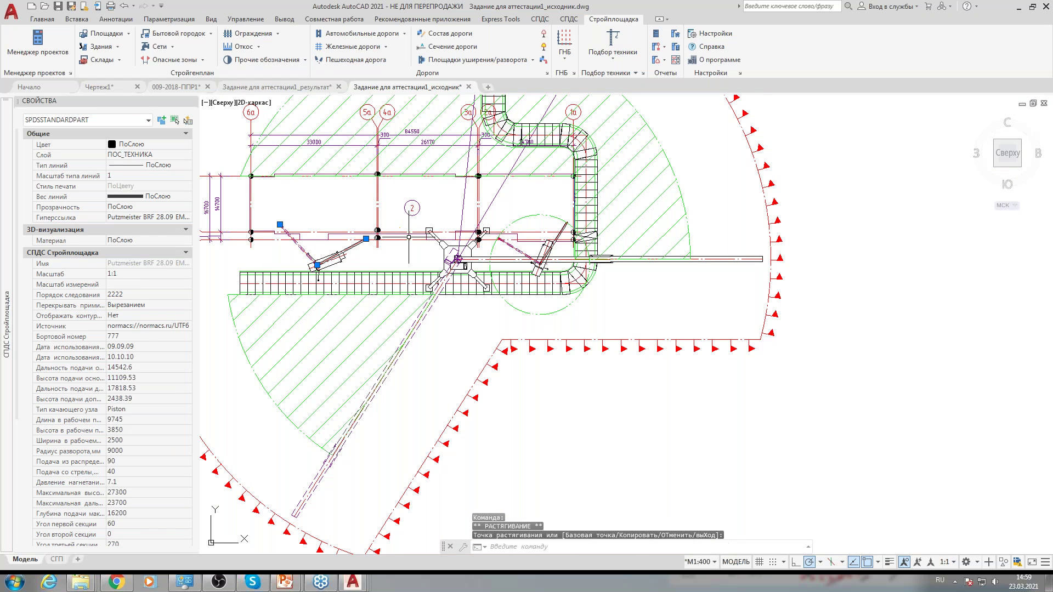
pyautogui.moveTo(334, 247); pyautogui.dragTo(316, 255, button='middle')
pyautogui.press('Escape')
# Choose the АБС-6 truck from the concrete mixer selection for insertion, adding an end view to the plan view output.
pyautogui.moveTo(390, 376); pyautogui.dragTo(372, 312, button='middle')
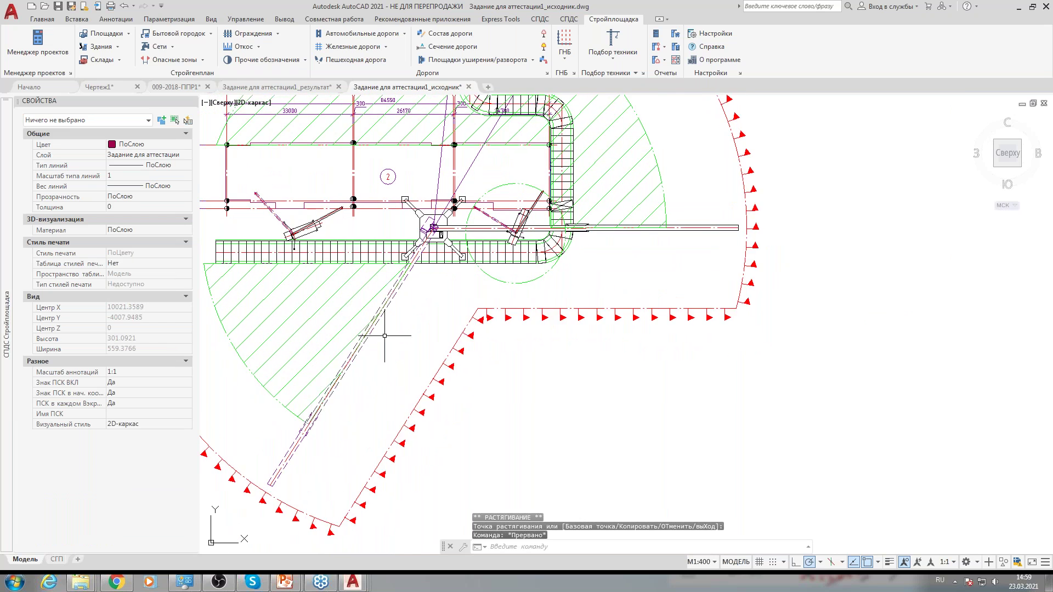
pyautogui.click(612, 55)
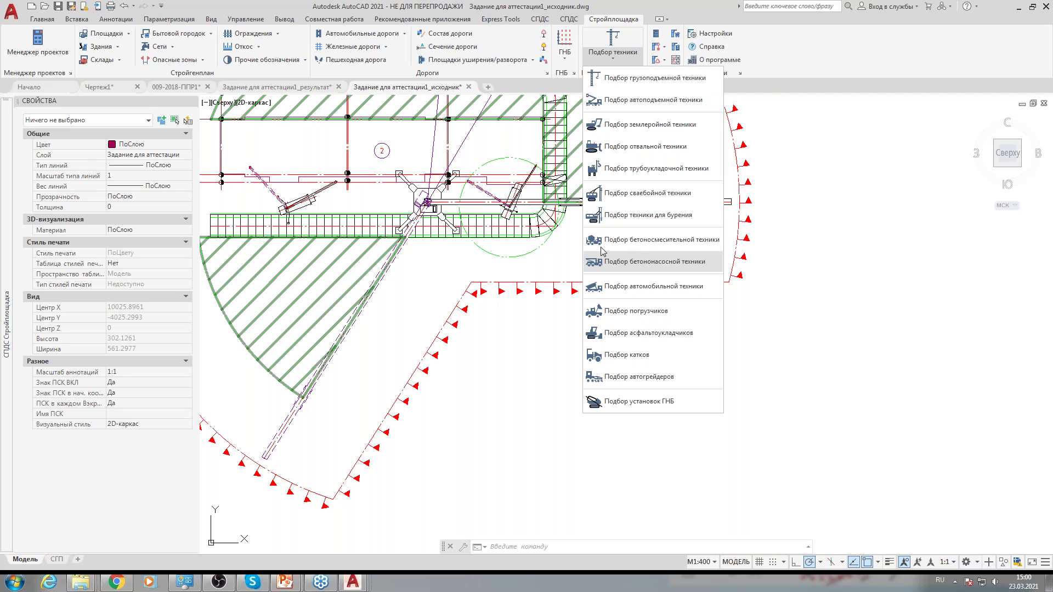
pyautogui.click(638, 241)
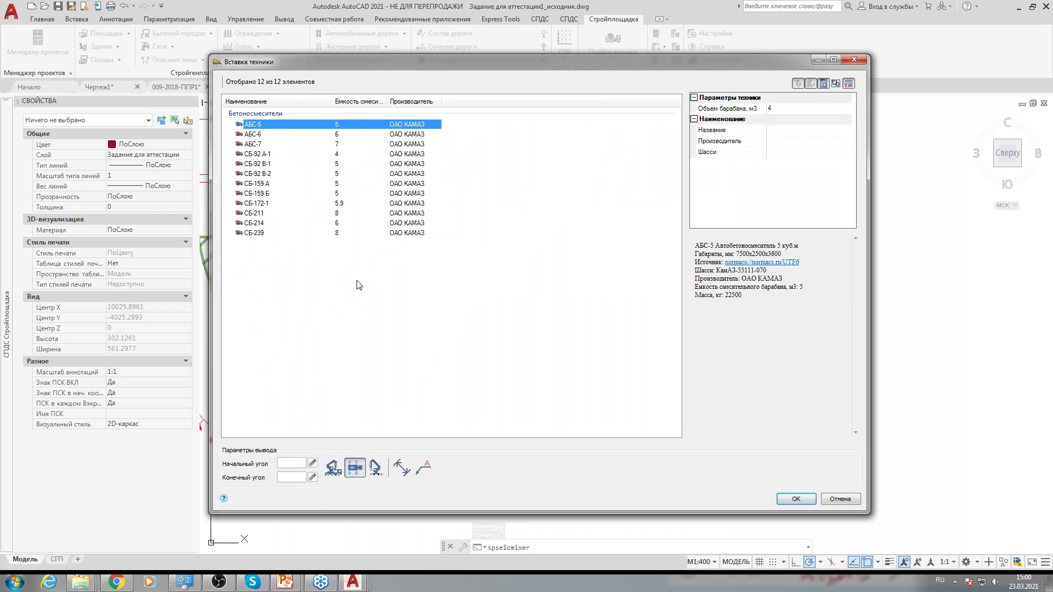
pyautogui.click(790, 109)
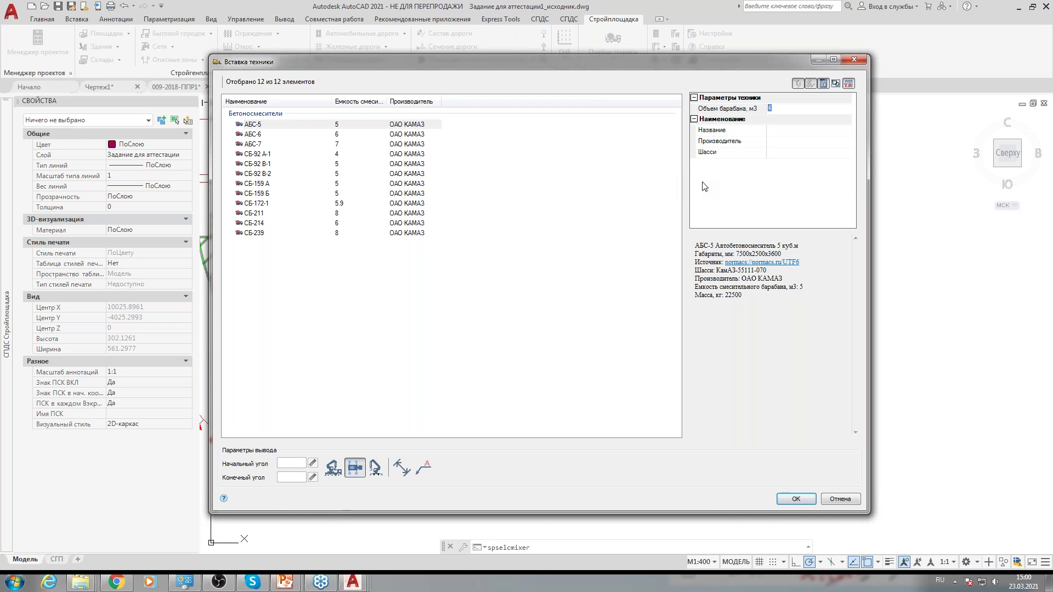
pyautogui.click(246, 138)
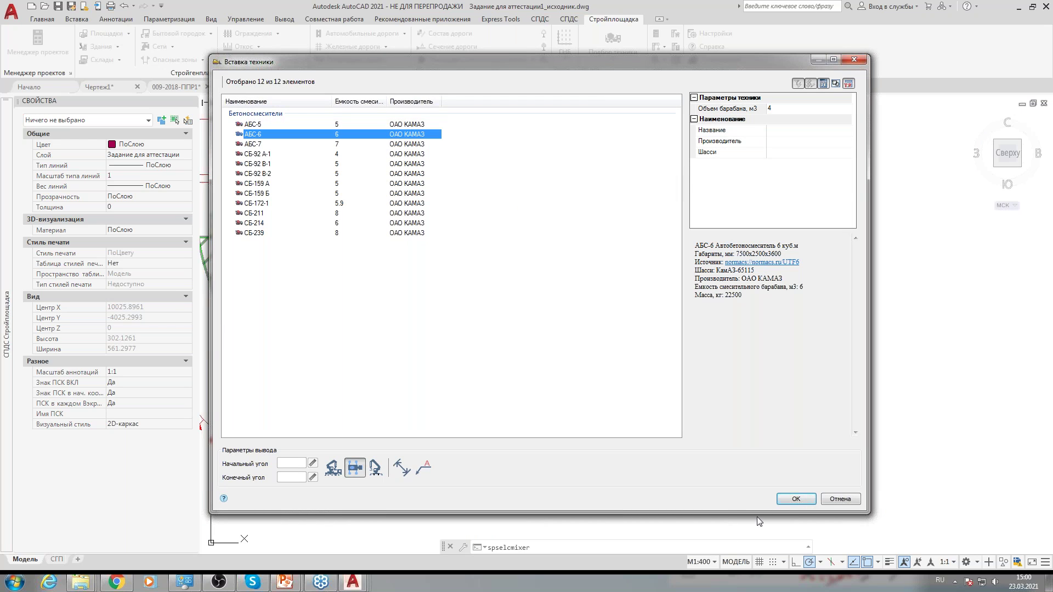
pyautogui.click(332, 467)
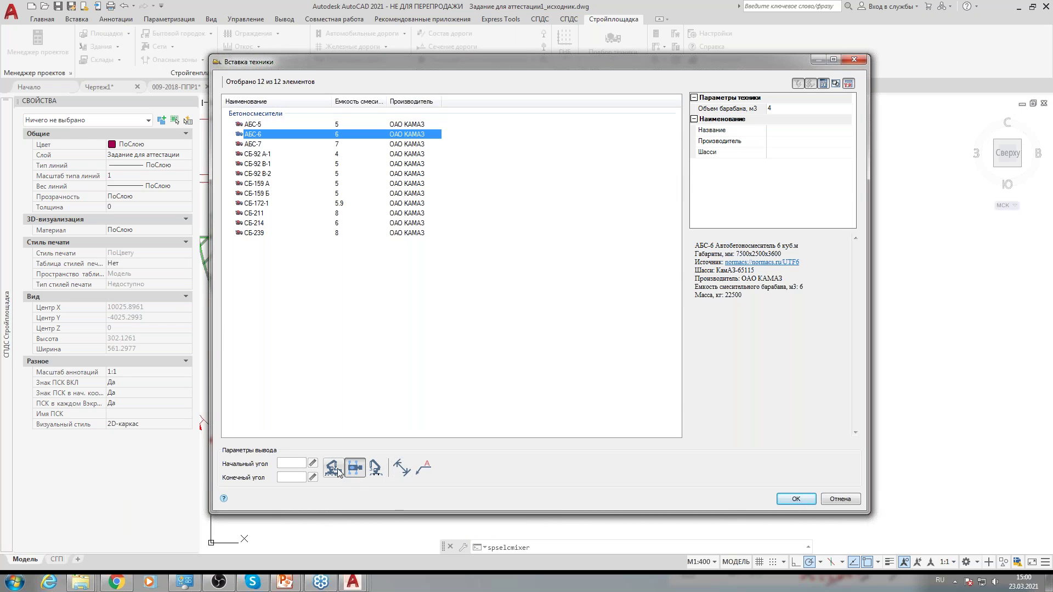
pyautogui.click(375, 469)
pyautogui.click(795, 499)
# Place the mixer truck's plan view diagonally on the road with its discharge end facing the new pump, and skip the end view.
pyautogui.scroll(8, 329, 235)
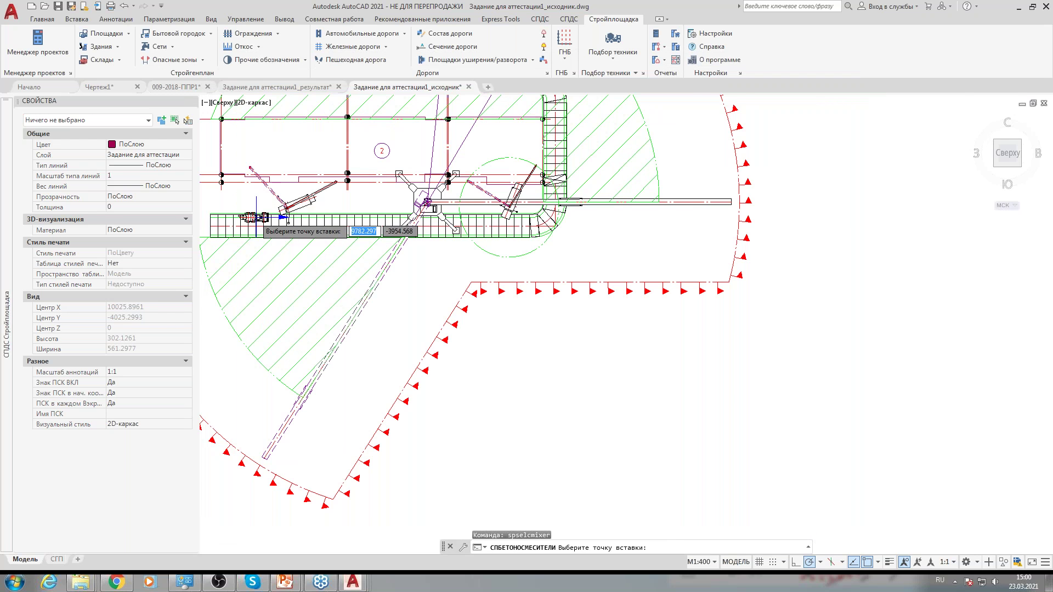
pyautogui.click(308, 273)
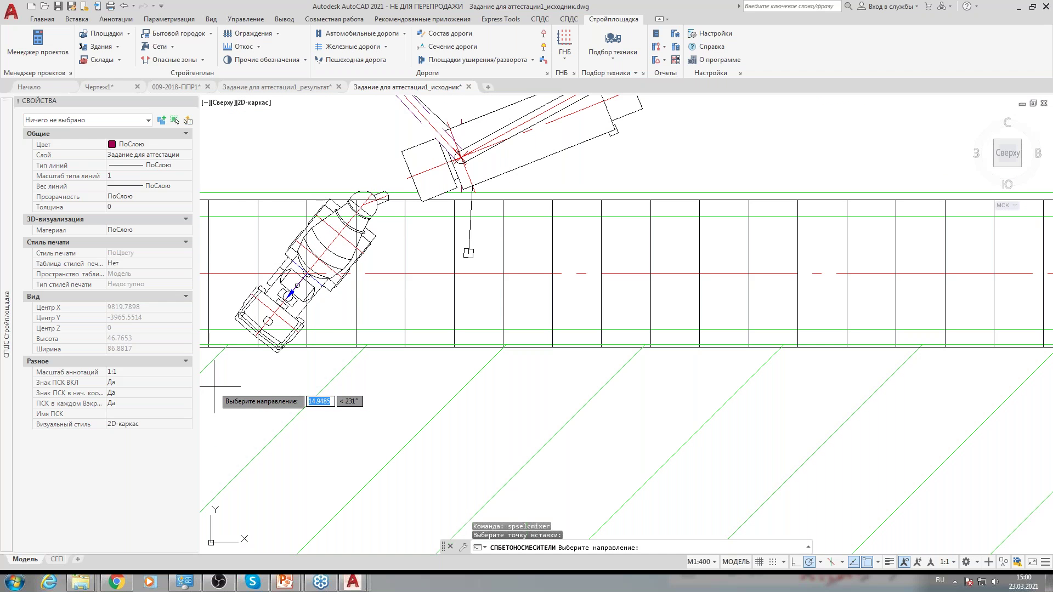
pyautogui.click(405, 222)
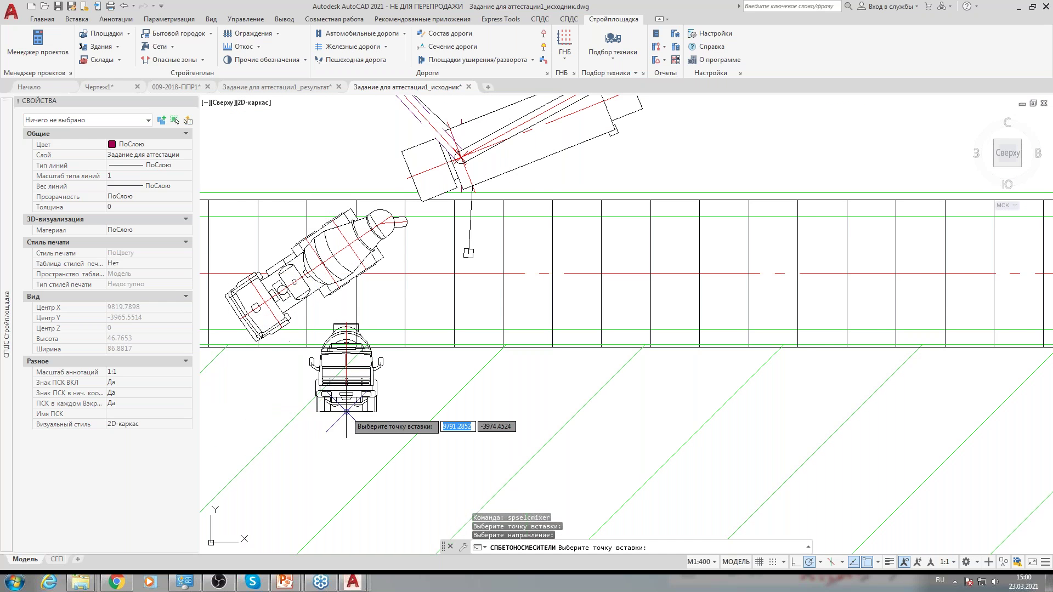
pyautogui.scroll(-4, 444, 417)
pyautogui.scroll(-1, 482, 450)
pyautogui.press('Escape')
# Examine the site plan with its crane zones, road, concrete pumps and mixer truck.
pyautogui.moveTo(482, 450); pyautogui.dragTo(505, 305, button='middle')
pyautogui.scroll(-2, 501, 383)
pyautogui.scroll(2, 403, 544)
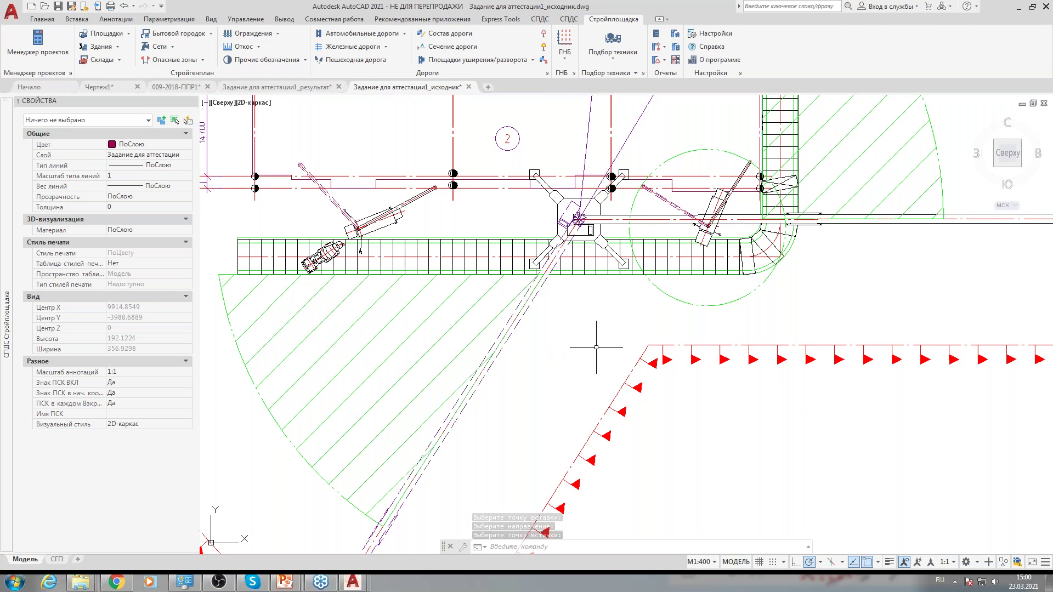
pyautogui.scroll(-5, 597, 353)
pyautogui.scroll(2, 526, 323)
pyautogui.scroll(2, 521, 312)
pyautogui.moveTo(524, 317)
pyautogui.mouseDown(button='middle')
pyautogui.moveTo(519, 310)
pyautogui.moveTo(517, 343)
pyautogui.mouseUp(button='middle')
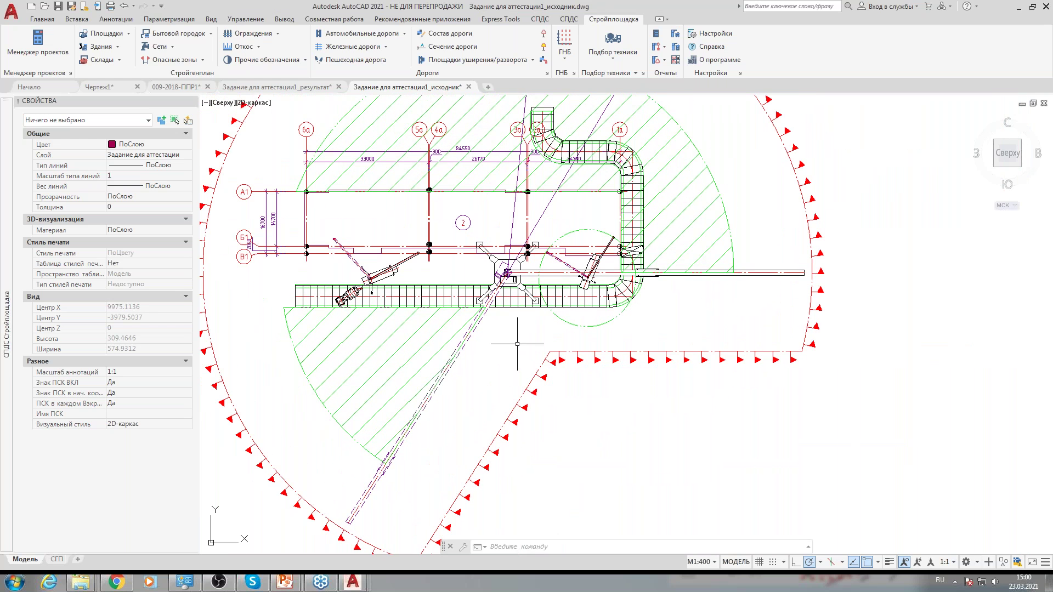
pyautogui.moveTo(516, 344)
pyautogui.mouseDown(button='middle')
pyautogui.moveTo(535, 391)
pyautogui.moveTo(537, 381)
pyautogui.mouseUp(button='middle')
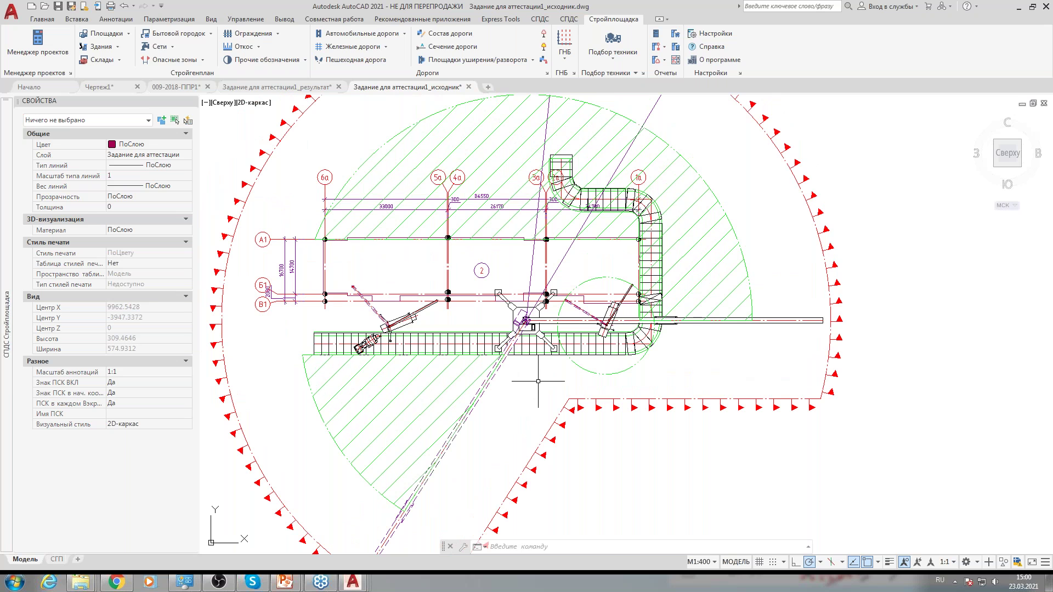
pyautogui.moveTo(394, 260)
pyautogui.mouseDown(button='middle')
pyautogui.moveTo(404, 251)
pyautogui.moveTo(417, 301)
pyautogui.mouseUp(button='middle')
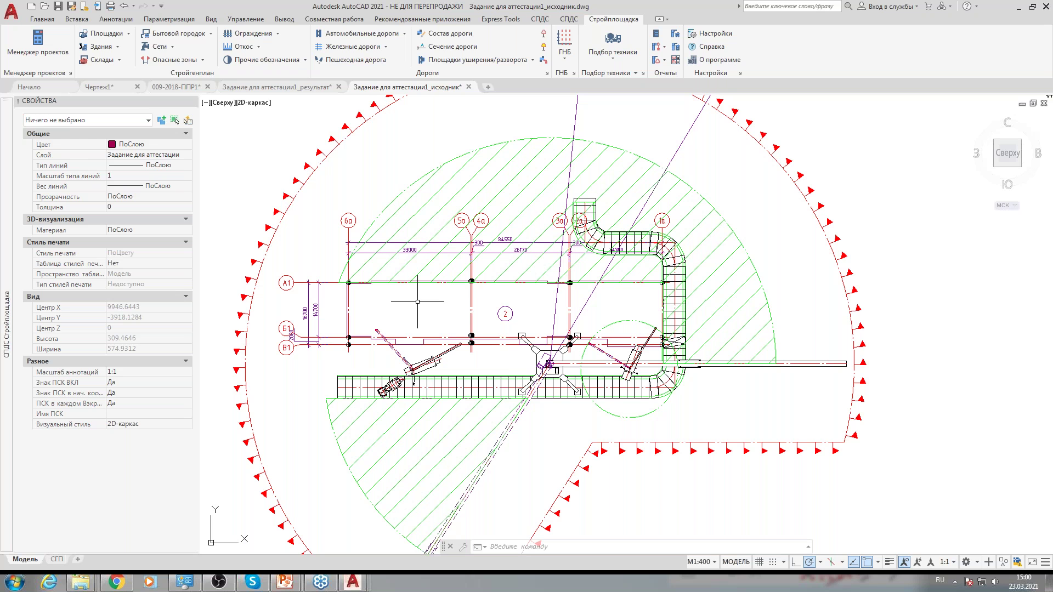
pyautogui.scroll(2, 496, 371)
pyautogui.moveTo(541, 348)
pyautogui.mouseDown(button='middle')
pyautogui.moveTo(460, 304)
pyautogui.moveTo(508, 326)
pyautogui.mouseUp(button='middle')
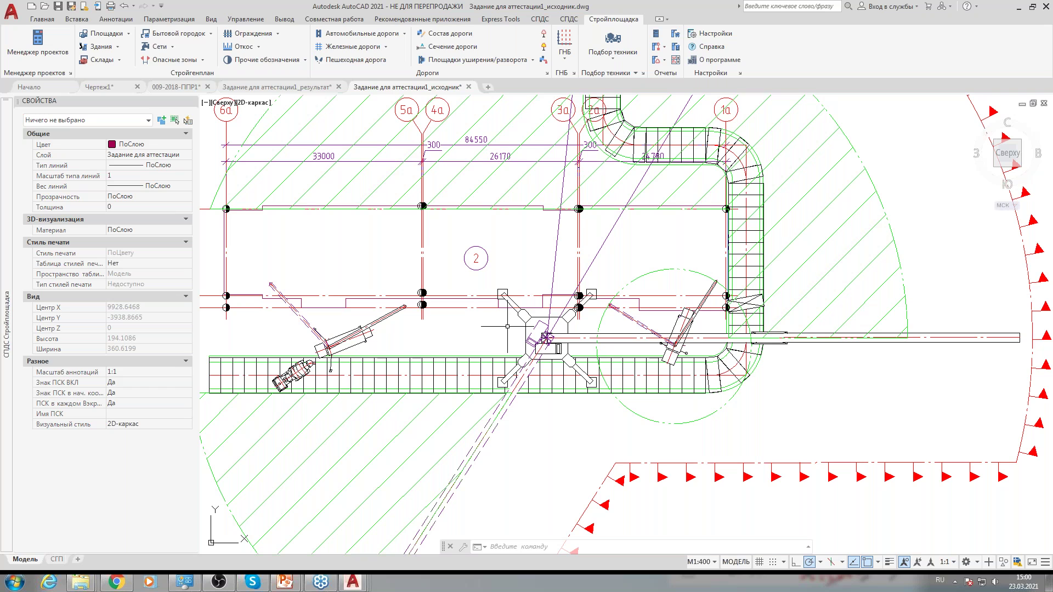
# Set up a fence of type Ограждение инвентарное with a section length of 0.
pyautogui.click(279, 34)
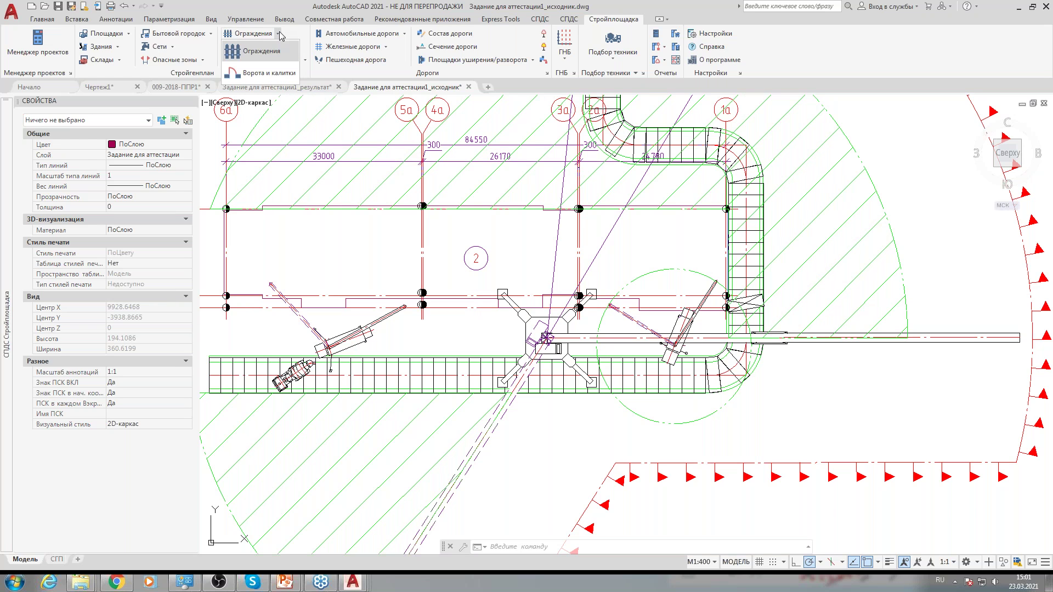
pyautogui.click(274, 59)
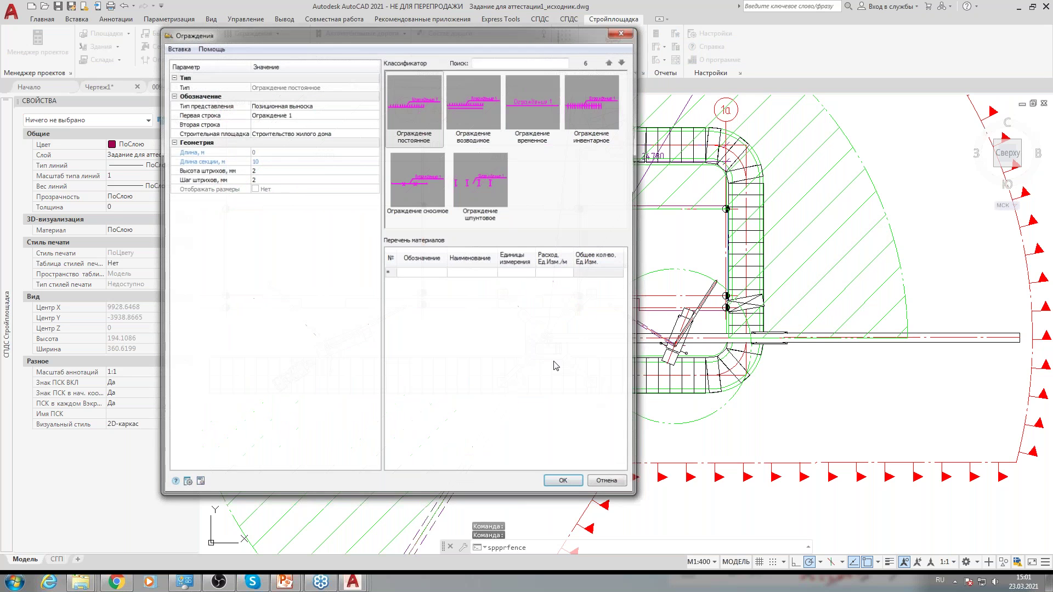
pyautogui.click(590, 118)
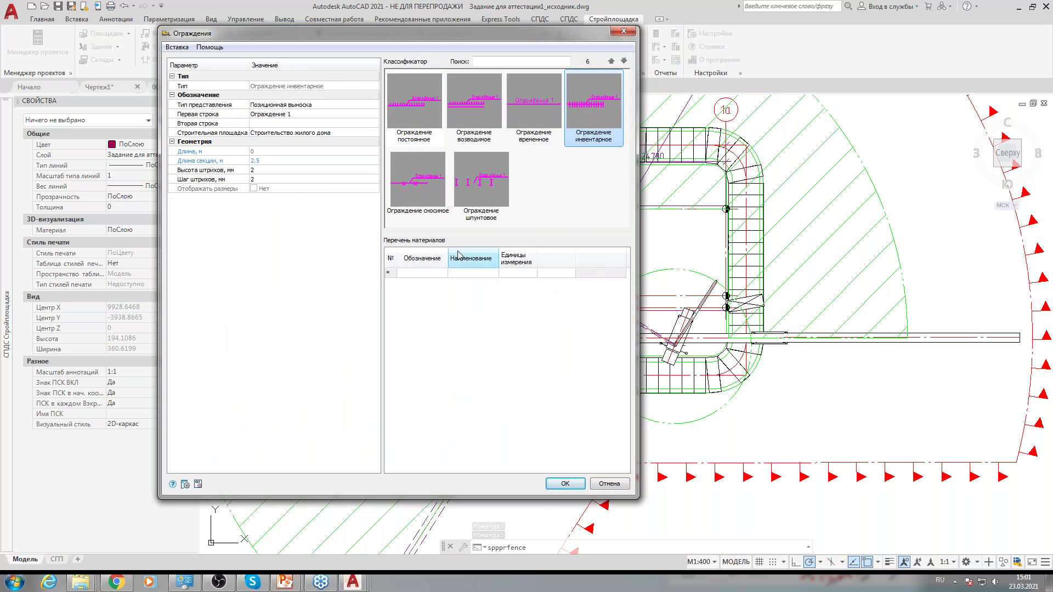
pyautogui.click(274, 153)
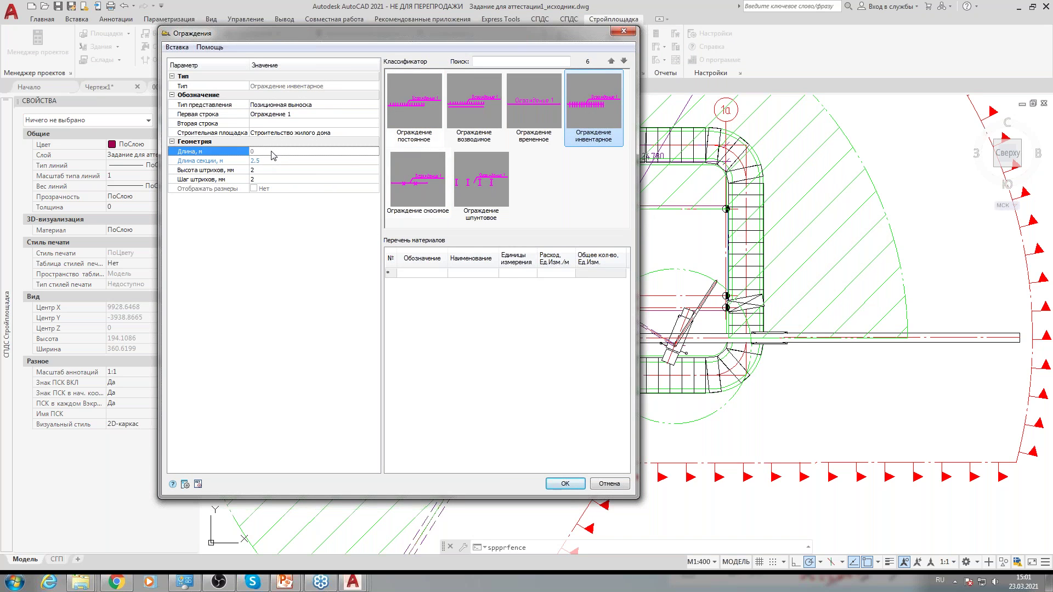
pyautogui.click(273, 160)
pyautogui.write('0')
pyautogui.press('Return')
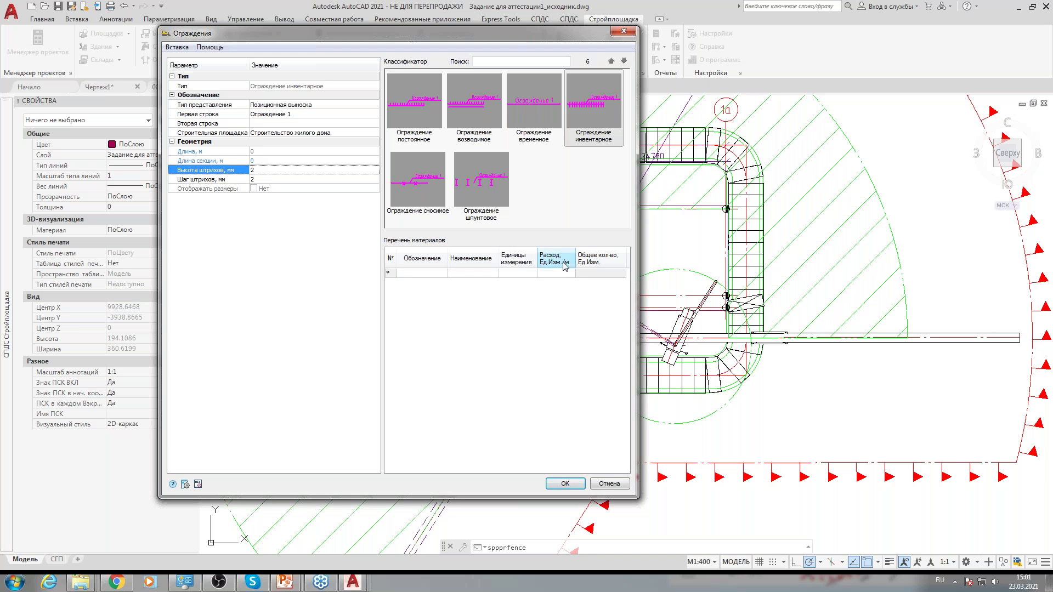
pyautogui.click(563, 483)
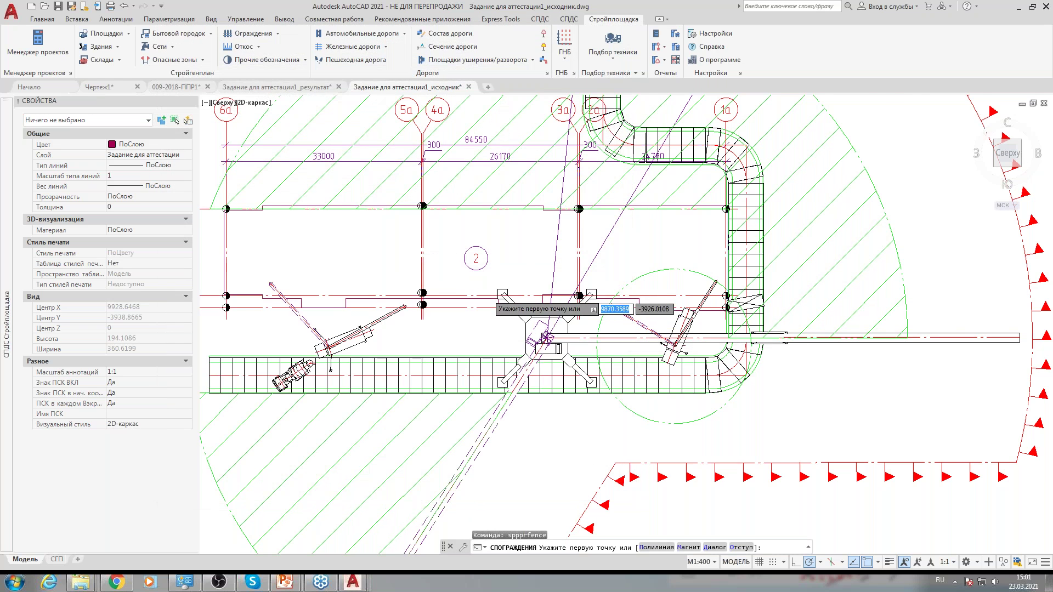
# Draw the inventory fence as a closed rectangle around the tower crane's base, between the crane's outrigger pads.
pyautogui.scroll(4, 526, 329)
pyautogui.click(525, 329)
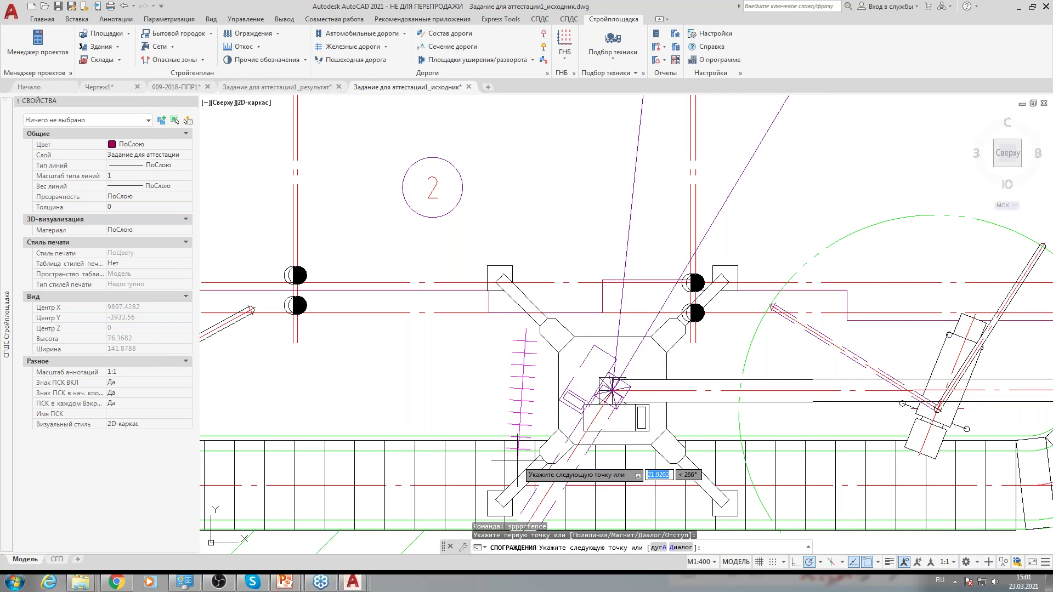
pyautogui.click(525, 469)
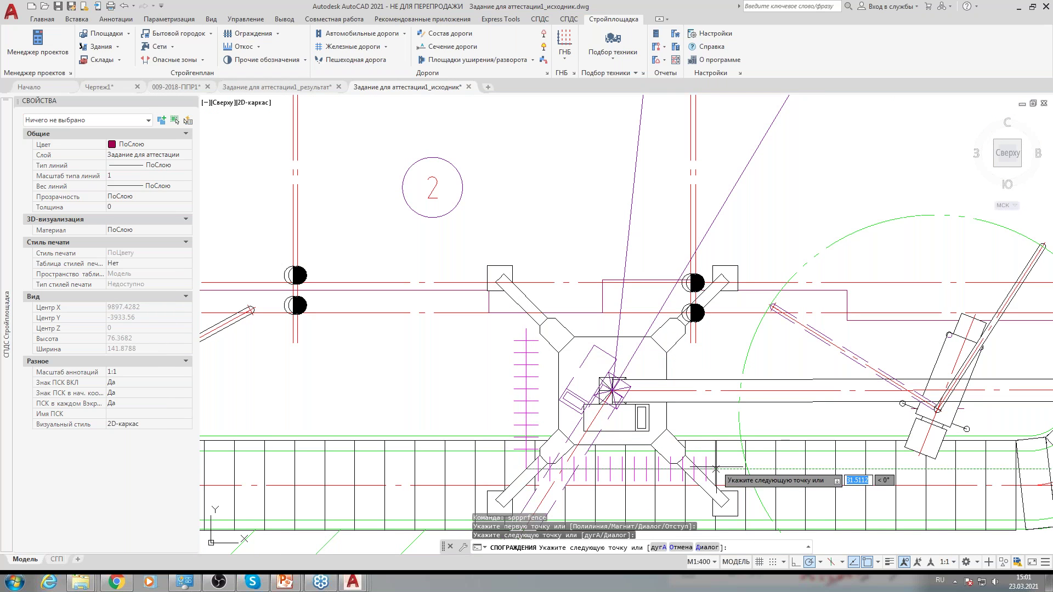
pyautogui.click(697, 468)
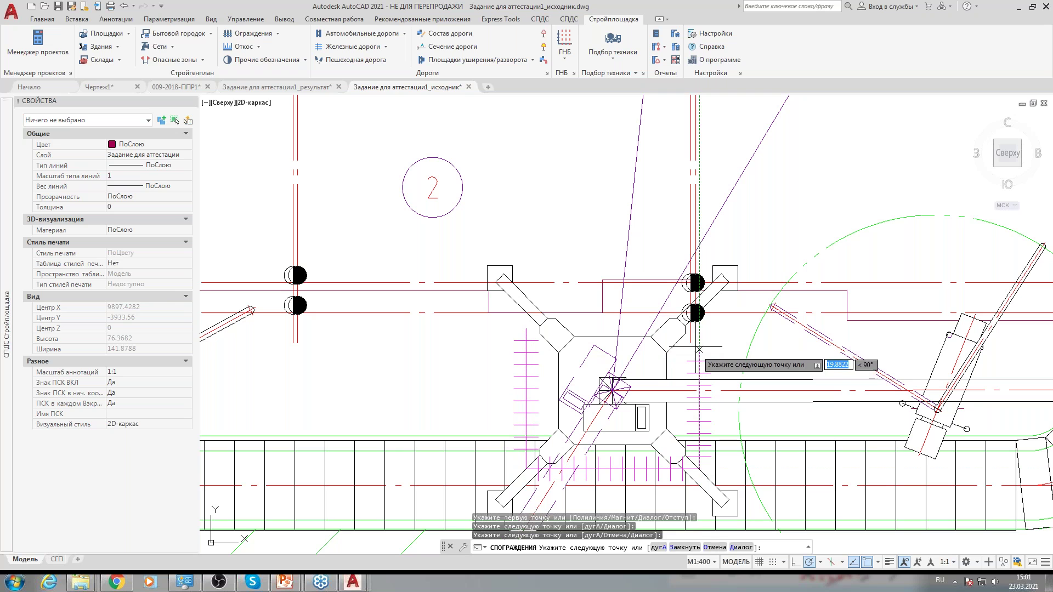
pyautogui.click(698, 331)
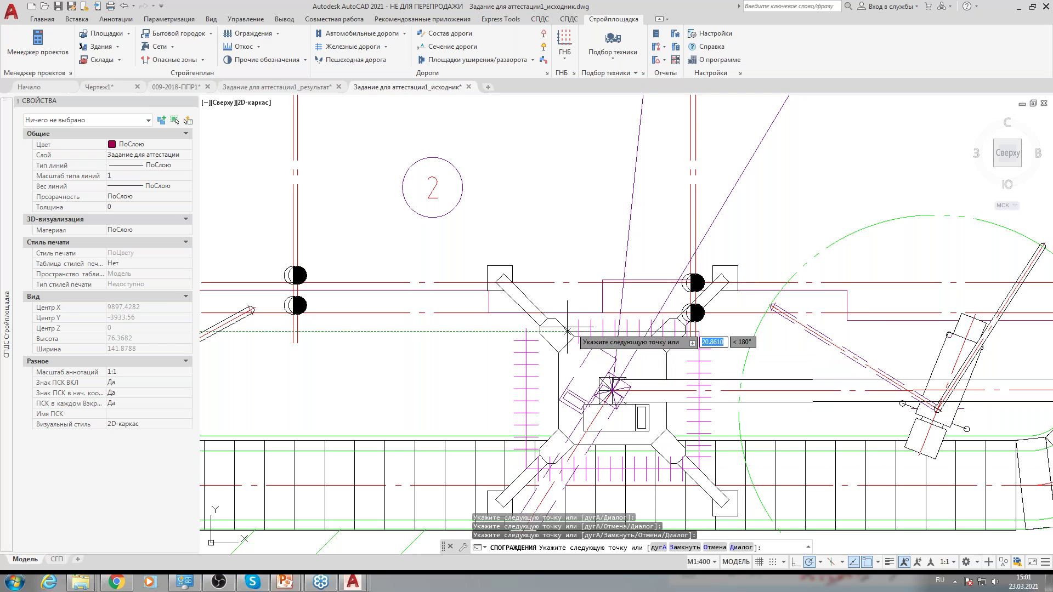
pyautogui.click(527, 331)
pyautogui.rightClick(526, 366)
pyautogui.click(563, 376)
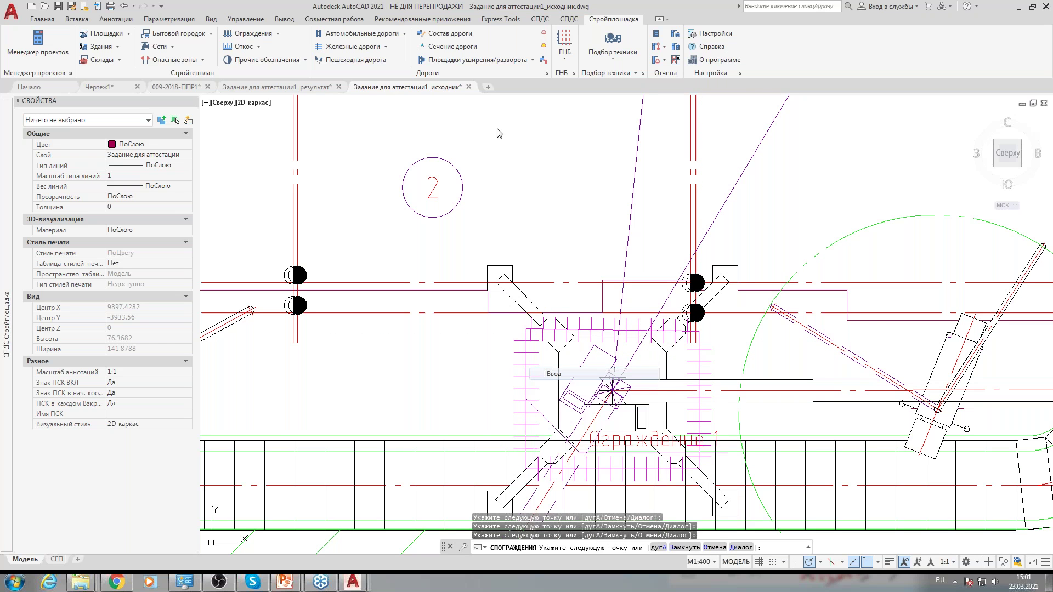
# Set the crane fence's representation type (Тип представления) to Без выноски so that it has no leader label.
pyautogui.scroll(-4, 515, 149)
pyautogui.moveTo(554, 184); pyautogui.dragTo(509, 186, button='middle')
pyautogui.scroll(4, 490, 241)
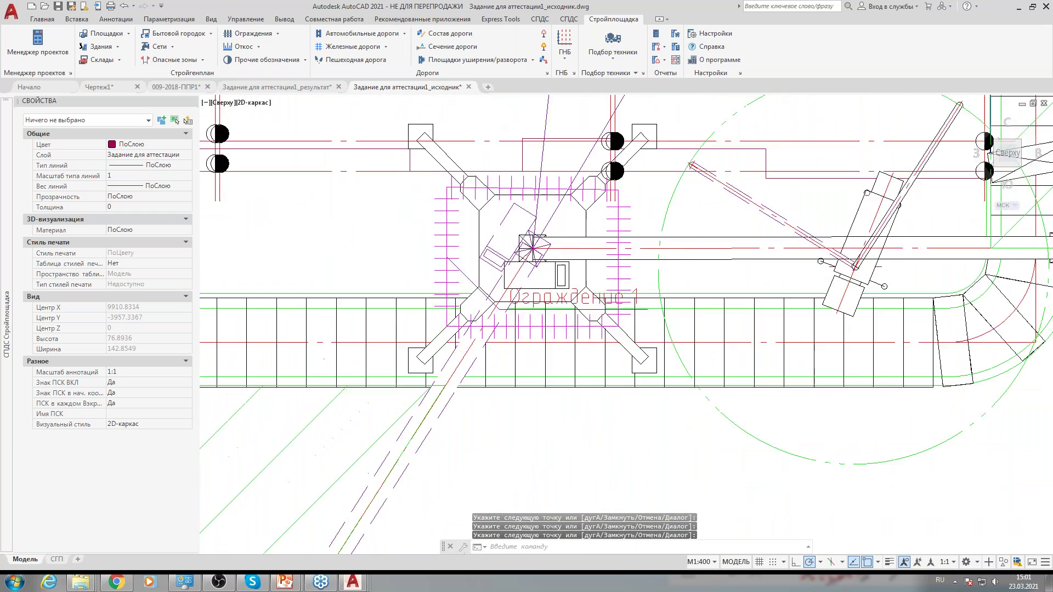
pyautogui.doubleClick(416, 235)
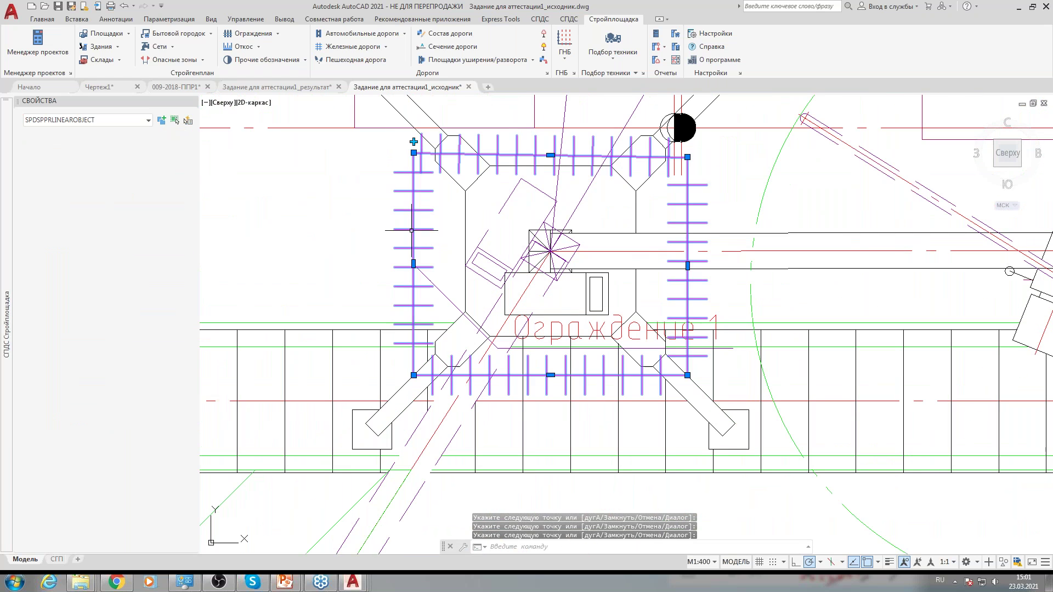
pyautogui.click(327, 107)
pyautogui.click(374, 105)
pyautogui.click(363, 110)
pyautogui.click(373, 105)
pyautogui.click(368, 113)
pyautogui.click(564, 483)
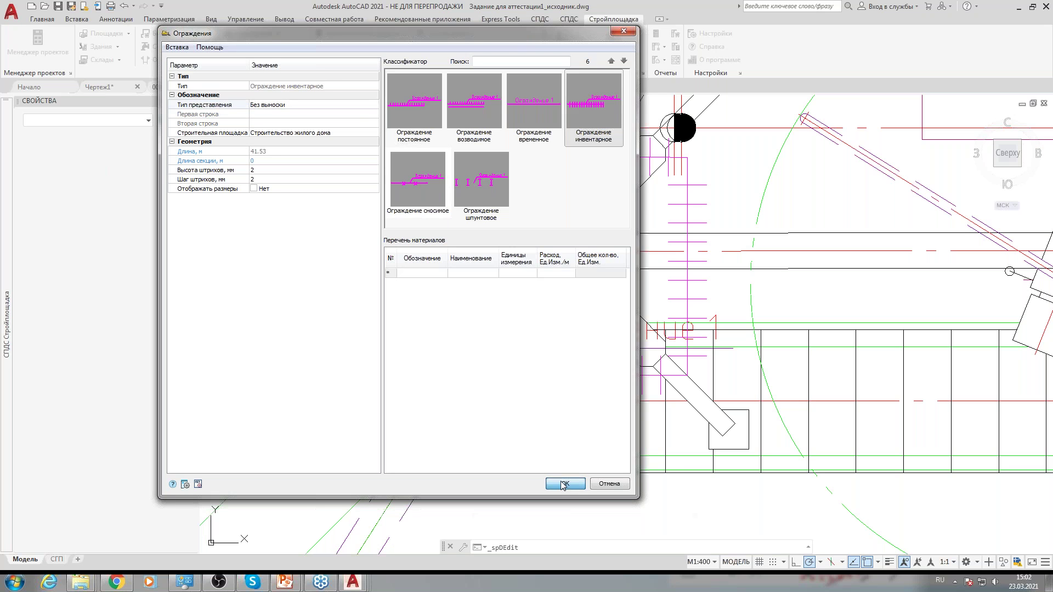
pyautogui.moveTo(597, 317); pyautogui.dragTo(567, 310, button='middle')
pyautogui.scroll(-5, 567, 310)
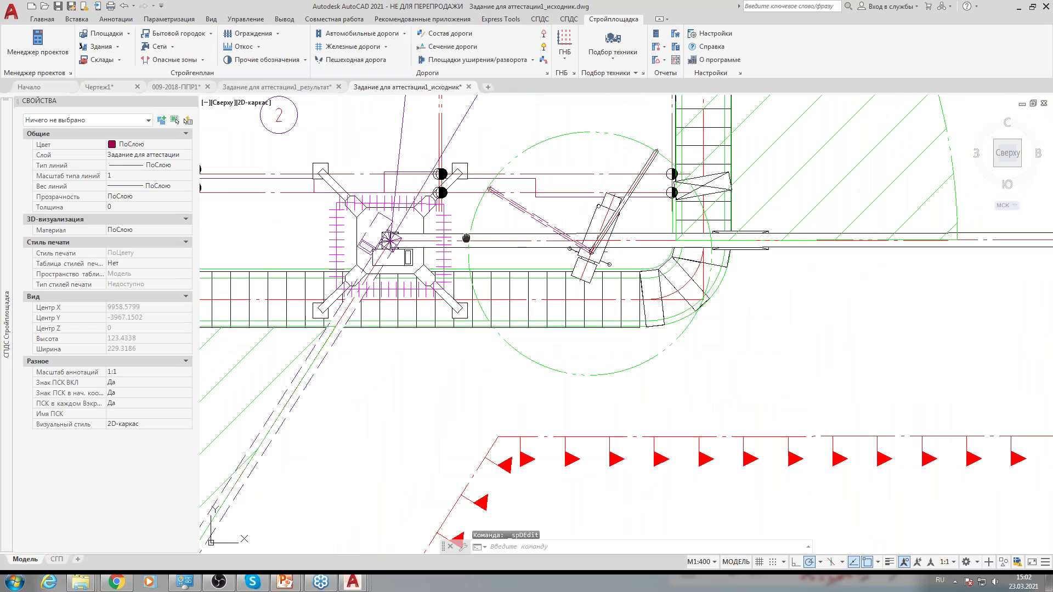
pyautogui.scroll(2, 526, 378)
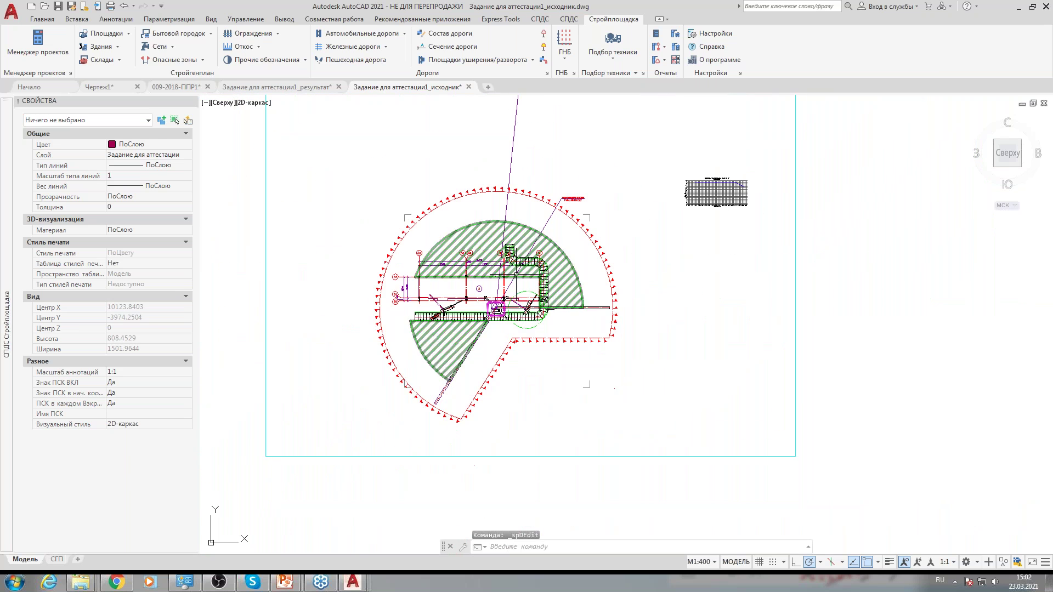
pyautogui.scroll(-2, 479, 223)
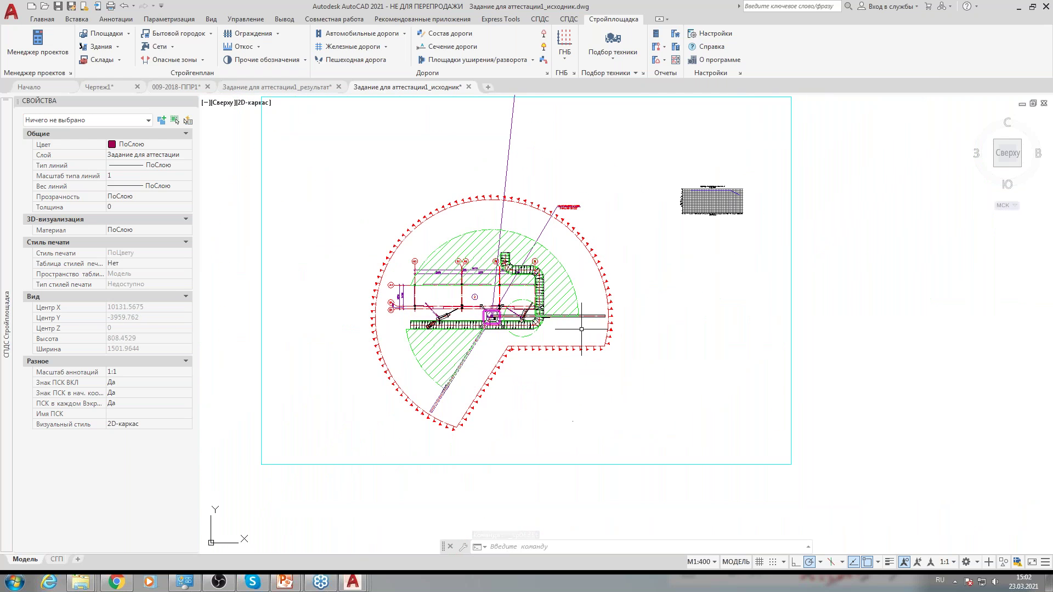
pyautogui.scroll(4, 526, 298)
pyautogui.scroll(2, 454, 352)
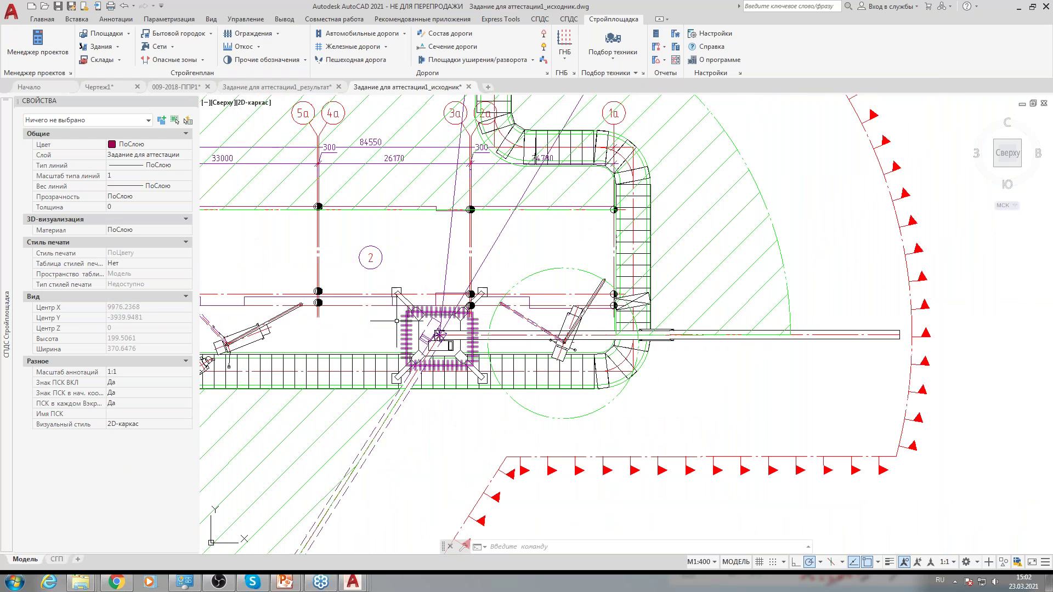
pyautogui.click(406, 306)
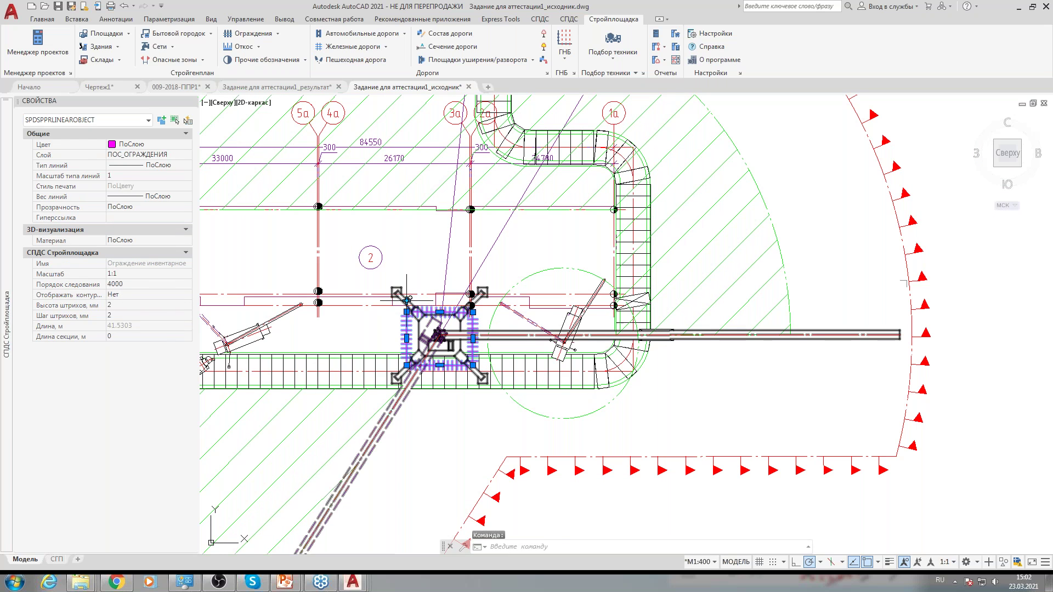
pyautogui.click(406, 336)
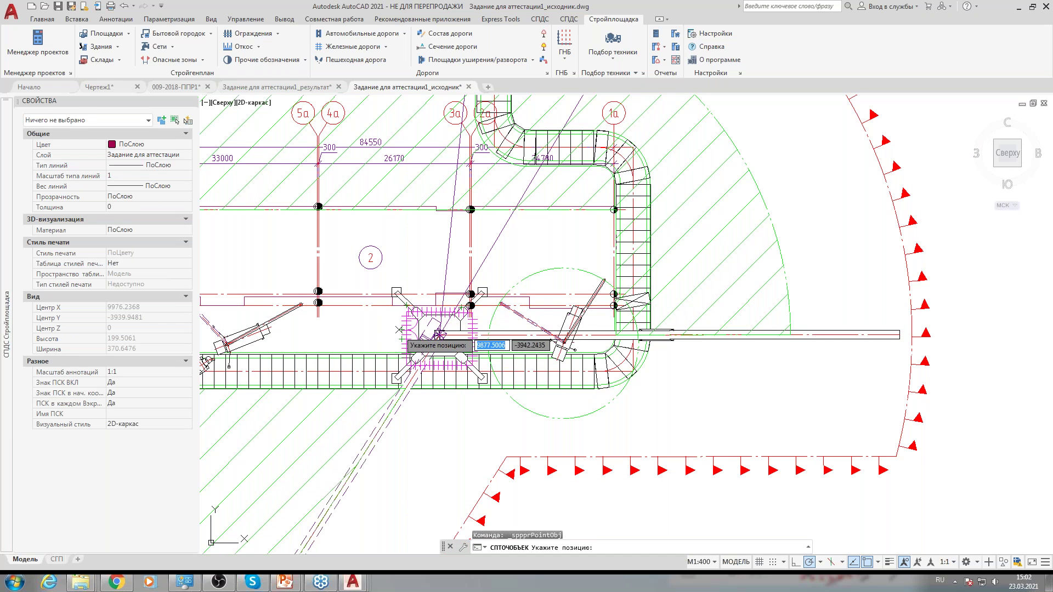
pyautogui.press('Escape')
pyautogui.moveTo(461, 359); pyautogui.dragTo(511, 346, button='middle')
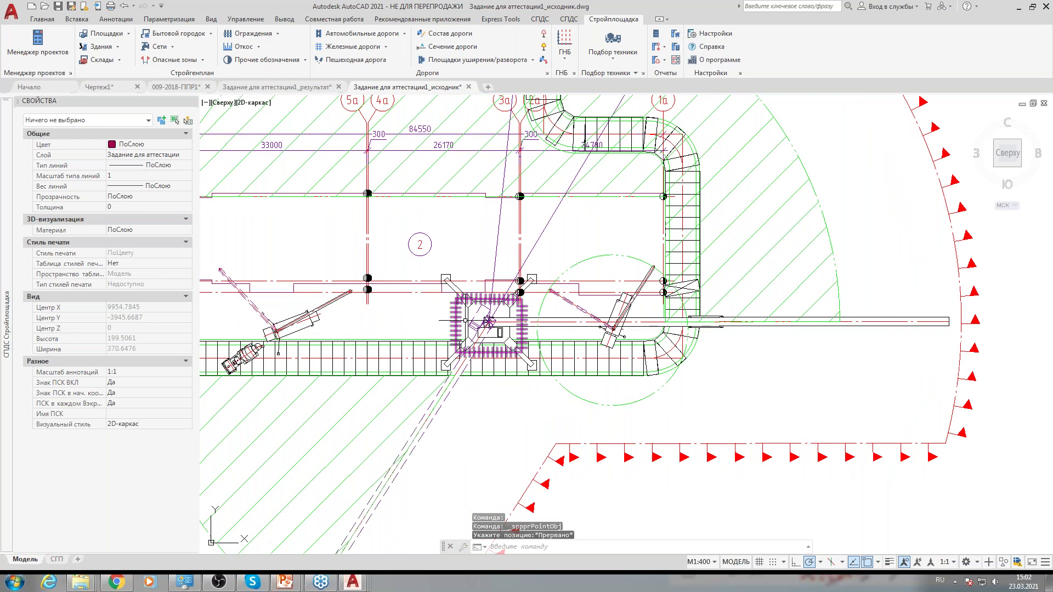
pyautogui.click(277, 34)
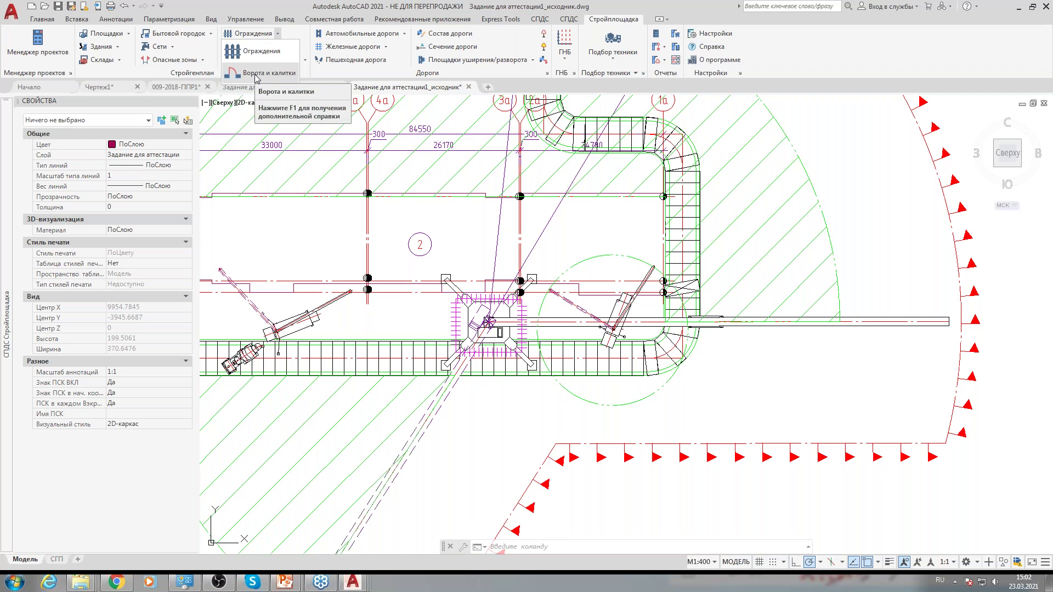
# Set up a storage area of type Складская площадка with a line hatch (Из линий) and crosshatching (Крест-накрест) enabled.
pyautogui.scroll(-3, 439, 330)
pyautogui.moveTo(439, 330)
pyautogui.mouseDown(button='middle')
pyautogui.moveTo(496, 268)
pyautogui.moveTo(496, 302)
pyautogui.mouseUp(button='middle')
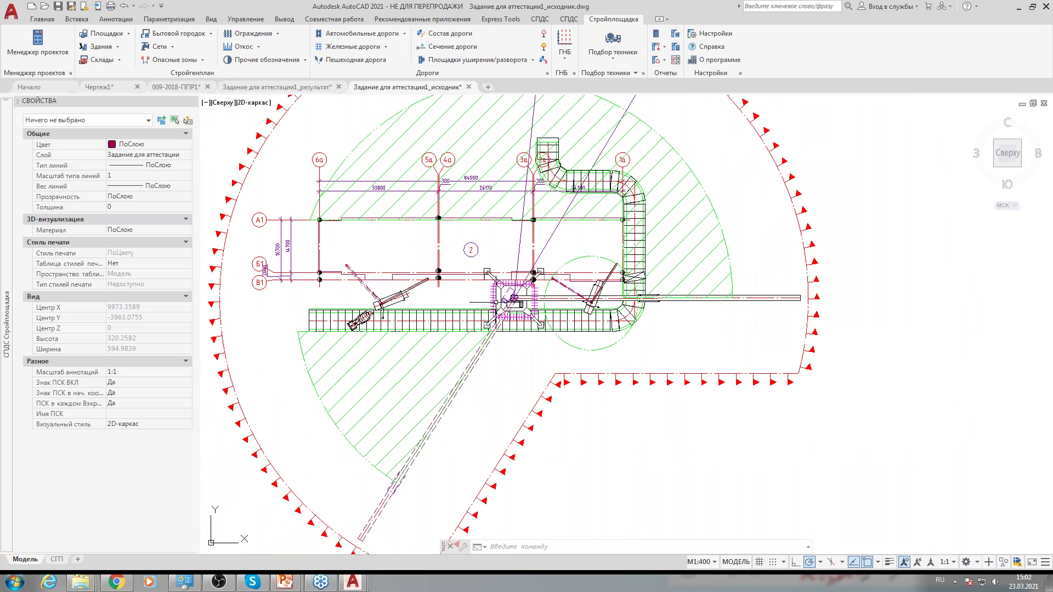
pyautogui.click(120, 60)
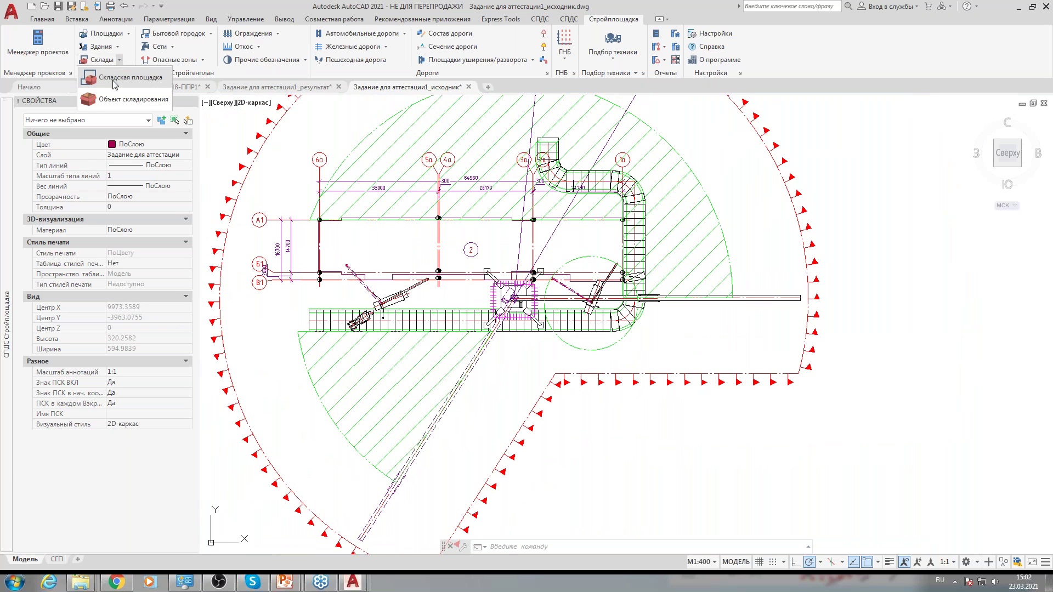
pyautogui.click(113, 80)
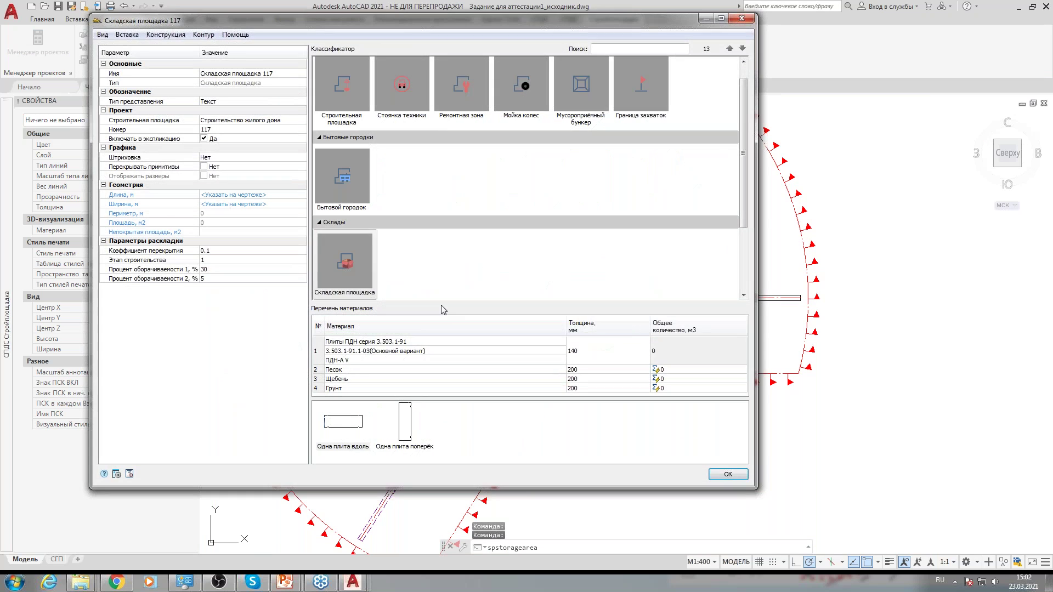
pyautogui.click(360, 284)
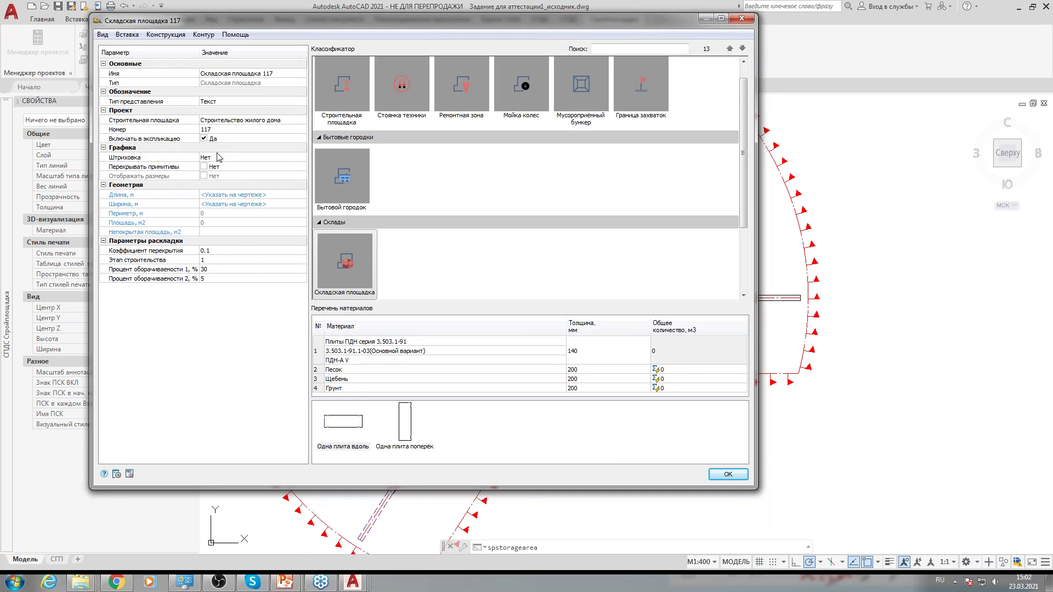
pyautogui.click(218, 157)
pyautogui.click(305, 158)
pyautogui.click(367, 119)
pyautogui.click(365, 203)
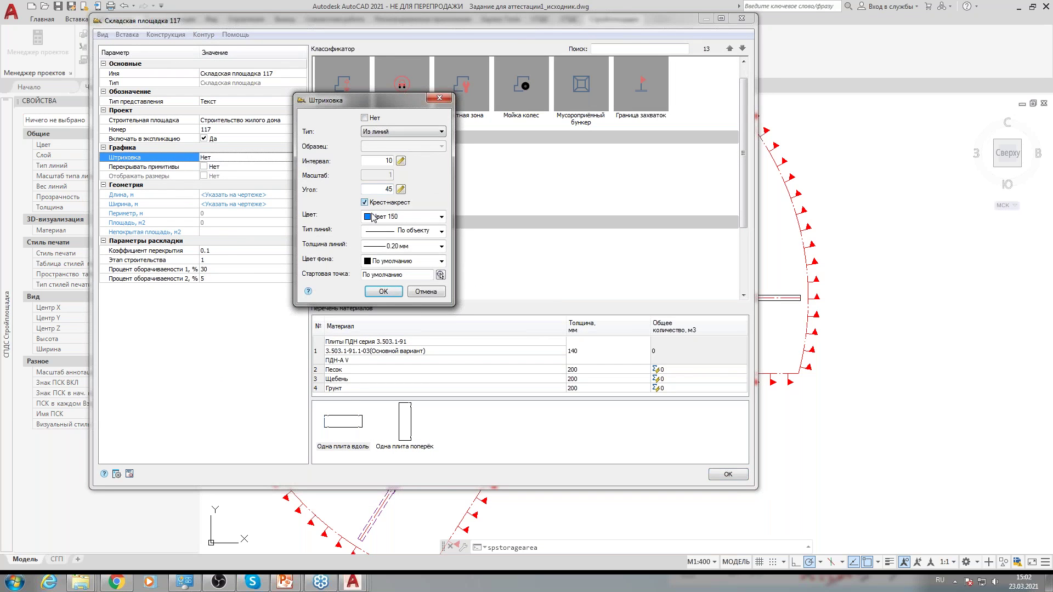
pyautogui.click(383, 291)
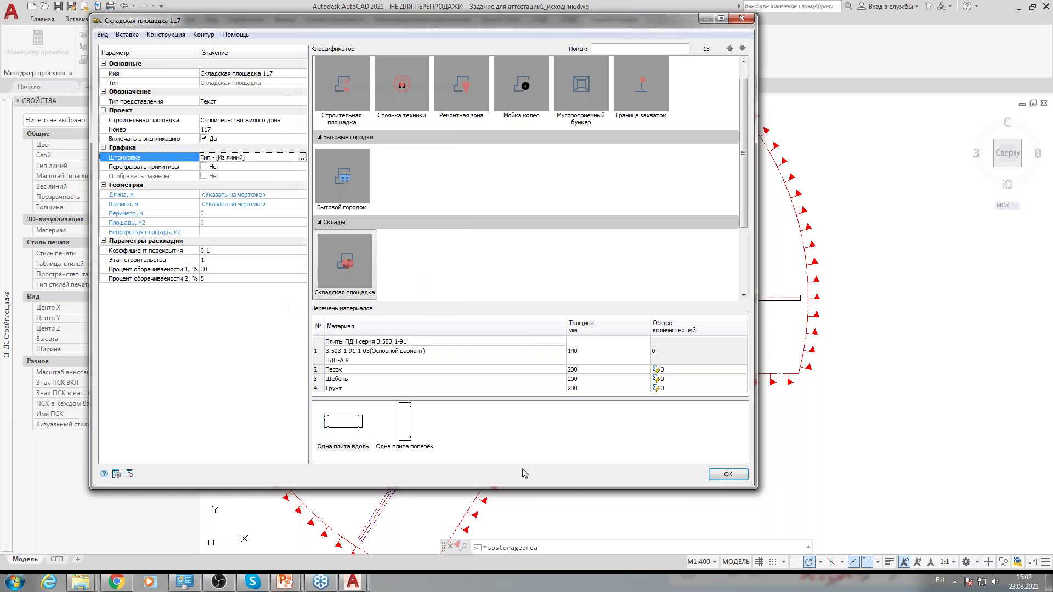
pyautogui.click(722, 477)
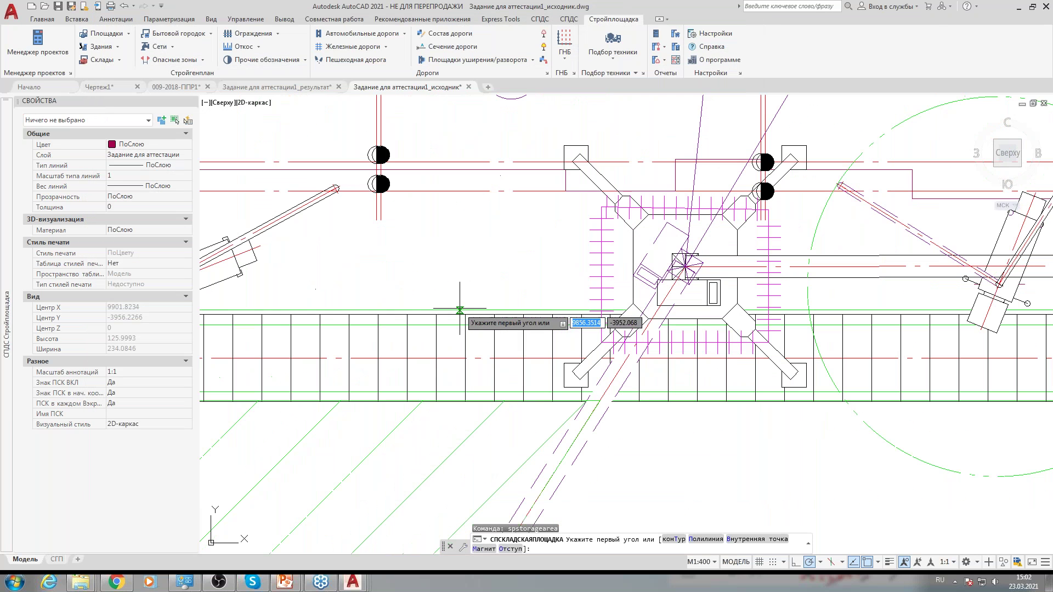
# Place the storage area as a rectangle along the road's building side, between the concrete pump near the mixer truck and the crane fence.
pyautogui.click(280, 304)
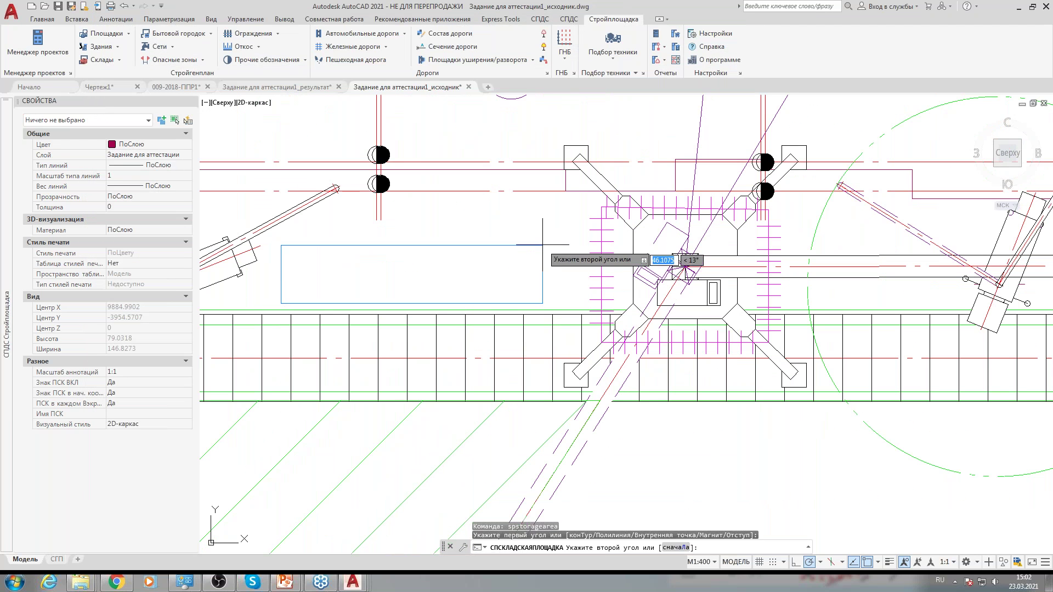
pyautogui.click(578, 210)
pyautogui.scroll(-2, 577, 209)
pyautogui.scroll(-4, 517, 315)
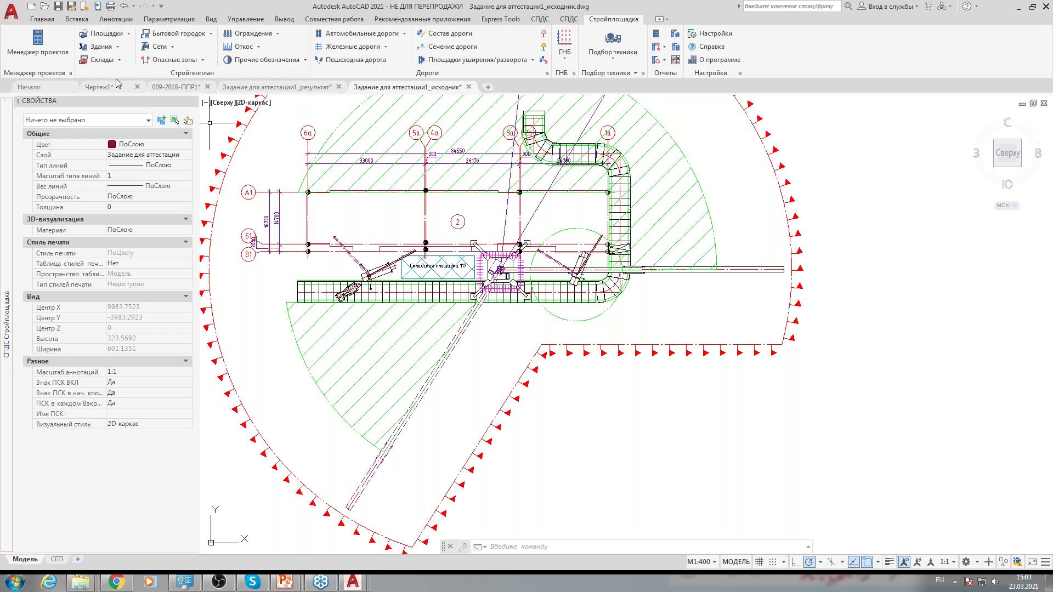
pyautogui.click(119, 59)
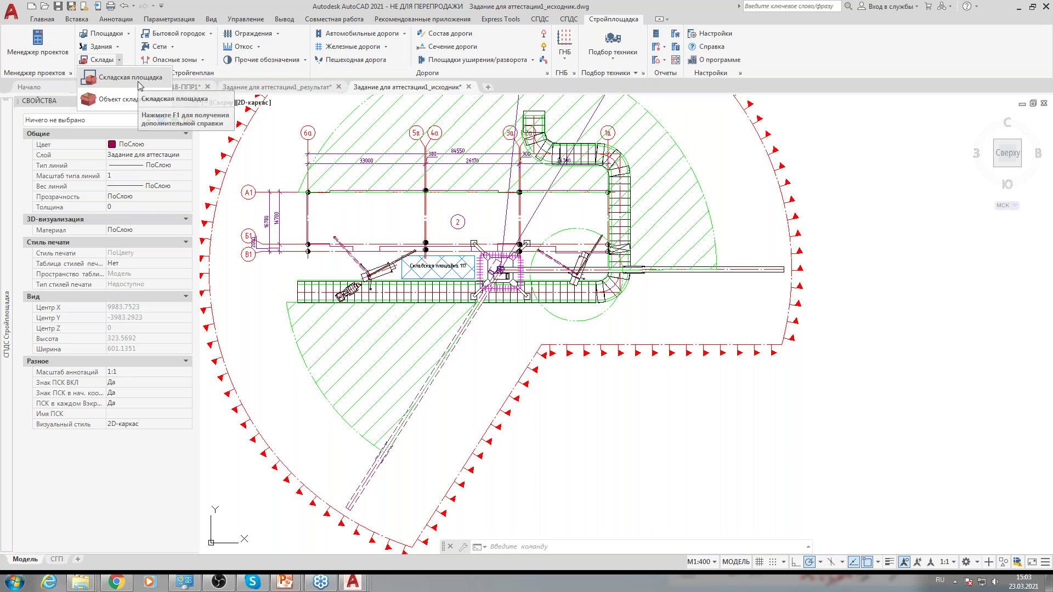
pyautogui.click(512, 338)
pyautogui.moveTo(464, 290); pyautogui.dragTo(458, 297, button='middle')
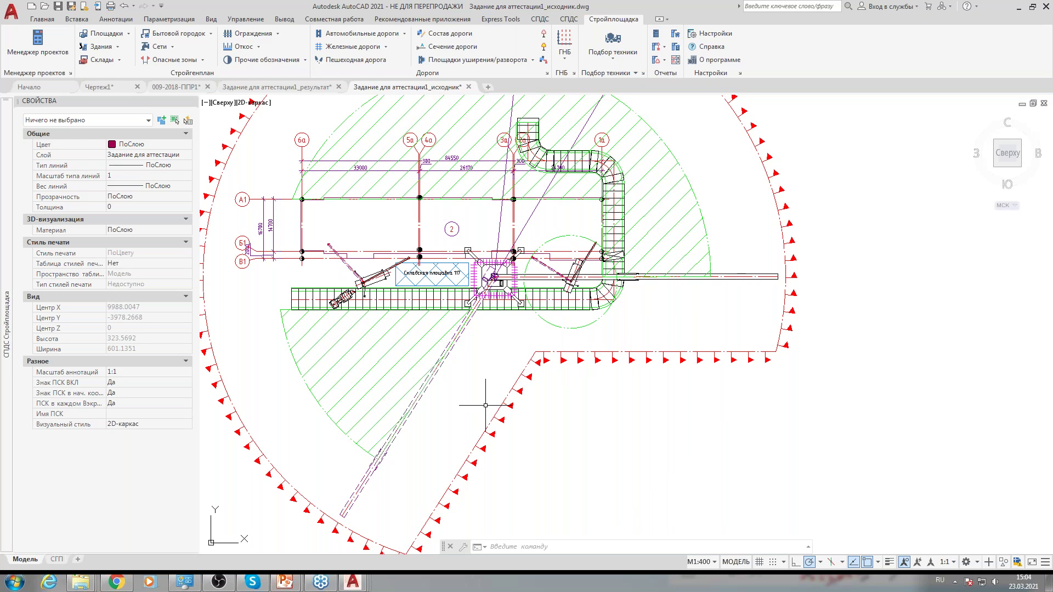
pyautogui.moveTo(487, 403); pyautogui.dragTo(492, 393, button='middle')
pyautogui.scroll(3, 477, 304)
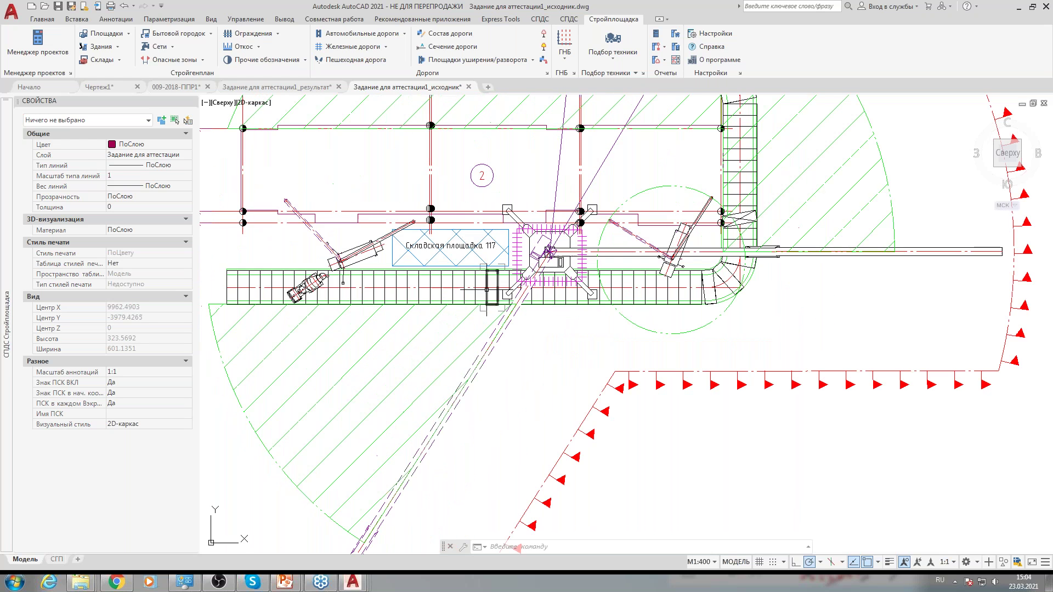
pyautogui.moveTo(481, 307)
pyautogui.mouseDown(button='middle')
pyautogui.moveTo(497, 376)
pyautogui.moveTo(553, 341)
pyautogui.mouseUp(button='middle')
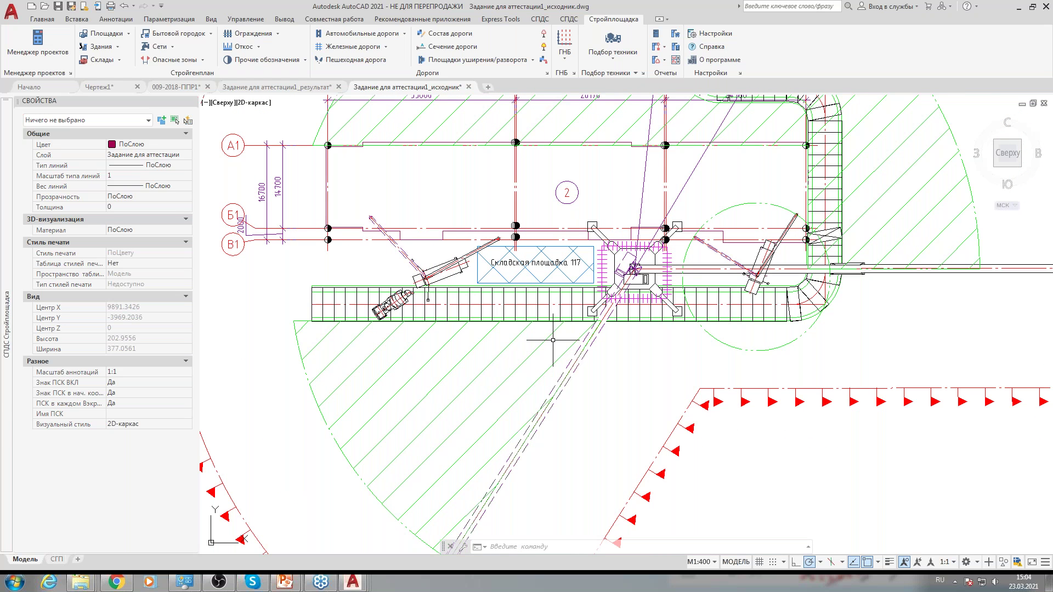
pyautogui.moveTo(553, 340); pyautogui.dragTo(527, 351, button='middle')
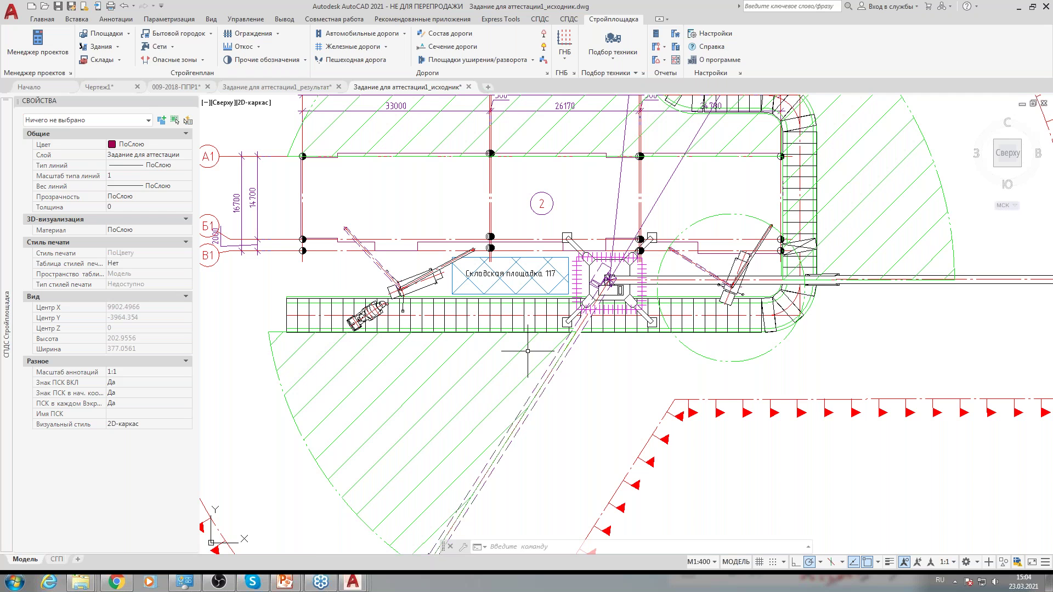
pyautogui.moveTo(512, 370); pyautogui.dragTo(501, 329, button='middle')
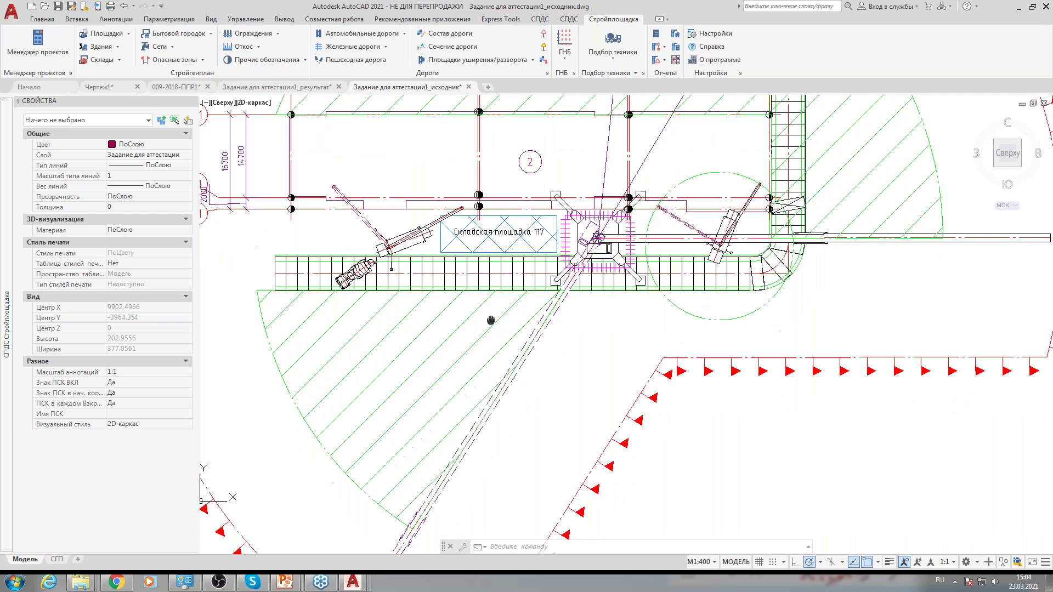
# Place a second storage area (Складская площадка) as a rectangle along the road's outer side, beside the mixer truck.
pyautogui.click(116, 61)
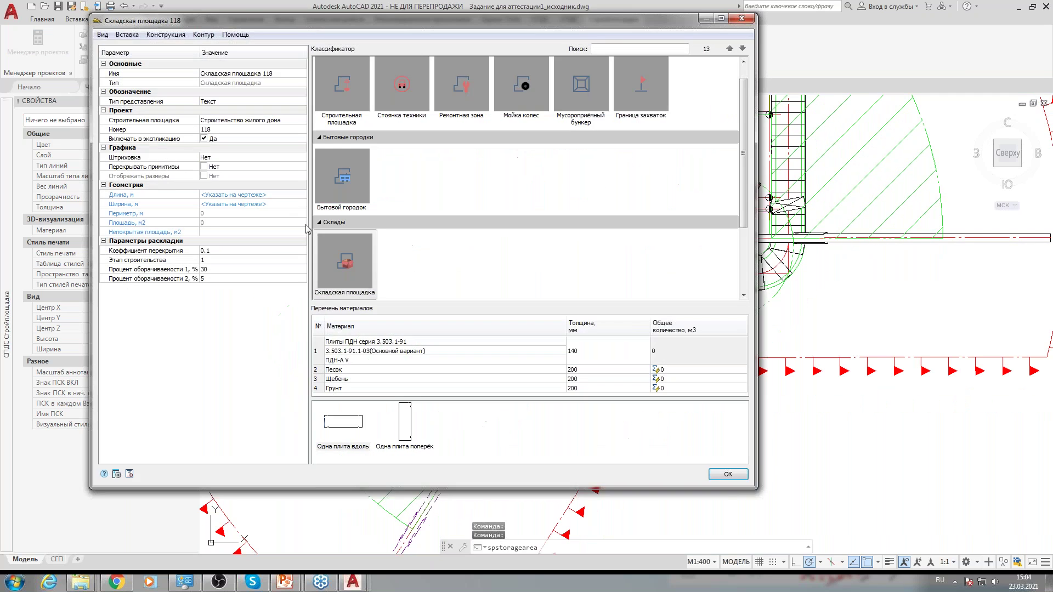
pyautogui.click(728, 475)
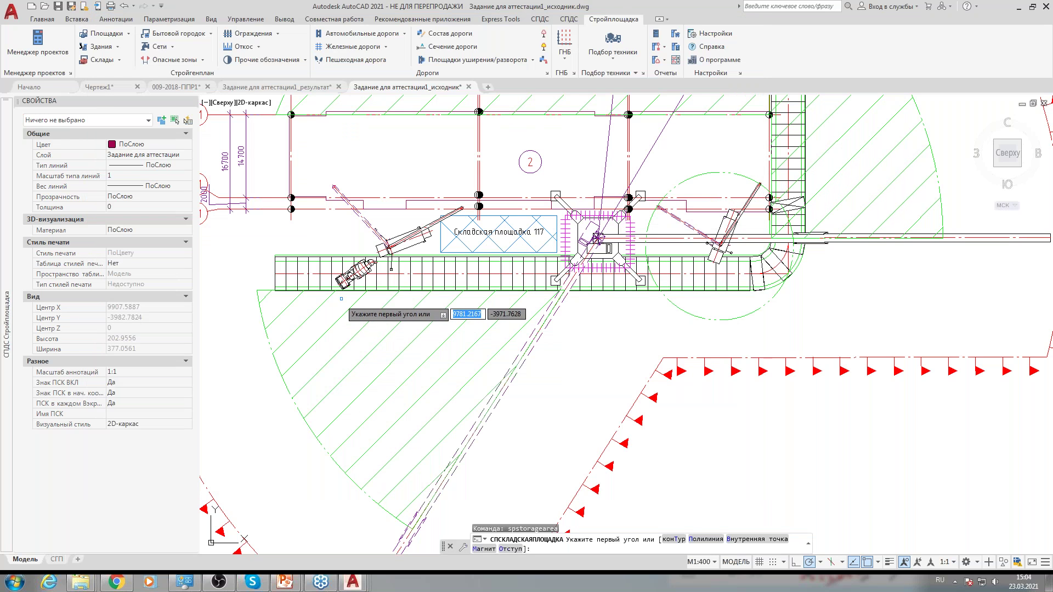
pyautogui.click(341, 296)
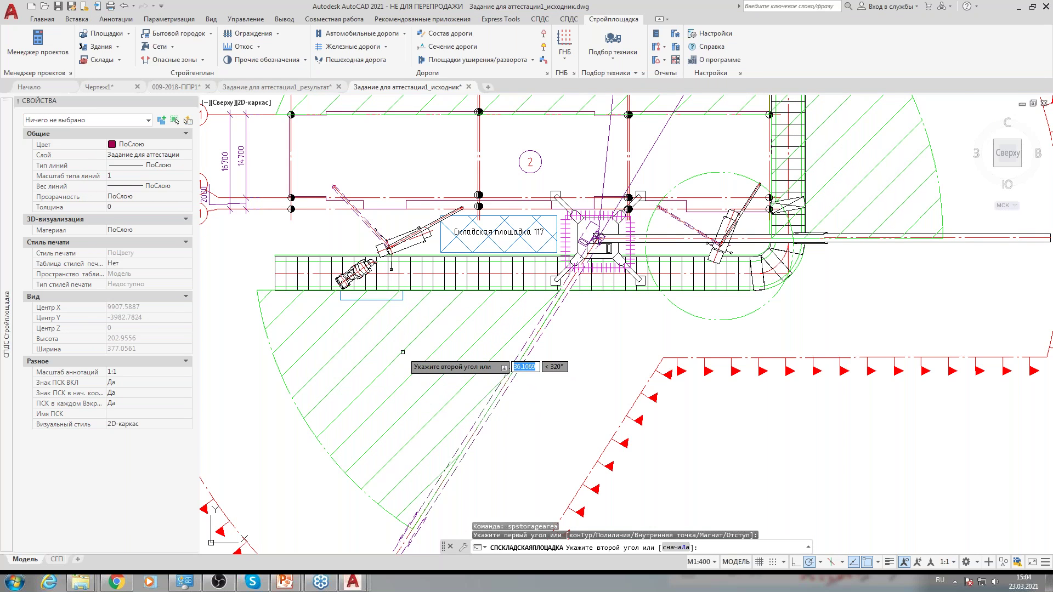
pyautogui.scroll(5, 402, 352)
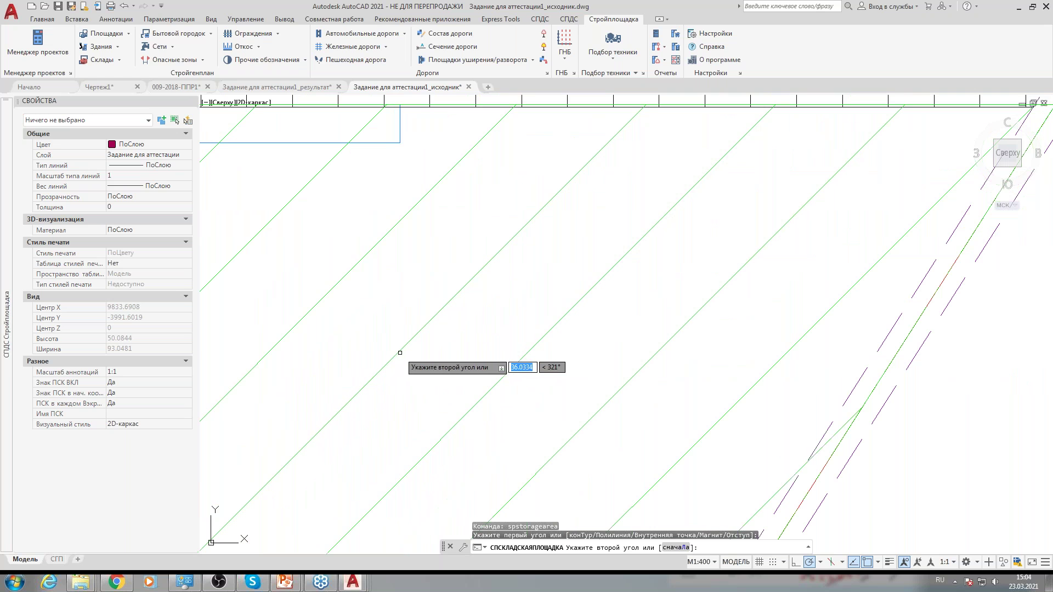
pyautogui.click(391, 353)
pyautogui.scroll(-2, 516, 528)
# Stretch the new storage area's long edges away from the road to make it about 10.7 m by 7.1 m.
pyautogui.click(368, 293)
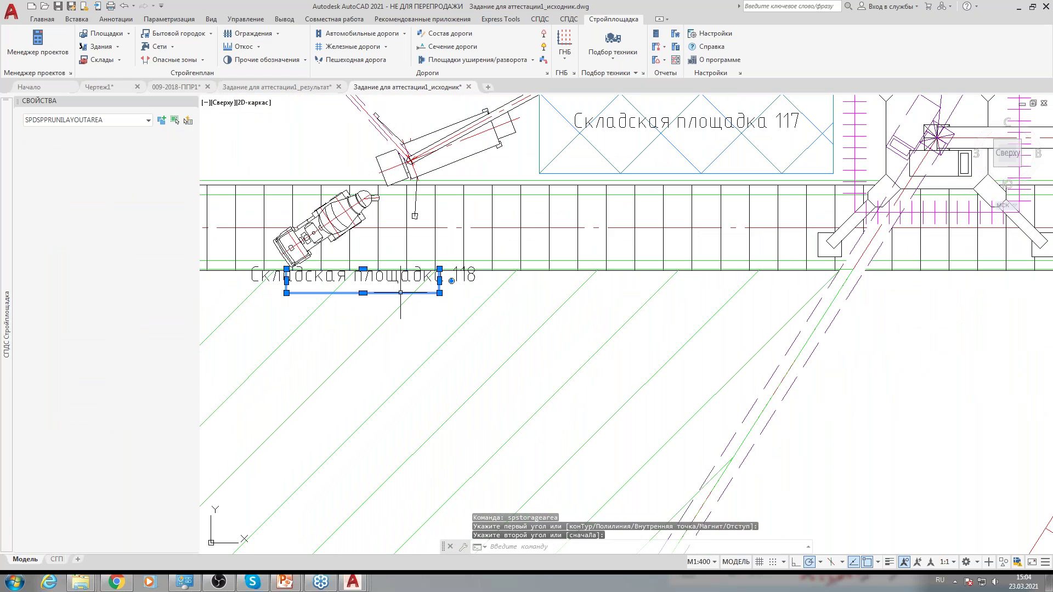
pyautogui.click(368, 292)
pyautogui.click(368, 399)
pyautogui.click(363, 269)
pyautogui.click(362, 296)
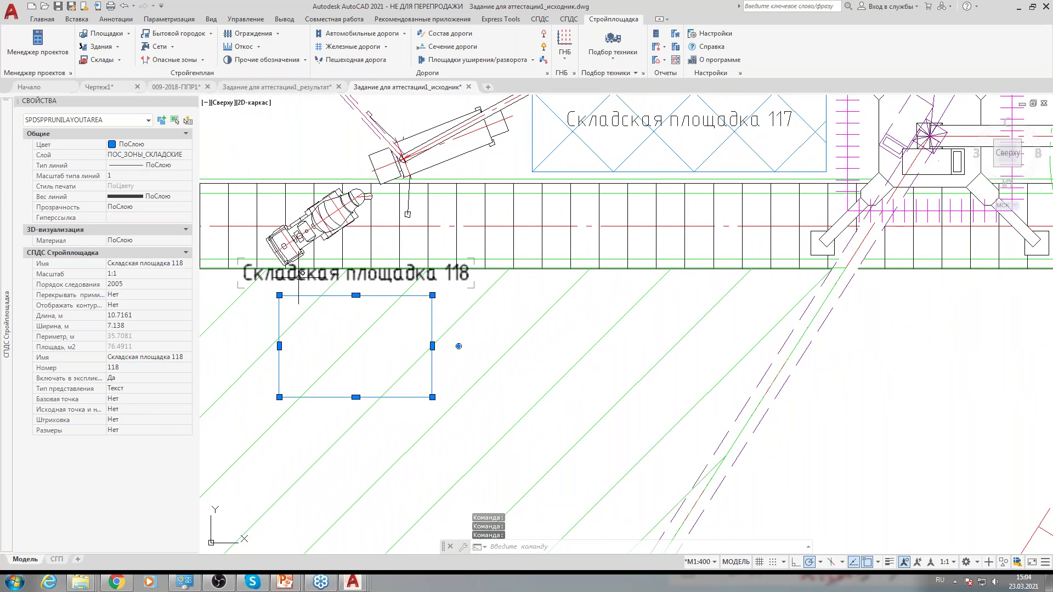
# Move the new storage area's label into the middle of its rectangle.
pyautogui.click(302, 273)
pyautogui.click(356, 279)
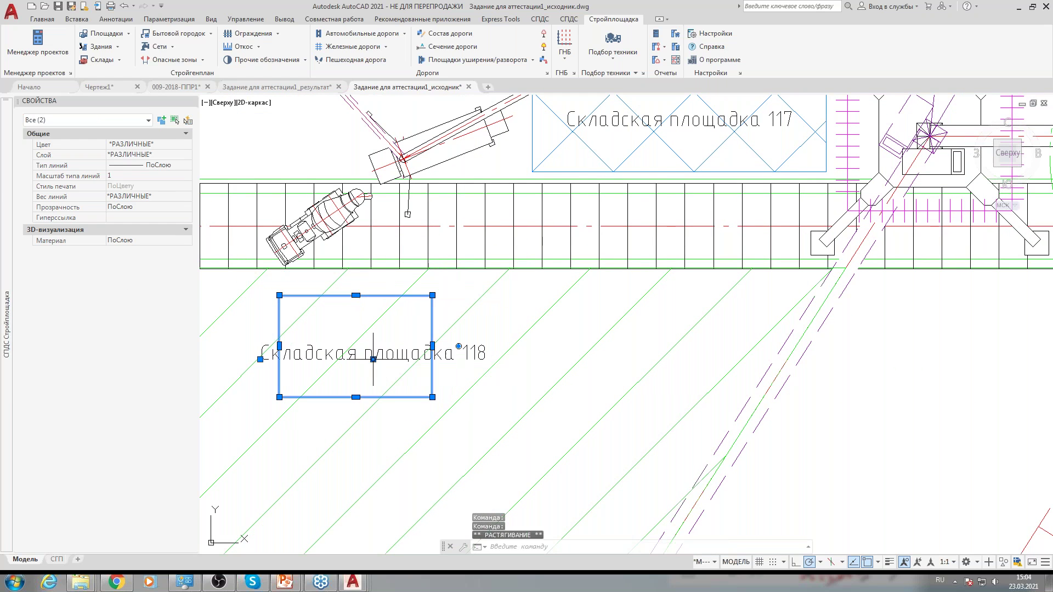
pyautogui.press('Escape')
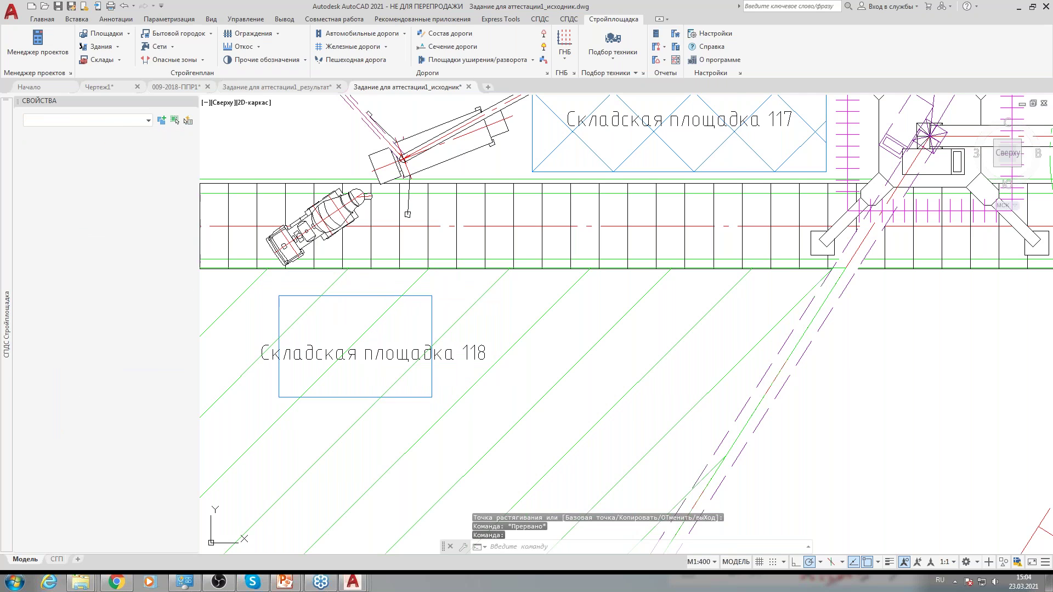
# Give the storage area beside the mixer truck a line hatch (Из линий) in colour 172.
pyautogui.doubleClick(357, 352)
pyautogui.click(219, 157)
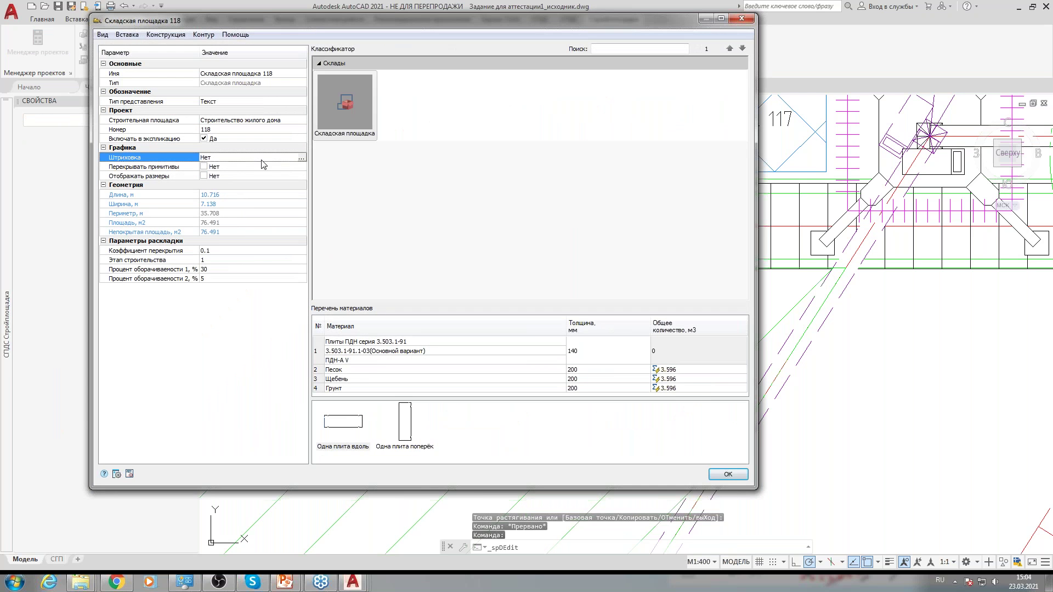
pyautogui.click(300, 158)
pyautogui.click(375, 119)
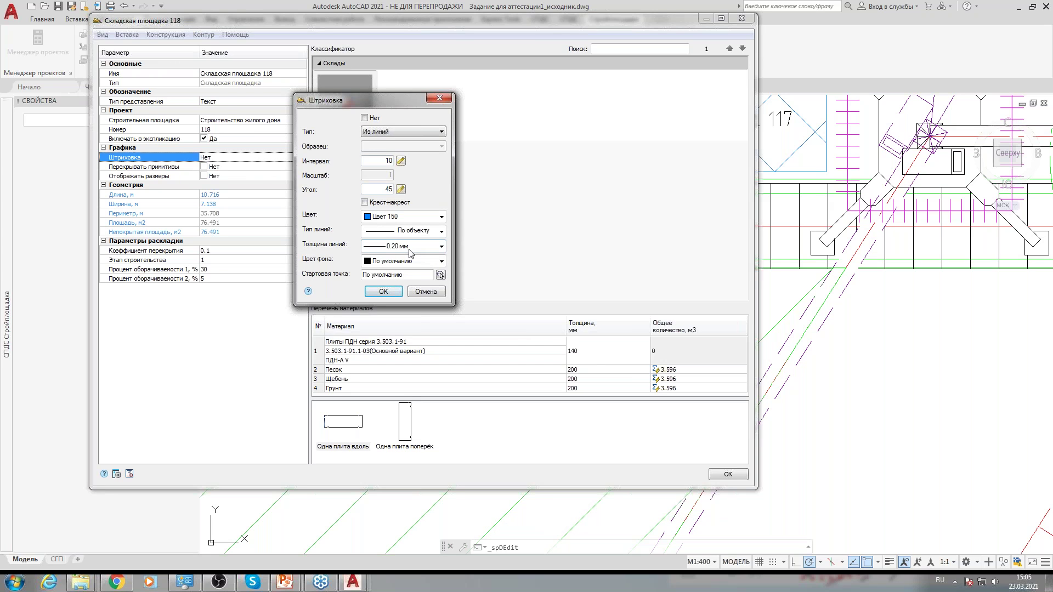
pyautogui.click(404, 217)
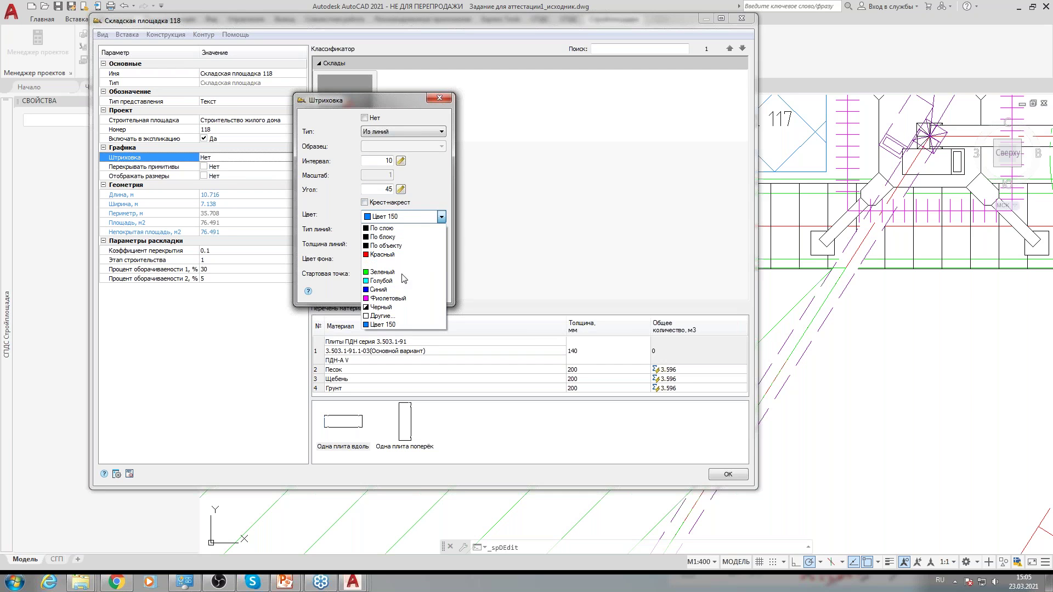
pyautogui.click(396, 317)
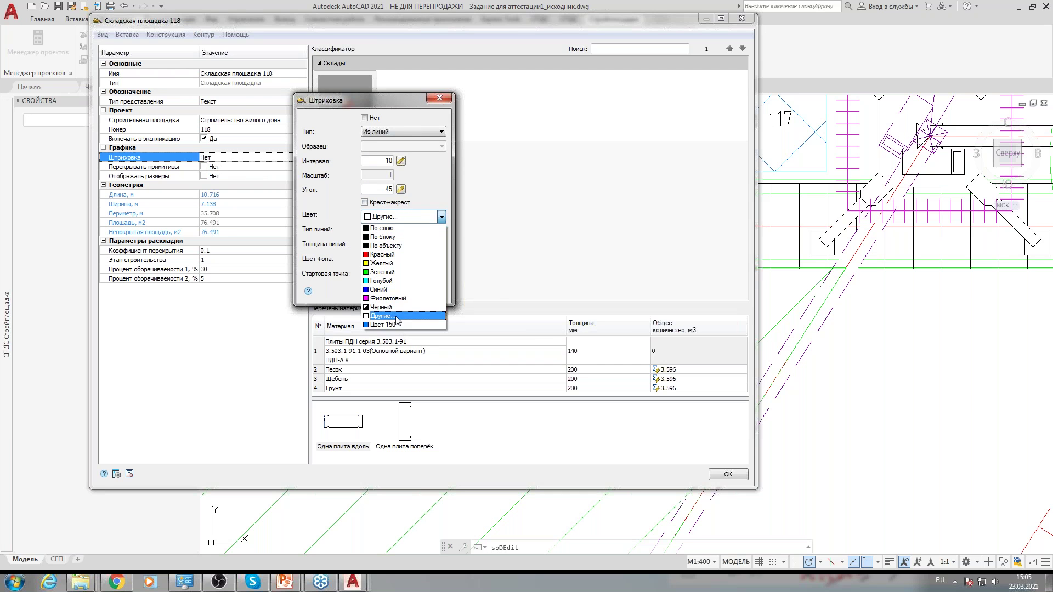
pyautogui.click(397, 317)
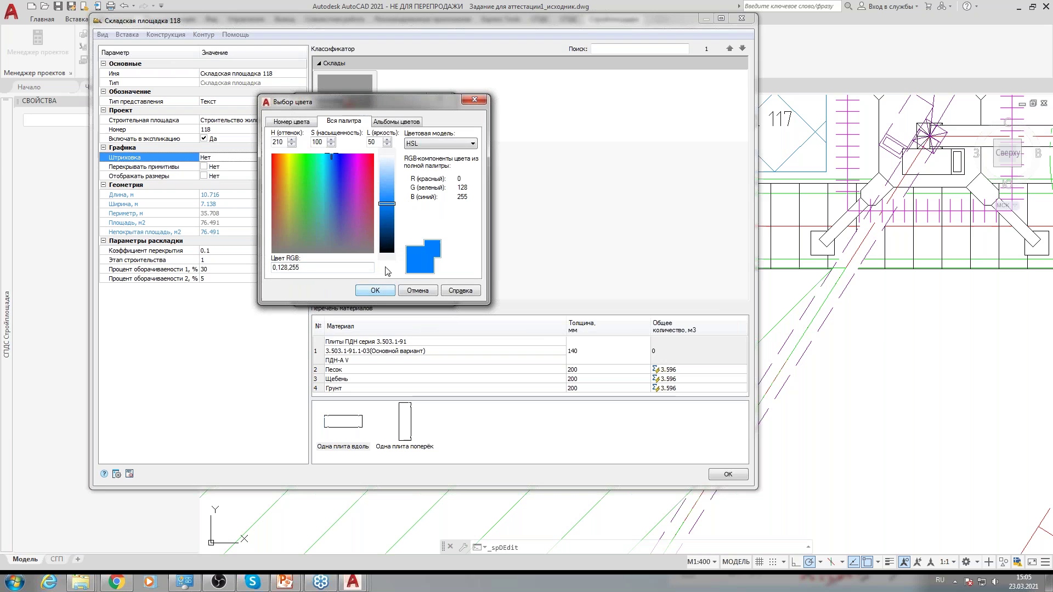
pyautogui.click(292, 122)
pyautogui.click(412, 160)
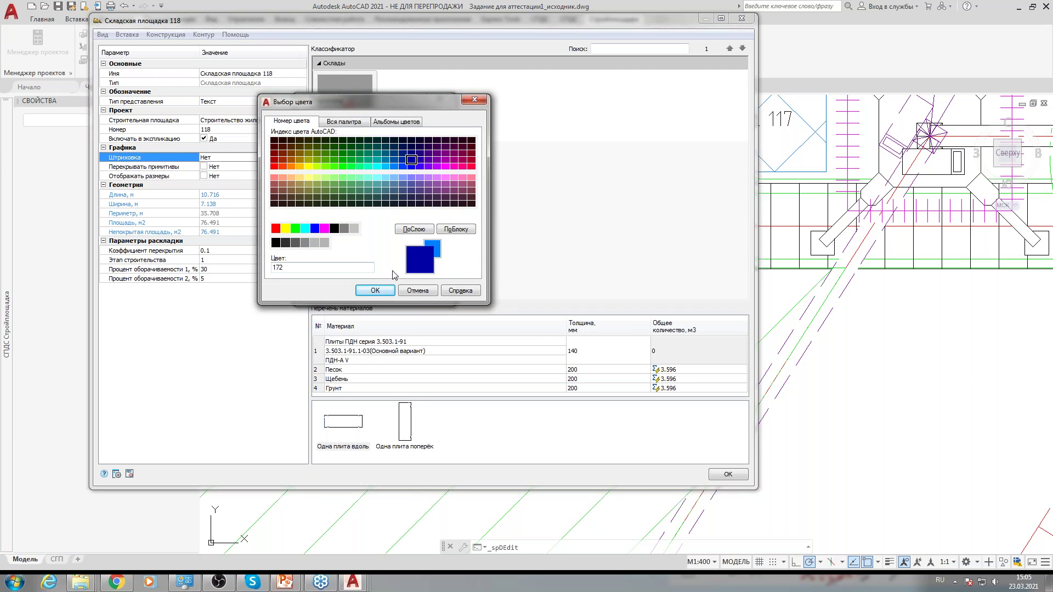
pyautogui.click(375, 290)
pyautogui.click(383, 289)
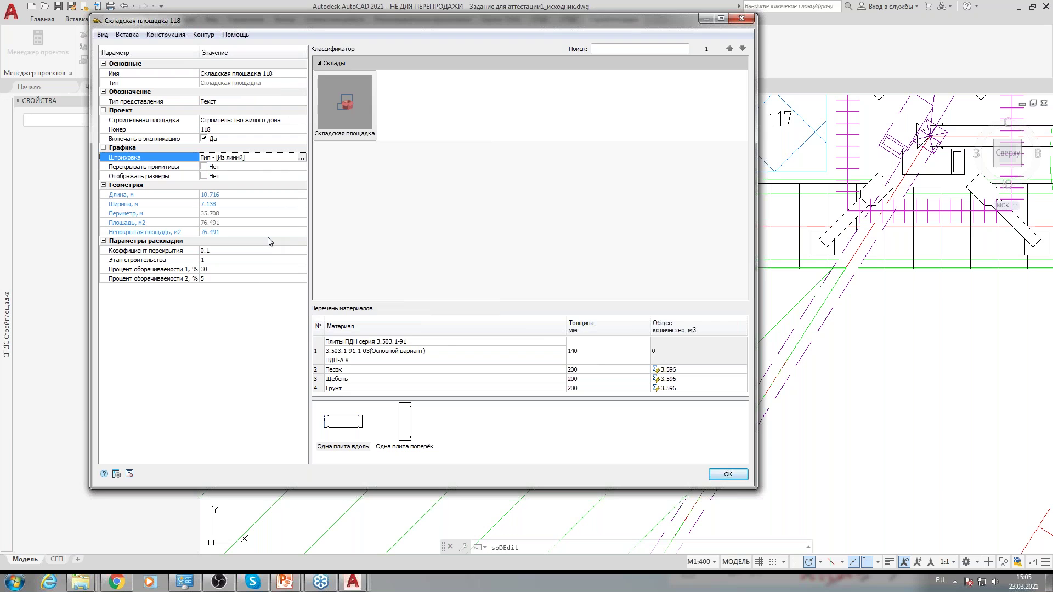
# Exclude this storage area from the explication and name it Железобетонне конструкции.
pyautogui.click(283, 76)
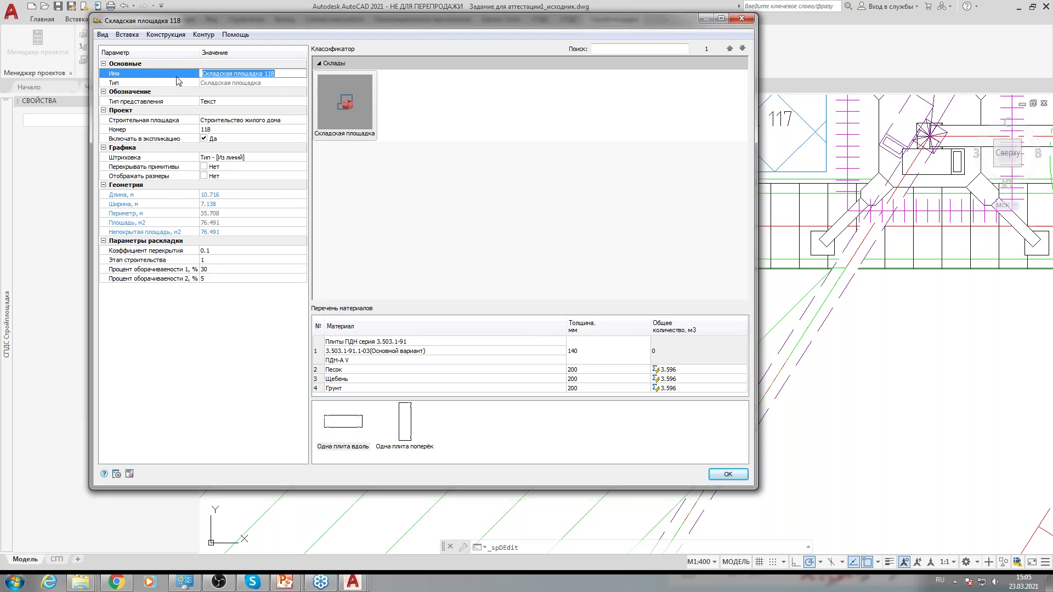
pyautogui.click(205, 139)
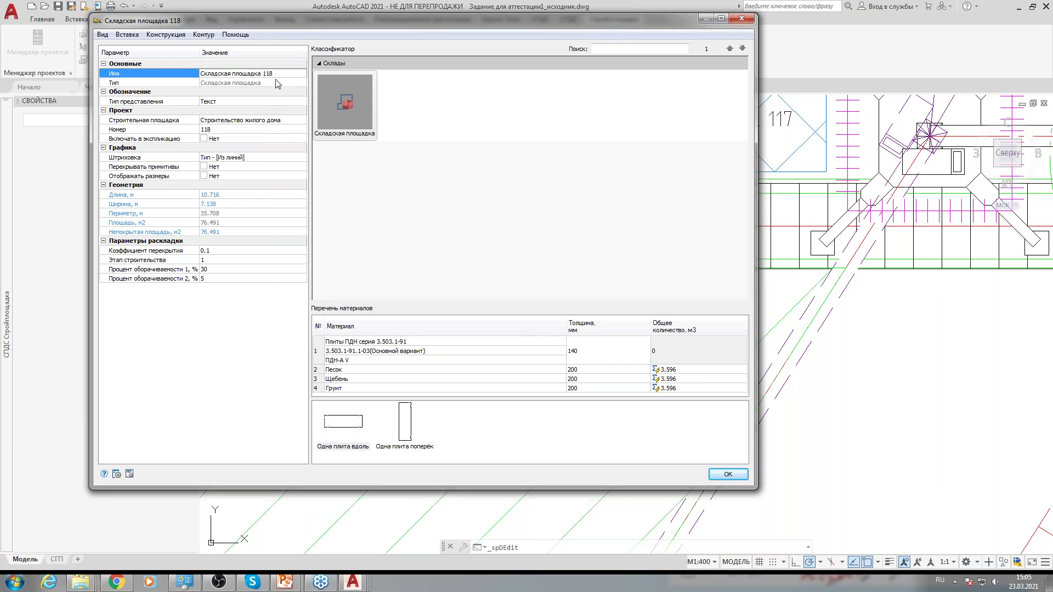
pyautogui.click(283, 73)
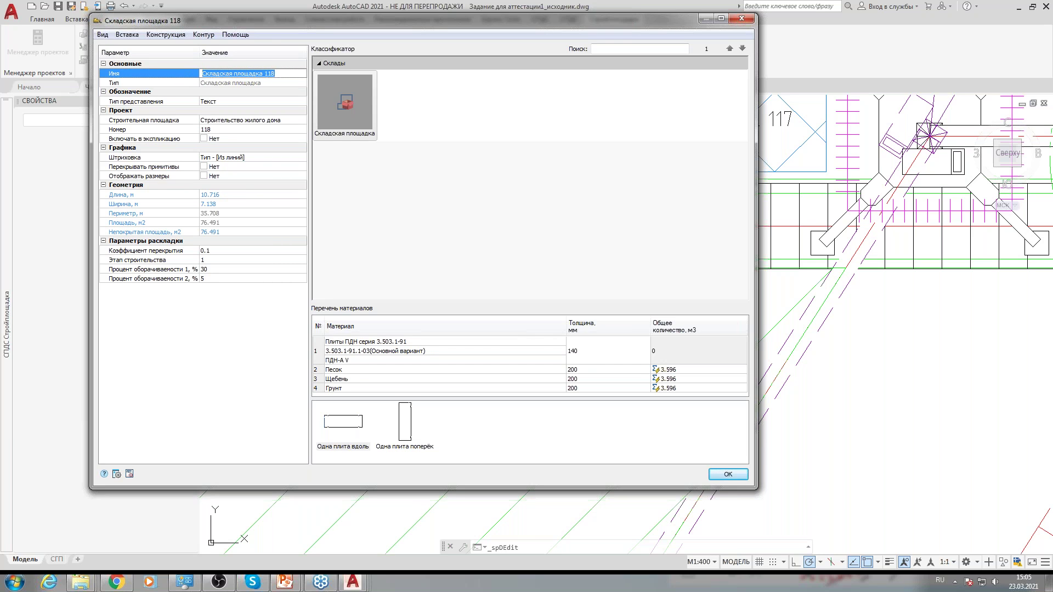
pyautogui.write('Железобетонне конструкции')
pyautogui.click(728, 475)
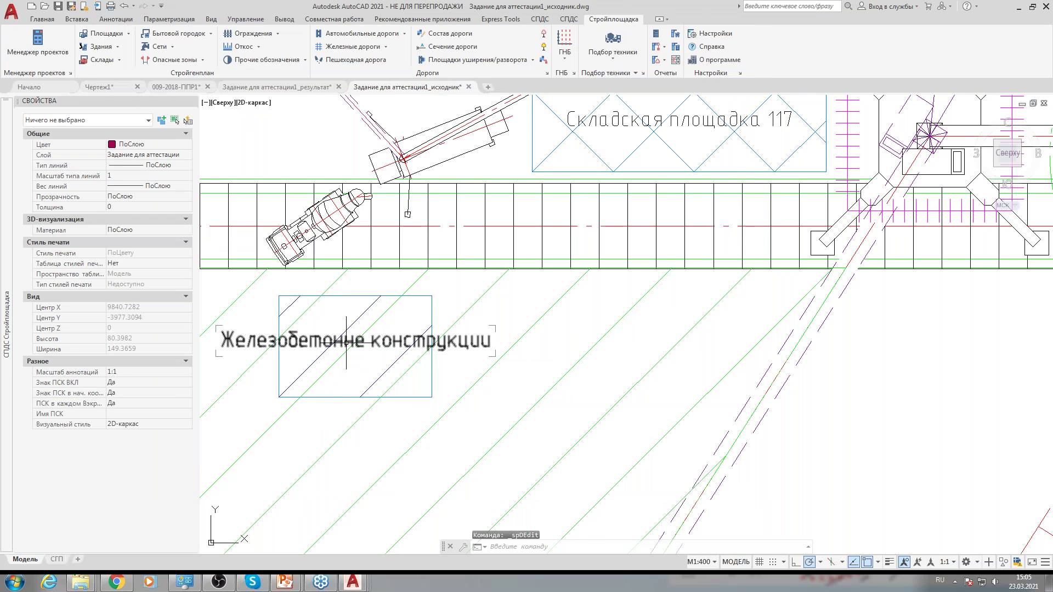
# Correct the spelling of the storage area's label to Железобетонные конструкции.
pyautogui.doubleClick(346, 343)
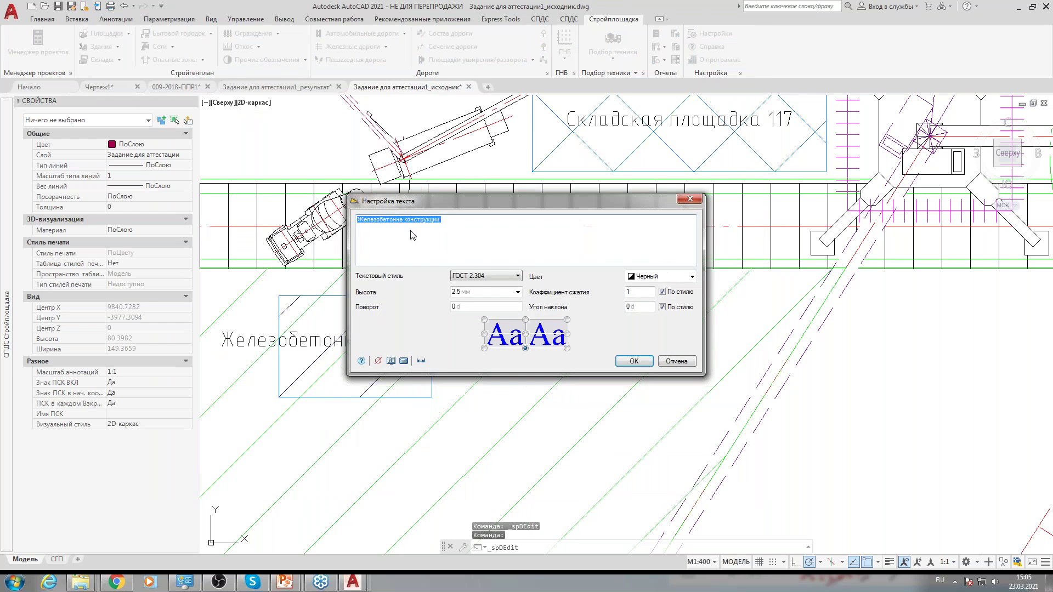
pyautogui.click(401, 220)
pyautogui.write('ы')
pyautogui.click(633, 360)
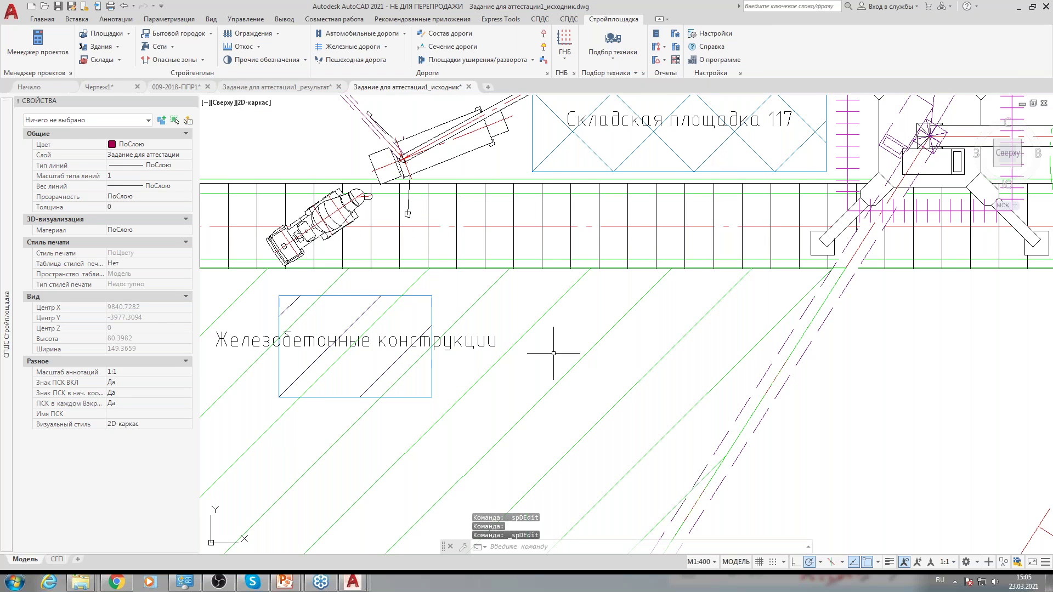
# Change the label of the storage area beside the crane fence to Металлические конструкции.
pyautogui.scroll(-2, 554, 353)
pyautogui.scroll(-1, 495, 312)
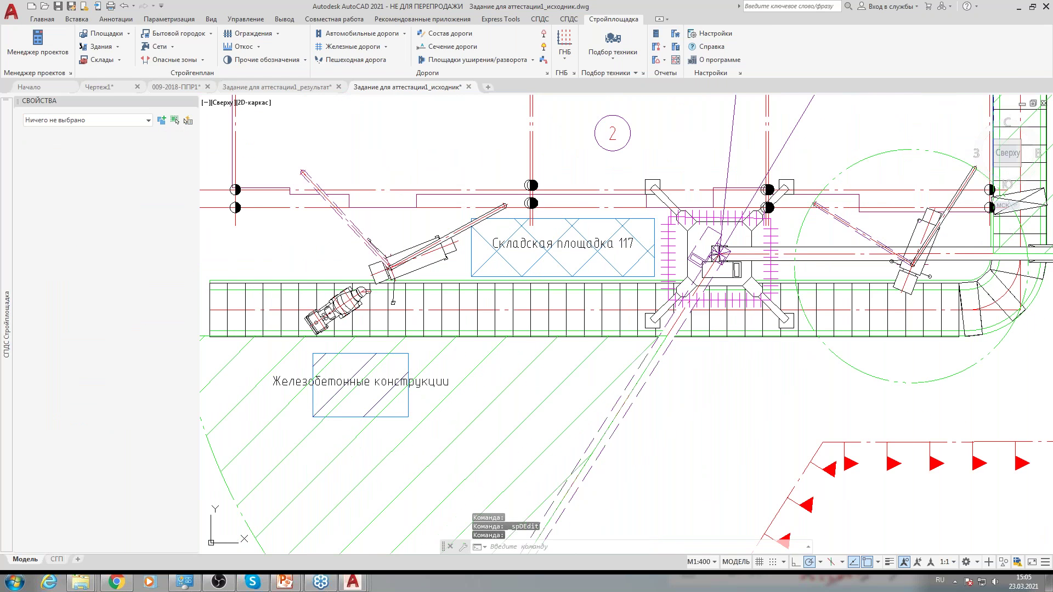
pyautogui.doubleClick(530, 245)
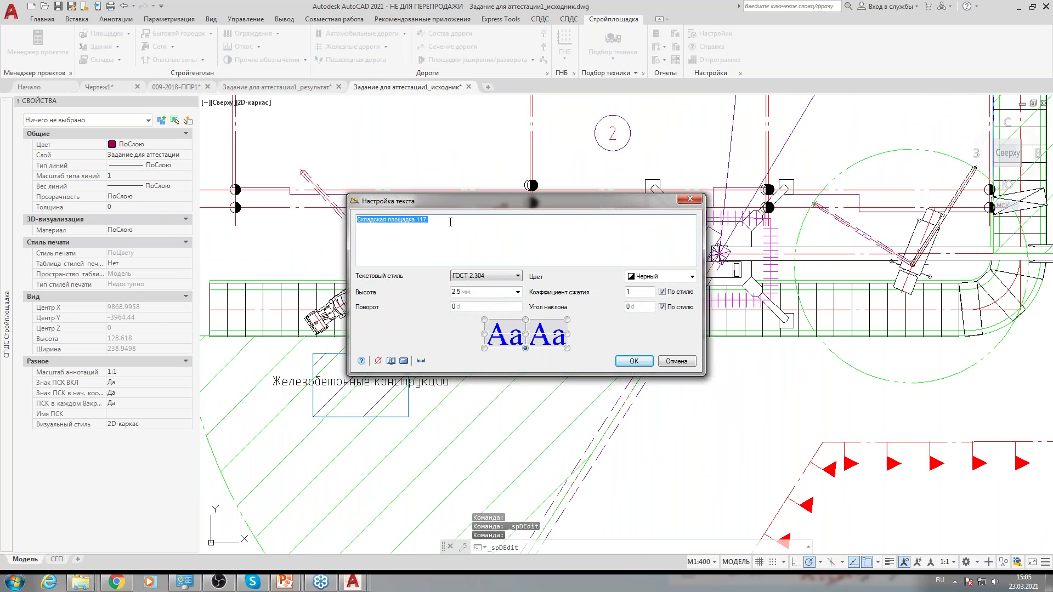
pyautogui.moveTo(438, 201); pyautogui.dragTo(384, 227)
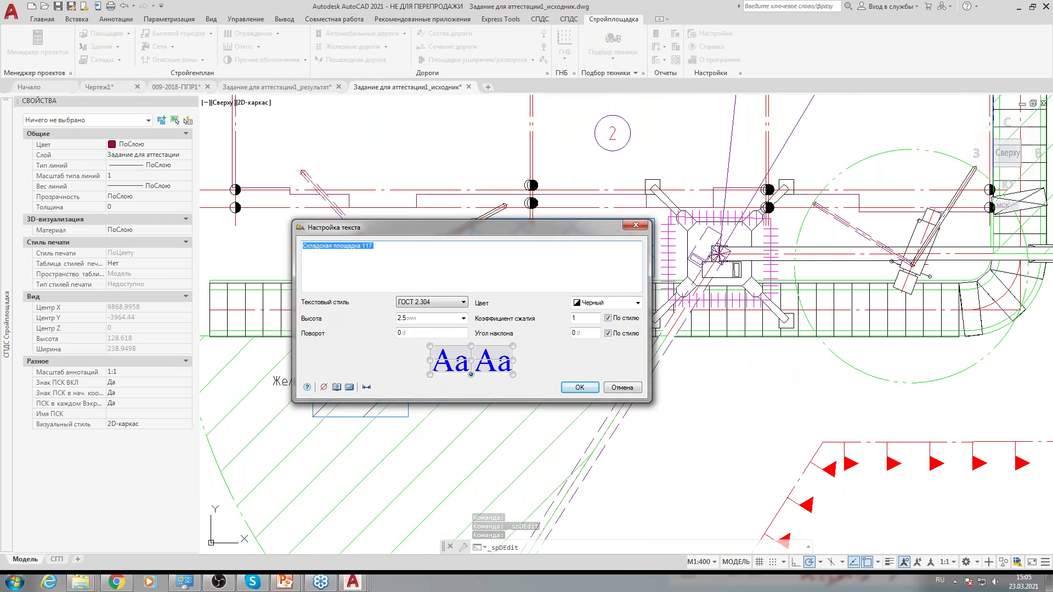
pyautogui.write('Металлические констру')
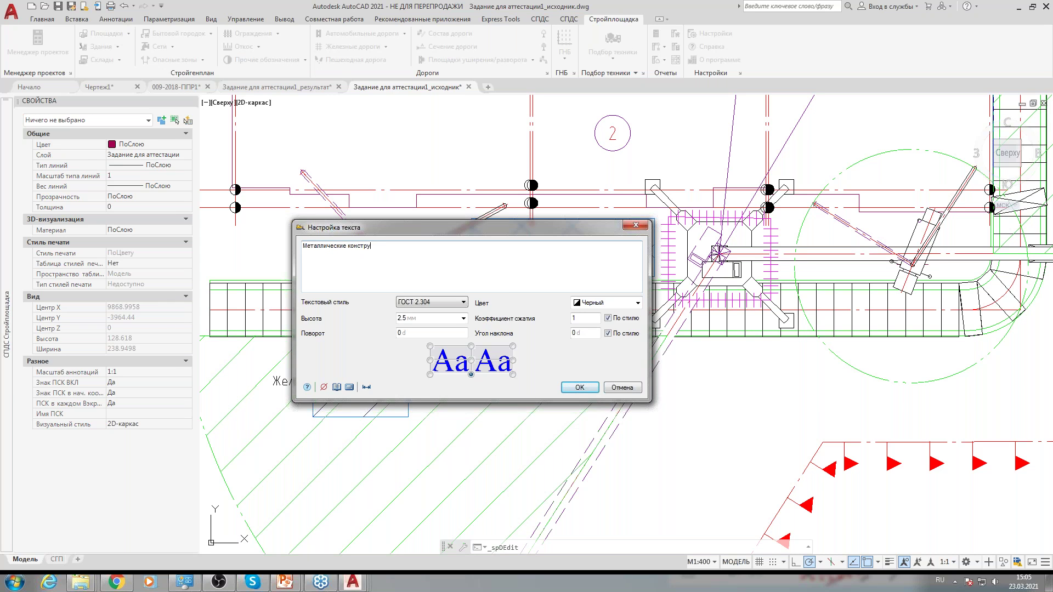
pyautogui.click(580, 387)
# Set the name (Имя) of the crosshatched storage area beside the crane fence to Металлические конструкции.
pyautogui.scroll(-2, 603, 296)
pyautogui.moveTo(603, 296); pyautogui.dragTo(418, 221, button='middle')
pyautogui.scroll(2, 546, 272)
pyautogui.doubleClick(417, 221)
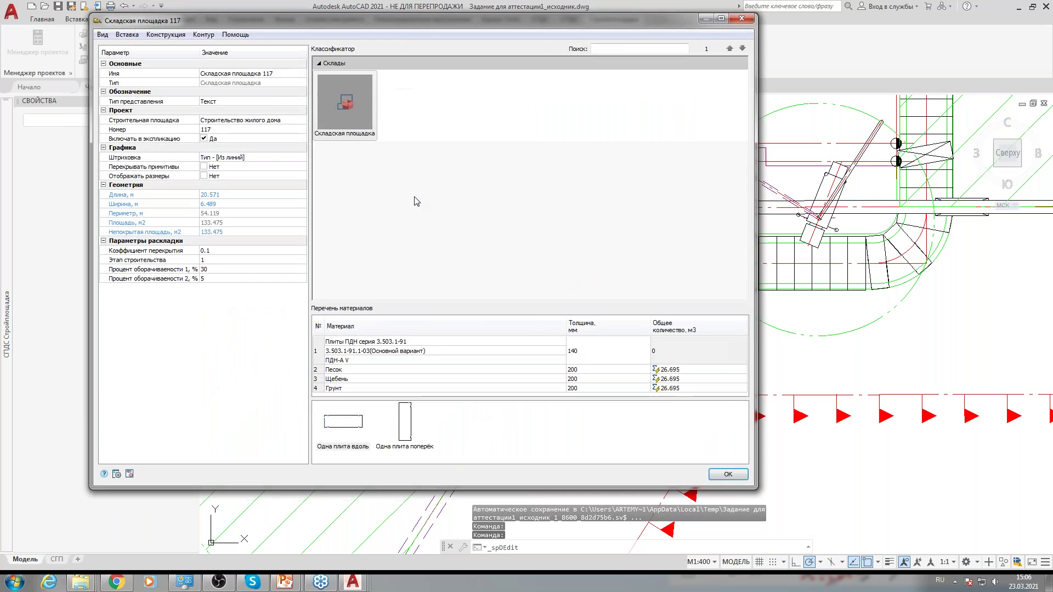
pyautogui.click(287, 74)
pyautogui.write('Металлические конструкции')
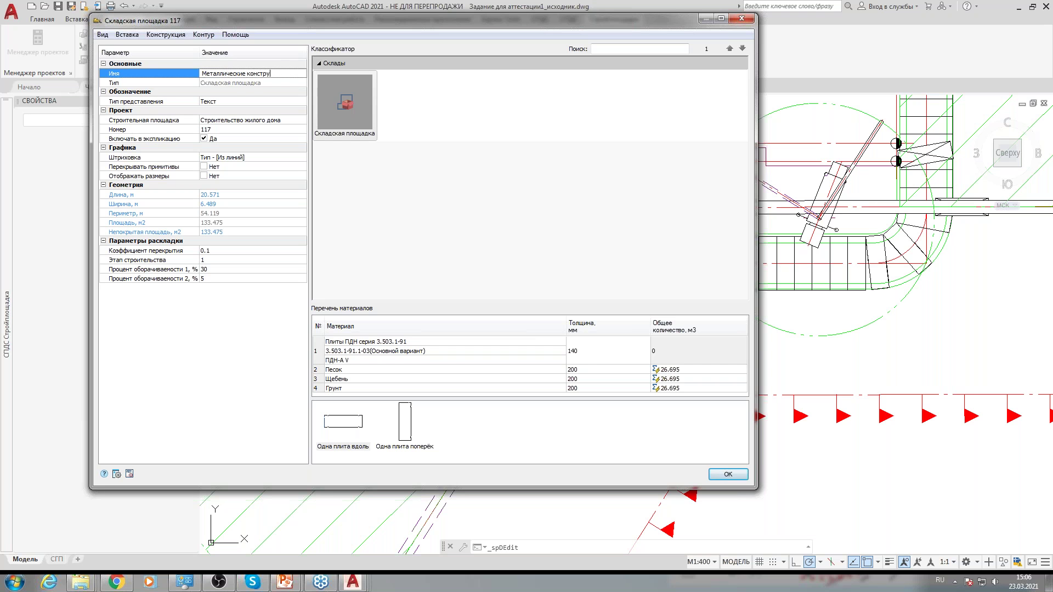
pyautogui.click(727, 474)
pyautogui.scroll(-3, 430, 373)
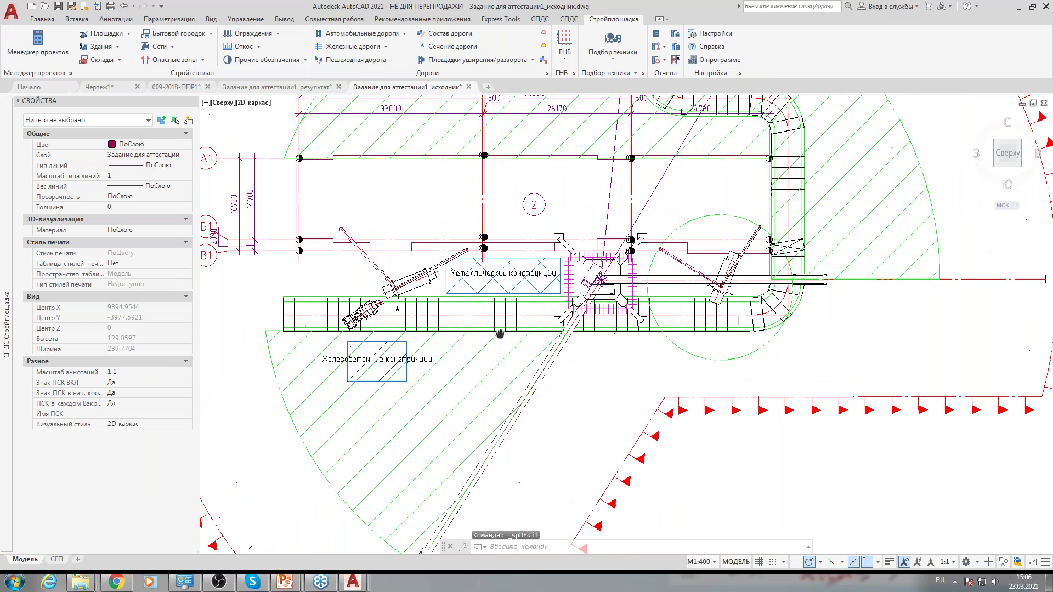
pyautogui.moveTo(498, 415); pyautogui.dragTo(501, 397, button='middle')
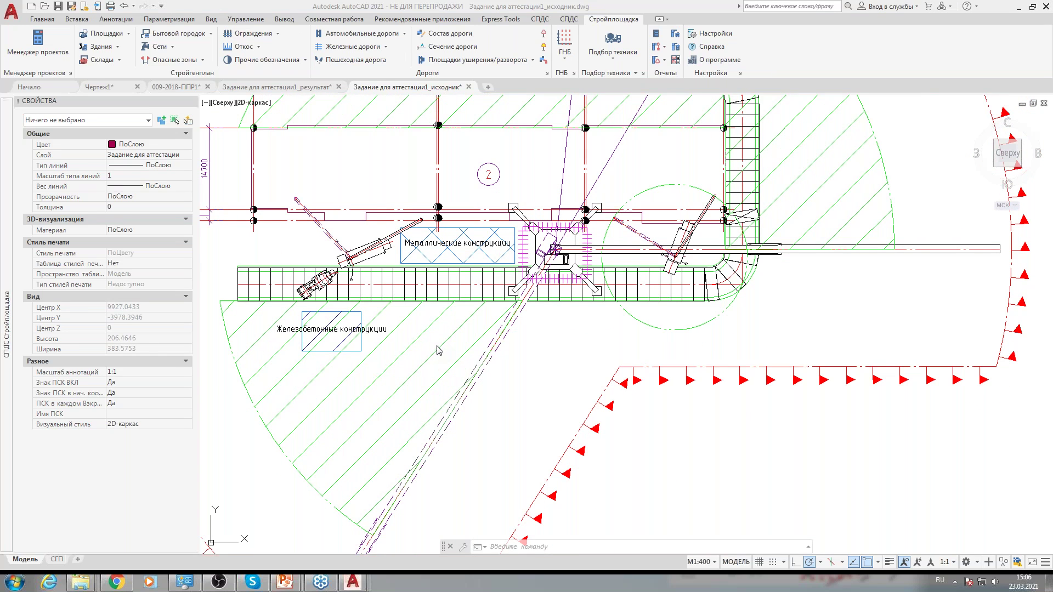
pyautogui.scroll(-2, 406, 301)
pyautogui.moveTo(407, 301); pyautogui.dragTo(406, 272, button='middle')
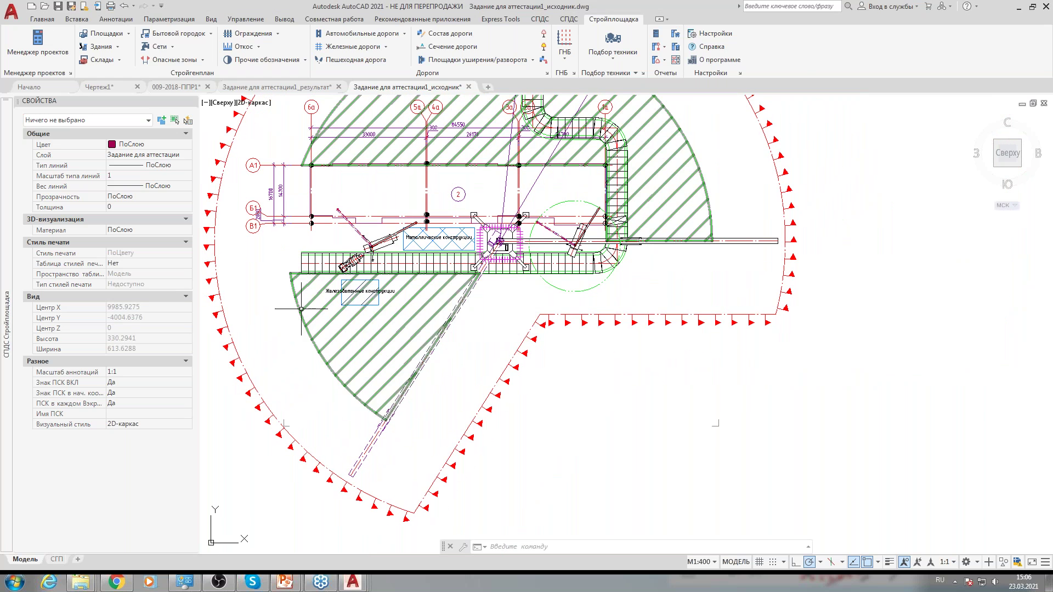
pyautogui.scroll(2, 333, 303)
pyautogui.moveTo(334, 302); pyautogui.dragTo(366, 262, button='middle')
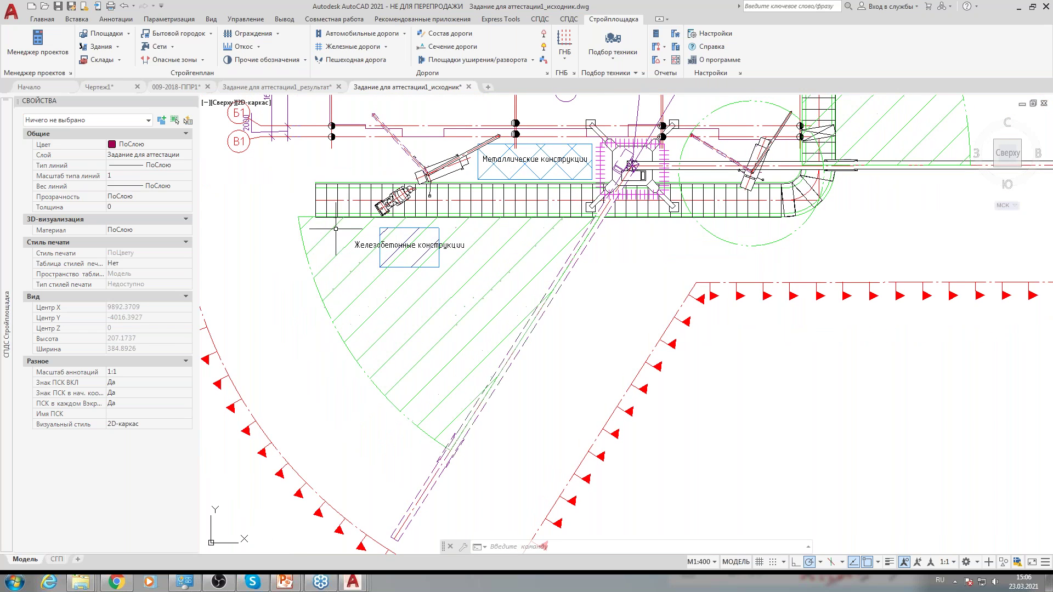
pyautogui.scroll(2, 356, 263)
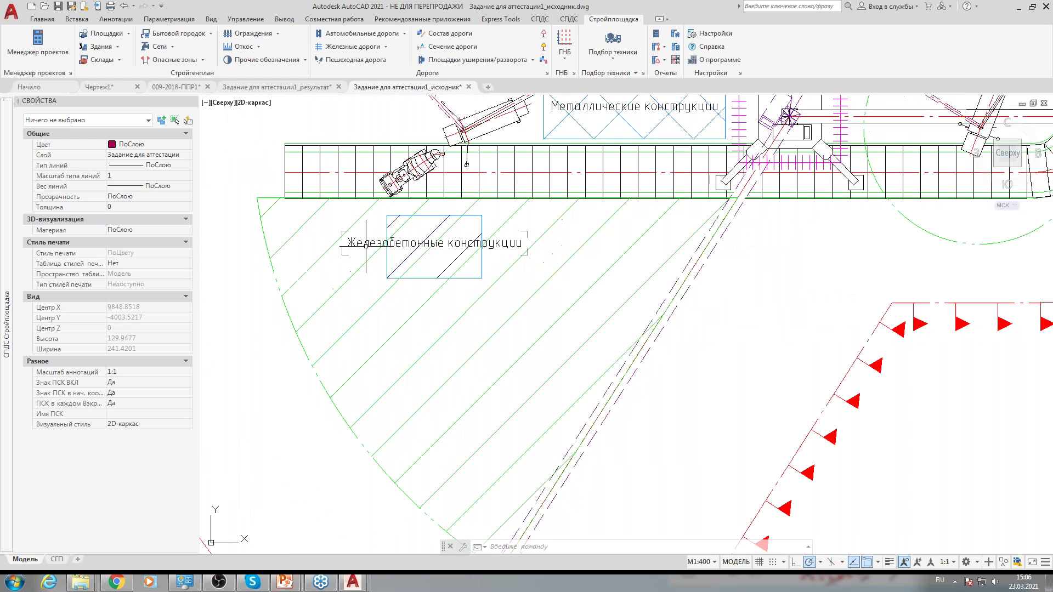
# Examine the site area types in the equipment parking (Стоянка техники) classifier, trying the type Граница захваток.
pyautogui.click(117, 47)
pyautogui.click(129, 34)
pyautogui.click(129, 34)
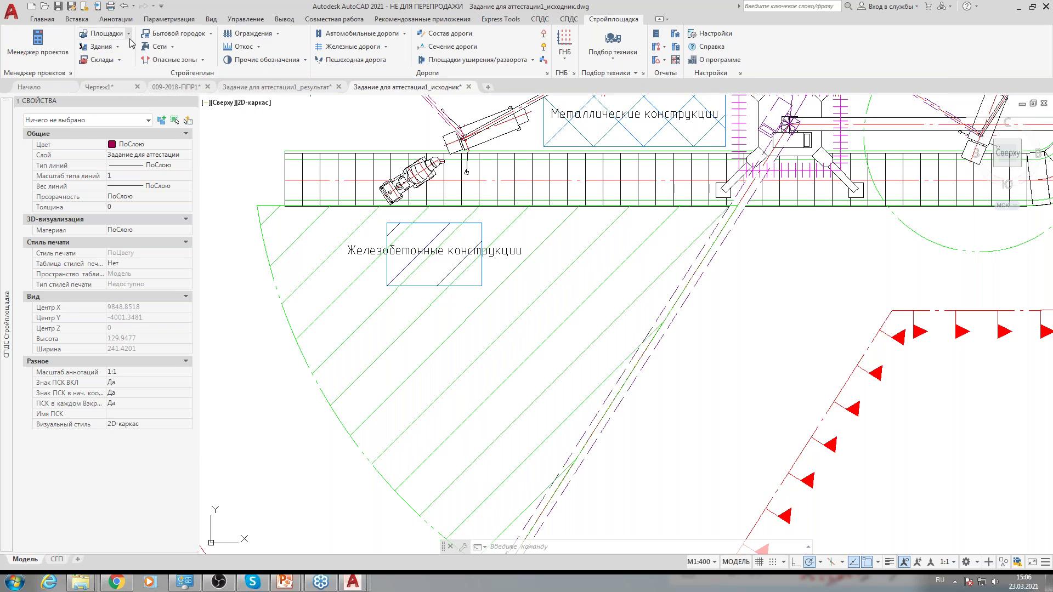
pyautogui.click(129, 35)
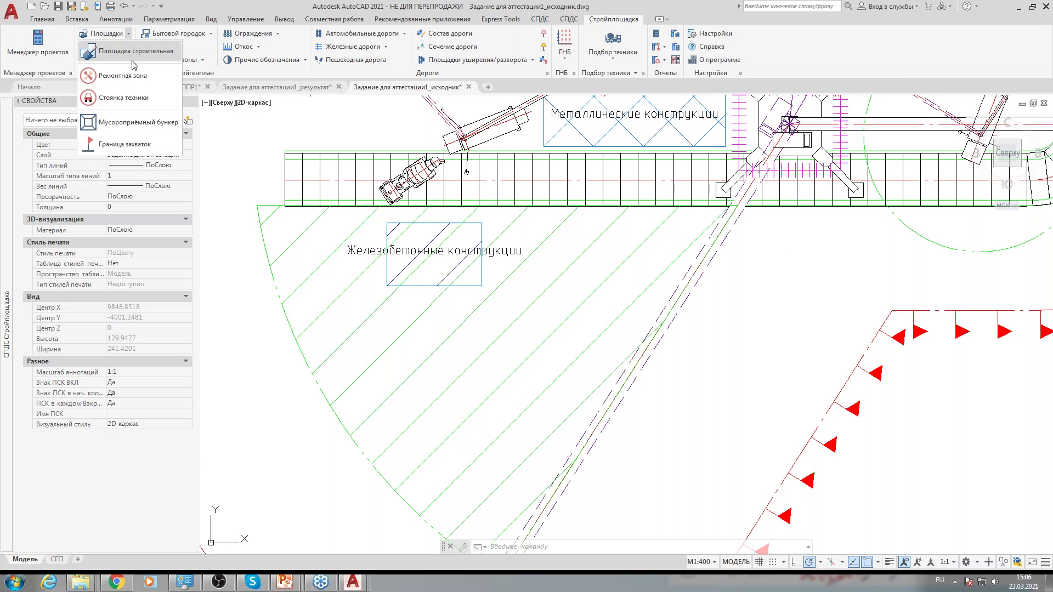
pyautogui.click(135, 99)
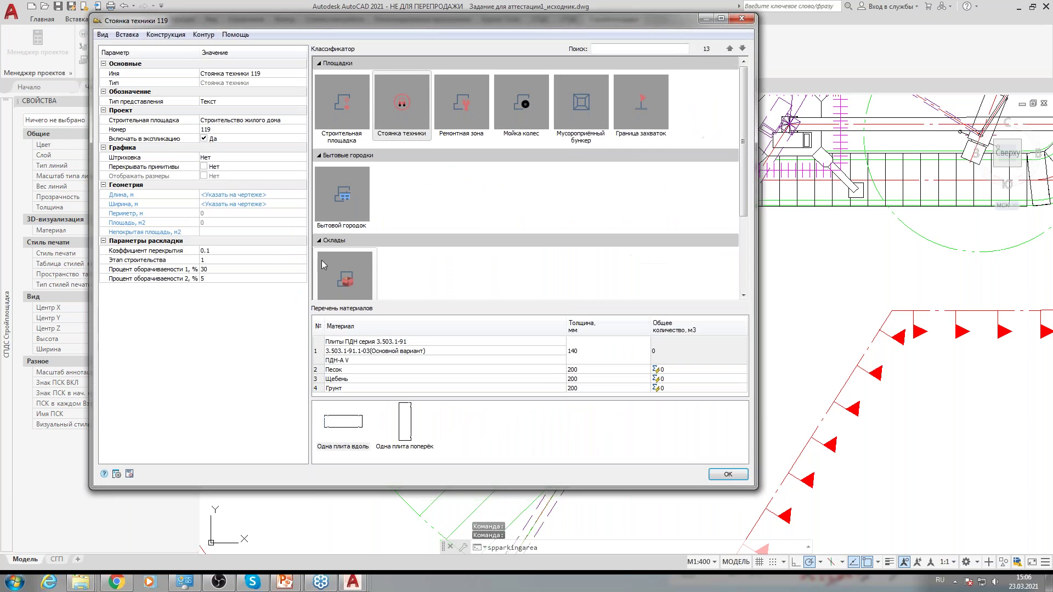
pyautogui.click(641, 104)
pyautogui.scroll(-3, 549, 221)
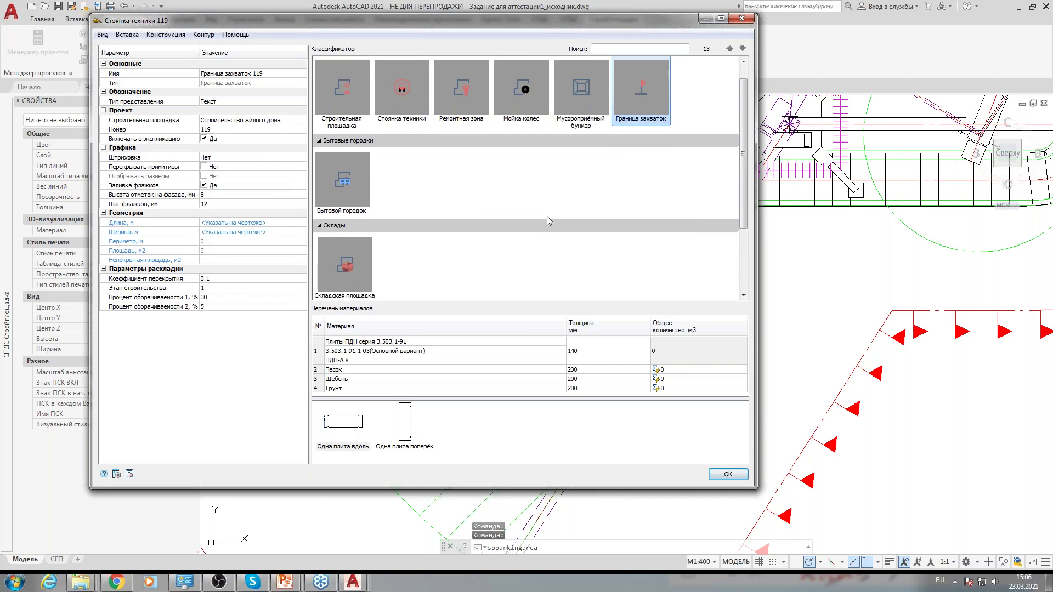
pyautogui.scroll(-1, 549, 221)
pyautogui.scroll(5, 548, 220)
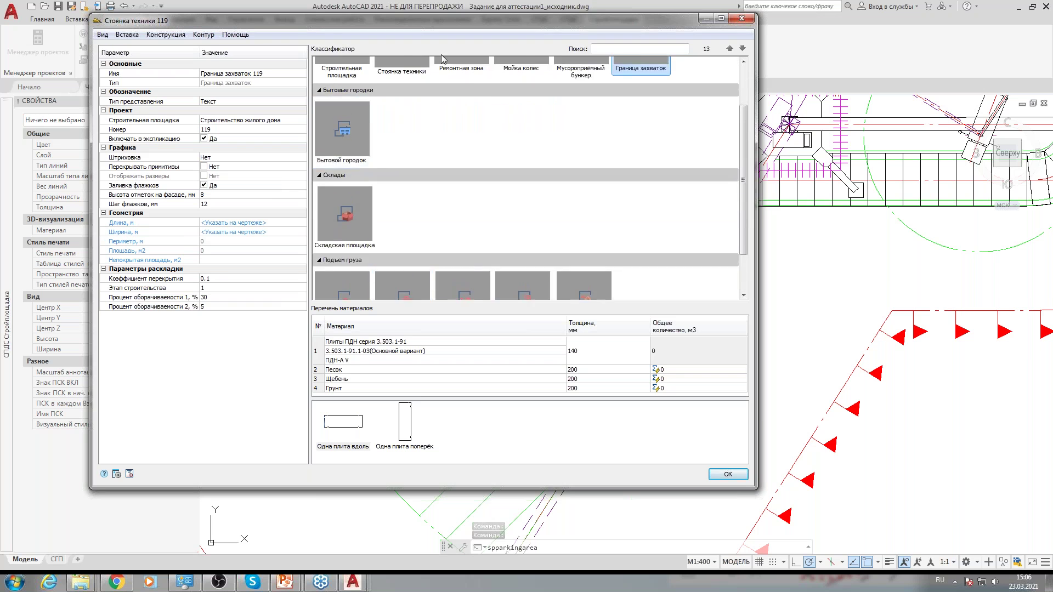
pyautogui.click(728, 473)
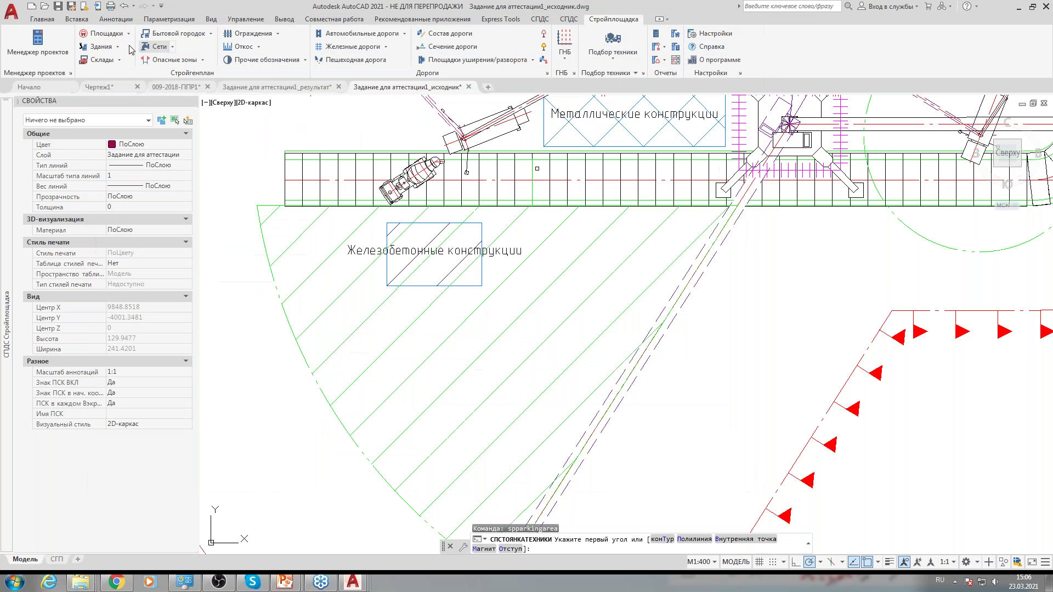
# Start an inventory building (Инвентарное здание) and select Арматурный цех among the prefabricated building types.
pyautogui.click(211, 33)
pyautogui.click(211, 51)
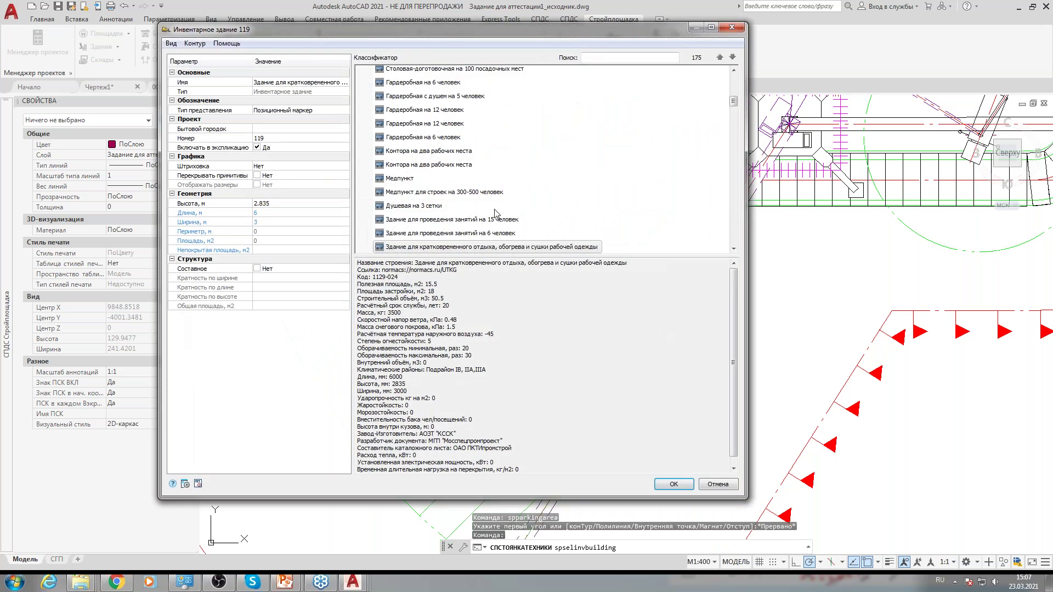
pyautogui.scroll(-8, 536, 228)
pyautogui.scroll(-10, 536, 228)
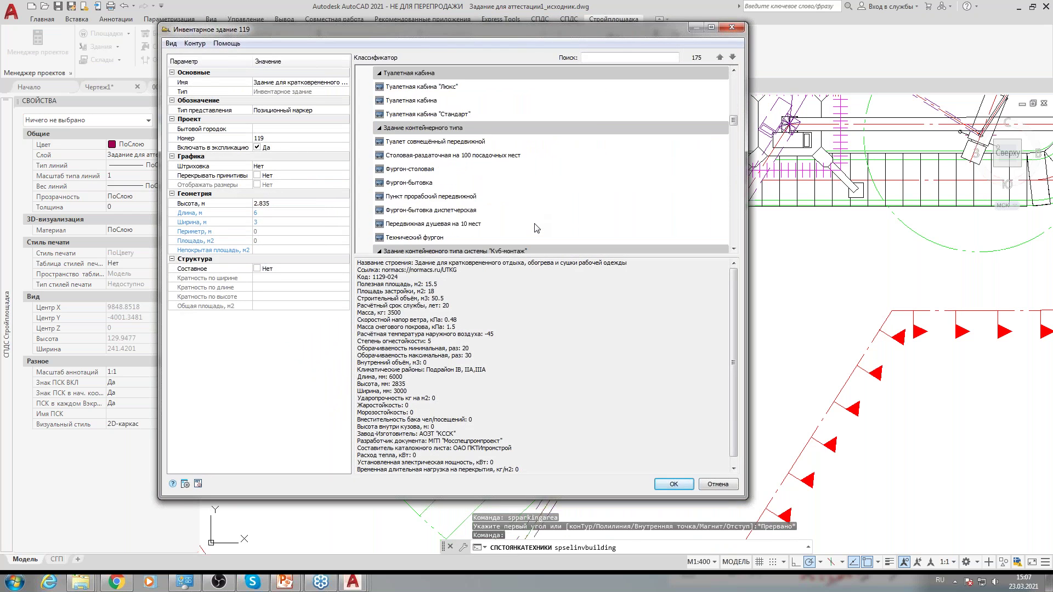
pyautogui.scroll(-4, 536, 228)
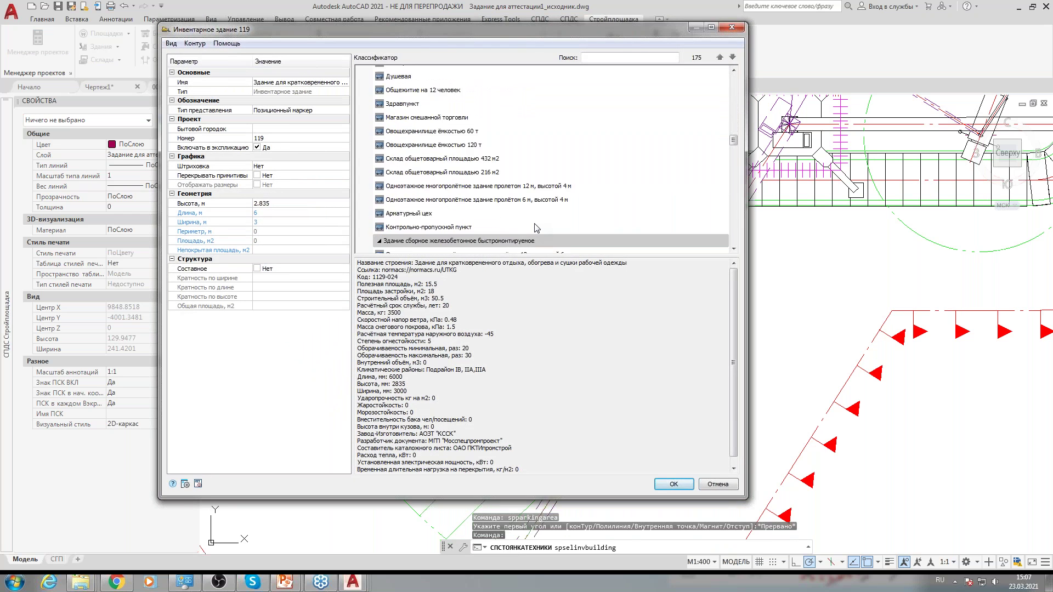
pyautogui.click(410, 179)
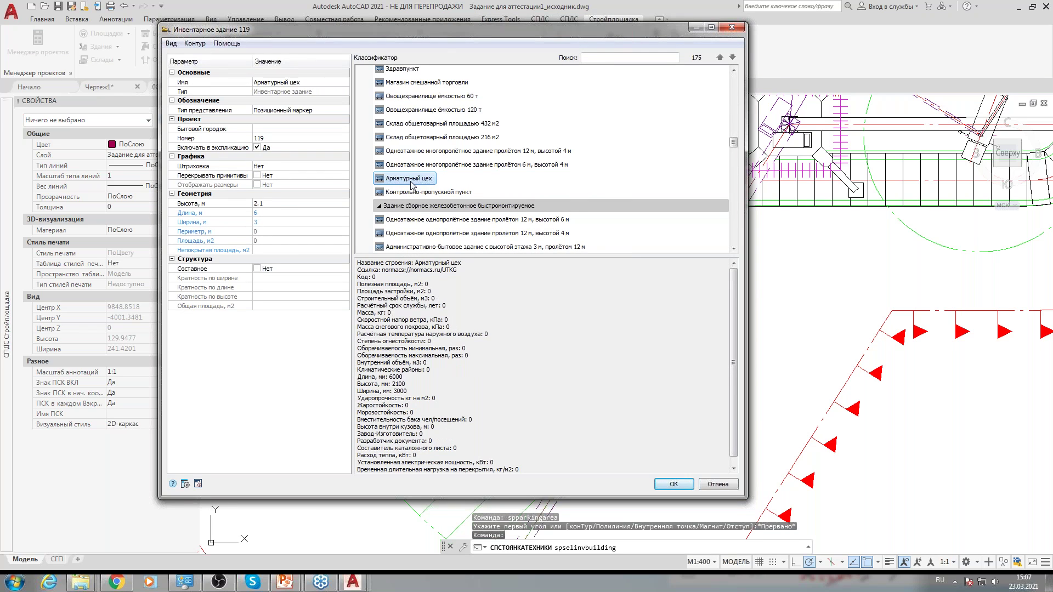
pyautogui.click(264, 219)
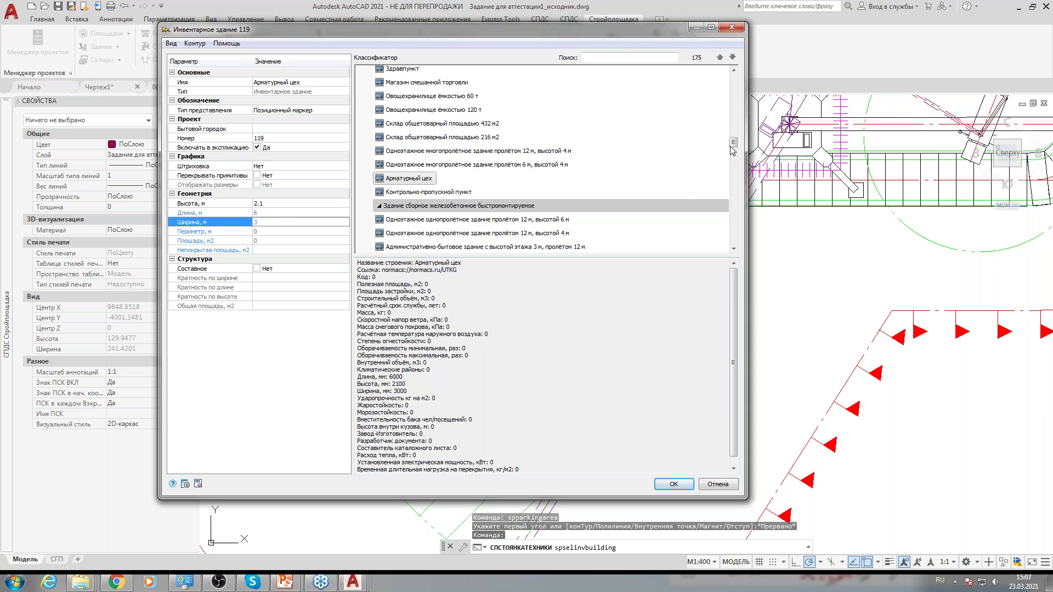
# Look through the container-type inventory buildings and view the data of Туалет на 4 очка and Пункт прорабский передвижной.
pyautogui.moveTo(732, 146); pyautogui.dragTo(734, 81)
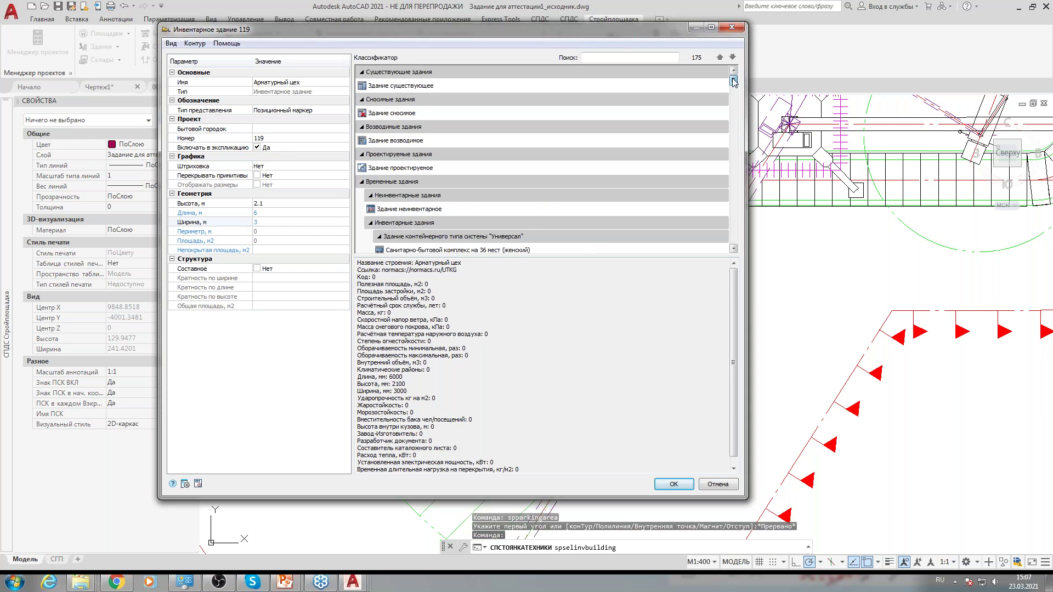
pyautogui.scroll(-4, 417, 112)
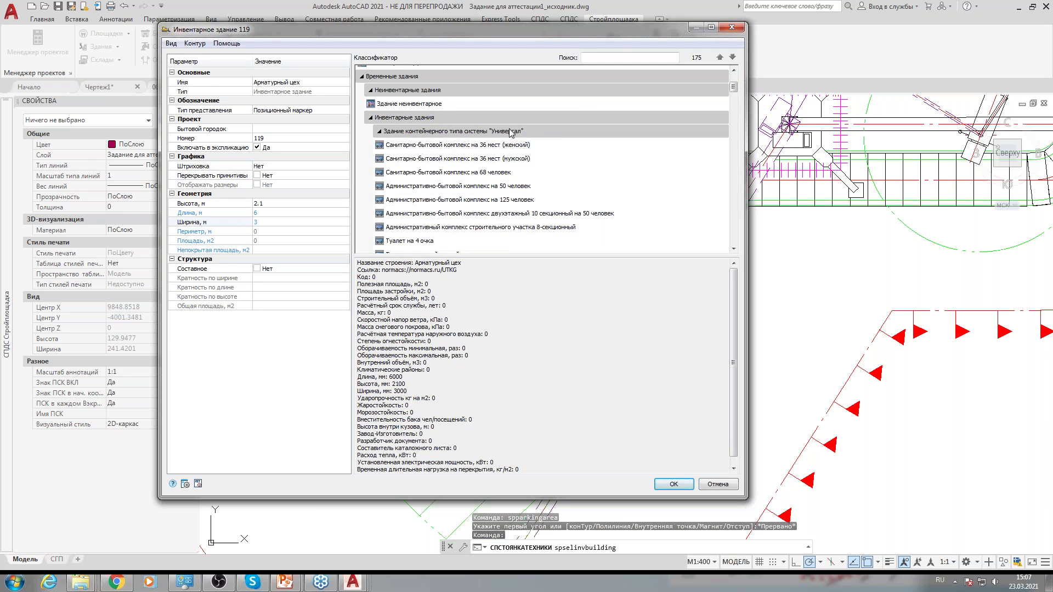
pyautogui.click(733, 248)
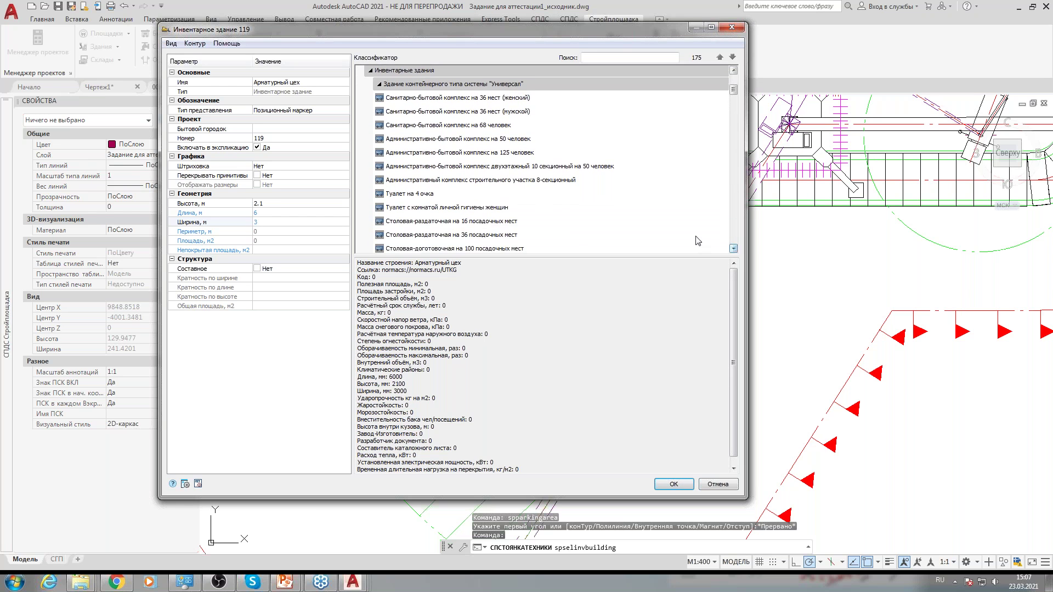
pyautogui.click(409, 194)
pyautogui.scroll(-5, 463, 242)
pyautogui.scroll(-8, 463, 242)
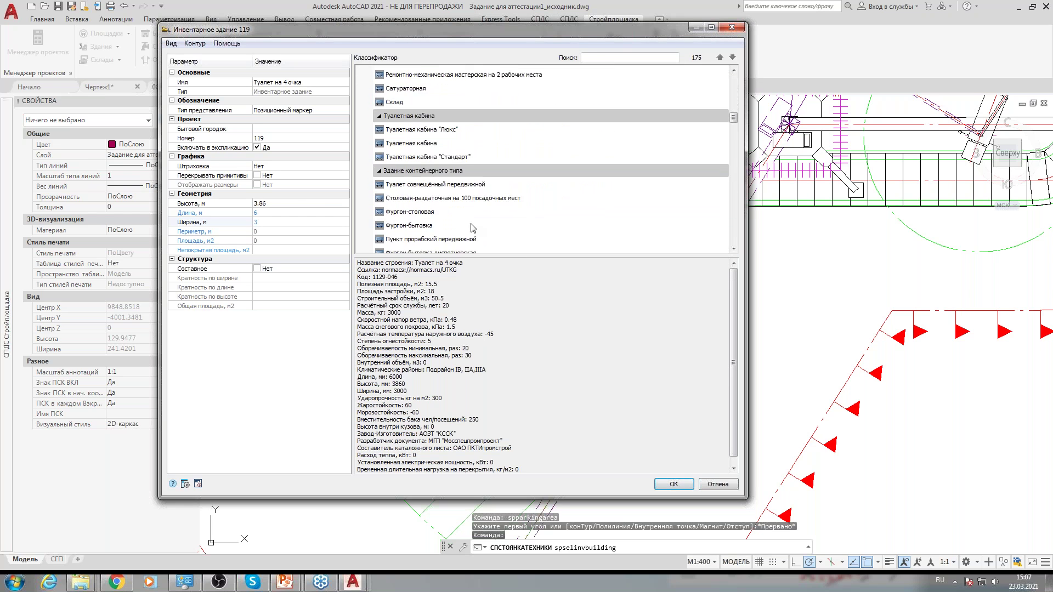
pyautogui.click(449, 212)
# Examine the remaining inventory building types, from prefabricated buildings and block containers to office modules and sanitary containers.
pyautogui.scroll(-10, 449, 213)
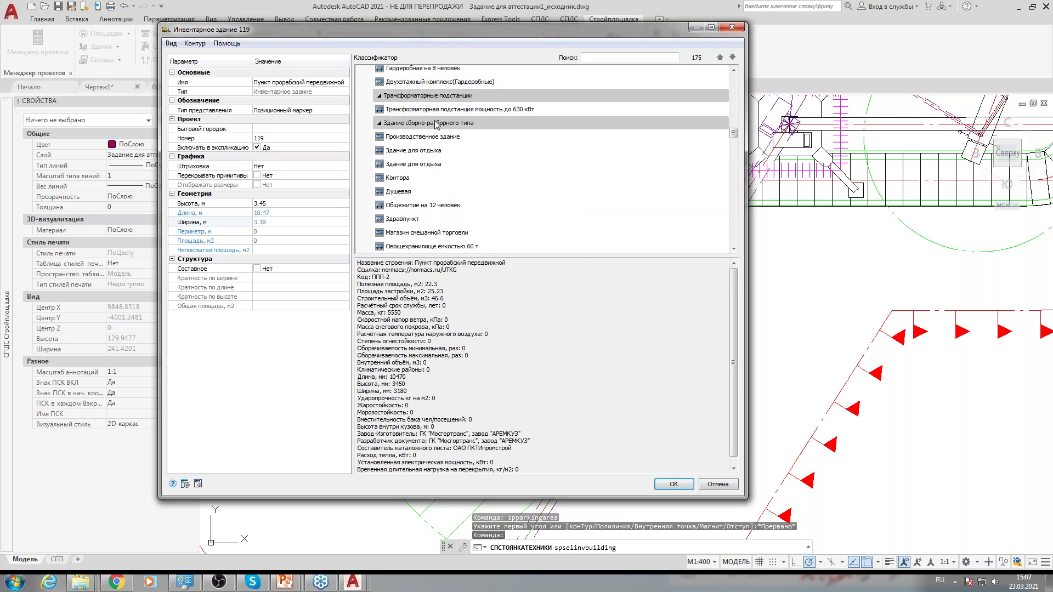
pyautogui.scroll(-5, 473, 188)
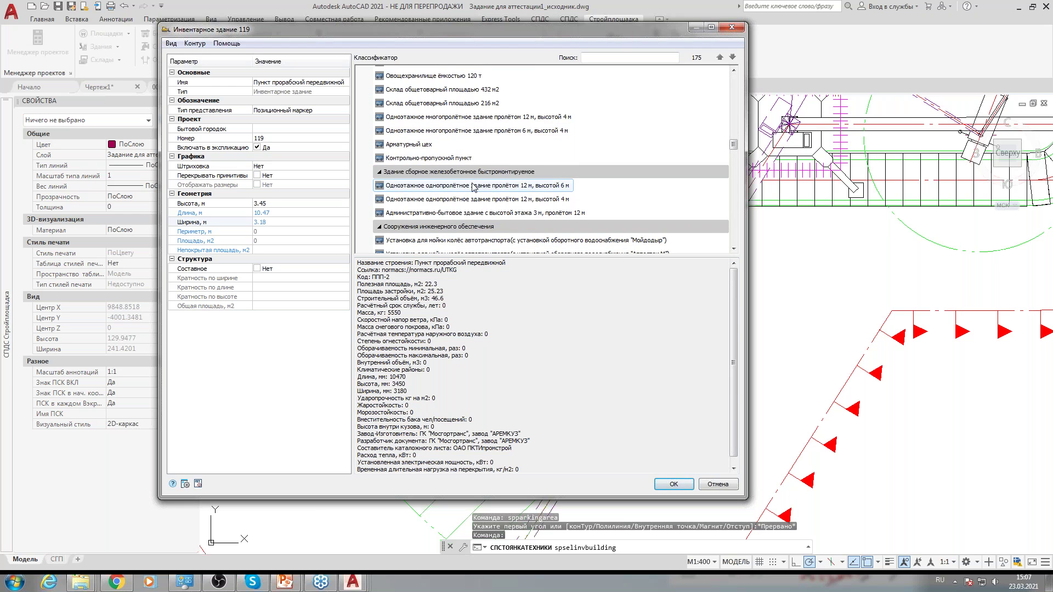
pyautogui.scroll(-5, 474, 187)
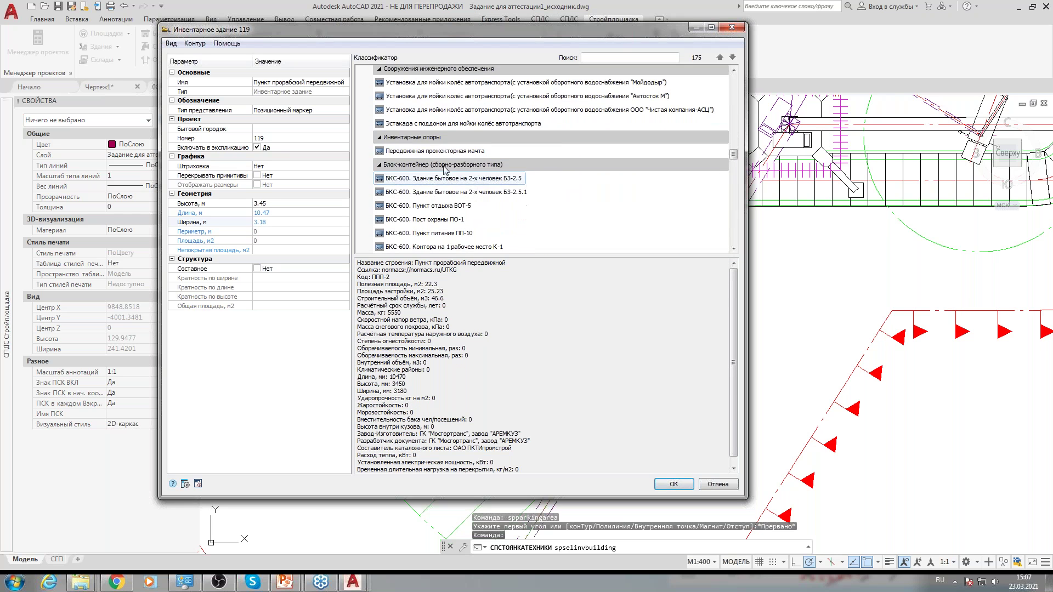
pyautogui.scroll(-3, 473, 234)
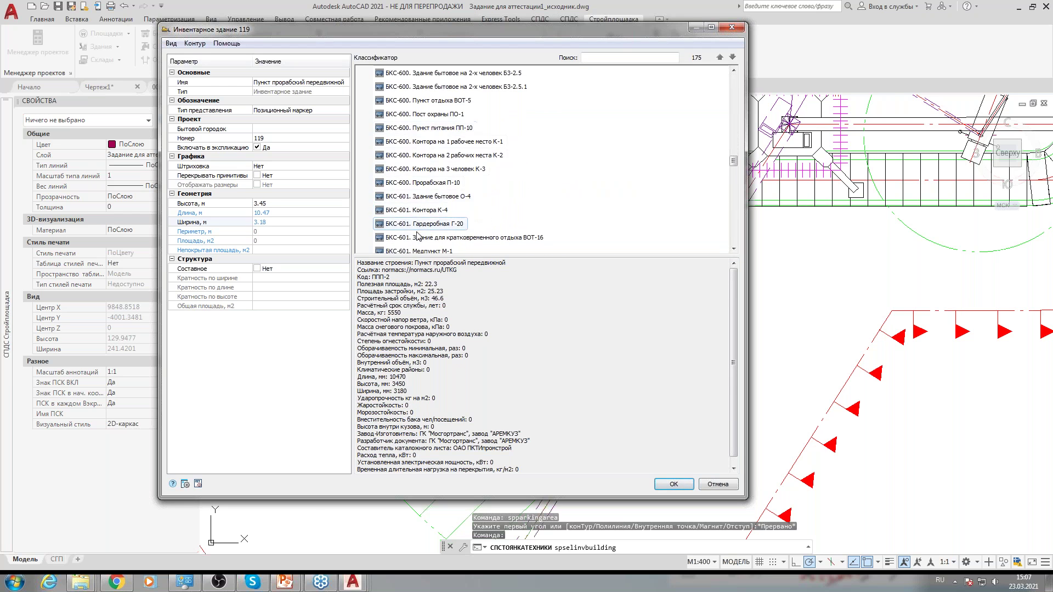
pyautogui.scroll(-2, 449, 214)
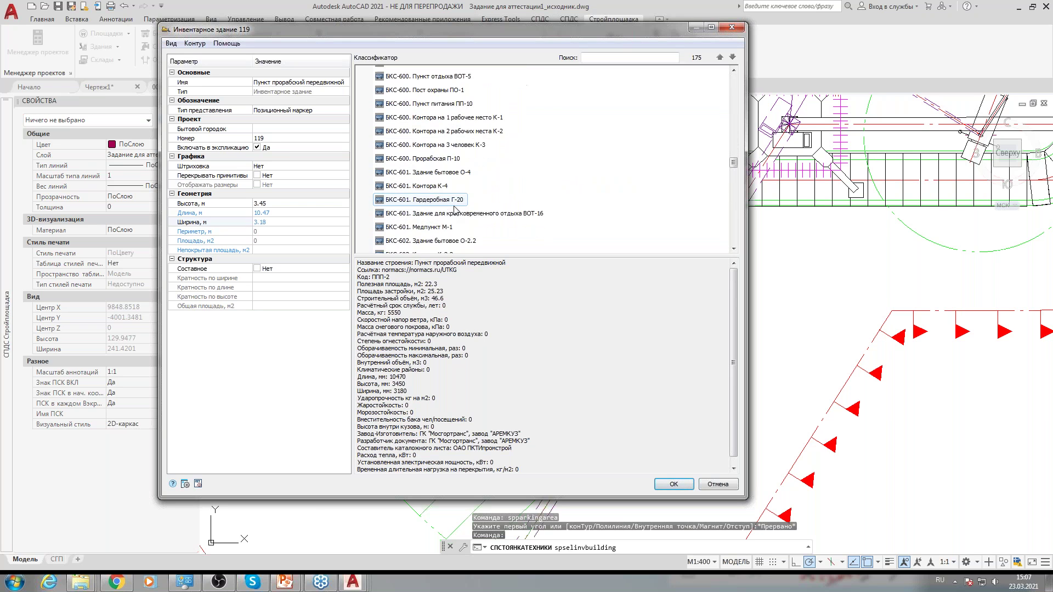
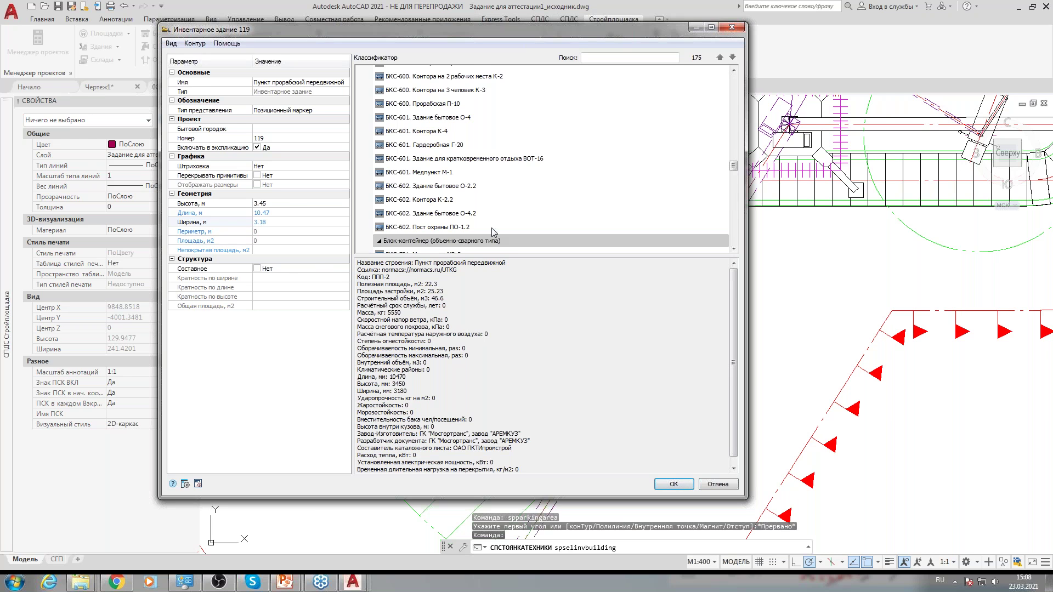
pyautogui.scroll(-3, 491, 228)
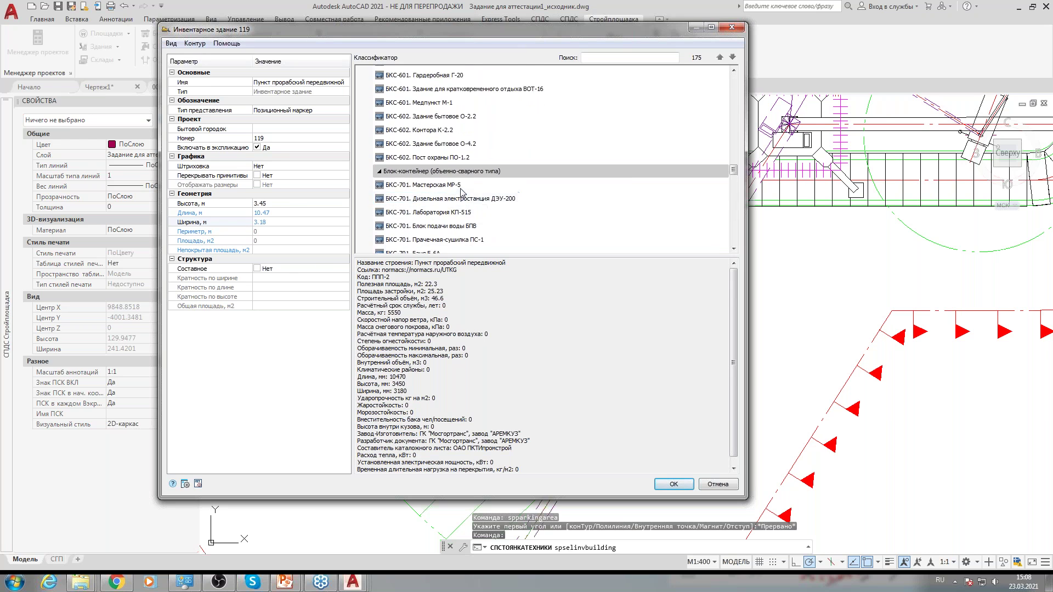
pyautogui.scroll(3, 461, 191)
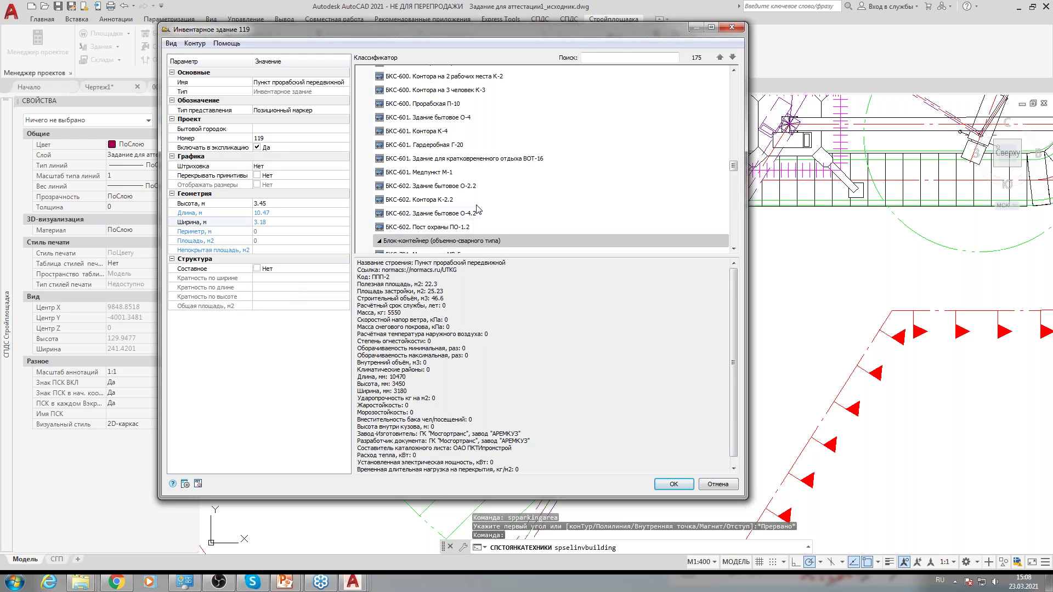
pyautogui.scroll(-10, 475, 210)
pyautogui.scroll(-3, 476, 208)
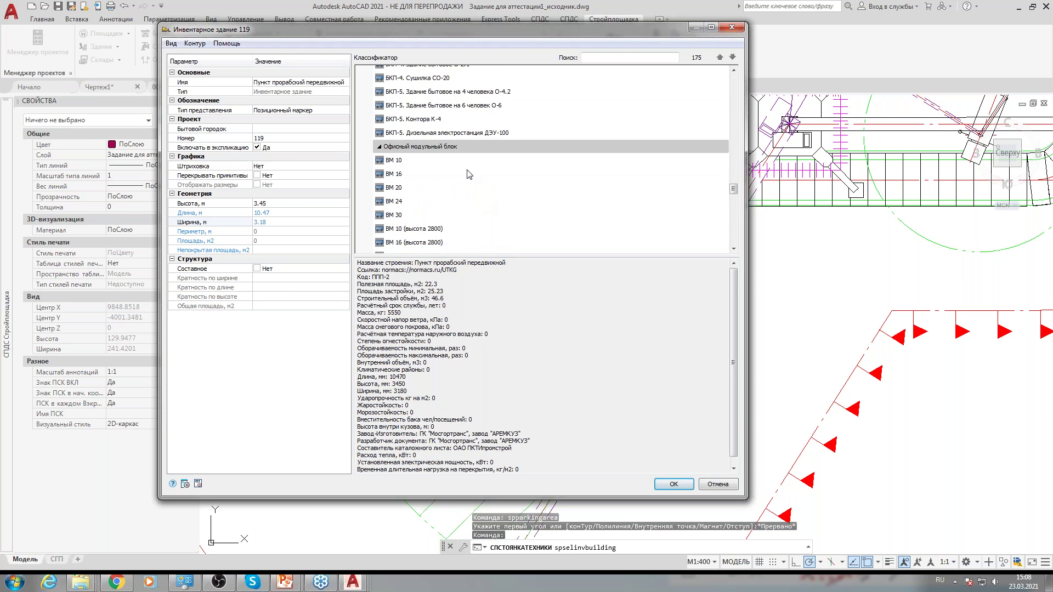
pyautogui.scroll(-5, 428, 228)
pyautogui.scroll(-10, 425, 233)
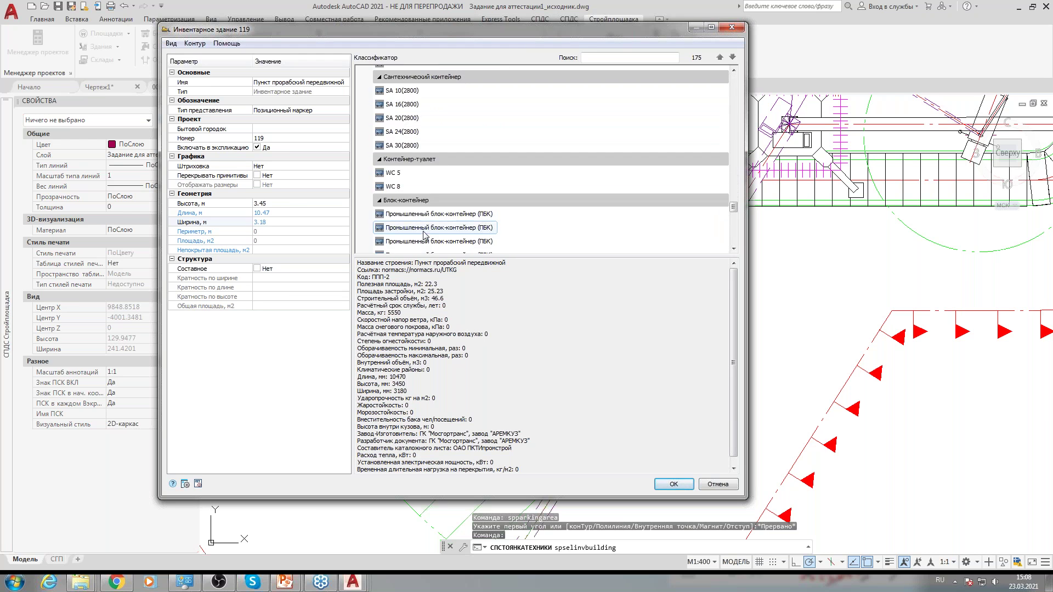
pyautogui.scroll(-7, 439, 230)
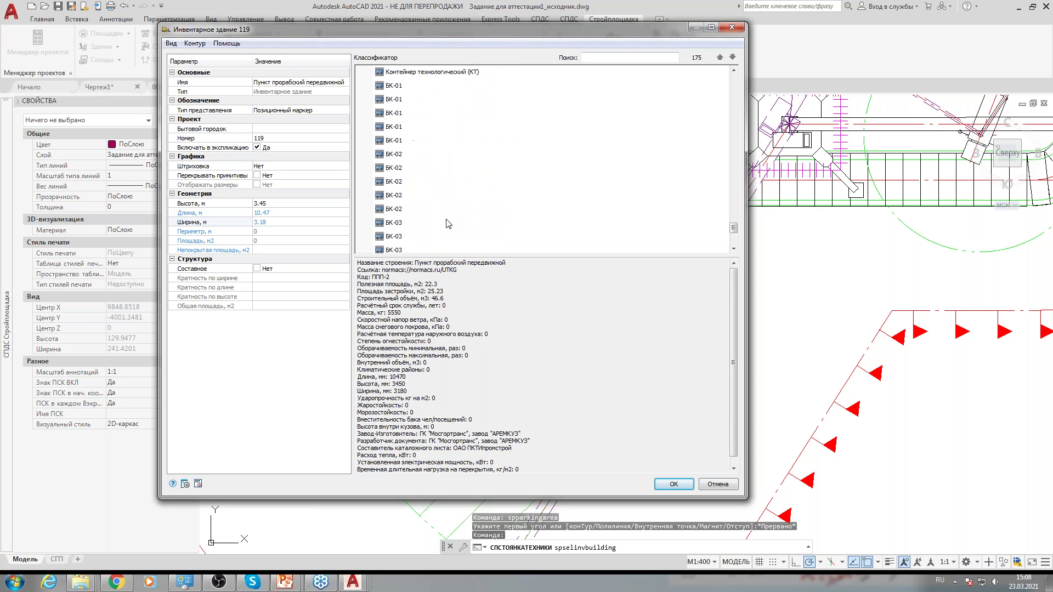
# Return to the prefabricated buildings in the classifier and choose Арматурный цех as the inventory building type.
pyautogui.moveTo(733, 238); pyautogui.dragTo(733, 97)
pyautogui.click(460, 238)
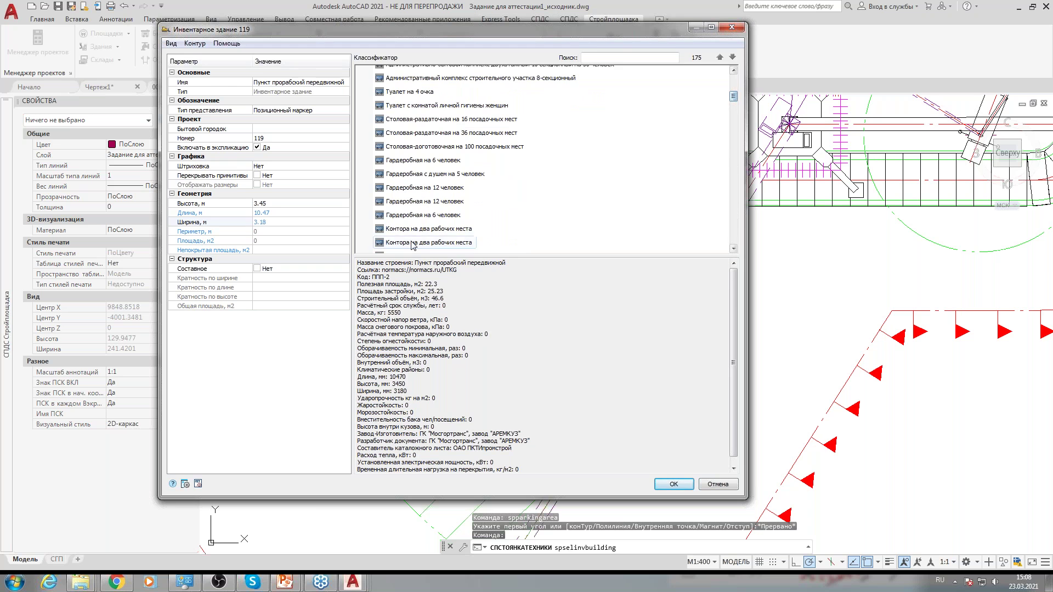
pyautogui.scroll(-5, 439, 237)
pyautogui.scroll(-5, 417, 236)
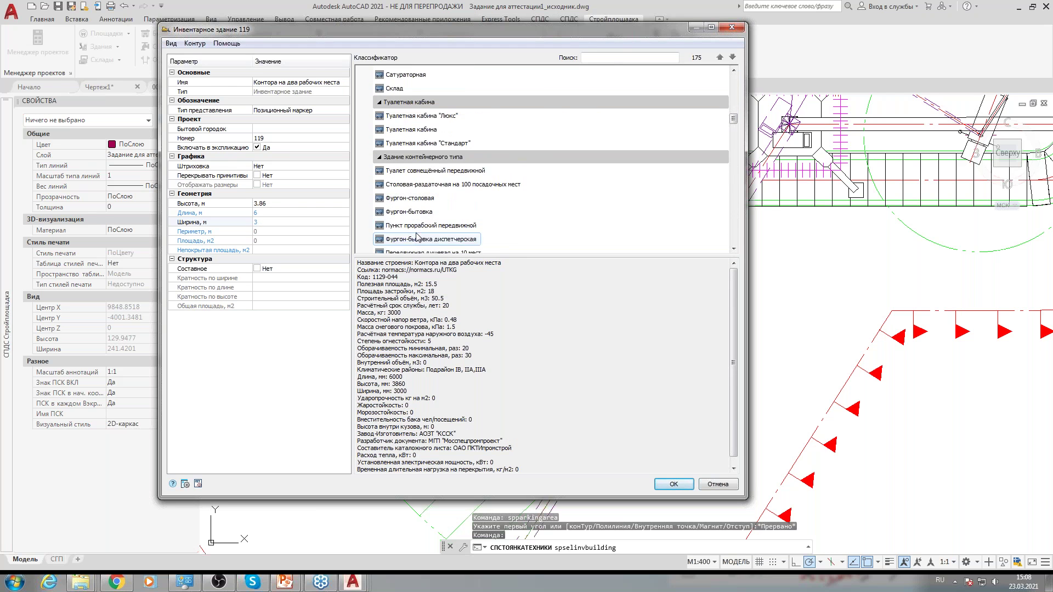
pyautogui.scroll(-3, 425, 216)
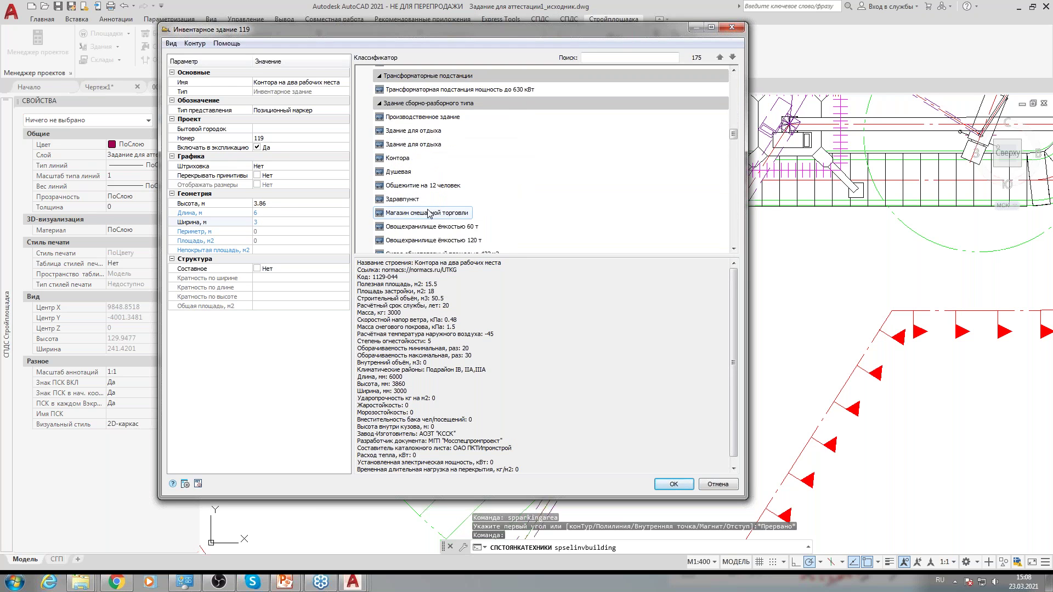
pyautogui.scroll(-4, 429, 214)
pyautogui.click(417, 178)
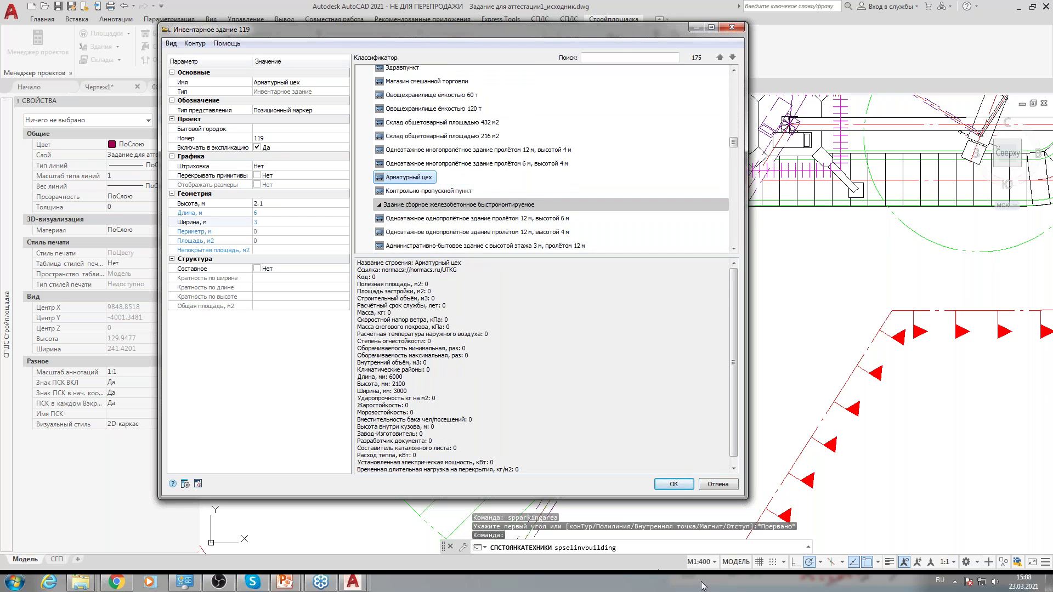
# Place the Арматурный цех inventory building below the road, beside the Железобетонные конструкции storage area.
pyautogui.click(679, 488)
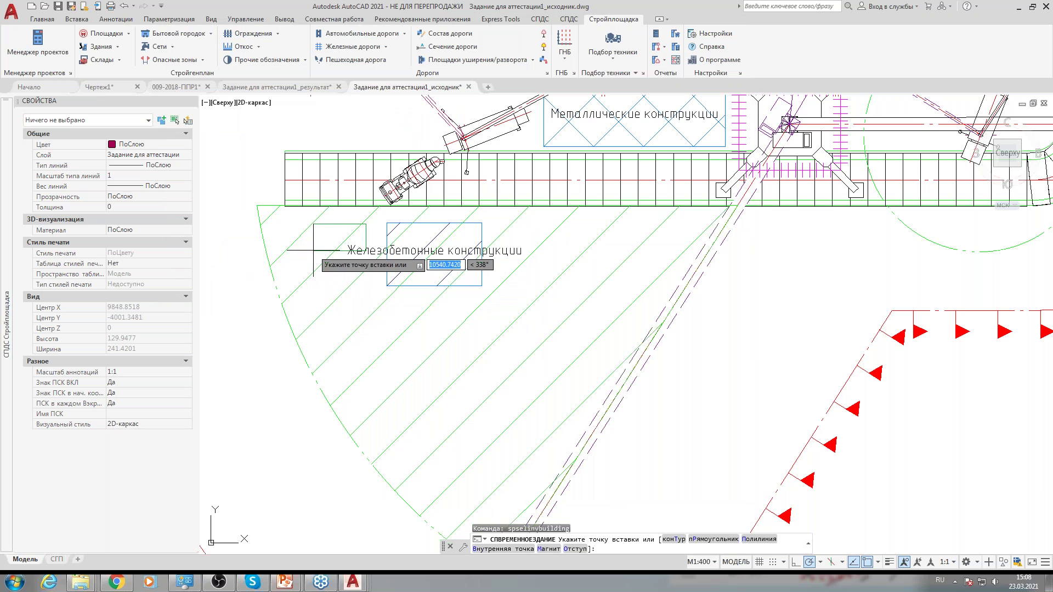
pyautogui.click(313, 250)
pyautogui.moveTo(312, 223); pyautogui.dragTo(316, 241, button='middle')
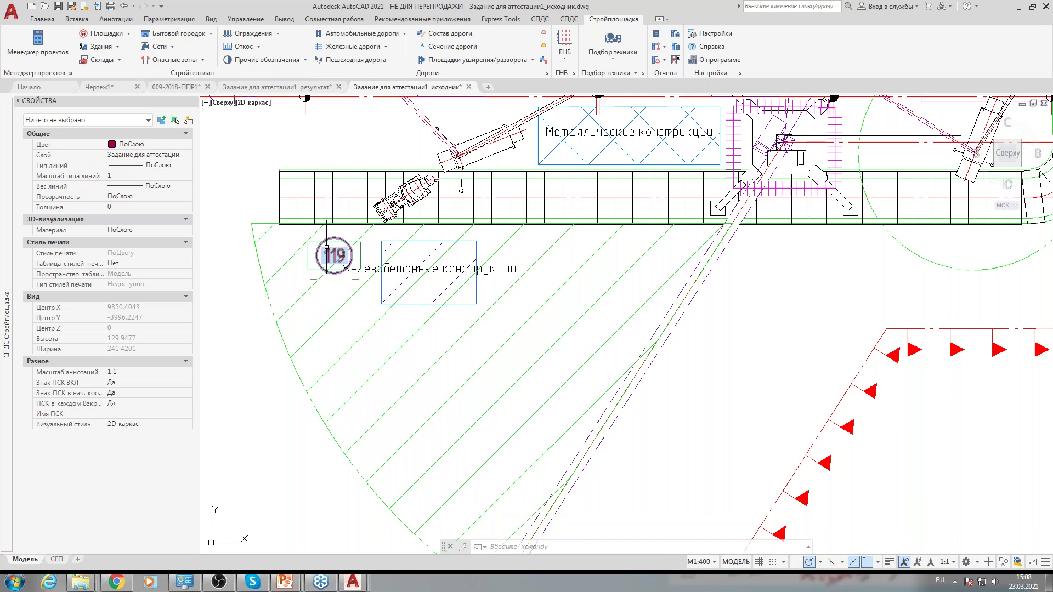
pyautogui.moveTo(316, 241); pyautogui.dragTo(384, 348, button='middle')
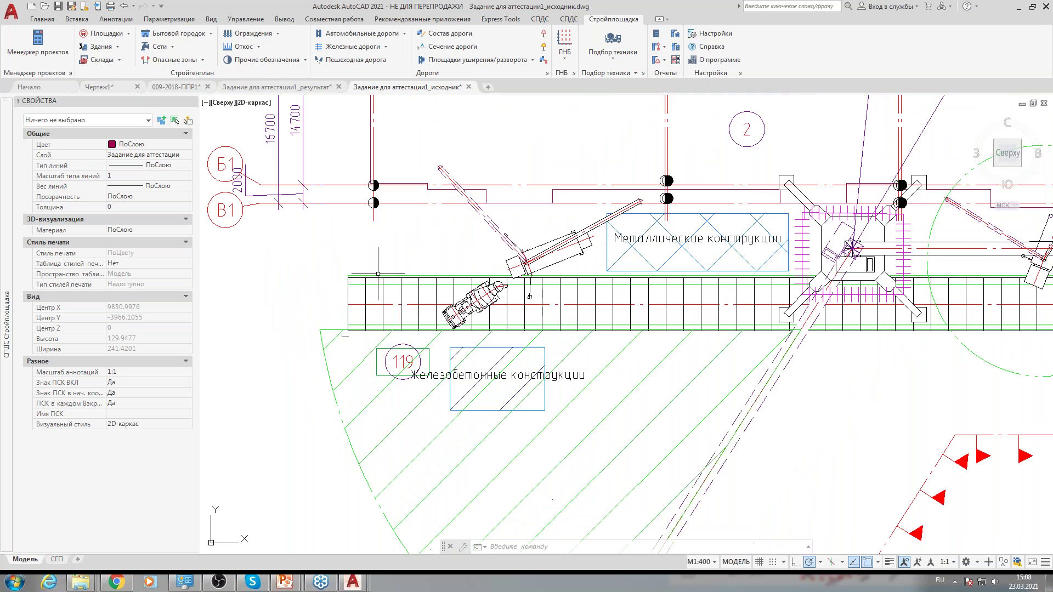
# Create a Мойка колес area as a rectangle across the first plates of the lower road, behind the mixer truck.
pyautogui.click(129, 35)
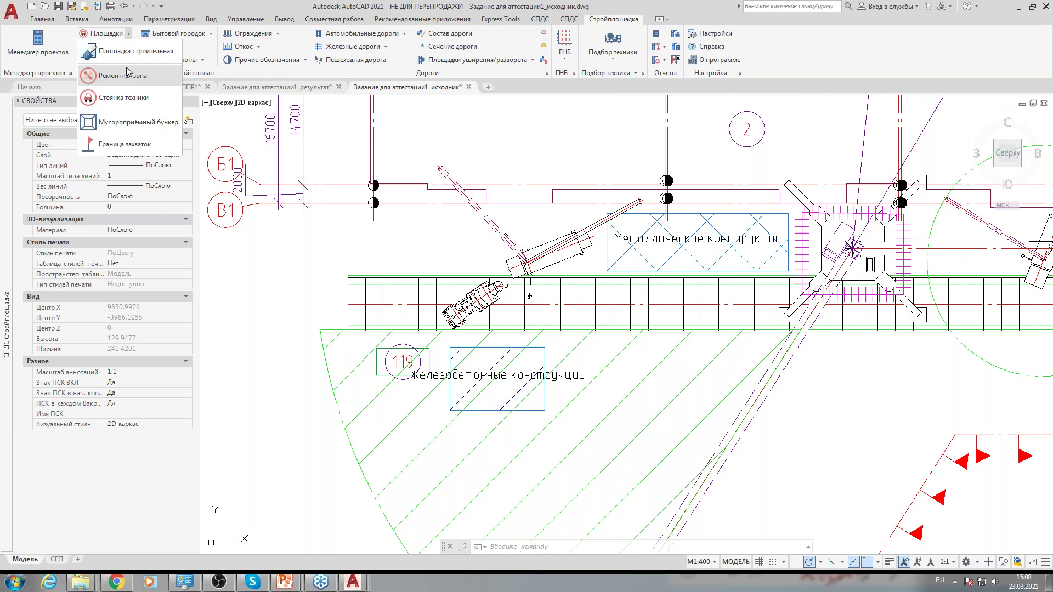
pyautogui.click(129, 82)
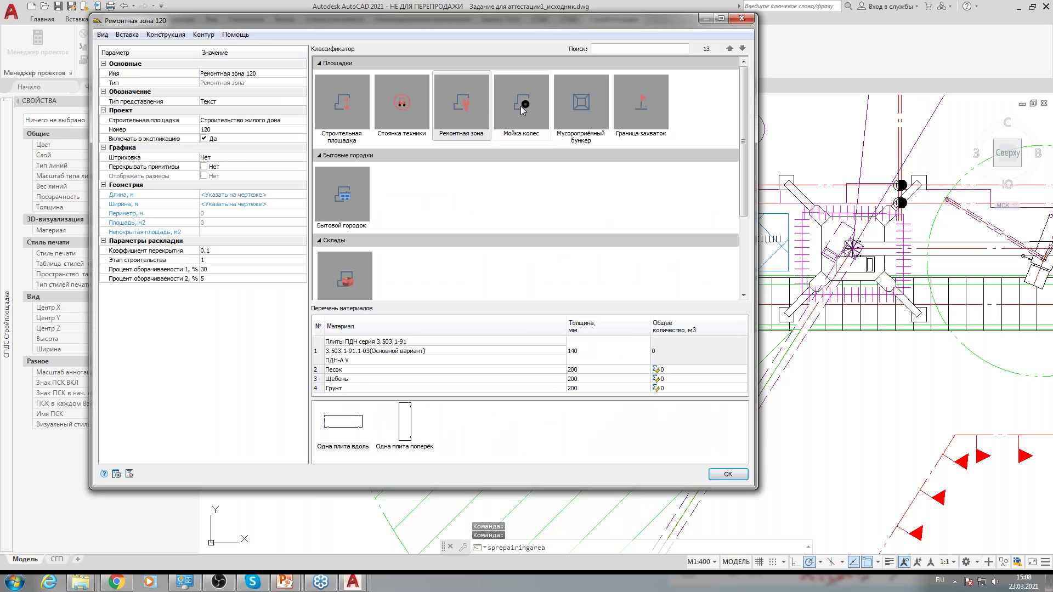
pyautogui.click(544, 133)
pyautogui.click(727, 475)
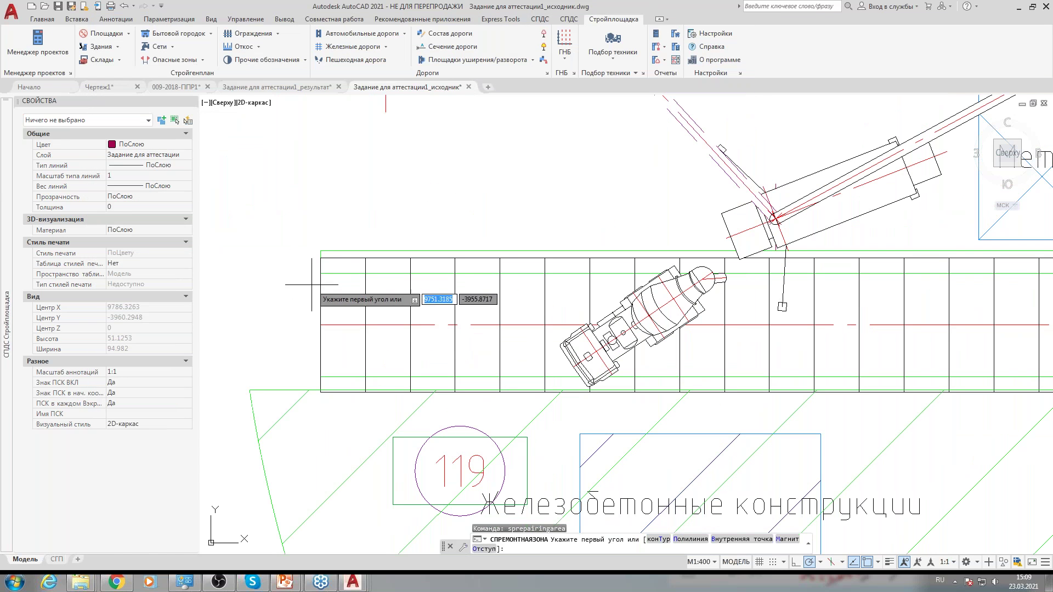
pyautogui.click(325, 269)
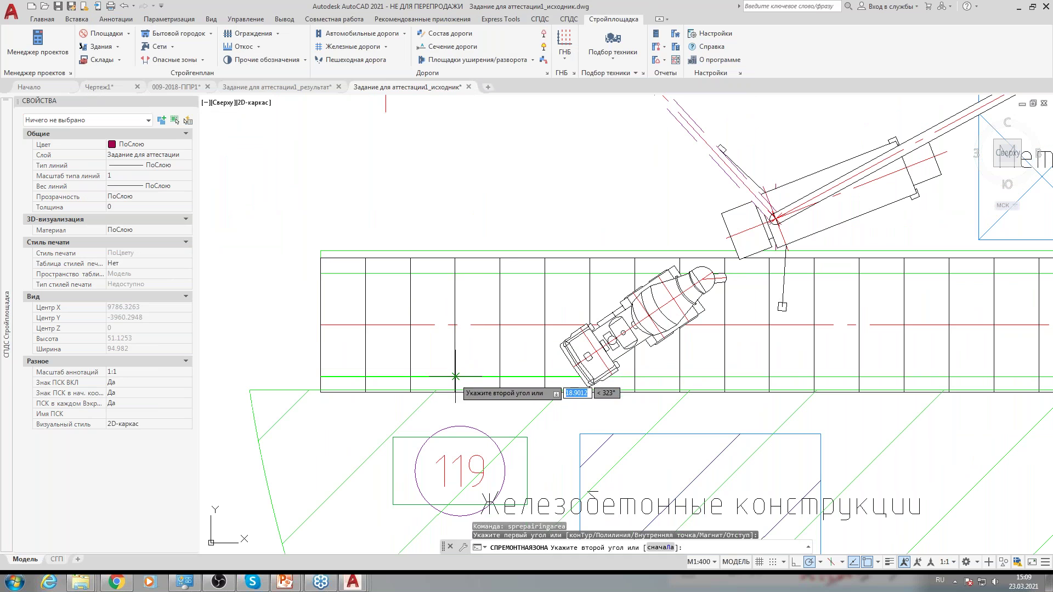
pyautogui.click(460, 374)
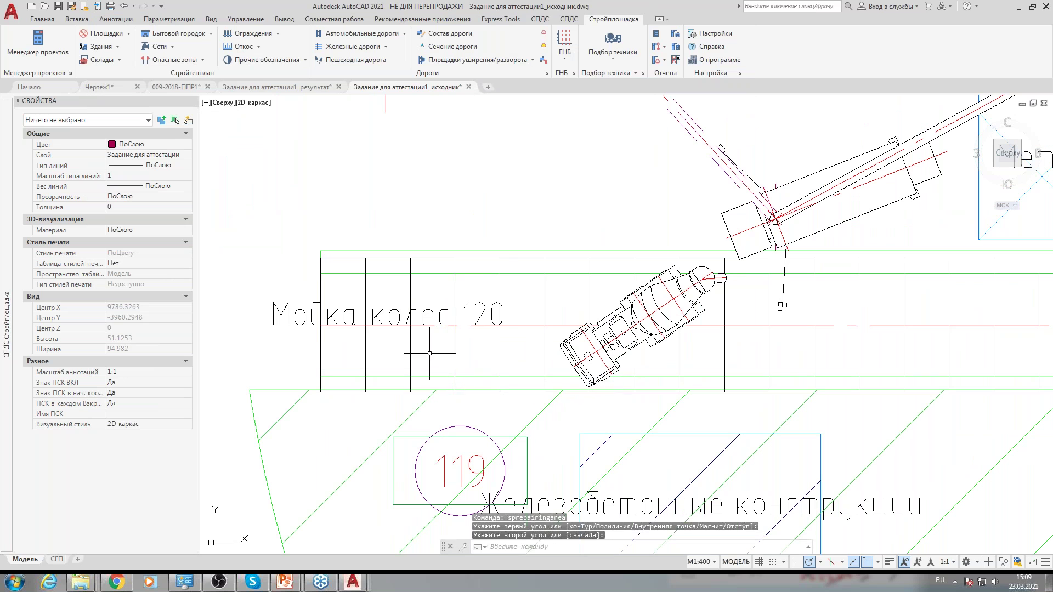
# Inspect the text settings of the Мойка колес label and the parameters of the wheel wash area.
pyautogui.click(380, 319)
pyautogui.doubleClick(380, 319)
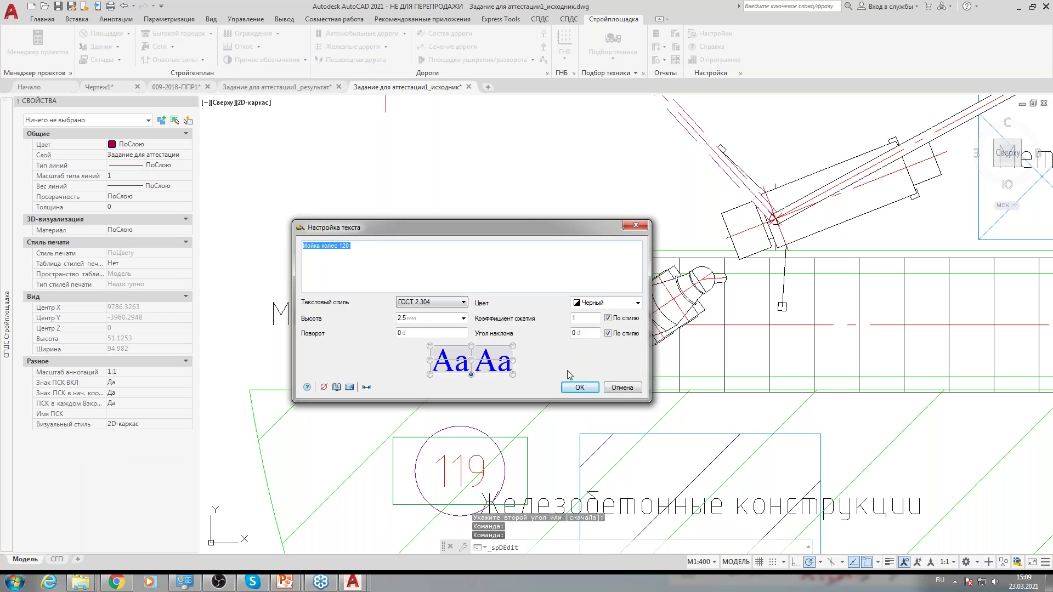
pyautogui.click(579, 387)
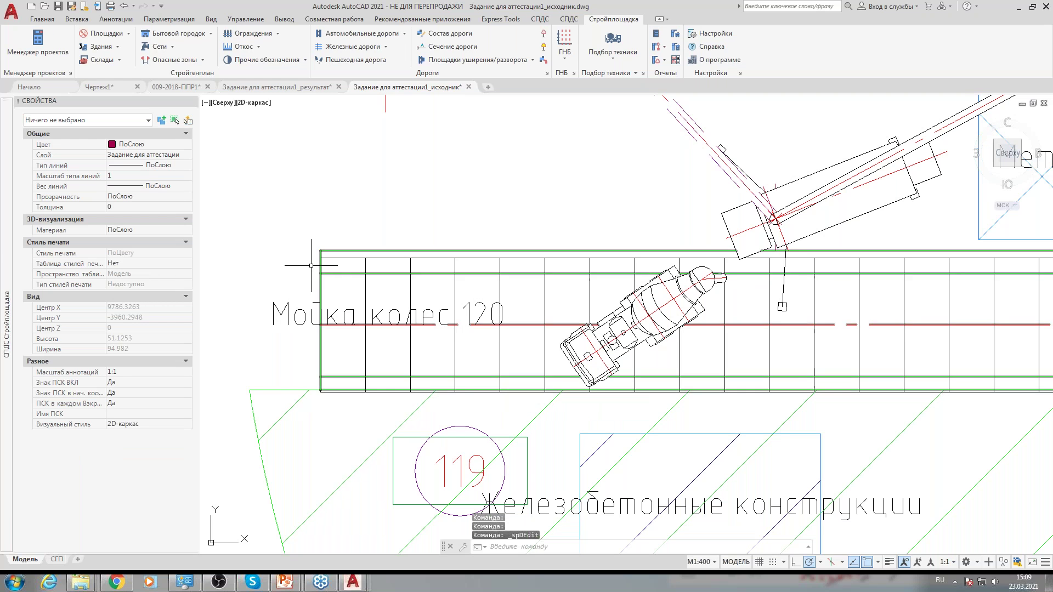
pyautogui.doubleClick(337, 273)
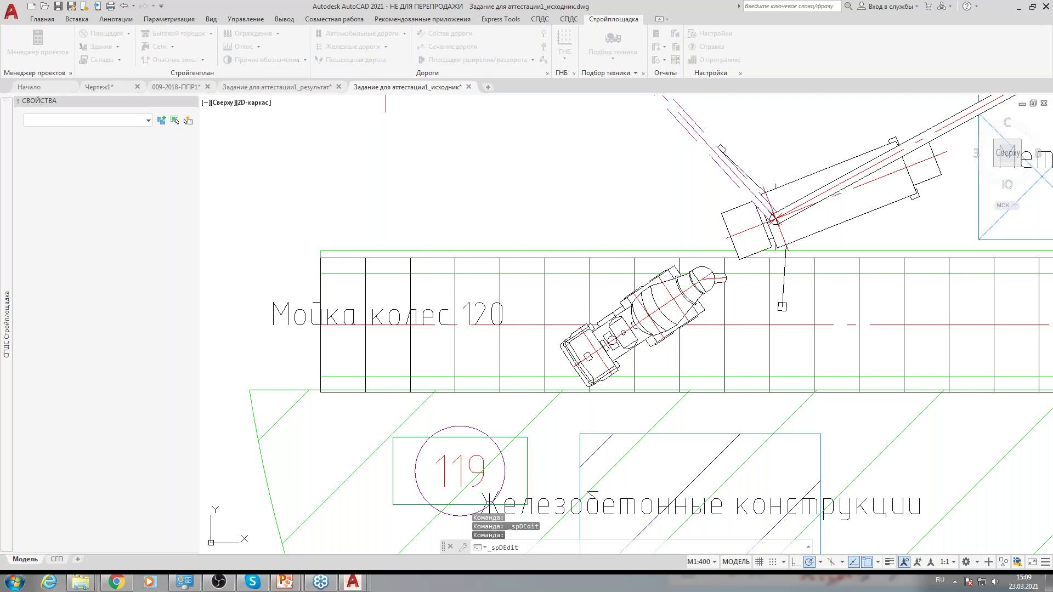
pyautogui.click(715, 408)
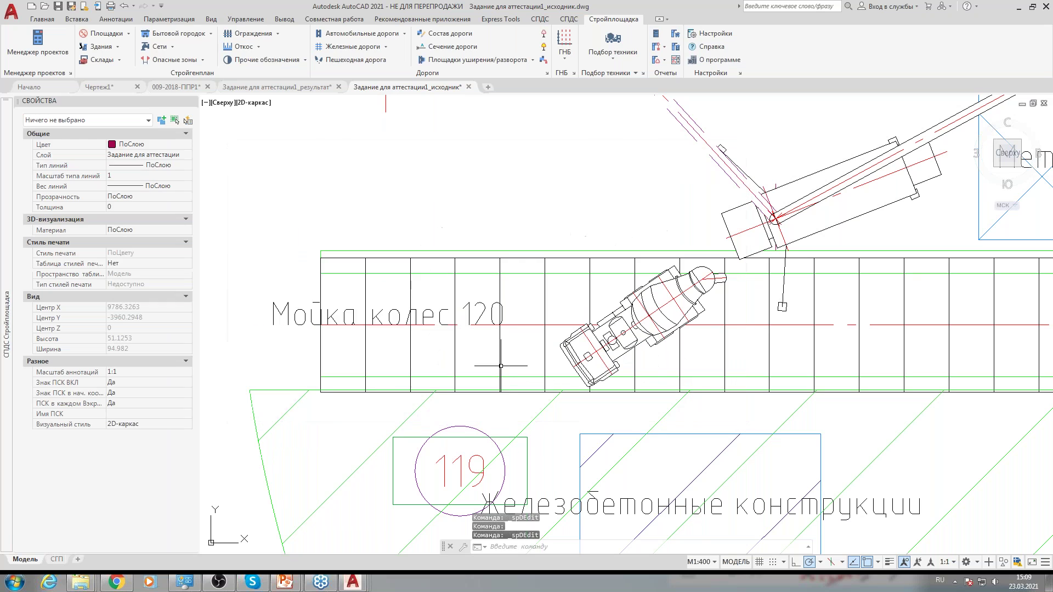
pyautogui.click(263, 255)
pyautogui.click(512, 462)
pyautogui.rightClick(430, 290)
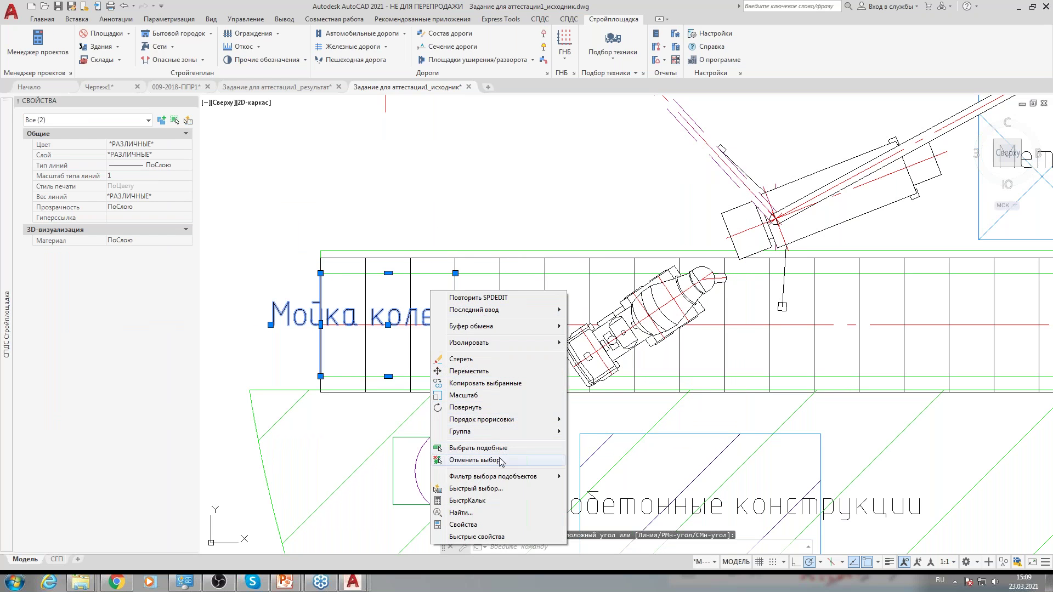
pyautogui.moveTo(495, 478)
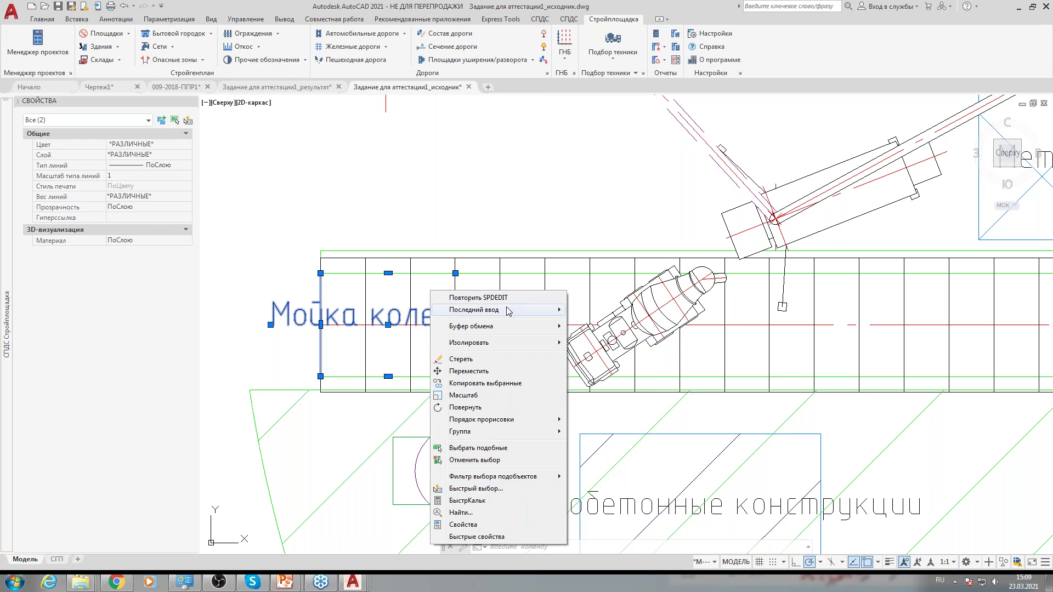
pyautogui.moveTo(505, 309)
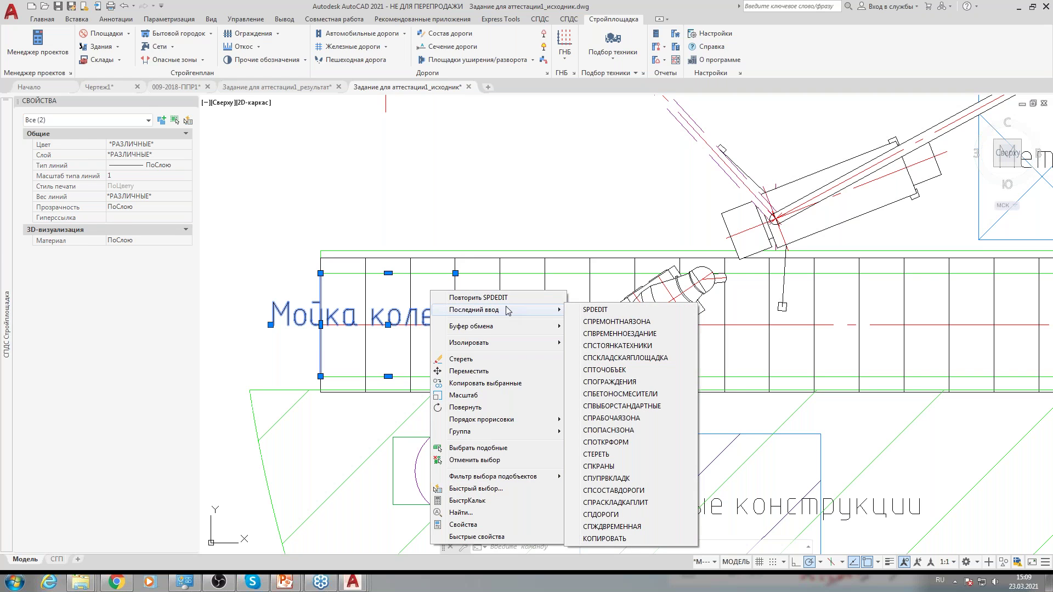
pyautogui.click(387, 316)
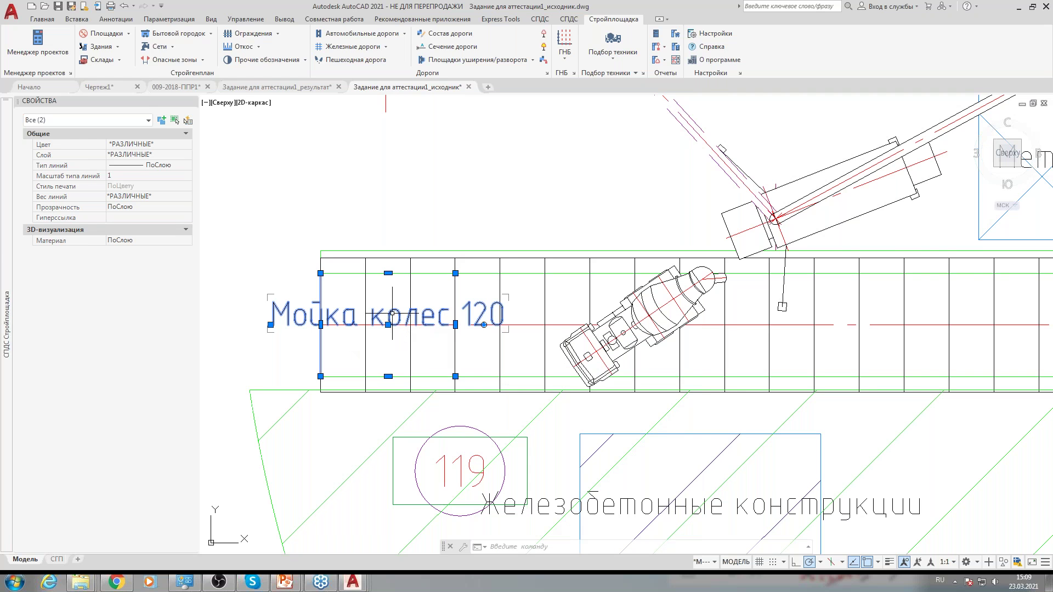
pyautogui.press('Escape')
# Create a Бытовой городок area as a rectangle about 60 by 14 m above the building, between axes 3а and 6а.
pyautogui.scroll(-3, 412, 294)
pyautogui.moveTo(413, 294); pyautogui.dragTo(414, 289, button='middle')
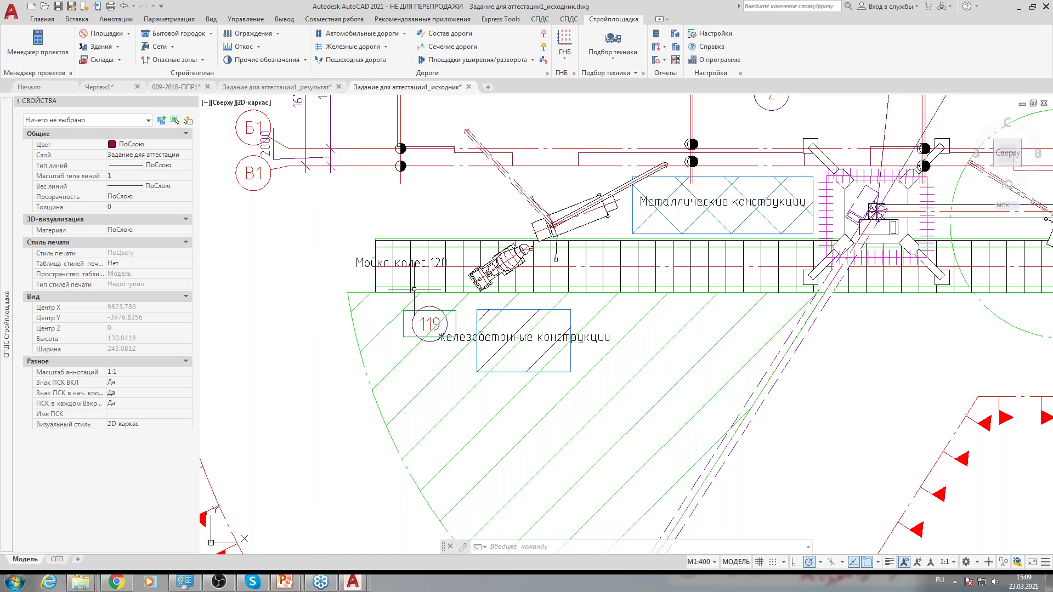
pyautogui.scroll(-4, 414, 289)
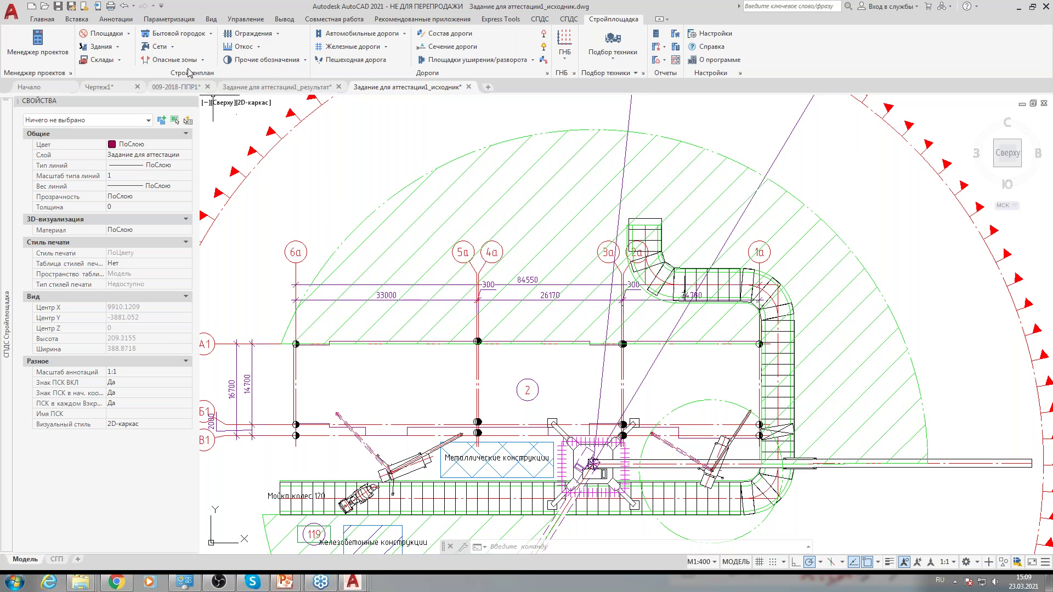
pyautogui.click(211, 34)
pyautogui.click(208, 51)
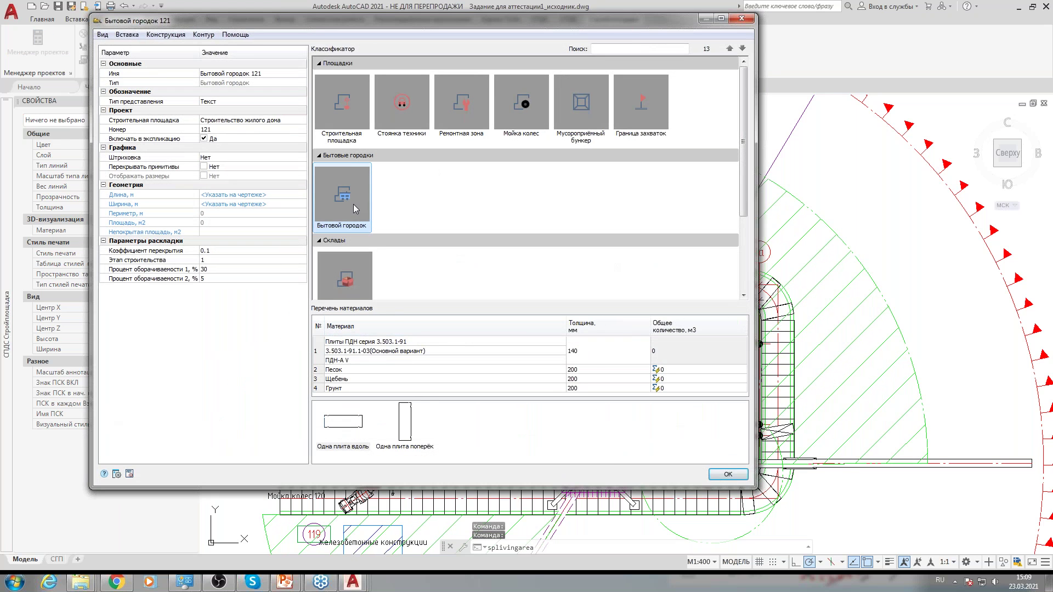
pyautogui.click(726, 477)
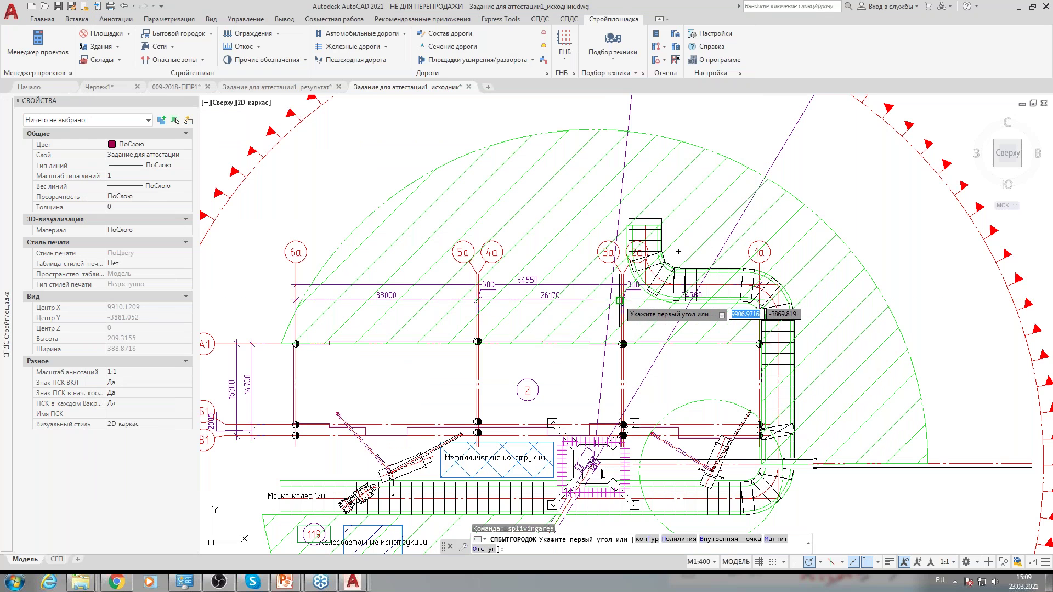
pyautogui.click(621, 300)
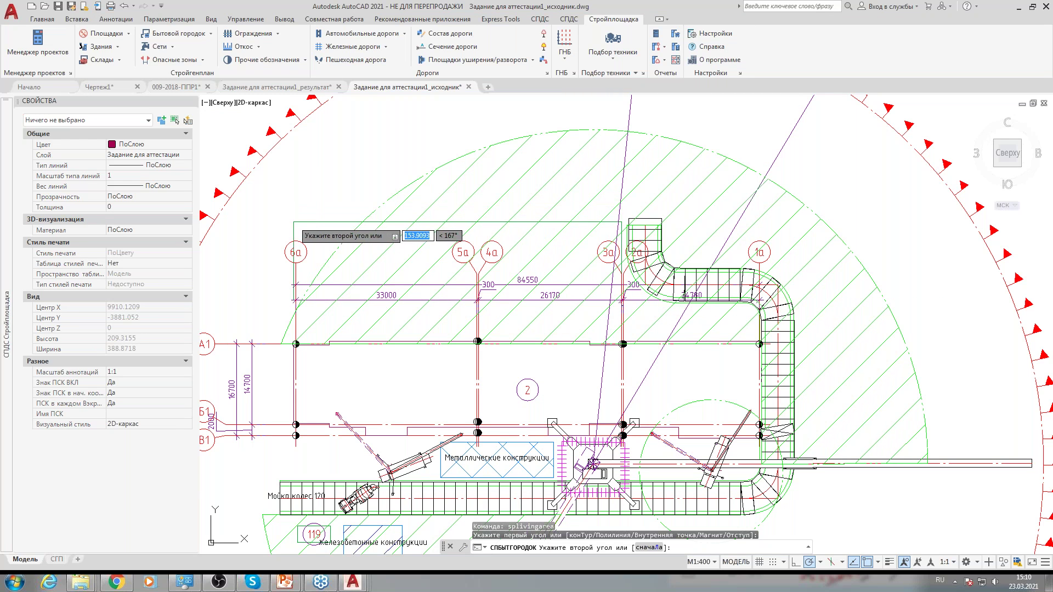
pyautogui.click(293, 222)
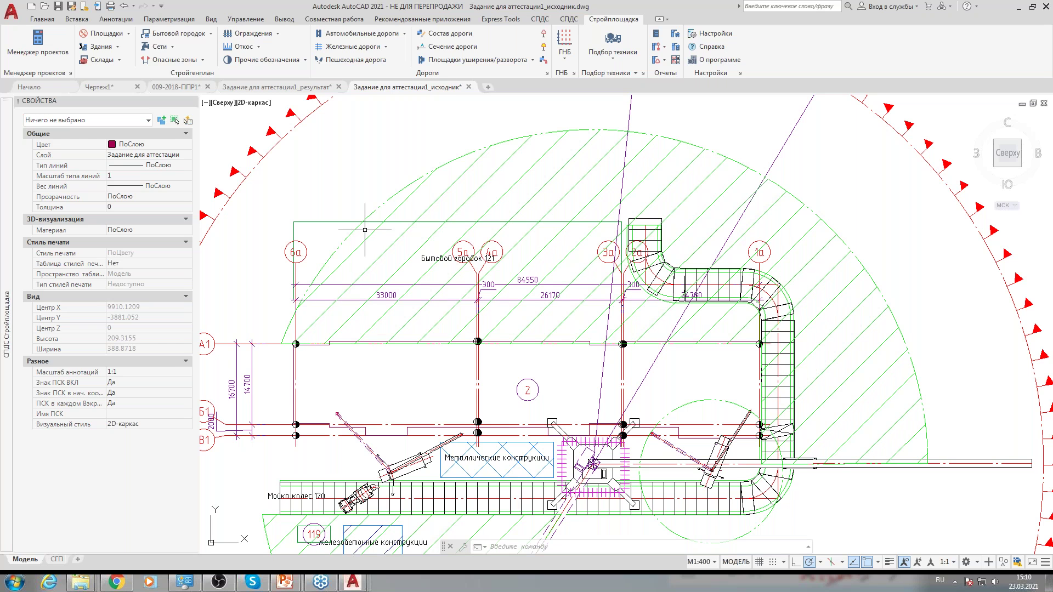
# Set the representation type of the Бытовой городок area to Без выноски.
pyautogui.moveTo(325, 231); pyautogui.dragTo(321, 209, button='middle')
pyautogui.doubleClick(321, 210)
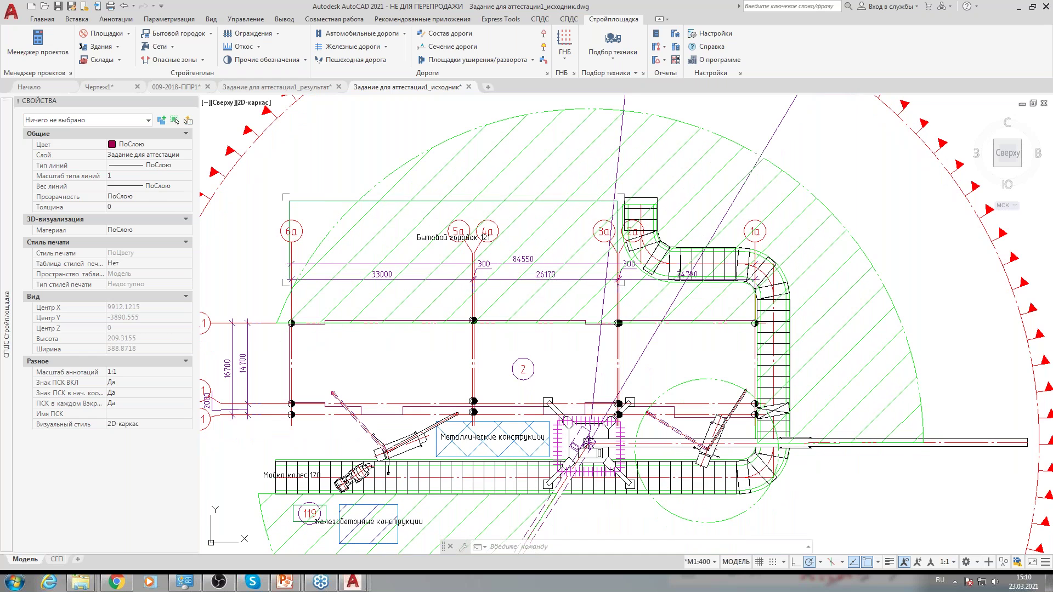
pyautogui.click(204, 138)
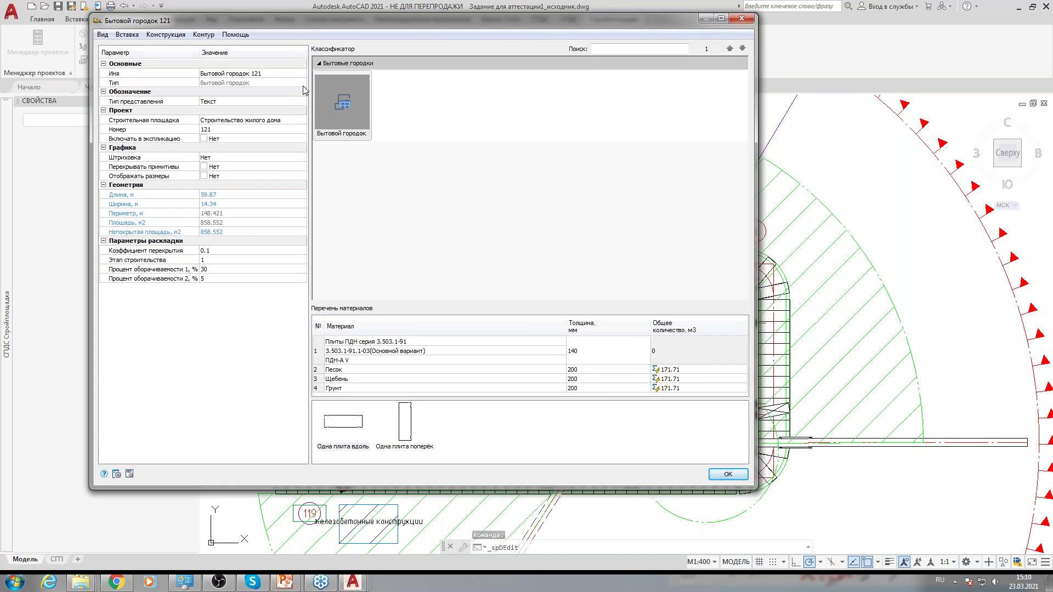
pyautogui.click(292, 103)
pyautogui.click(301, 102)
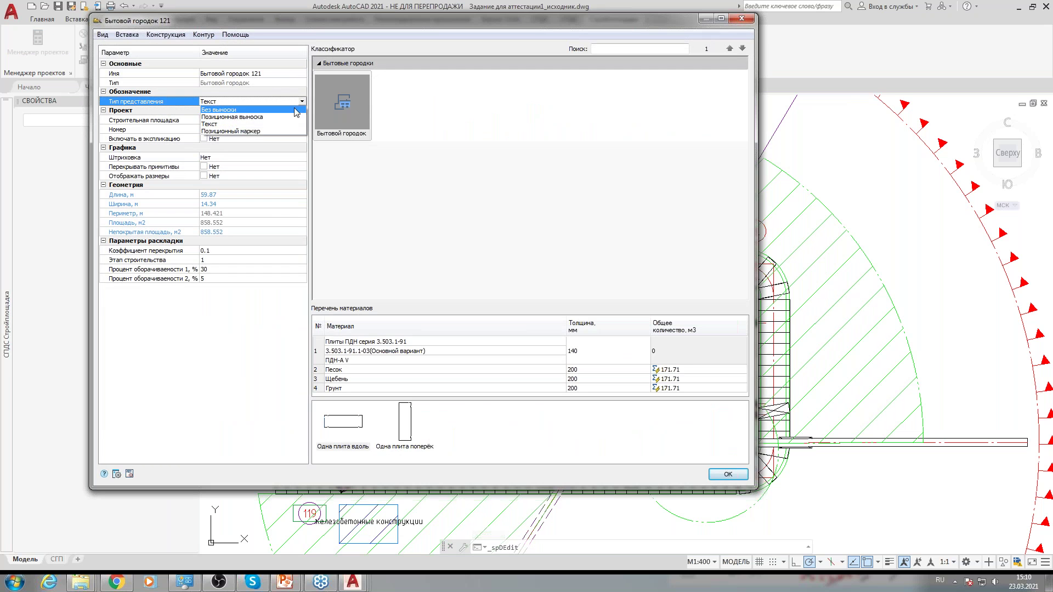
pyautogui.click(230, 110)
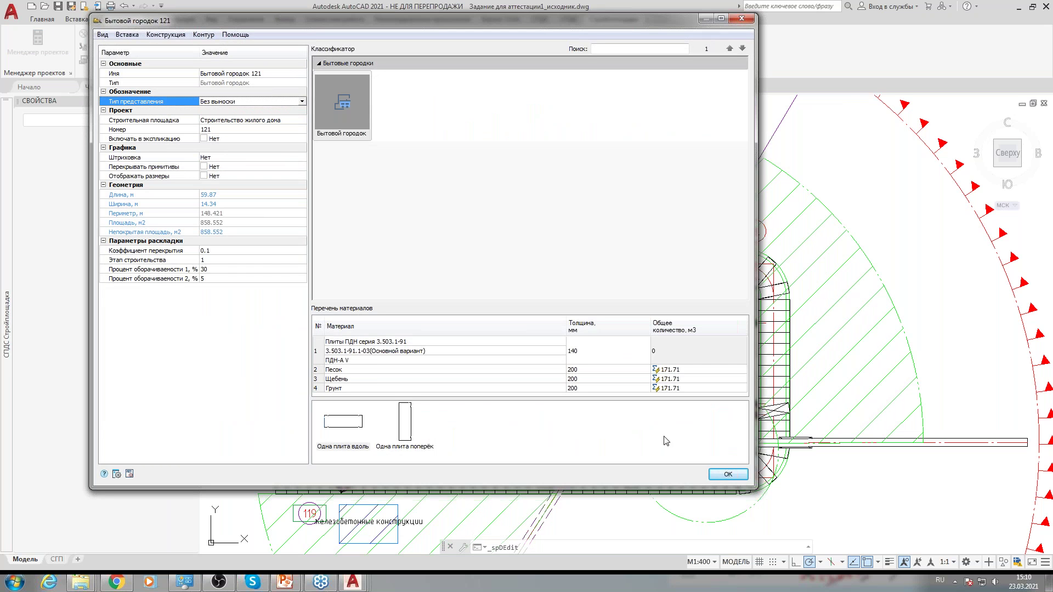
pyautogui.click(733, 480)
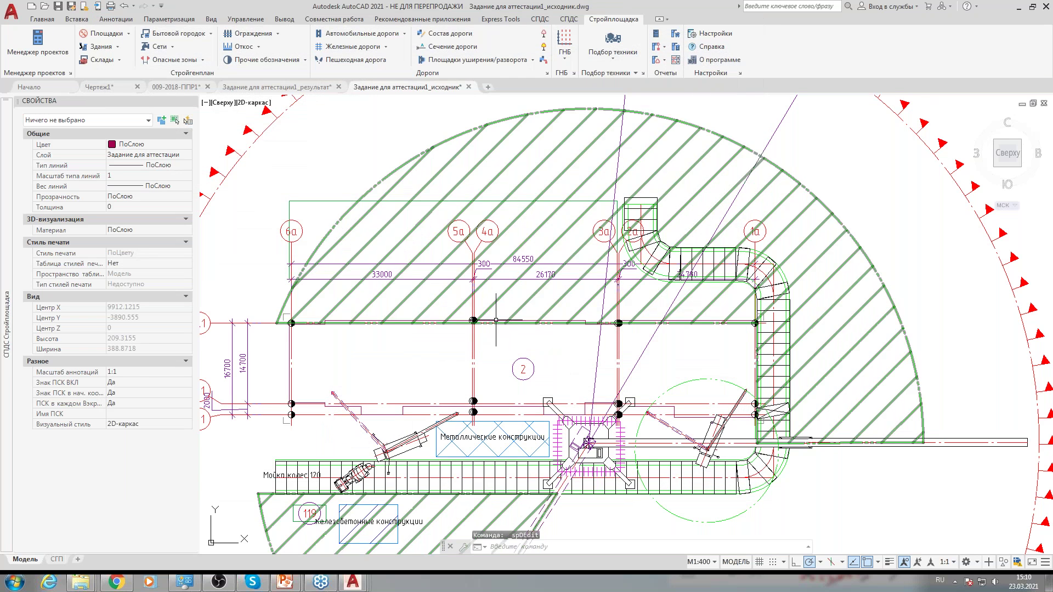
# Examine the calculations offered in the project manager, from construction staff and temporary buildings to storage areas, and close the manager.
pyautogui.moveTo(460, 357); pyautogui.dragTo(559, 342, button='middle')
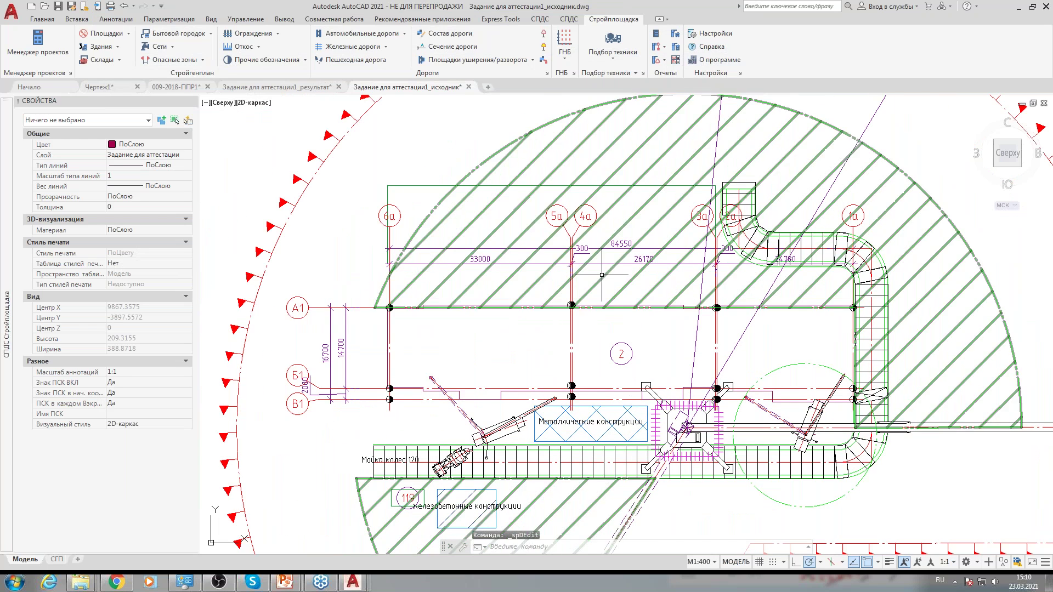
pyautogui.moveTo(590, 289); pyautogui.dragTo(464, 276, button='middle')
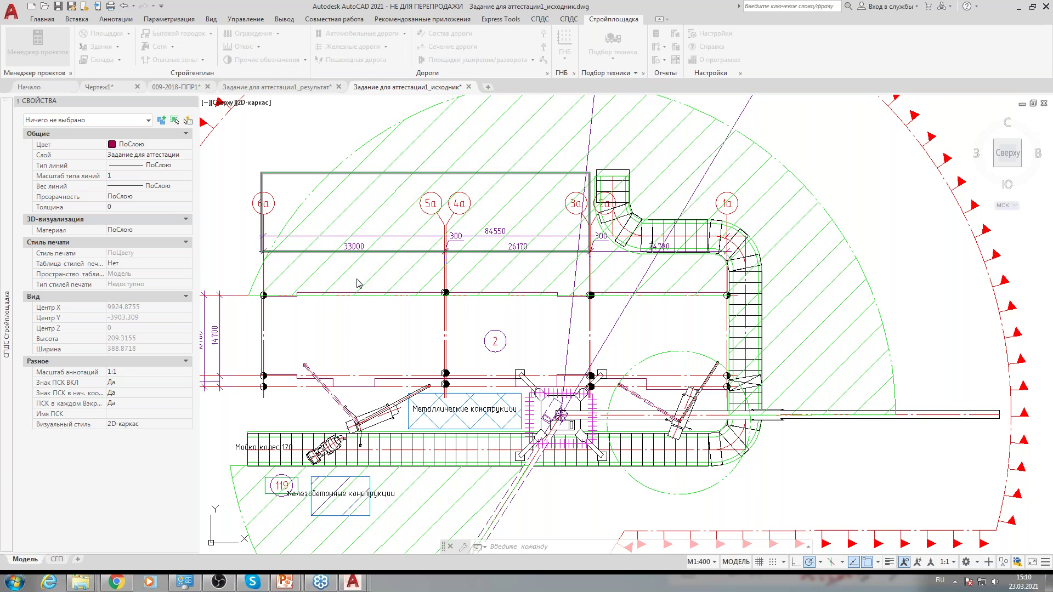
pyautogui.write('spppr')
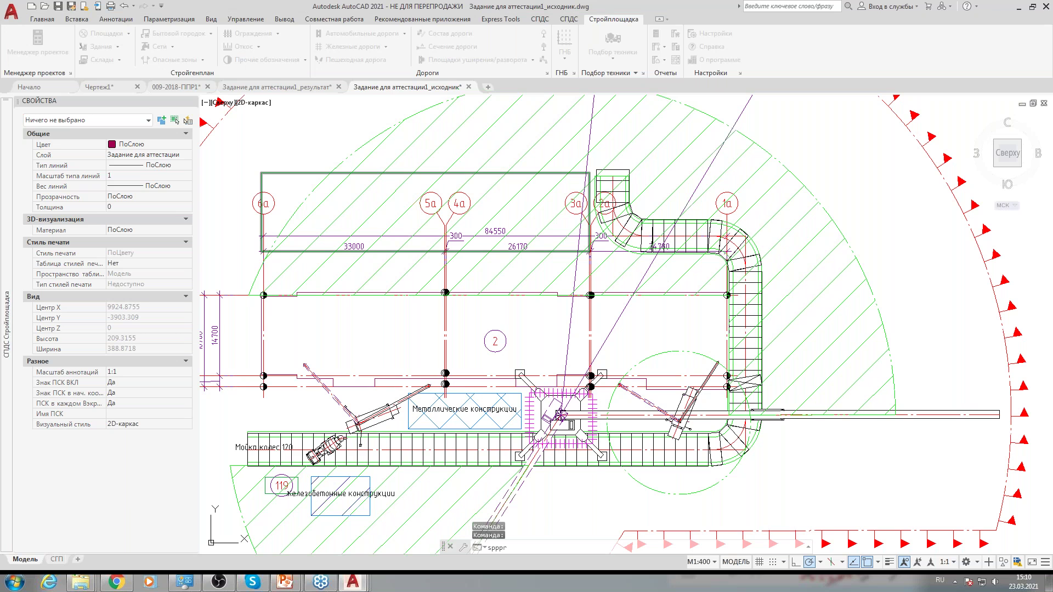
pyautogui.press('Return')
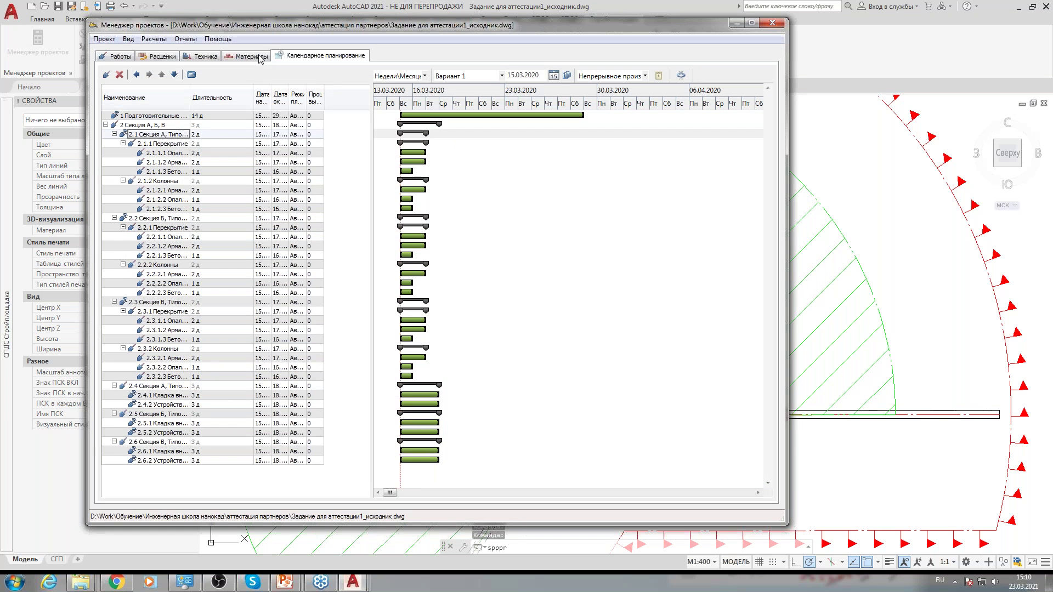
pyautogui.click(163, 42)
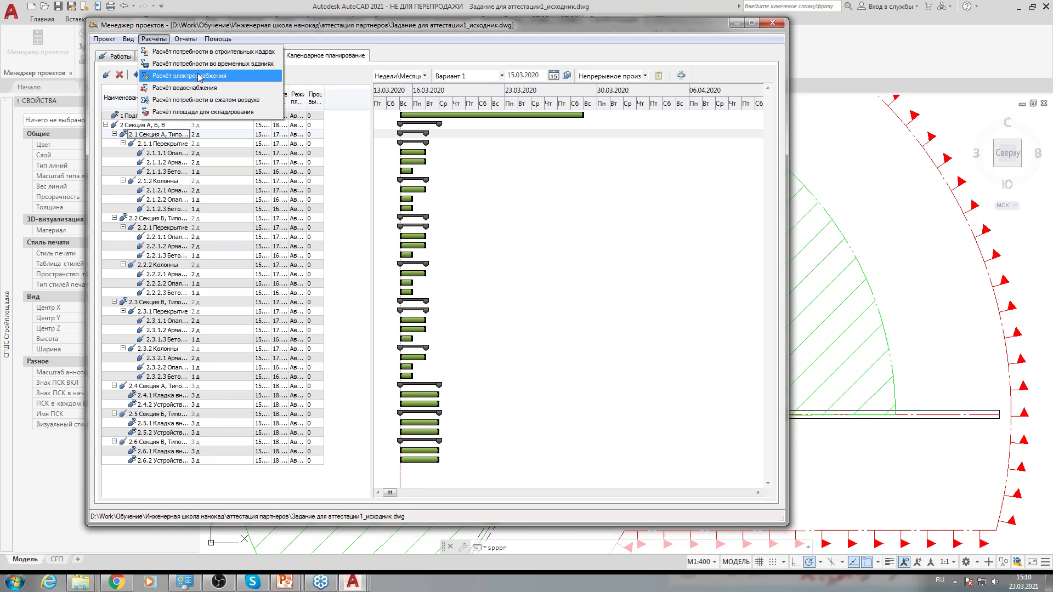
pyautogui.click(200, 77)
pyautogui.click(154, 38)
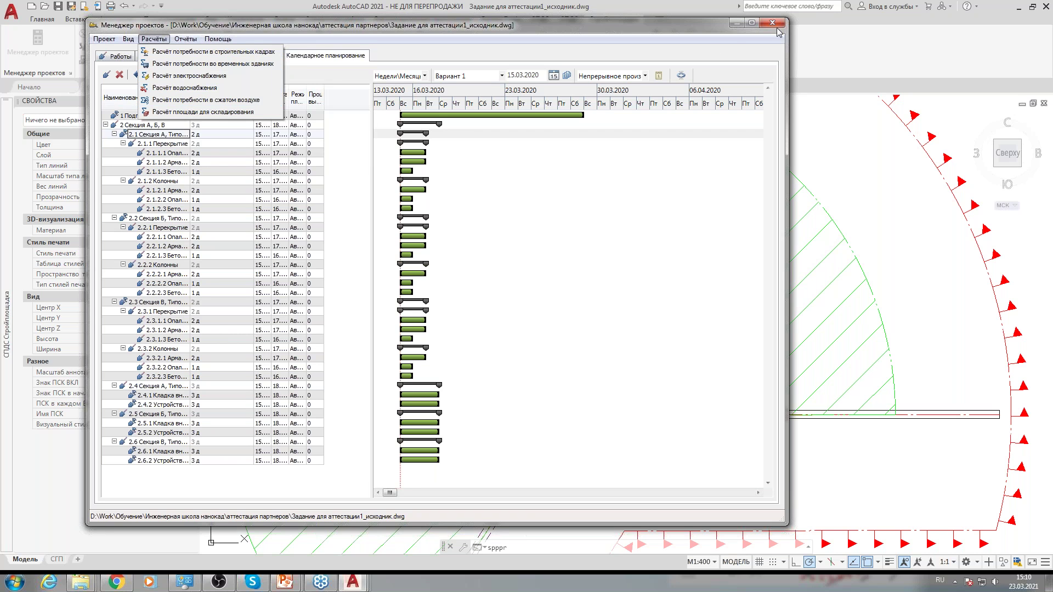
pyautogui.moveTo(163, 43)
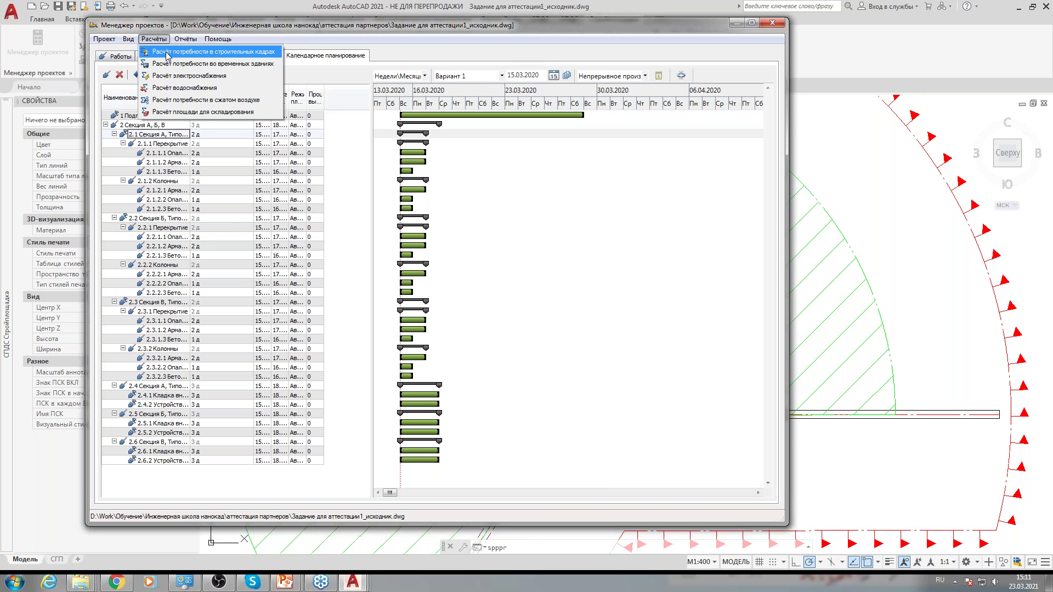
pyautogui.click(782, 25)
pyautogui.click(782, 26)
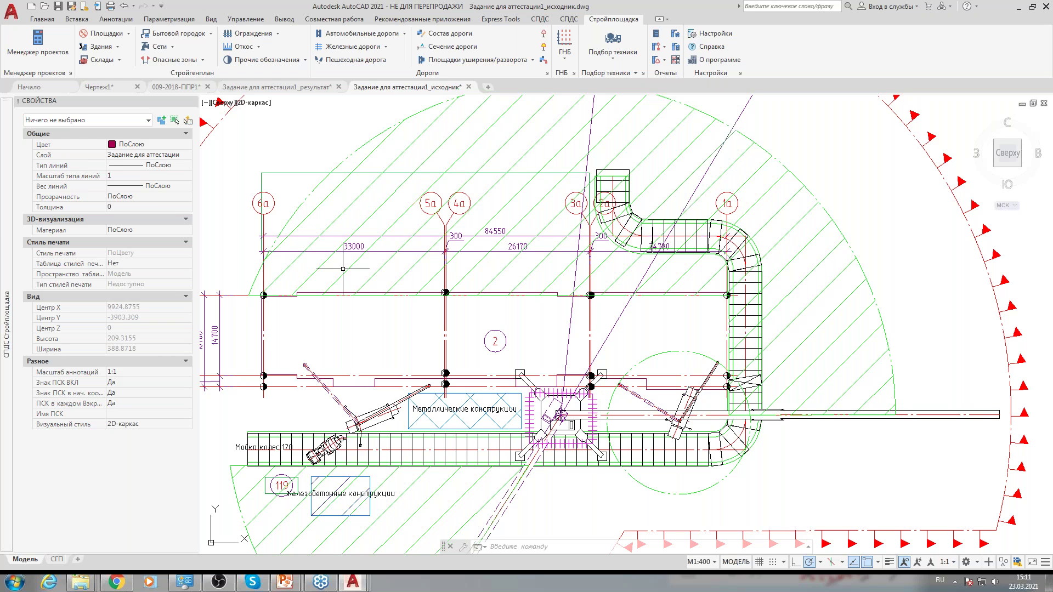
# Start a new temporary building and examine the catalogue data of Гардеробная на 6 человек and Душевая, including the catalogue sheet's compiler.
pyautogui.click(211, 33)
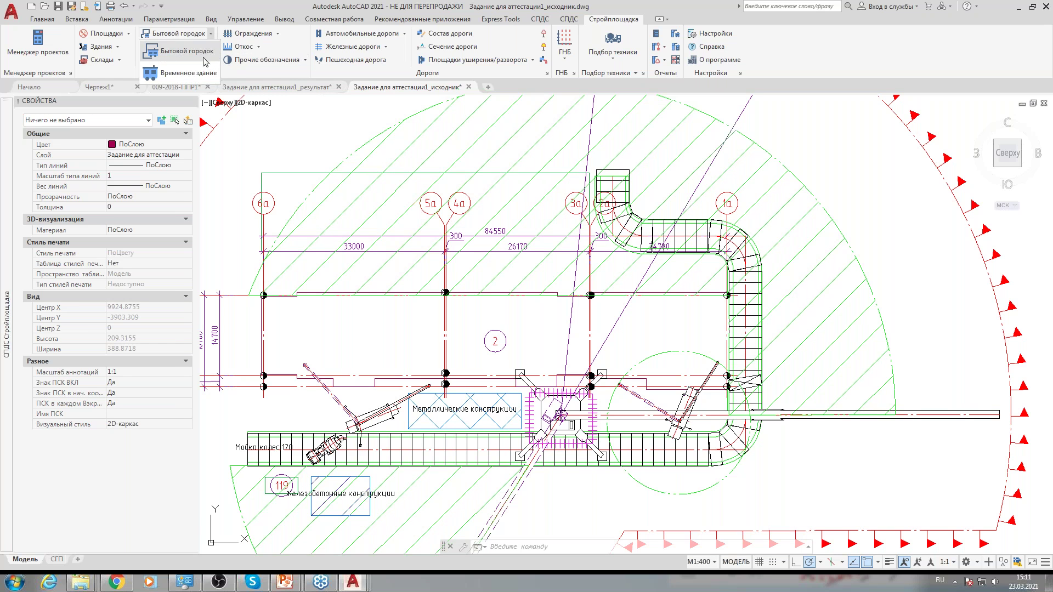
pyautogui.click(193, 80)
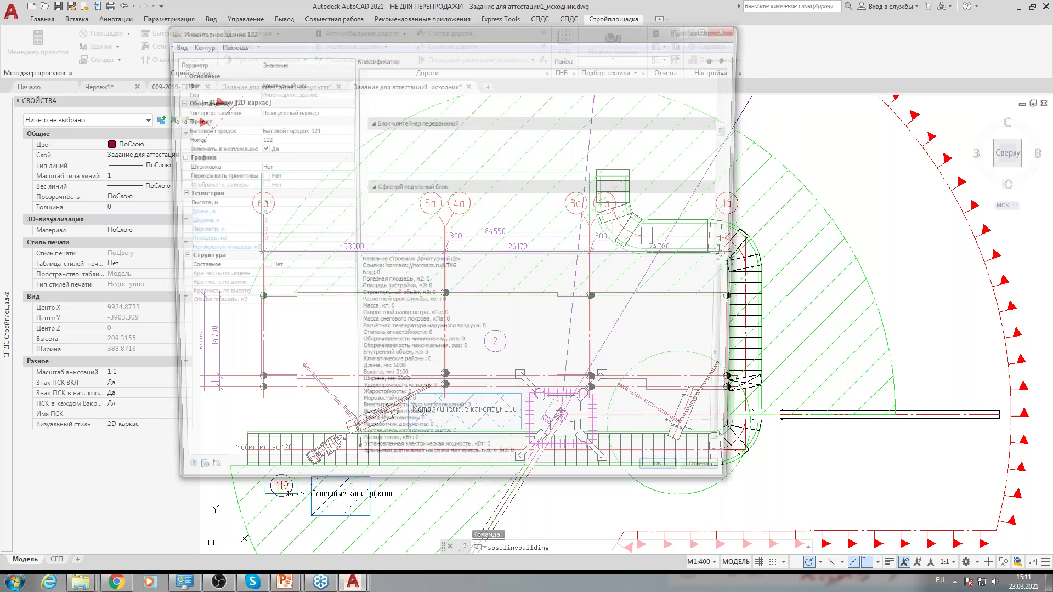
pyautogui.click(462, 194)
pyautogui.scroll(6, 428, 200)
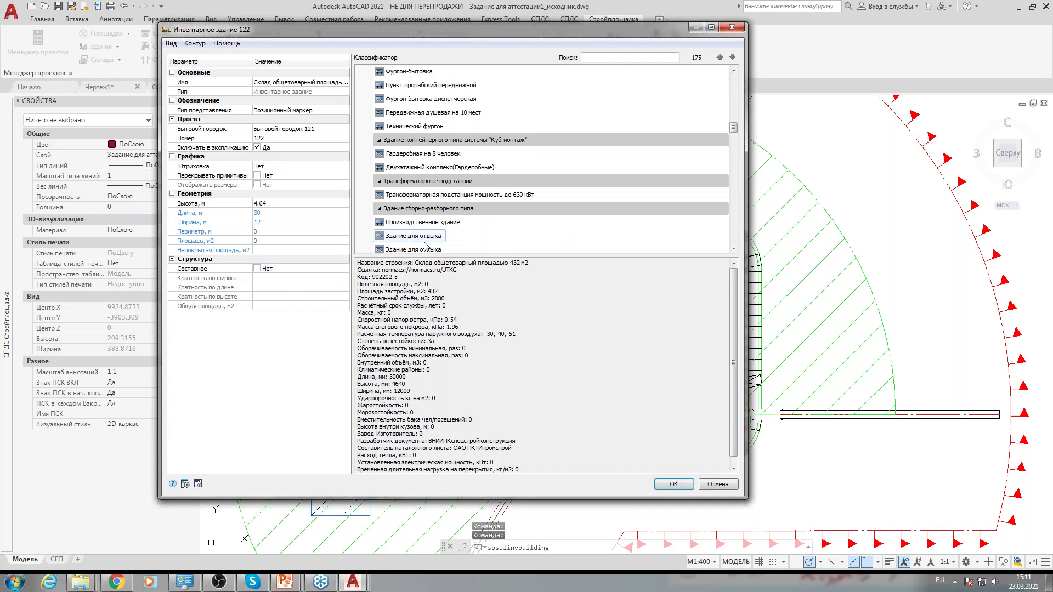
pyautogui.scroll(10, 423, 202)
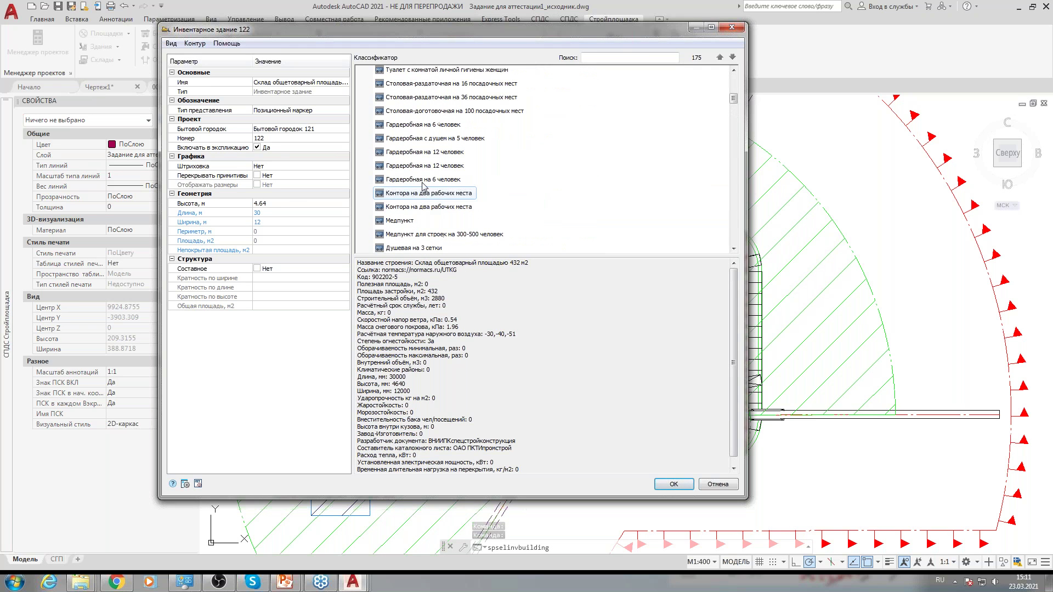
pyautogui.click(422, 179)
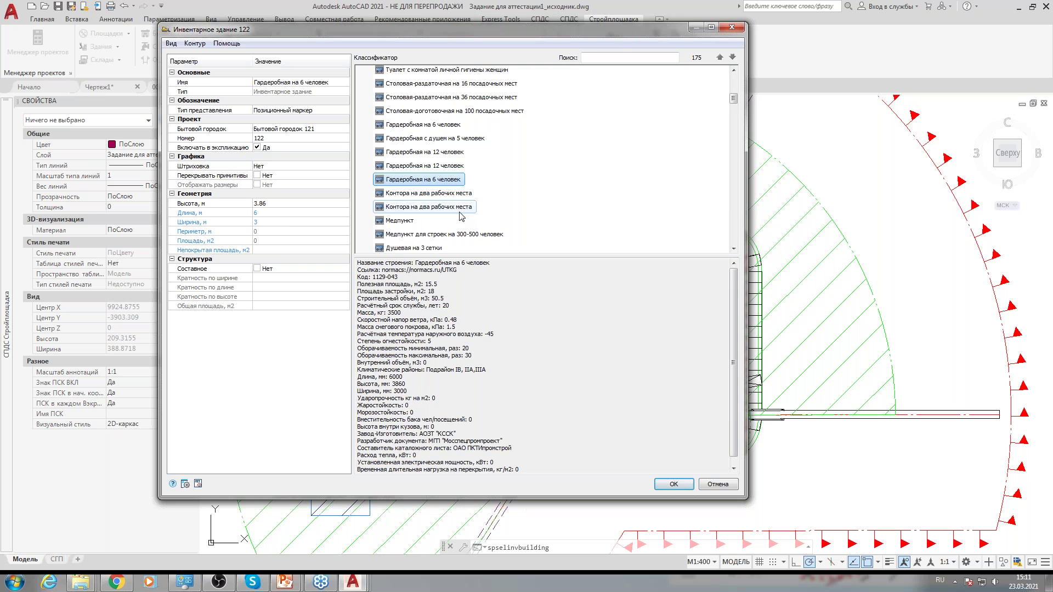
pyautogui.scroll(-5, 457, 216)
pyautogui.scroll(-6, 454, 218)
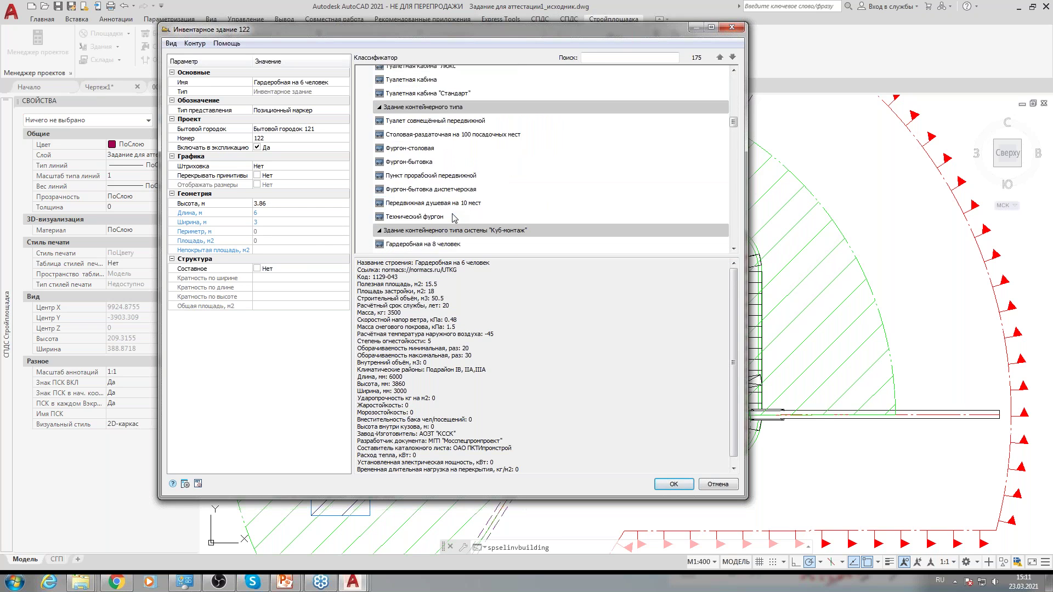
pyautogui.click(403, 218)
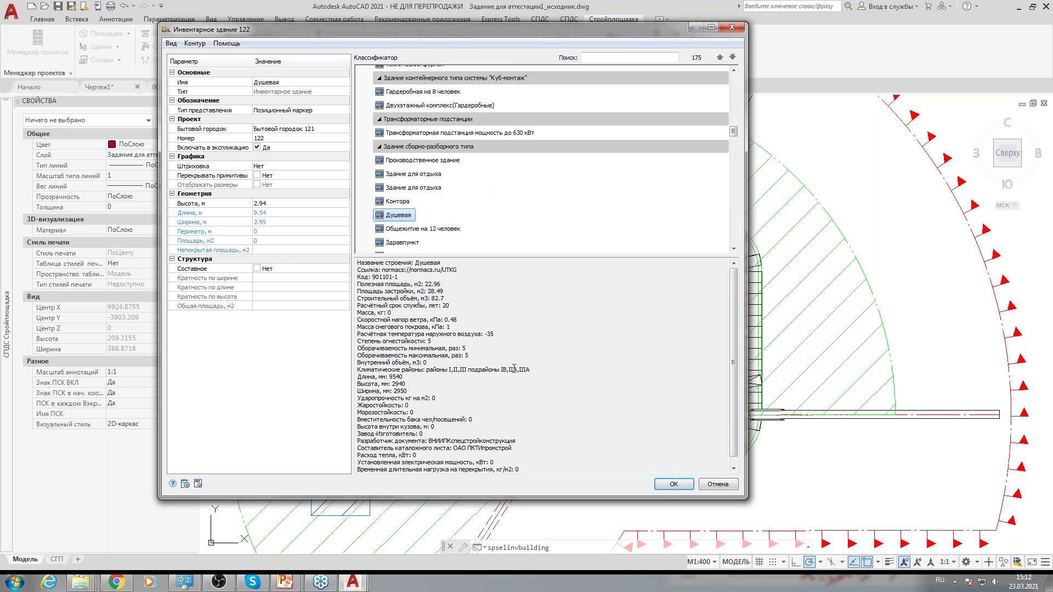
pyautogui.moveTo(512, 448); pyautogui.dragTo(453, 451)
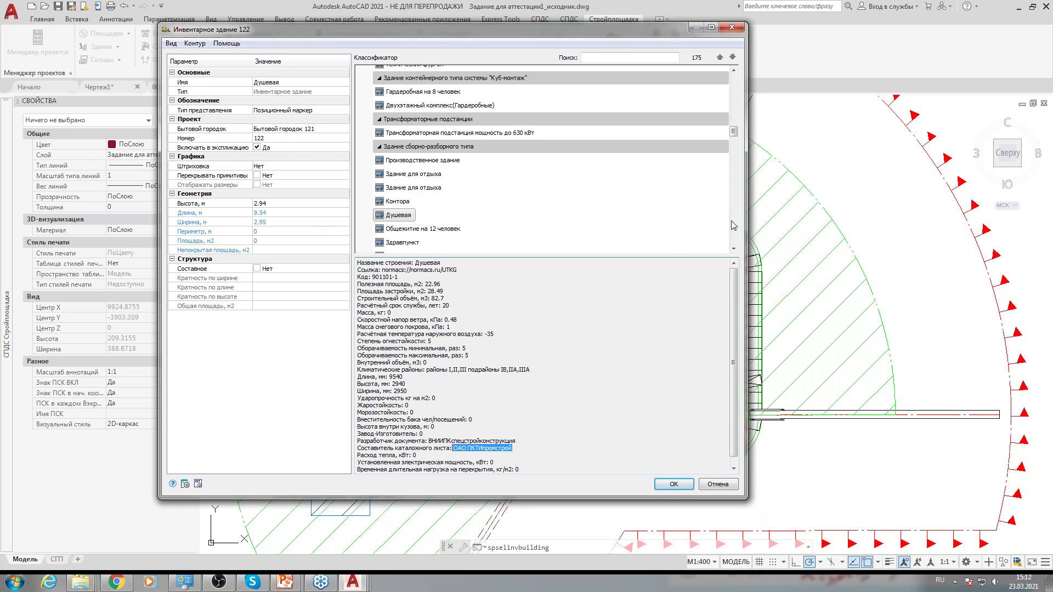
# Review the new building's name and its link to the workers' camp, and set its number to 3.
pyautogui.click(290, 83)
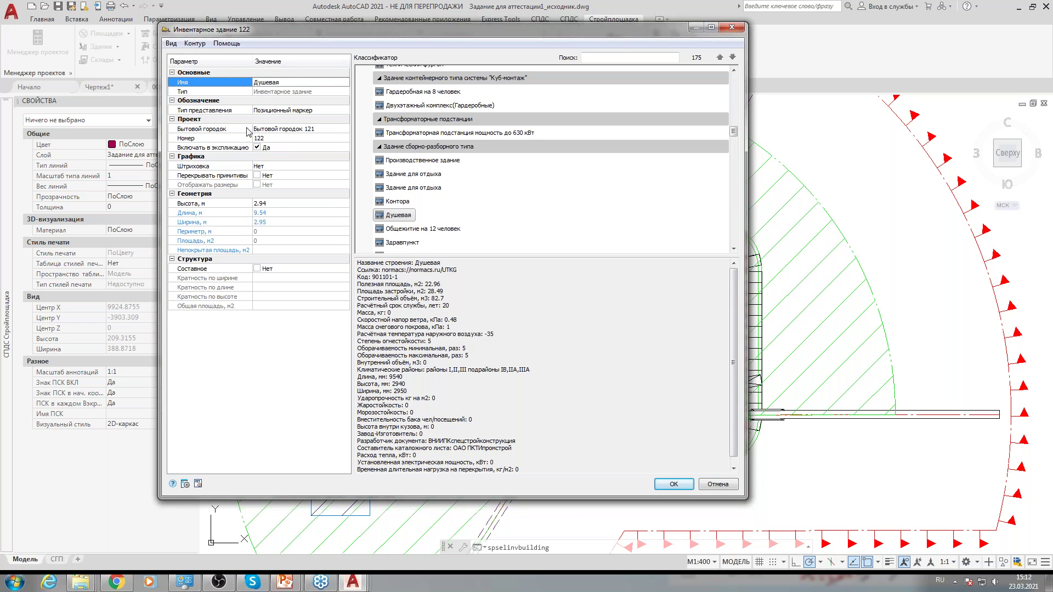
pyautogui.click(336, 130)
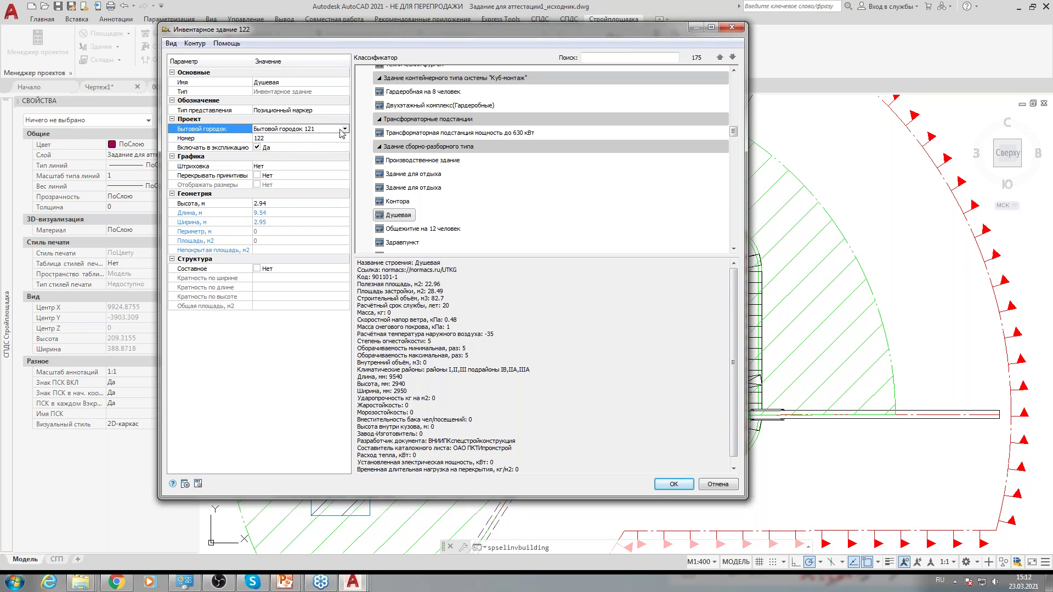
pyautogui.click(311, 138)
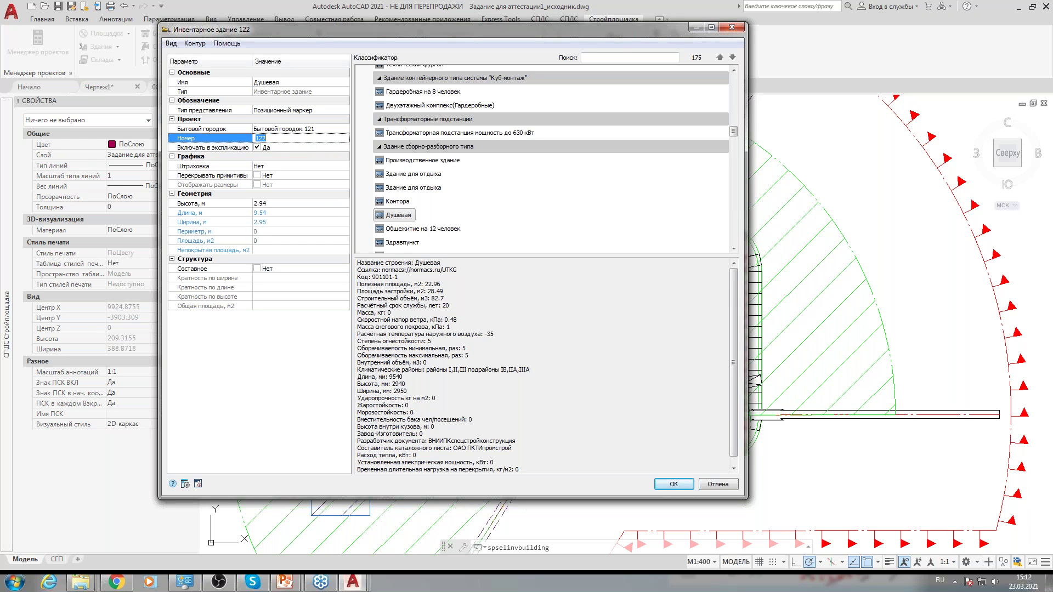
pyautogui.write('3')
pyautogui.click(341, 120)
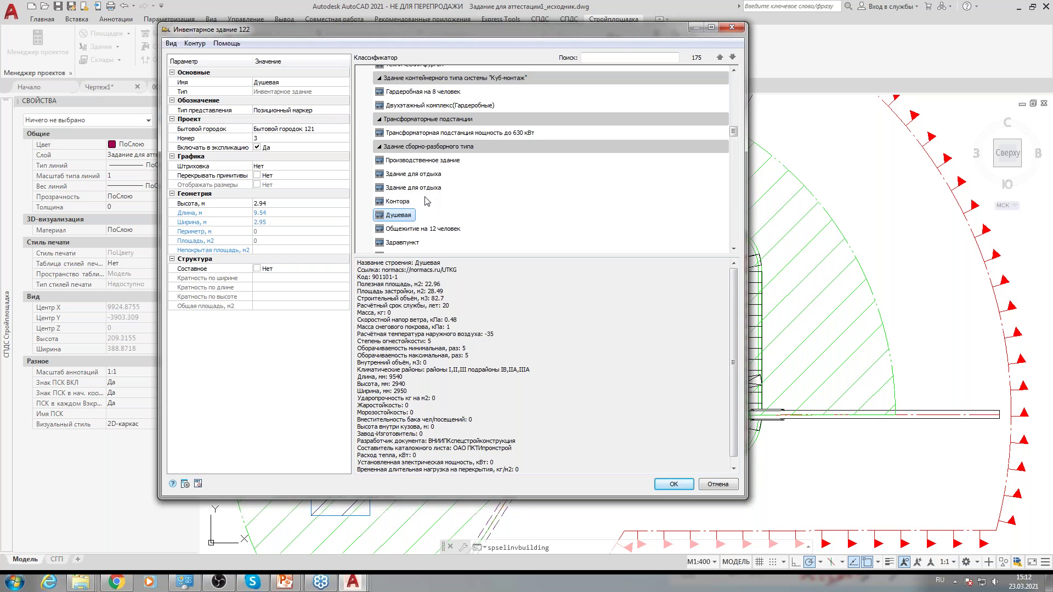
# Insert Гардеробная на 12 человек as a composite building with a width multiplicity of 7 at the camp area's upper-left corner.
pyautogui.scroll(3, 426, 200)
pyautogui.scroll(10, 427, 200)
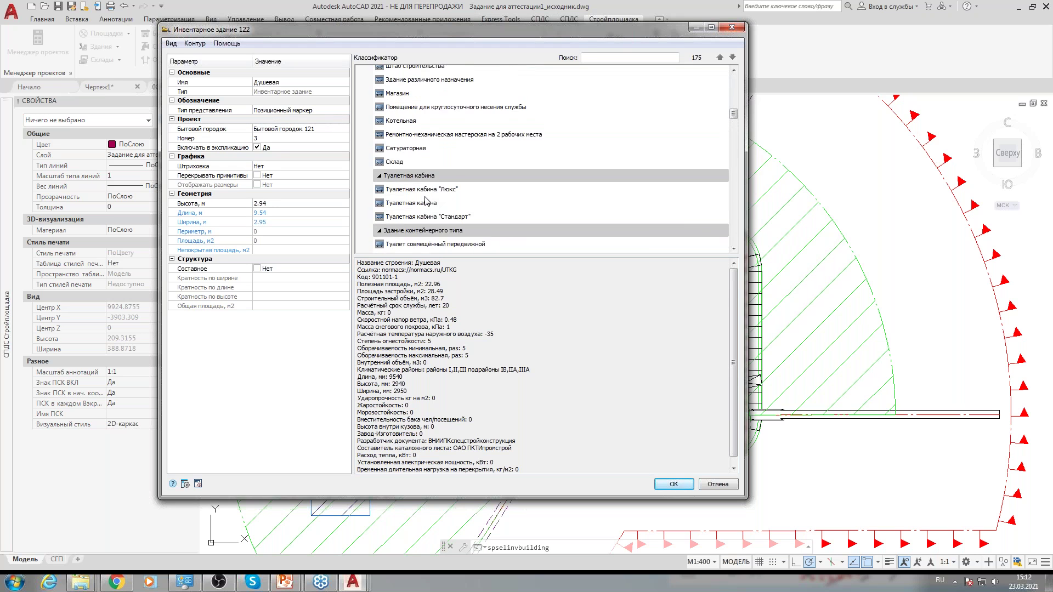
pyautogui.scroll(2, 426, 201)
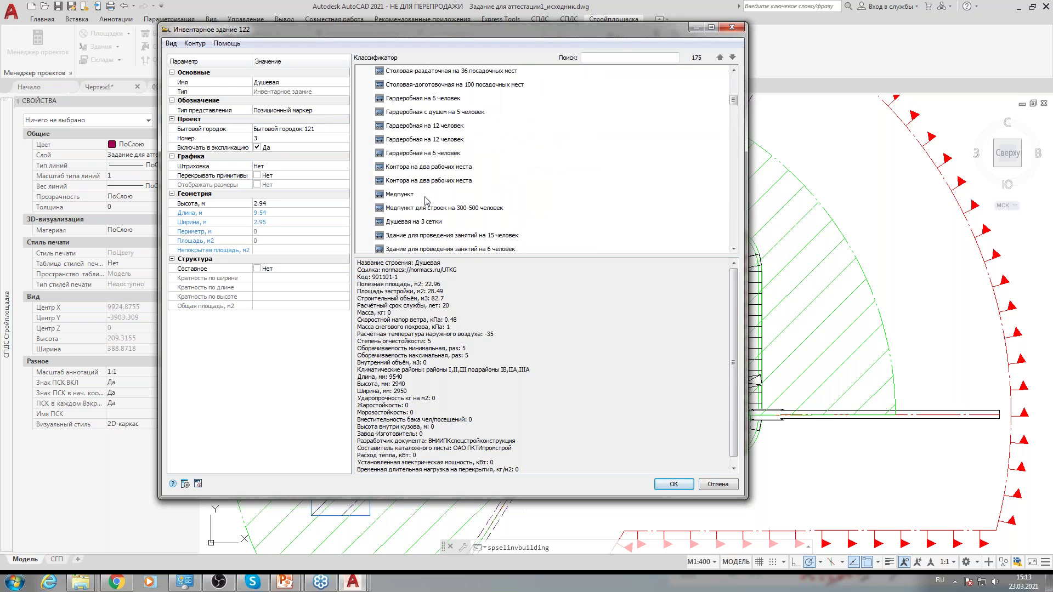
pyautogui.click(436, 140)
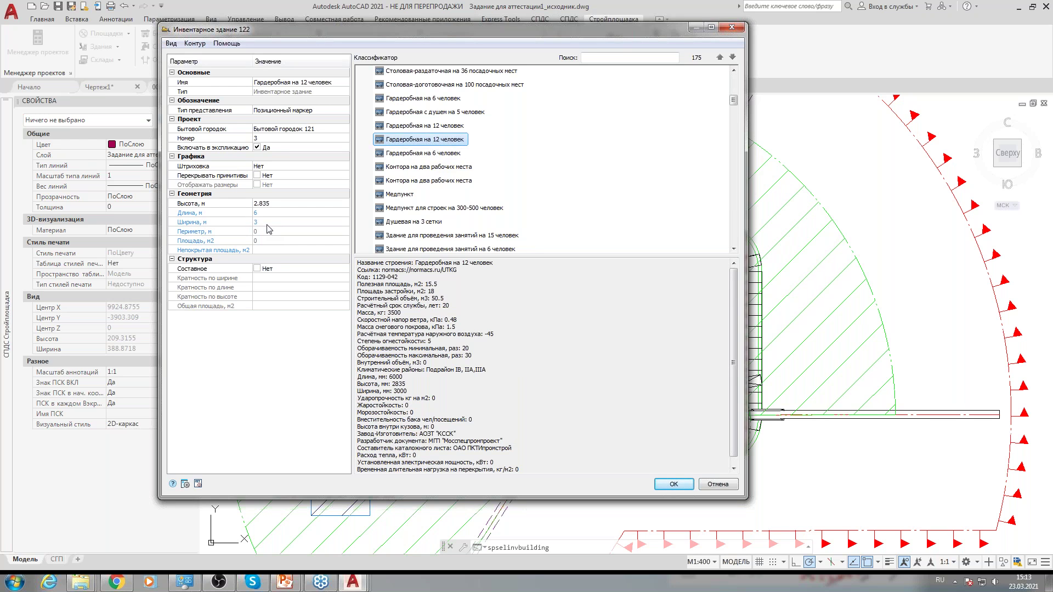
pyautogui.click(257, 269)
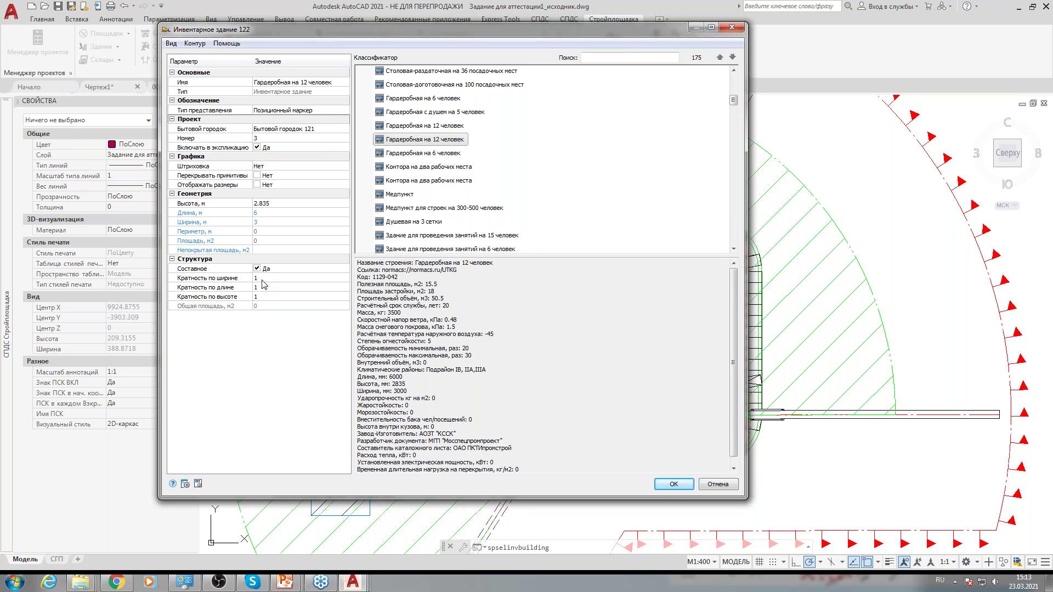
pyautogui.click(270, 279)
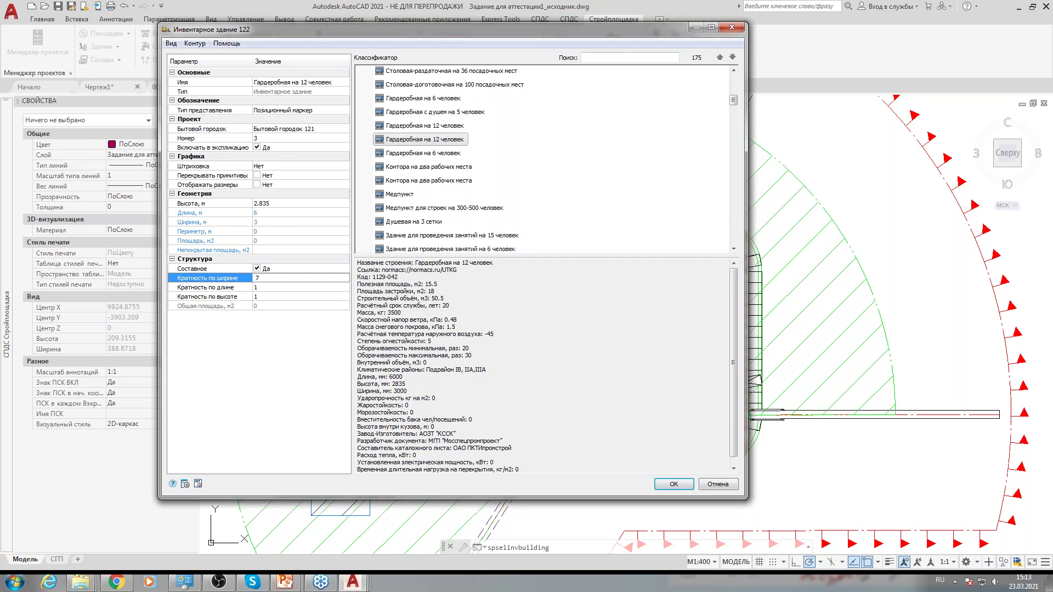
pyautogui.click(682, 487)
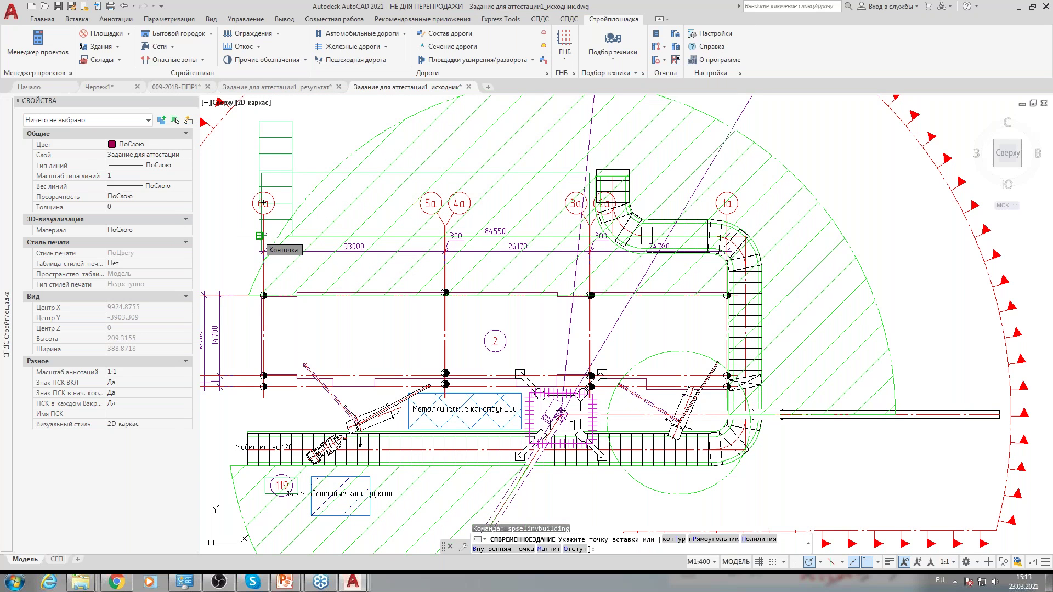
pyautogui.click(262, 178)
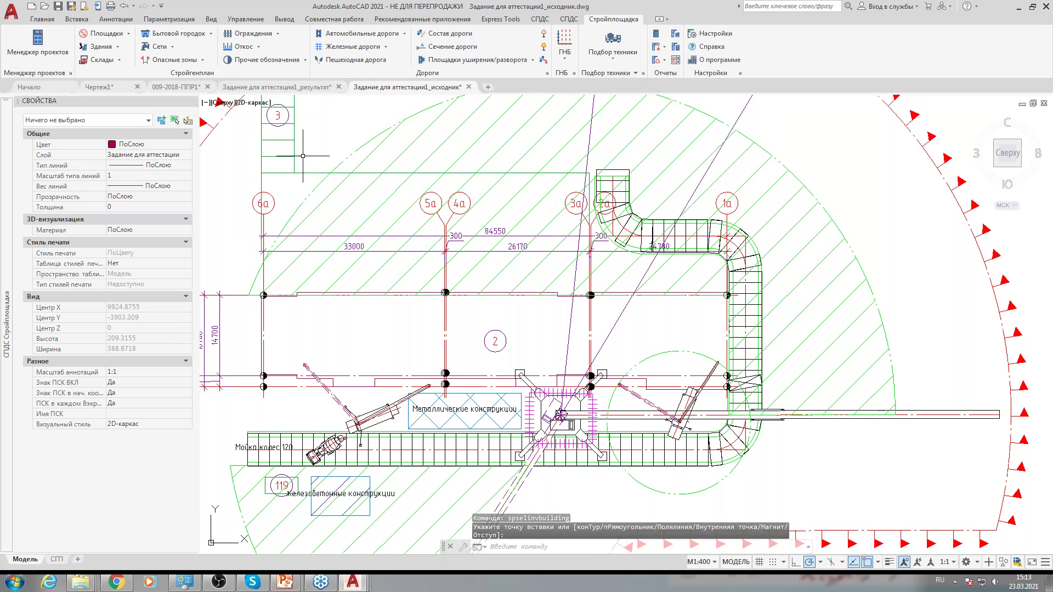
# Set the composite changing-room building's length multiplicity to 7 and its width multiplicity to 1.
pyautogui.doubleClick(285, 153)
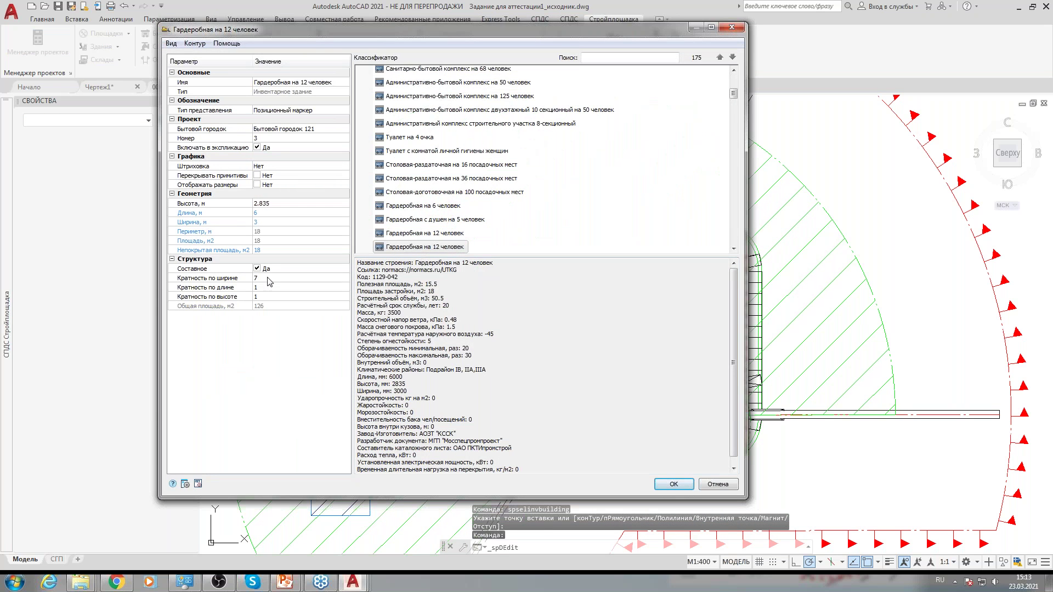
pyautogui.click(269, 287)
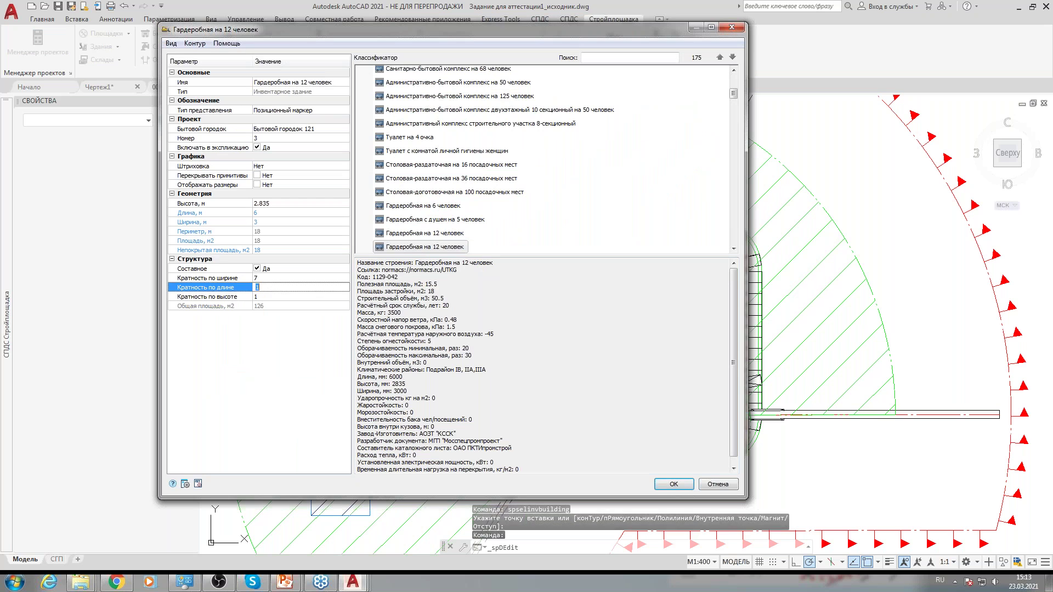
pyautogui.write('7')
pyautogui.click(207, 278)
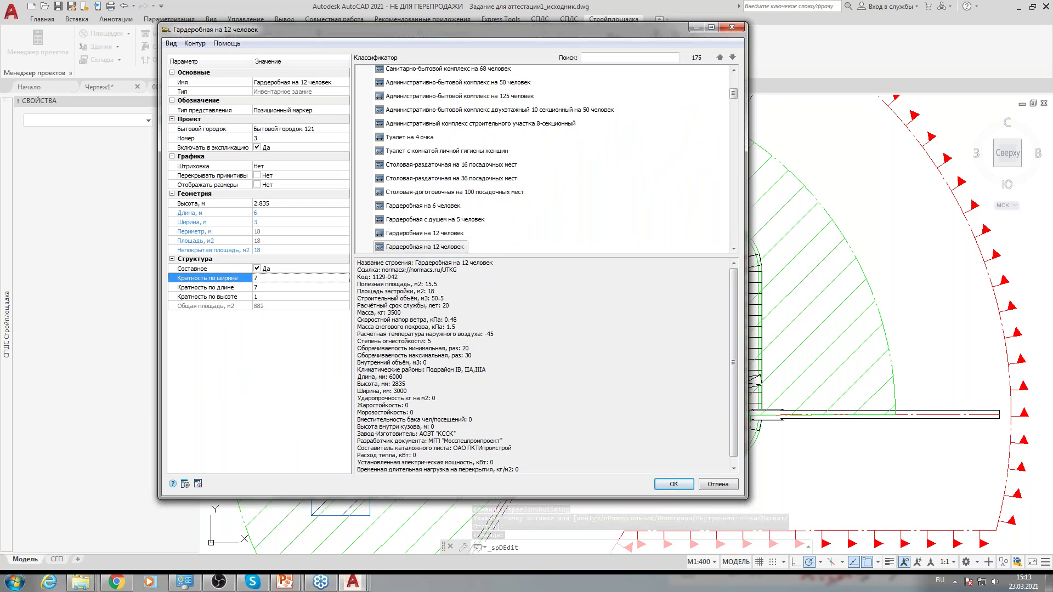
pyautogui.write('1')
pyautogui.click(673, 483)
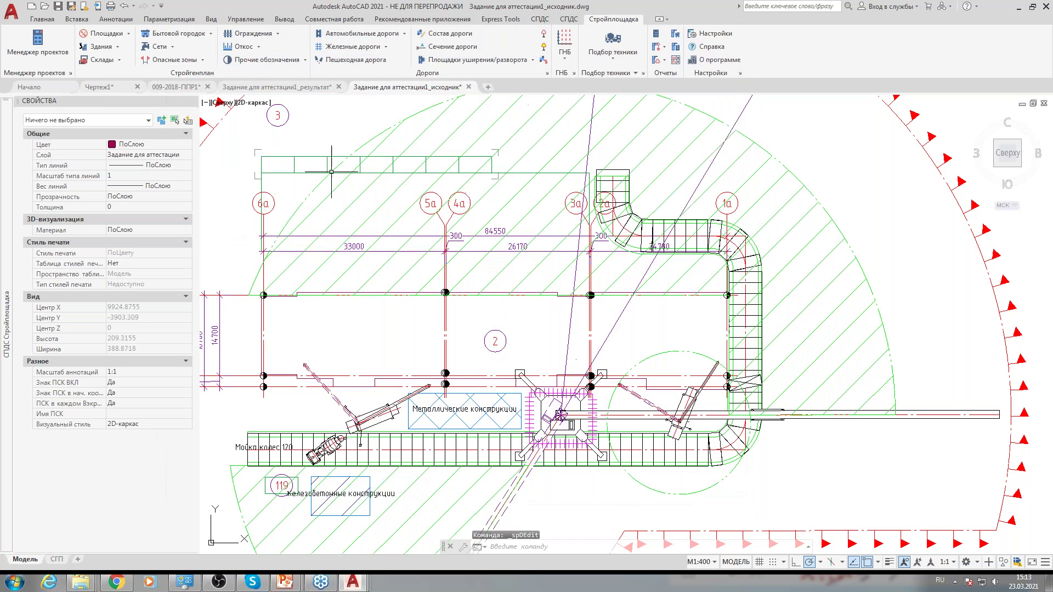
# Move the row of changing-room blocks down inside the camp area, starting near axis 6а.
pyautogui.click(247, 151)
pyautogui.click(512, 183)
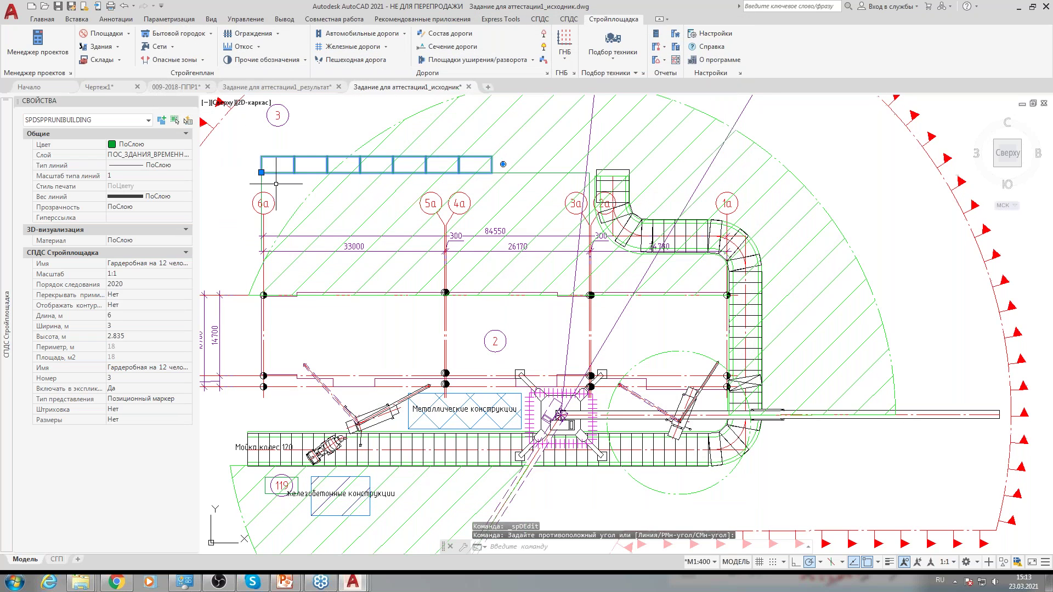
pyautogui.click(261, 172)
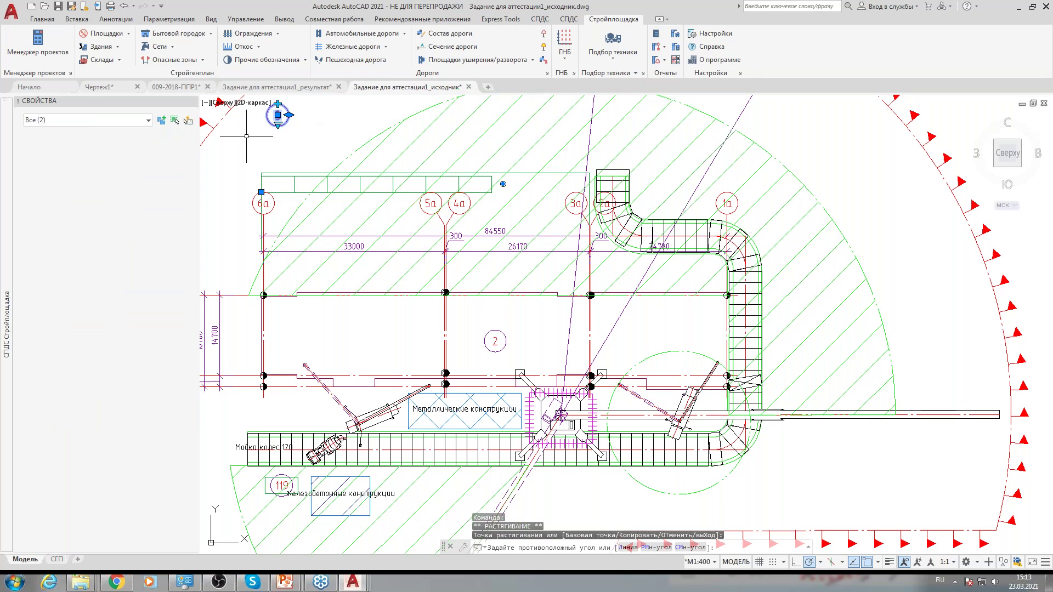
# Move the position marker 3 down onto the row of changing-room blocks.
pyautogui.click(278, 115)
pyautogui.click(276, 115)
pyautogui.click(278, 115)
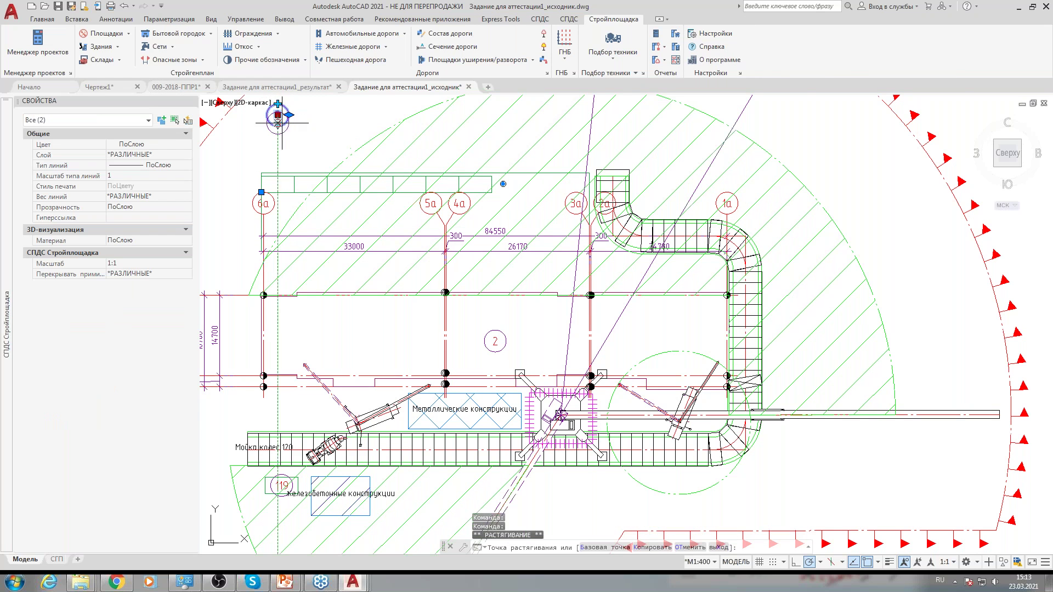
pyautogui.scroll(4, 292, 186)
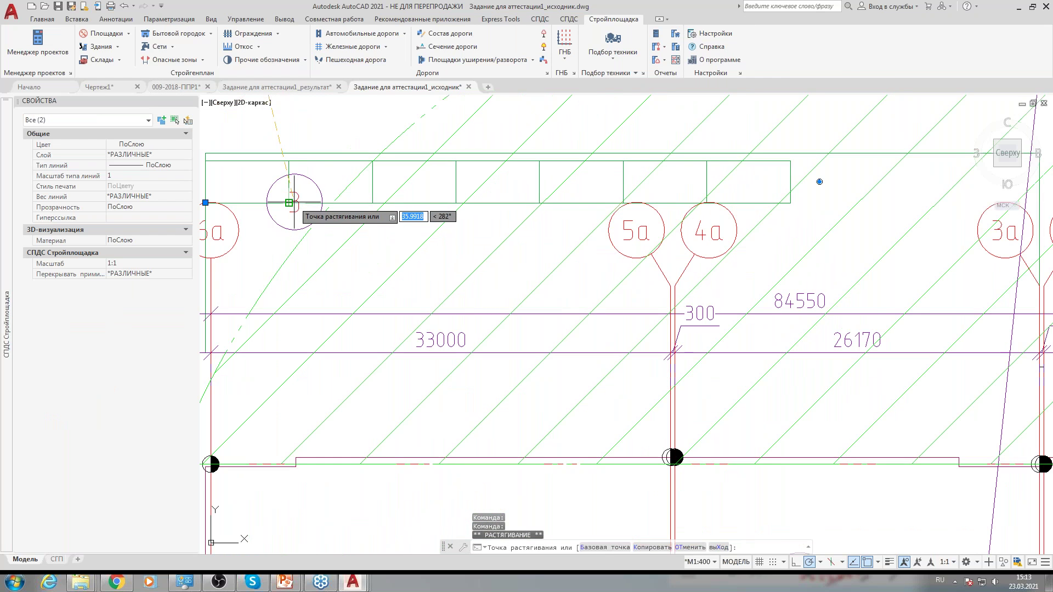
pyautogui.press('Escape')
pyautogui.press('Escape')
pyautogui.scroll(-2, 420, 173)
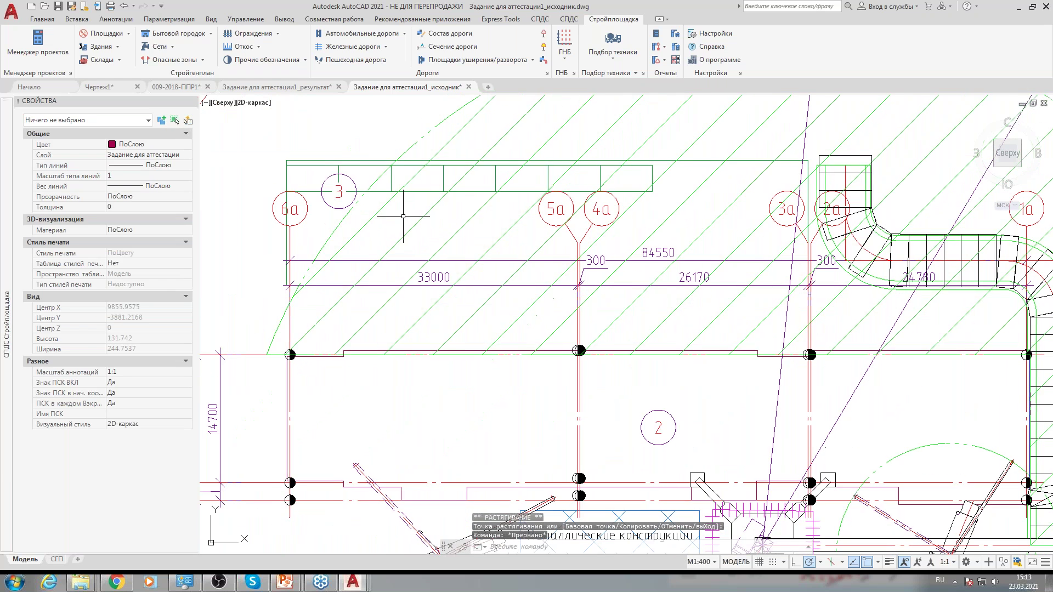
# Delete the row of changing-room blocks together with its position marker 3.
pyautogui.click(340, 167)
pyautogui.click(338, 209)
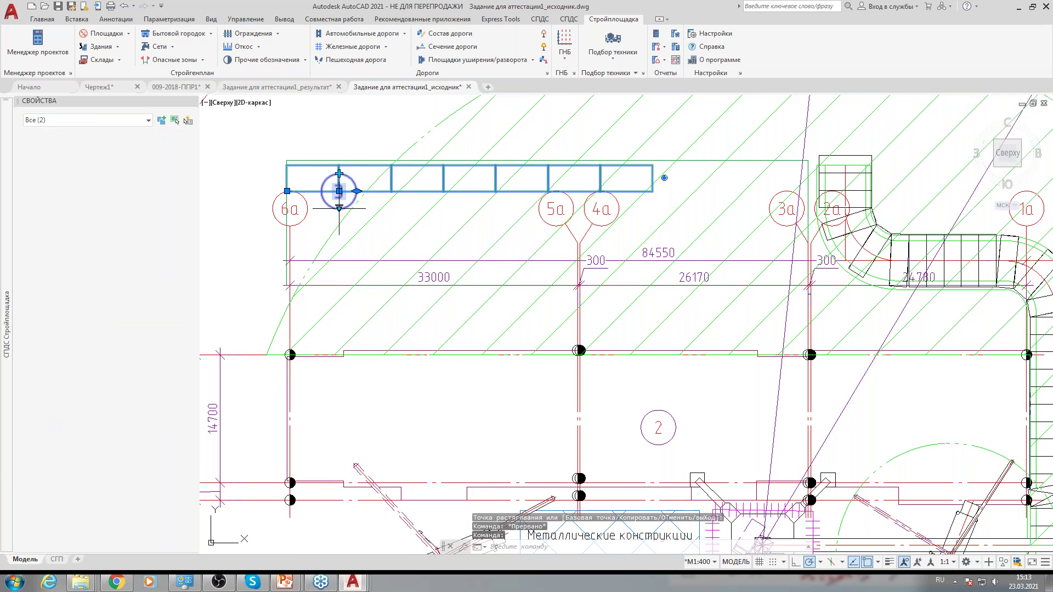
pyautogui.press('Delete')
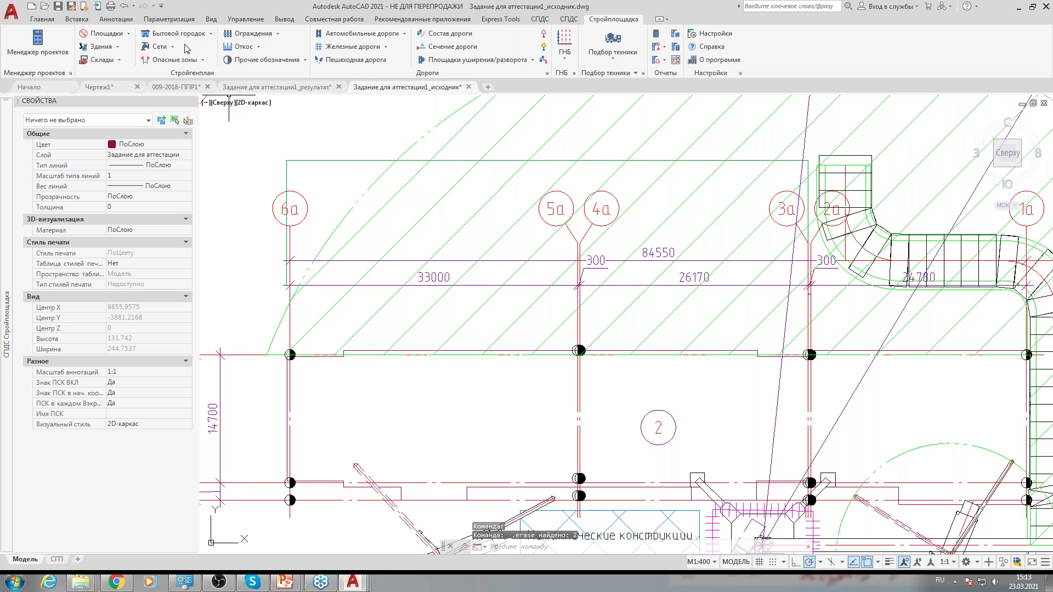
# Insert a single, non-composite Гардеробная на 12 человек at the camp area's upper-left corner.
pyautogui.click(211, 34)
pyautogui.click(190, 73)
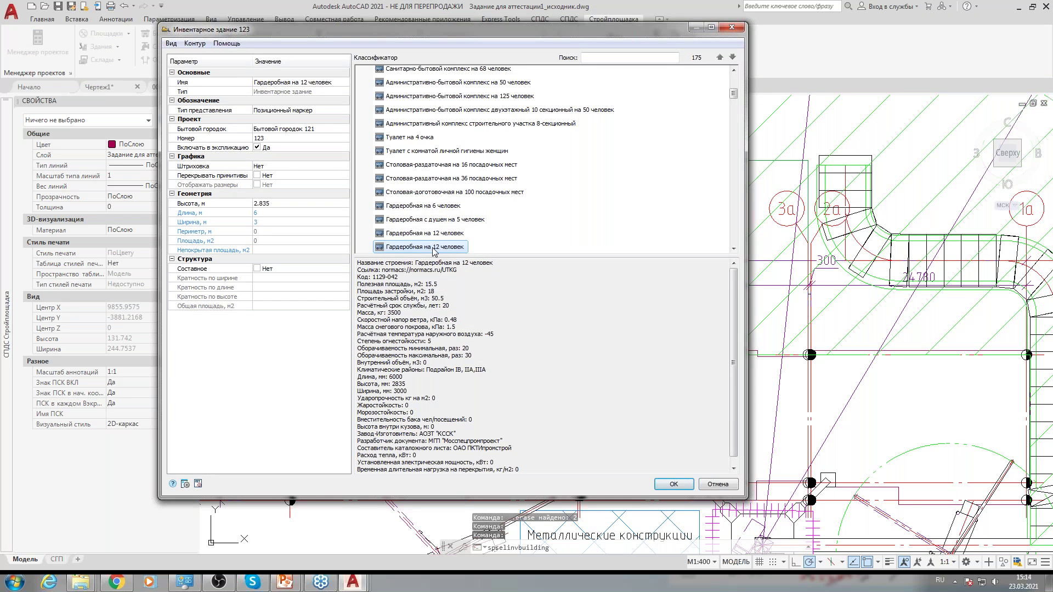
pyautogui.click(674, 485)
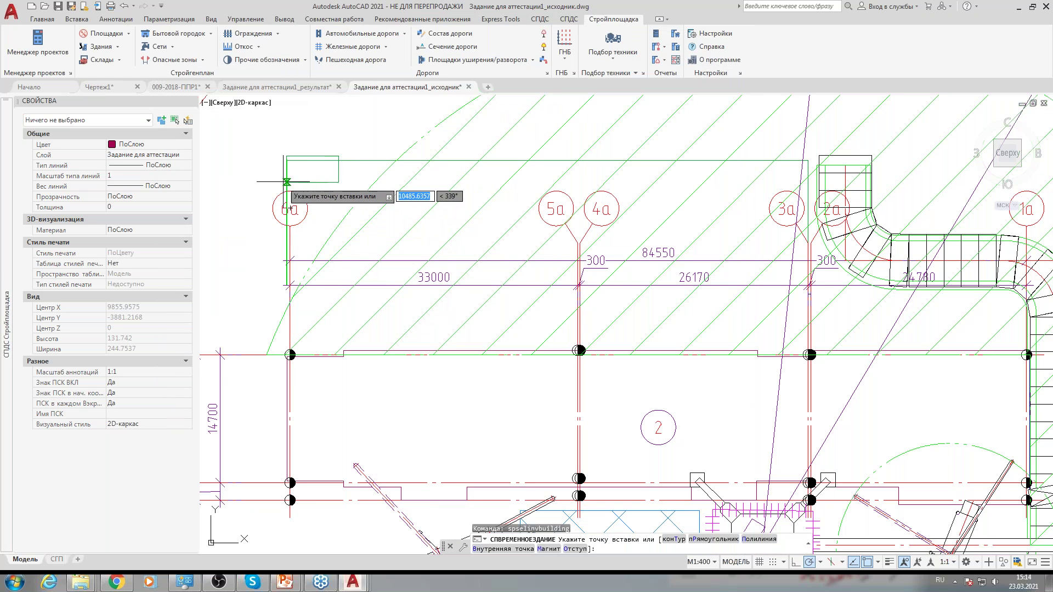
pyautogui.click(286, 160)
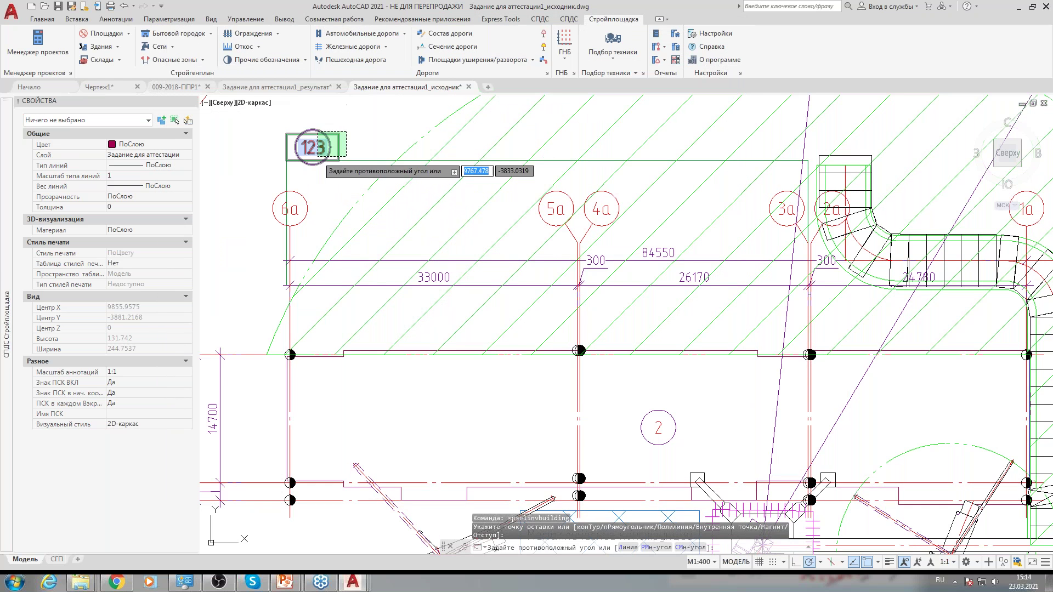
# Rotate the inserted changing-room building a quarter turn so that its long side runs vertically.
pyautogui.click(339, 135)
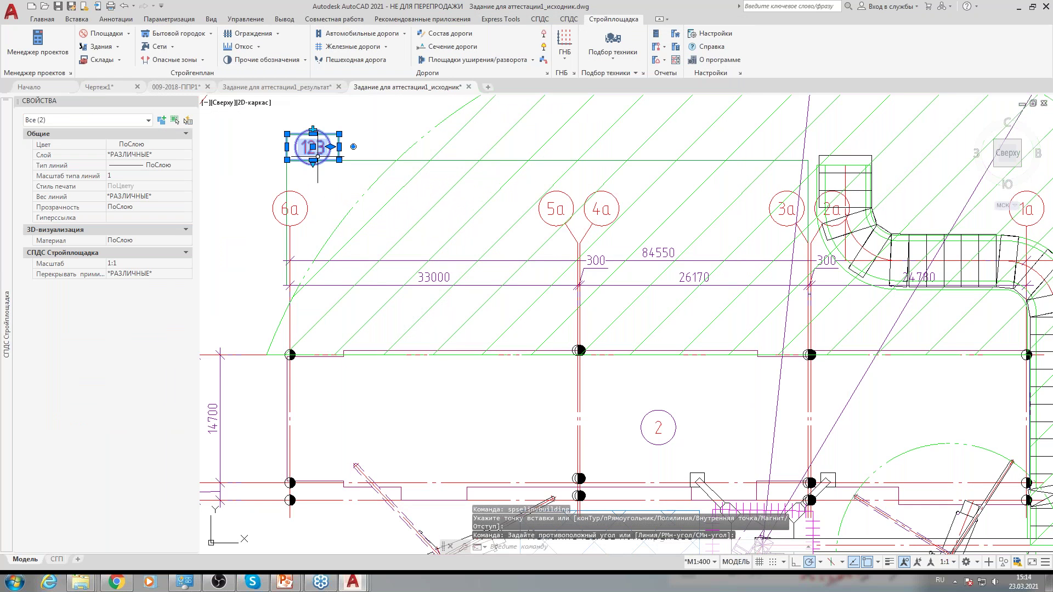
pyautogui.click(353, 147)
pyautogui.scroll(2, 326, 111)
pyautogui.scroll(2, 326, 110)
pyautogui.moveTo(348, 174); pyautogui.dragTo(389, 263, button='middle')
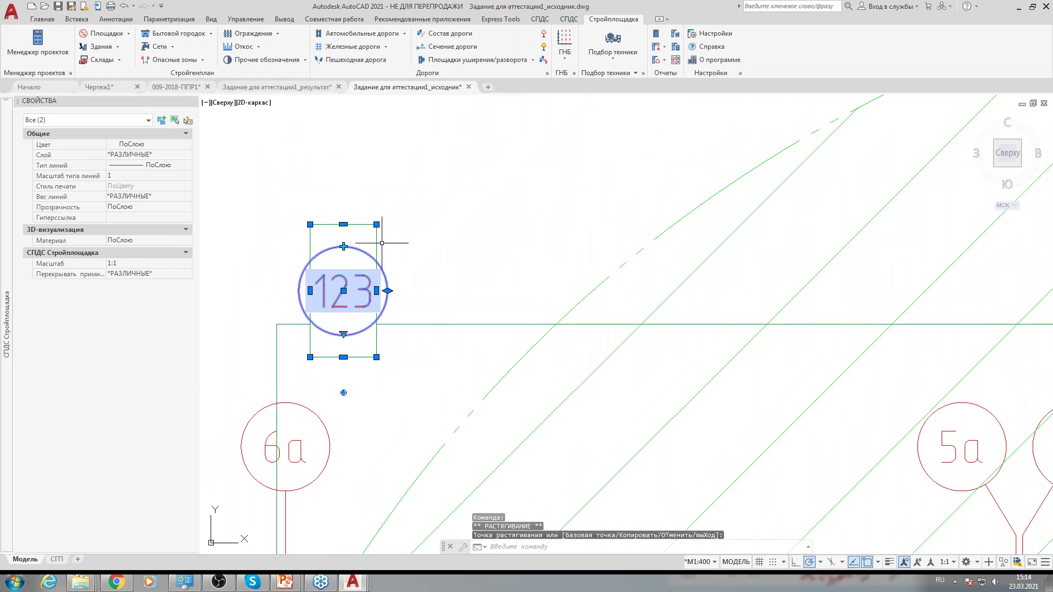
# Move the rotated changing-room building so that its upper-left corner meets the camp area's upper-left corner.
pyautogui.click(343, 231)
pyautogui.click(309, 224)
pyautogui.click(276, 324)
pyautogui.press('Escape')
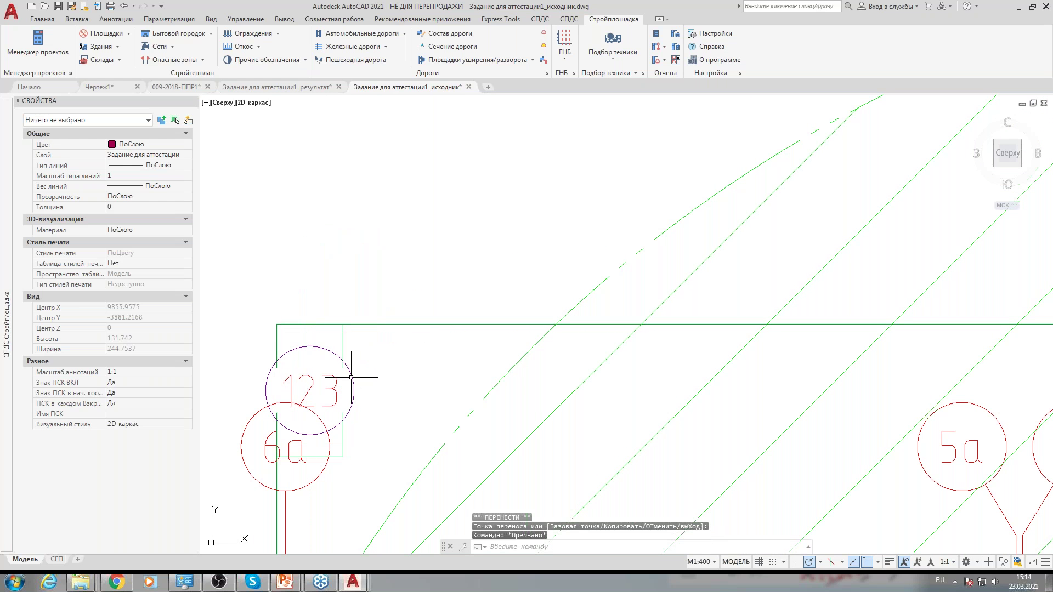
# Set the changing-room building's representation type to Позиционная выноска and its number to 3.
pyautogui.doubleClick(324, 350)
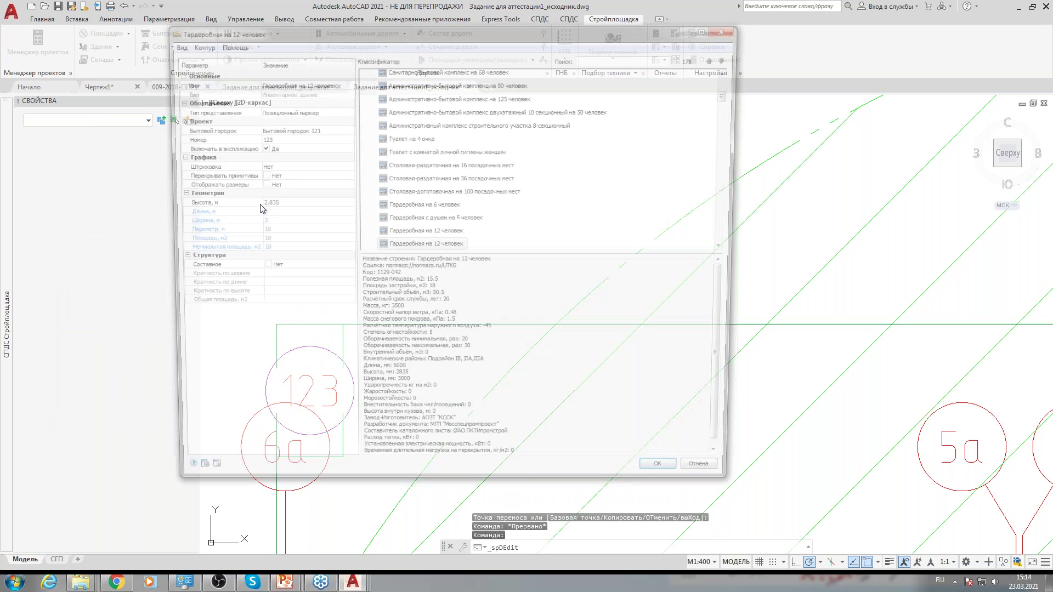
pyautogui.click(332, 109)
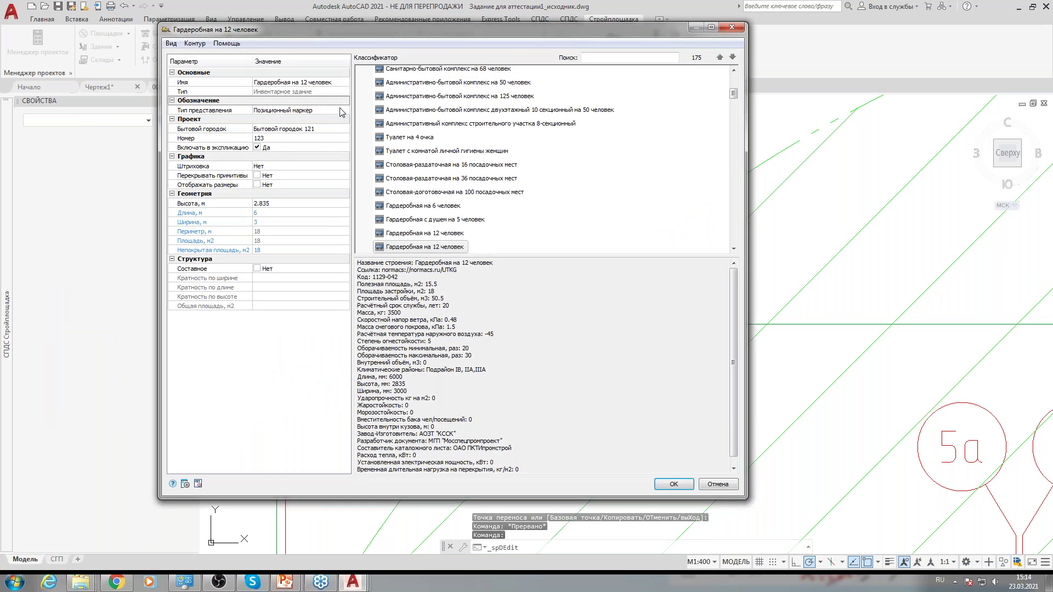
pyautogui.click(345, 110)
pyautogui.click(342, 127)
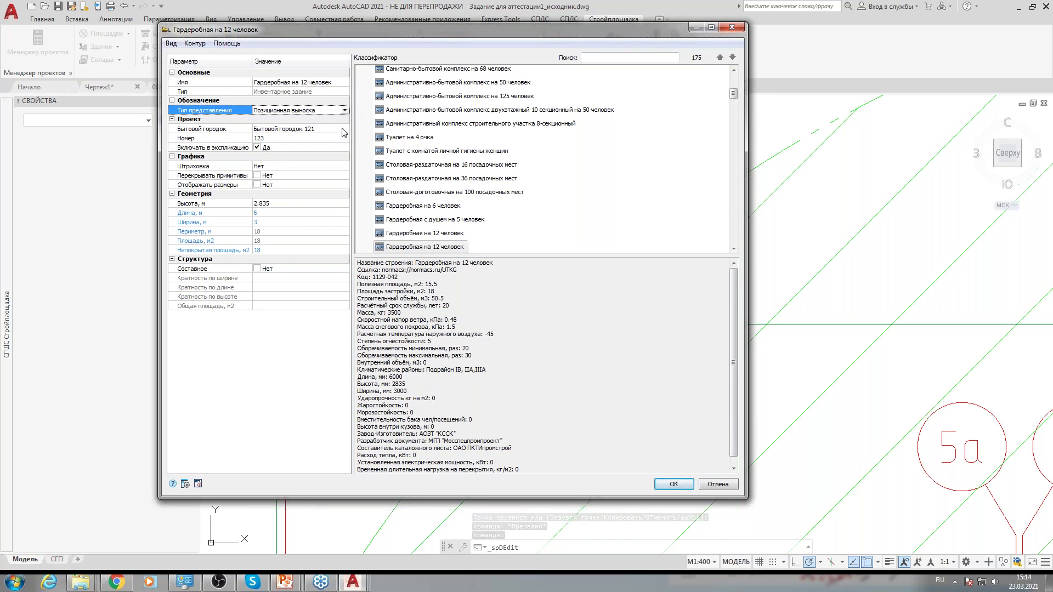
pyautogui.click(285, 140)
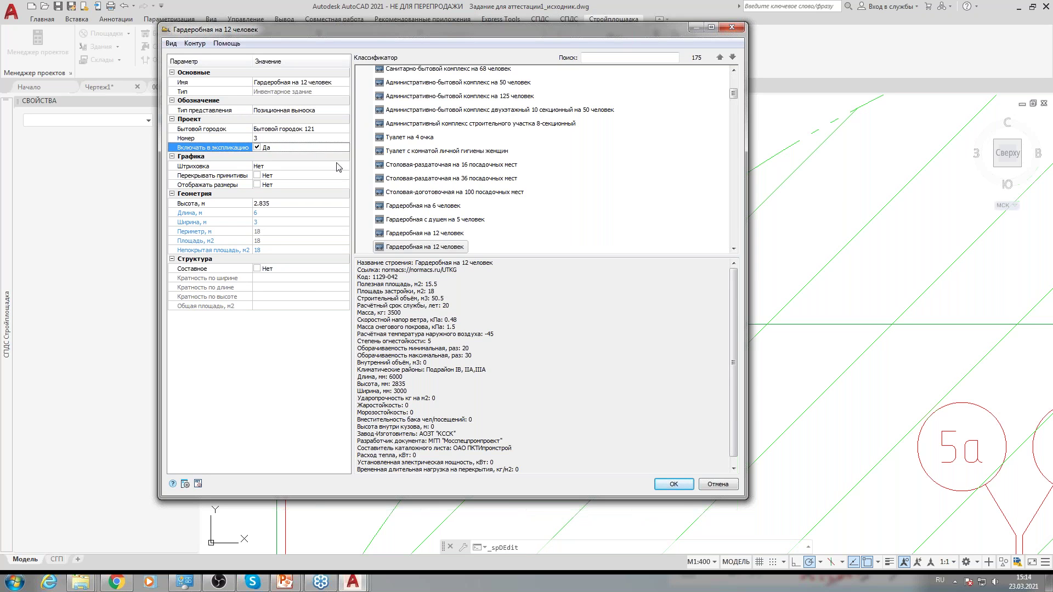
pyautogui.click(674, 484)
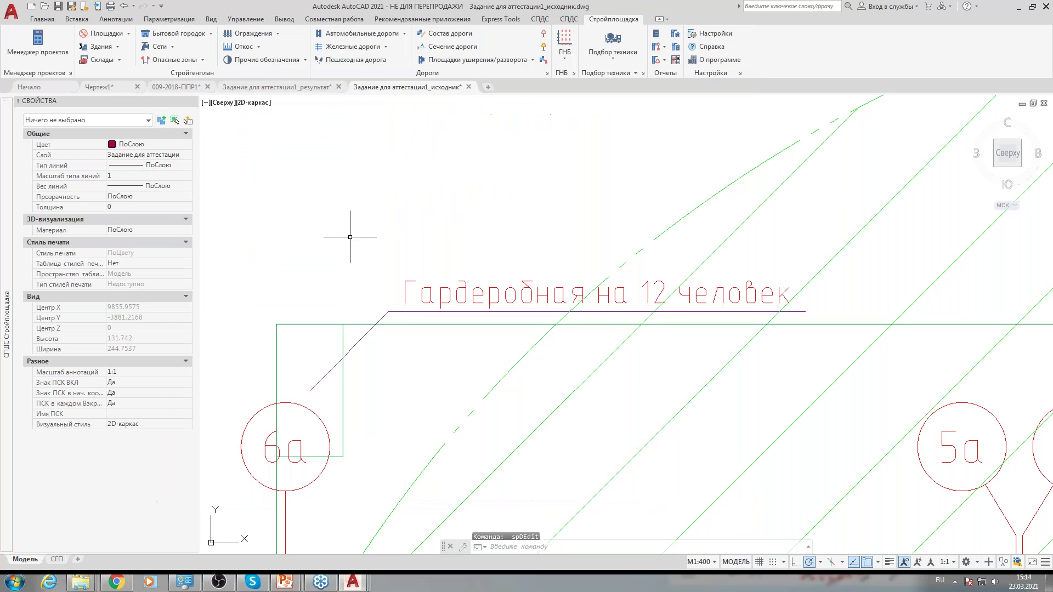
# Move the elbow of the Гардеробная на 12 человек callout above the building and flip its shelf to the opposite side.
pyautogui.click(406, 296)
pyautogui.click(388, 312)
pyautogui.press('Return')
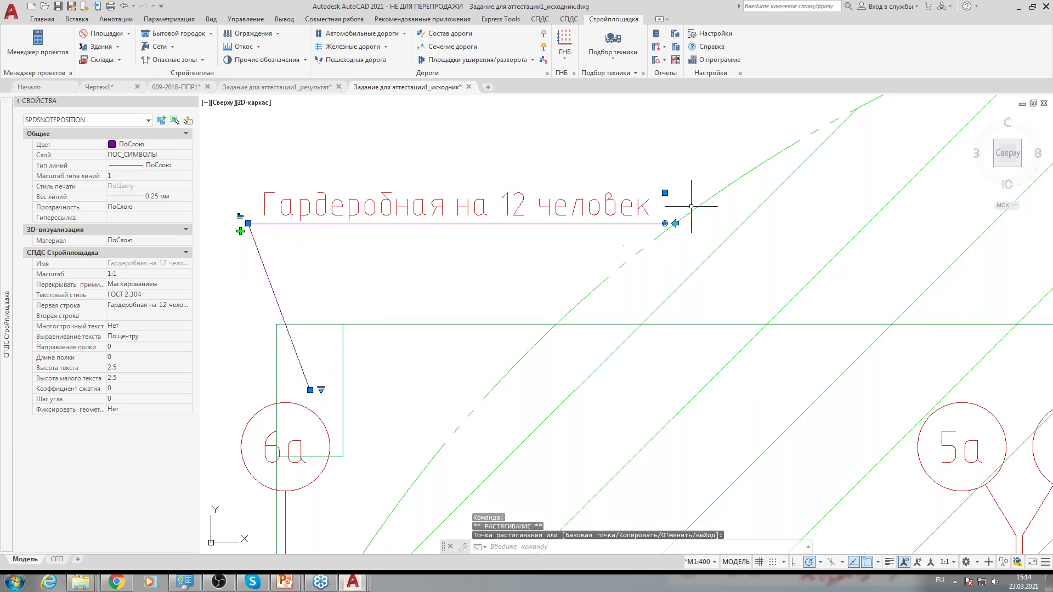
pyautogui.click(675, 223)
pyautogui.scroll(-5, 609, 307)
pyautogui.scroll(3, 504, 219)
pyautogui.press('Escape')
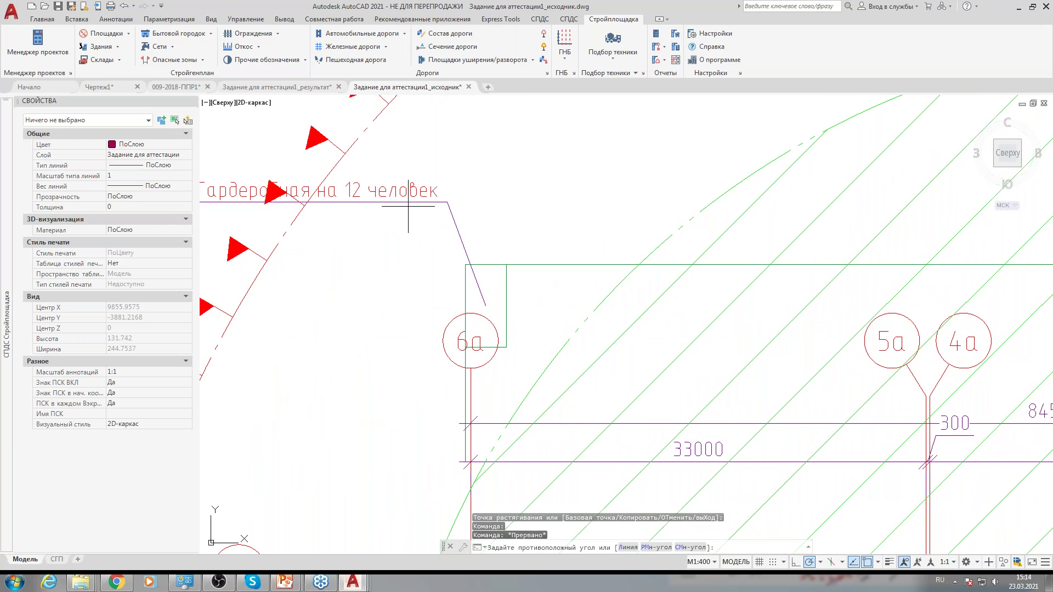
# Shift the callout's elbow farther up and outward from the camp area's upper-left corner.
pyautogui.click(448, 201)
pyautogui.click(447, 201)
pyautogui.scroll(-4, 384, 183)
pyautogui.press('Escape')
pyautogui.scroll(2, 470, 228)
pyautogui.moveTo(470, 228); pyautogui.dragTo(404, 164, button='middle')
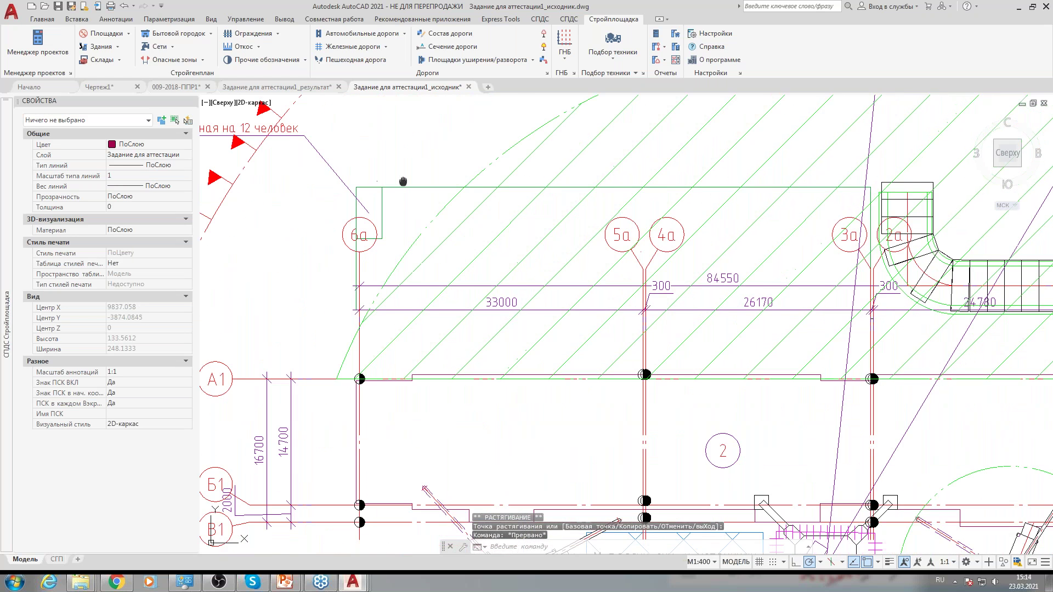
pyautogui.scroll(1, 404, 199)
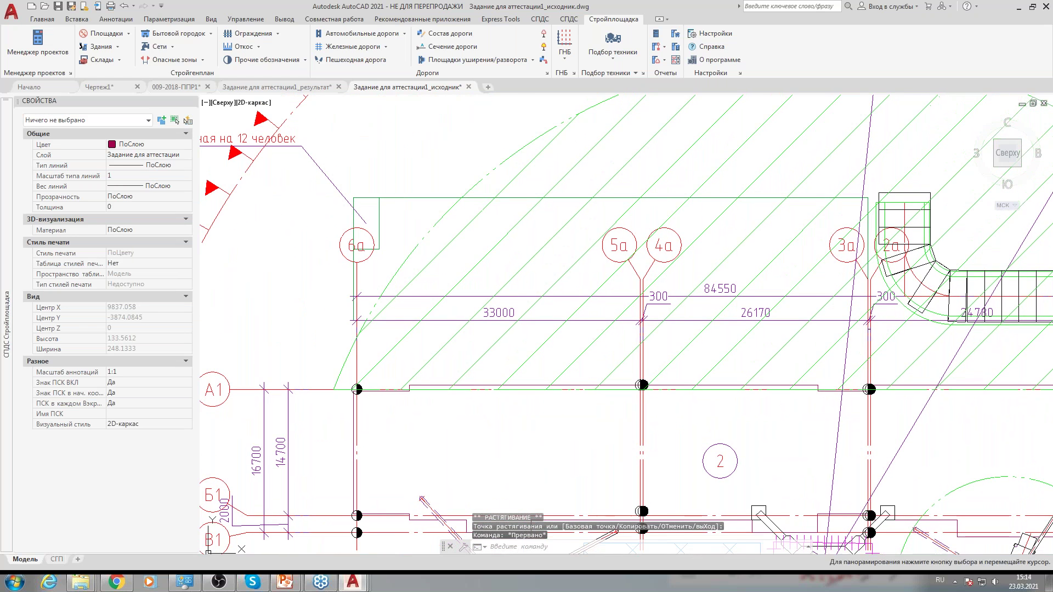
# Open the project manager to view the calendar plan and close it again.
pyautogui.click(38, 46)
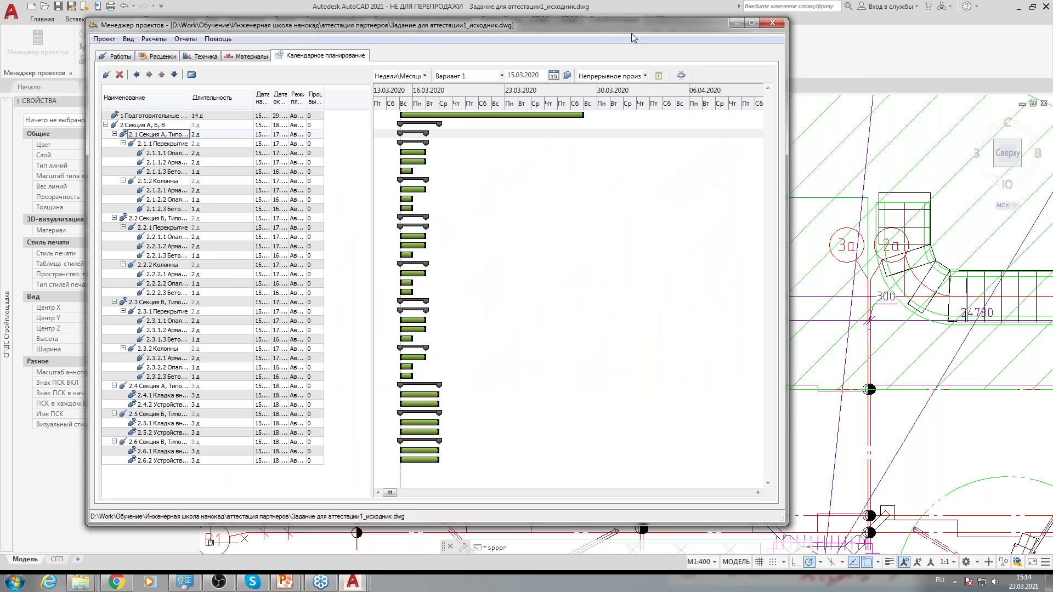
pyautogui.click(779, 24)
# Copy the changing-room building six times, placing the copies edge to edge along the camp area's upper boundary.
pyautogui.scroll(-3, 384, 230)
pyautogui.moveTo(404, 230); pyautogui.dragTo(380, 222, button='middle')
pyautogui.scroll(5, 381, 222)
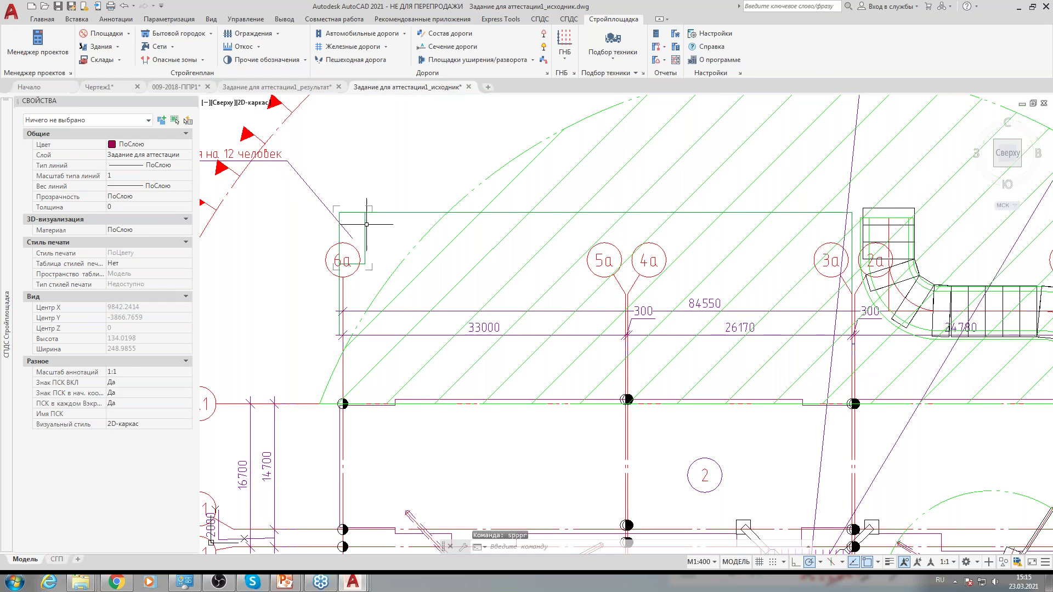
pyautogui.click(366, 224)
pyautogui.moveTo(431, 242); pyautogui.dragTo(415, 240, button='middle')
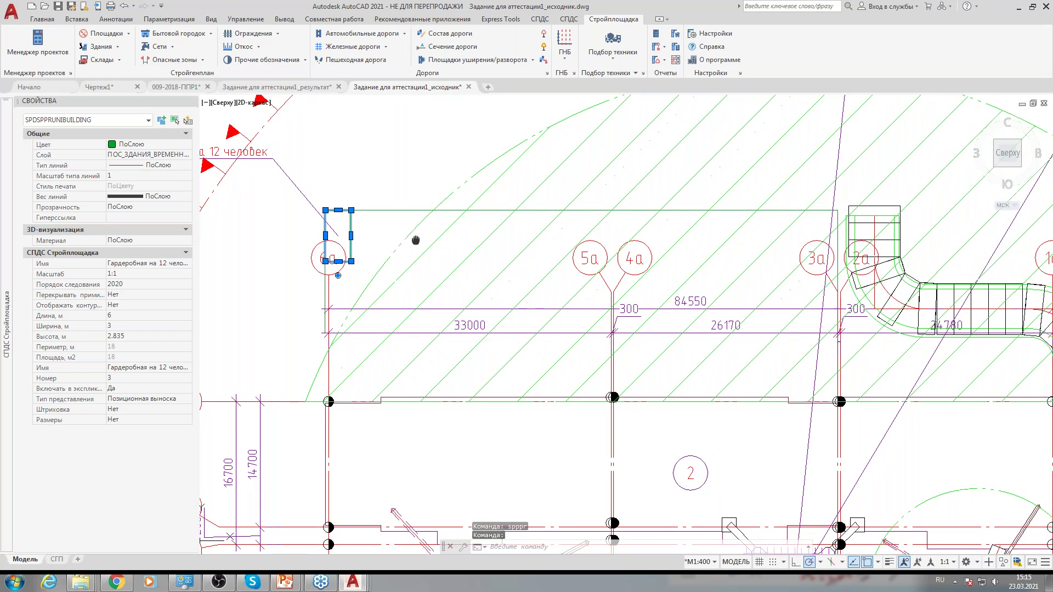
pyautogui.press('Return')
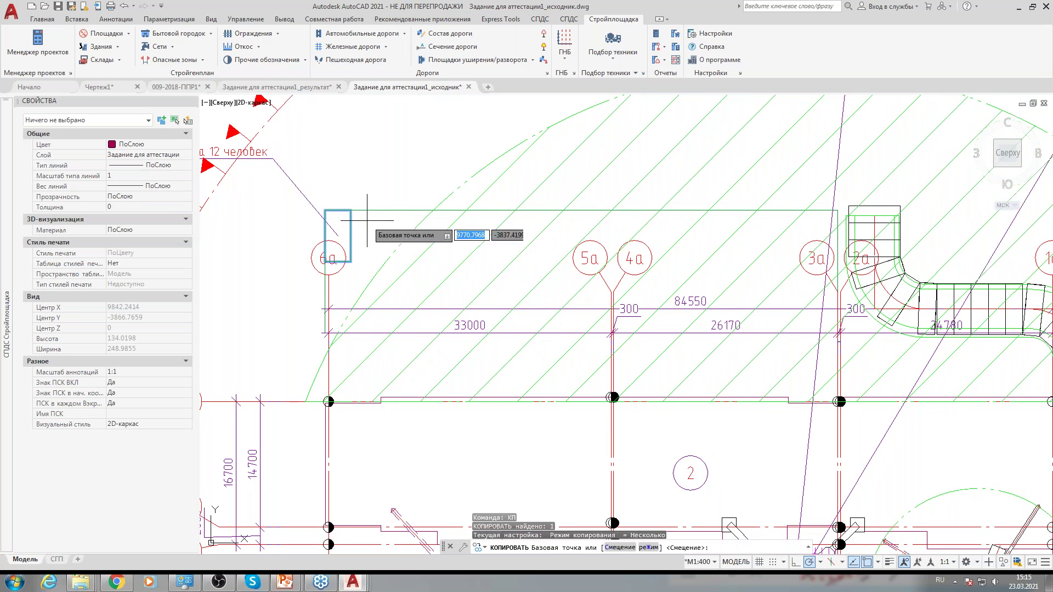
pyautogui.click(326, 210)
pyautogui.click(351, 210)
pyautogui.click(403, 209)
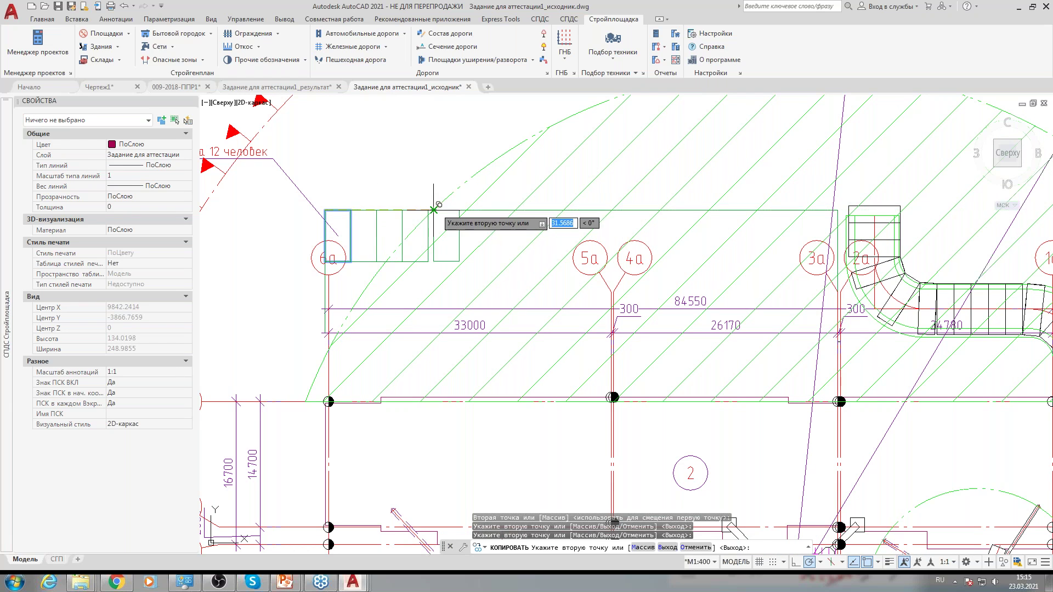
pyautogui.click(428, 209)
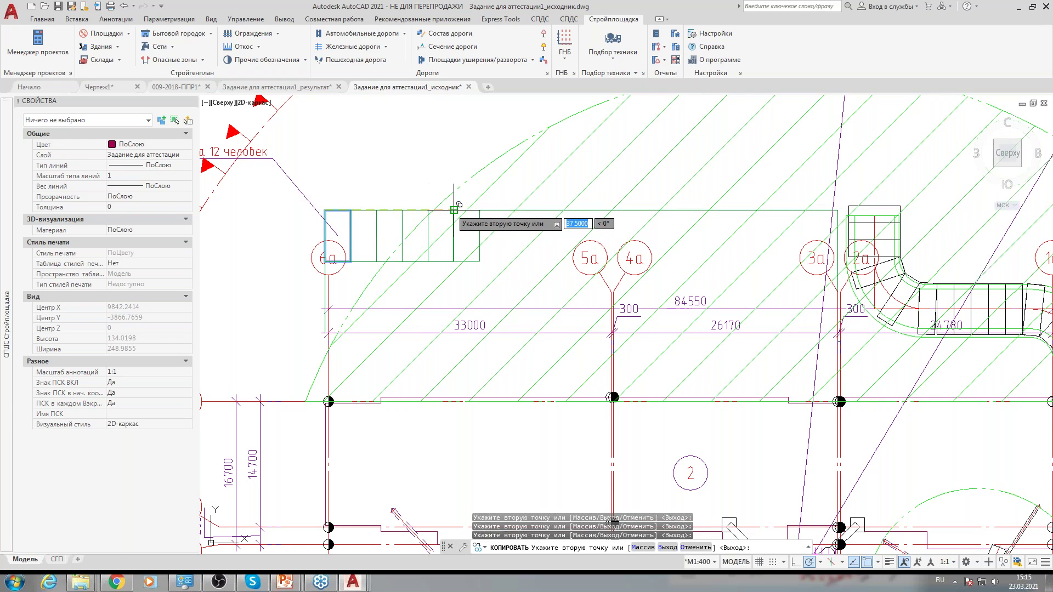
pyautogui.click(453, 210)
pyautogui.rightClick(477, 231)
pyautogui.click(532, 238)
pyautogui.scroll(-2, 420, 279)
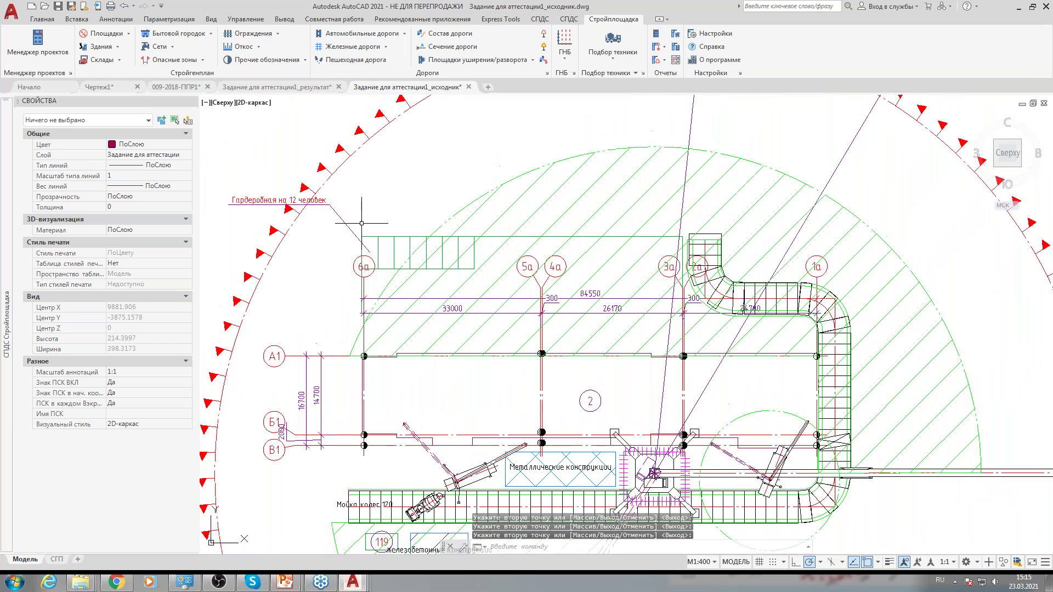
# Add leader lines from the Гардеробная на 12 человек callout to the copied changing-room buildings.
pyautogui.click(279, 200)
pyautogui.click(319, 229)
pyautogui.click(383, 220)
pyautogui.scroll(2, 384, 220)
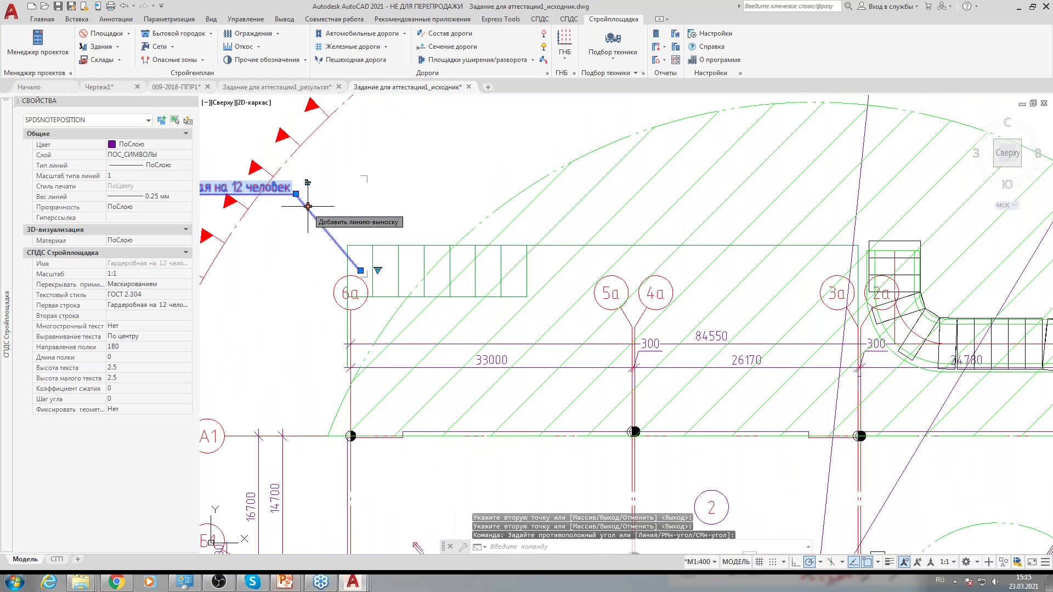
pyautogui.click(308, 206)
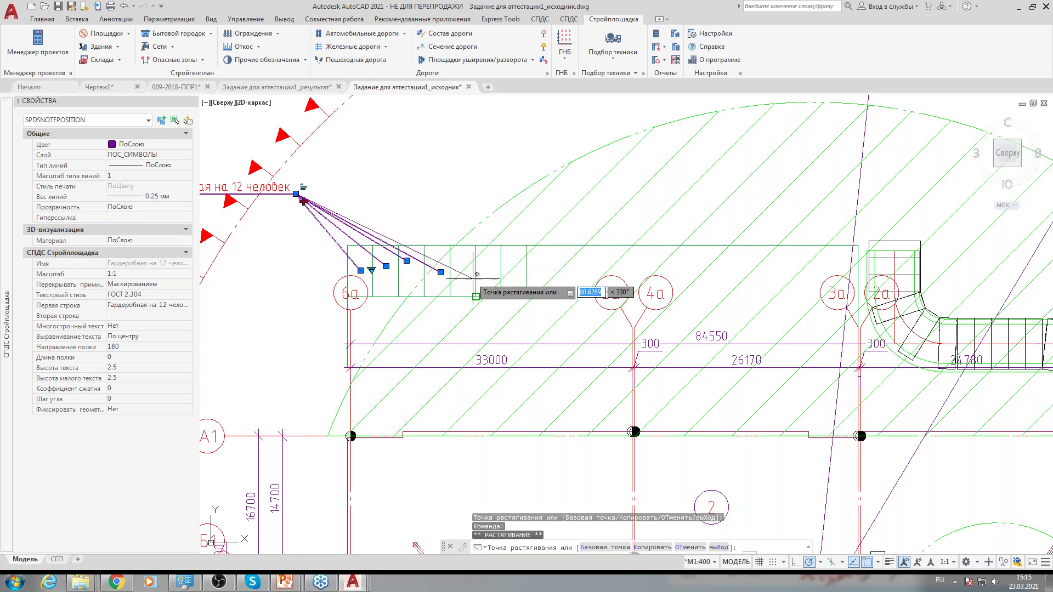
pyautogui.click(456, 259)
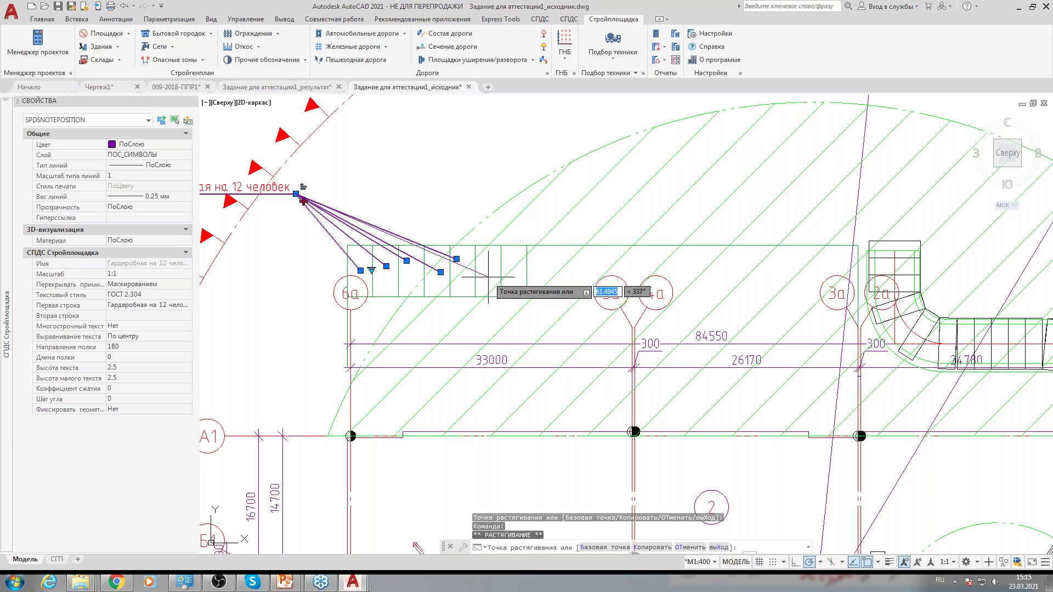
pyautogui.click(303, 201)
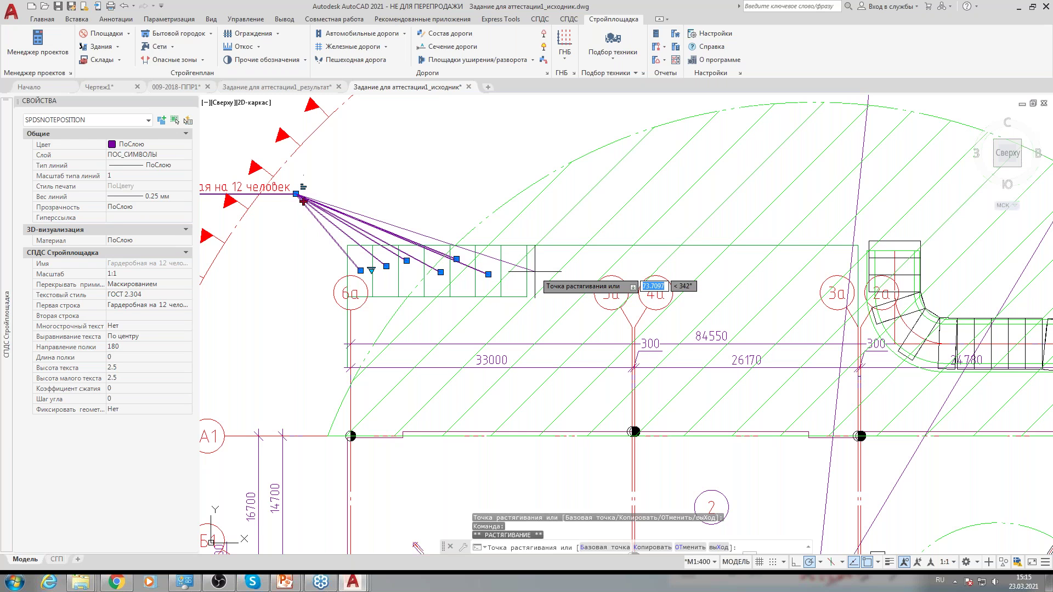
pyautogui.press('Escape')
pyautogui.scroll(-4, 565, 246)
pyautogui.press('Escape')
pyautogui.moveTo(612, 314)
pyautogui.mouseDown(button='middle')
pyautogui.moveTo(585, 271)
pyautogui.moveTo(526, 241)
pyautogui.mouseUp(button='middle')
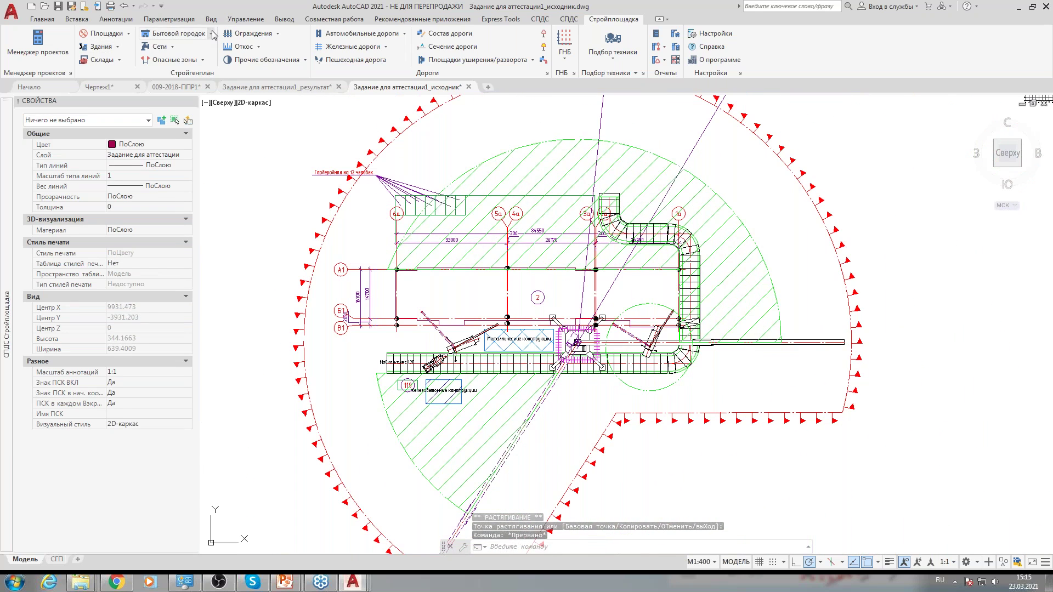
# Start inserting another inventory building for the camp and choose Контора на два рабочих места from the classifier.
pyautogui.doubleClick(452, 250)
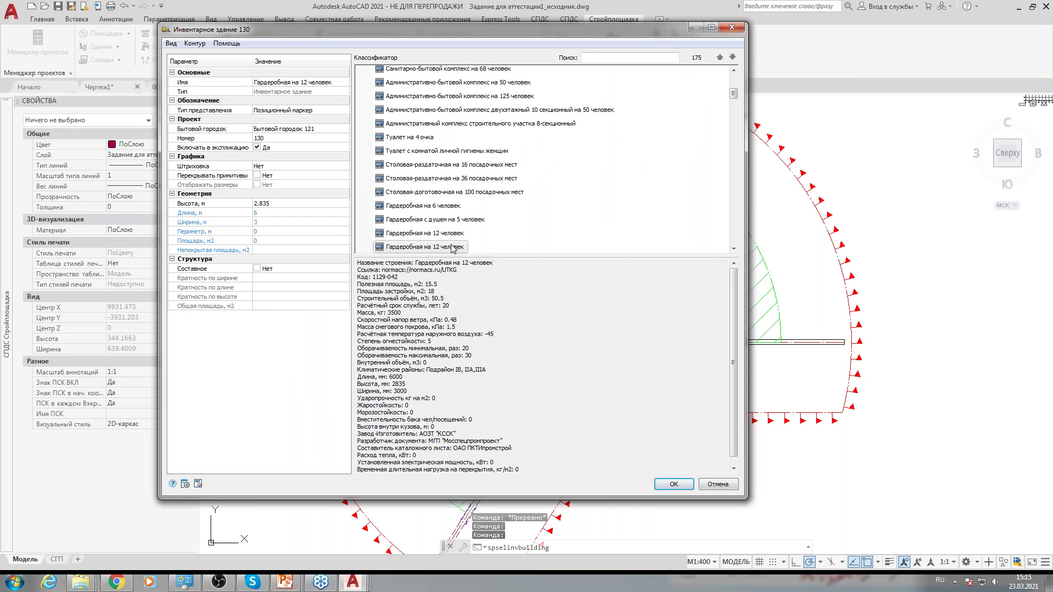
pyautogui.click(455, 219)
pyautogui.scroll(2, 455, 218)
pyautogui.scroll(-4, 455, 218)
pyautogui.click(457, 197)
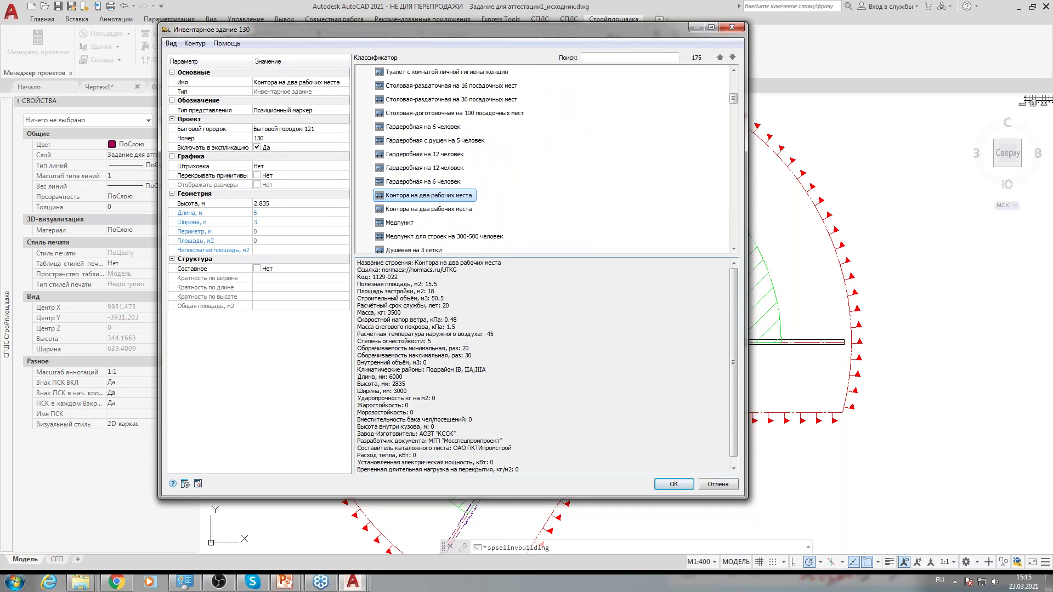